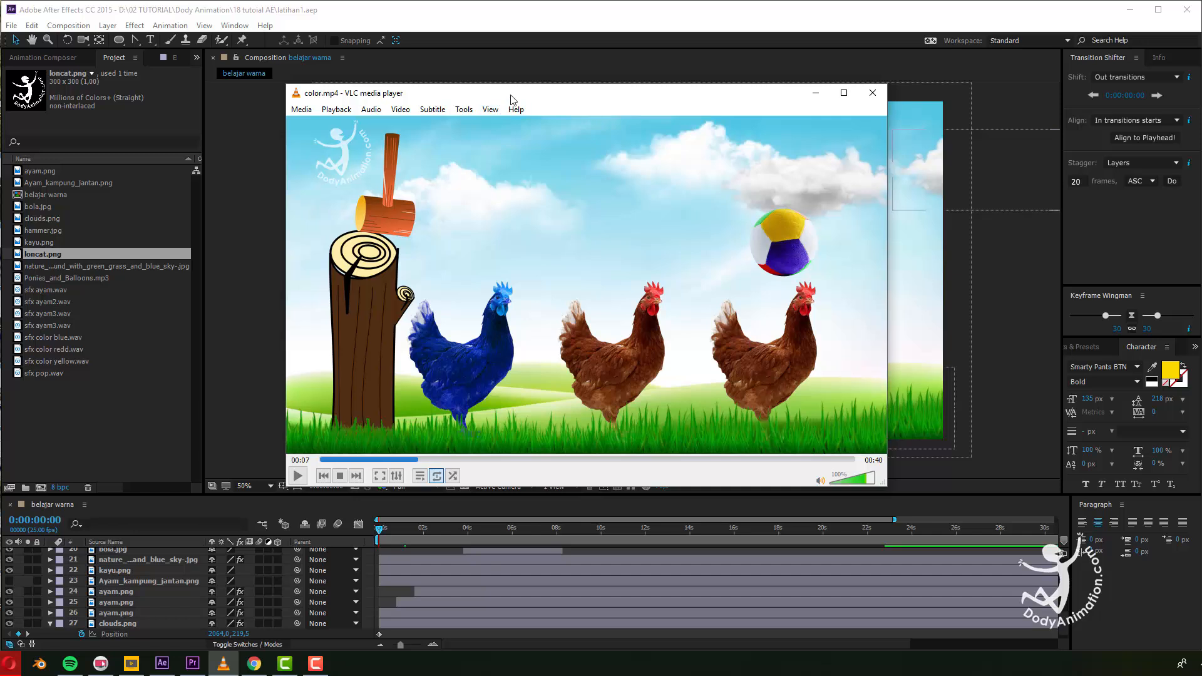
Play a short stretch of the finished color.mp4 animation in VLC and pause it at the BLUE scene.
left_click_drag(430, 459, 315, 459)
left_click(310, 473)
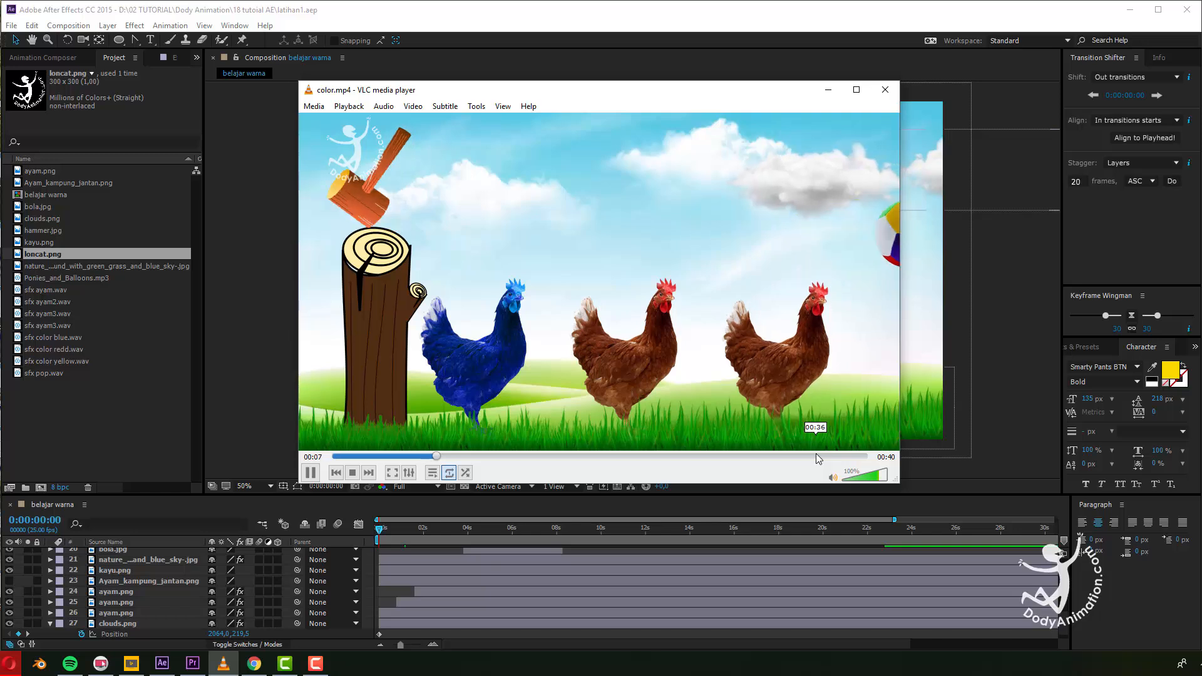
left_click(310, 472)
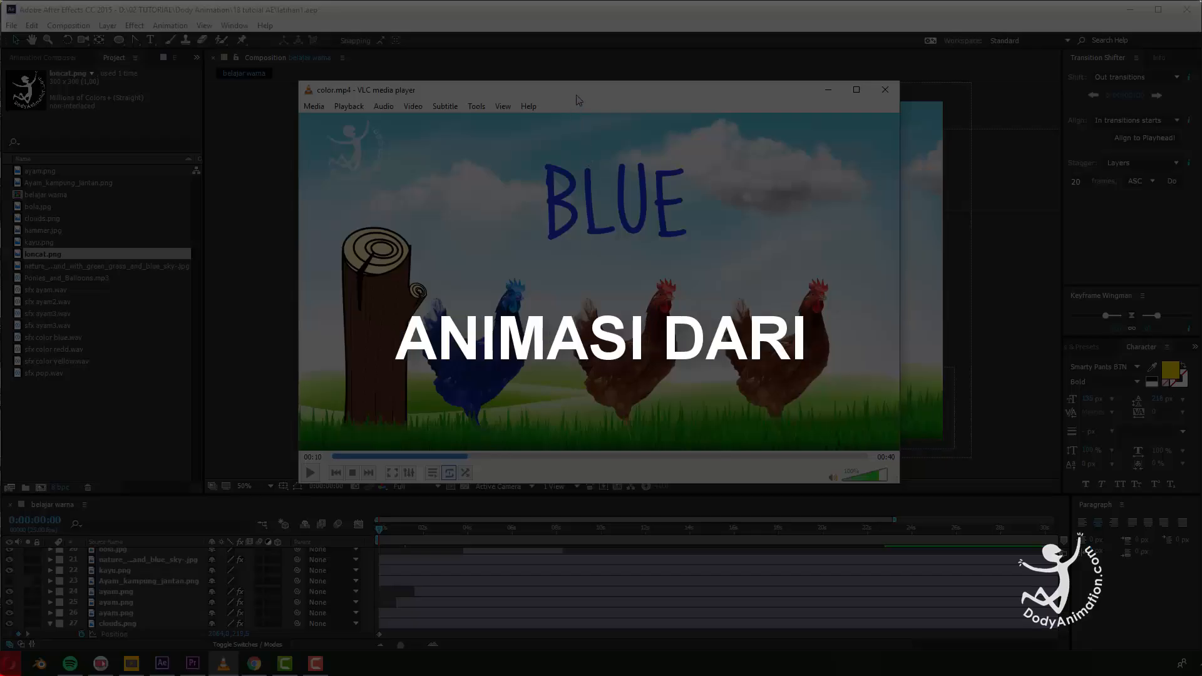
left_click_drag(576, 101, 592, 101)
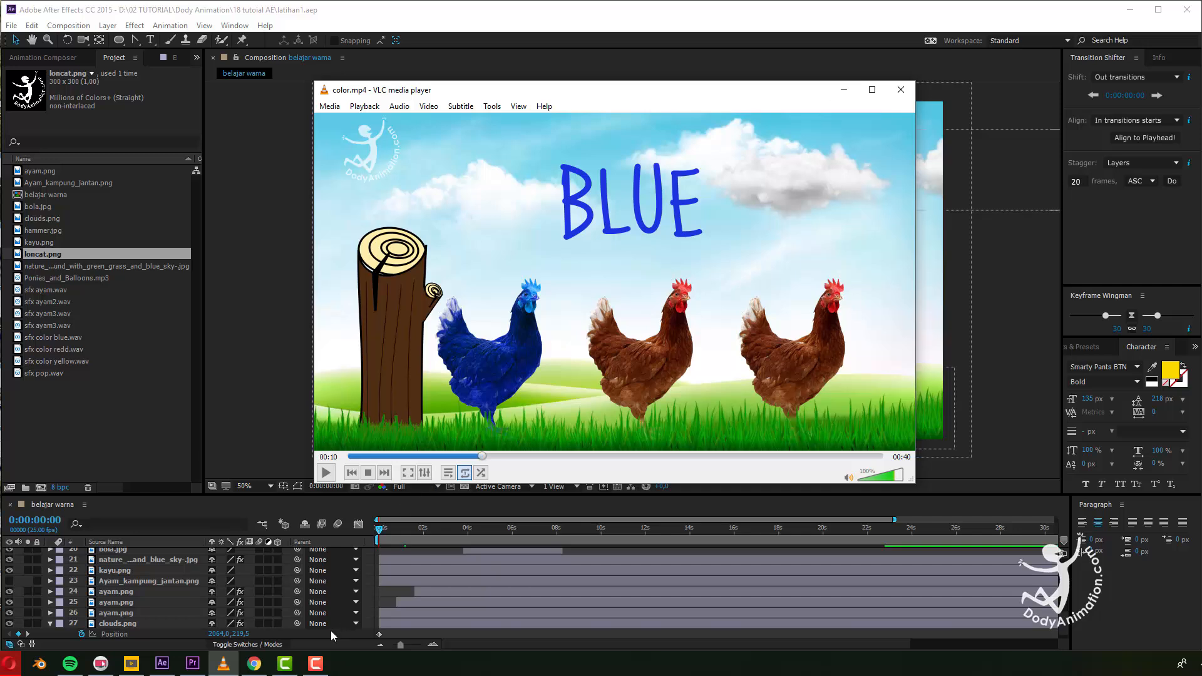
Switch to Chrome and play part of the YouTube video "Learn English colors with TIGER and balls learn to know colors.".
left_click(254, 663)
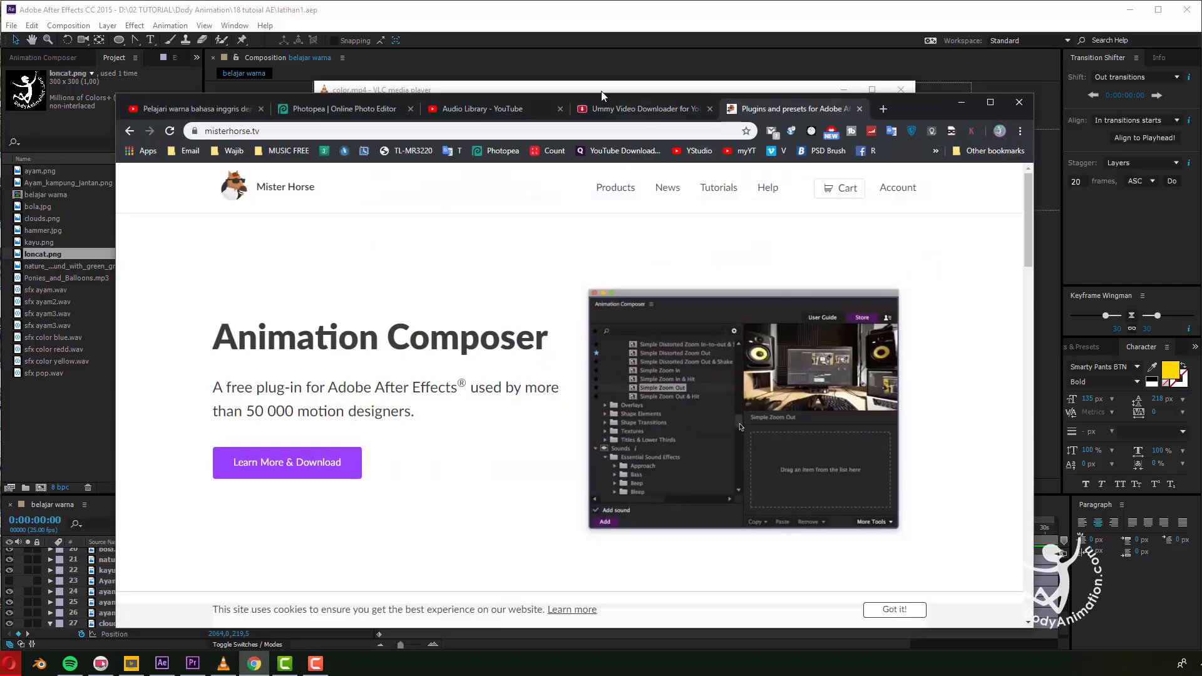
key("ctrl+Tab")
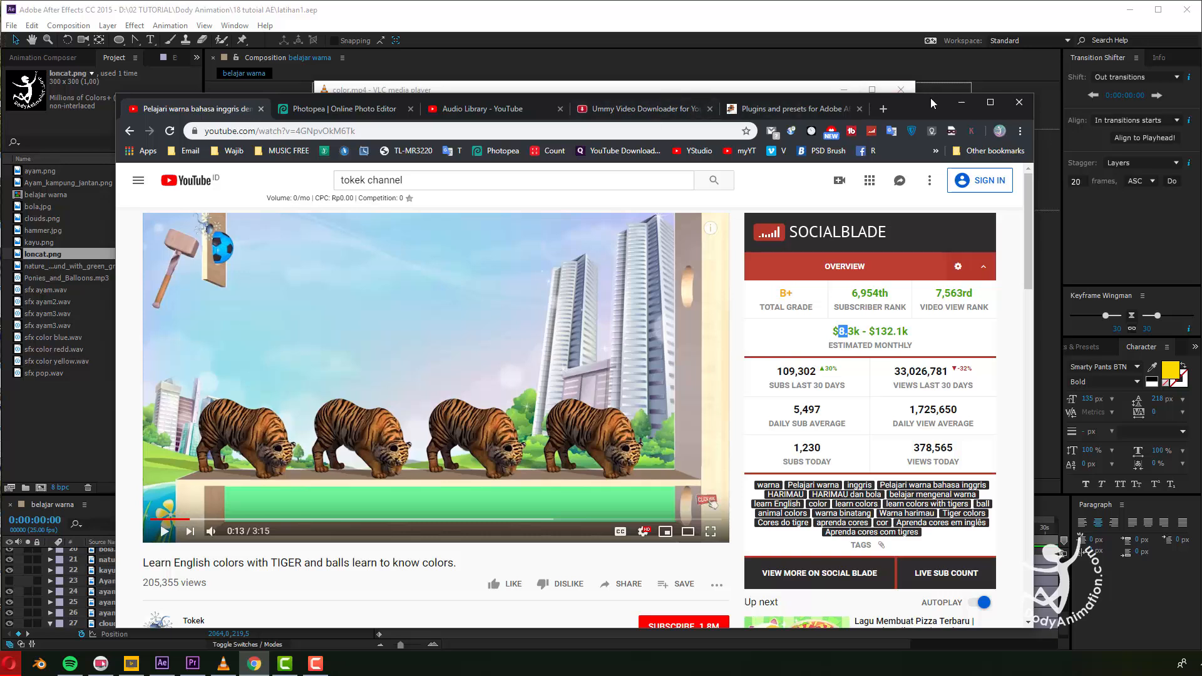
left_click_drag(931, 102, 943, 58)
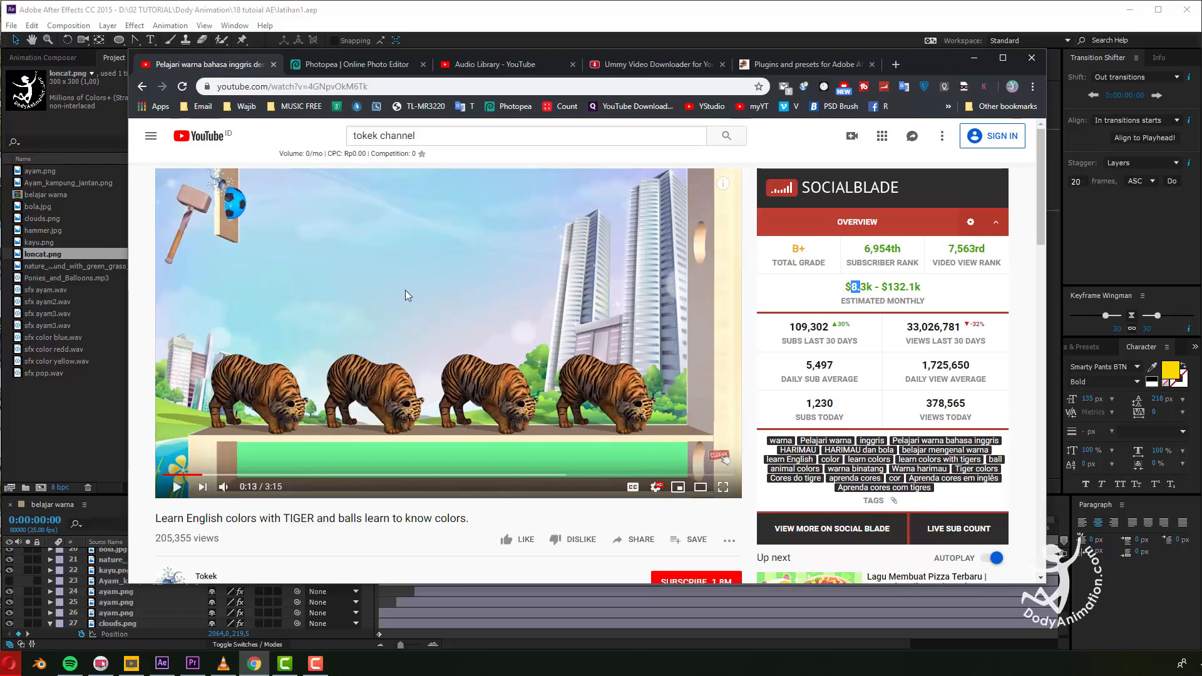
scroll(225, 476, "down", 1)
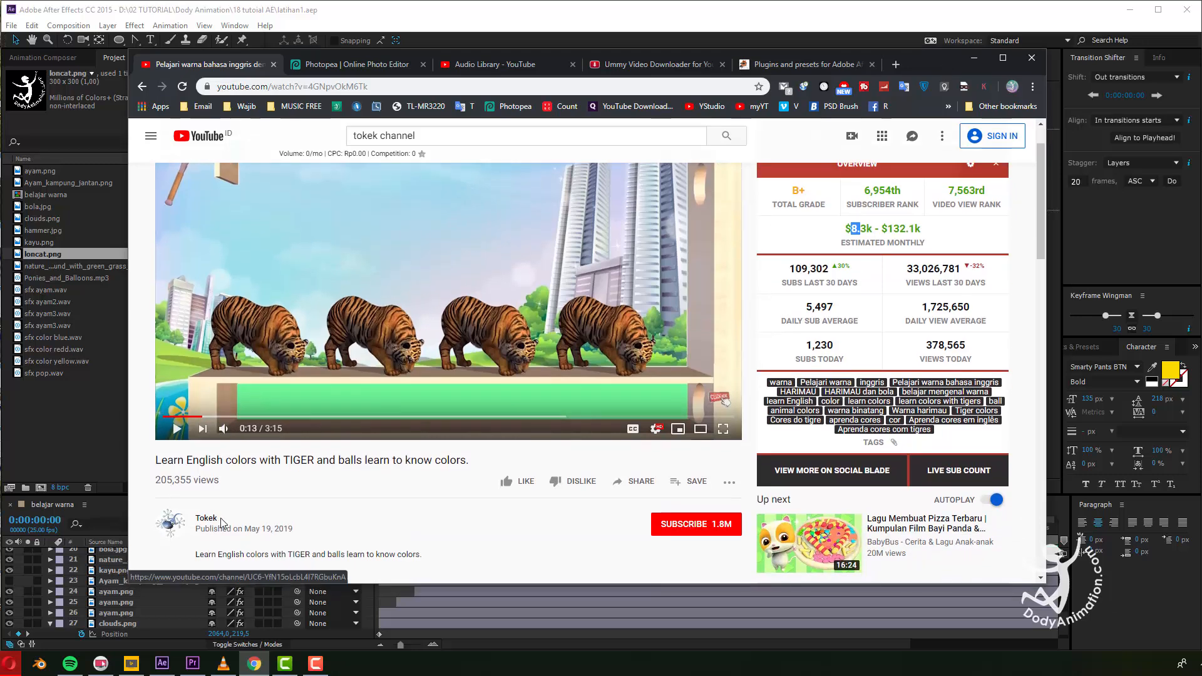
scroll(353, 402, "up", 1)
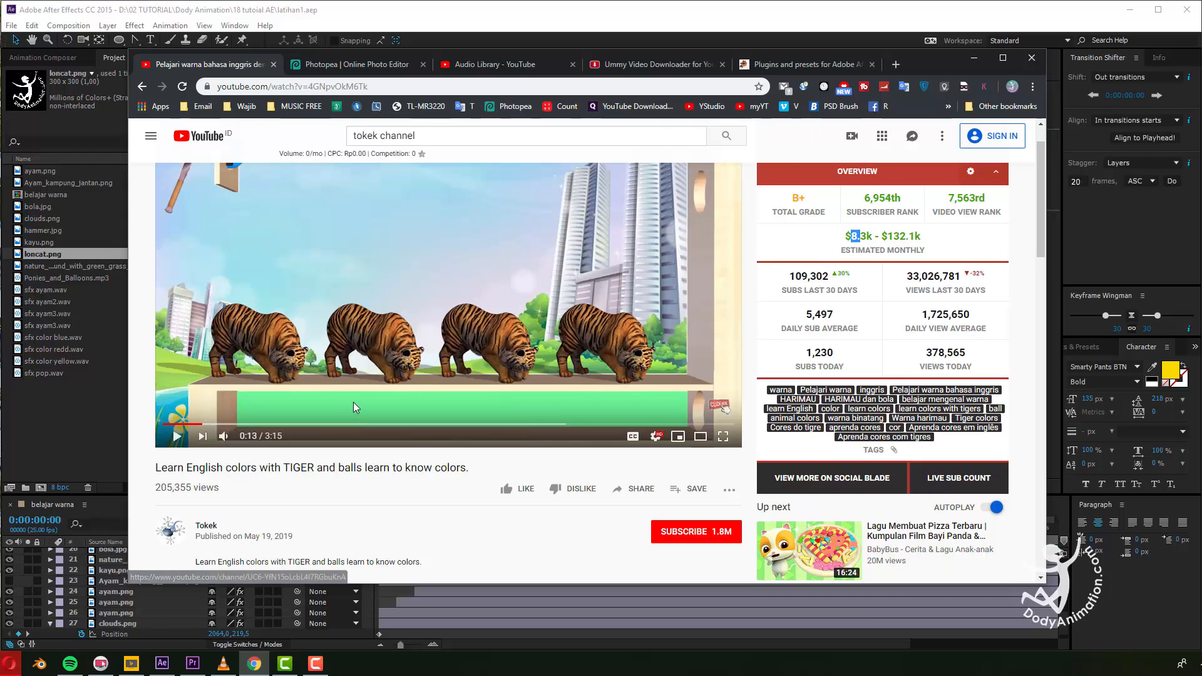
scroll(418, 418, "down", 2)
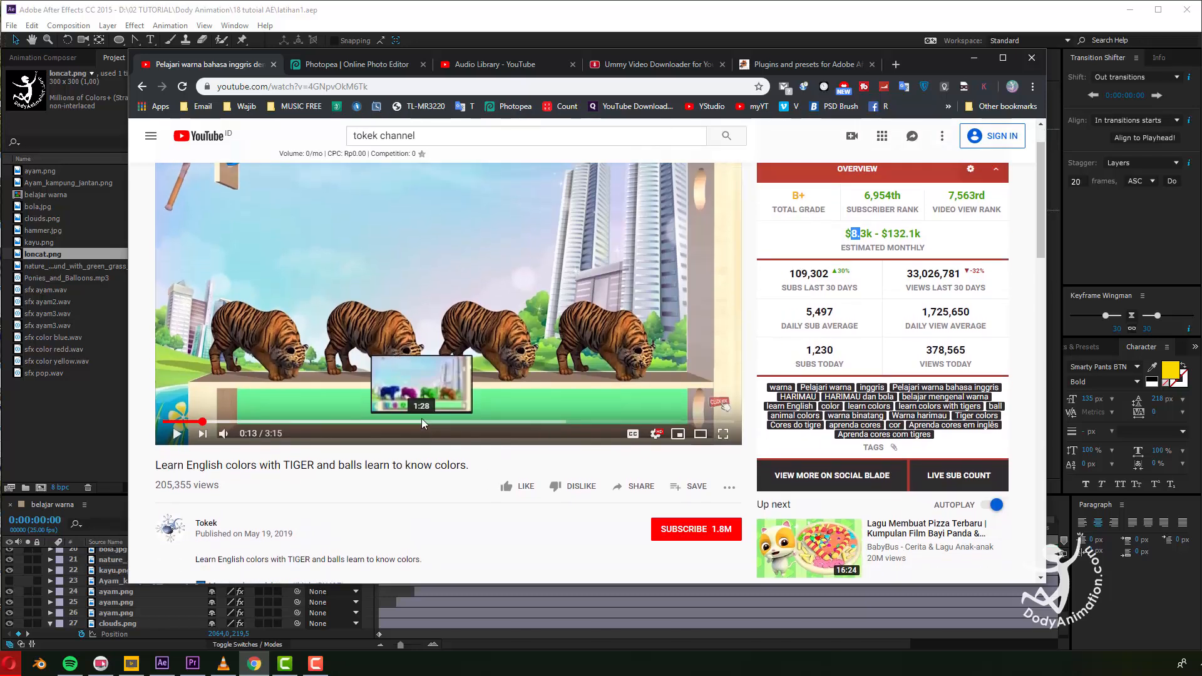
scroll(381, 401, "up", 2)
left_click(174, 486)
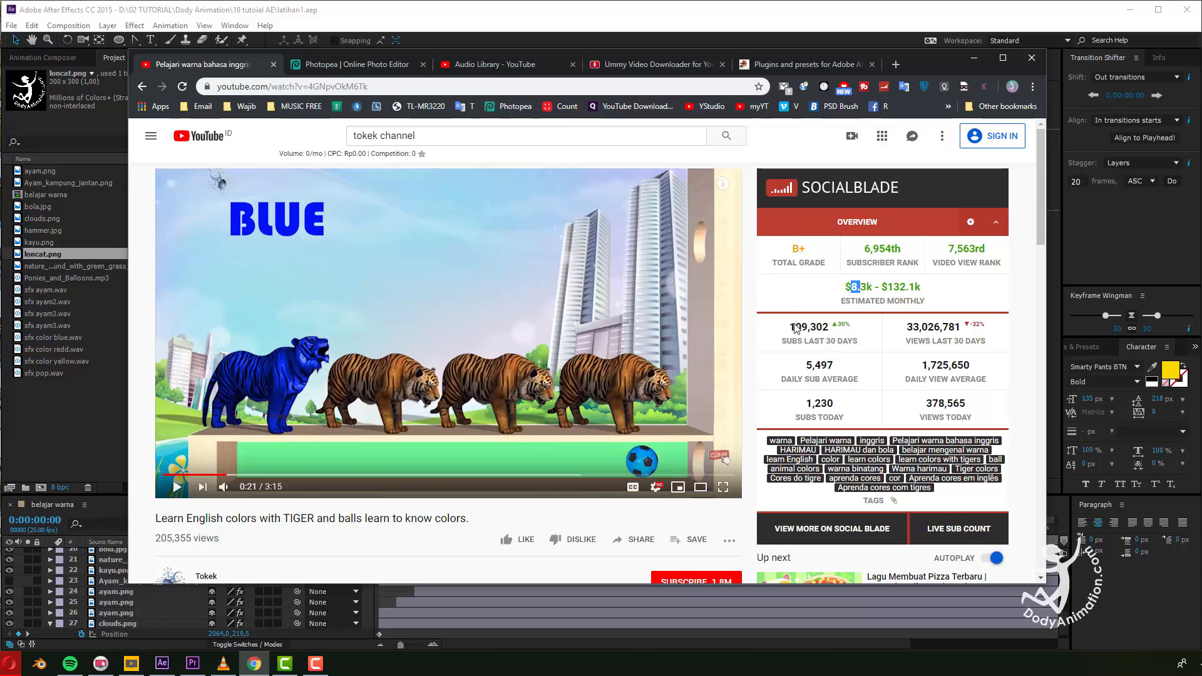
Examine the channel's estimated monthly earnings in the Social Blade overview.
left_click(845, 298)
left_click_drag(844, 286, 928, 304)
left_click(925, 289)
left_click_drag(845, 287, 872, 286)
Calculate 8000 × 14000 in Calculator to convert the lower monthly earnings estimate, and put the calculator away.
key("super")
left_click(64, 196)
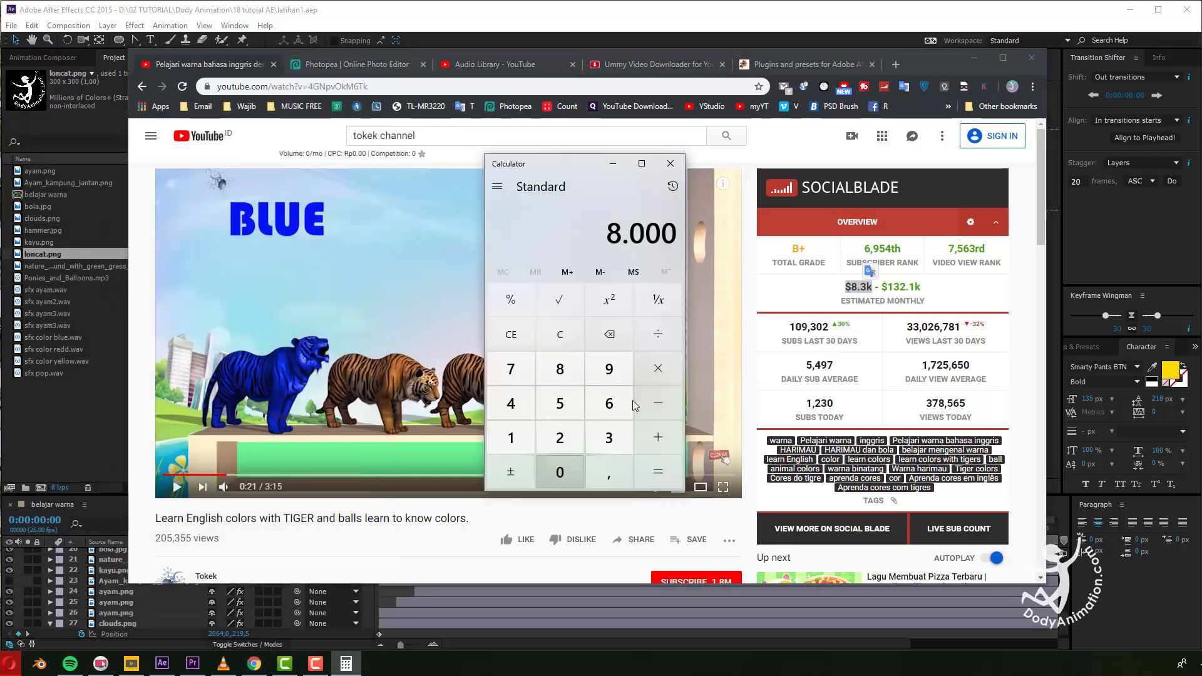
left_click(651, 372)
left_click(517, 437)
left_click(511, 413)
left_click(550, 470)
left_click(549, 470)
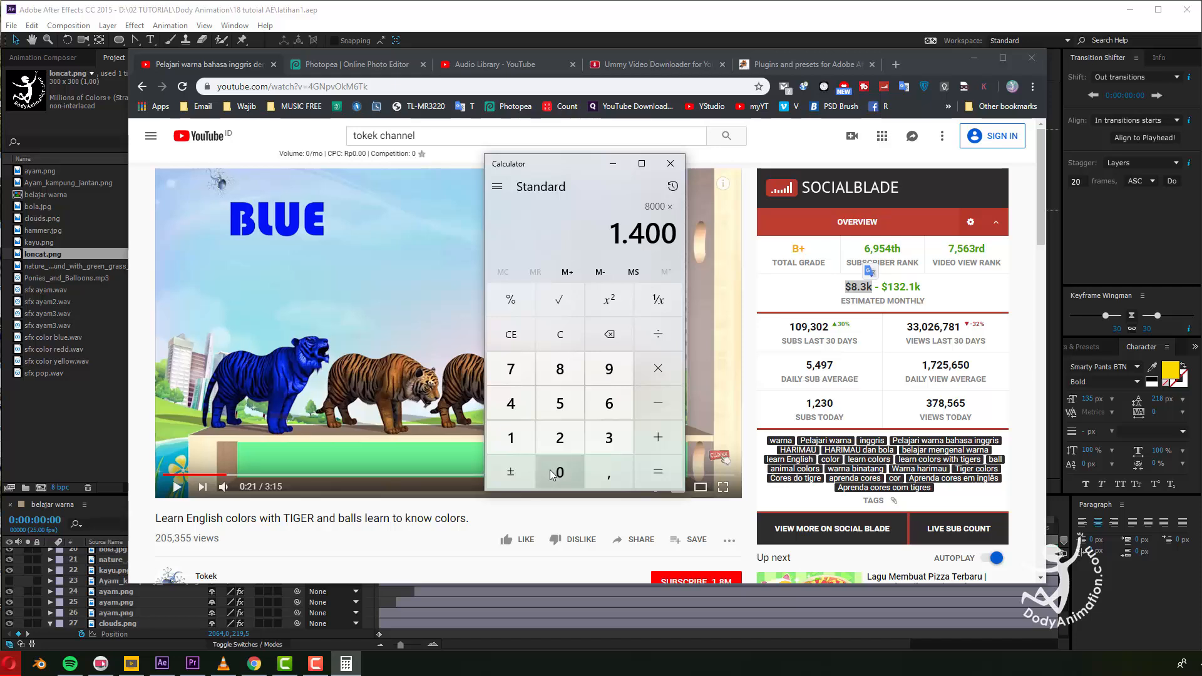
left_click(550, 469)
left_click(656, 471)
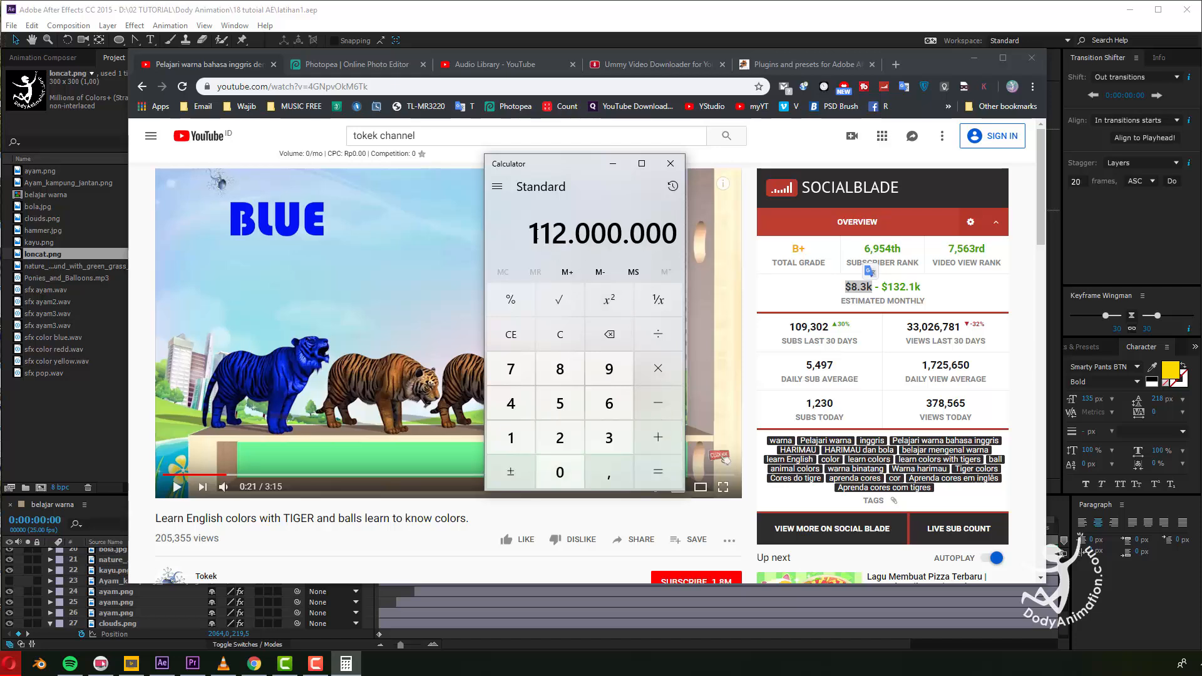
left_click_drag(539, 233, 575, 233)
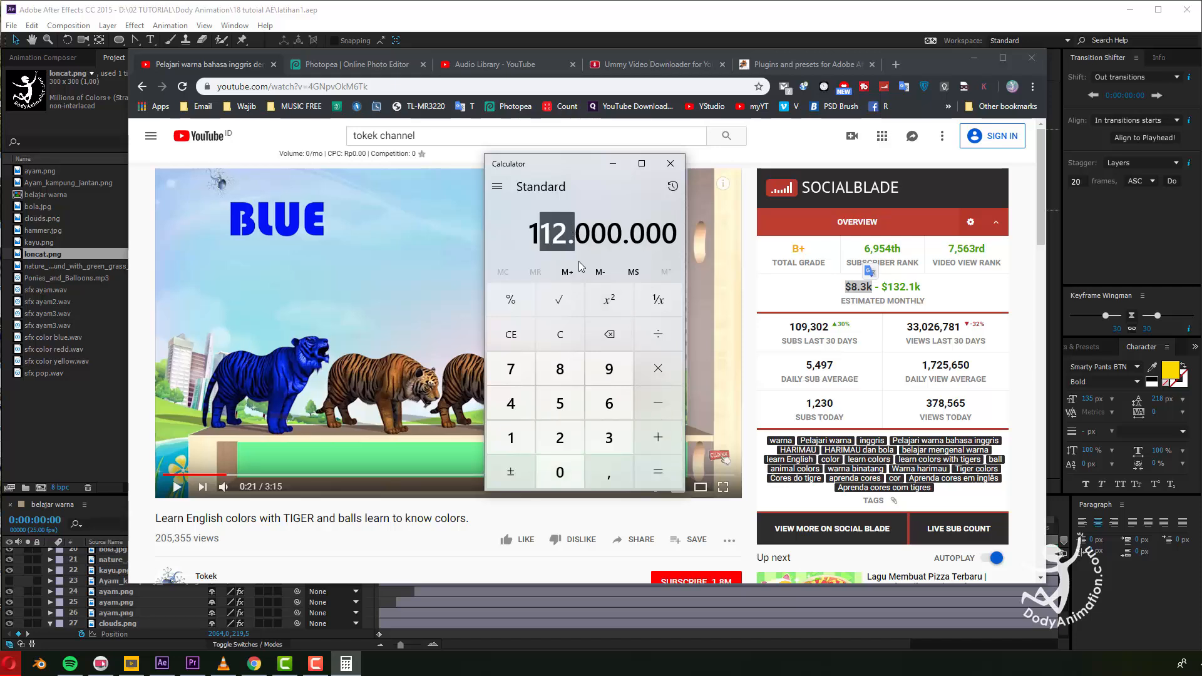
left_click(615, 164)
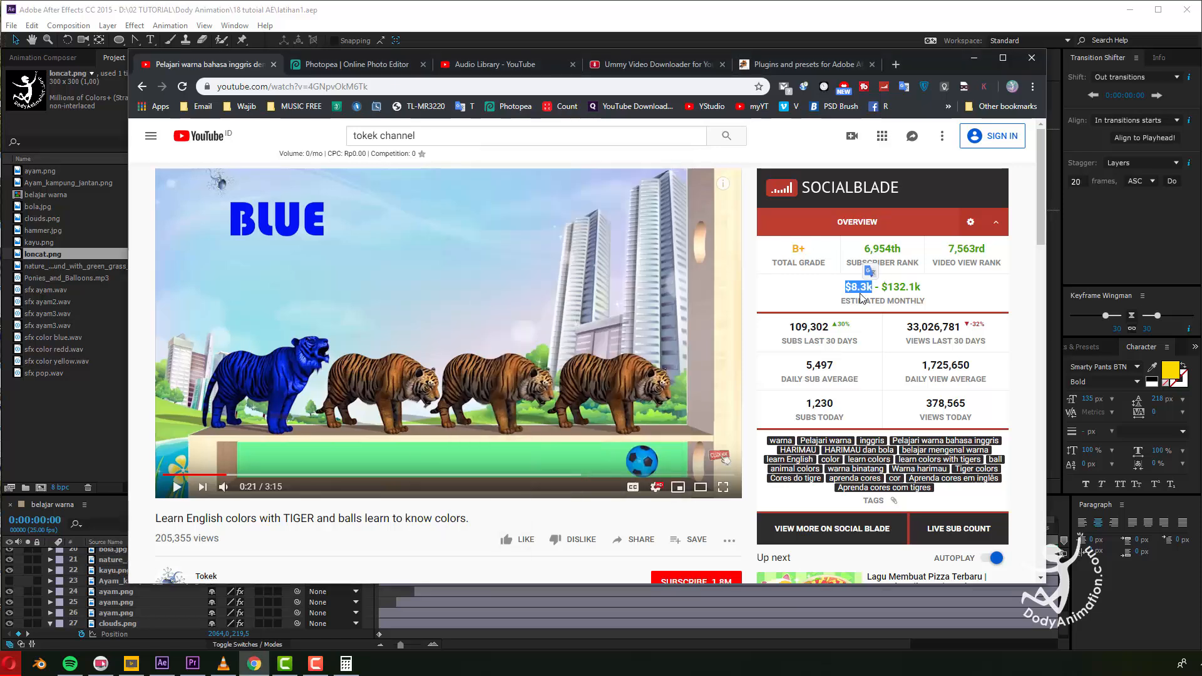
Compare the upper and lower ends of the estimated monthly earnings range on the video page.
left_click_drag(887, 286, 921, 287)
left_click(902, 290)
left_click_drag(851, 287, 865, 284)
Open the Tokek channel page, pause its trailer, and look through its playlists and popular uploads.
scroll(243, 494, "down", 2)
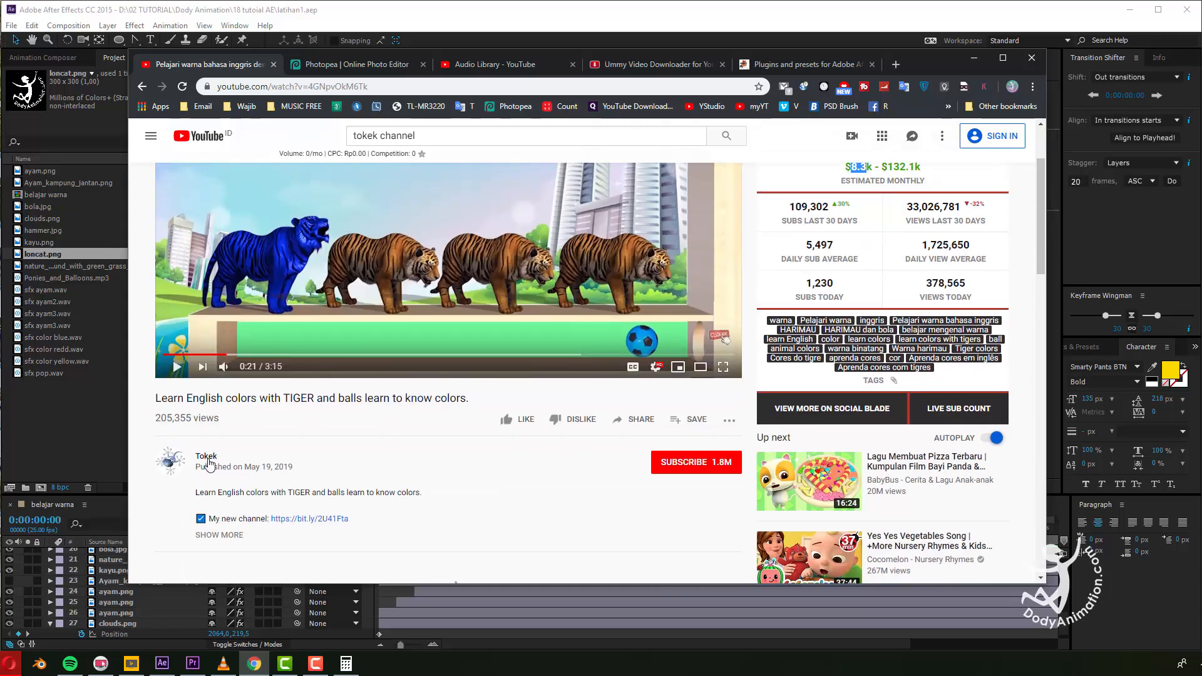
left_click(207, 457)
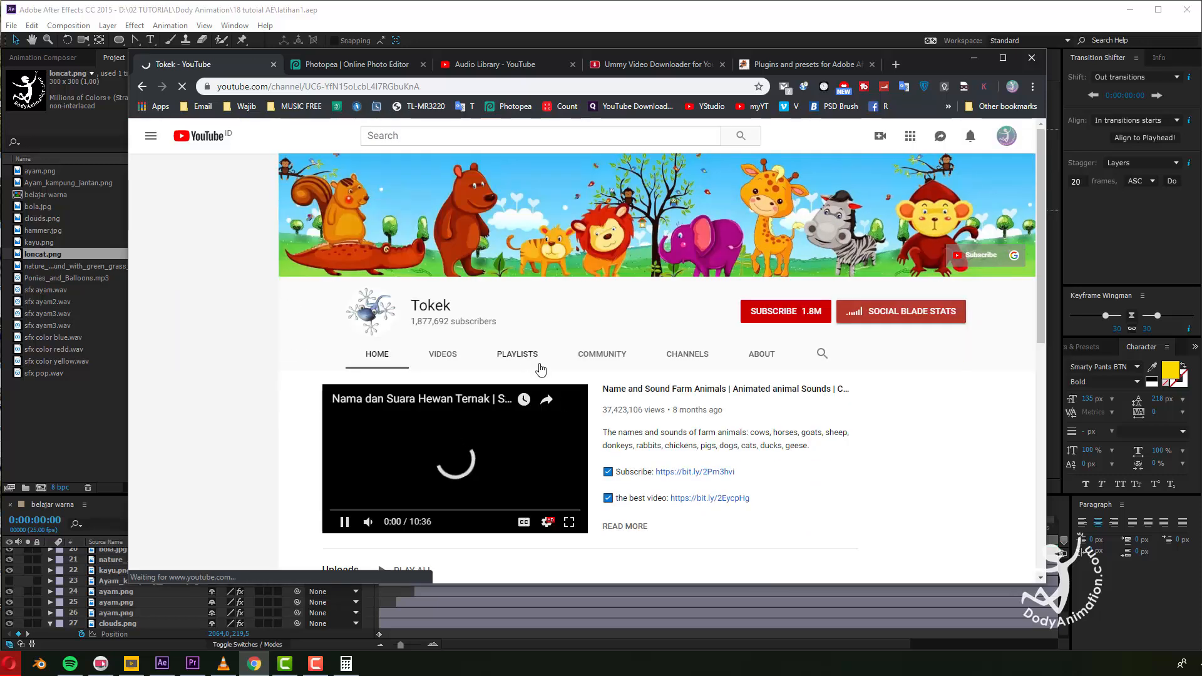
scroll(350, 351, "down", 3)
left_click(345, 337)
scroll(611, 438, "down", 7)
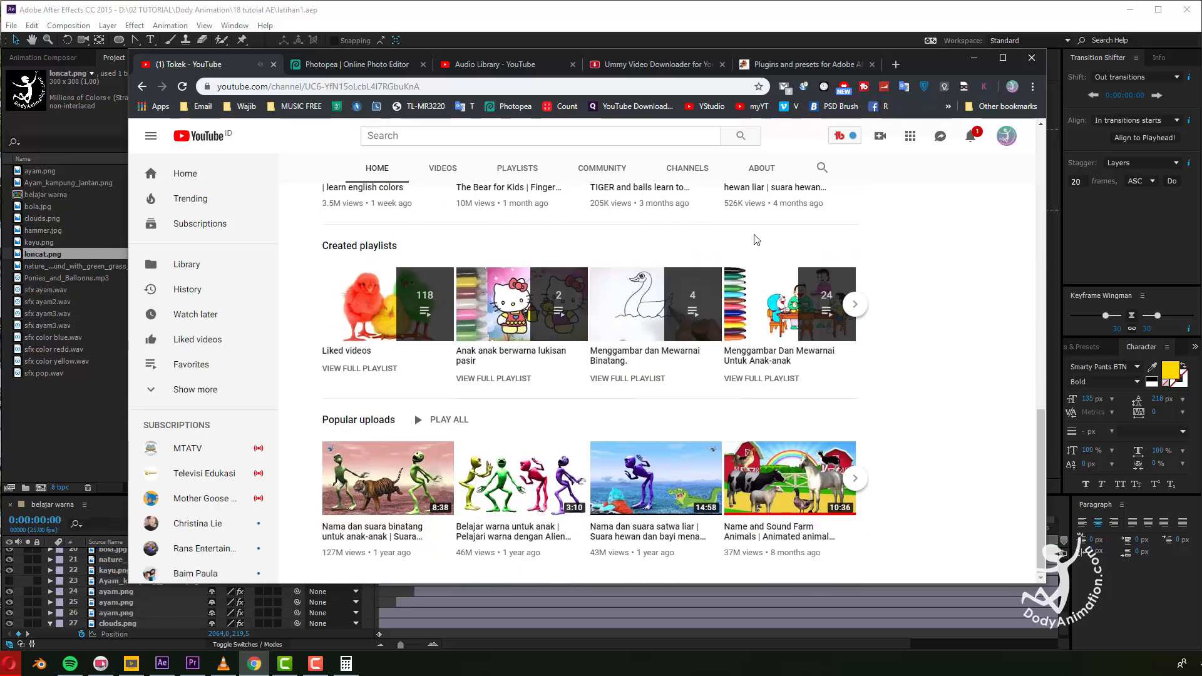
scroll(465, 355, "up", 3)
Return to After Effects and check the installed version in its About information.
key("alt+Tab")
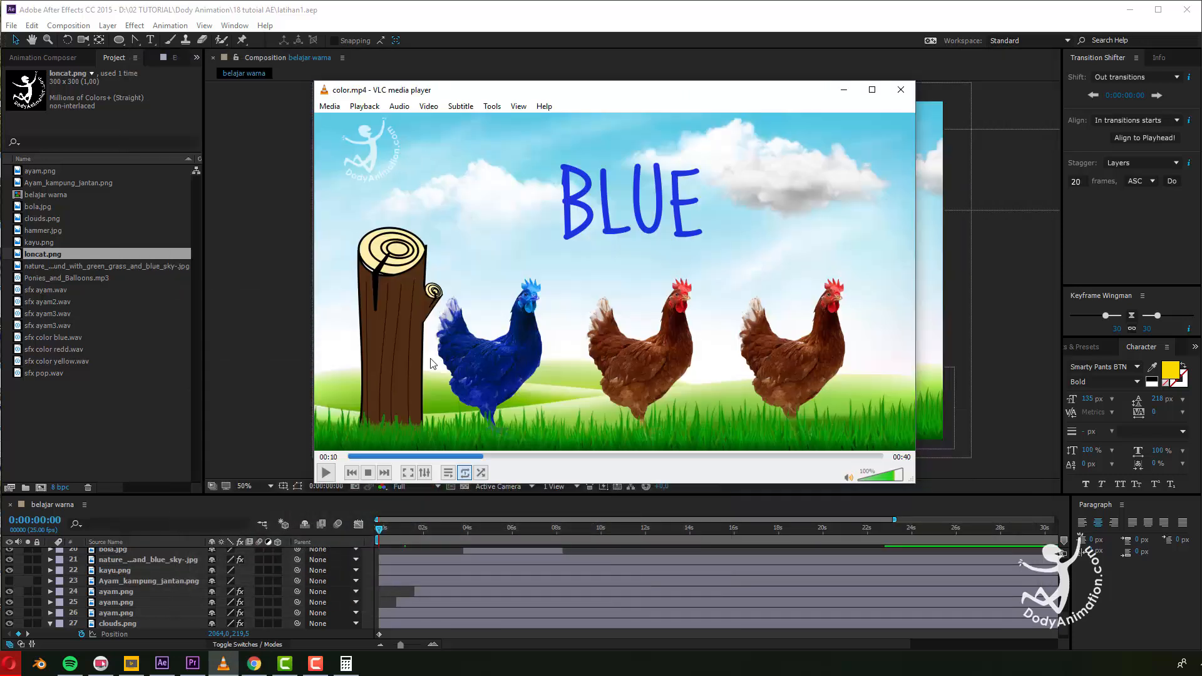
left_click_drag(699, 104, 633, 113)
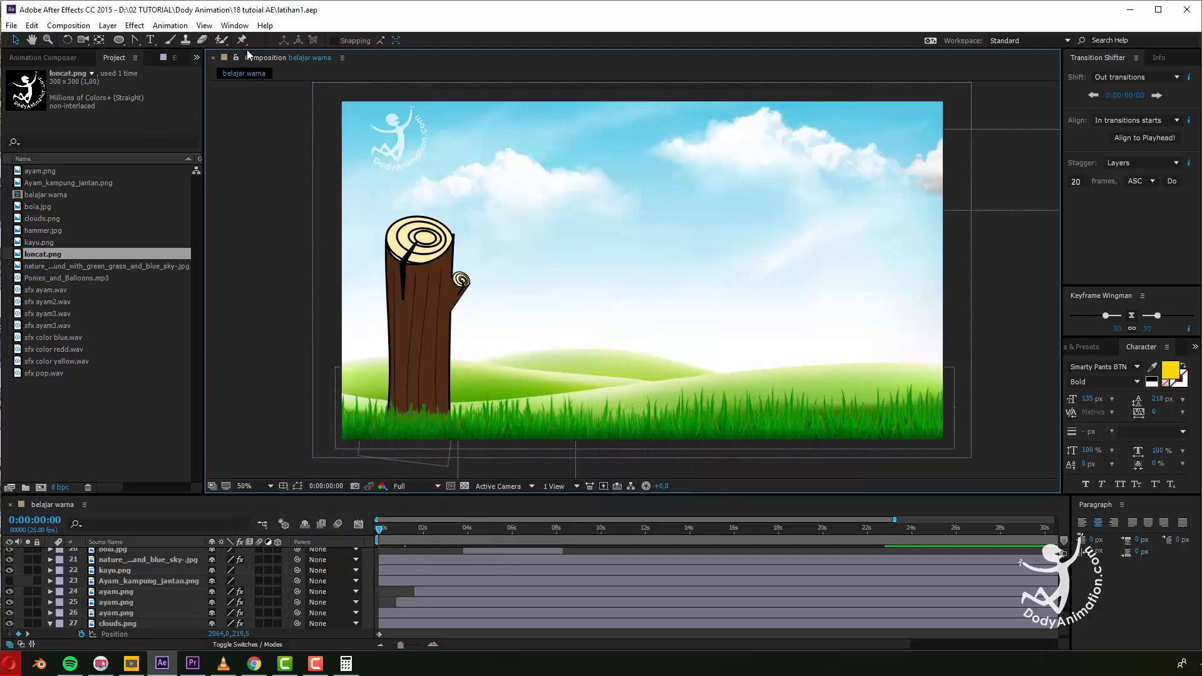
left_click(263, 26)
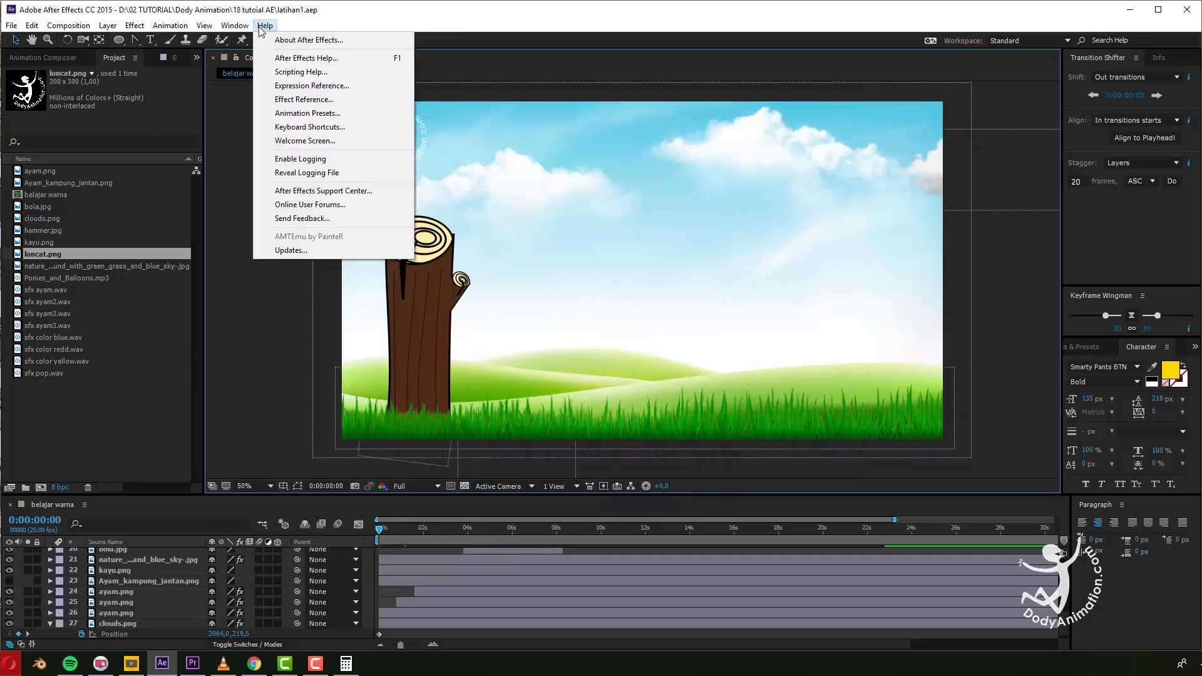
left_click(301, 43)
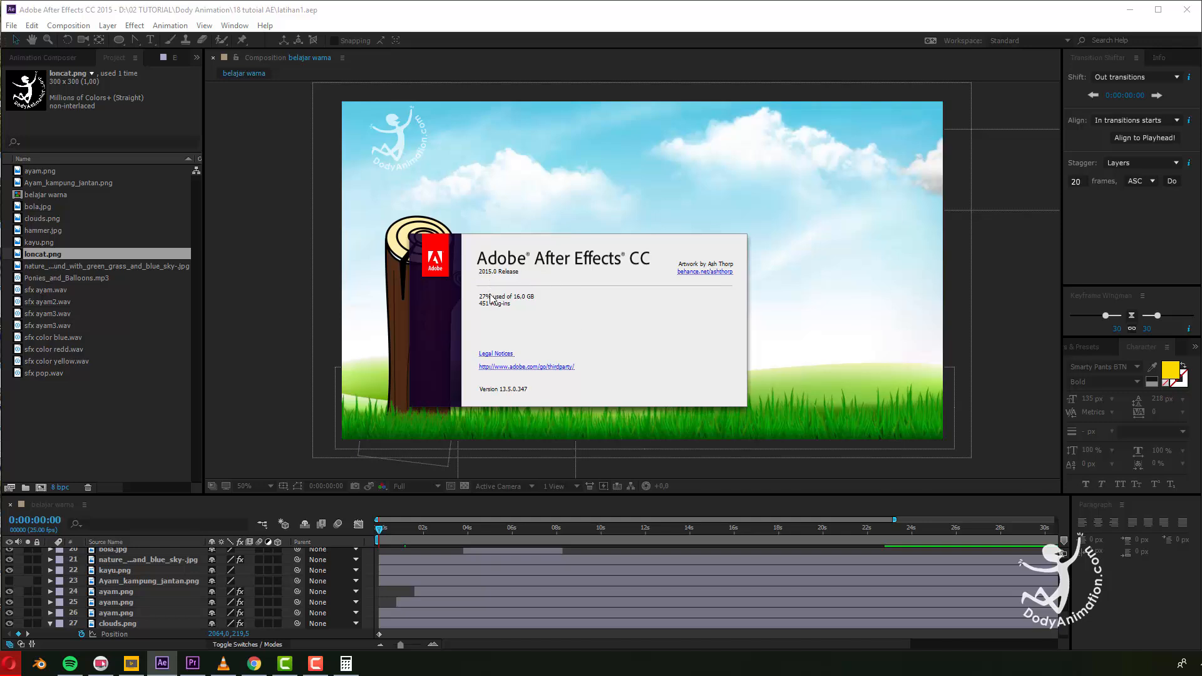
left_click(721, 334)
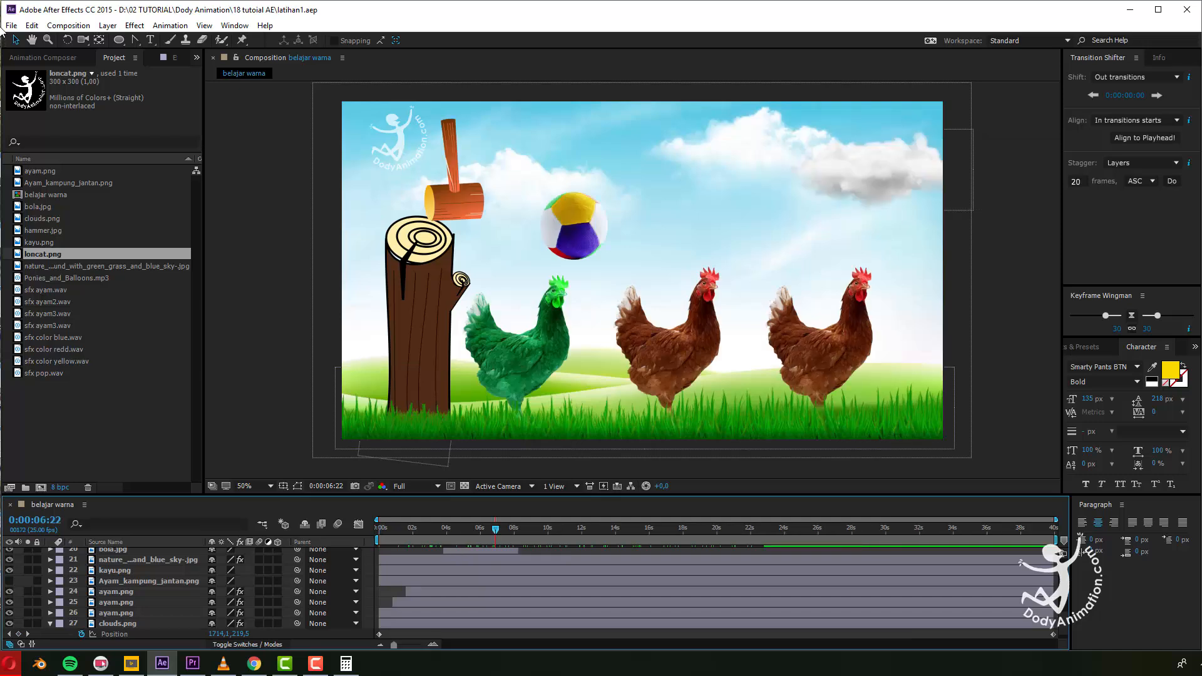
Create a new empty After Effects project.
left_click(12, 25)
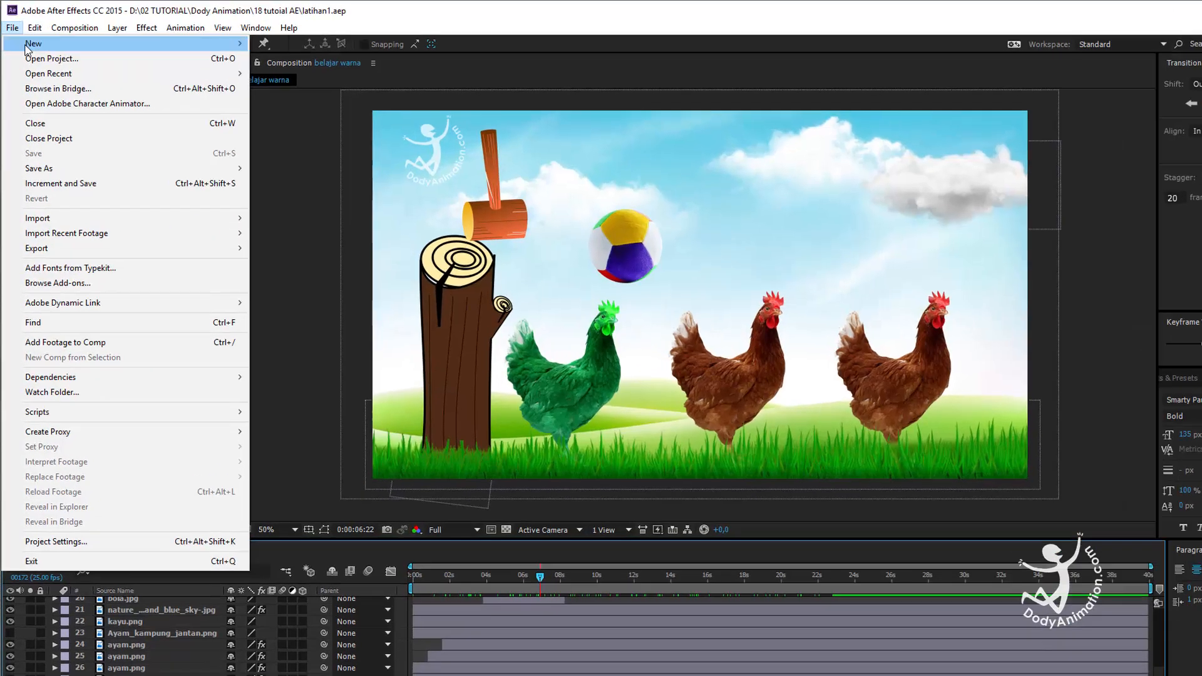
mouse_move(206, 39)
left_click(409, 59)
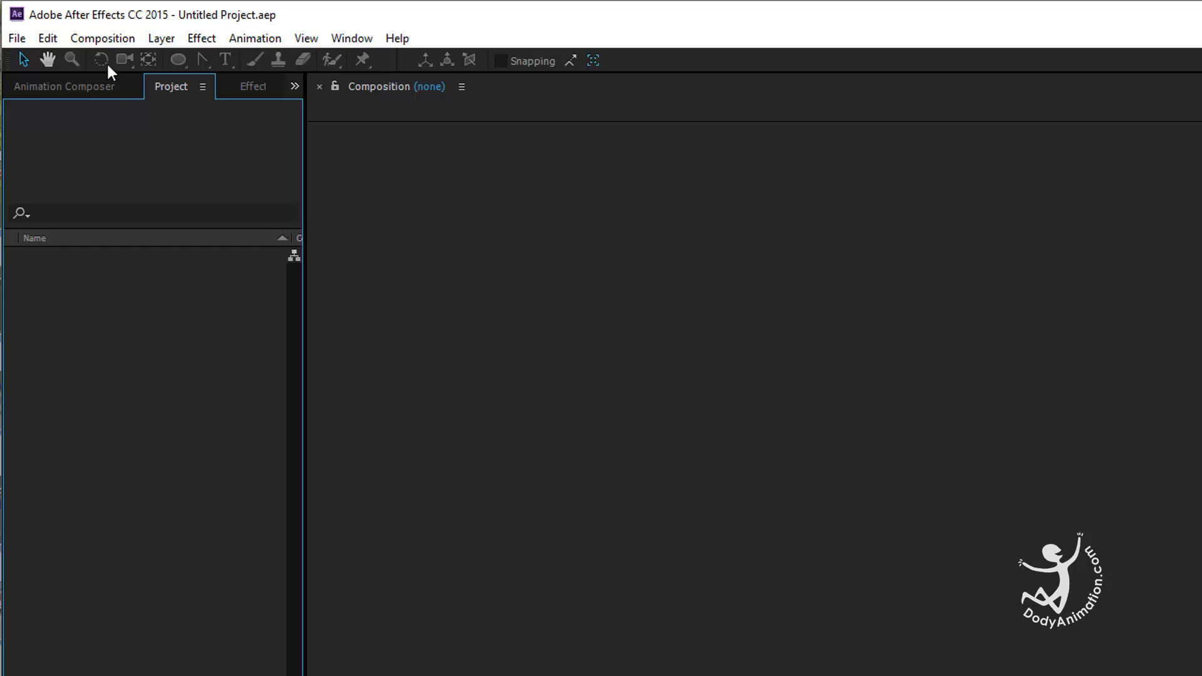
Create a composition named "color" with the HDTV 1080 25 preset and a duration of 0:01:00:00.
left_click(89, 37)
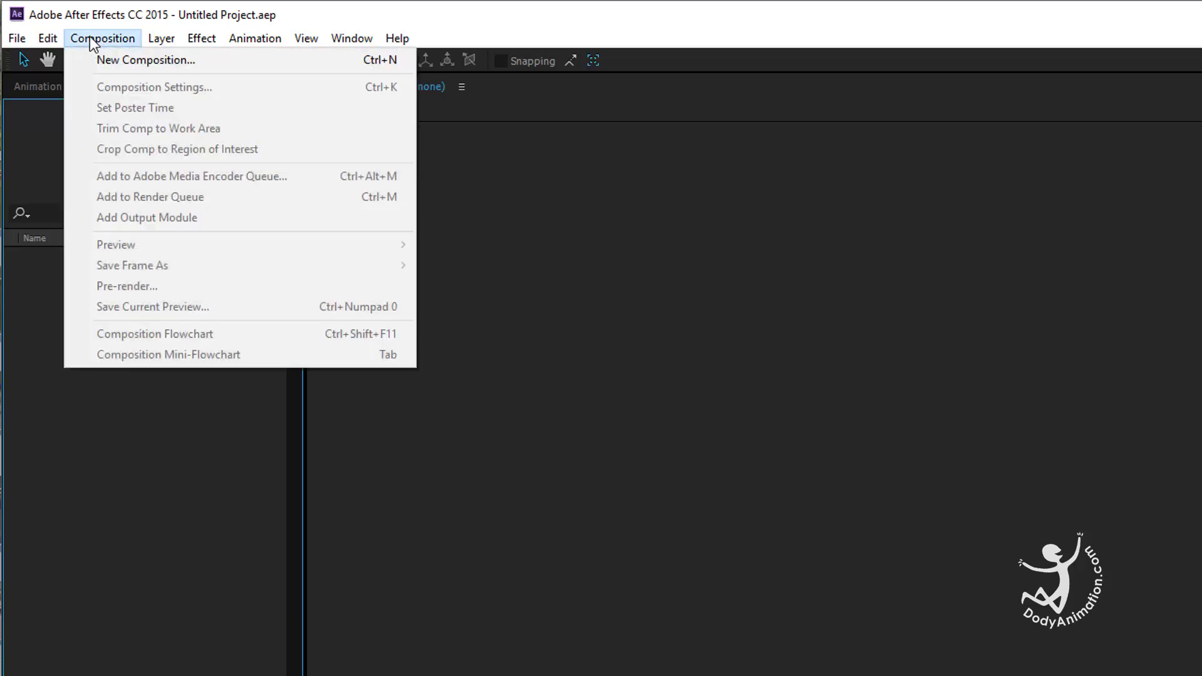
left_click(100, 62)
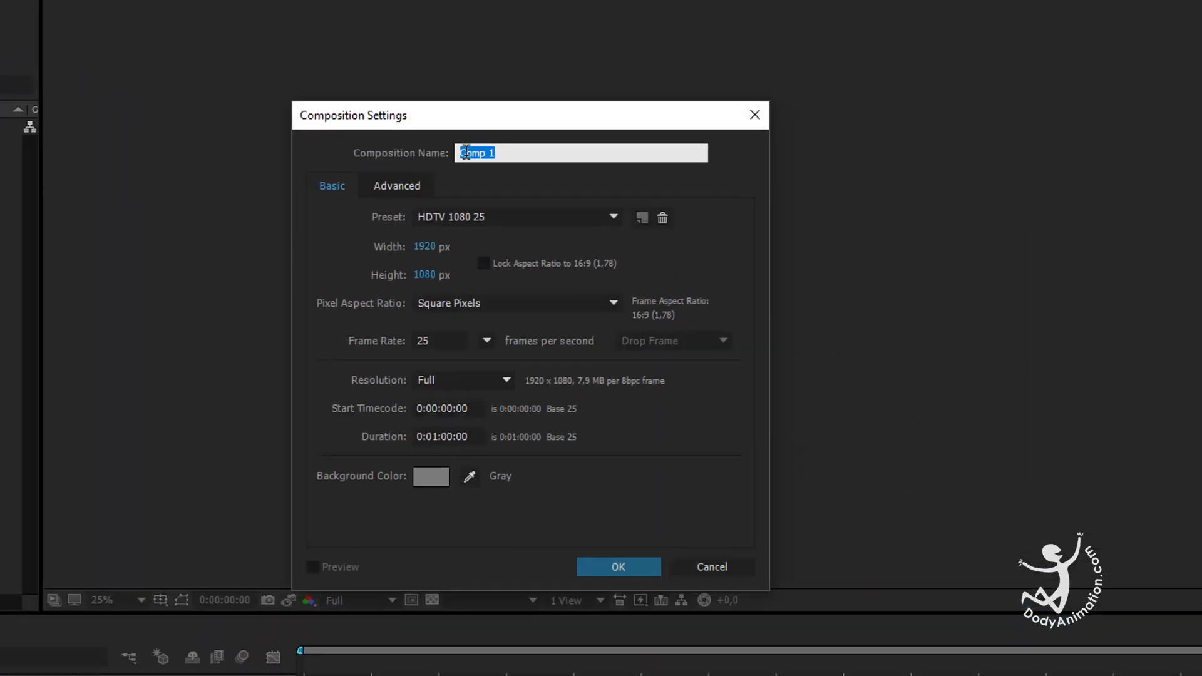
type("color")
left_click(438, 216)
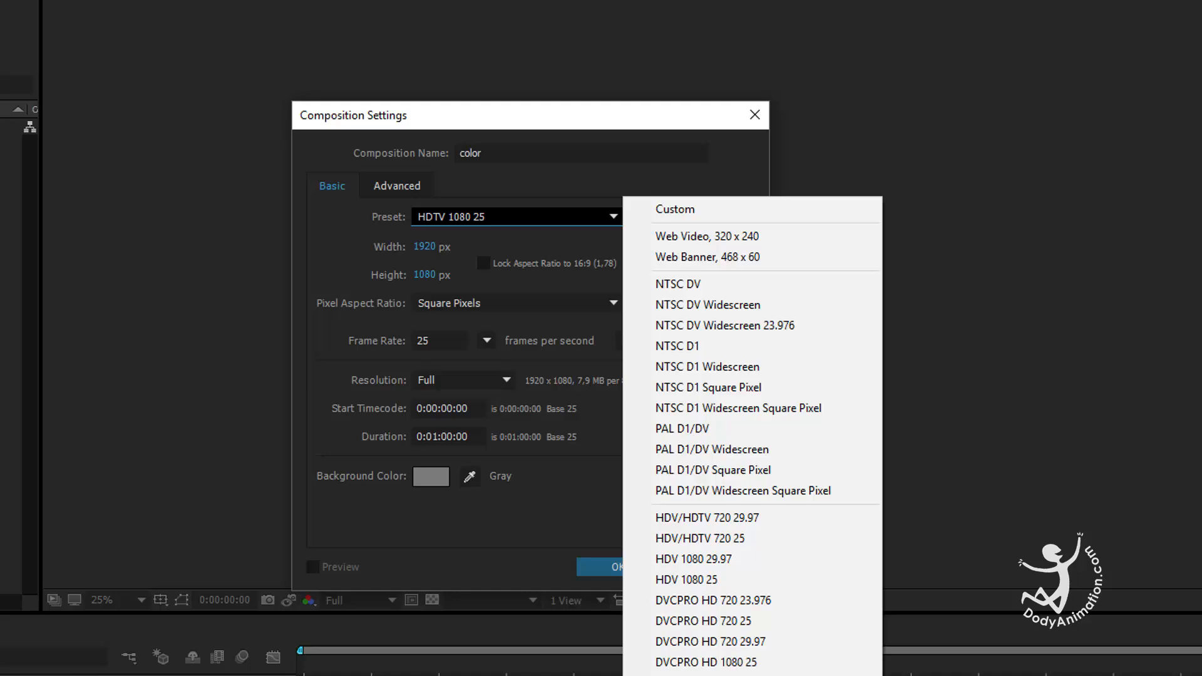
key("Escape")
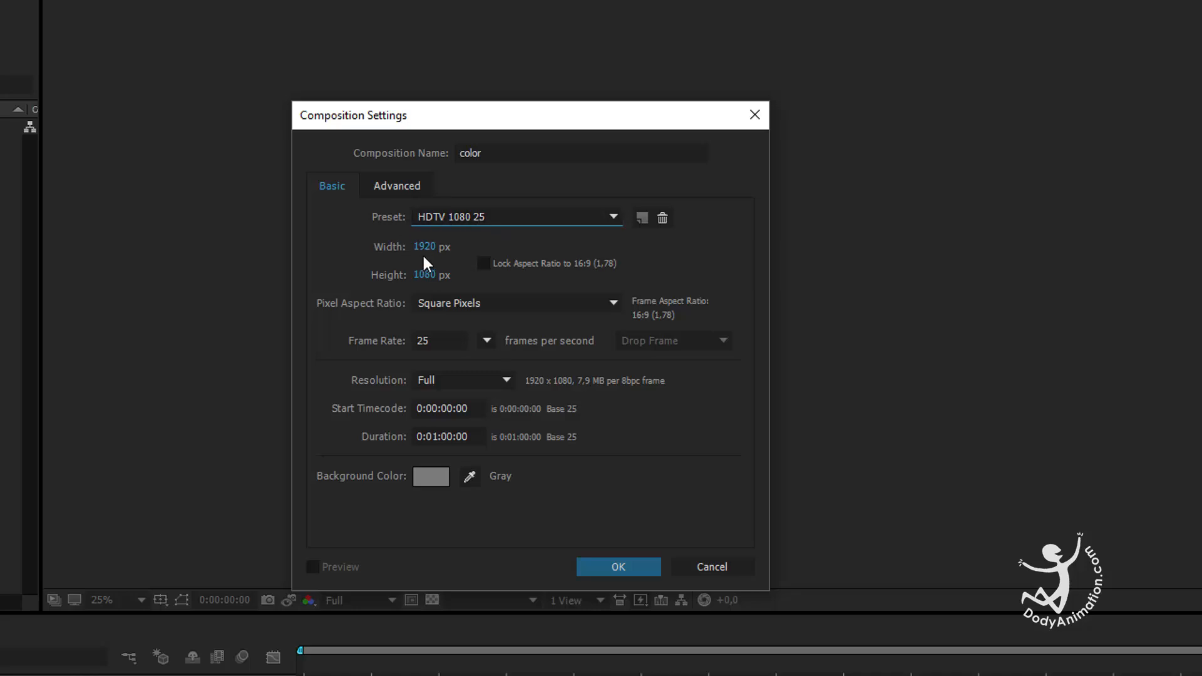
left_click(433, 436)
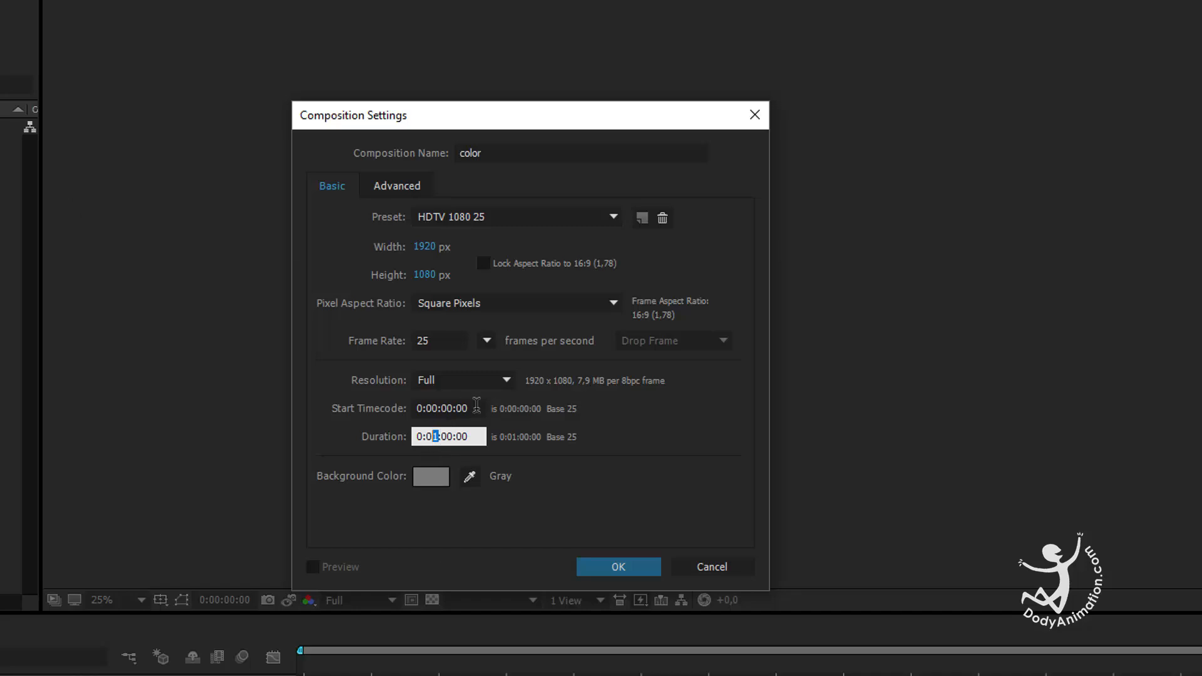
left_click(624, 567)
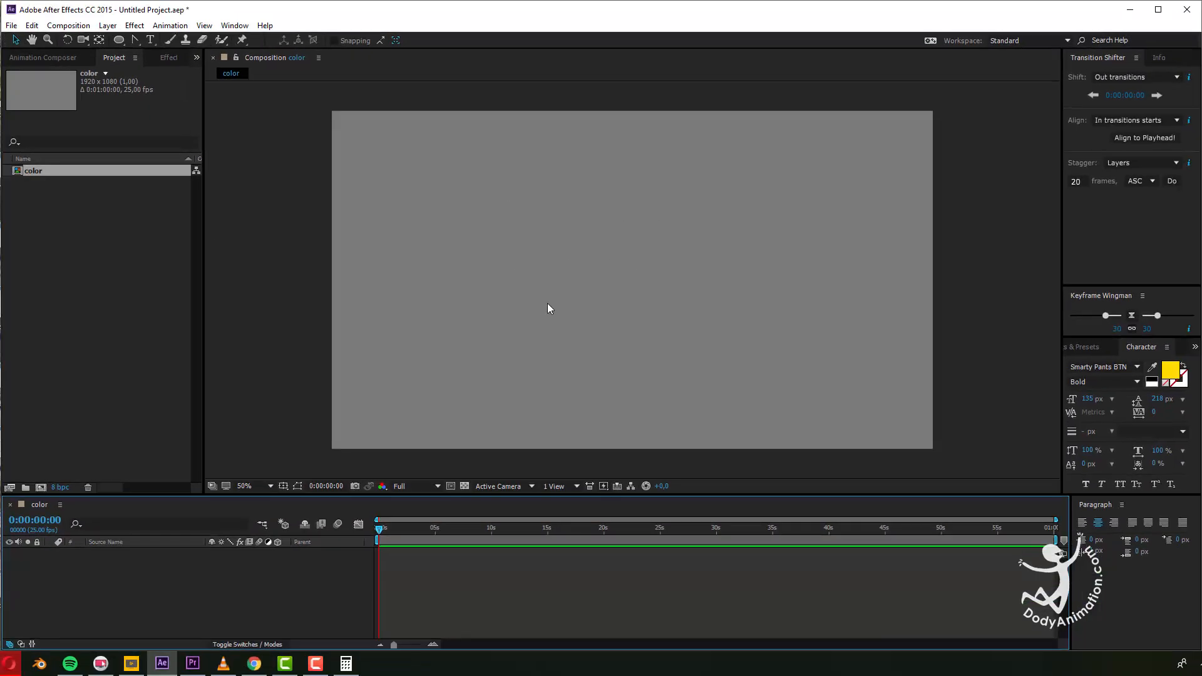
Switch to Chrome, search Google for "landscape background" in a new tab, and open the image results.
left_click(254, 663)
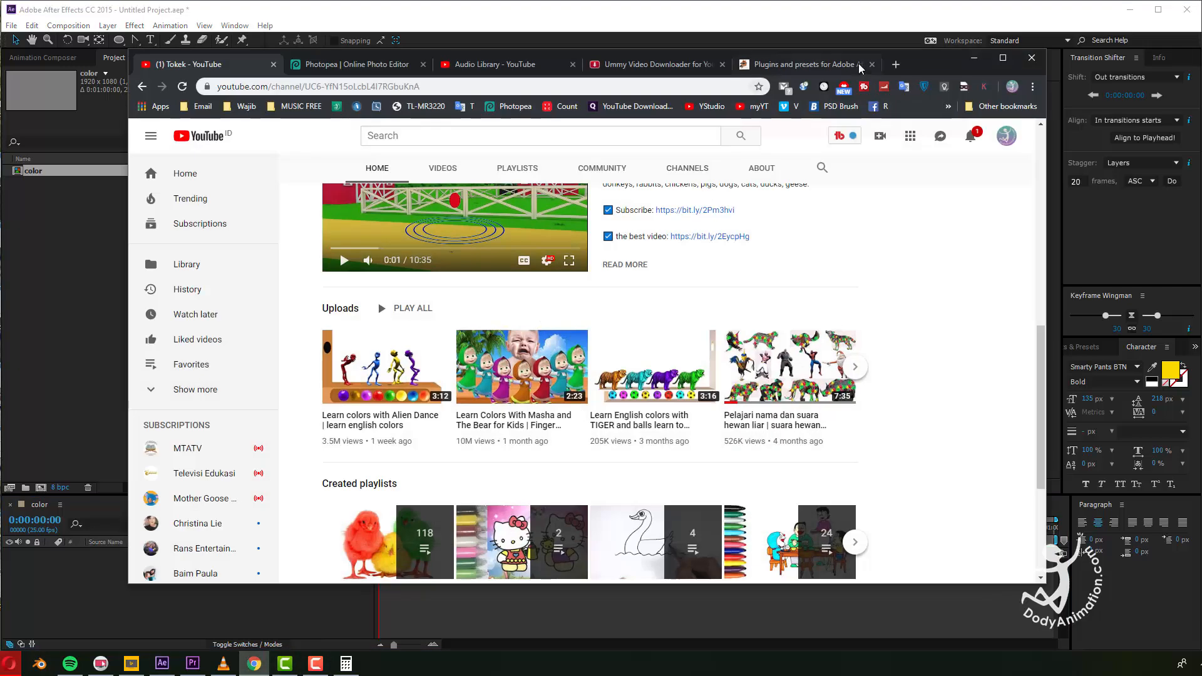
left_click(894, 65)
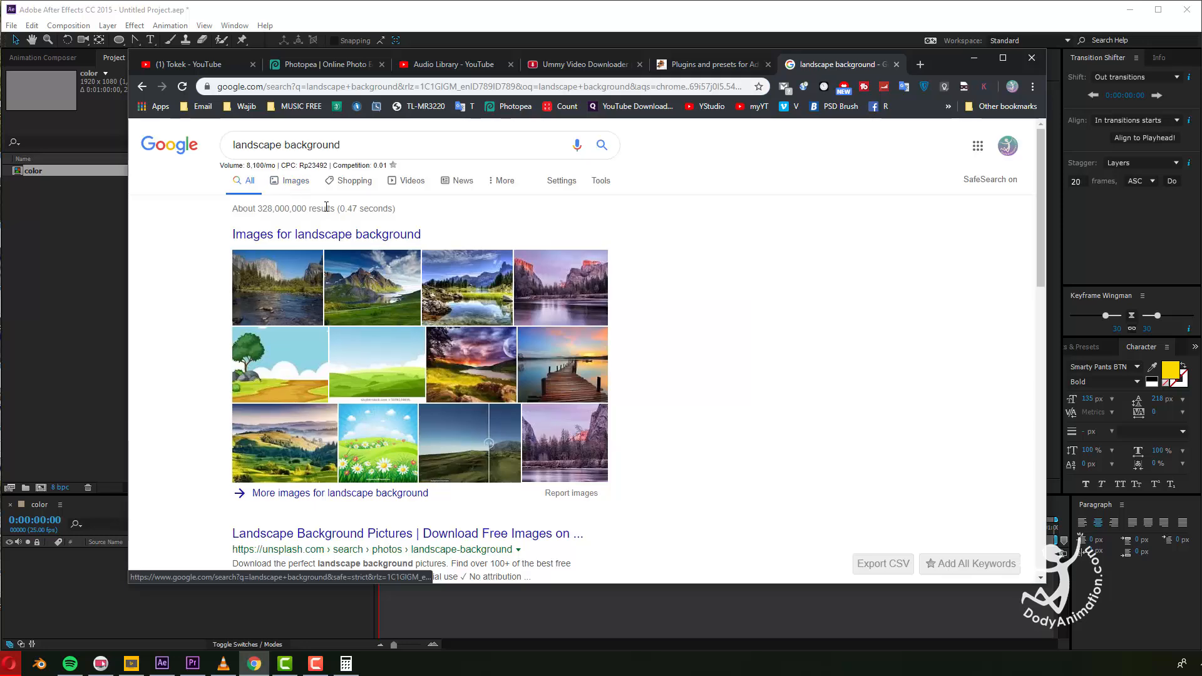
triple_click(300, 145)
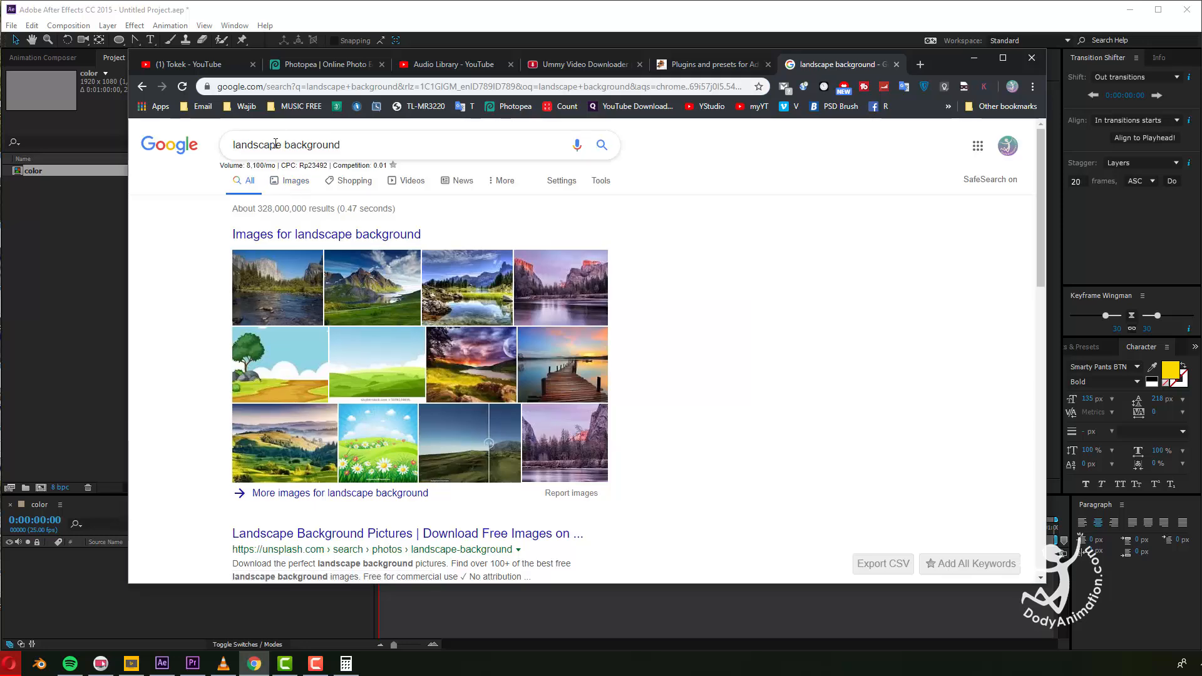
left_click(189, 215)
left_click(306, 182)
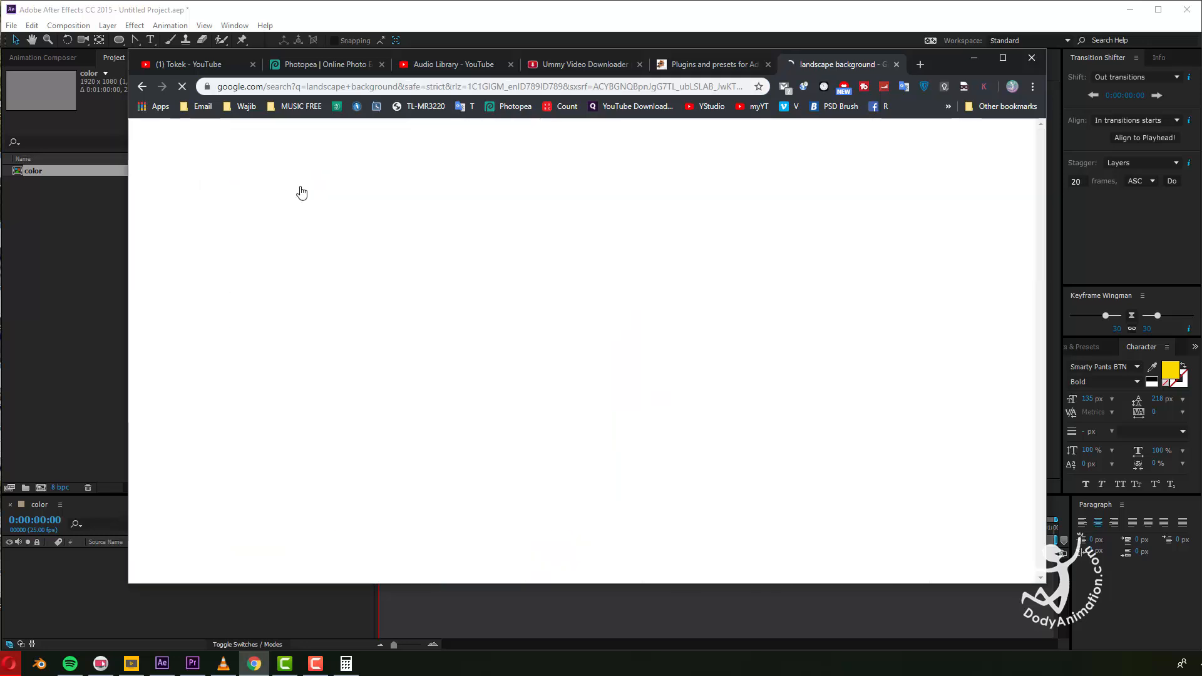
Browse the landscape background image results and limit them to large images.
scroll(529, 431, "down", 5)
scroll(529, 430, "down", 2)
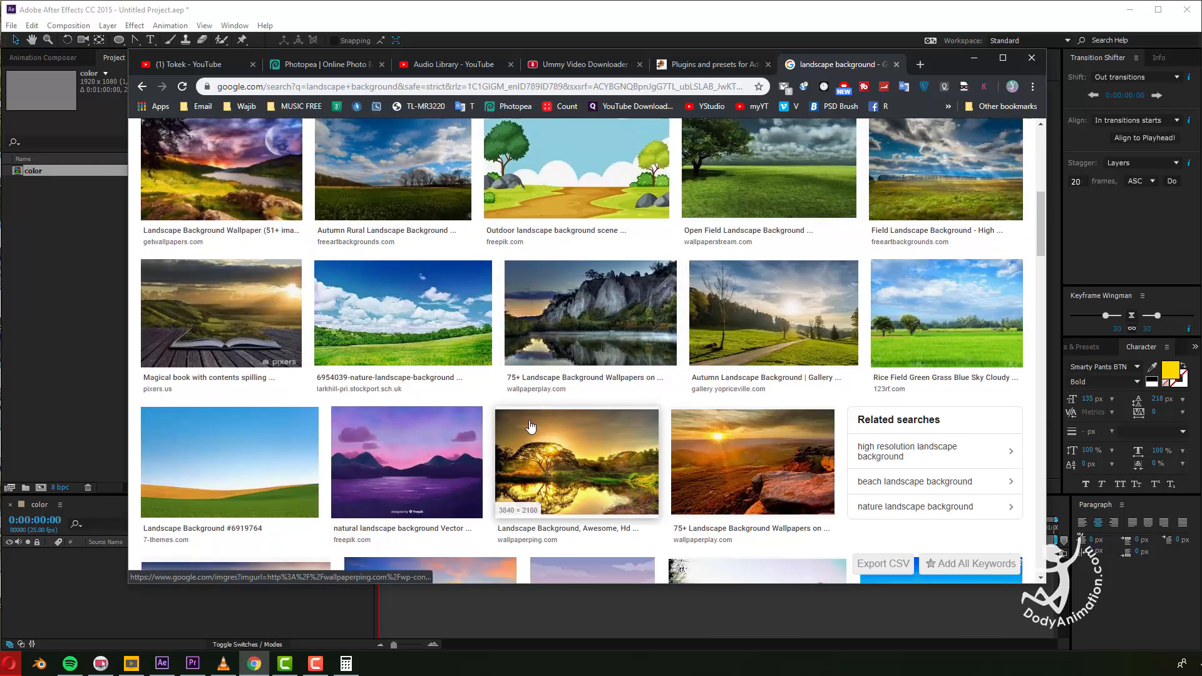
scroll(529, 431, "up", 7)
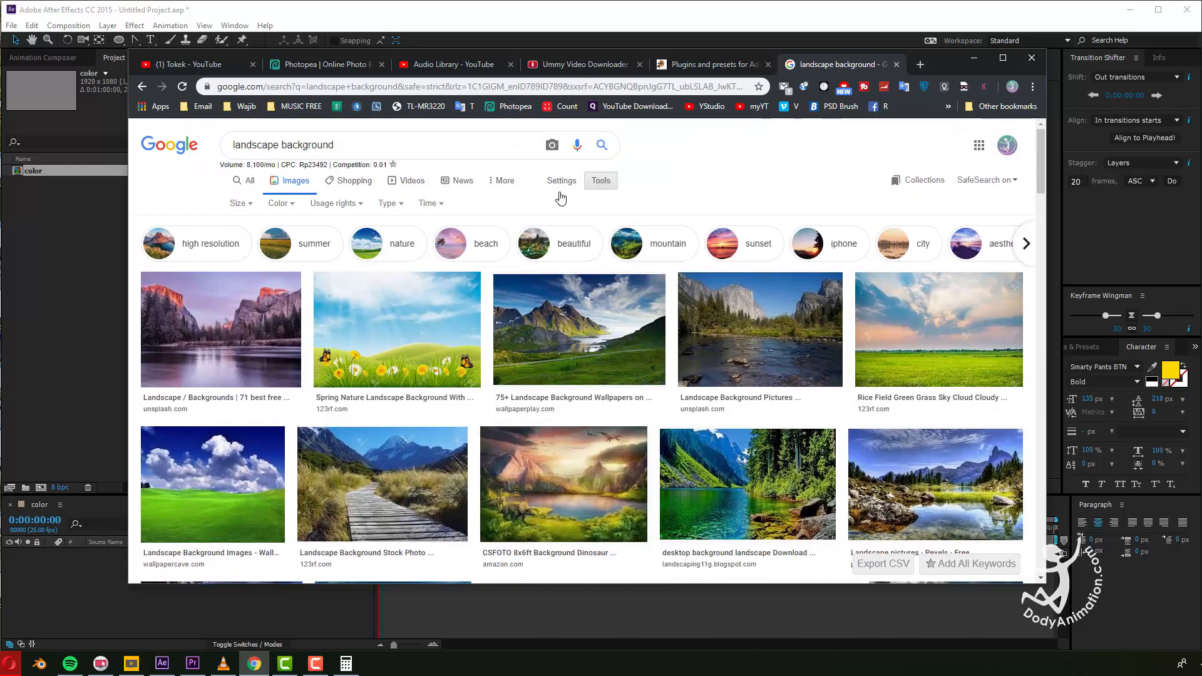
left_click(246, 203)
left_click(242, 240)
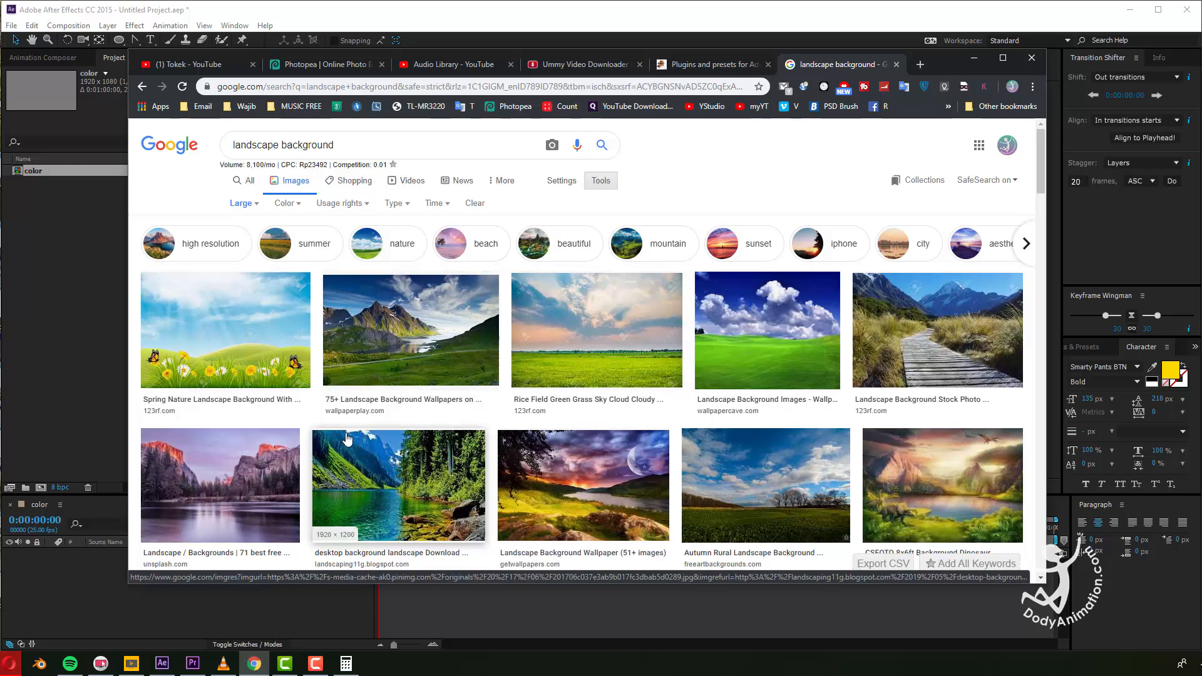
Preview the spring nature and open field landscape images, and return to After Effects.
left_click(280, 340)
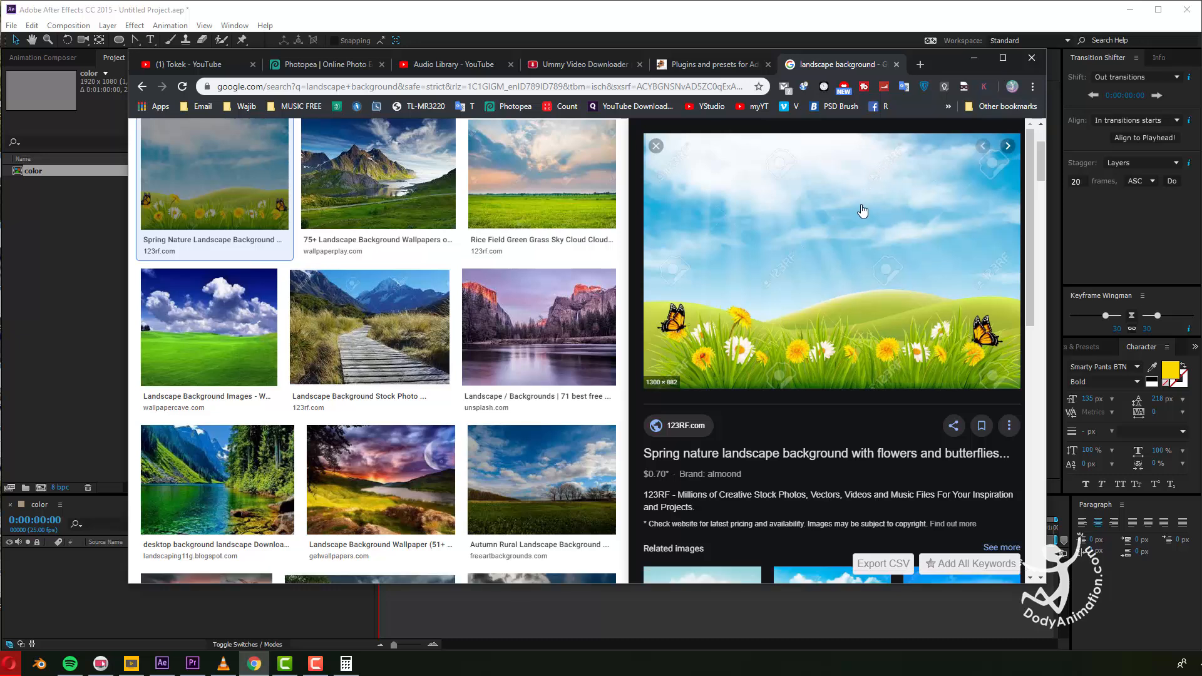
scroll(387, 457, "down", 3)
left_click(386, 458)
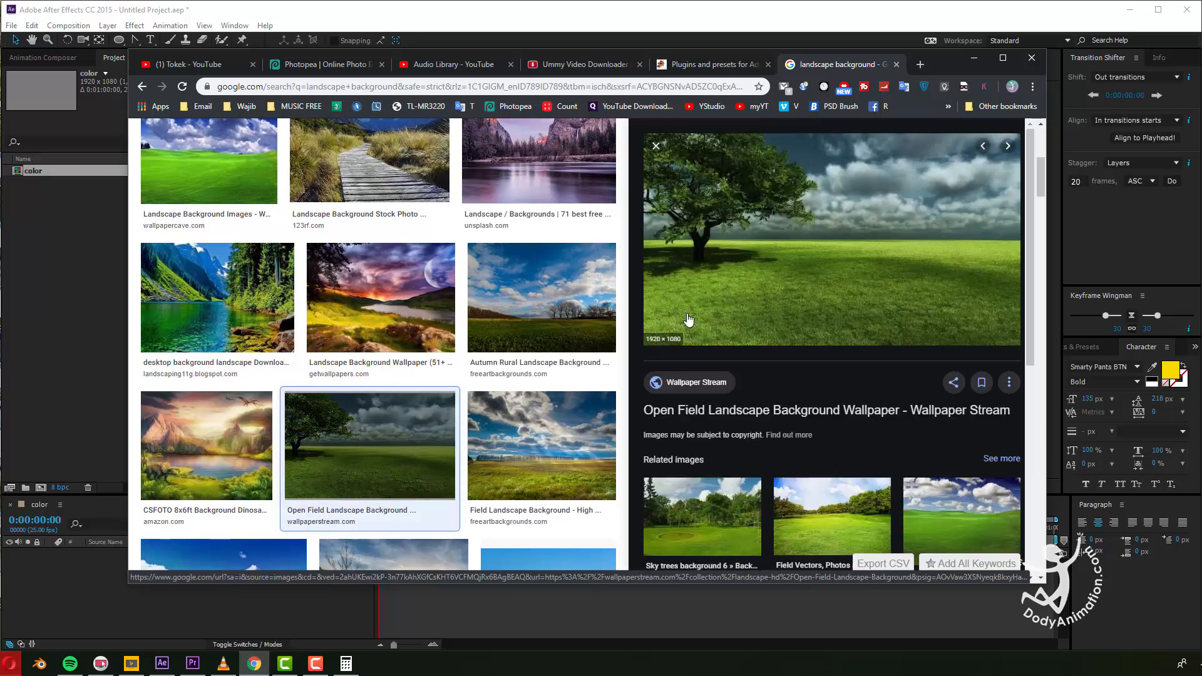
left_click(975, 59)
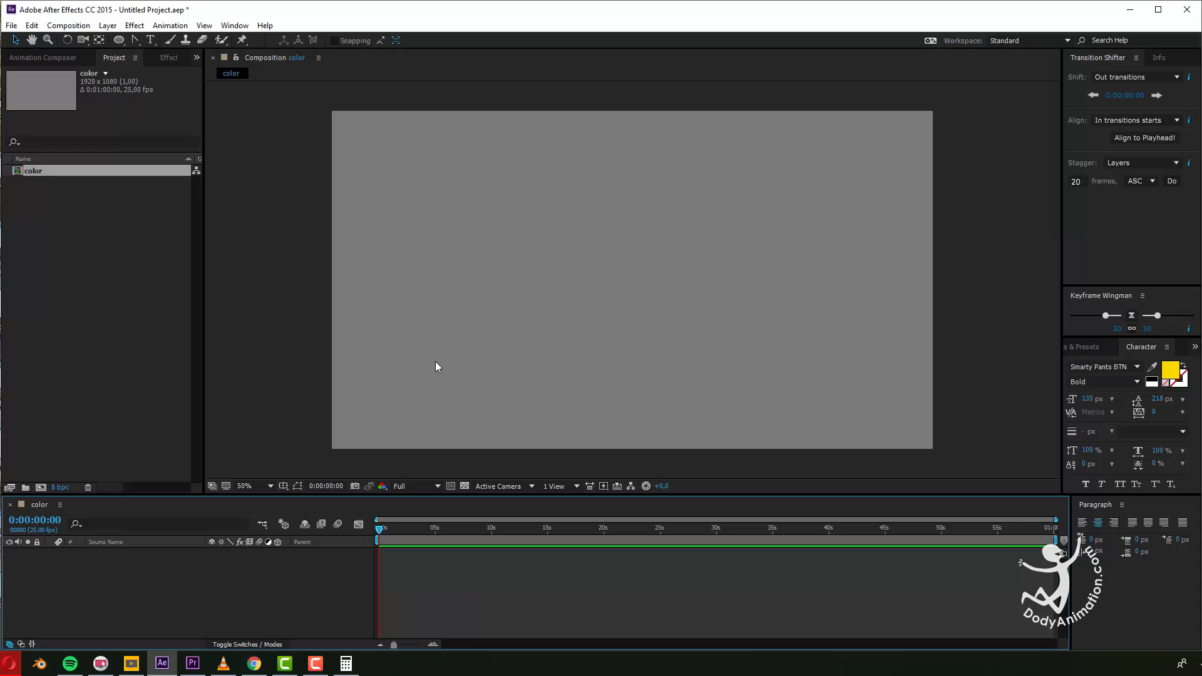
double_click(85, 259)
left_click(784, 453)
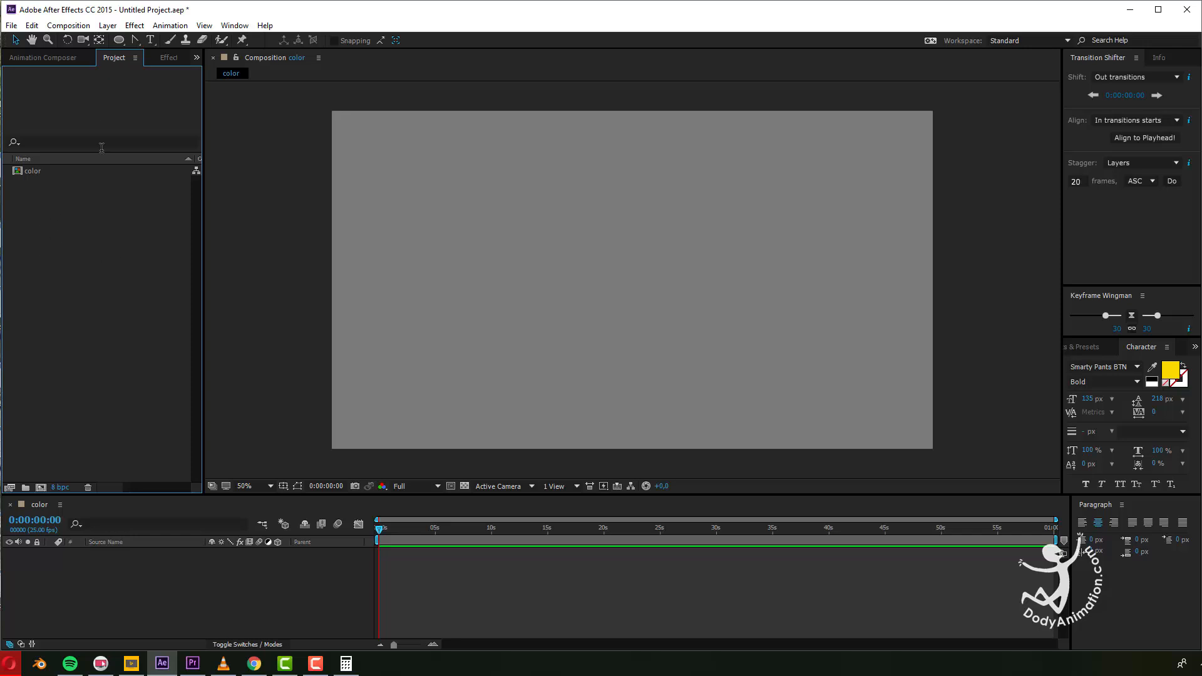
double_click(107, 219)
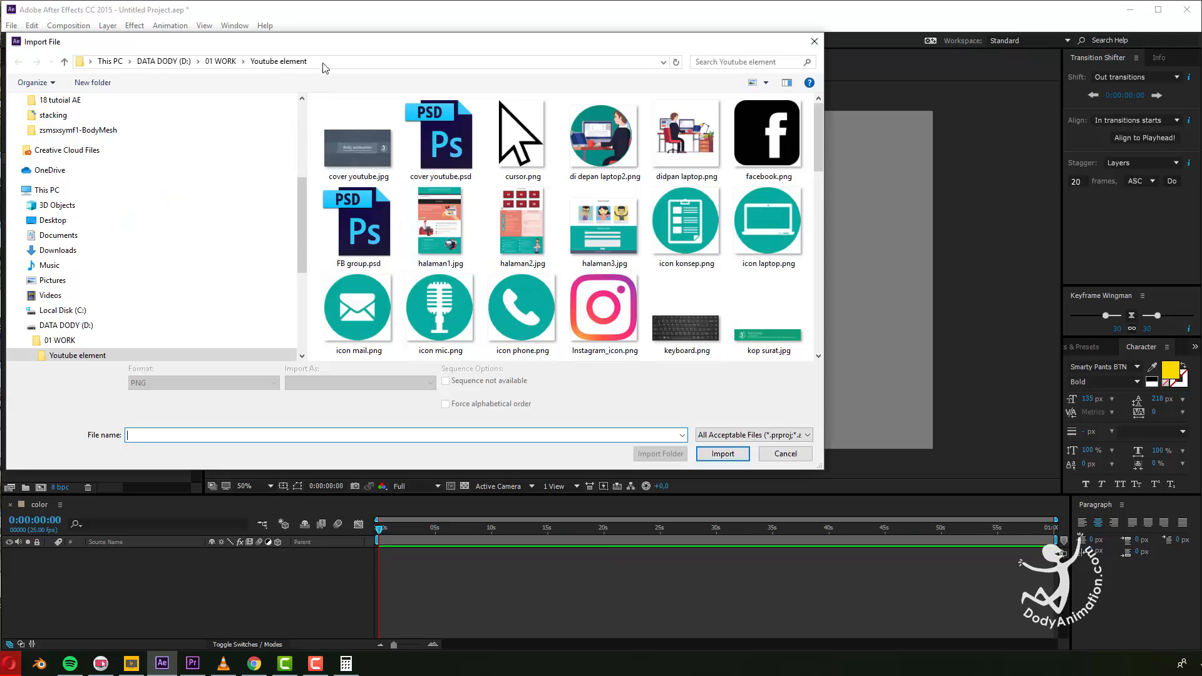
left_click(813, 41)
Import nature_background_with_green_grass_and_blue_sky-.jpg from the 18 tutoial AE folder into the project.
right_click(92, 272)
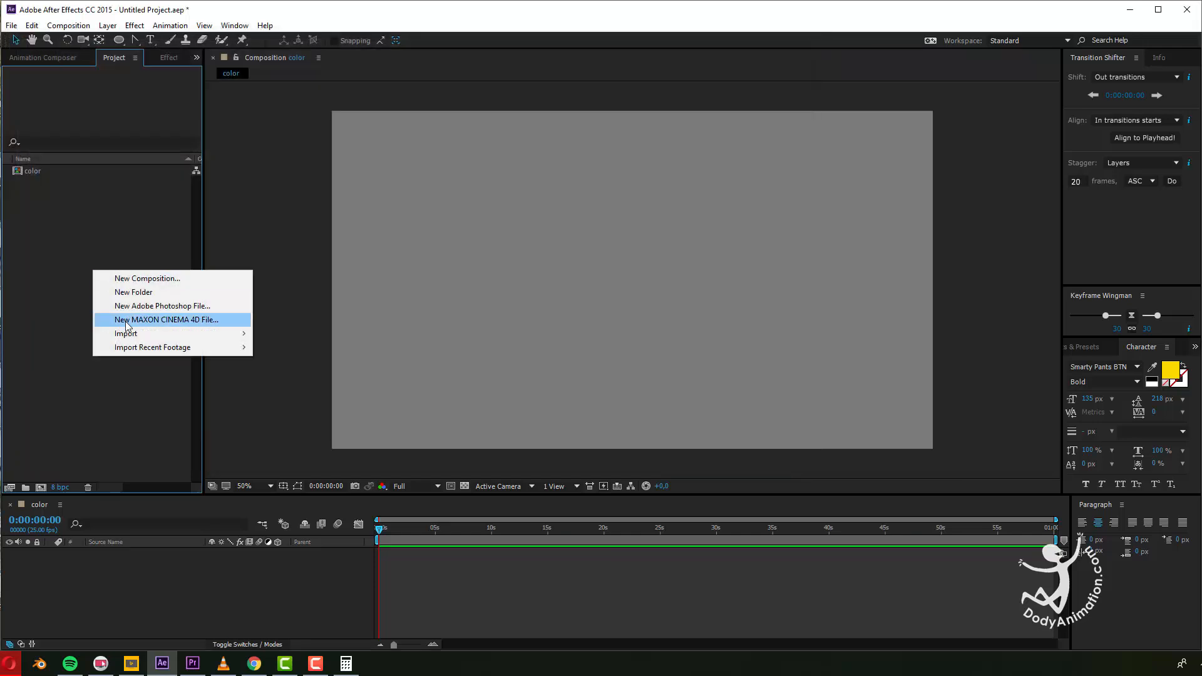
mouse_move(188, 333)
left_click(292, 336)
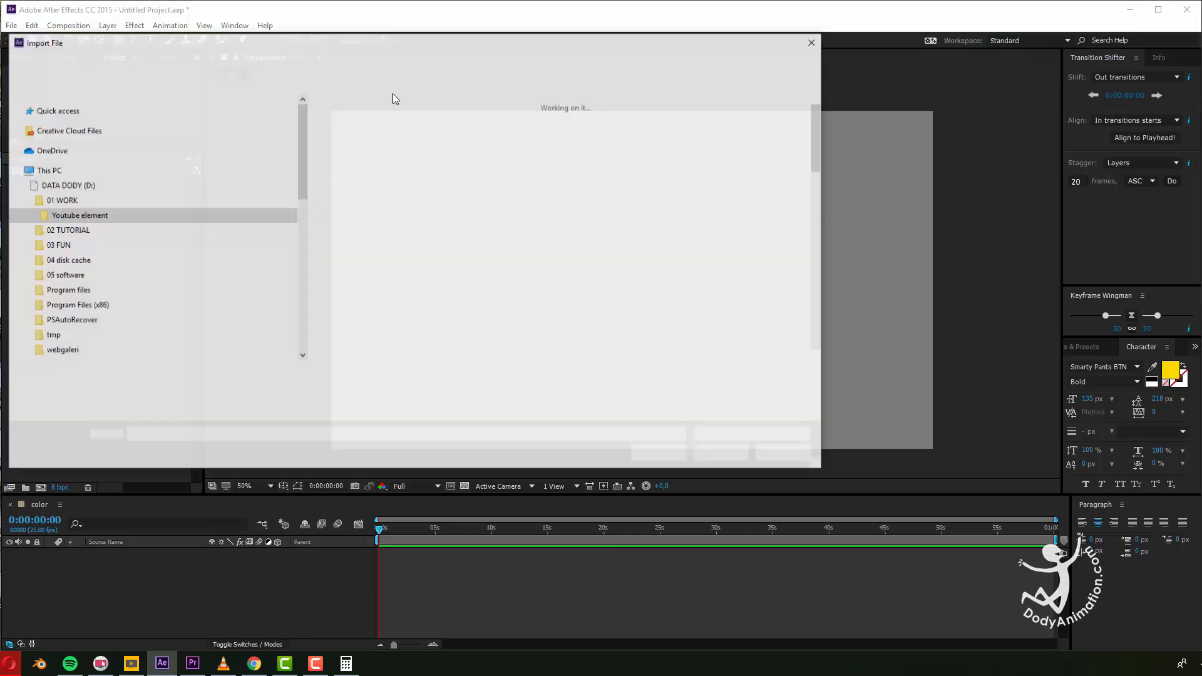
scroll(294, 188, "up", 4)
scroll(130, 205, "down", 4)
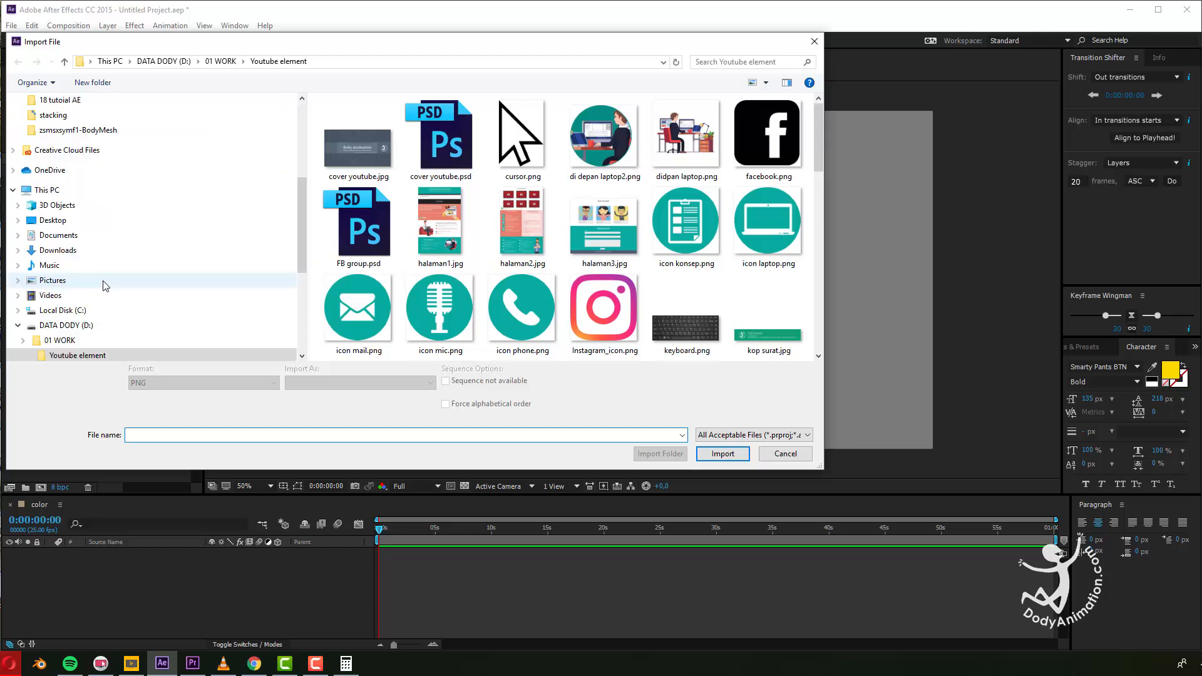
scroll(130, 204, "up", 3)
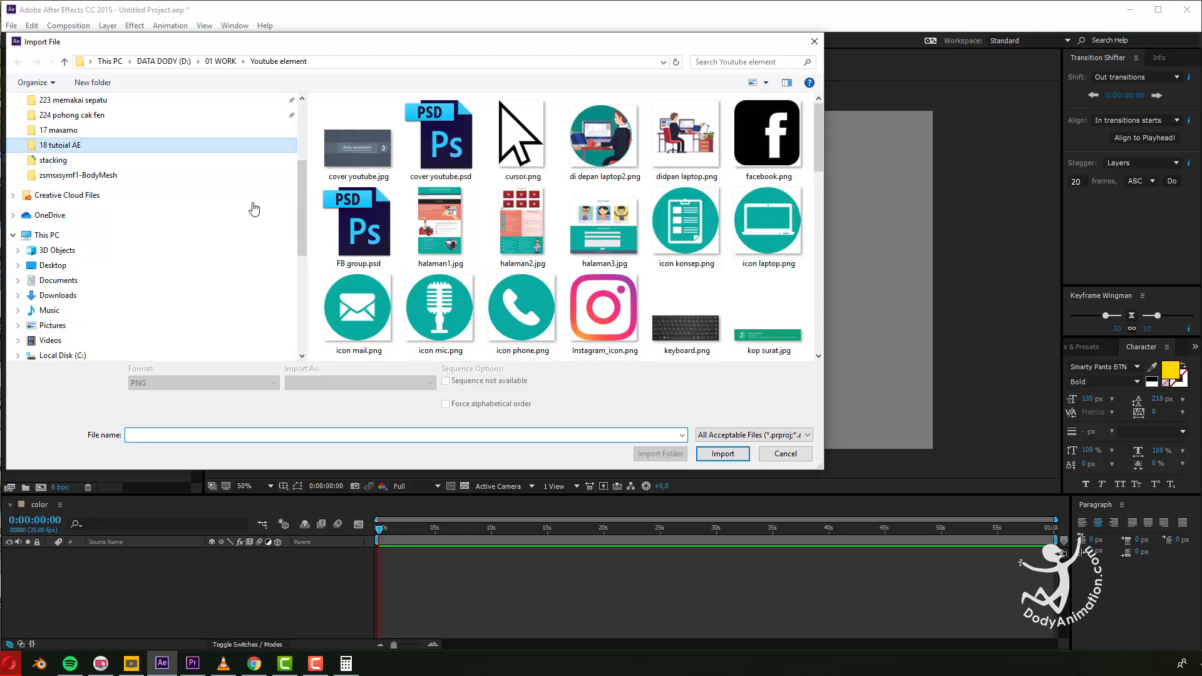
left_click(119, 150)
scroll(507, 252, "up", 2)
left_click(701, 226)
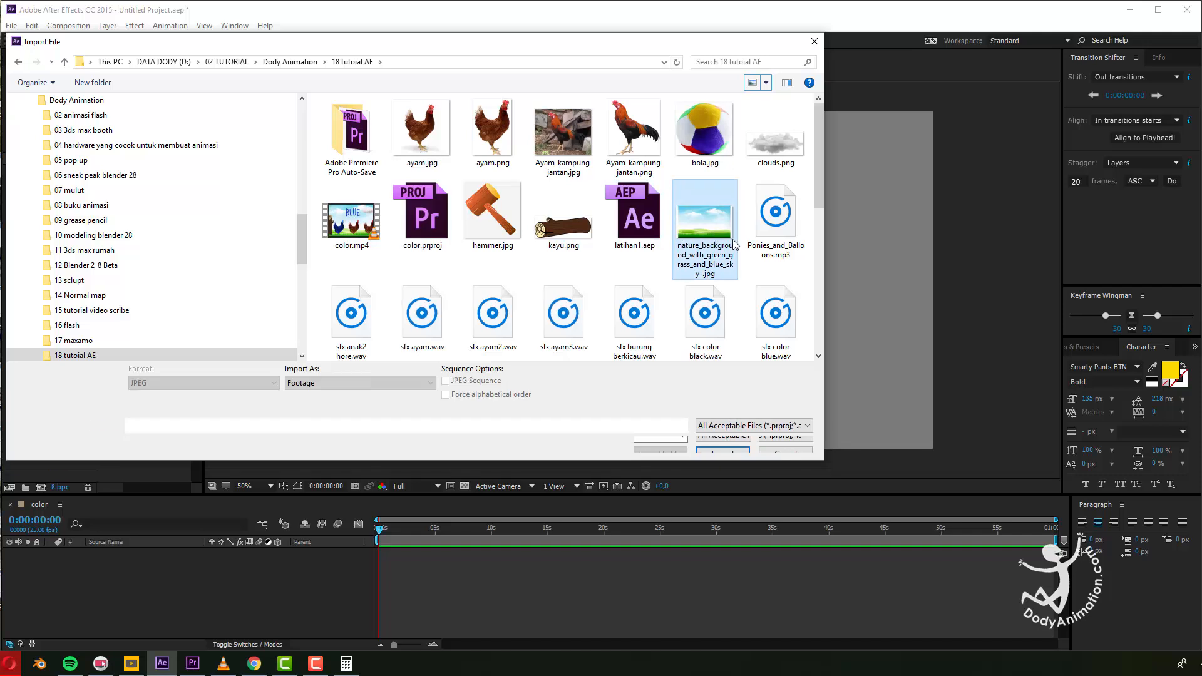
left_click(723, 444)
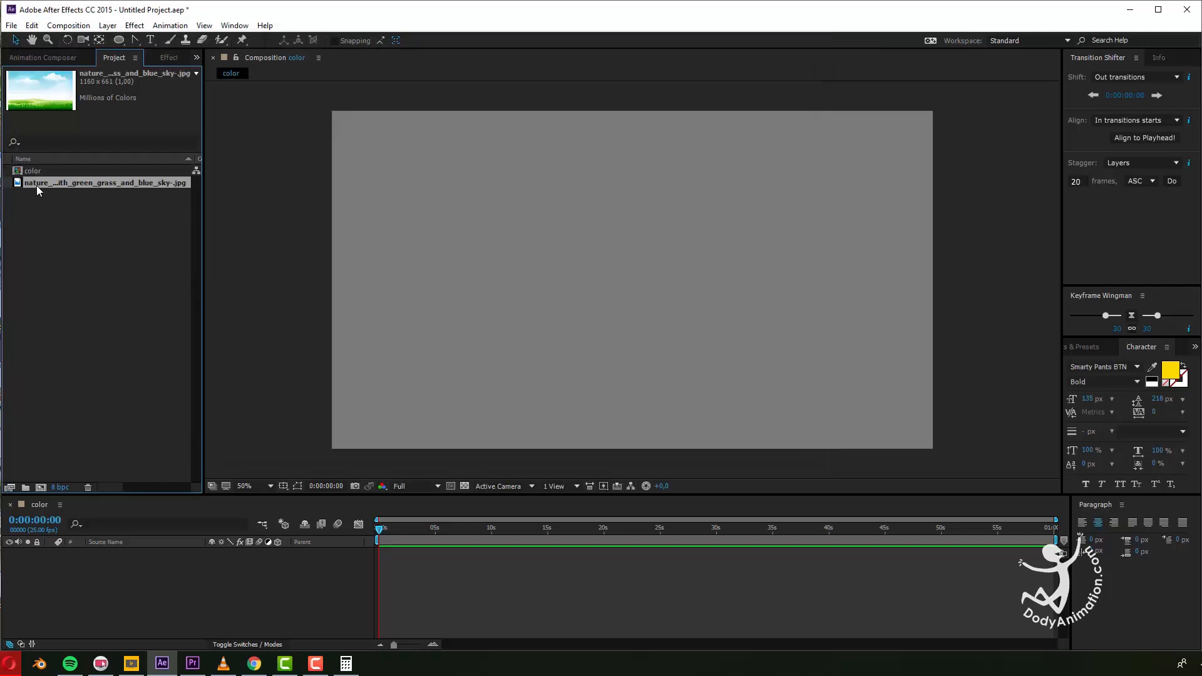
Place the imported nature background in the color composition, then scale and reposition it to fill the whole frame.
left_click_drag(70, 189, 629, 280)
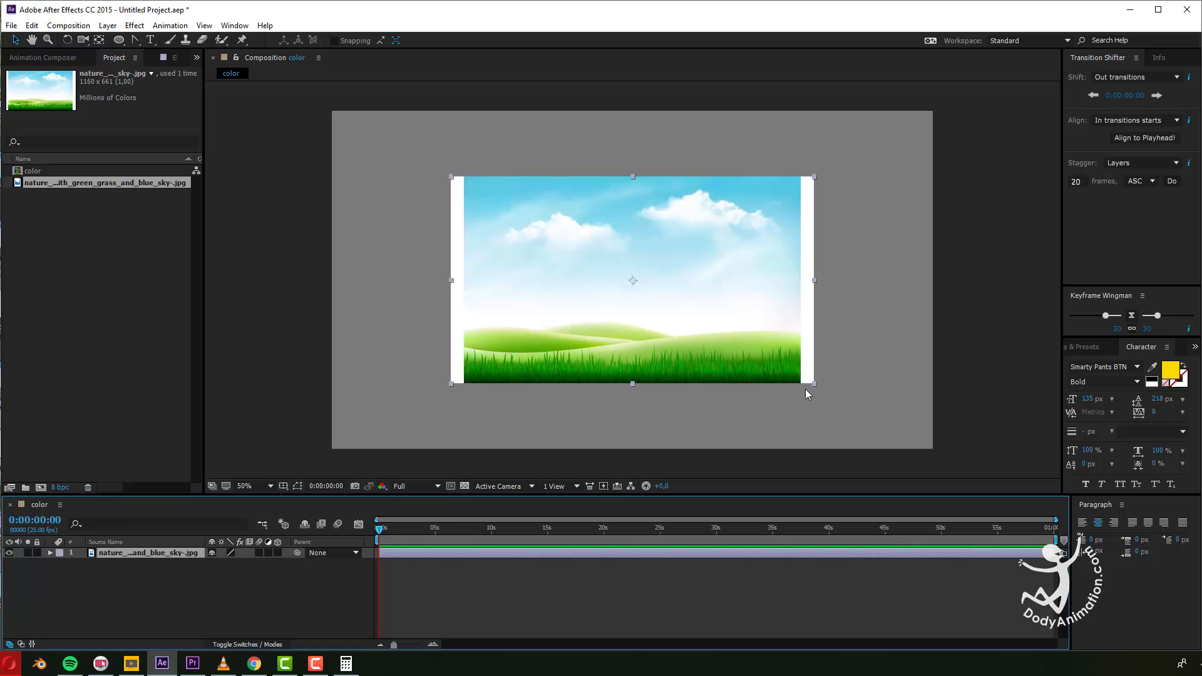
left_click_drag(814, 385, 959, 462)
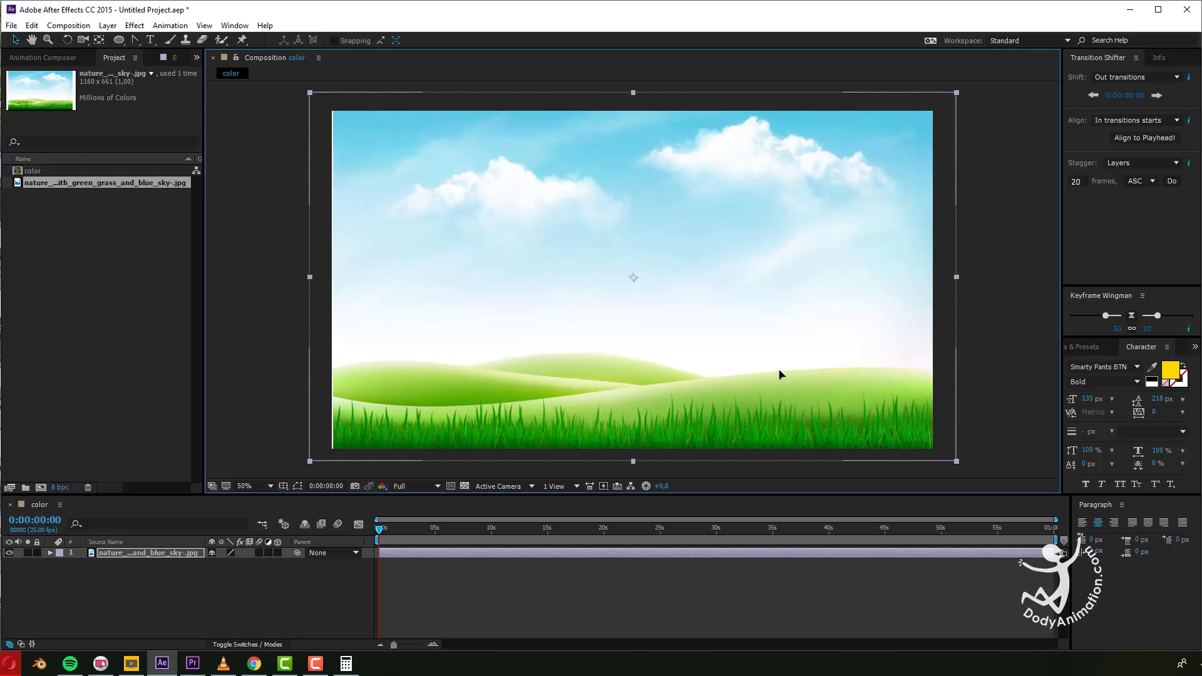
left_click_drag(781, 382, 777, 382)
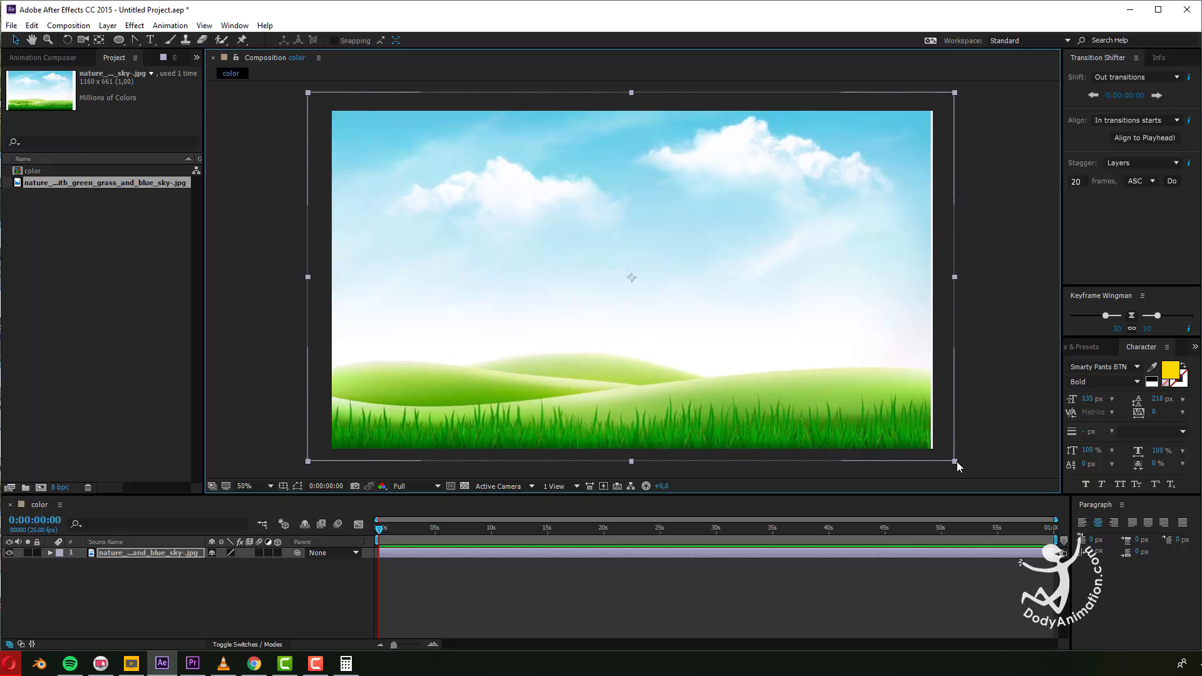
left_click_drag(956, 462, 962, 466)
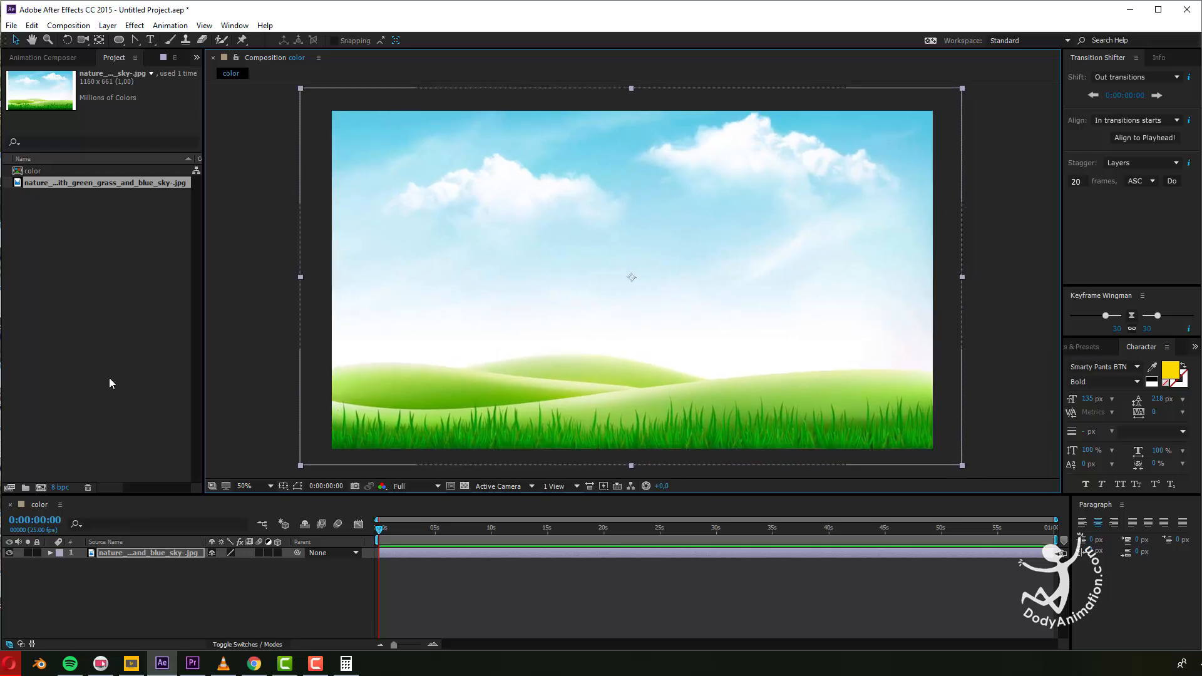
left_click(110, 383)
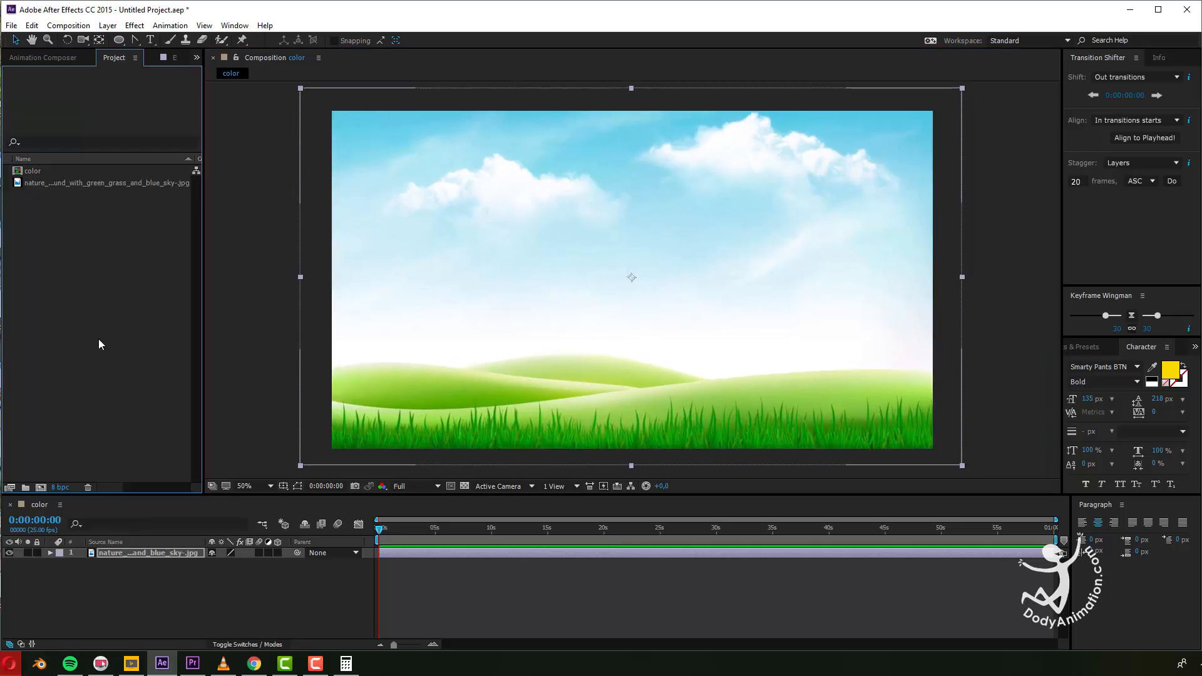
Switch to Photopea in Chrome, close the open ayam.psd document and enlarge the browser window to nearly full screen.
left_click(253, 663)
triple_click(287, 154)
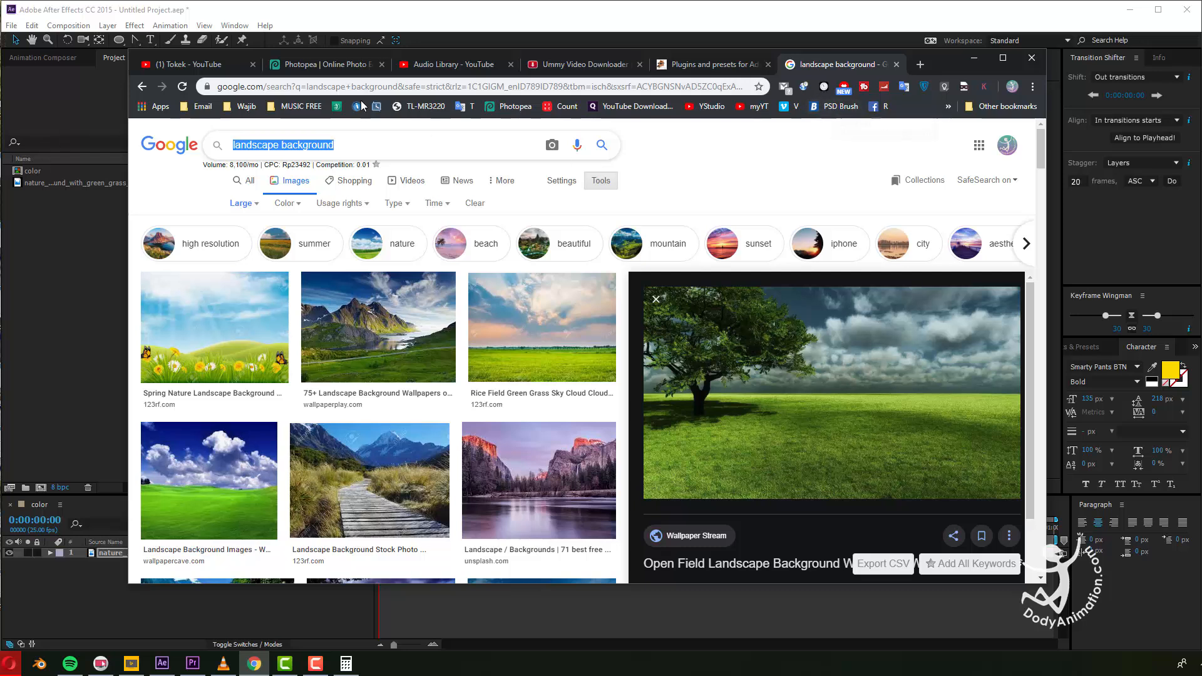
left_click(326, 65)
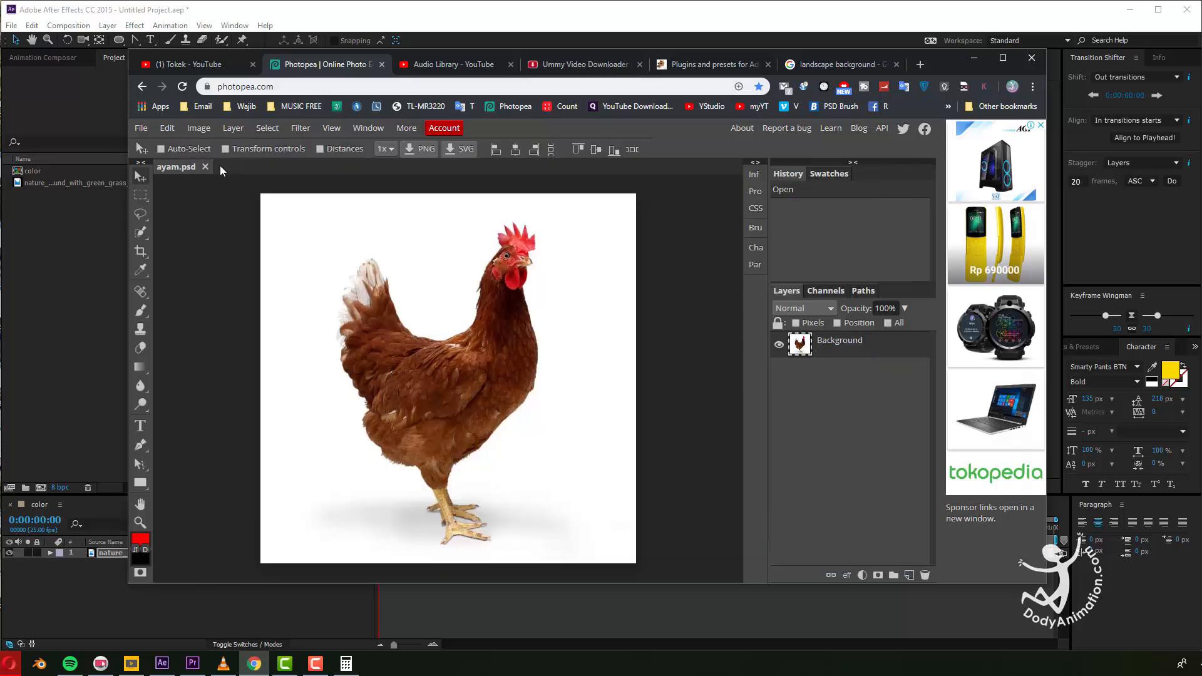
left_click(205, 167)
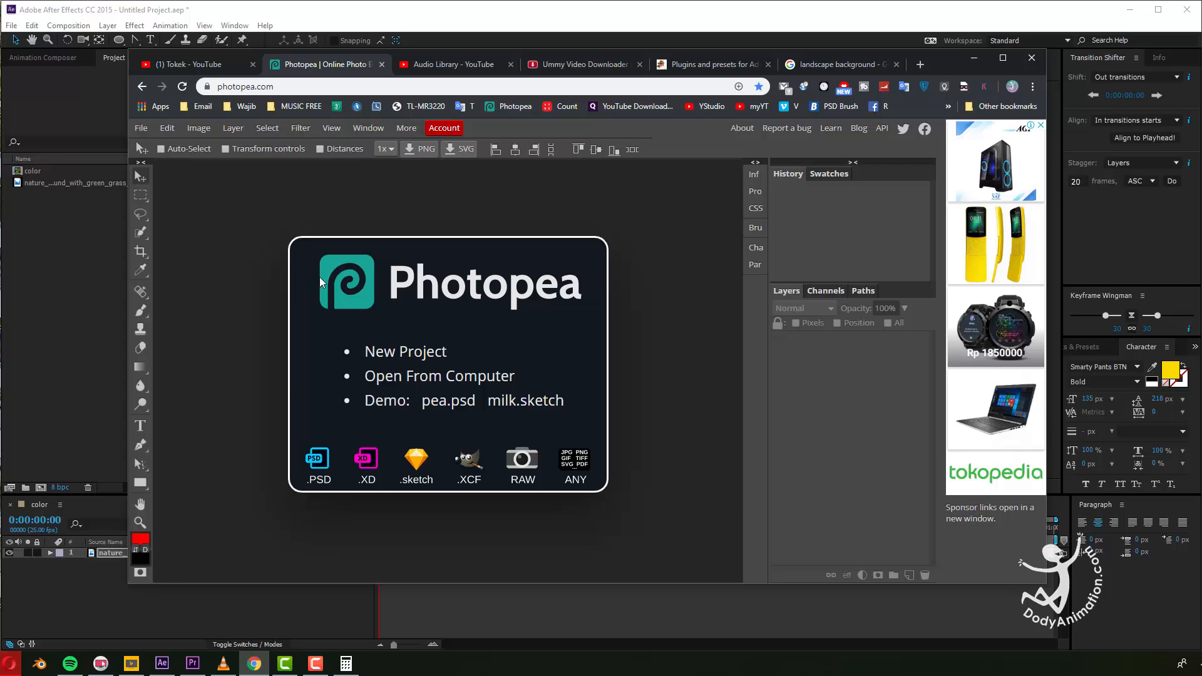
left_click_drag(594, 52, 467, 3)
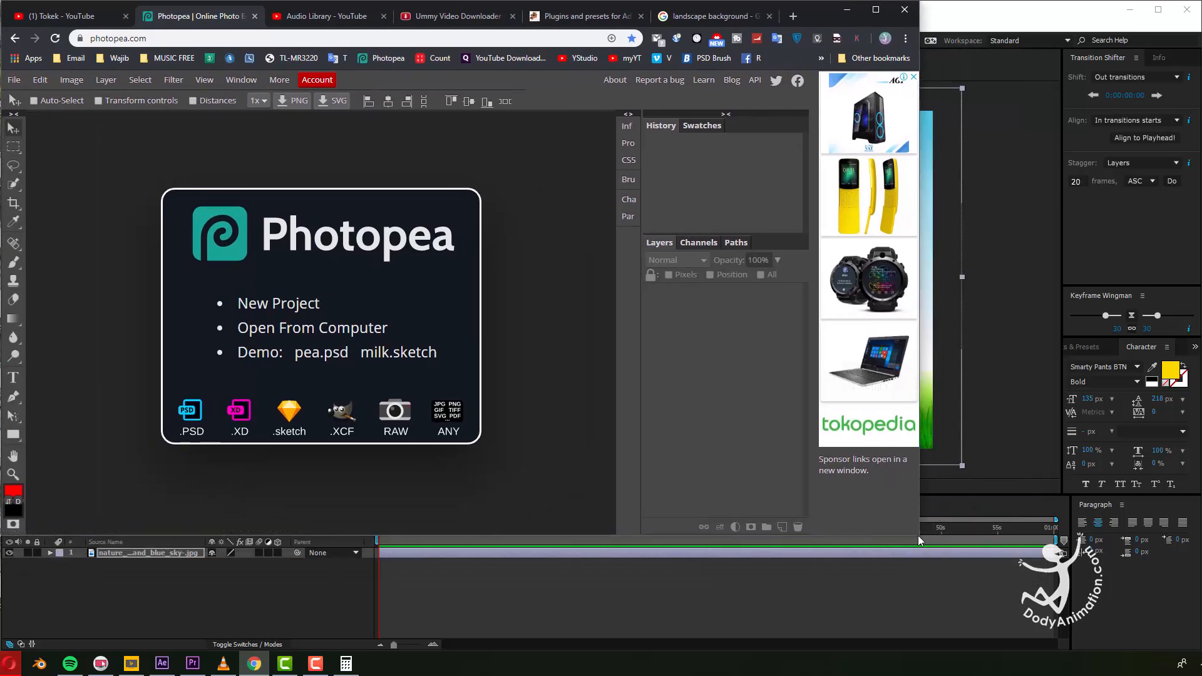
left_click_drag(921, 538, 1193, 649)
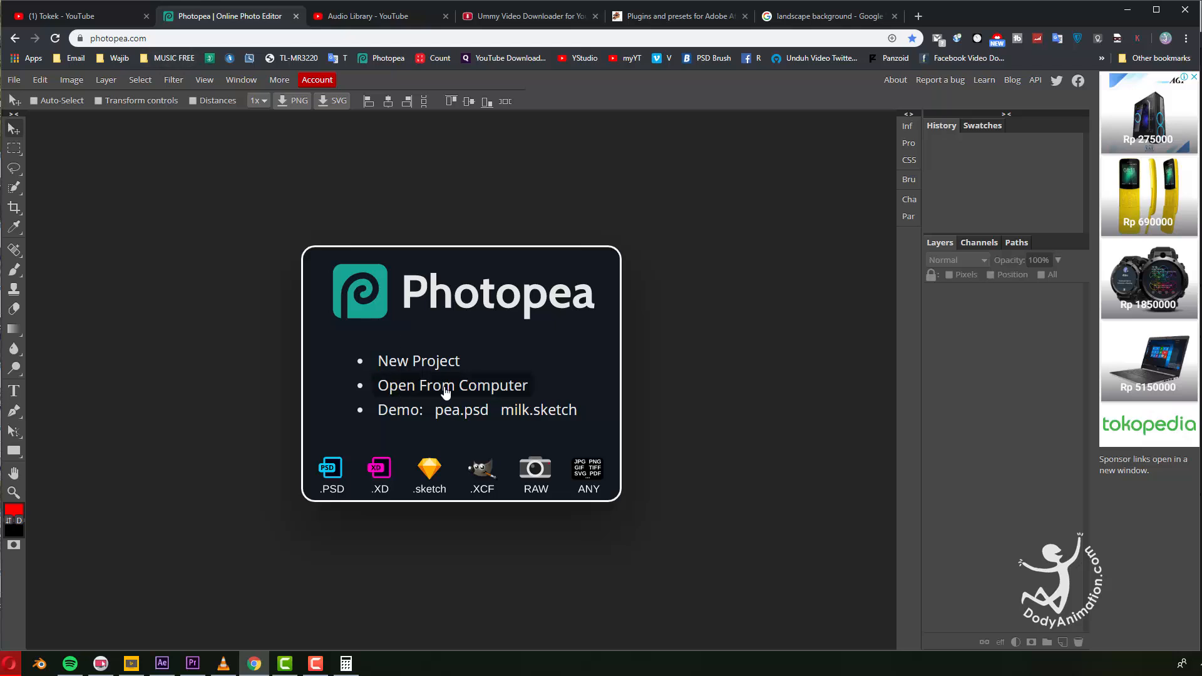
Open ayam.jpg from the 18 tutoial AE folder on the computer.
left_click(468, 386)
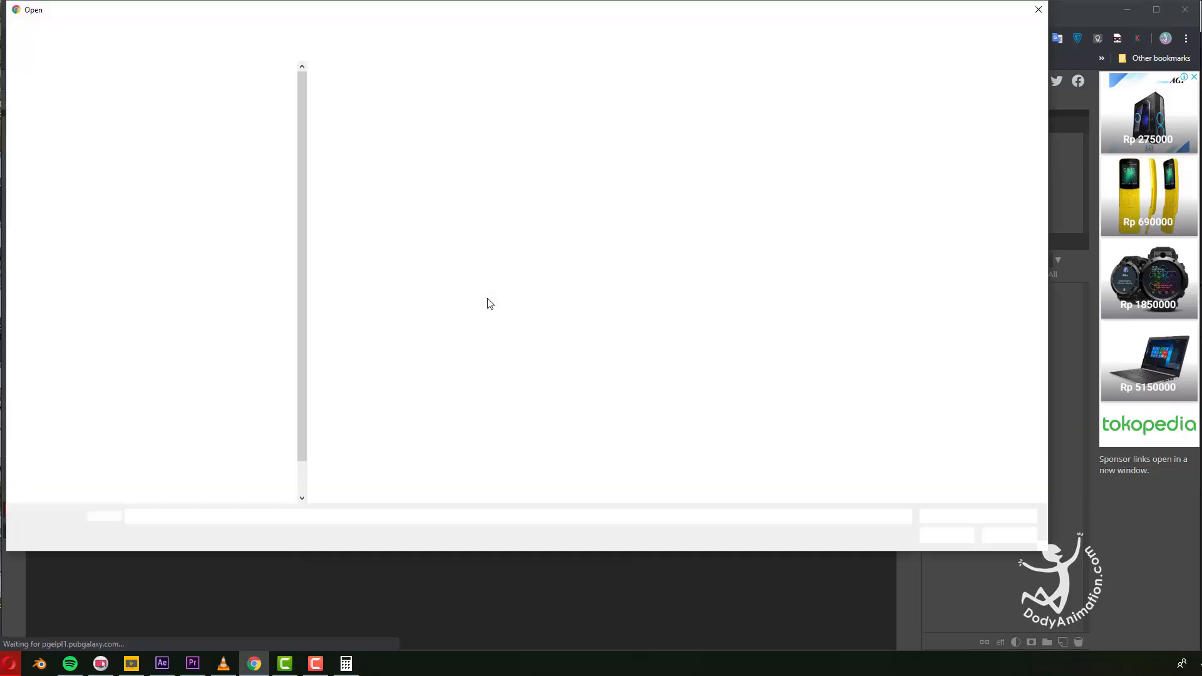
left_click(419, 100)
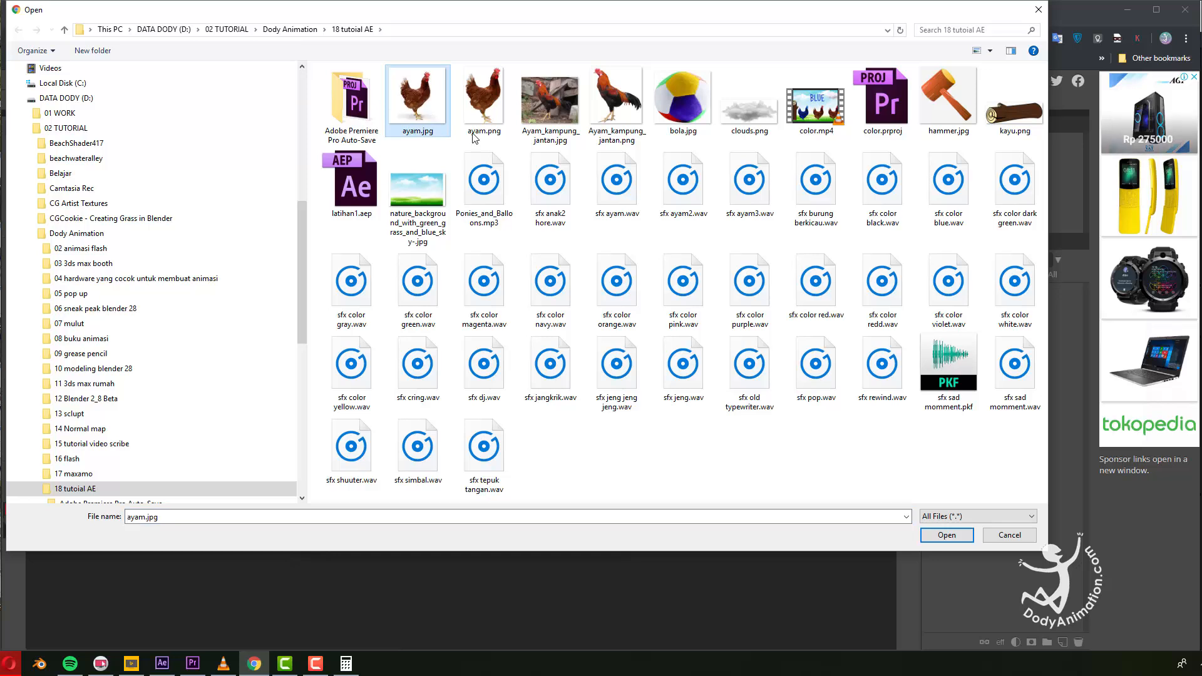
left_click(947, 535)
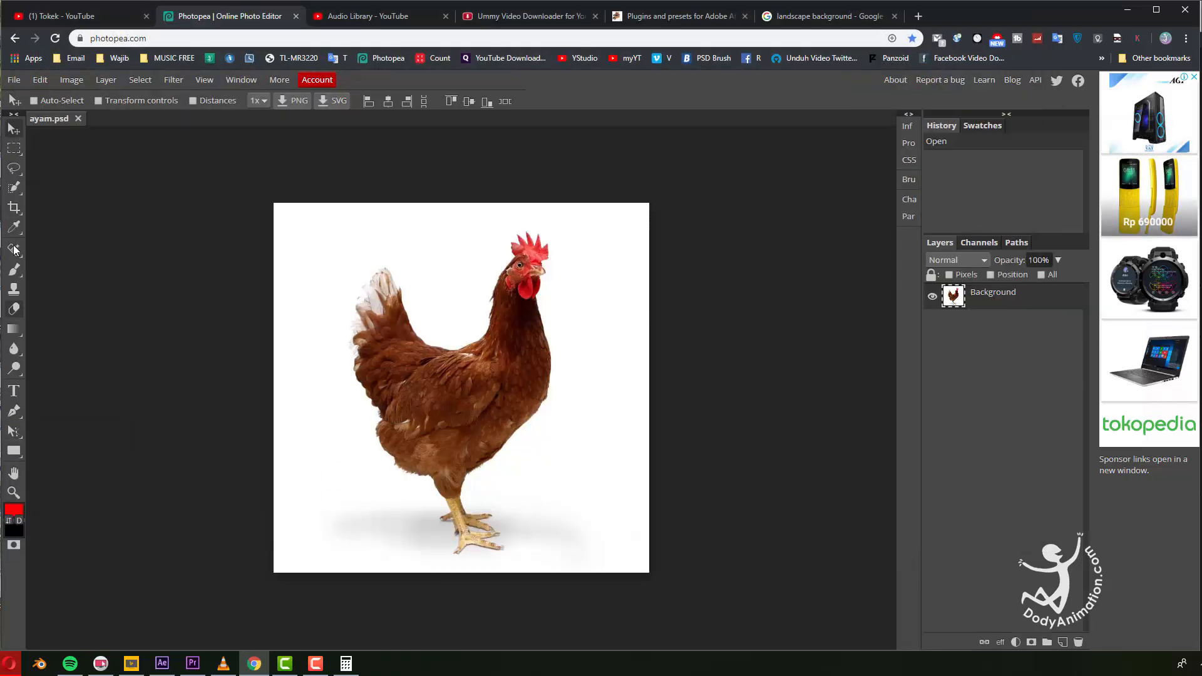
Erase part of the white background in front of the chicken's neck and breast by clearing three Lasso selections along its outline.
left_click(13, 171)
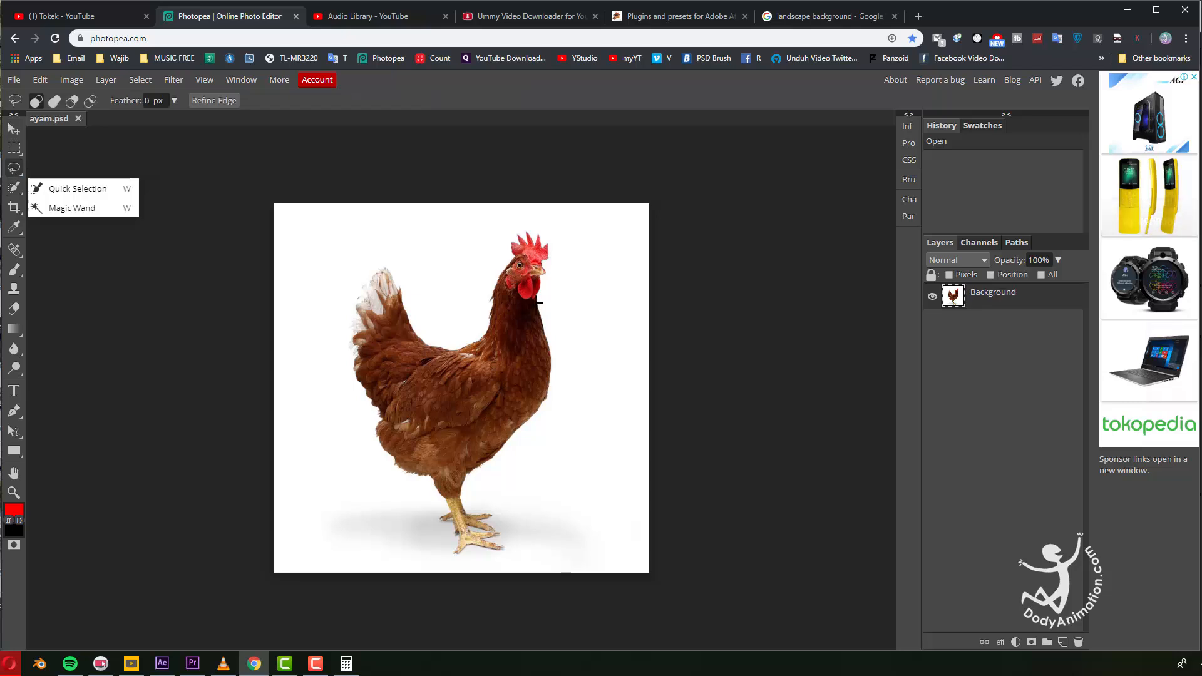
mouse_move(546, 340)
left_mouse_down()
mouse_move(658, 376)
mouse_move(624, 264)
mouse_move(544, 298)
left_mouse_up()
key("Delete")
key("ctrl+d")
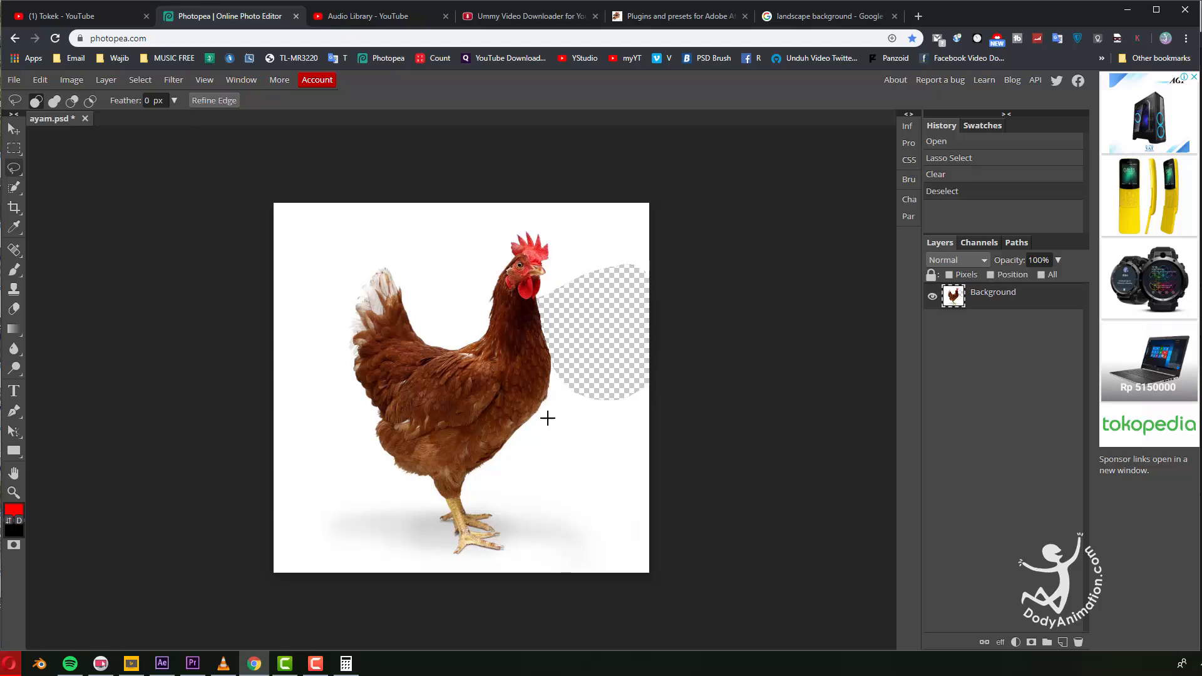
mouse_move(505, 456)
left_mouse_down()
mouse_move(651, 523)
mouse_move(648, 373)
mouse_move(604, 374)
left_mouse_up()
key("Delete")
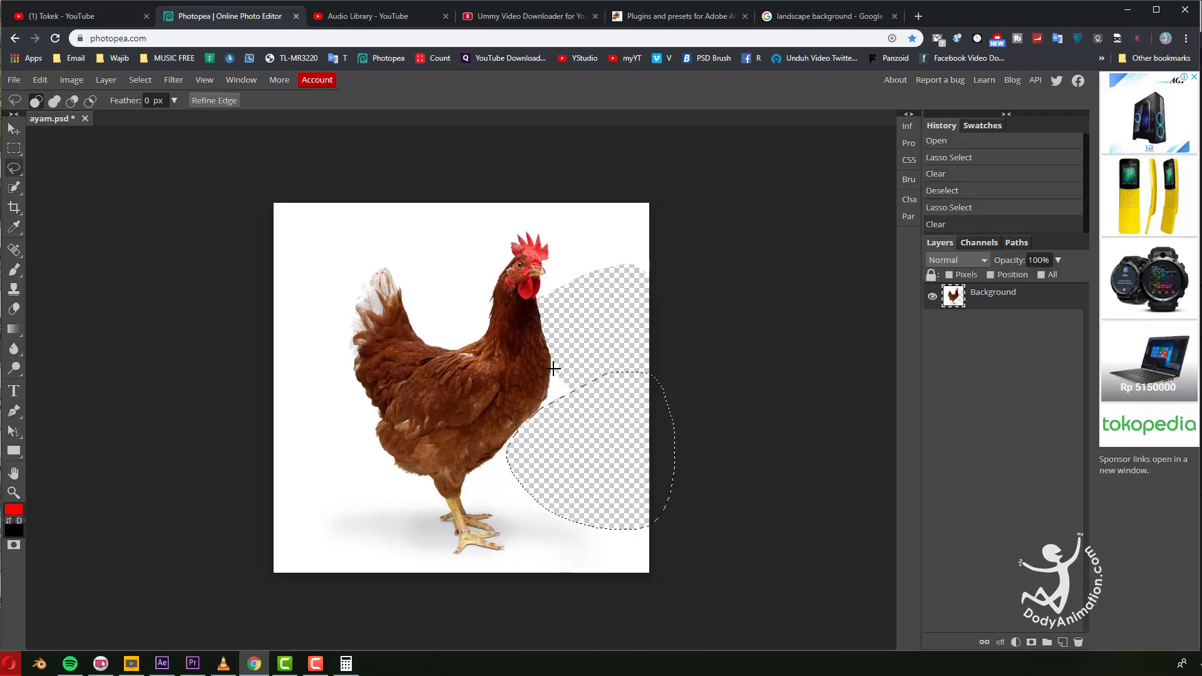
left_click_drag(544, 413, 546, 413)
key("Delete")
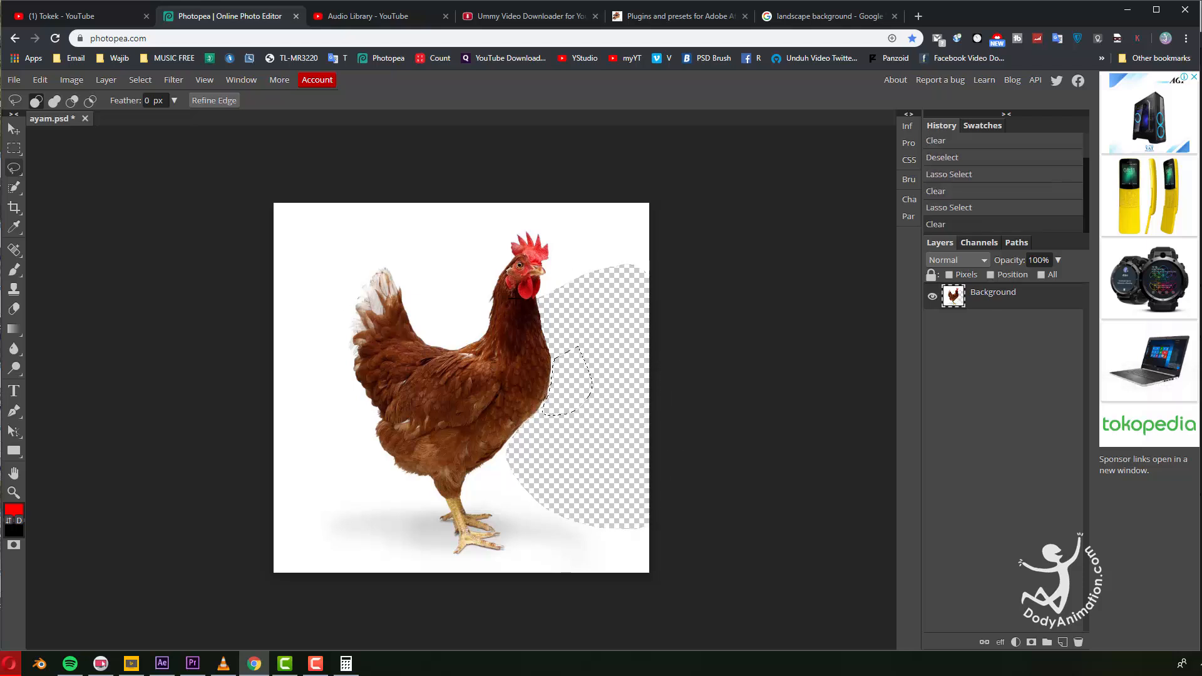
Look over the document's export options and deselect the lassoed area.
left_click(14, 80)
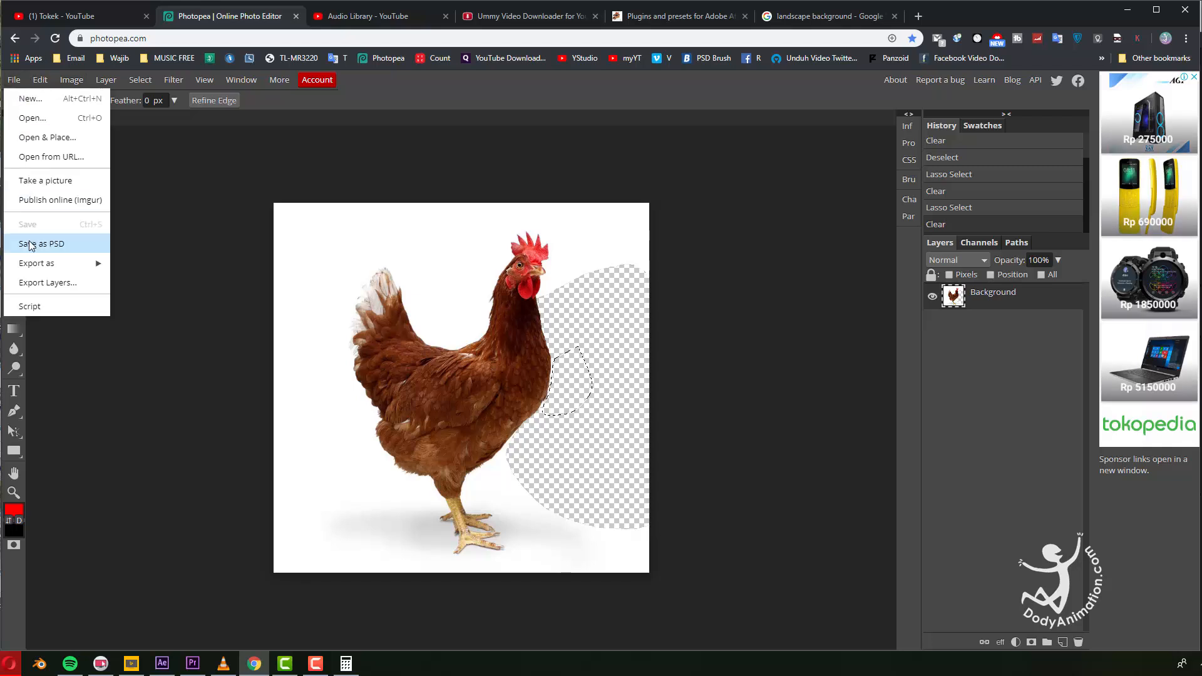
mouse_move(33, 264)
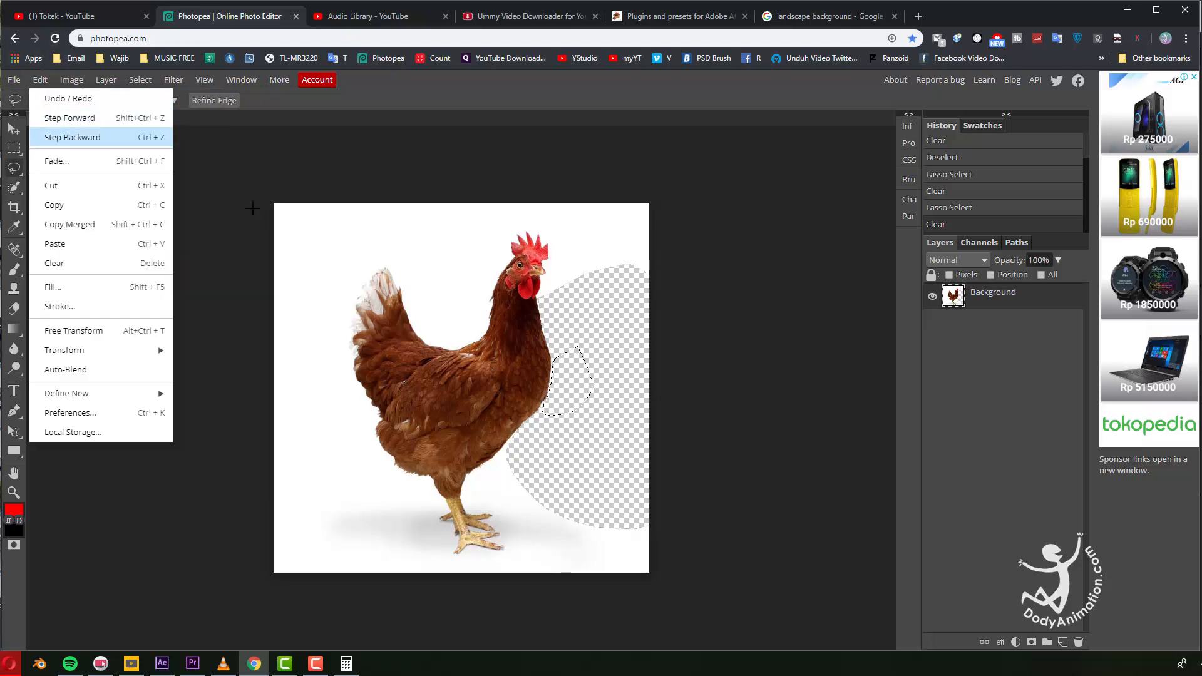
key("ctrl+d")
Open the already cut-out chicken image ayam.png from the 18 tutoial AE folder.
left_click(13, 80)
left_click(25, 119)
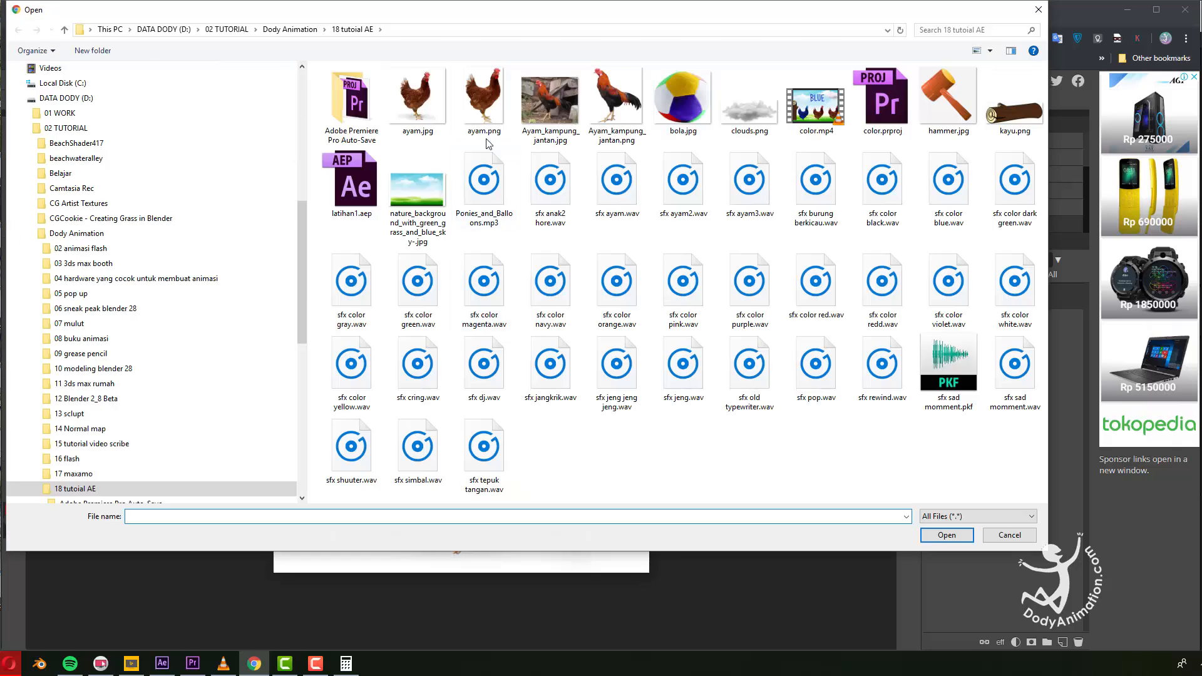
double_click(483, 102)
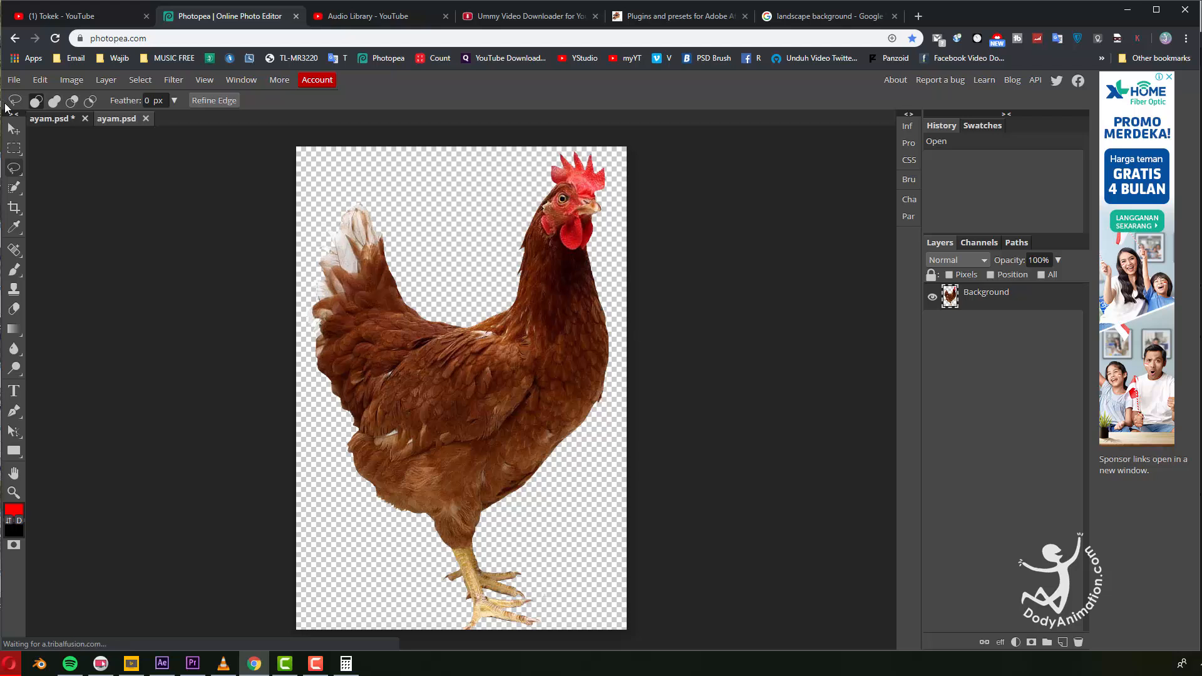
Switch to After Effects and import ayam.png from the 18 tutoial AE folder into the project.
left_click(14, 80)
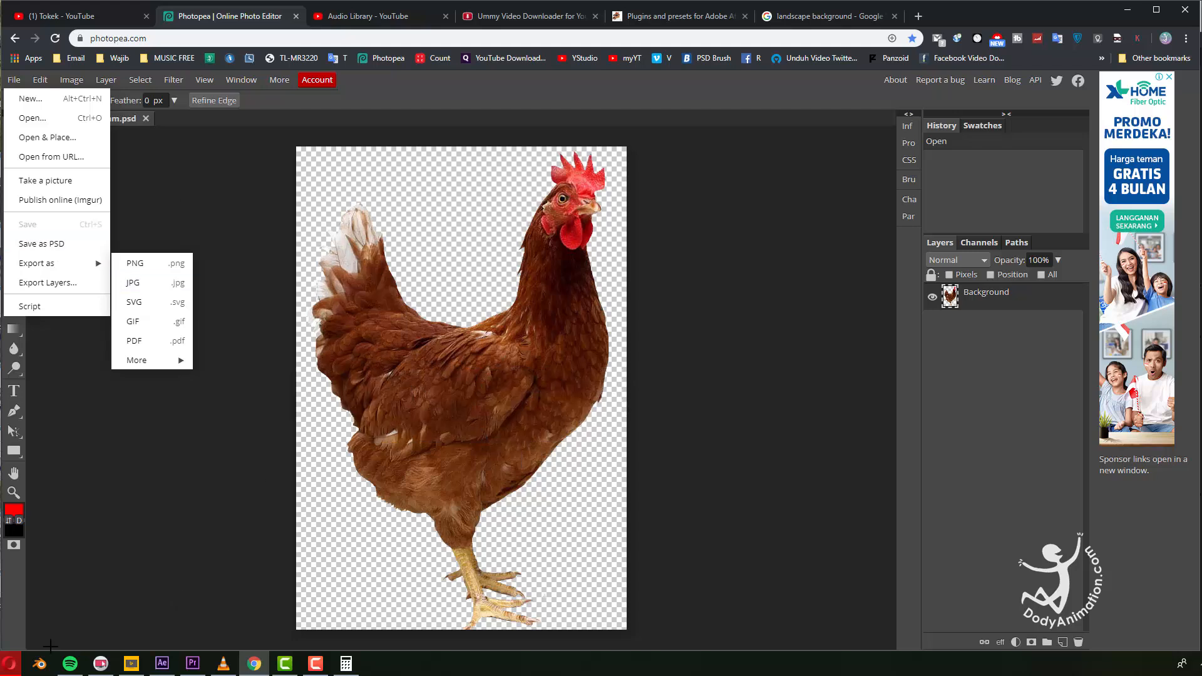
left_click(171, 665)
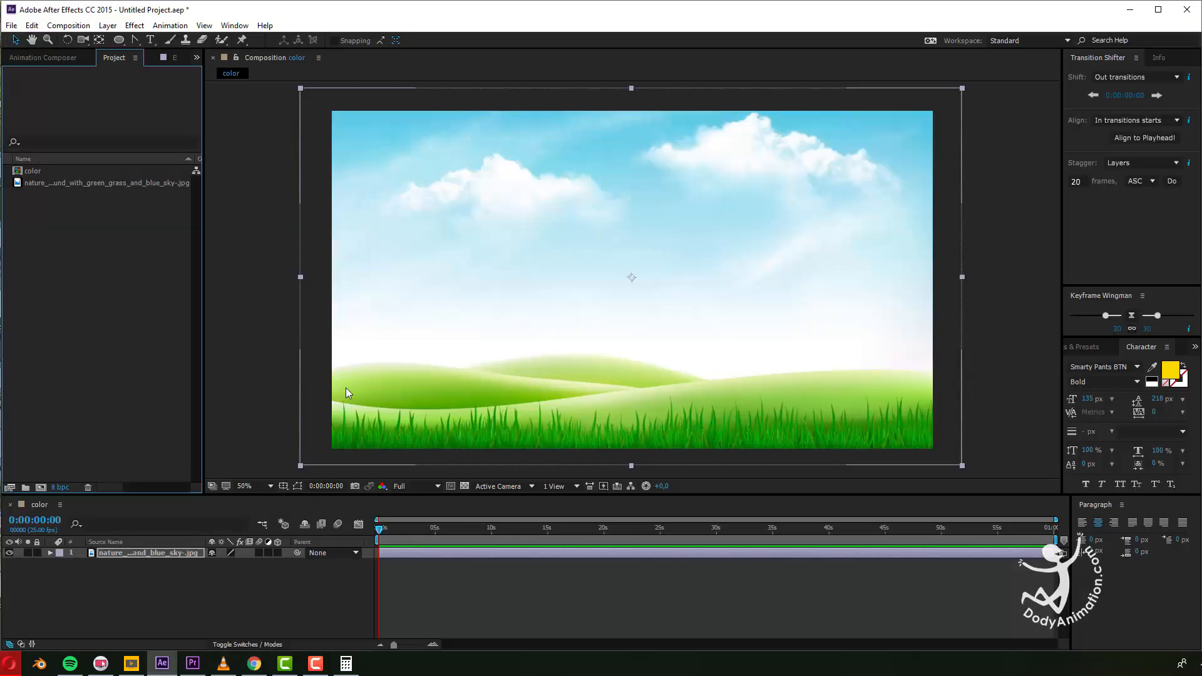
right_click(43, 265)
left_click(39, 244)
right_click(38, 249)
mouse_move(69, 309)
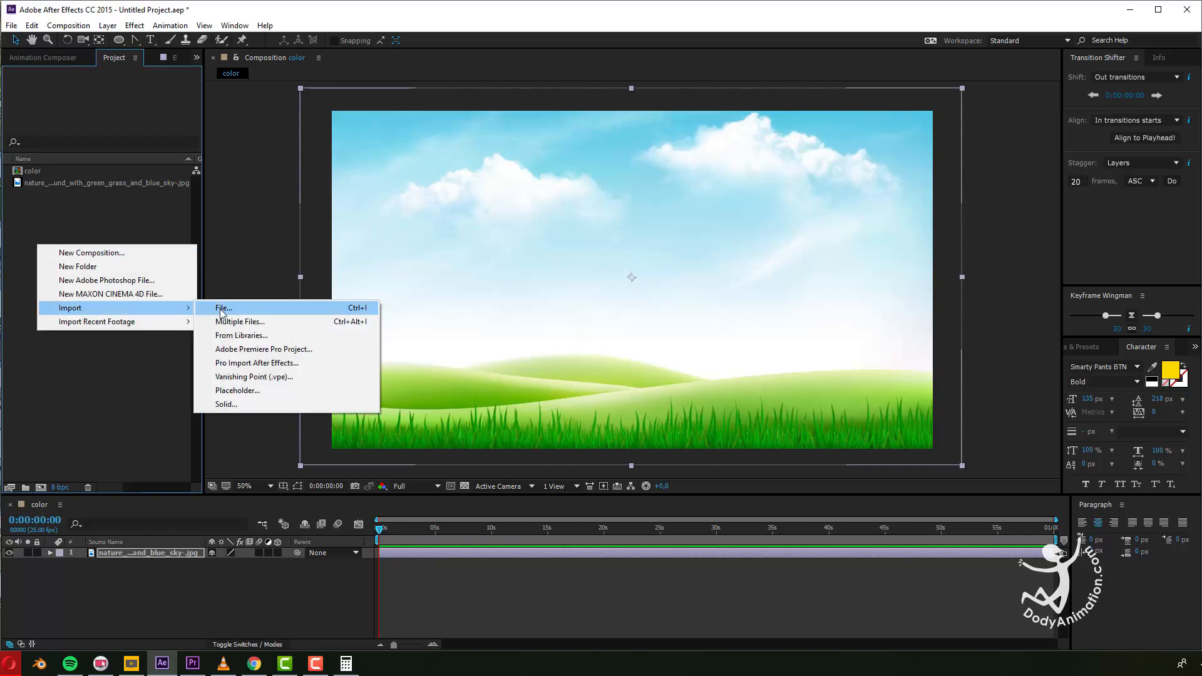
left_click(238, 308)
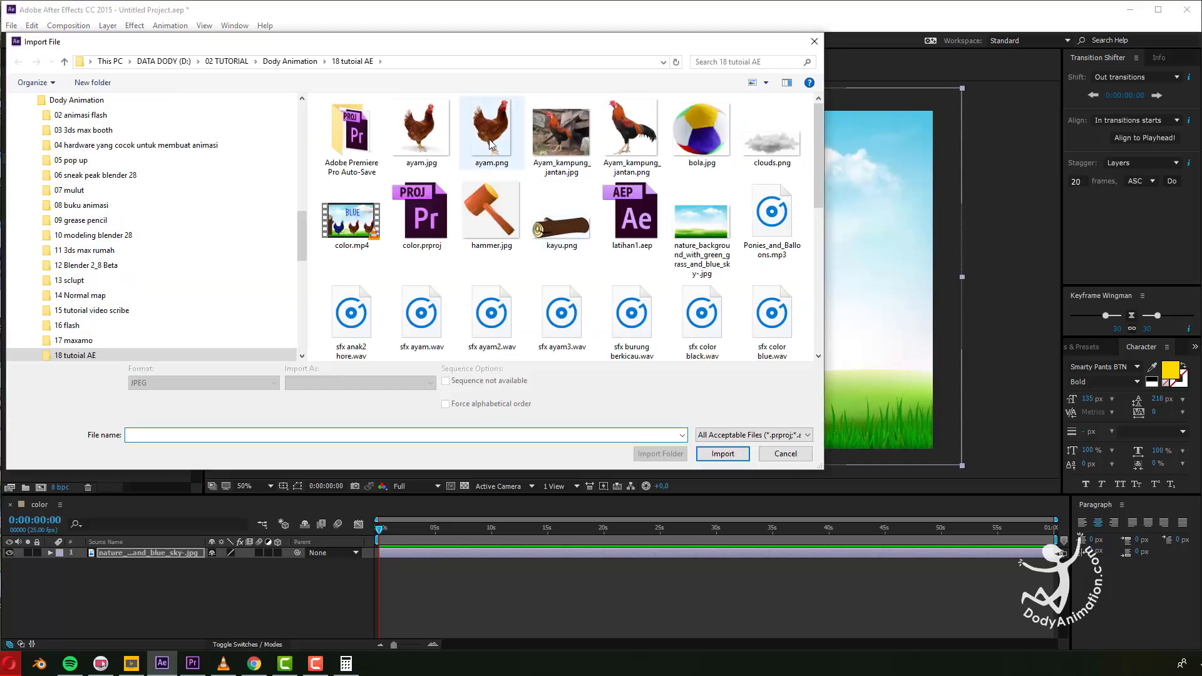
left_click(501, 148)
left_click(628, 139)
left_click(492, 139)
left_click(722, 445)
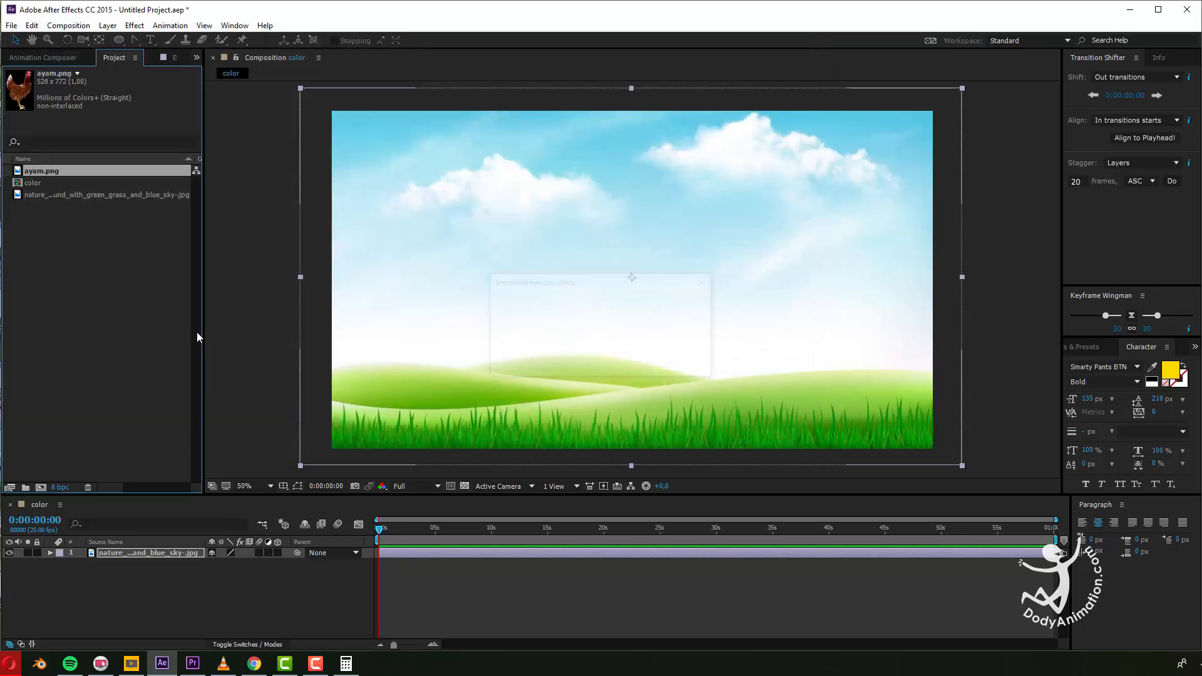
Place ayam.png in the color composition, shrink it proportionally to about two thirds, and stand the chicken on the grass left of centre.
left_click_drag(20, 104, 510, 336)
left_click_drag(593, 216, 603, 210)
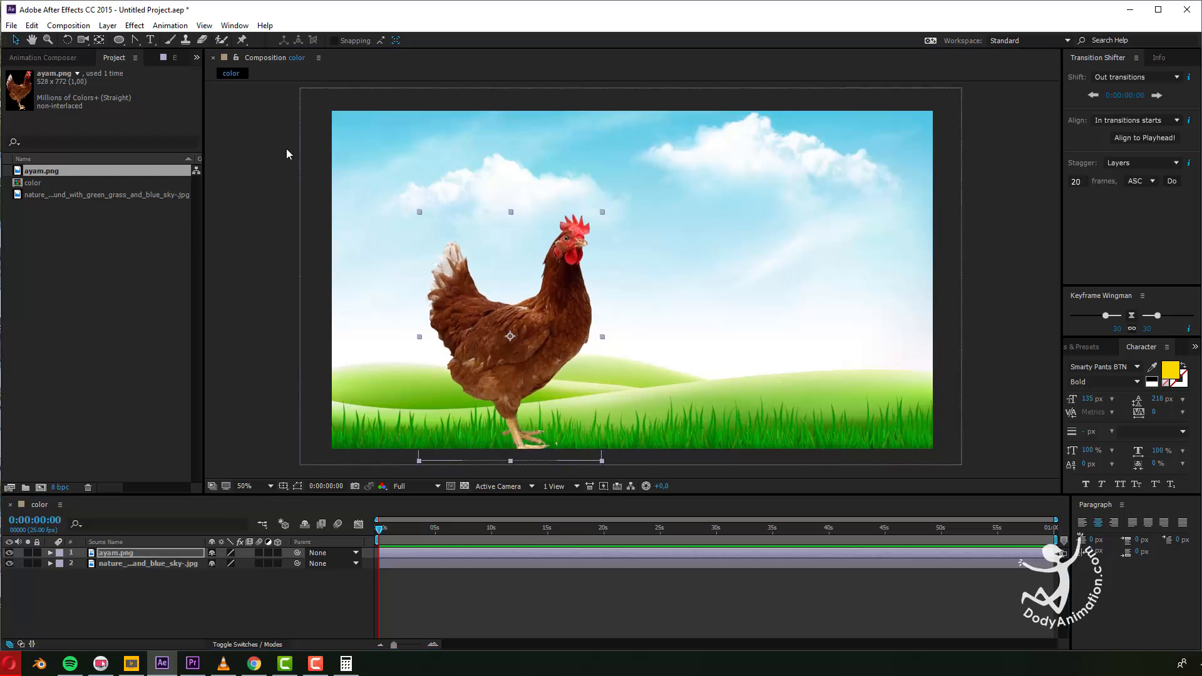
left_click_drag(613, 199, 537, 336)
left_click_drag(562, 286, 569, 272)
left_click_drag(549, 332, 553, 325)
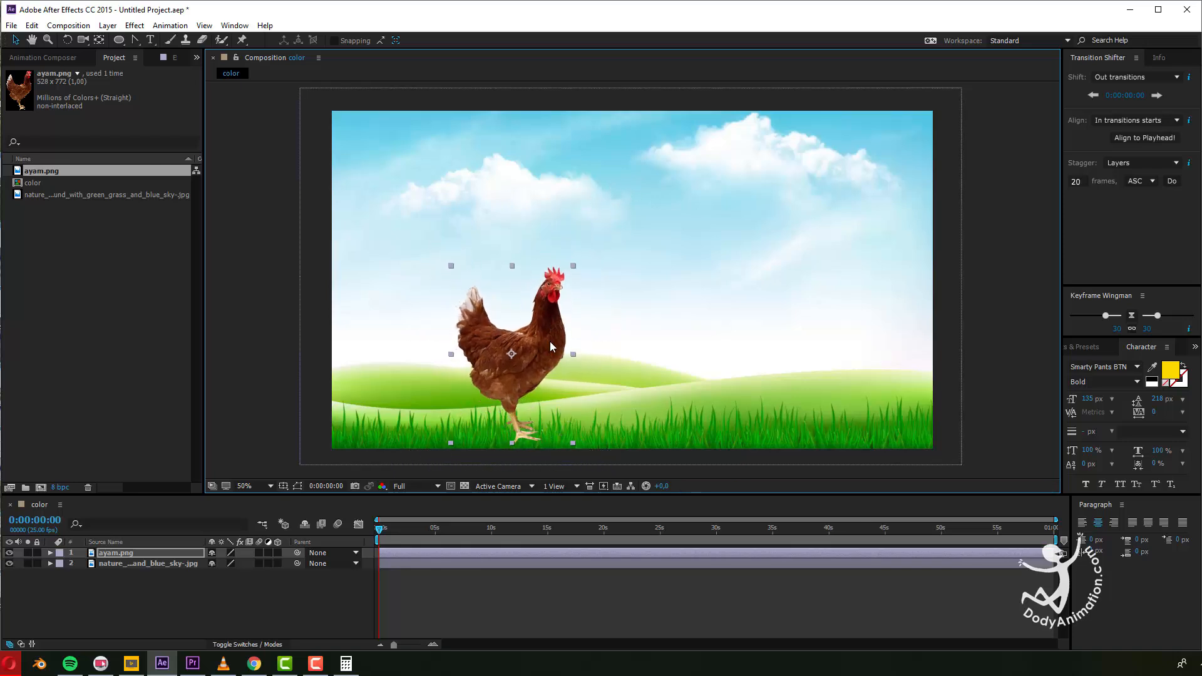
Import bola.jpg and place the ball in the sky to the right of the chicken.
left_click(80, 273)
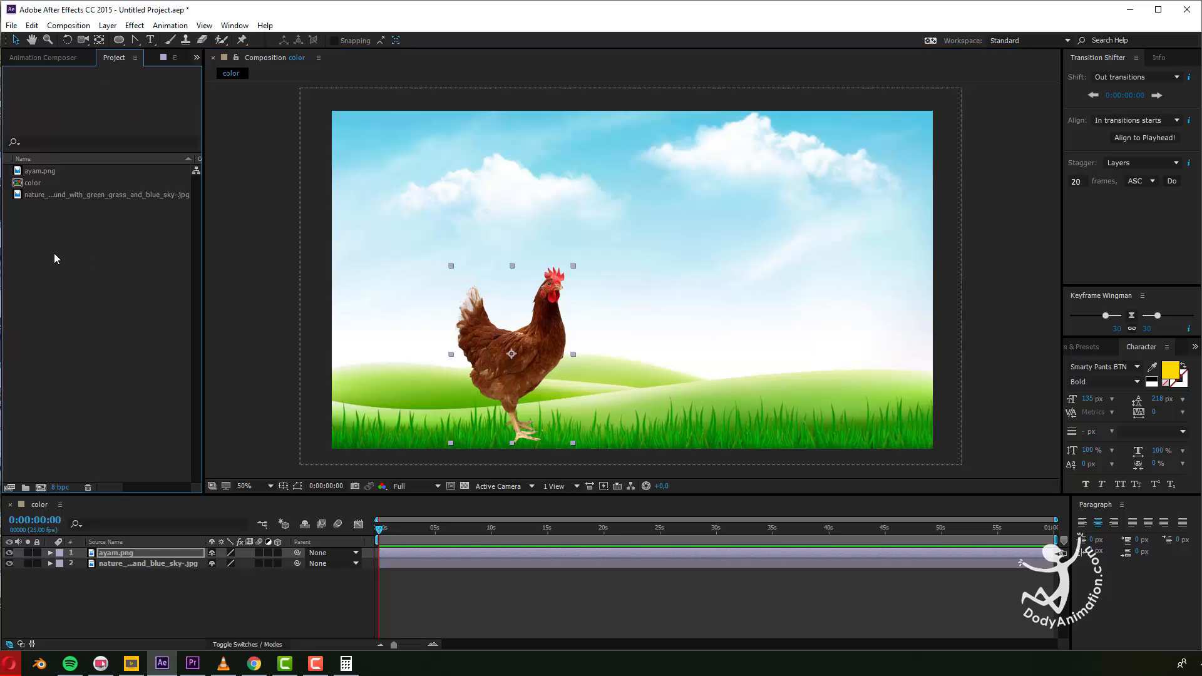
right_click(54, 253)
mouse_move(91, 318)
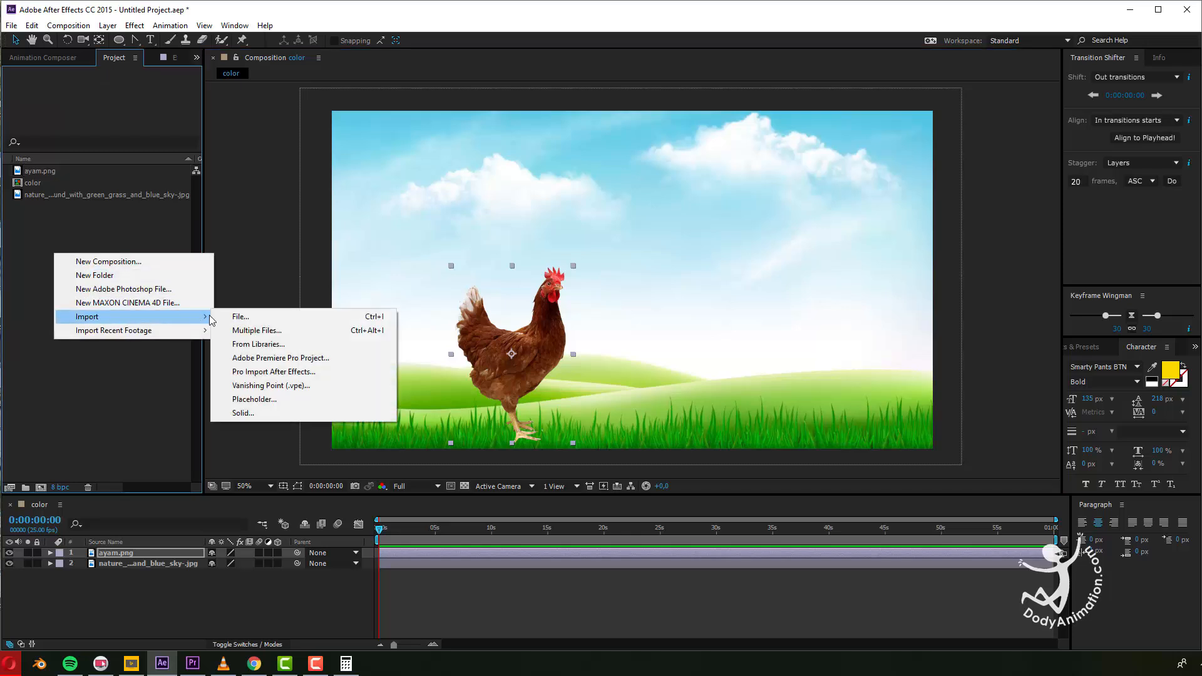
left_click(247, 317)
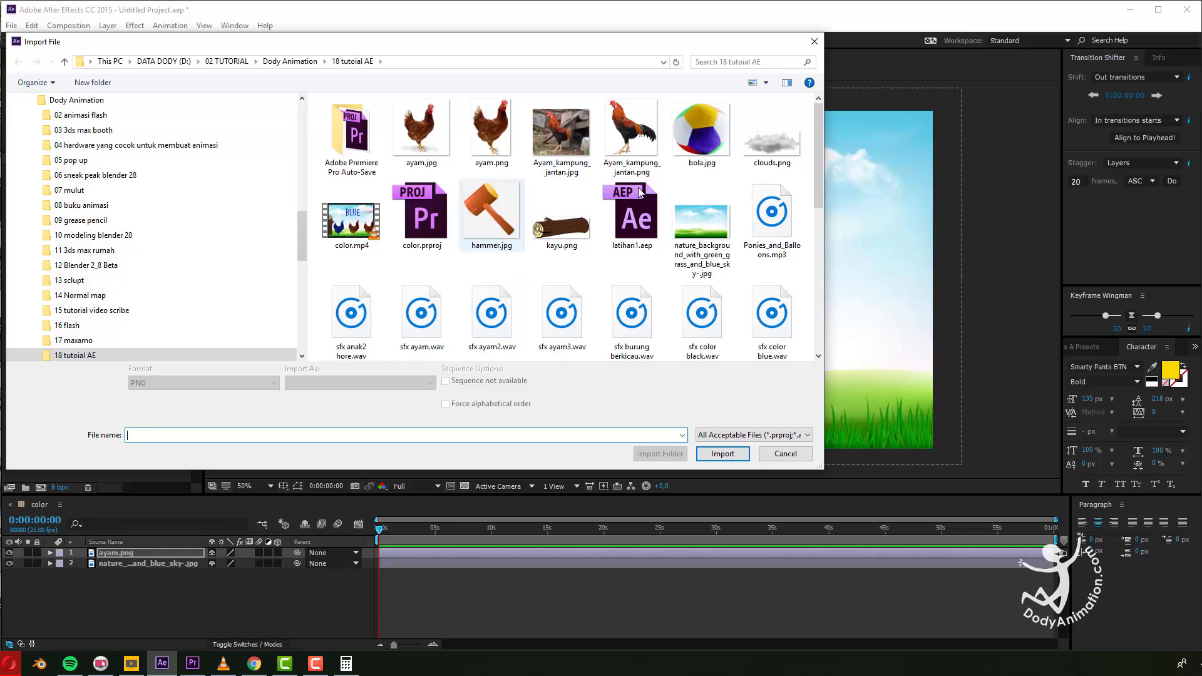
left_click(701, 147)
left_click(722, 444)
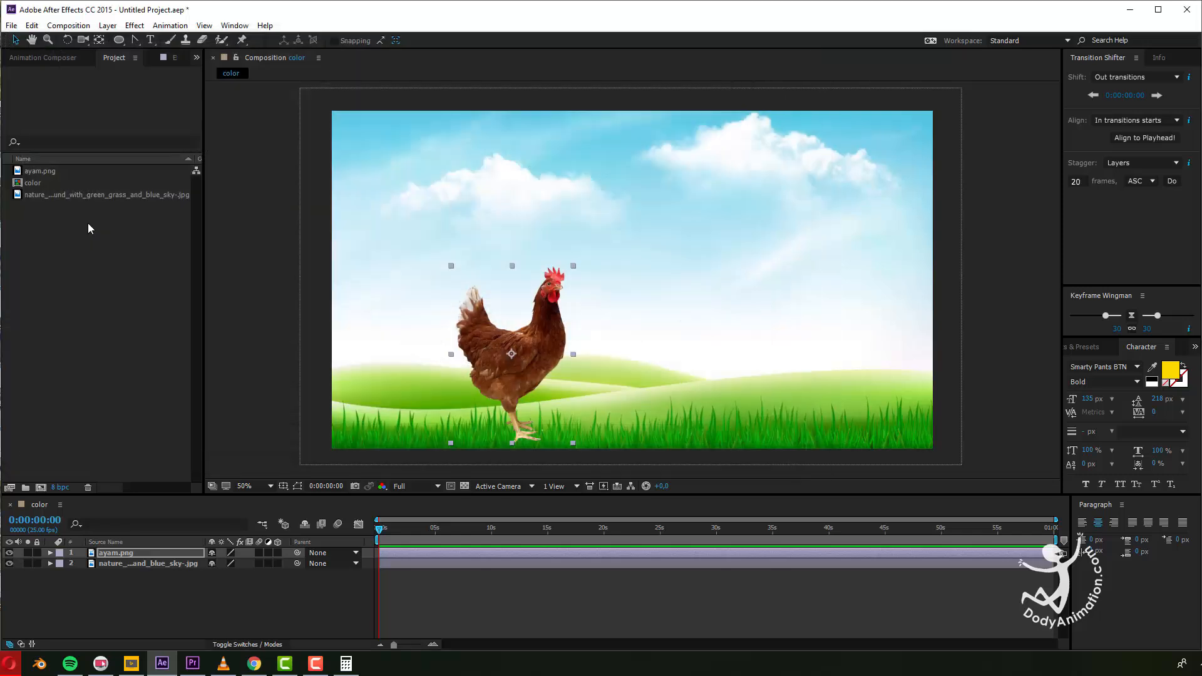
left_click_drag(39, 186, 650, 248)
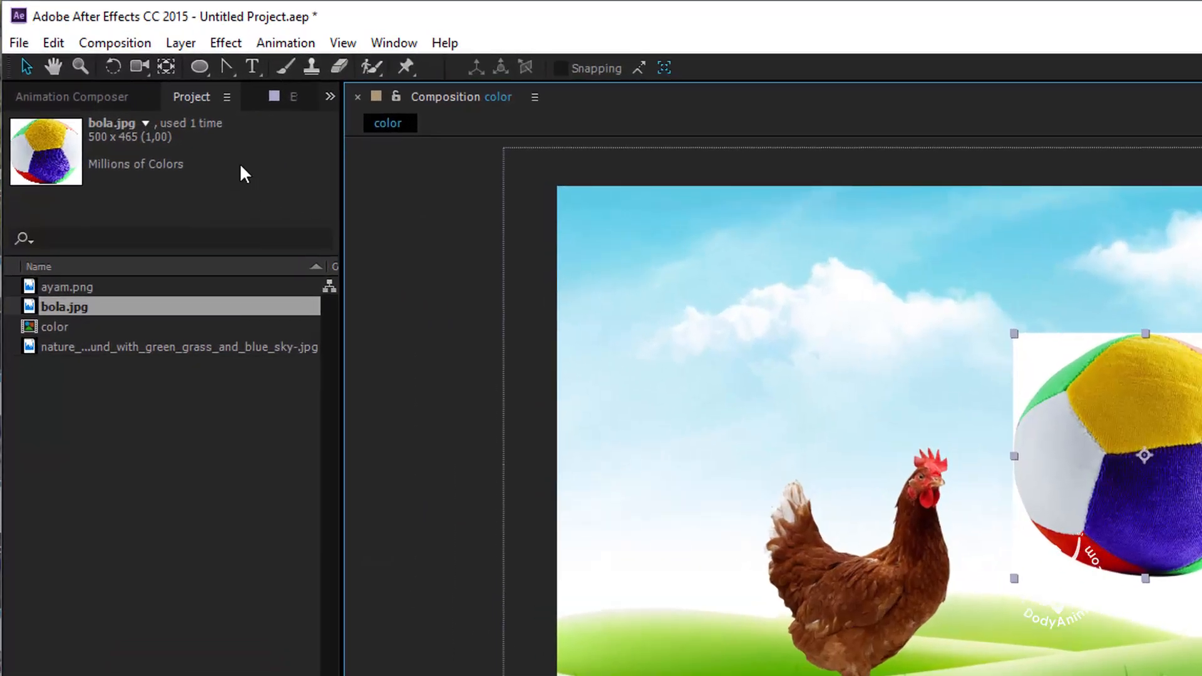
Draw a circular ellipse mask around the ball on the bola.jpg layer to hide its white background.
left_click_drag(195, 68, 261, 114)
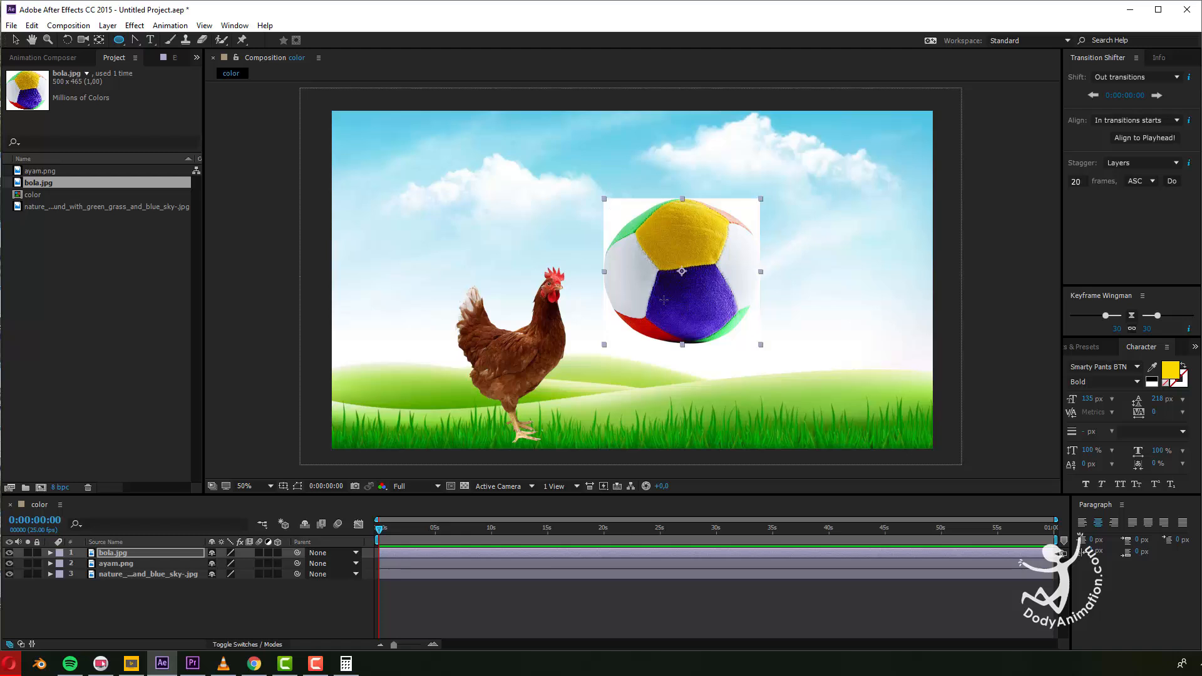
left_click(510, 554)
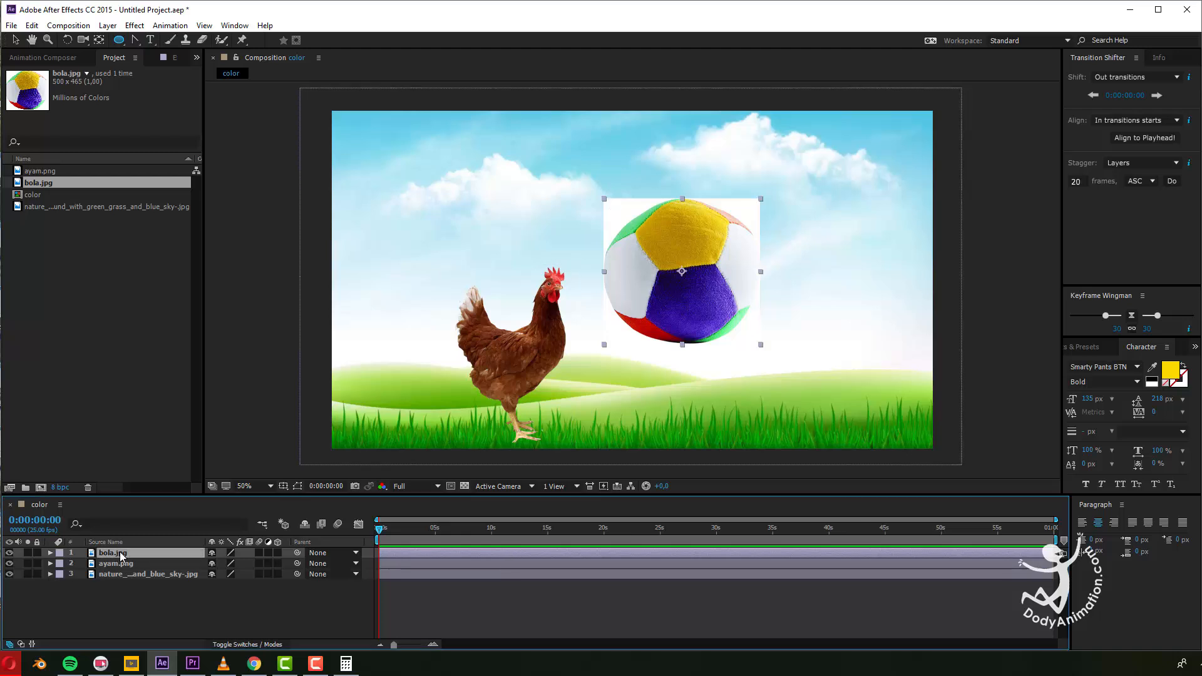
mouse_move(617, 206)
left_mouse_down()
mouse_move(666, 276)
mouse_move(763, 357)
mouse_move(747, 346)
left_mouse_up()
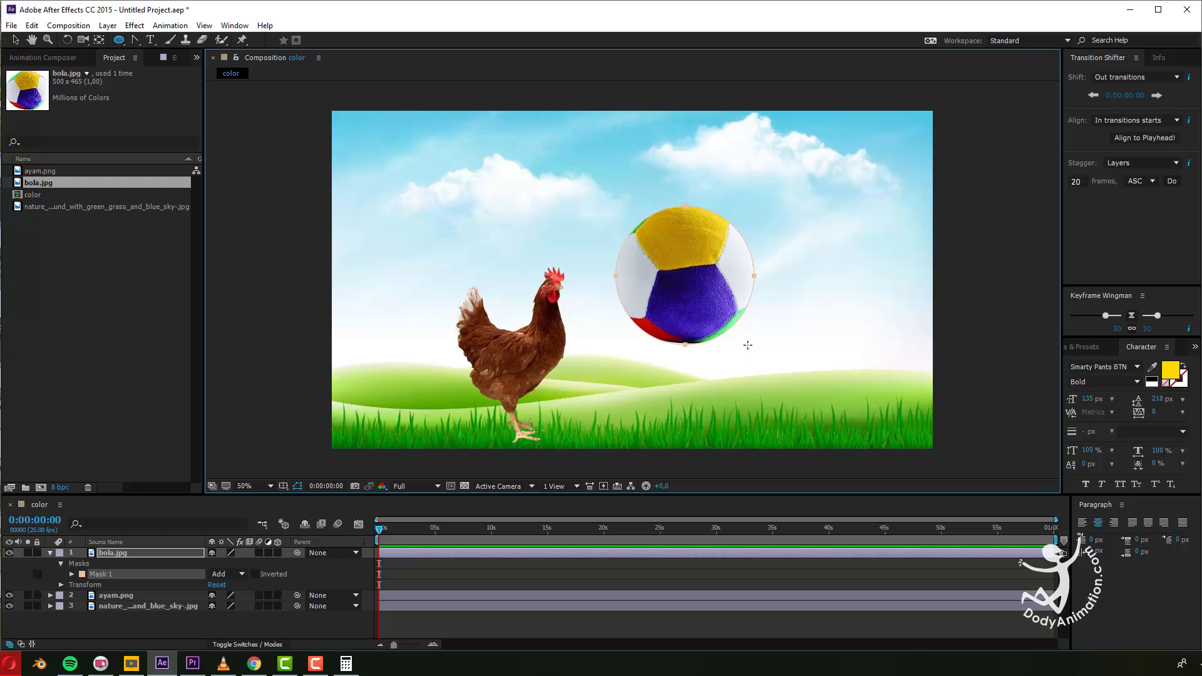
left_click_drag(748, 345, 753, 348)
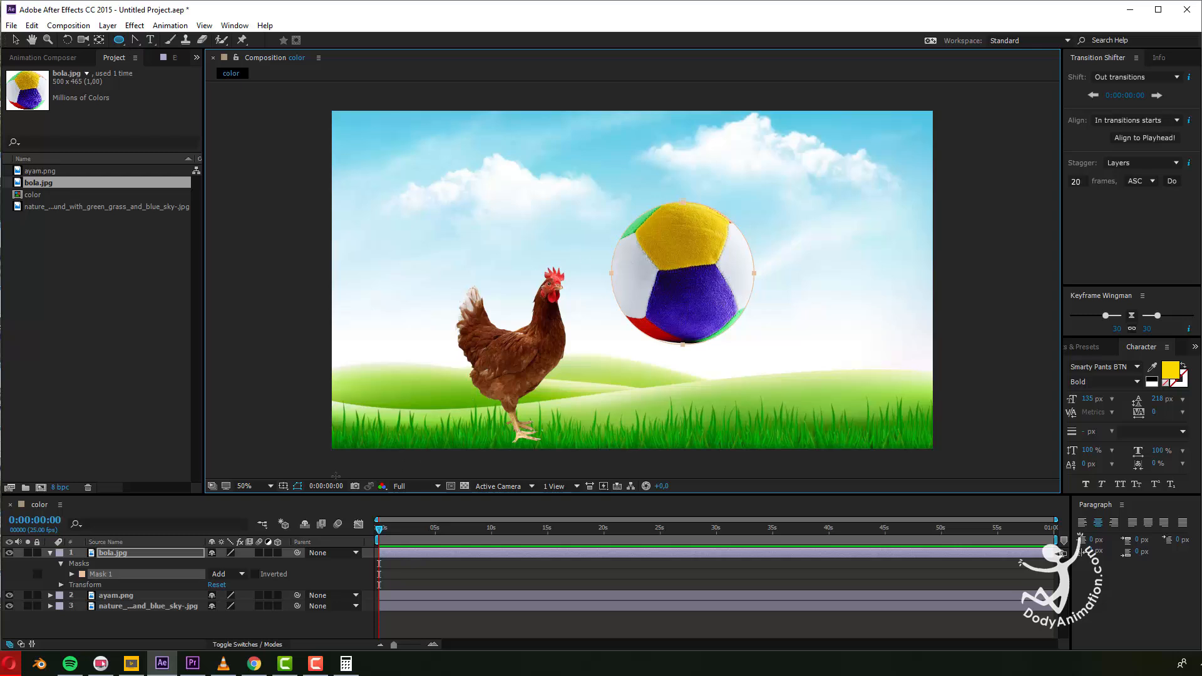
left_click(16, 41)
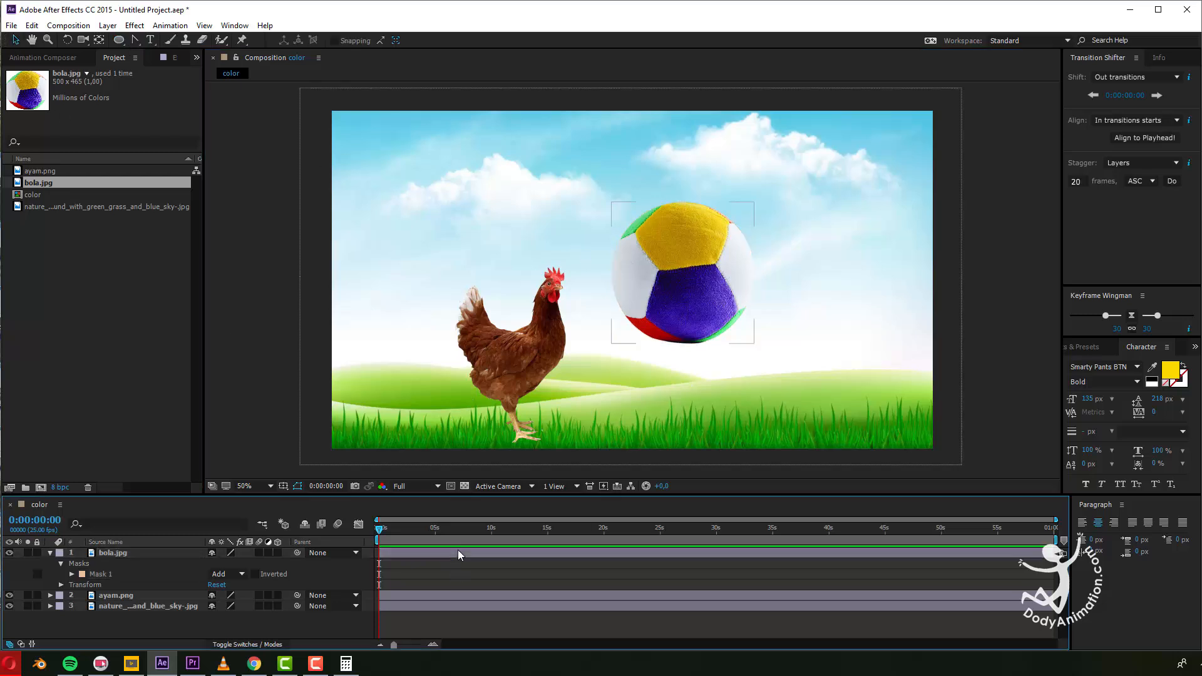
Import kayu.png and add the log to the color composition as the front layer.
left_click(47, 275)
right_click(47, 276)
mouse_move(81, 334)
left_click(250, 334)
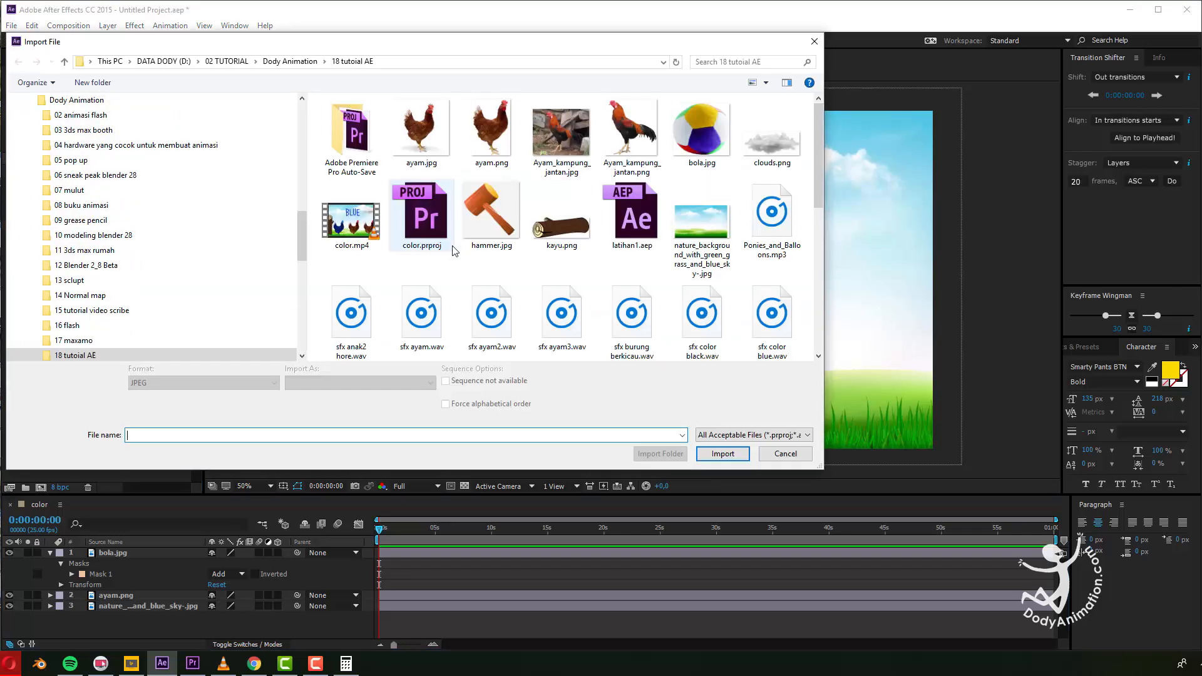
left_click(571, 243)
left_click(722, 451)
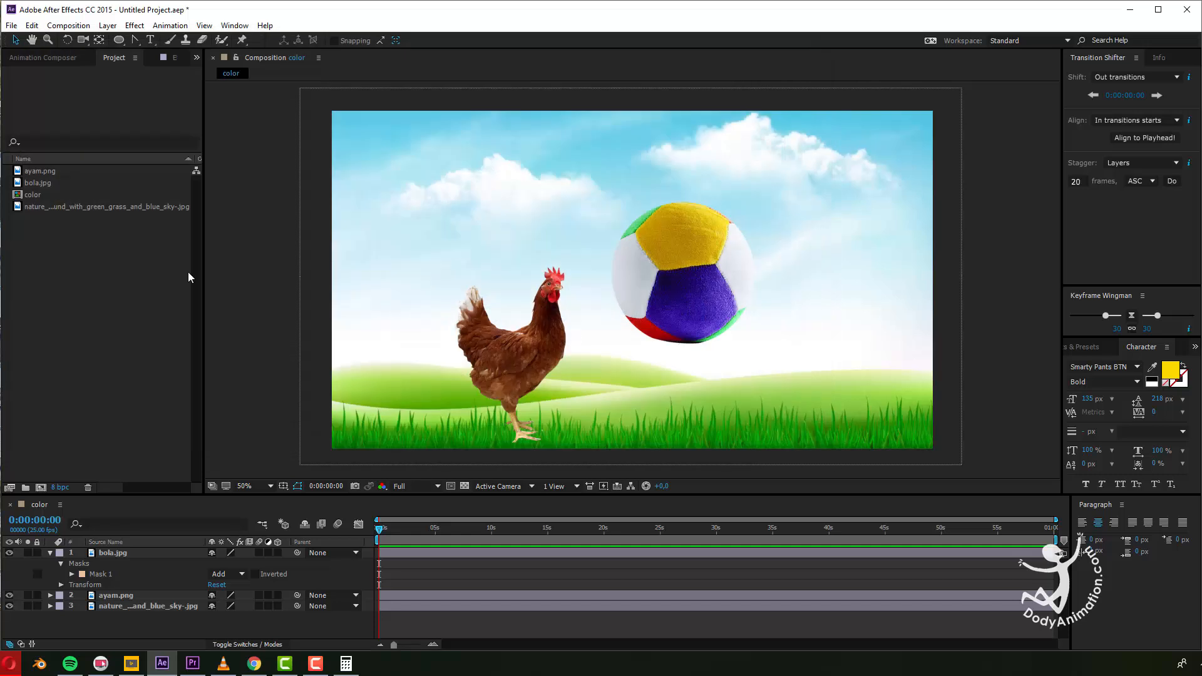
left_click_drag(31, 207, 614, 279)
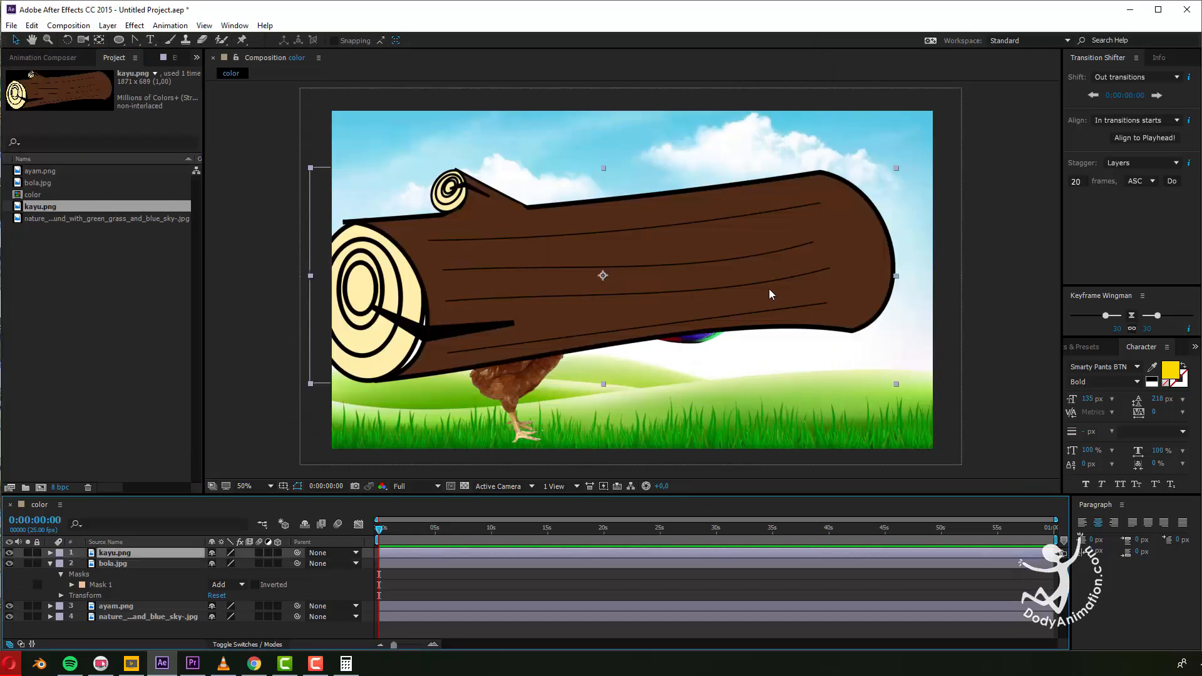
Shrink the log to about half size, stand it upright at the landscape's left edge, and shift the chicken right to clear it.
left_click_drag(859, 265, 881, 263)
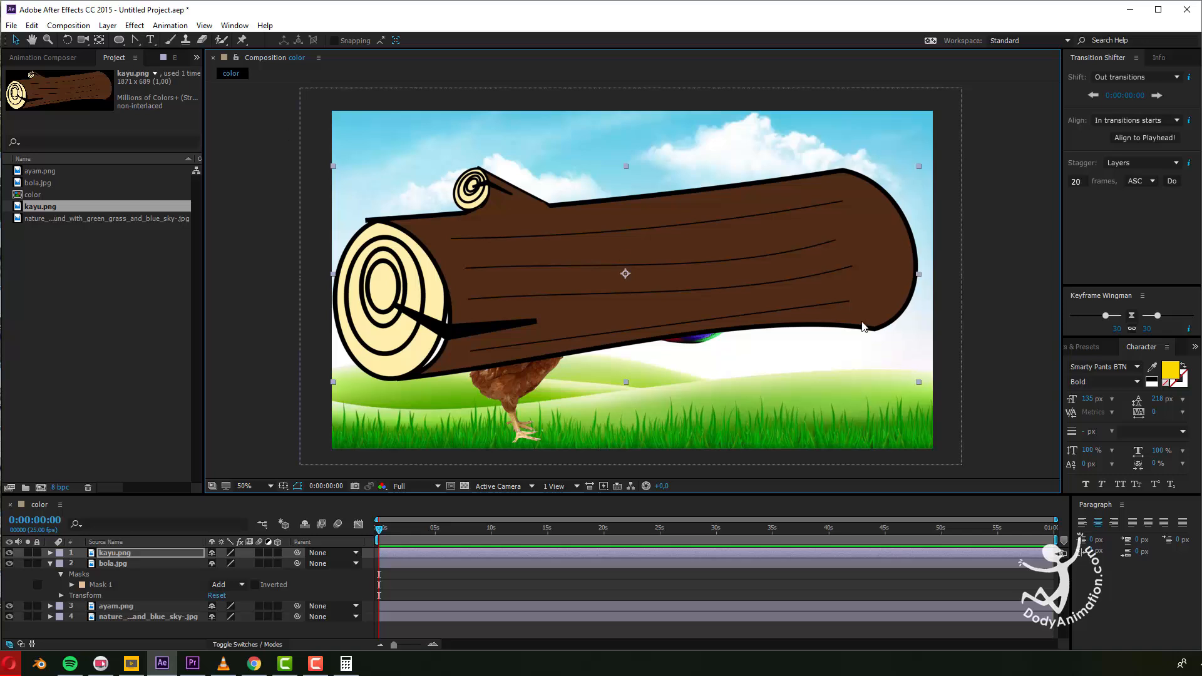
left_click_drag(918, 380, 836, 329)
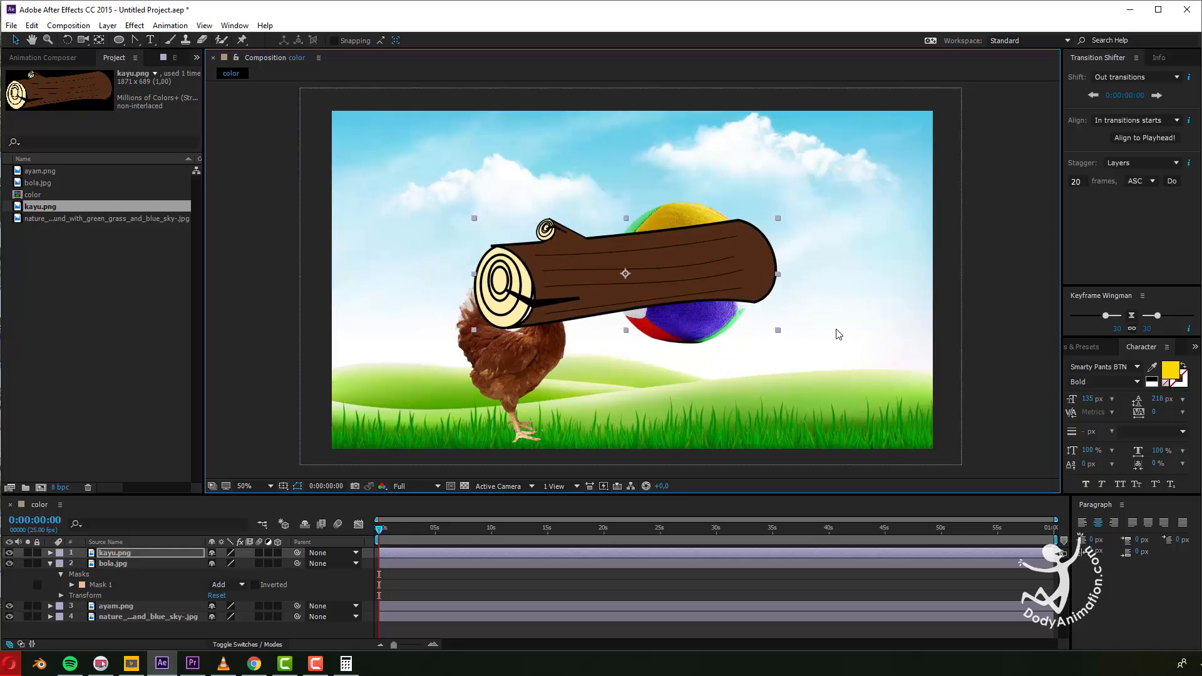
left_click(67, 39)
left_click_drag(691, 280, 617, 389)
left_click(16, 40)
left_click_drag(666, 247, 412, 369)
left_click_drag(520, 344, 577, 345)
Shrink the ball, rest it on the upright log, and move the bola.jpg layer above kayu.png in the layer order.
left_click_drag(751, 218, 539, 161)
left_click_drag(516, 215, 440, 230)
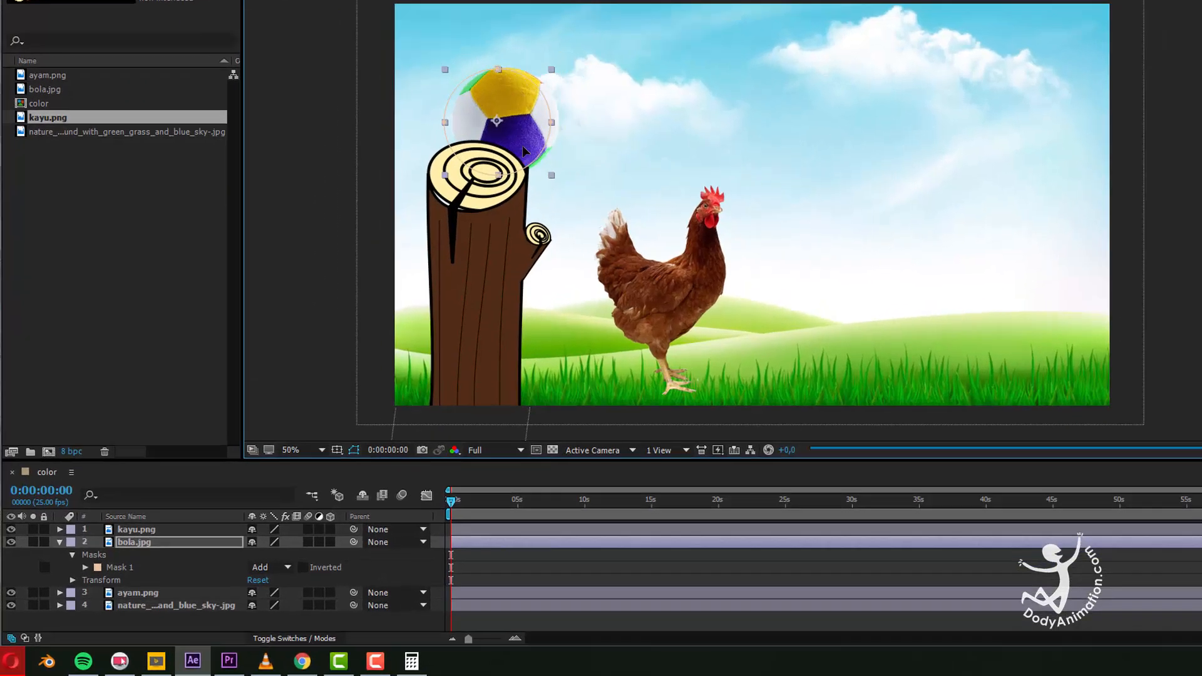
left_click(58, 545)
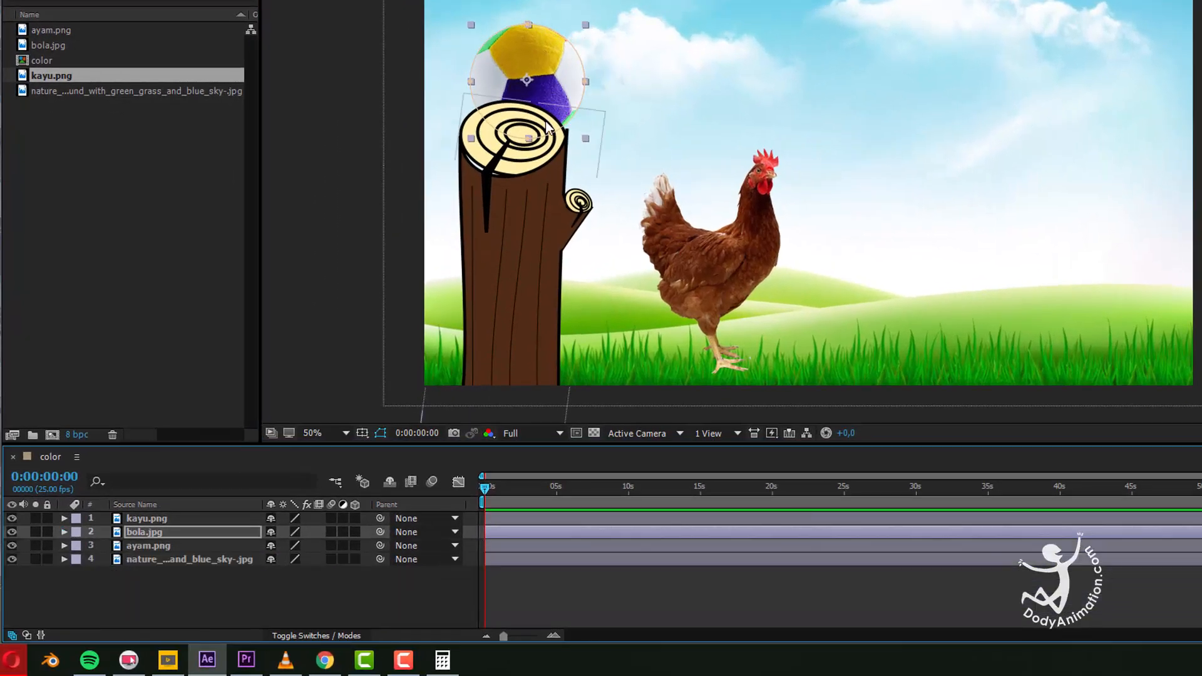
left_click_drag(137, 522, 138, 512)
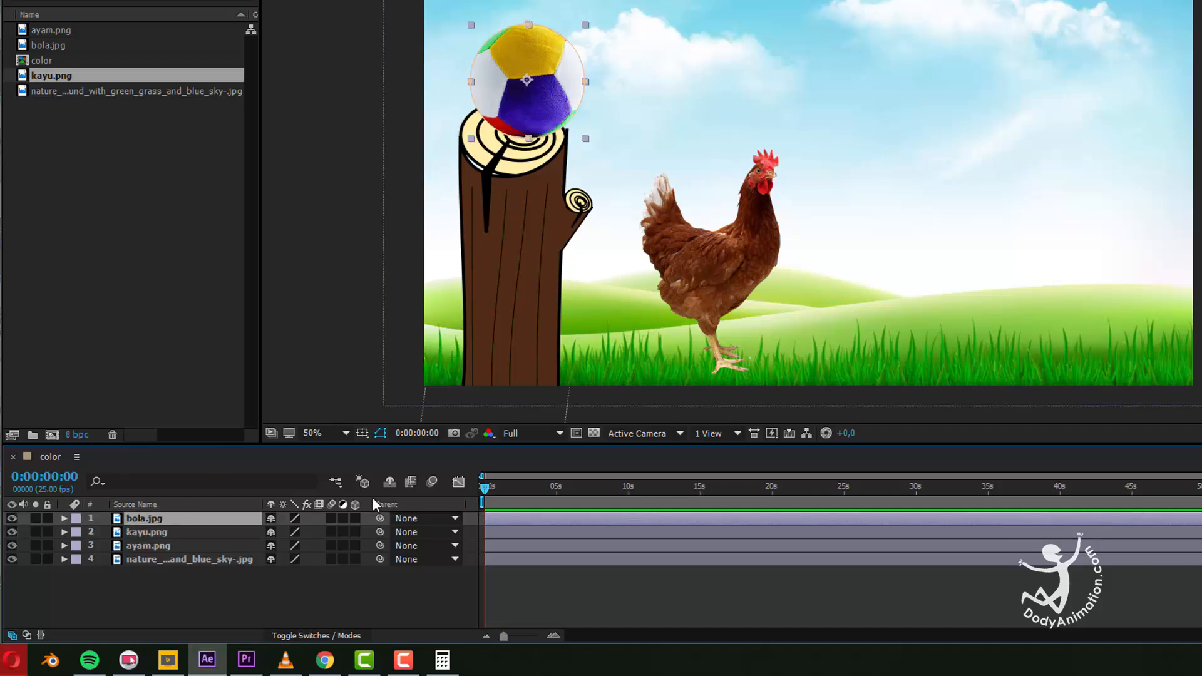
Enlarge the timeline and the side panels holding Character, and show Animation Composer in a slightly widened panel.
left_click_drag(547, 434, 547, 410)
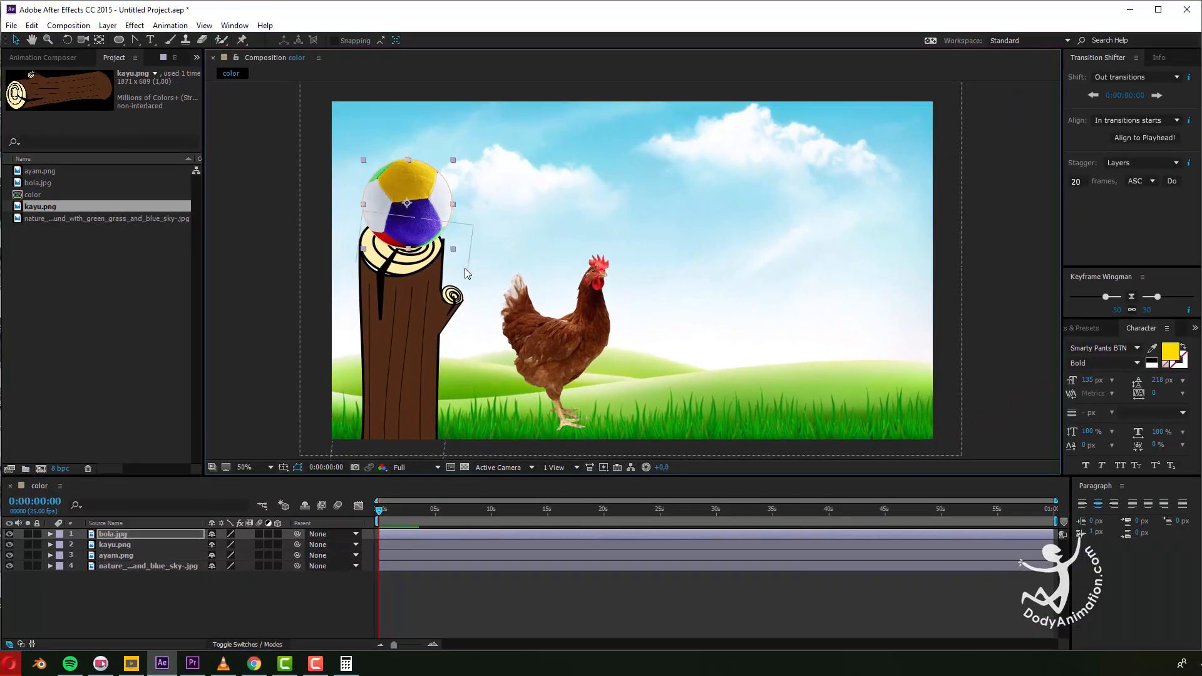
left_click_drag(1061, 341, 984, 343)
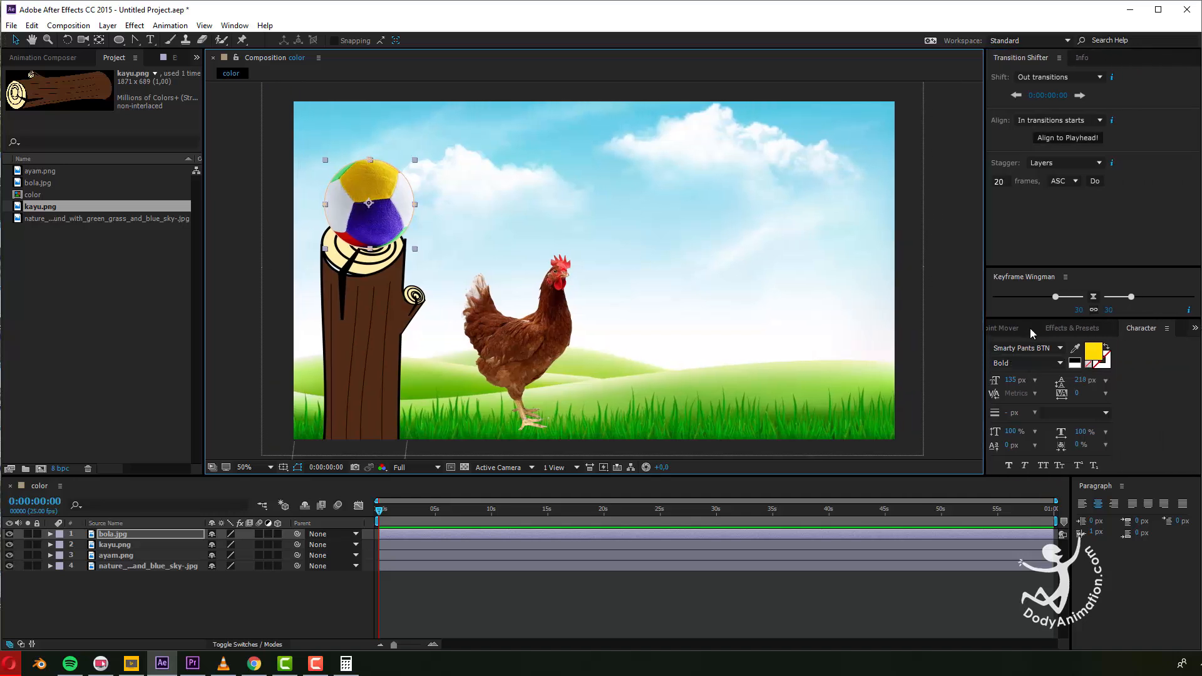
left_click(54, 58)
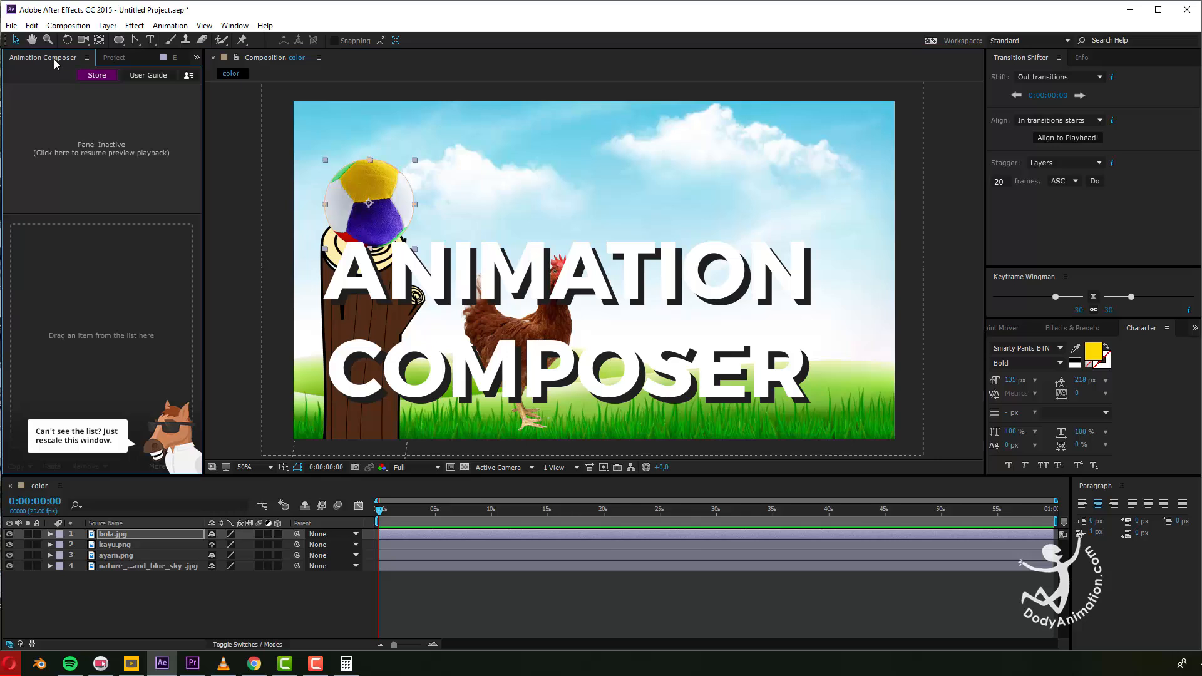
left_click_drag(202, 119, 324, 119)
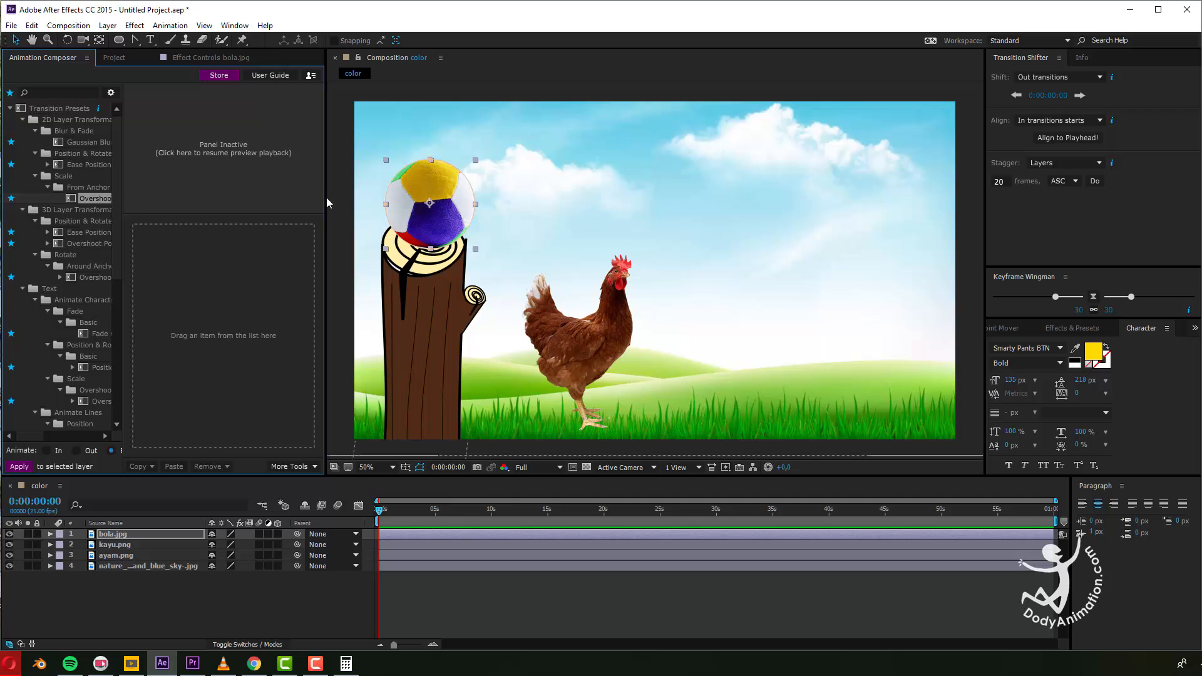
left_click_drag(327, 202, 251, 202)
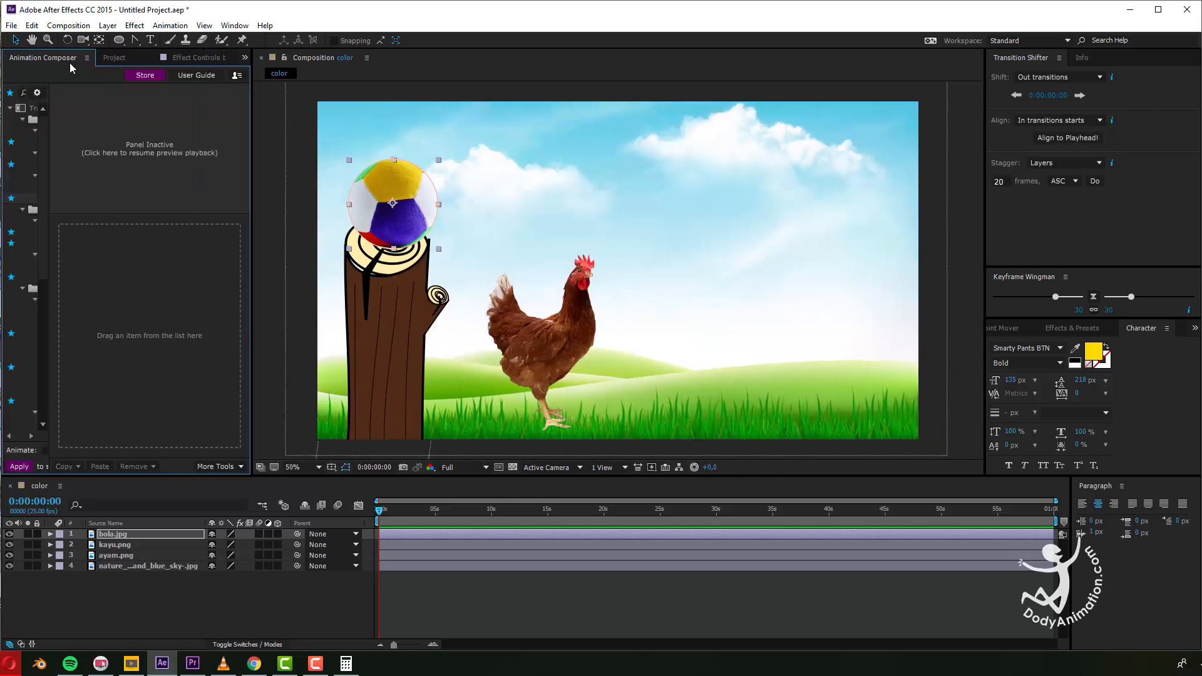
Show the Anchor Point Mover and try the ball's anchor point at its lower-right corner before returning it to the centre.
left_click(234, 25)
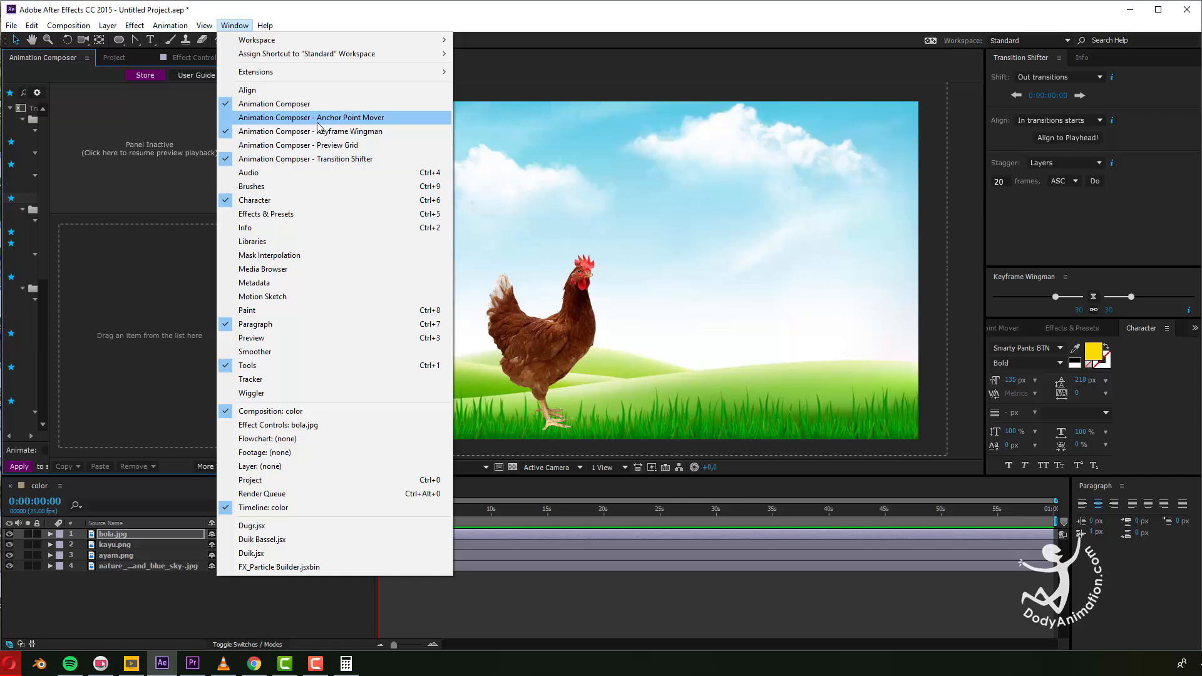
left_click(354, 119)
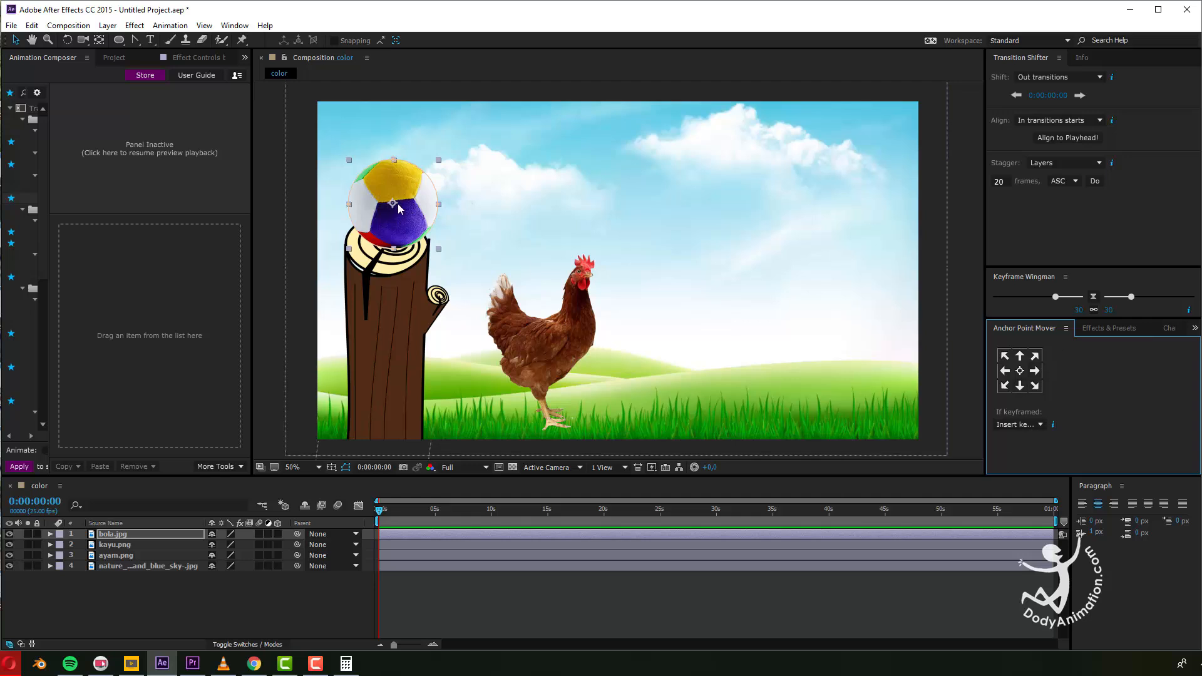
left_click(1035, 387)
left_click(1017, 368)
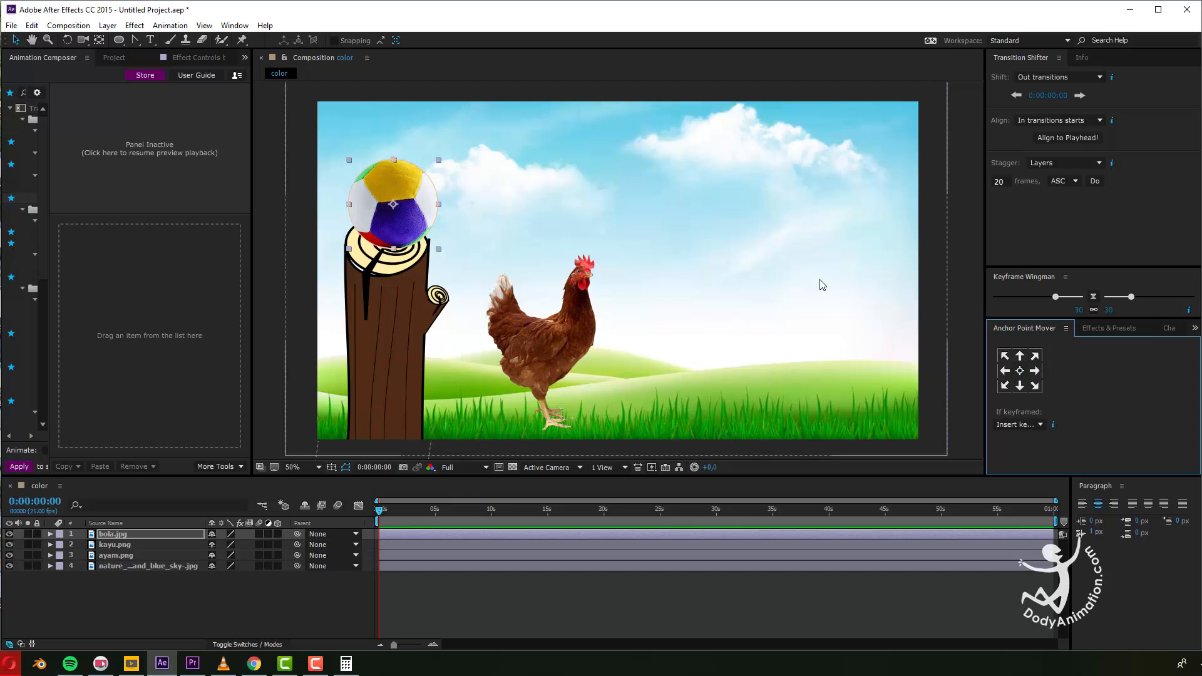
Set the chicken's anchor point to its bottom centre and squash the chicken vertically toward its feet to about three quarters of its height.
left_click(553, 338)
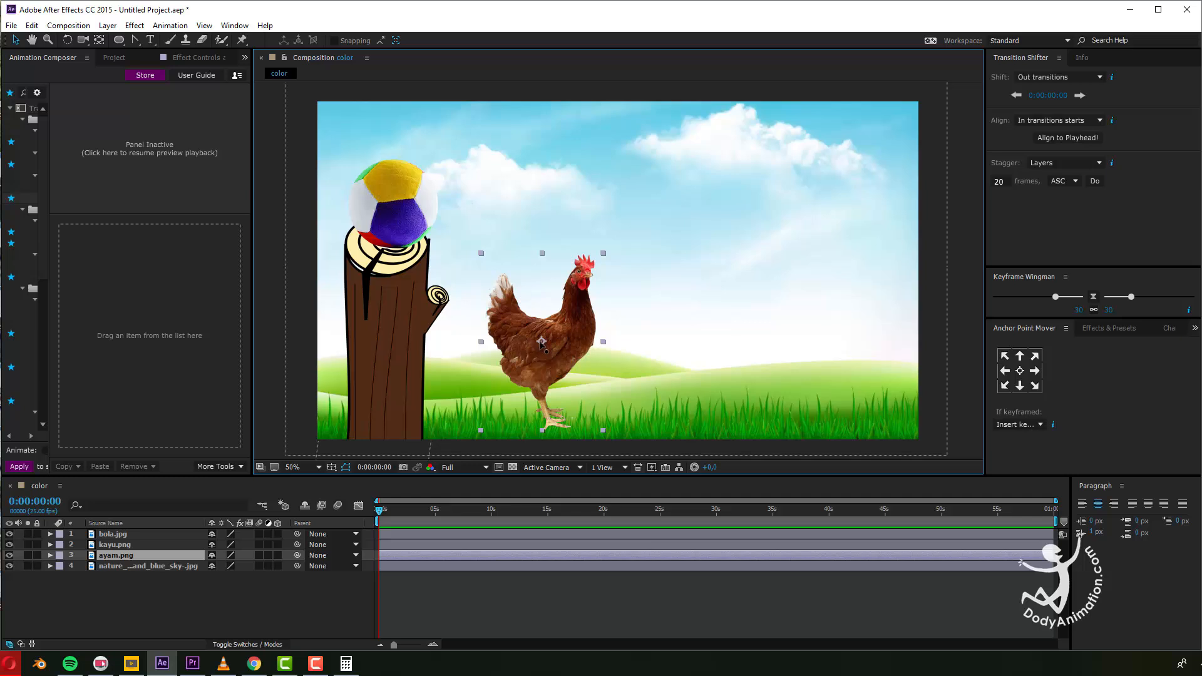
left_click(1020, 385)
left_click_drag(542, 254, 542, 302)
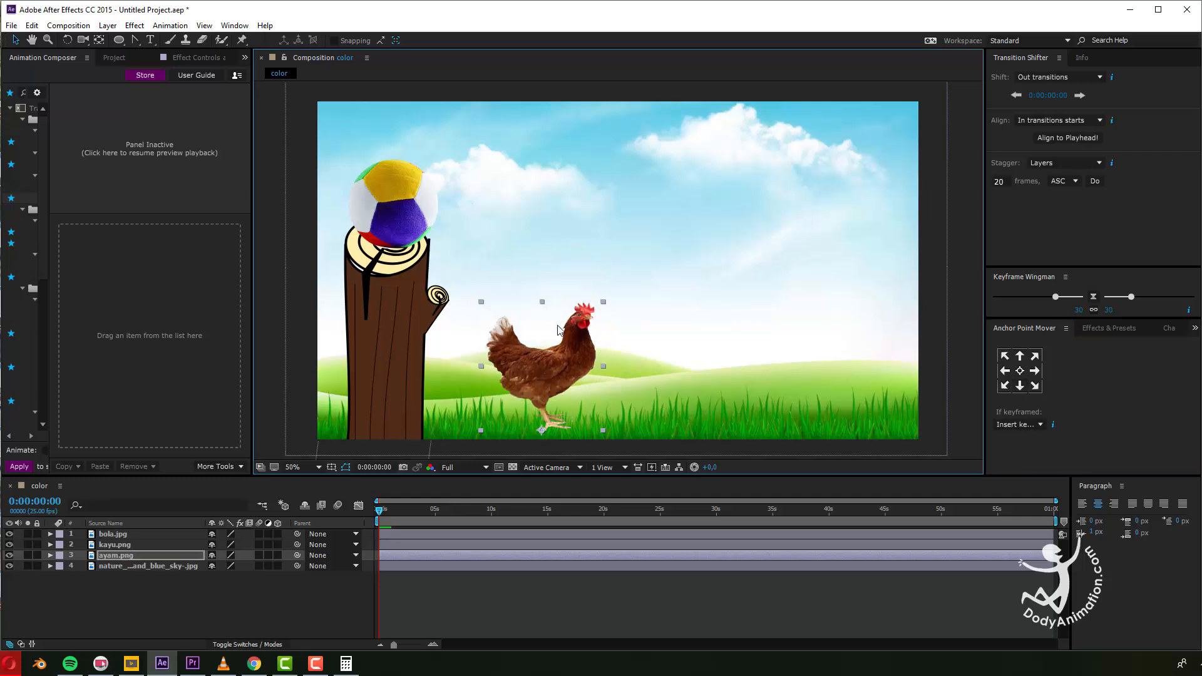
Undo the chicken's vertical squash and look up the Anchor Point Mover among the available panels.
key("ctrl+z")
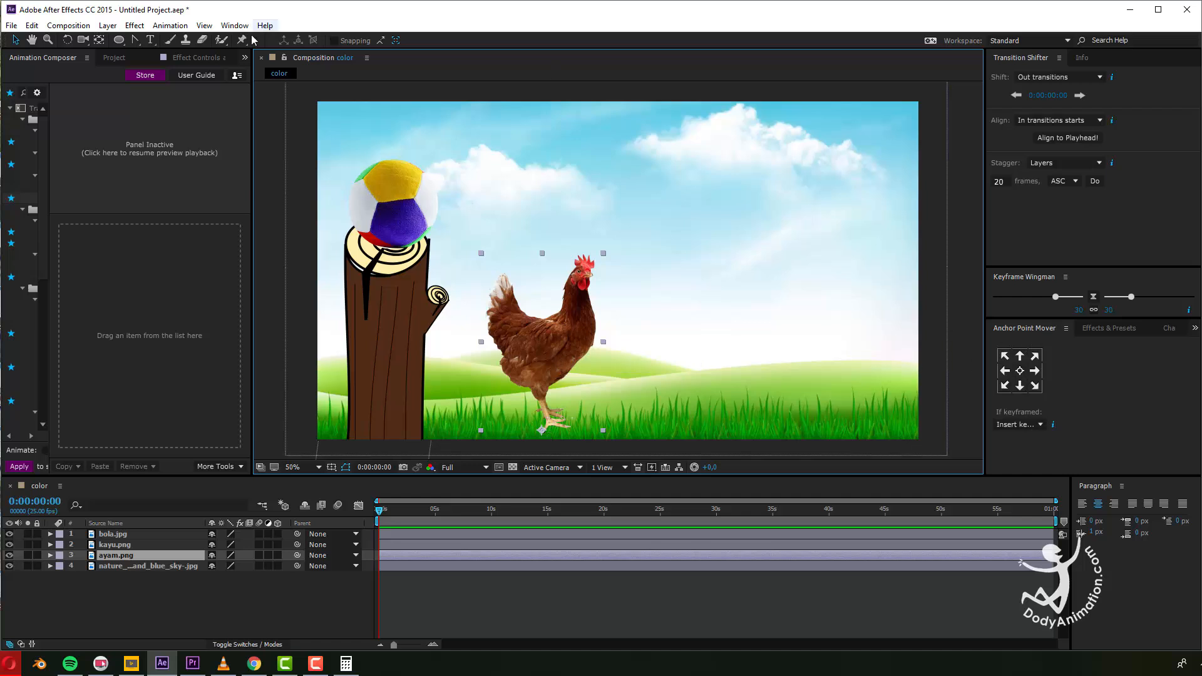
left_click(230, 27)
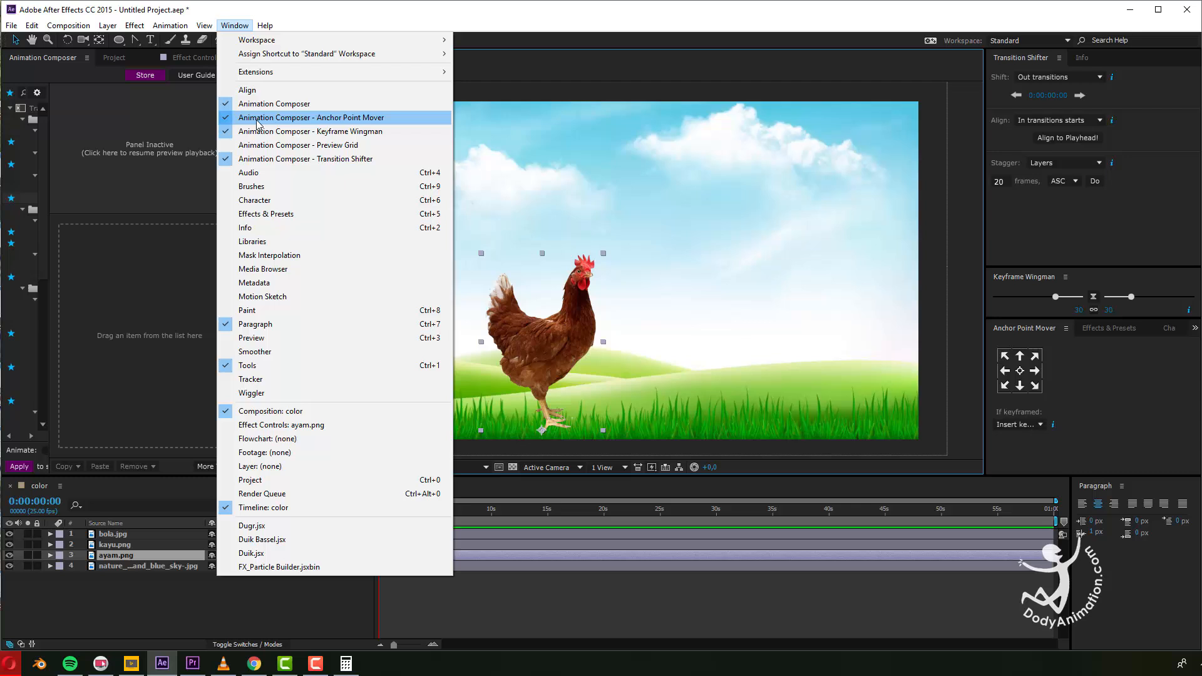
left_click(237, 27)
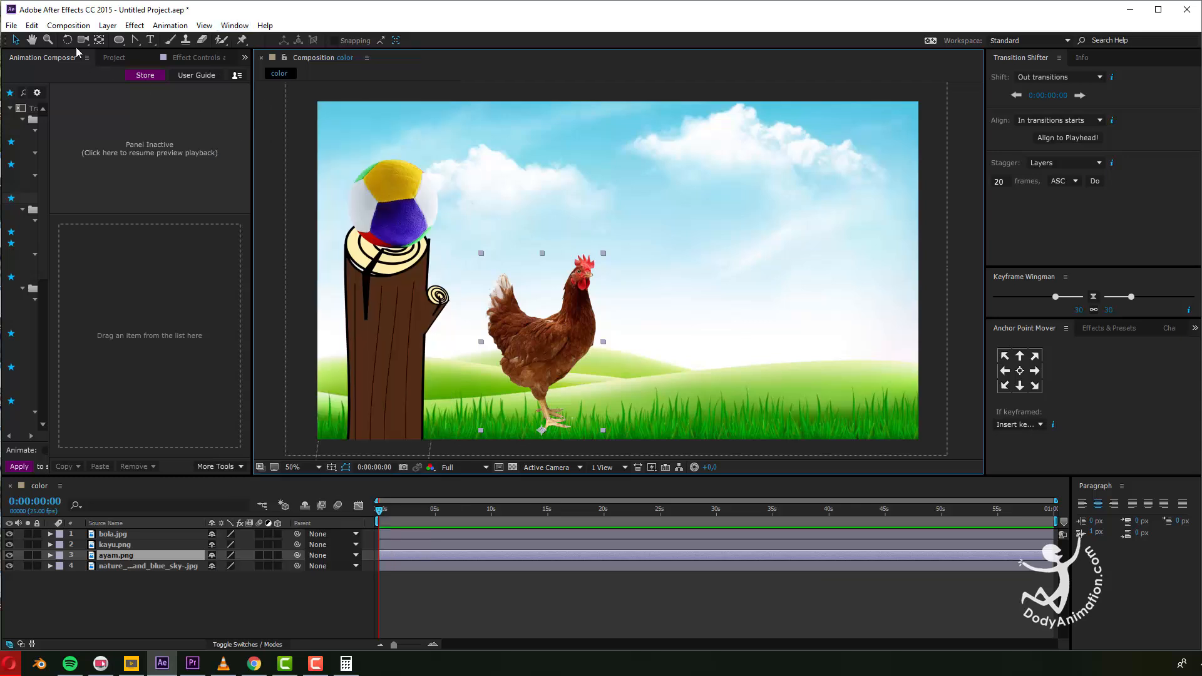
Try the Pan Behind tool on the chicken's and ball's anchor points, and return the ball's anchor point to its centre.
left_click(98, 40)
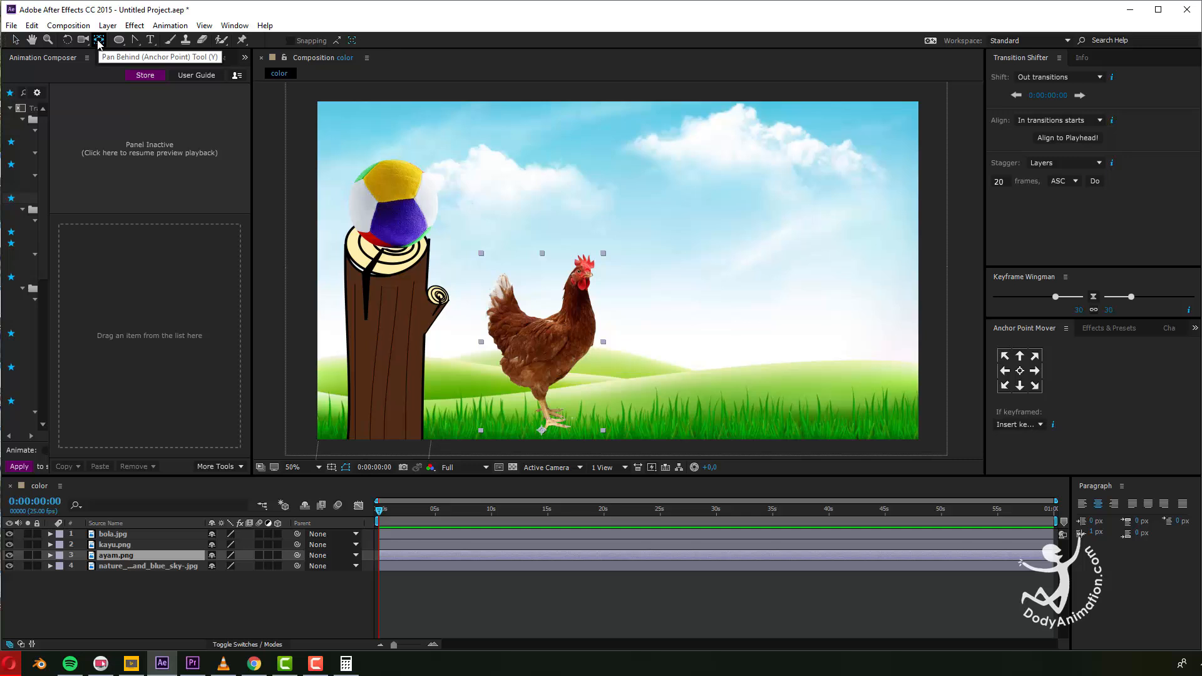
mouse_move(542, 430)
left_mouse_down()
mouse_move(547, 361)
mouse_move(545, 432)
left_mouse_up()
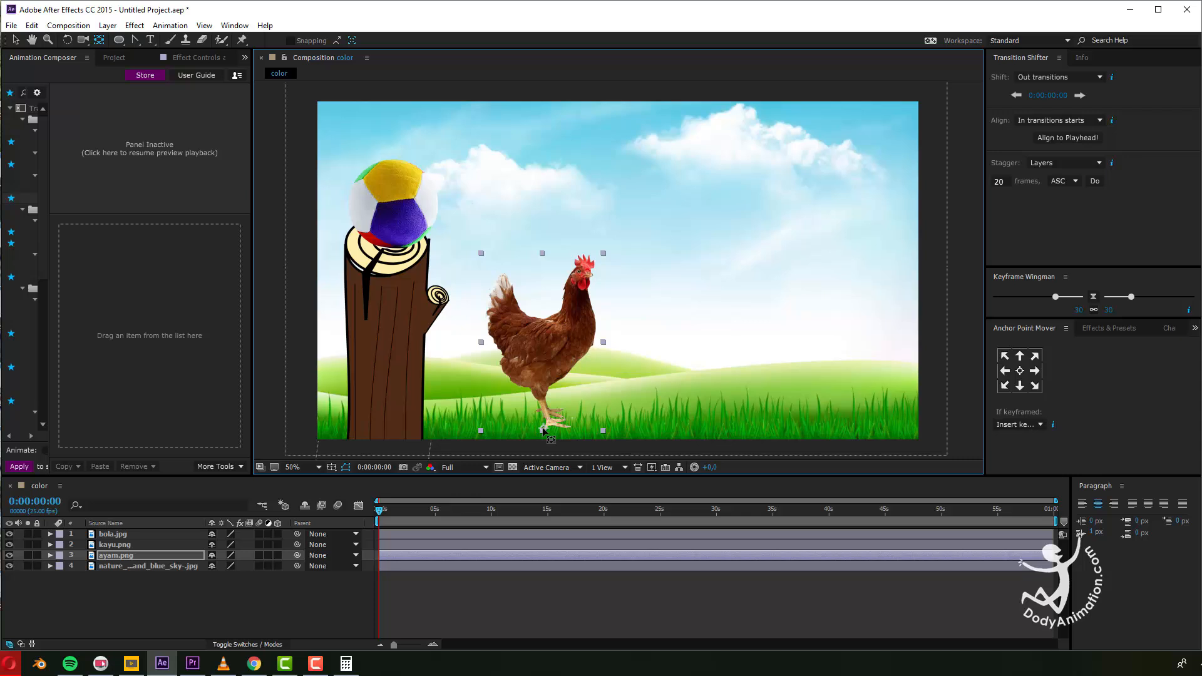
left_click(400, 229)
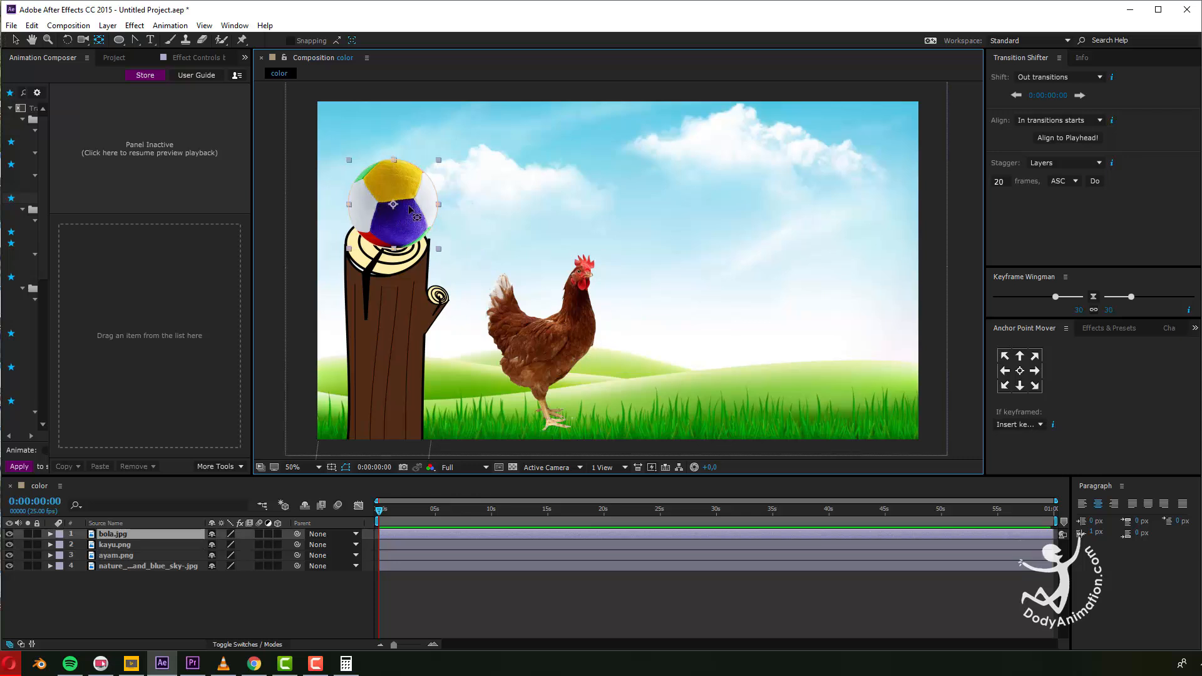
left_click_drag(393, 204, 397, 207)
left_click(1020, 372)
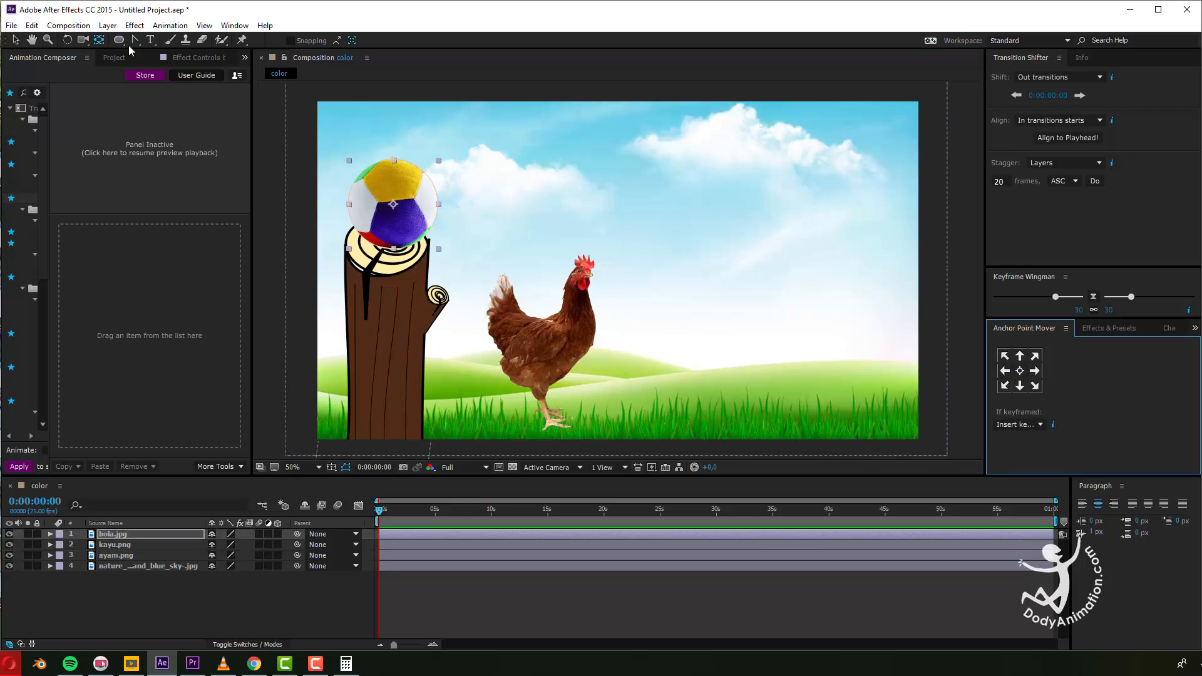
key("v")
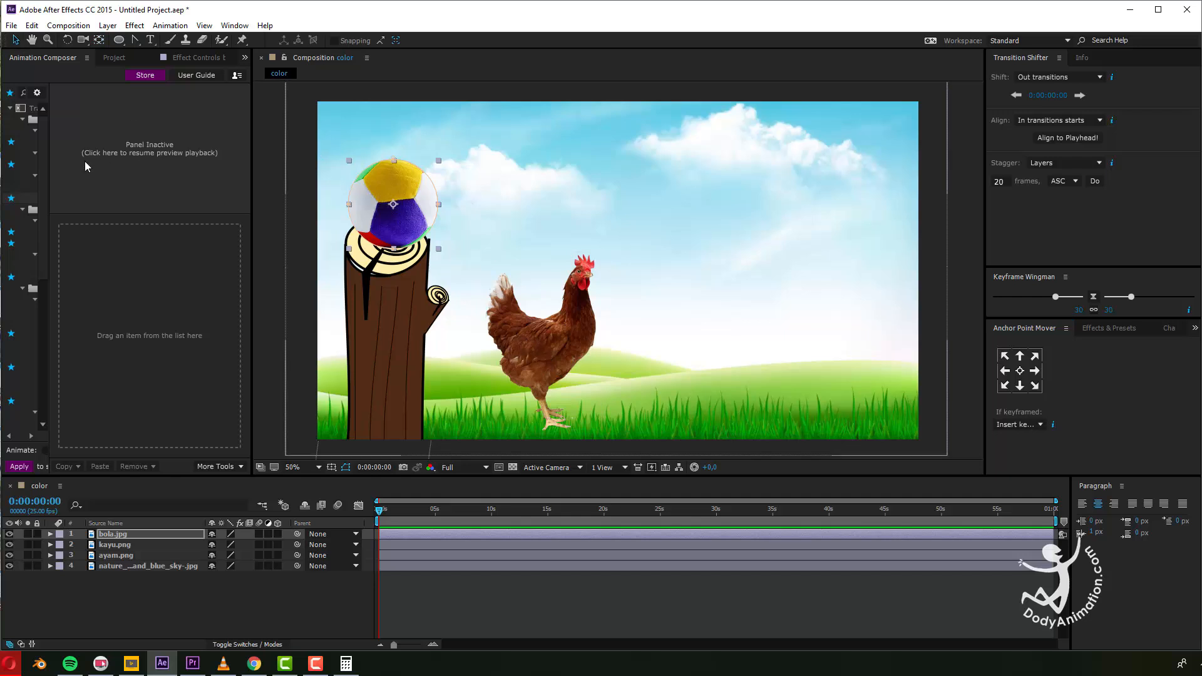
Import clouds.png and add it to the color composition over the sky.
left_click(114, 57)
double_click(103, 300)
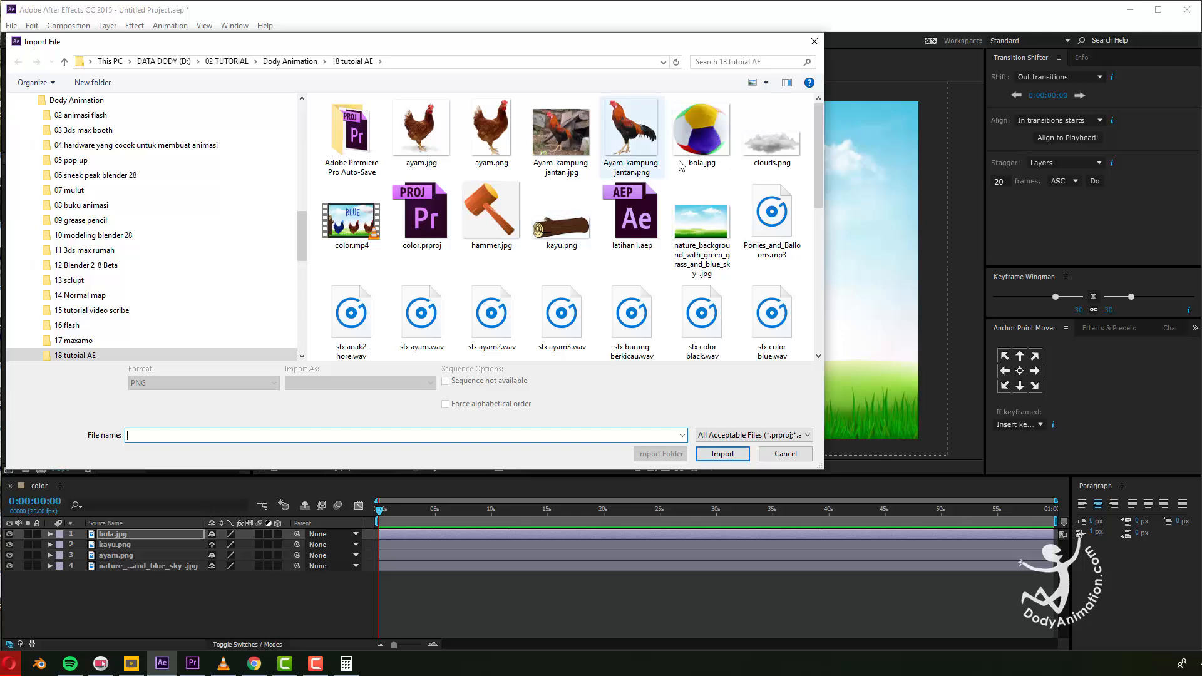
left_click(772, 139)
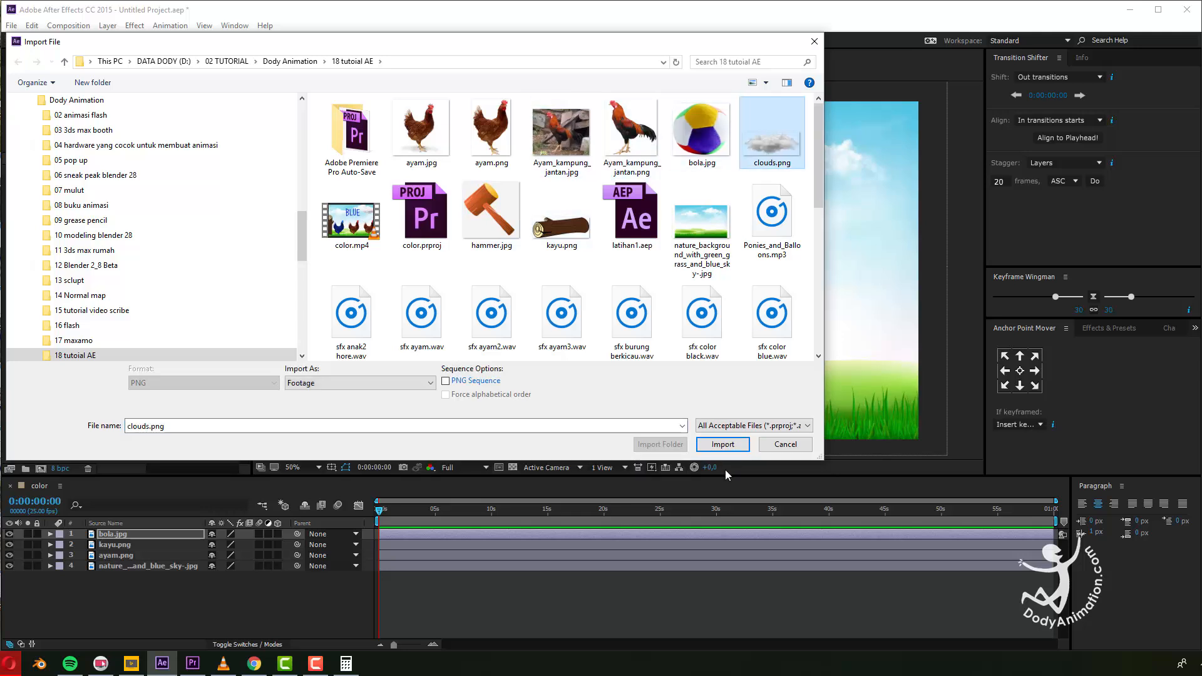
left_click(723, 446)
left_click_drag(39, 195, 711, 210)
Shrink the clouds.png layer to roughly a quarter of the scene's width and place it in the upper-right part of the sky.
scroll(649, 281, "down", 2)
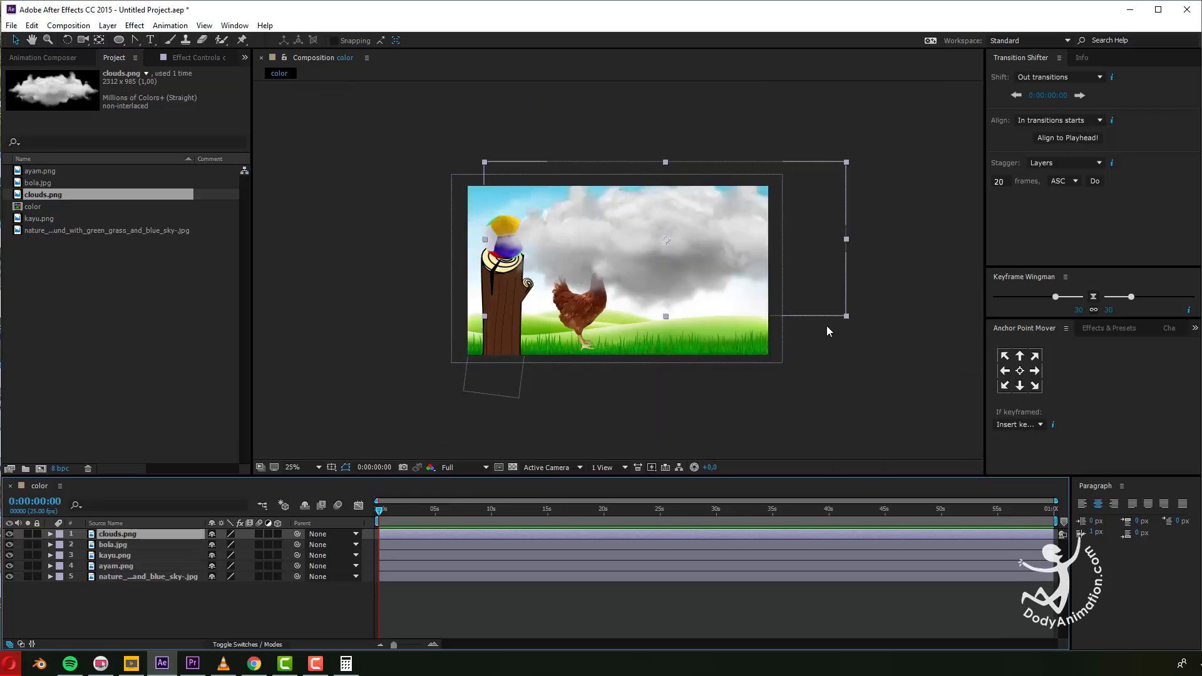
left_click_drag(841, 315, 707, 256)
scroll(719, 261, "up", 2)
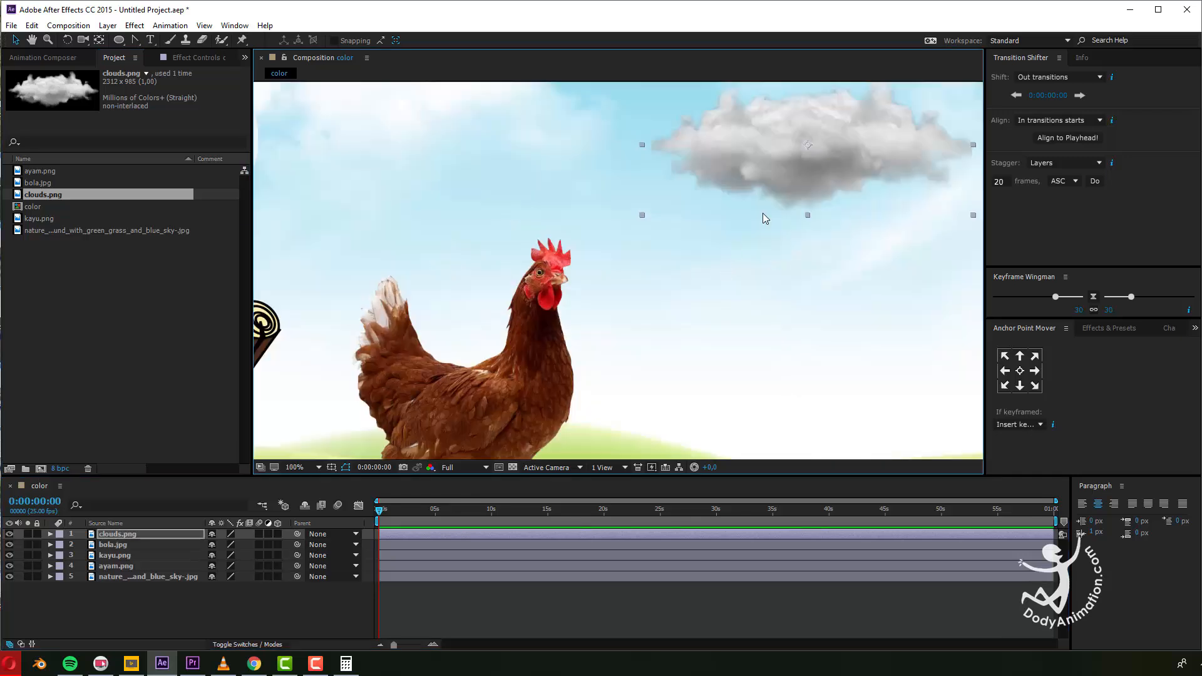
left_click_drag(738, 213, 869, 167)
left_click_drag(851, 241, 765, 242, "shift")
scroll(801, 208, "down", 2)
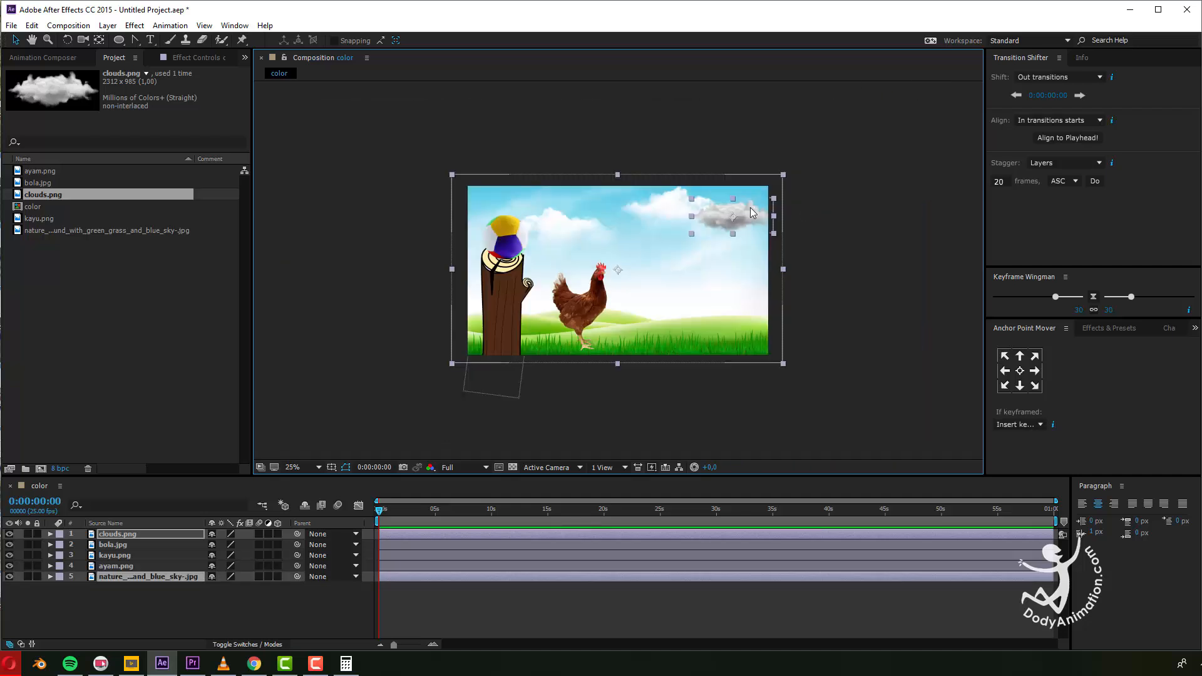
scroll(751, 213, "up", 2)
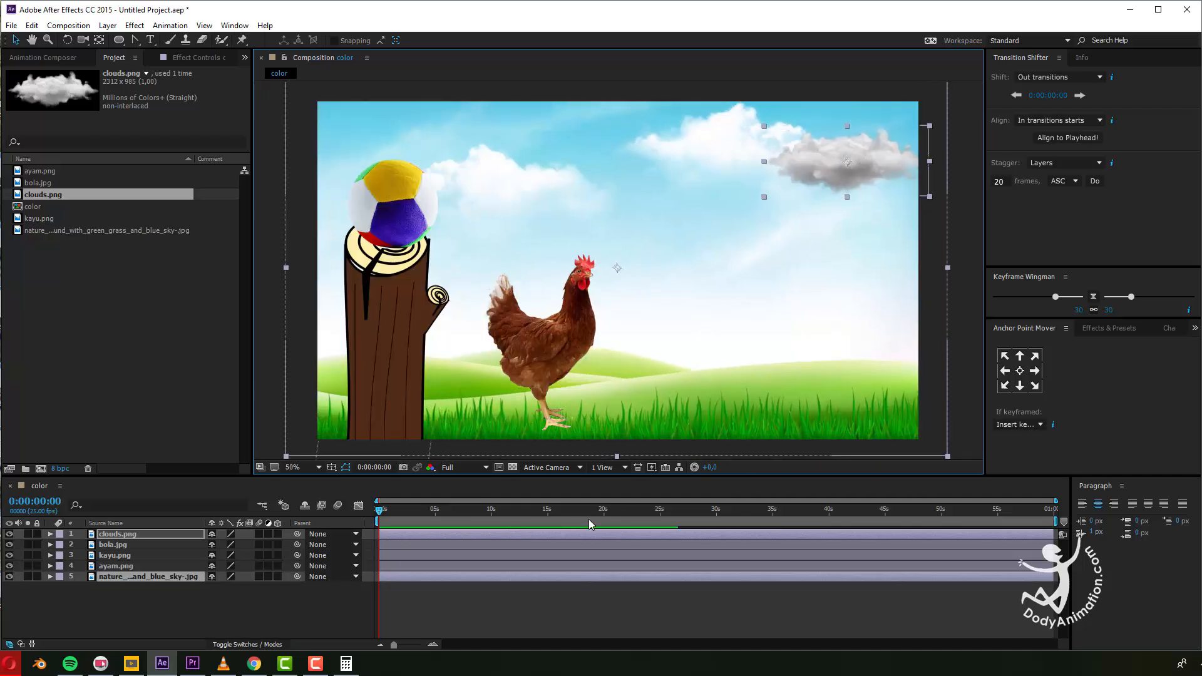
left_click(575, 532)
left_click_drag(856, 177, 847, 174)
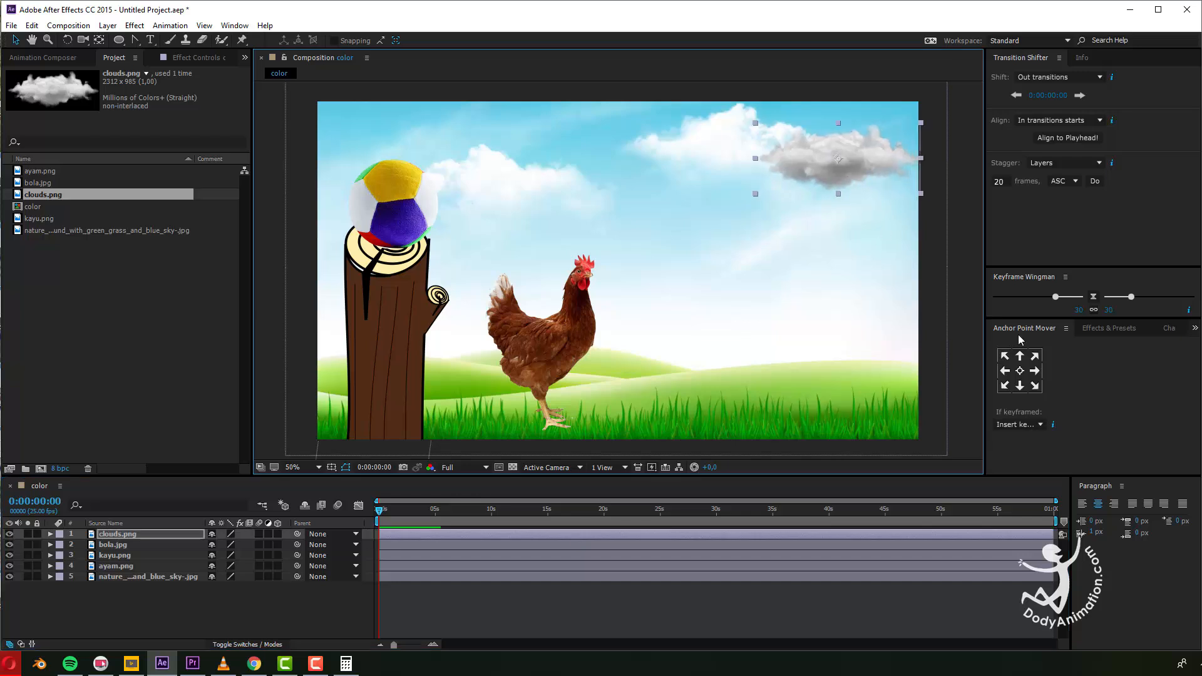
Search the effects for "bright" and apply Brightness & Contrast to the clouds.png layer.
left_click(1103, 328)
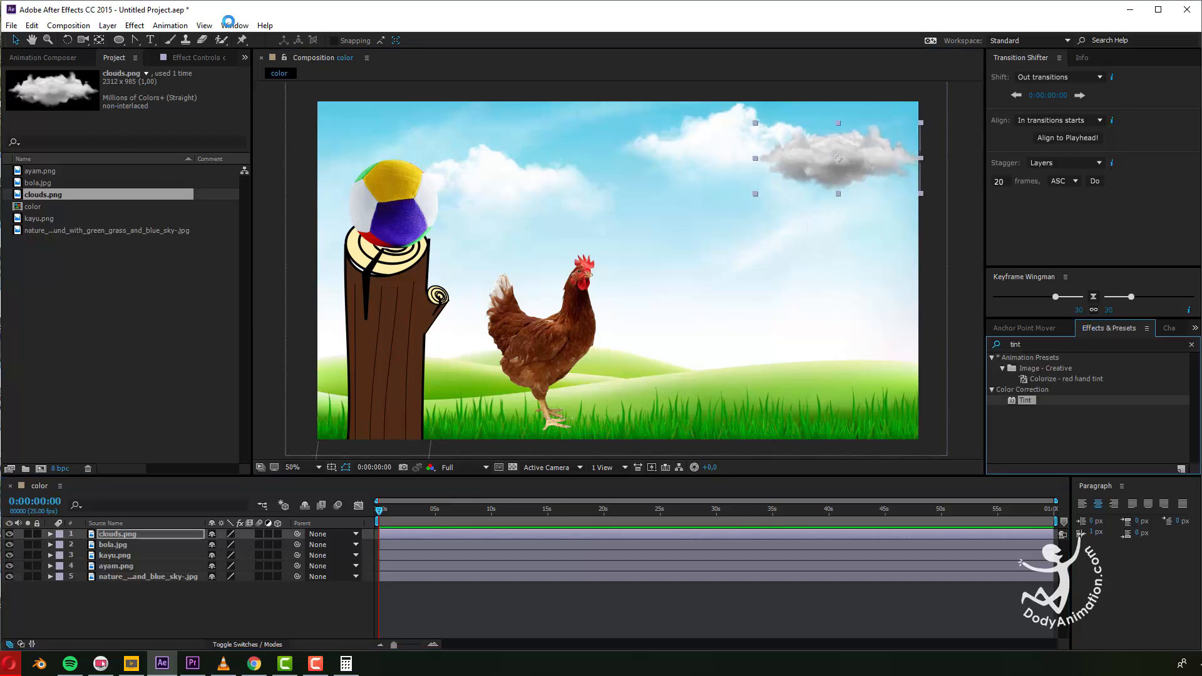
left_click(237, 25)
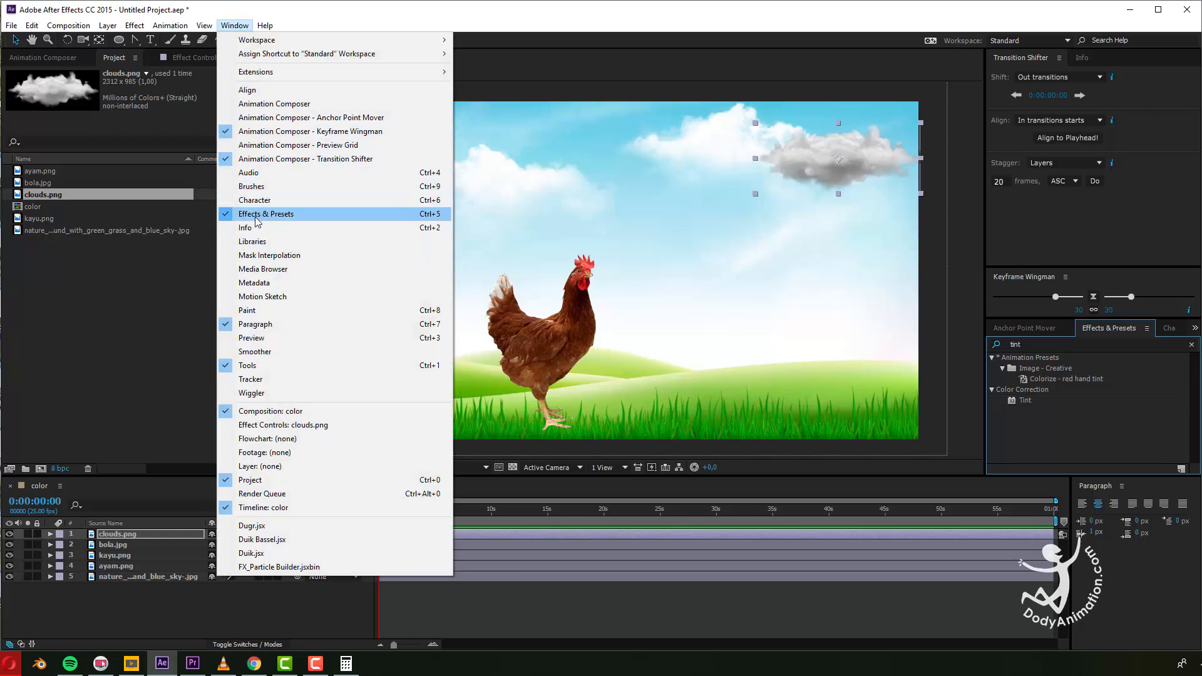
left_click(274, 214)
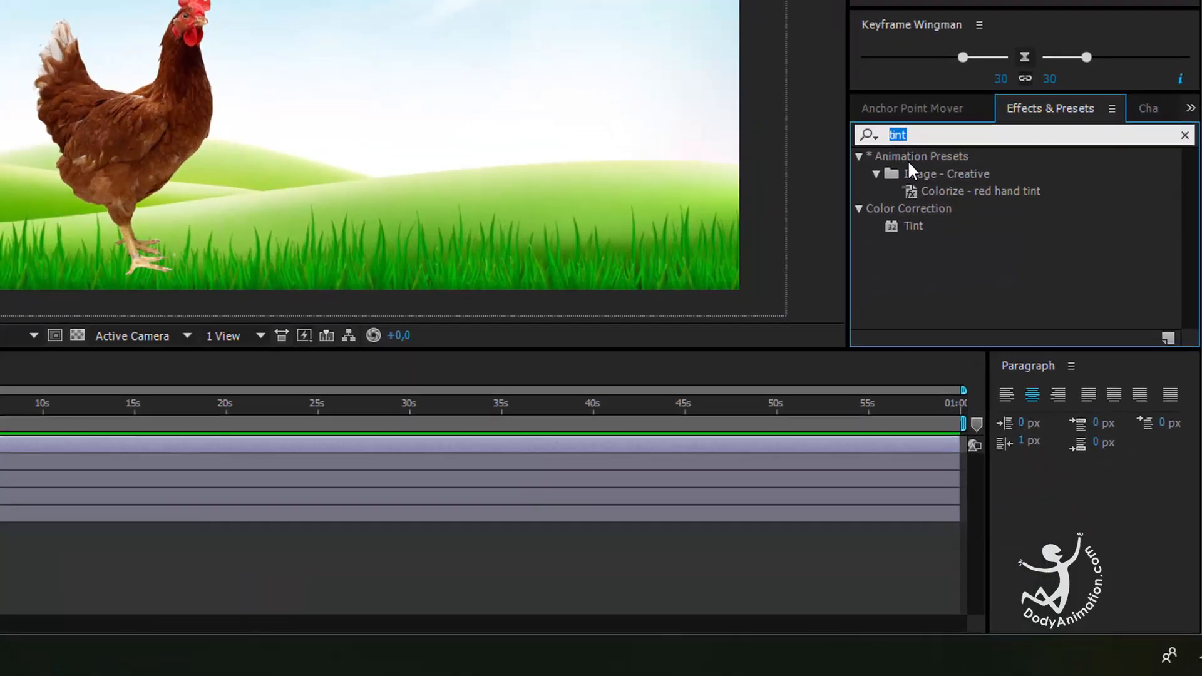
type("bright")
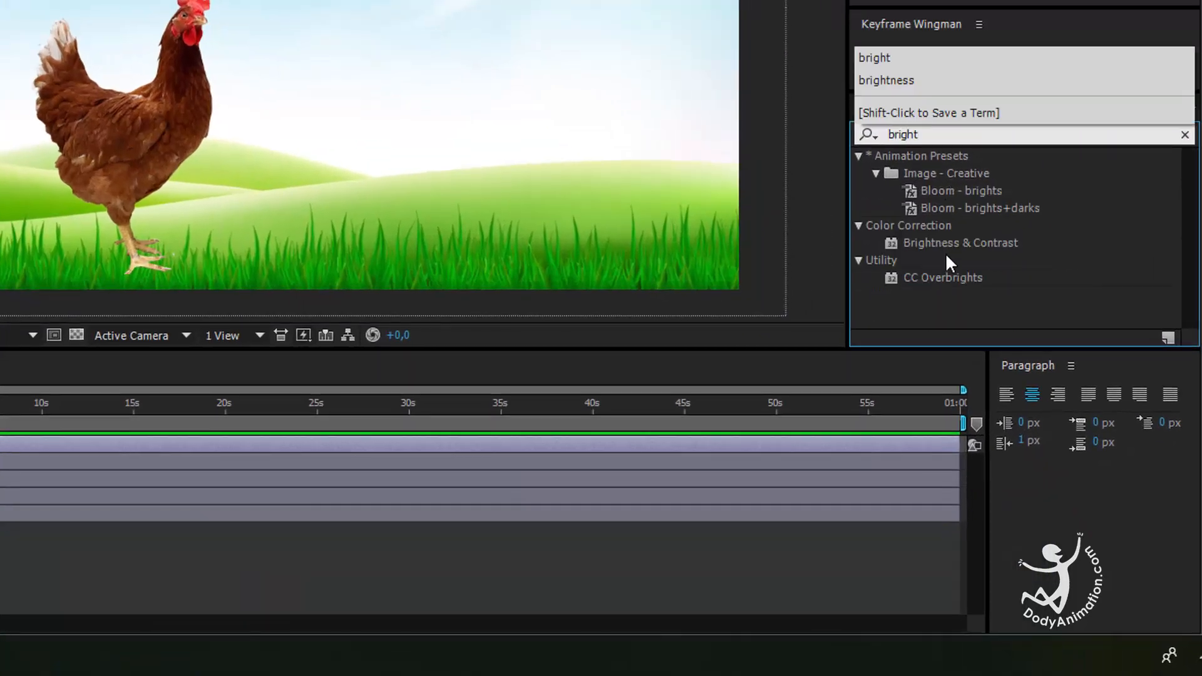
left_click(959, 244)
left_click_drag(952, 249, 408, 442)
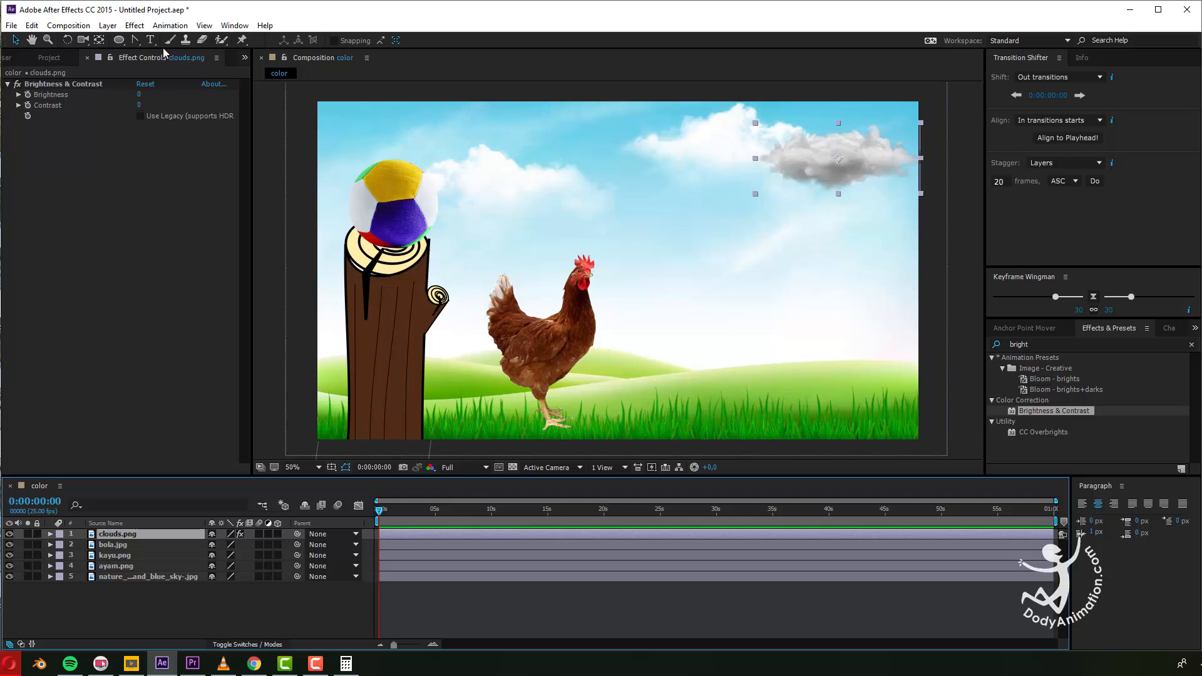
Set the cloud's Brightness to 78, trying the cloud lower in the sky and returning it to the upper-right area.
left_click(242, 27)
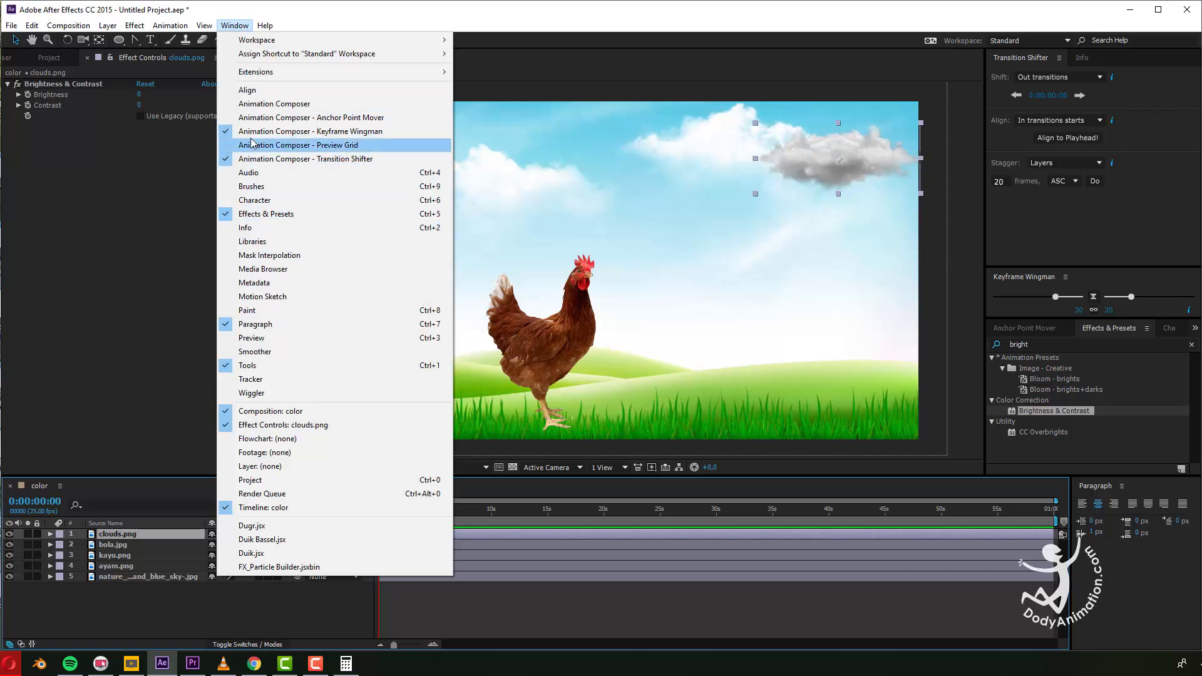
left_click(276, 426)
left_click_drag(140, 94, 177, 106)
left_click_drag(867, 160, 836, 263)
left_click_drag(142, 94, 161, 95)
left_click_drag(837, 242, 871, 141)
left_click(460, 610)
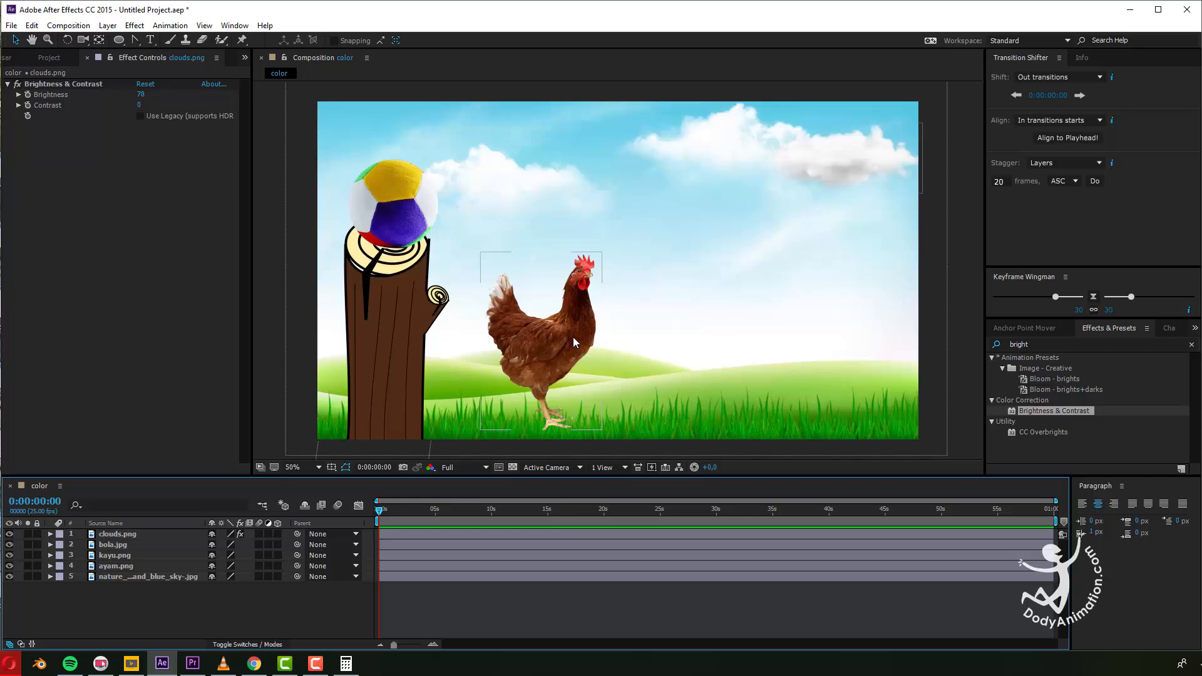
Nudge the chicken slightly closer to the log and deselect it.
key("comma")
left_click(591, 306)
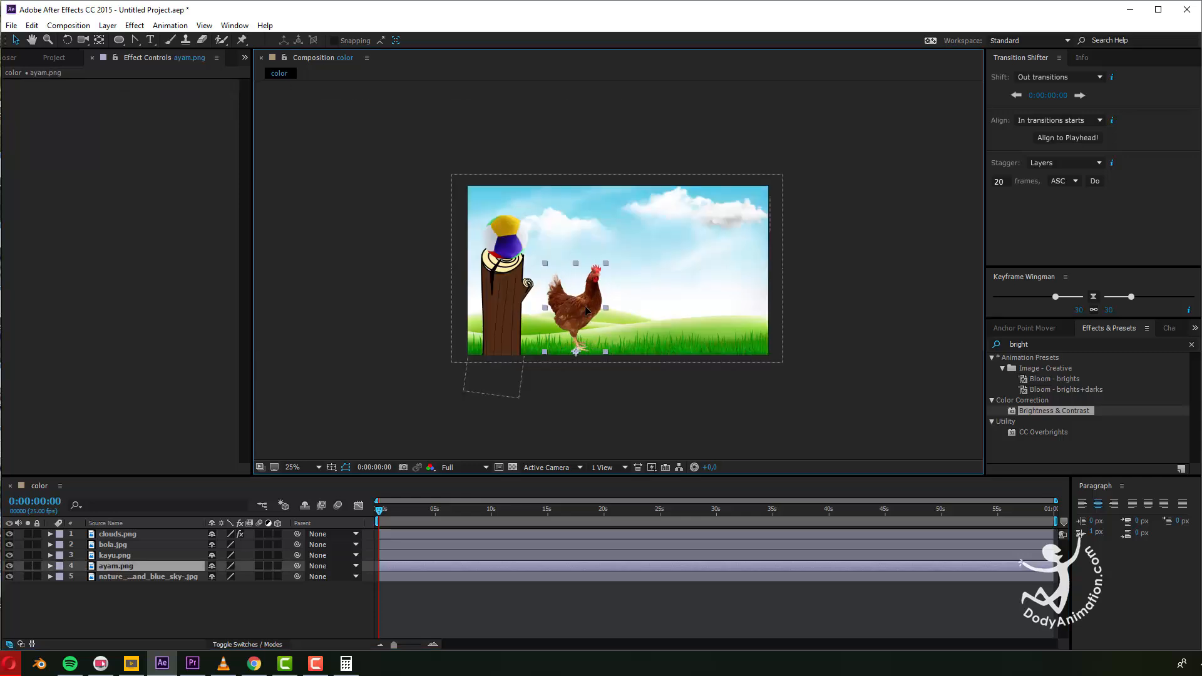
left_click(595, 393)
key("space")
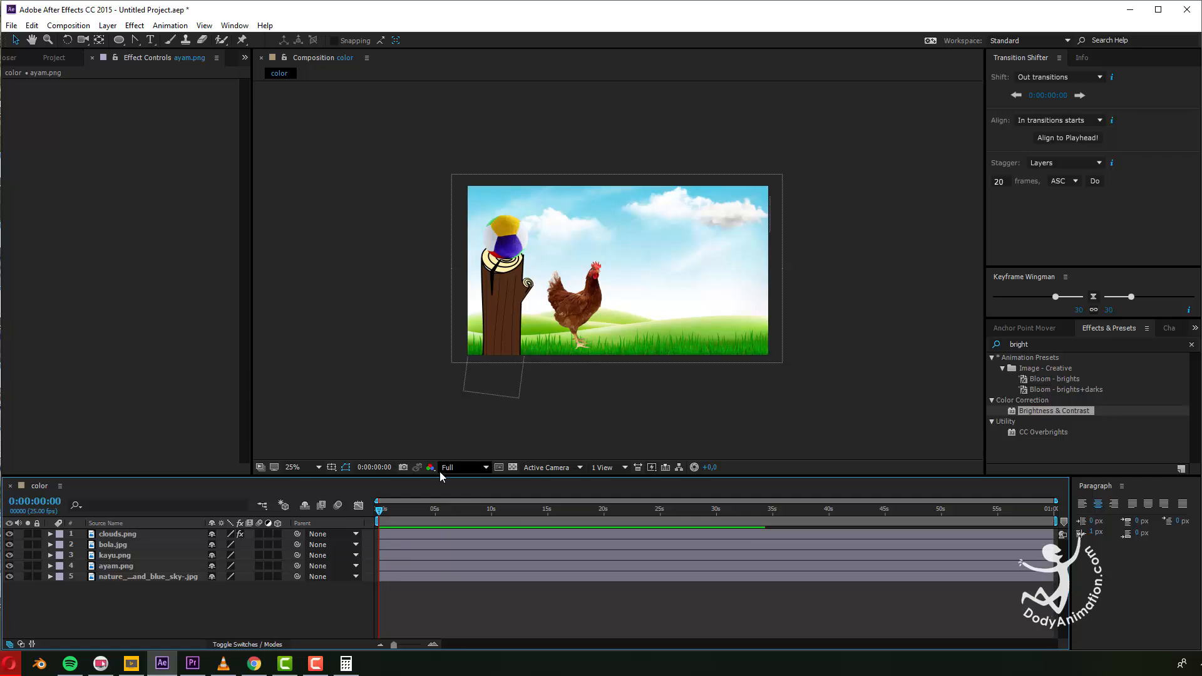
key("space")
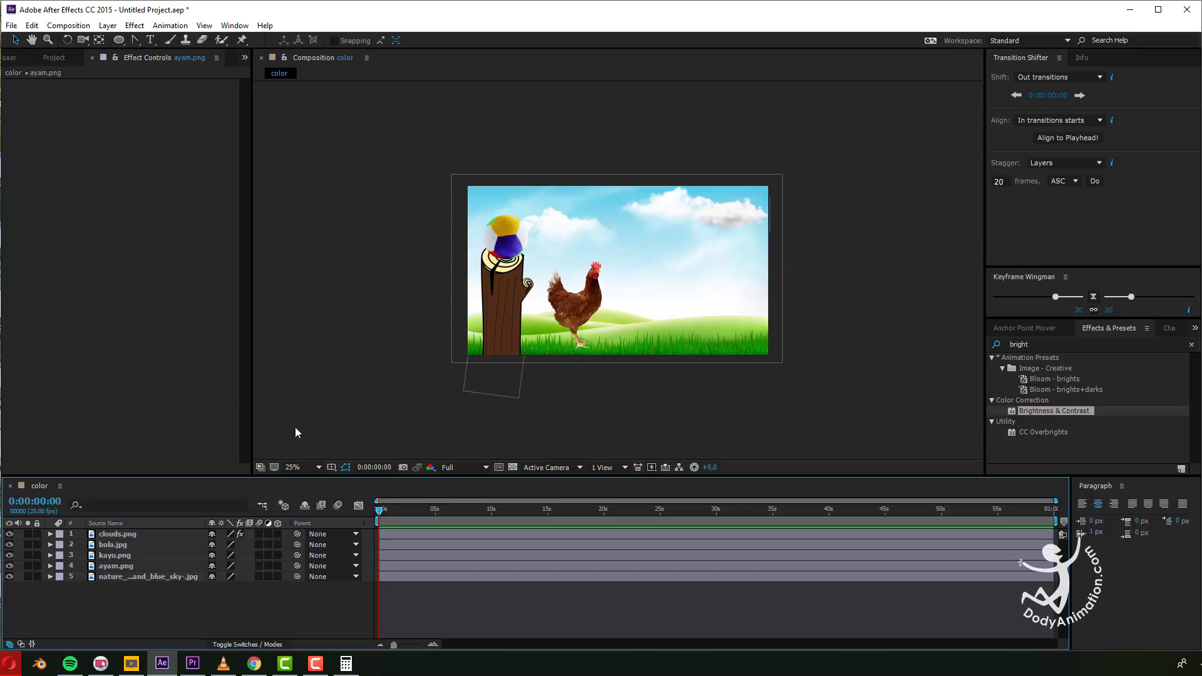
Save the project as latihan2.aep in the 18 tutoial AE folder.
left_click(11, 25)
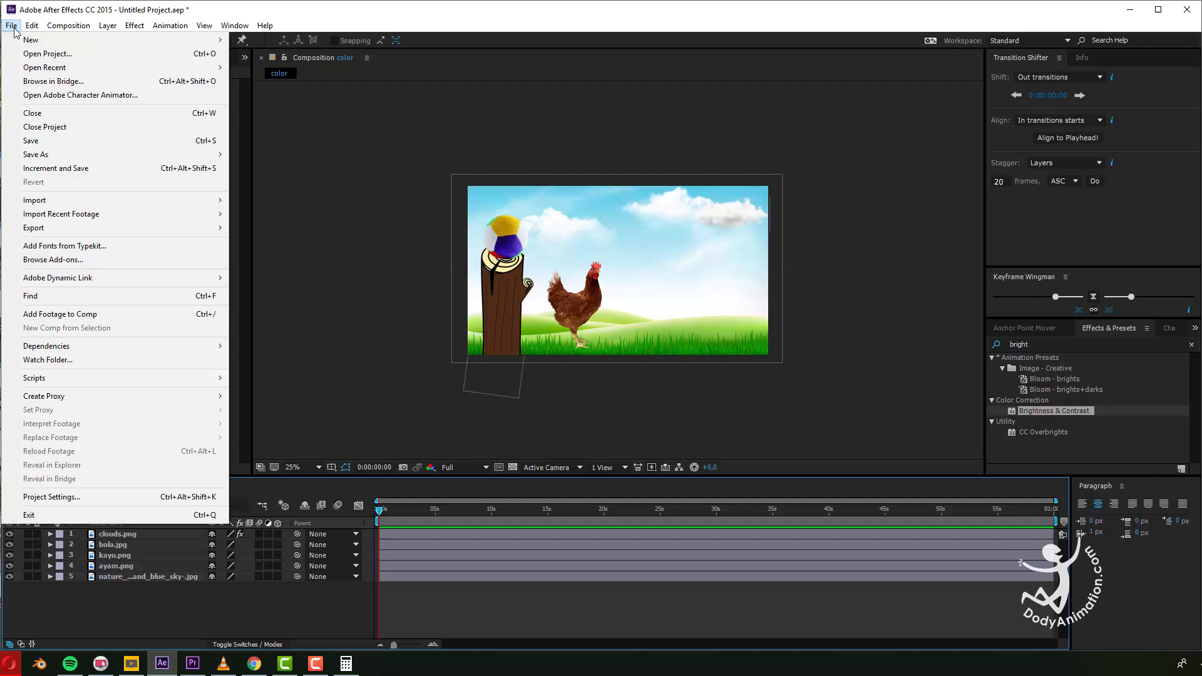
left_click(47, 145)
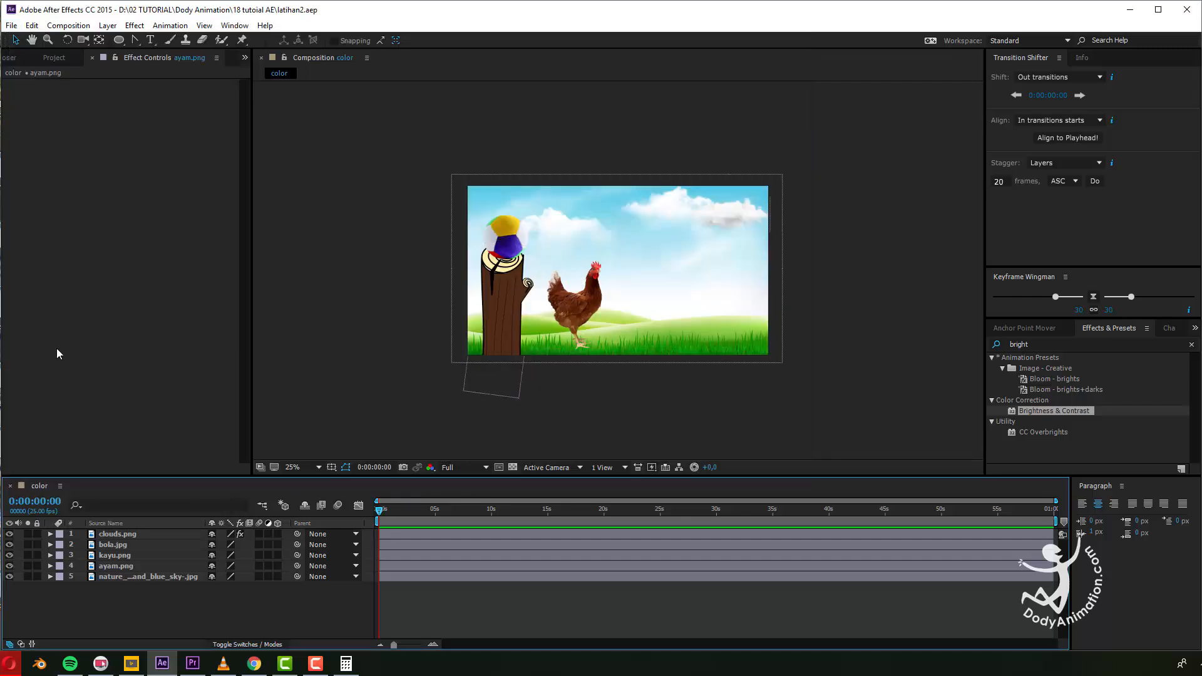
Import hammer.jpg and place it in the color composition between the ball and the clouds, above the chicken's body.
left_click(54, 57)
double_click(133, 317)
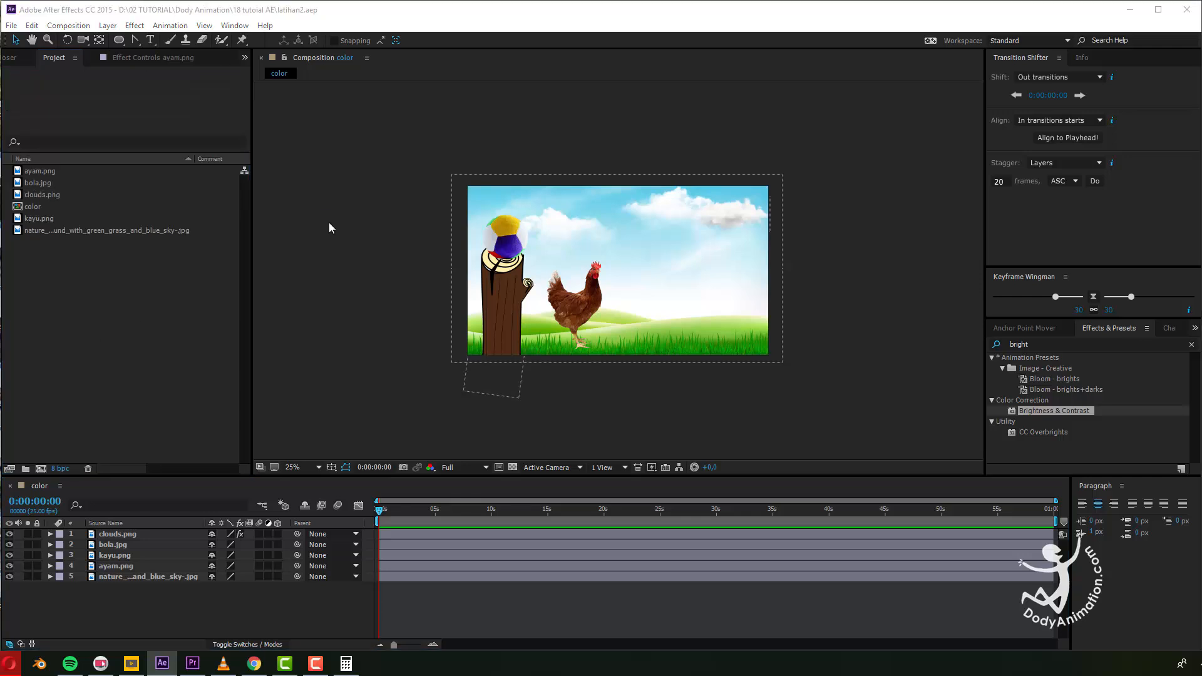
left_click(491, 213)
key("Return")
left_click_drag(36, 217, 609, 254)
scroll(605, 276, "up", 1)
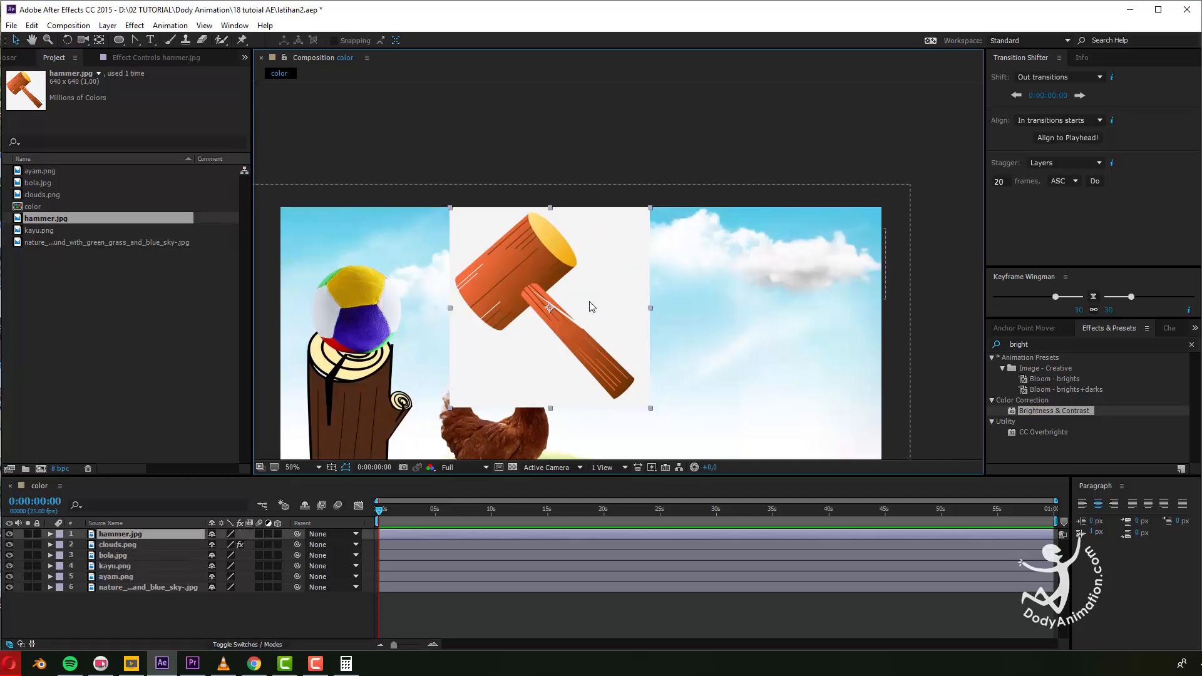
left_click_drag(548, 309, 538, 322)
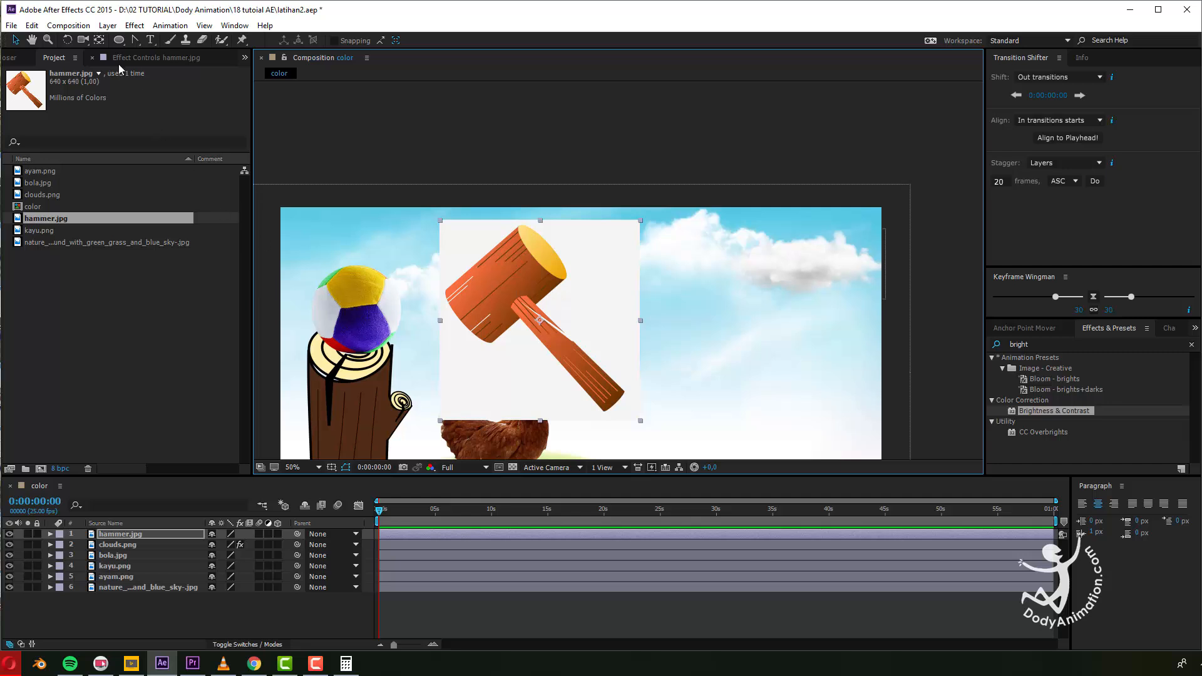
Mask the hammer out of its light background by tracing a closed Pen path around its head and handle.
left_click(134, 40)
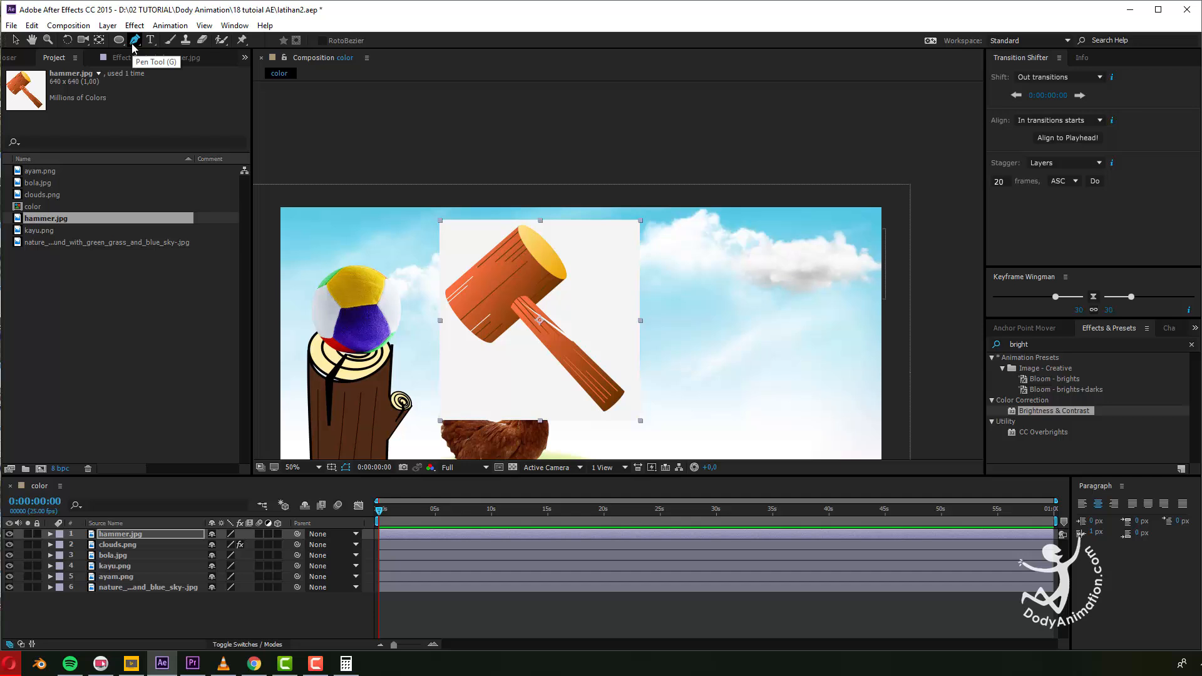
left_click(567, 537)
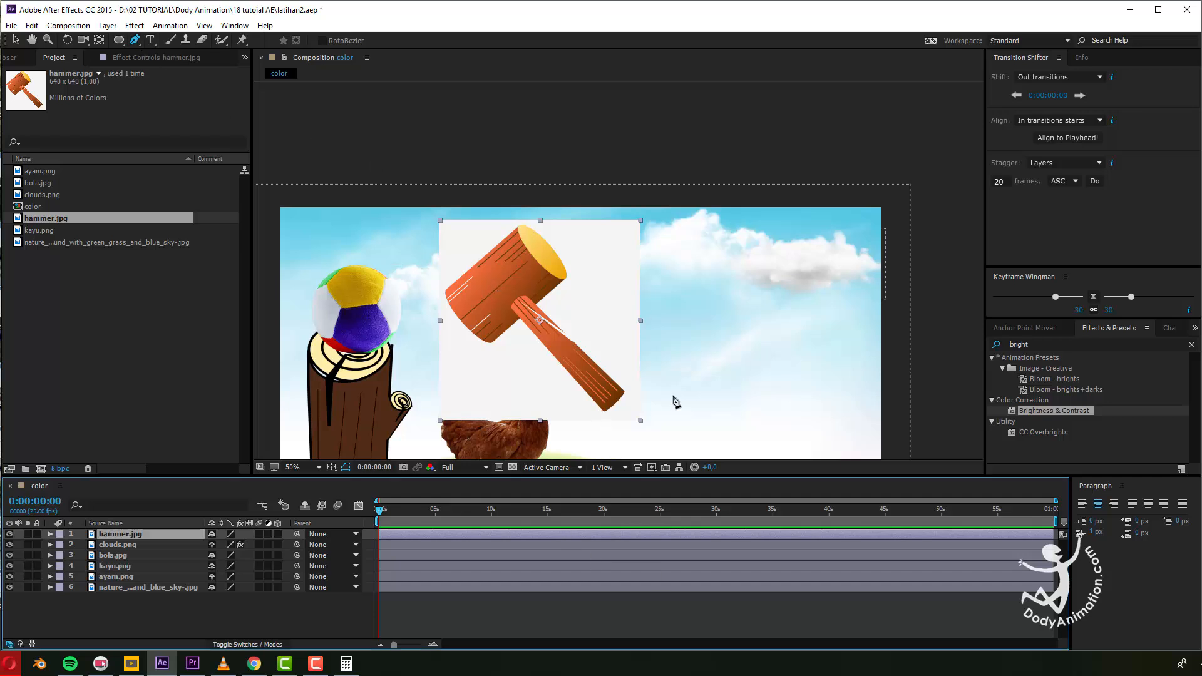
left_click(623, 390)
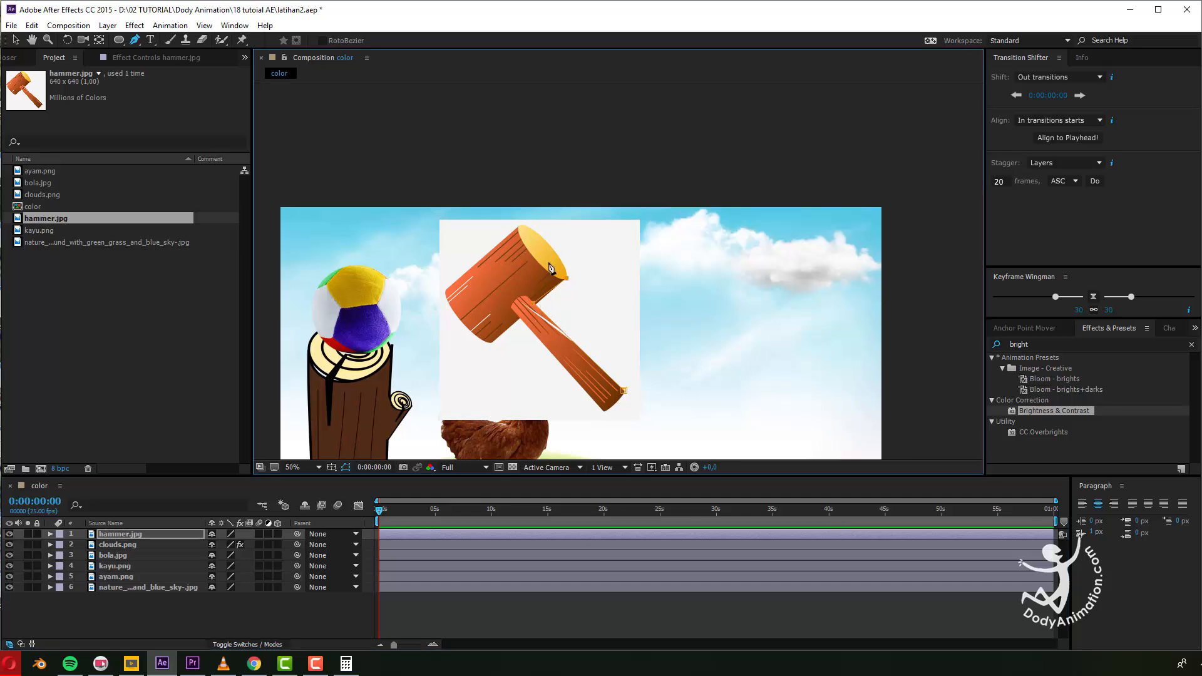
left_click(545, 239)
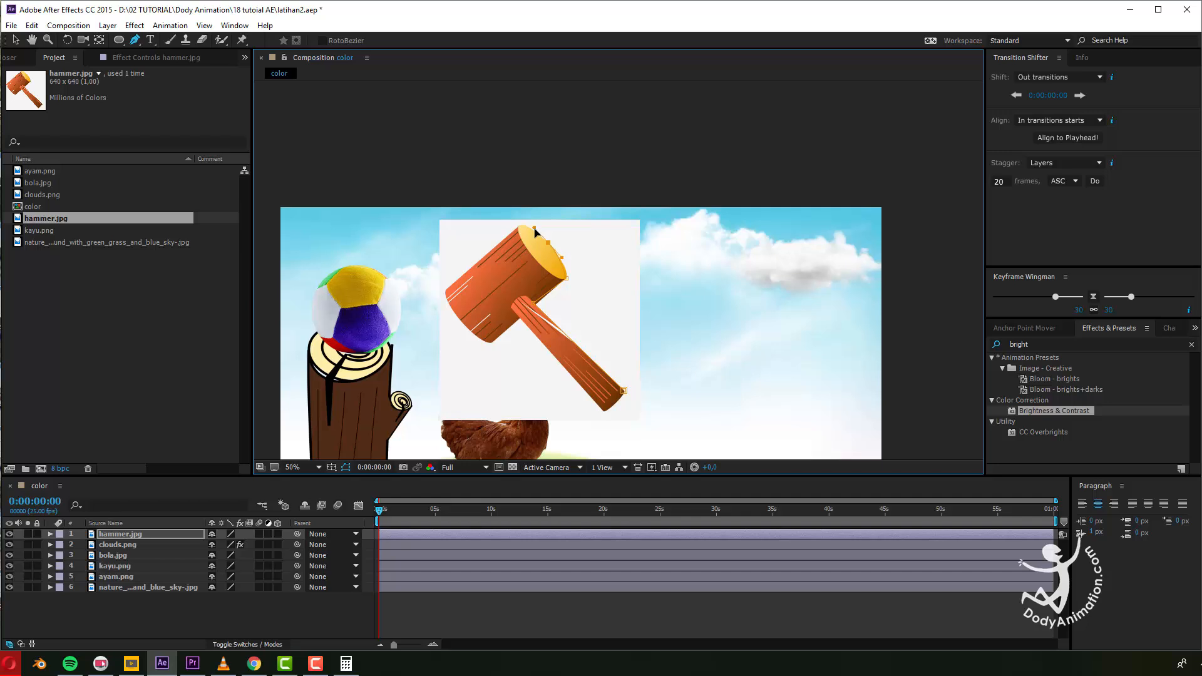
left_click(517, 226)
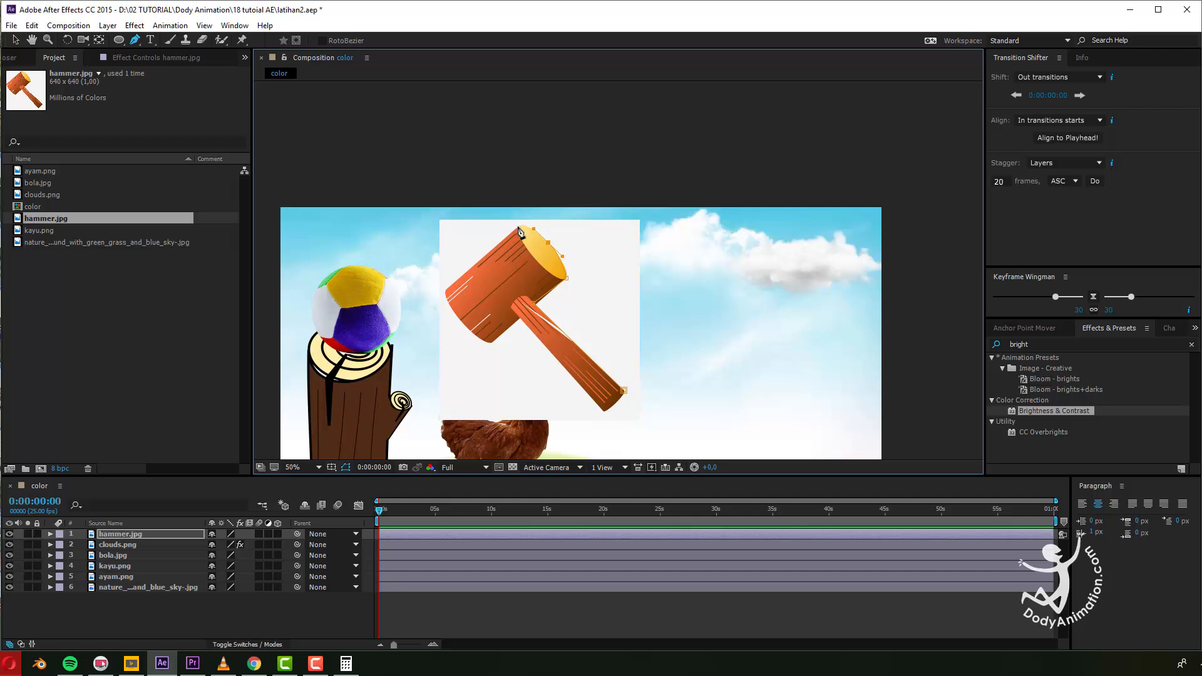
left_click(445, 291)
left_click(470, 335)
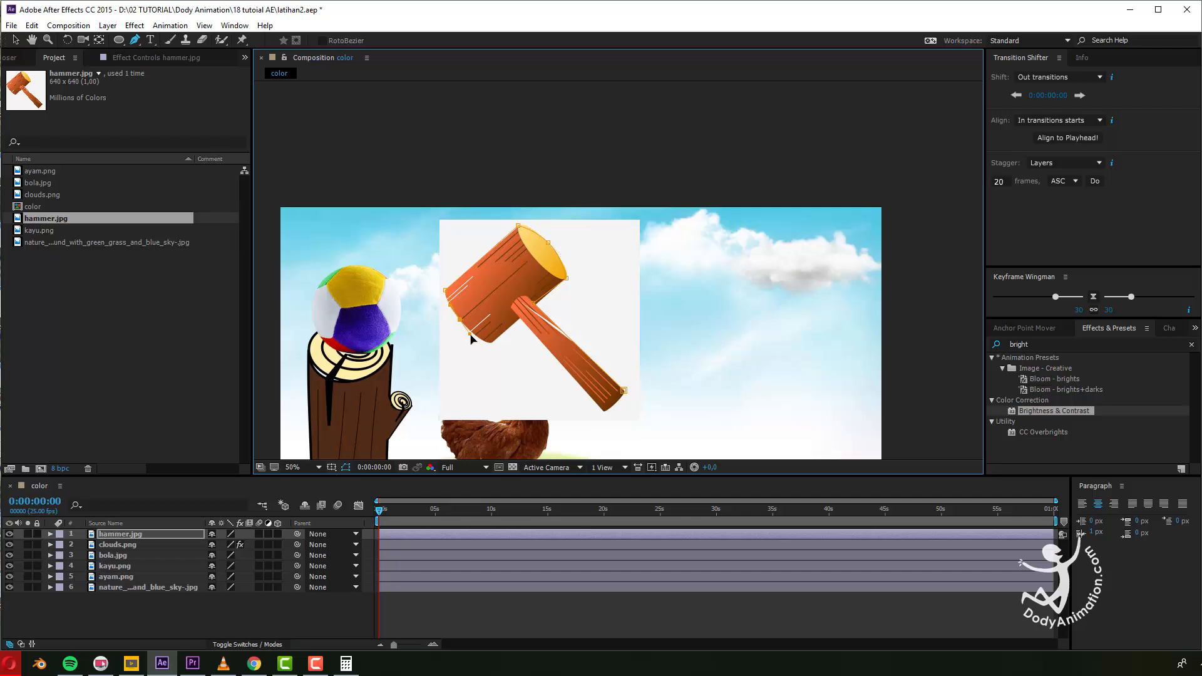
left_click(493, 340)
left_click(520, 319)
left_click(603, 411)
left_click(623, 390)
left_click(15, 40)
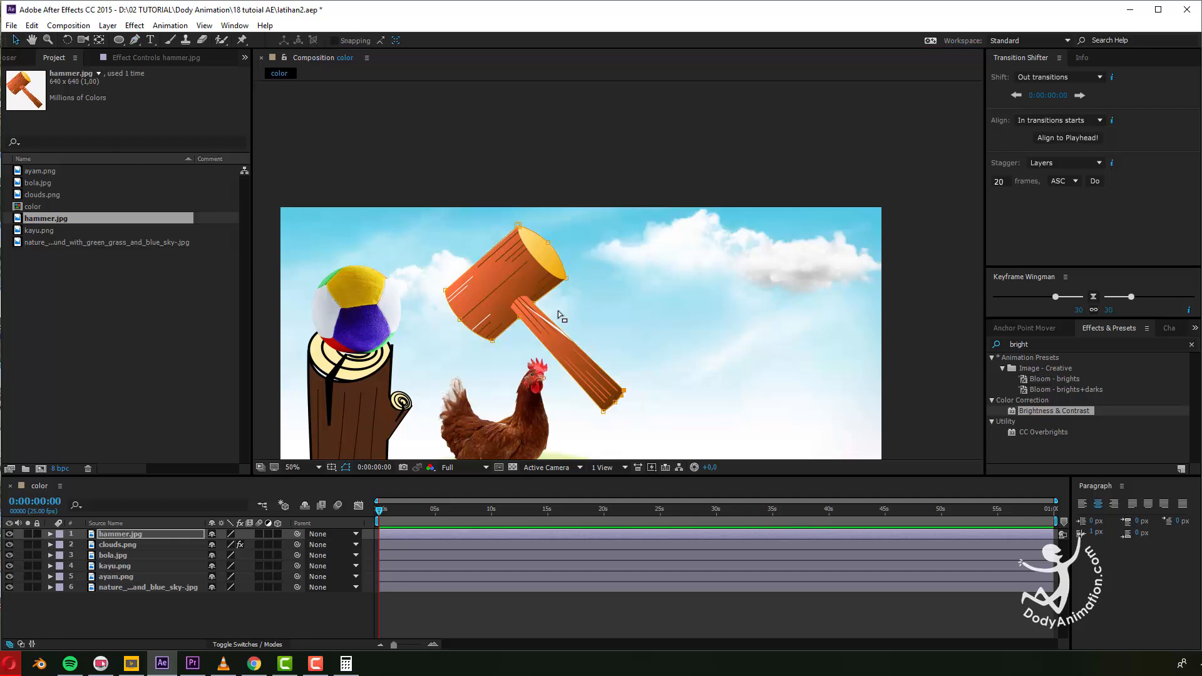
Move the hammer up and left so its head sits beside the ball and its handle ends at the chicken's comb.
key("comma")
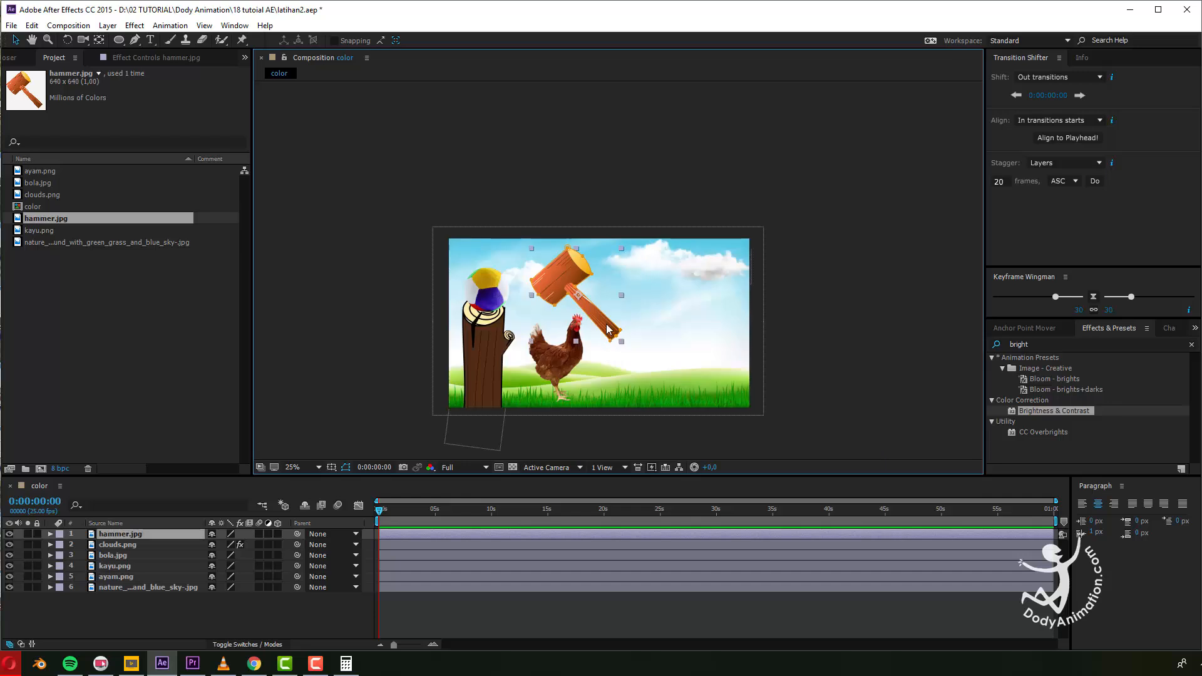
left_click_drag(579, 307, 576, 303)
left_click(591, 318)
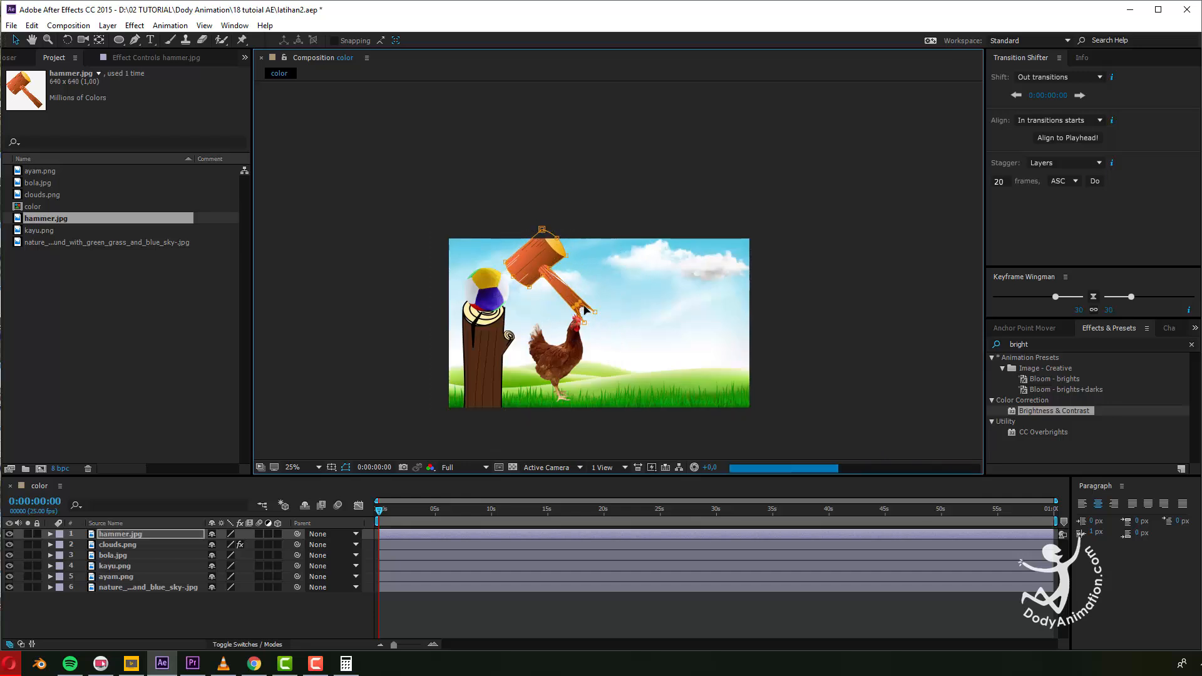
Hide the mask and shape paths in the composition view and scale the hammer down to about half its size.
key("period")
left_click_drag(438, 303, 450, 339)
key("ctrl+z")
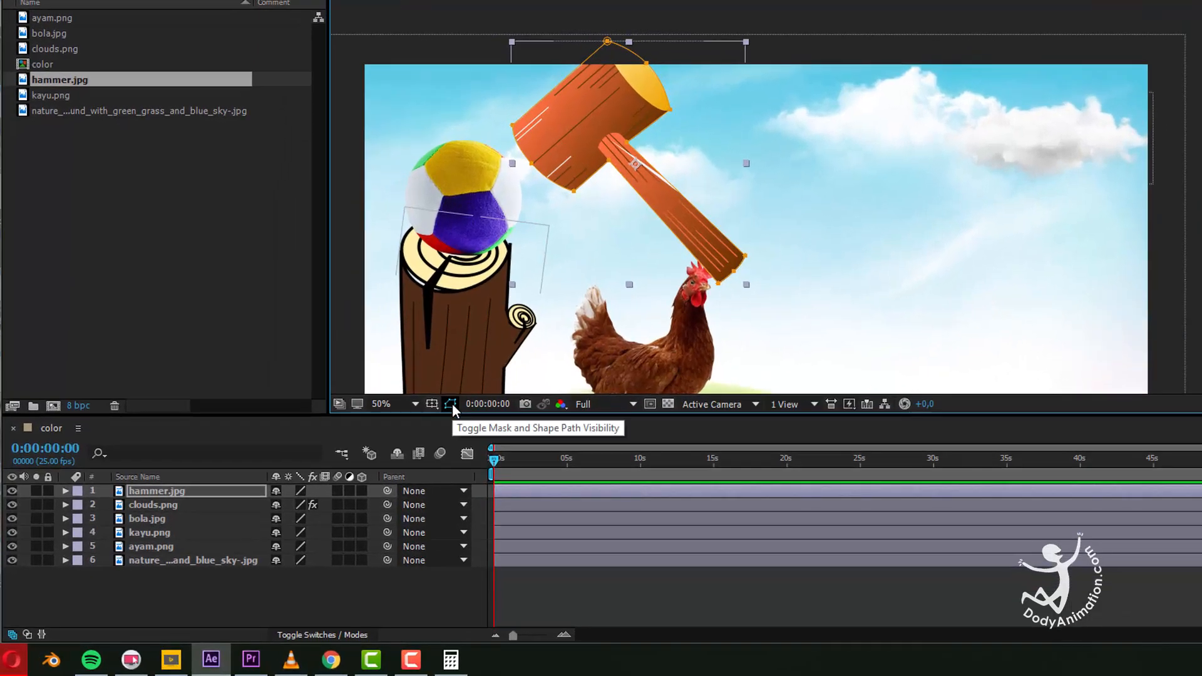
left_click(450, 404)
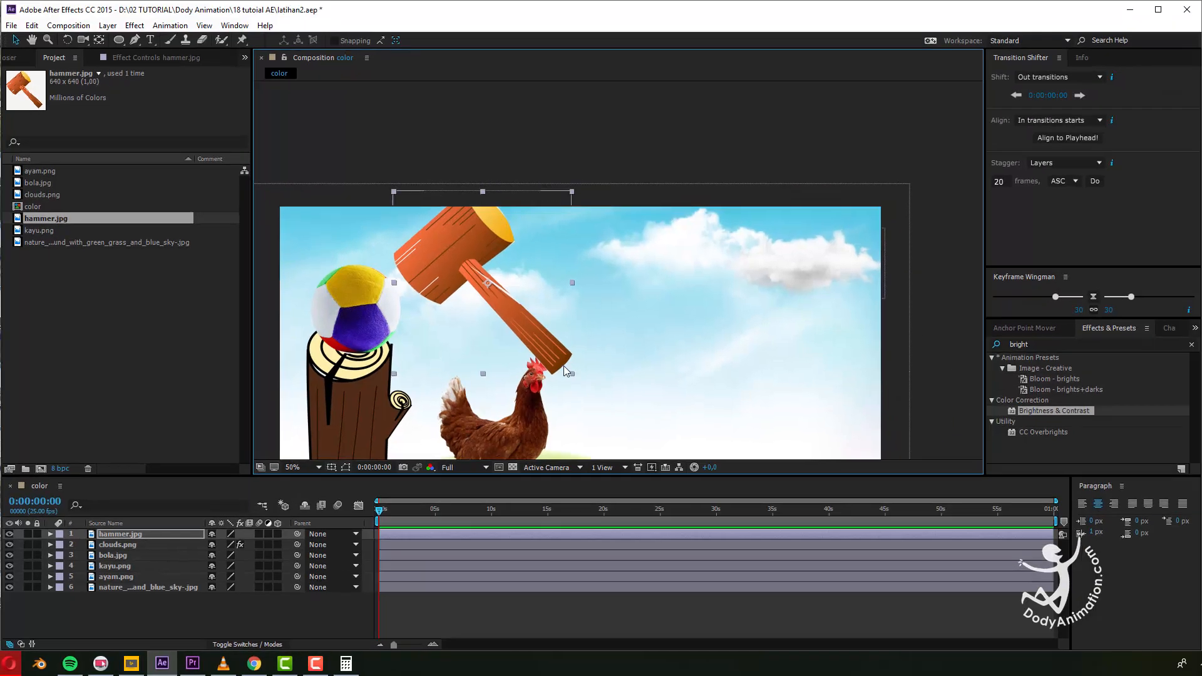
left_click_drag(542, 343, 531, 329)
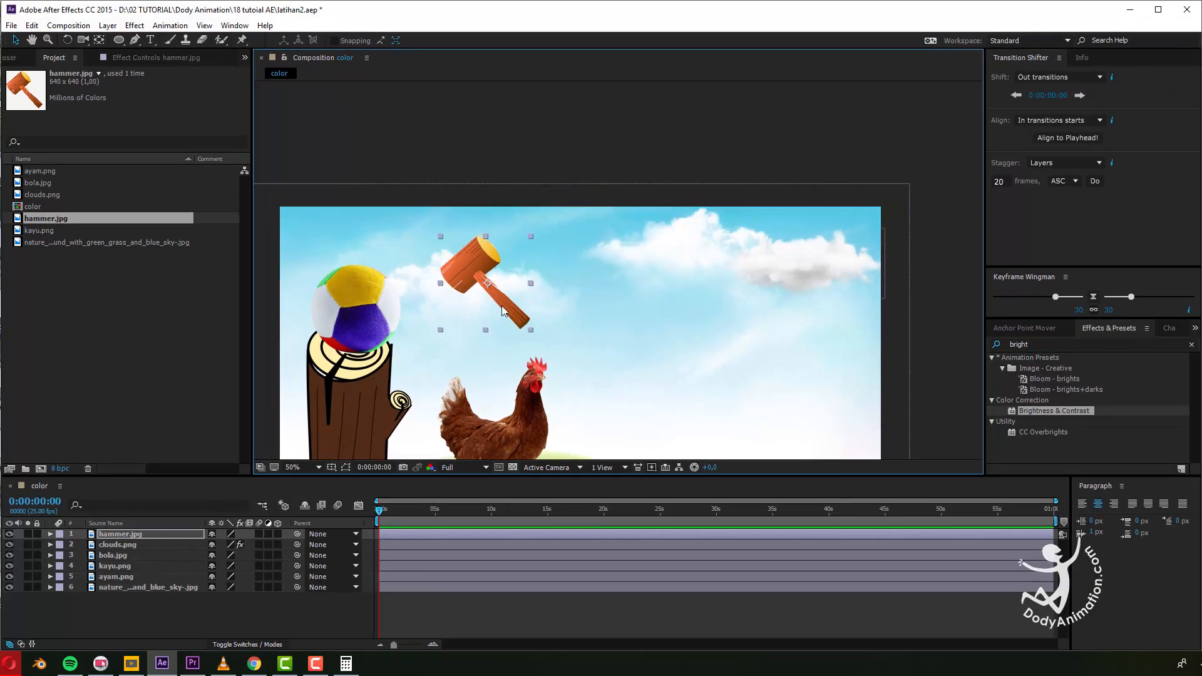
Set the hammer's anchor point at its lower-right corner by the handle's end and rotate the hammer slightly counterclockwise.
left_click(1030, 329)
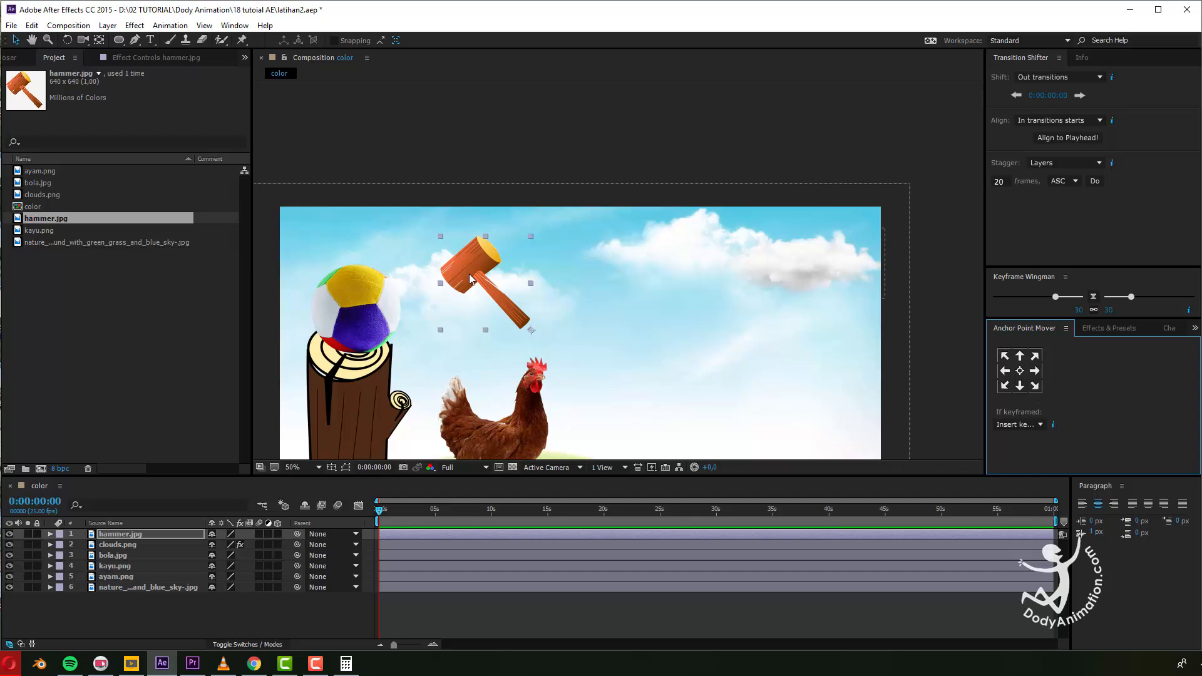
key("w")
left_click_drag(465, 267, 501, 254)
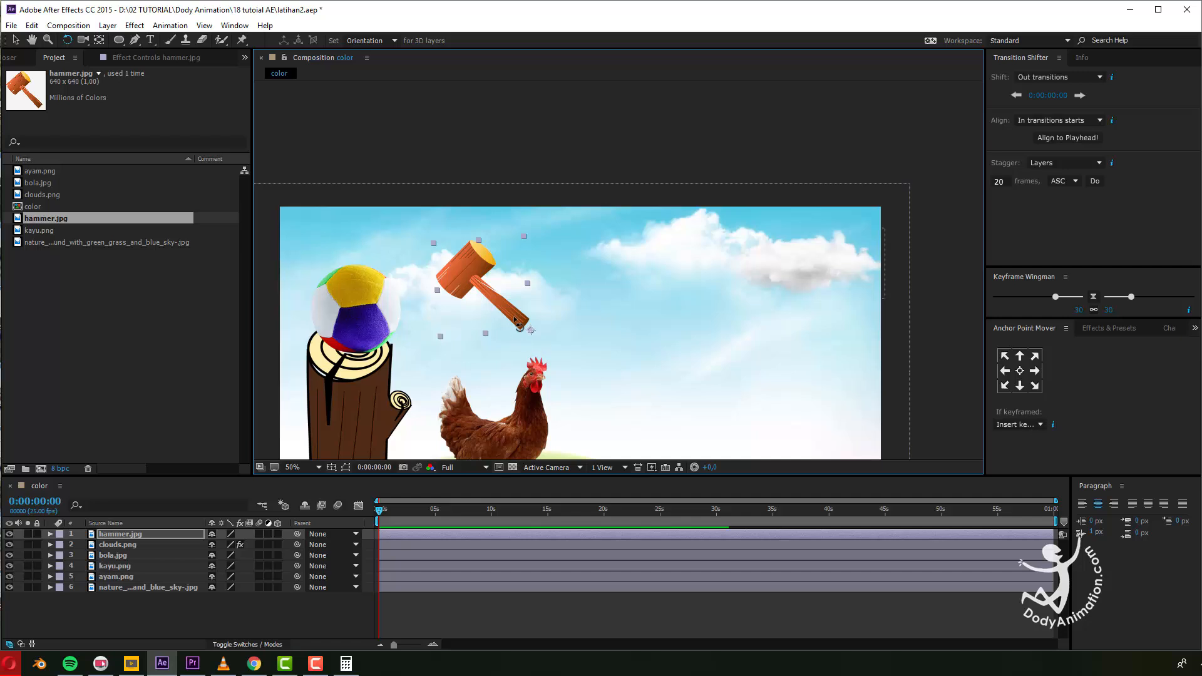
Adjust the hammer's anchor point onto the handle's tip and move the hammer above the ball.
left_click(99, 39)
left_click_drag(531, 329, 383, 249)
key("v")
key("comma")
key("period")
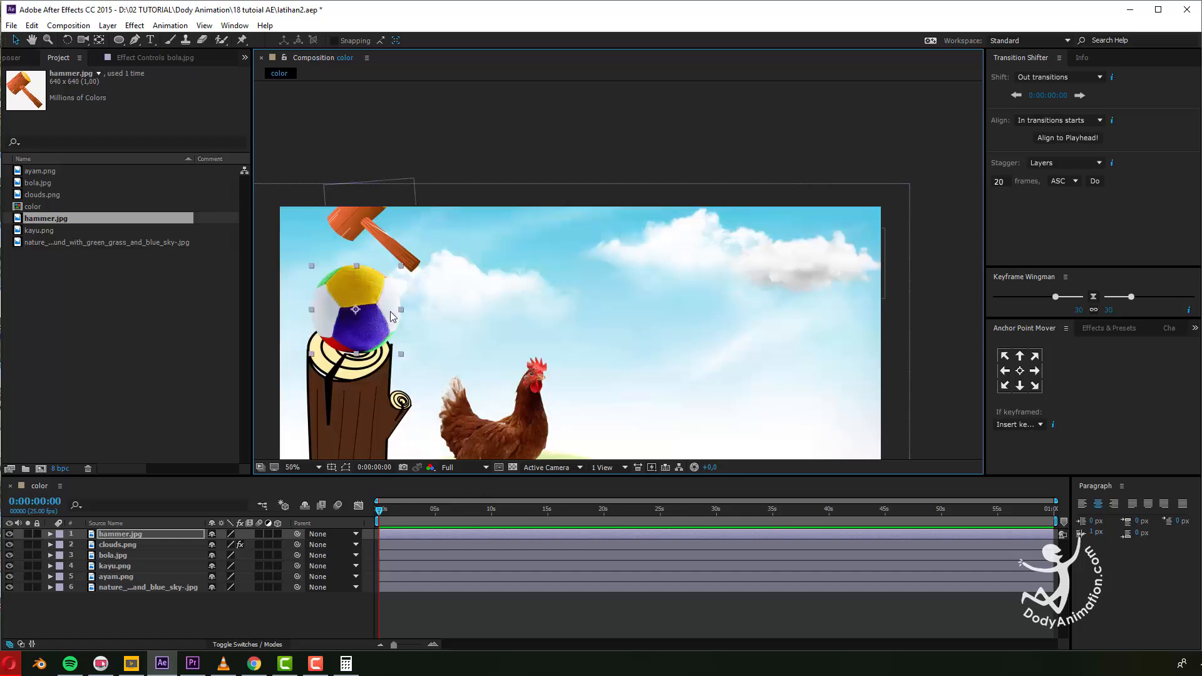
Scale the ball down slightly and lower the log, reseating the ball on the log's top.
left_click(389, 311)
left_click_drag(400, 354, 359, 325)
left_click_drag(330, 403, 331, 427)
left_click_drag(355, 317, 355, 334)
Lower the hammer and rotate it counterclockwise so its handle is nearly horizontal, with its head just above the ball.
left_click_drag(381, 238, 372, 268)
left_click(66, 40)
left_click(13, 41)
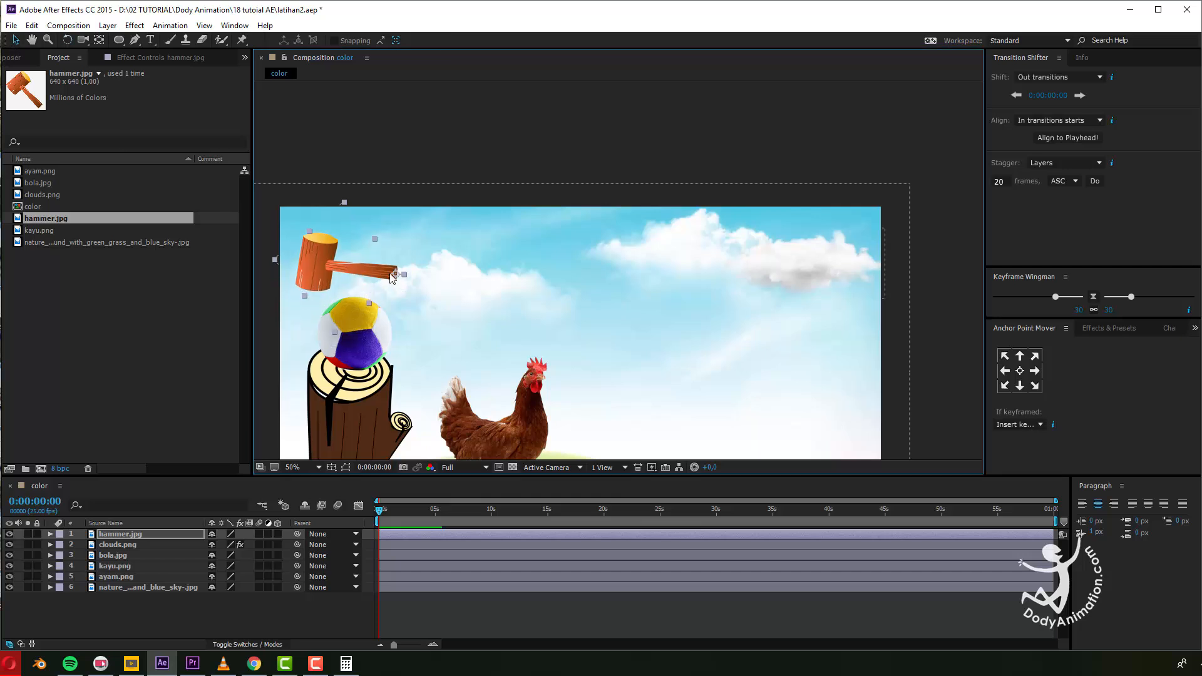
Examine the arranged scene at several magnifications, bringing the full frame into view at 50%.
left_click_drag(563, 379, 588, 286)
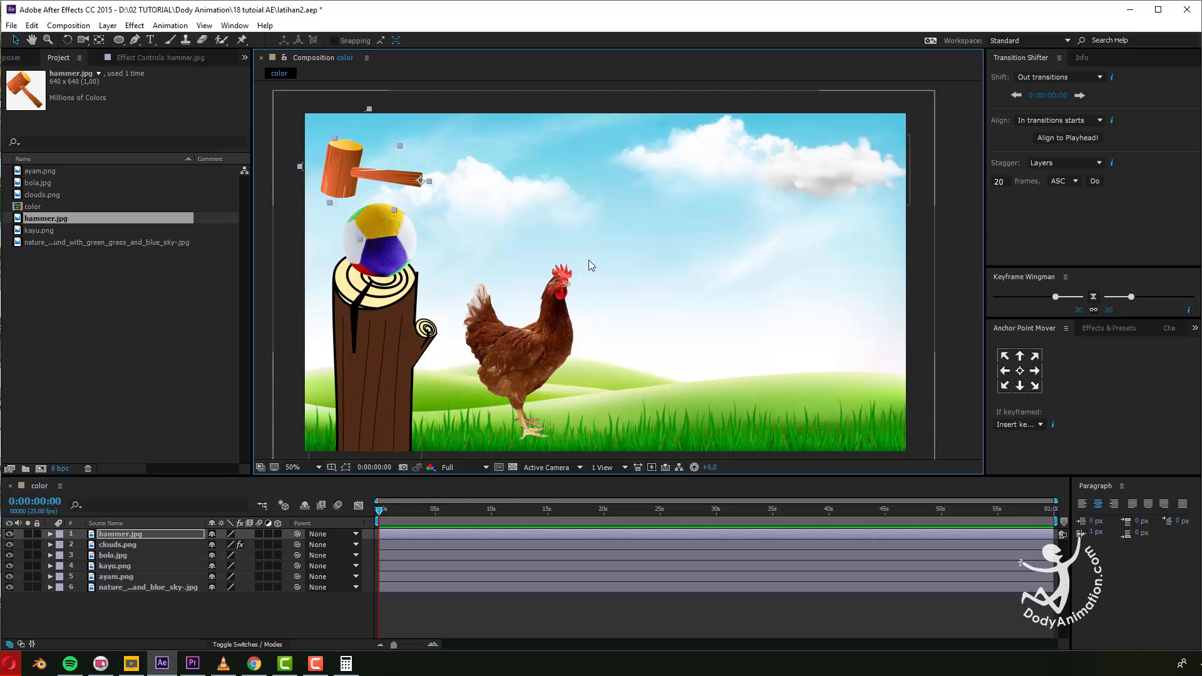
scroll(590, 265, "down", 3)
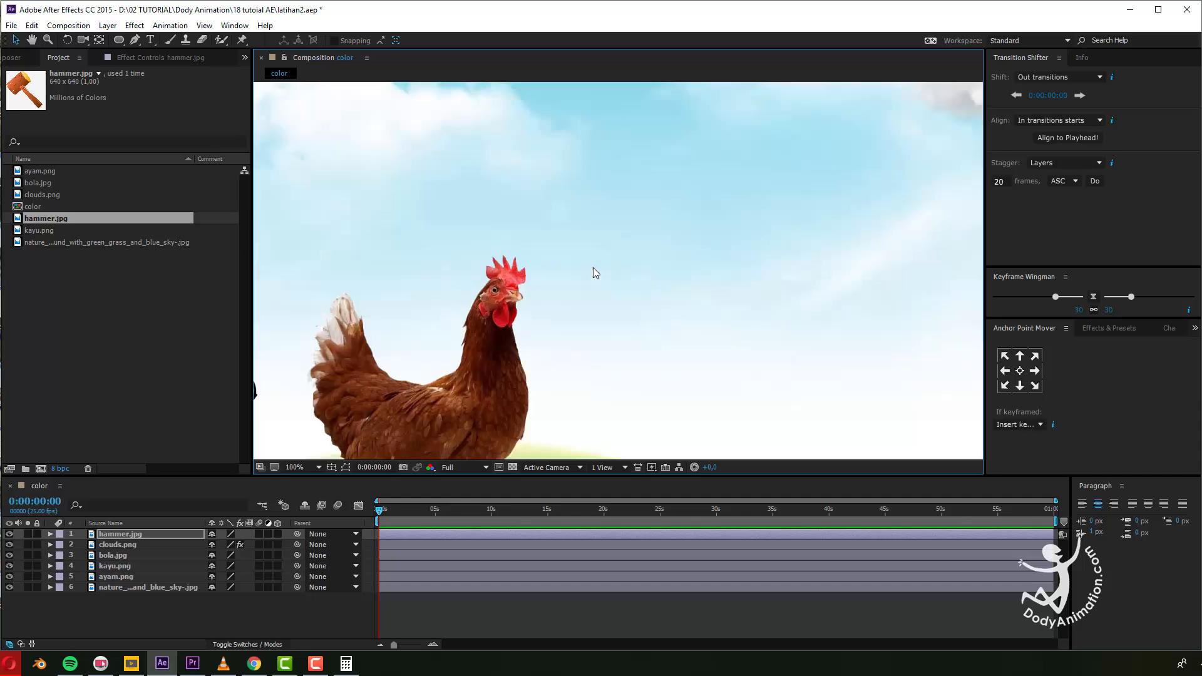
scroll(594, 268, "up", 2)
scroll(593, 268, "down", 2)
scroll(594, 268, "up", 3)
scroll(593, 268, "down", 3)
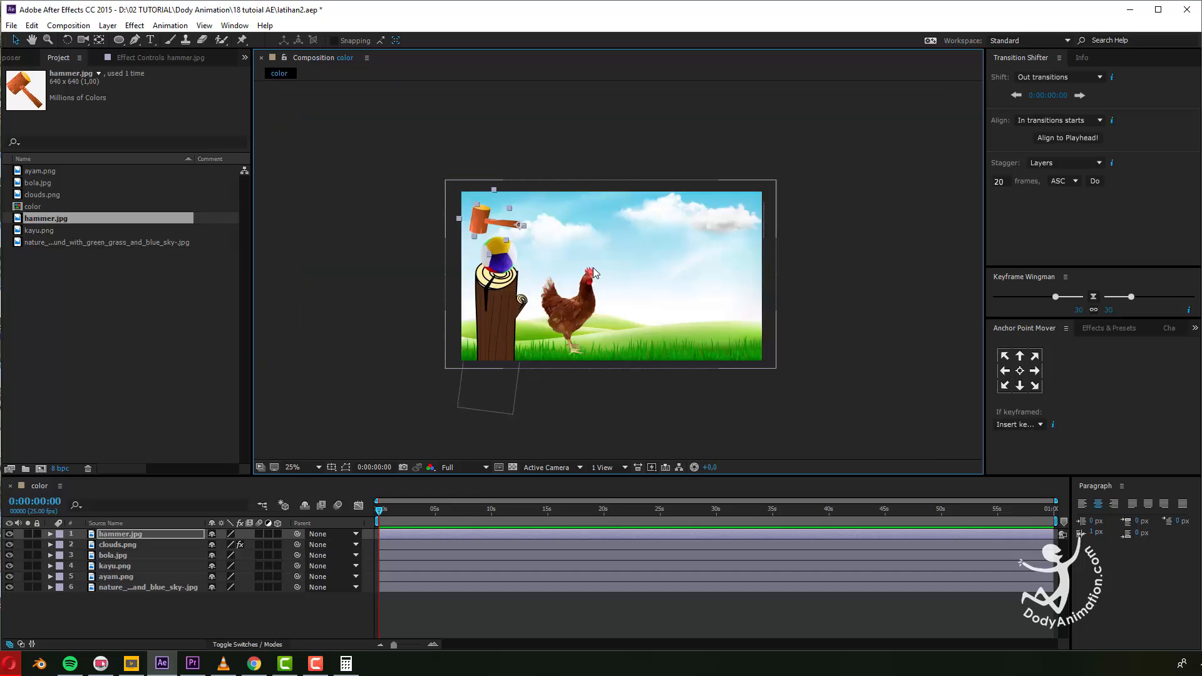
scroll(592, 272, "up", 1)
key("h")
mouse_move(598, 276)
left_mouse_down()
mouse_move(569, 212)
mouse_move(589, 284)
mouse_move(615, 253)
mouse_move(612, 263)
left_mouse_up()
key("v")
scroll(612, 262, "down", 1)
scroll(616, 264, "up", 1)
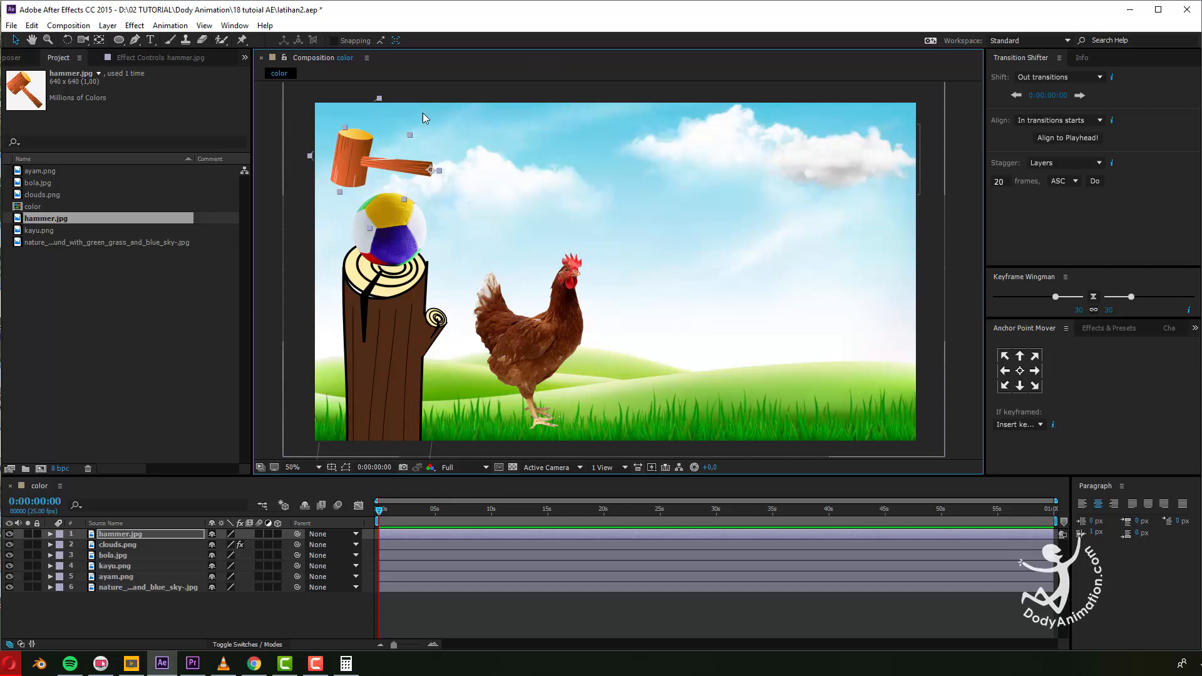
Check the scene layout using the Hand and Zoom tools, frame the complete composition at 50%, and deselect the hammer.
left_click(35, 40)
mouse_move(638, 257)
left_mouse_down()
mouse_move(652, 260)
mouse_move(620, 251)
left_mouse_up()
left_click(47, 39)
left_click(605, 257)
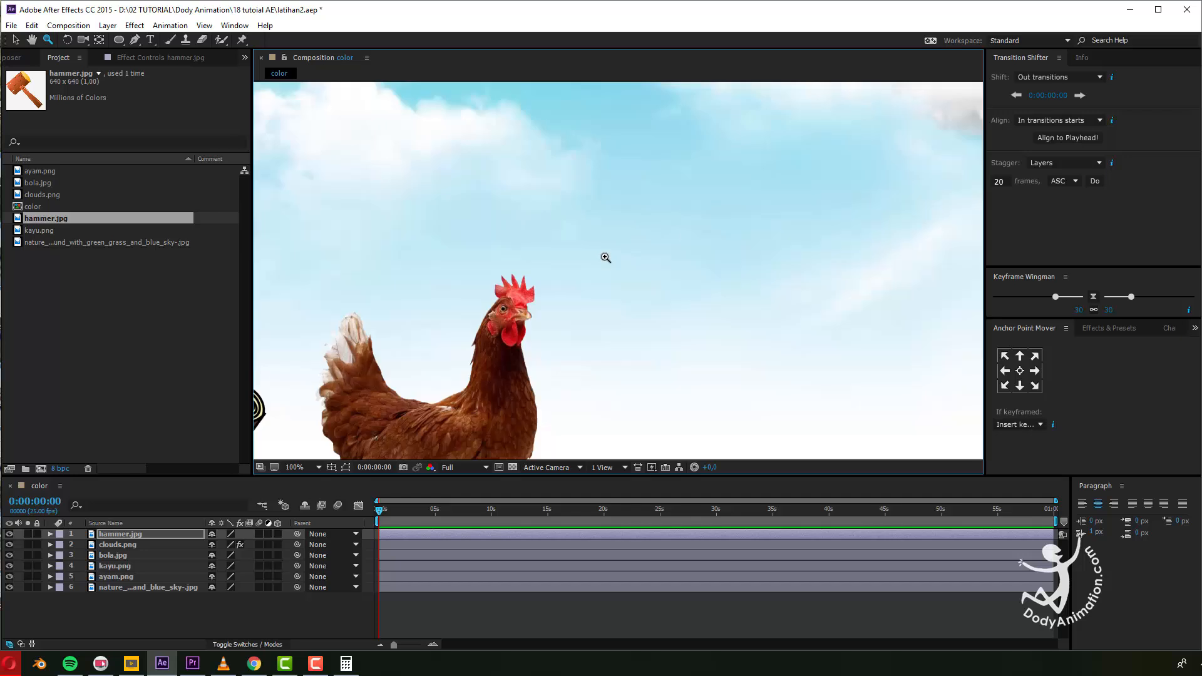
left_click(606, 256, "alt")
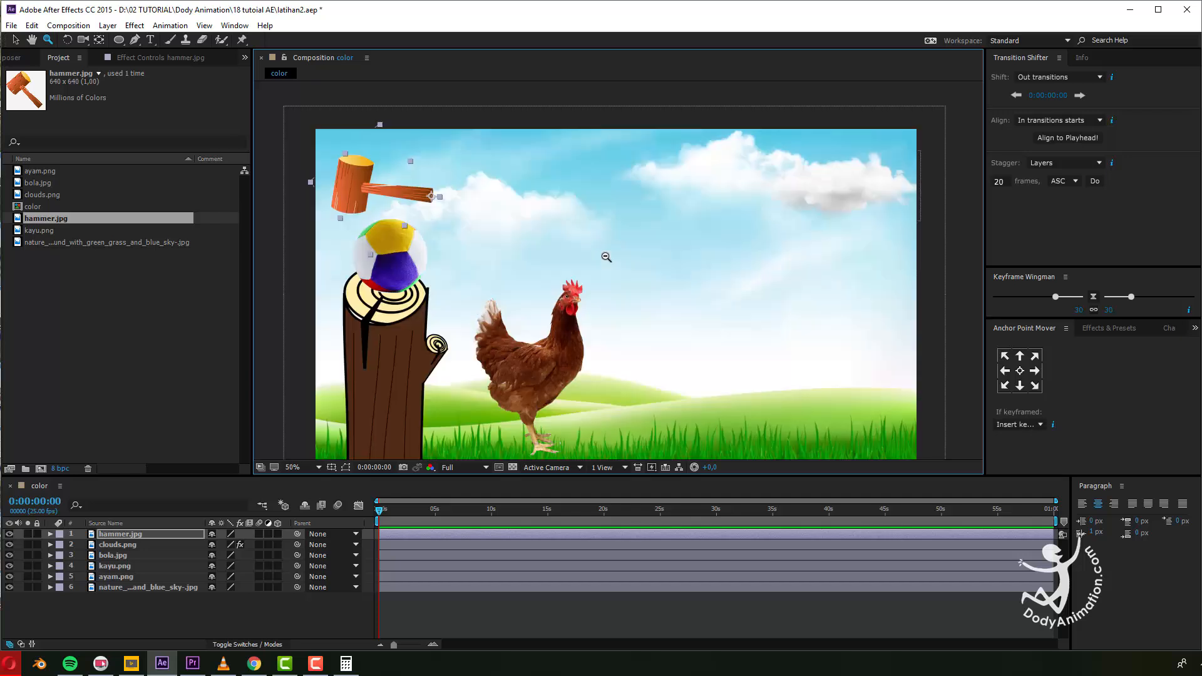
left_click(516, 246, "alt")
left_click(590, 242)
key("h")
left_click_drag(640, 286, 488, 193)
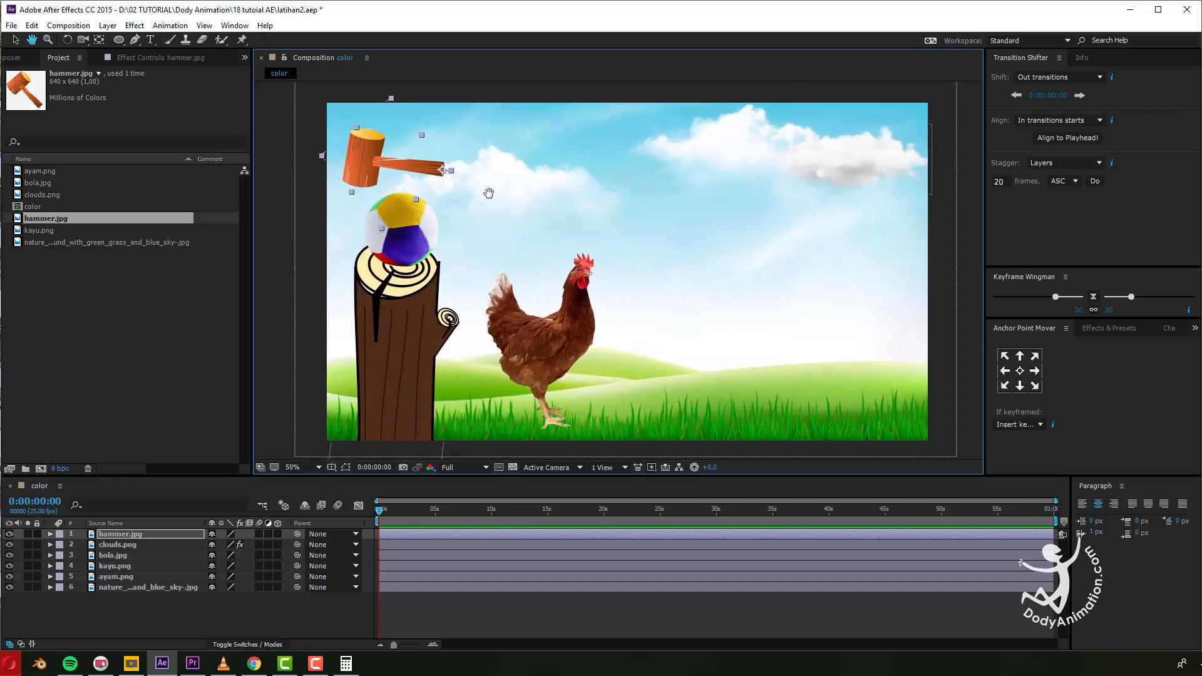
left_click(14, 42)
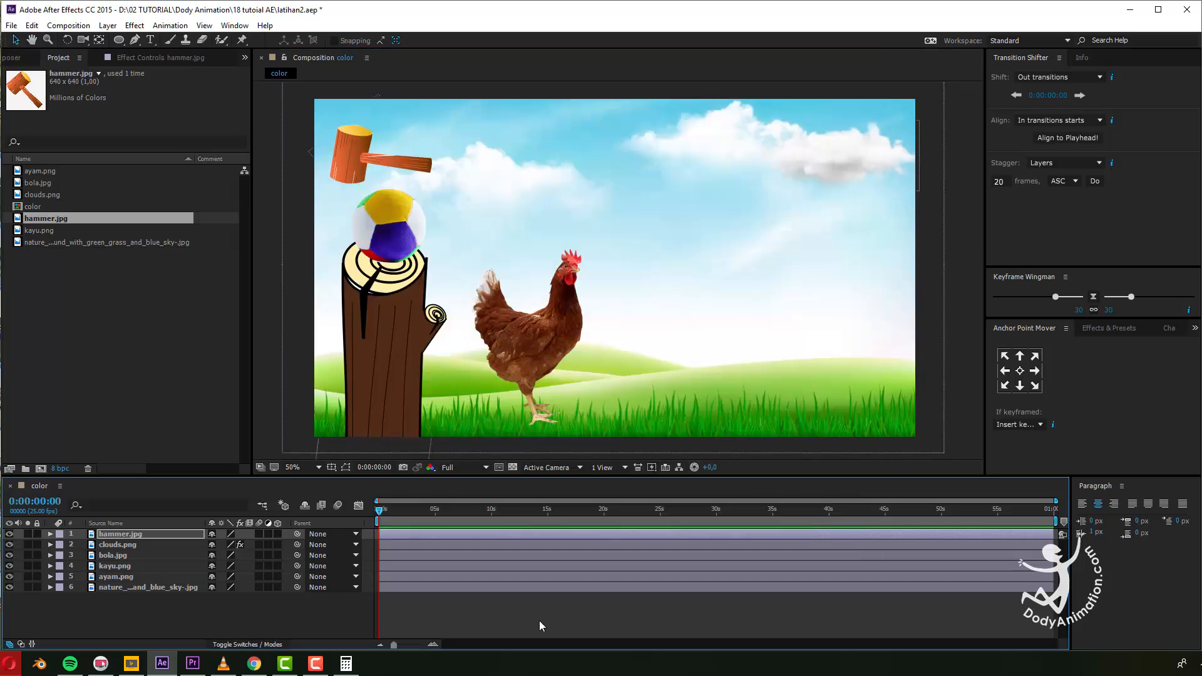
left_click(539, 621)
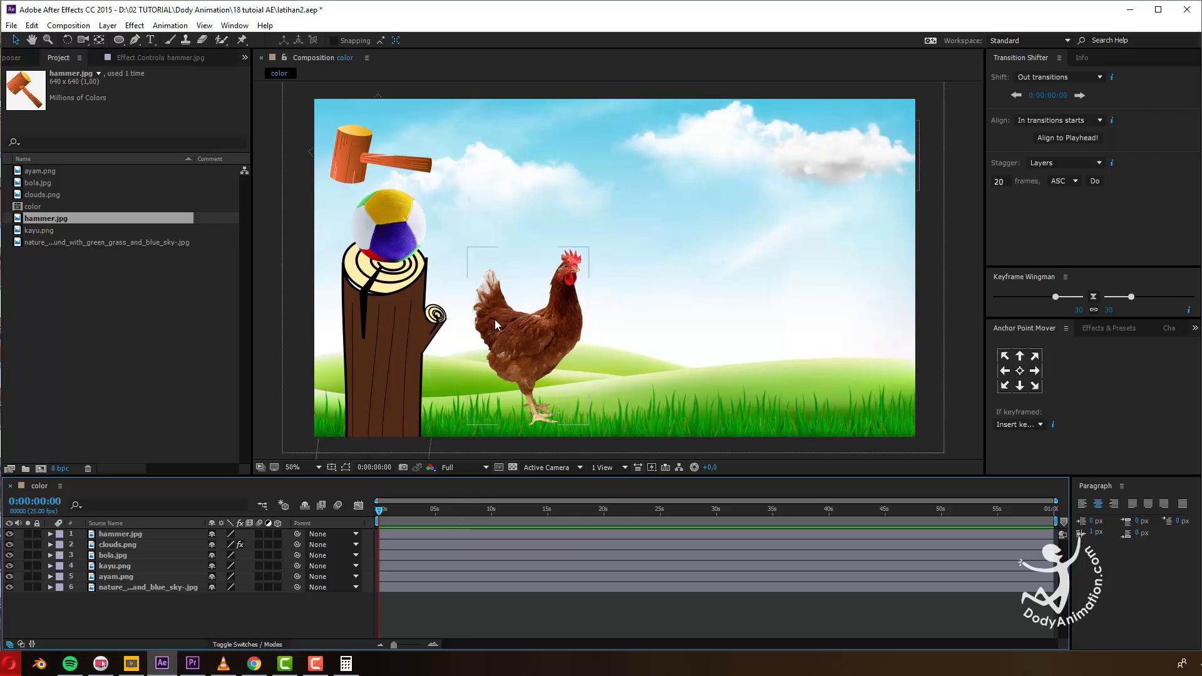
Hide the hammer and ball layers and move the bola.jpg layer above clouds.png in the layer order.
left_click(107, 535)
left_click(10, 536)
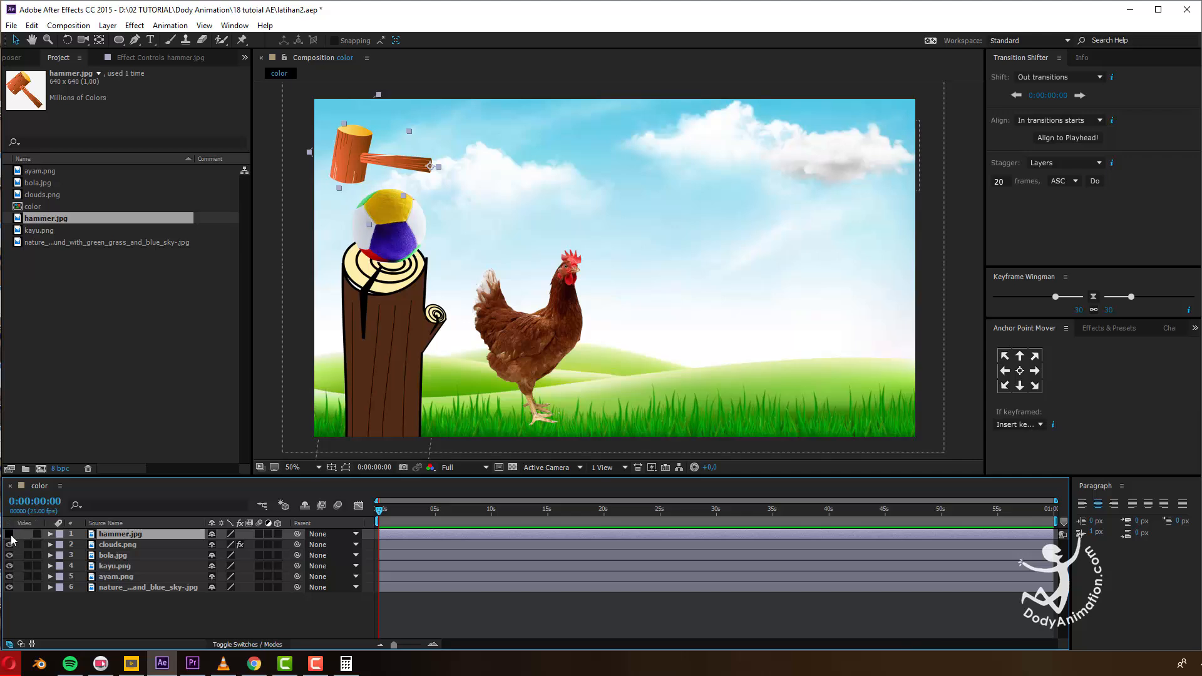
left_click(9, 545)
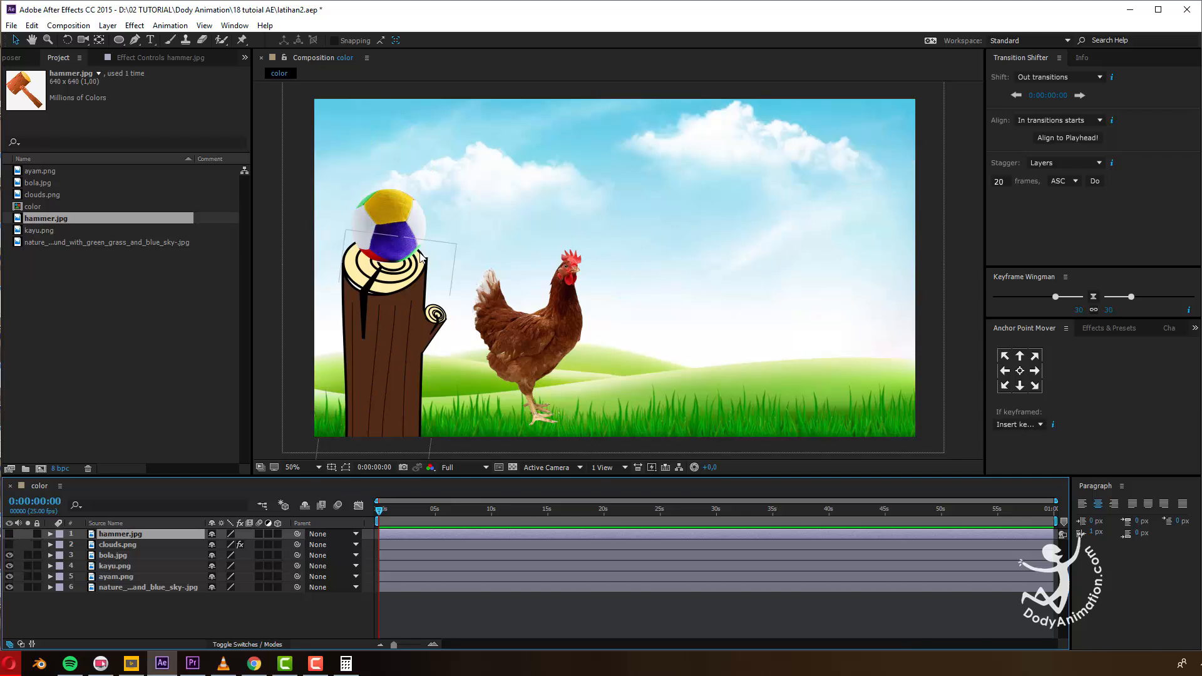
left_click(9, 545)
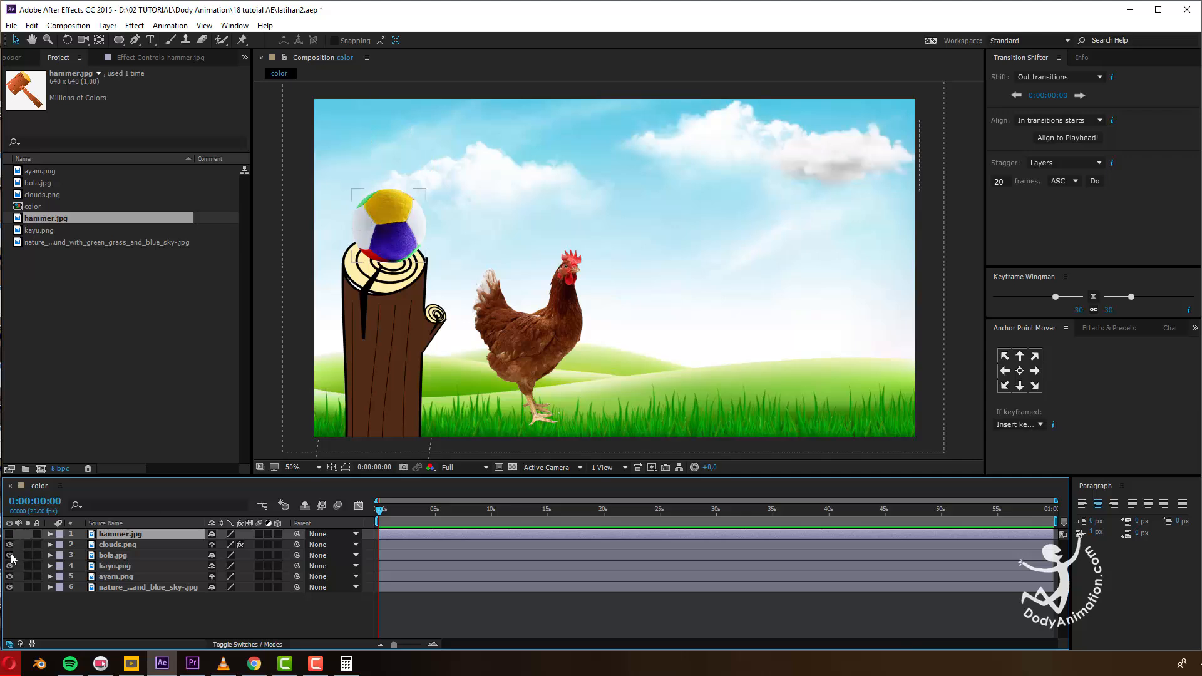
left_click(9, 556)
left_click_drag(114, 555, 141, 537)
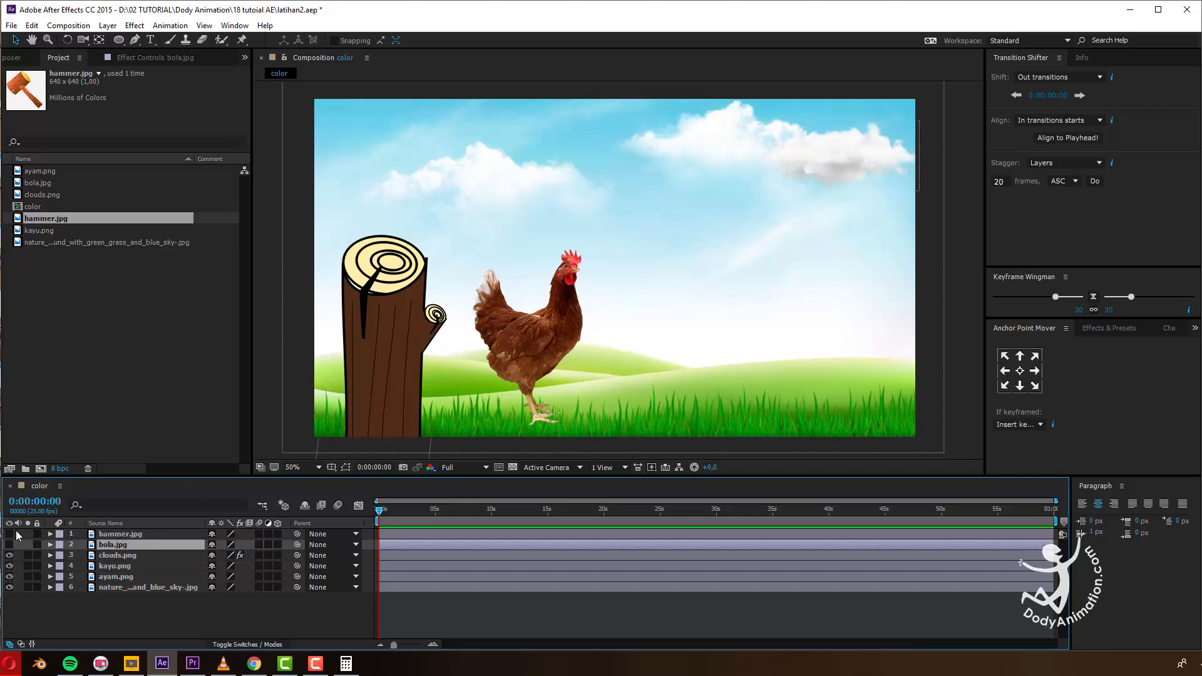
Move the chicken straight down until it is completely below the composition frame.
left_click(563, 348)
key("space")
left_click_drag(577, 361, 554, 485)
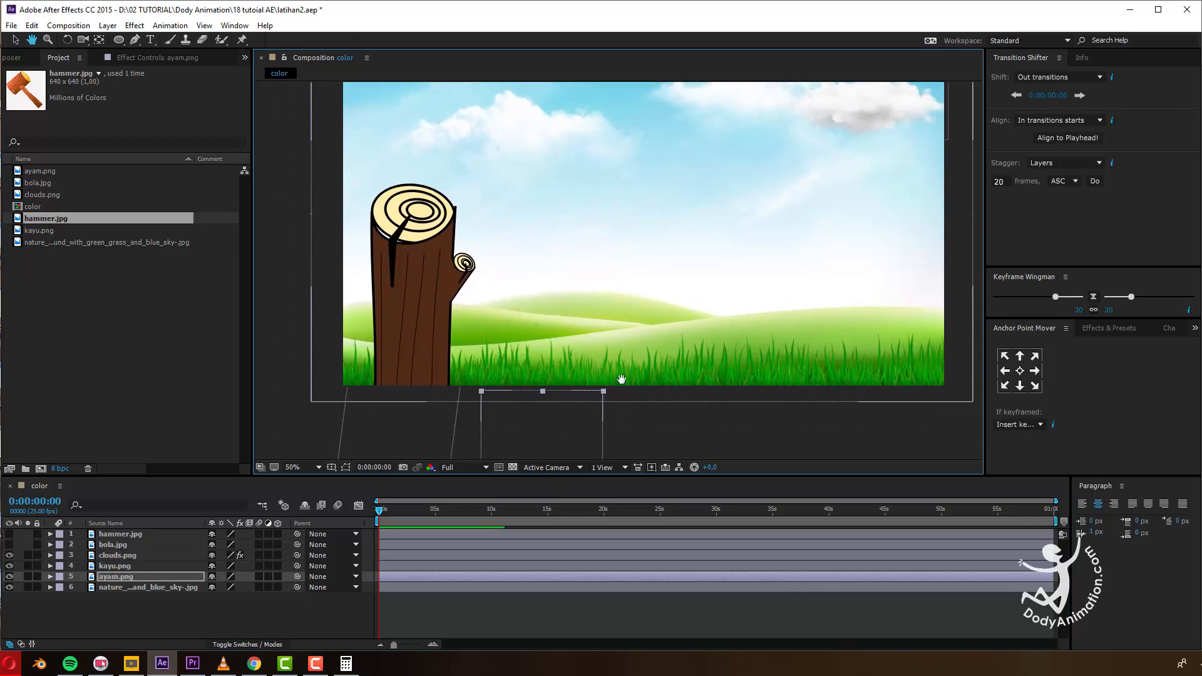
scroll(569, 425, "down", 1)
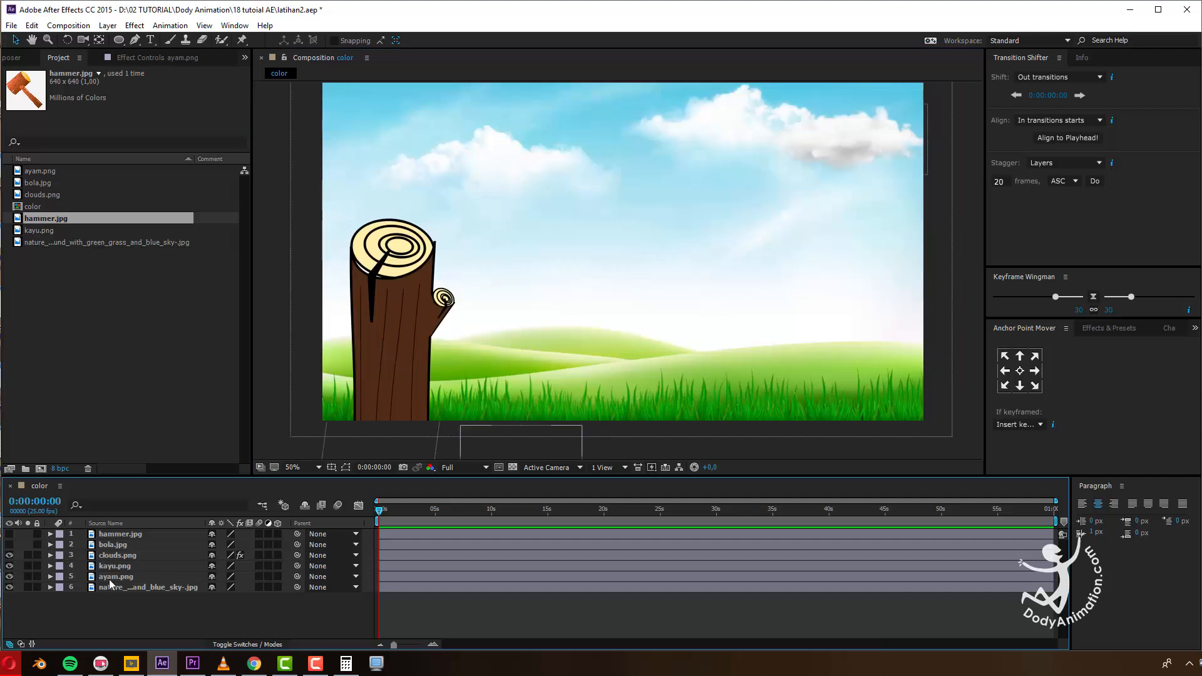
Add a Position keyframe to the ayam.png layer at 0:00:00:00 with the chicken below the frame.
left_click(106, 577)
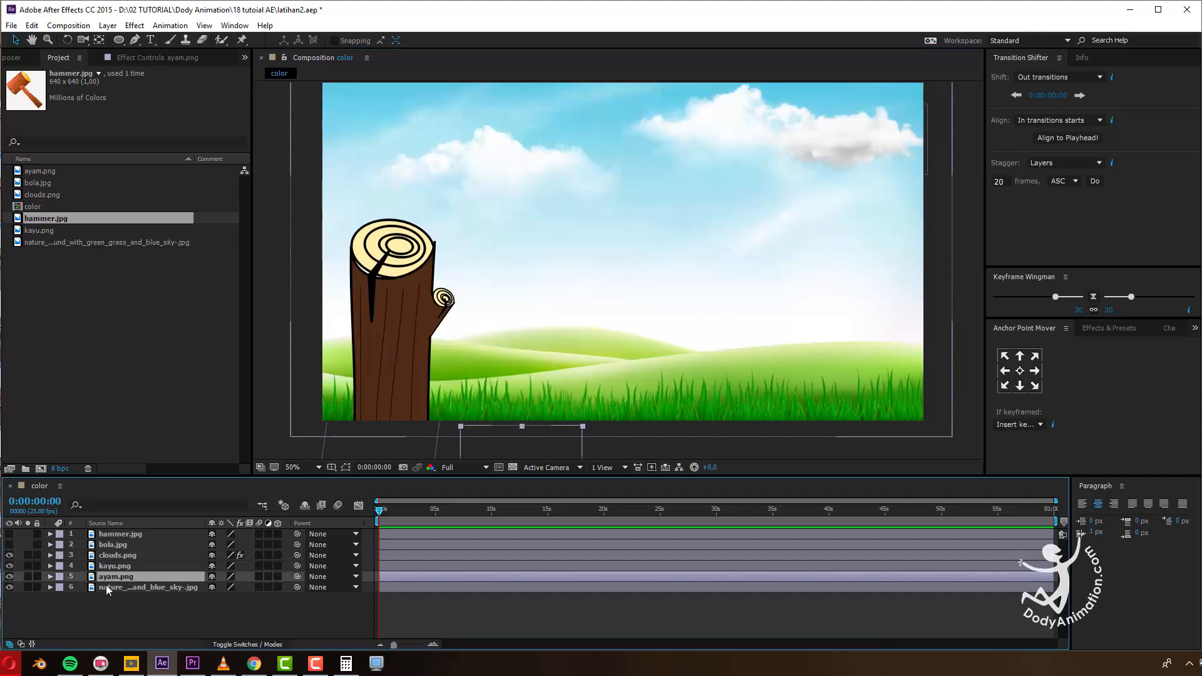
key("p")
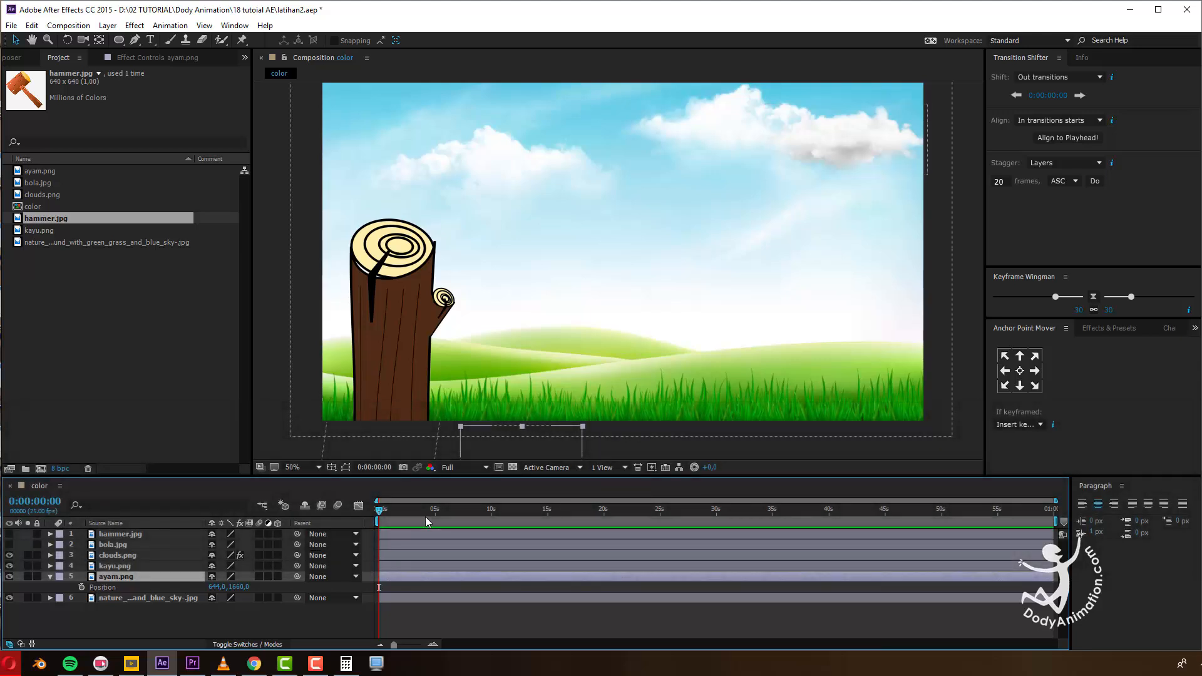
left_click(377, 515)
left_click(81, 587)
left_click(249, 621)
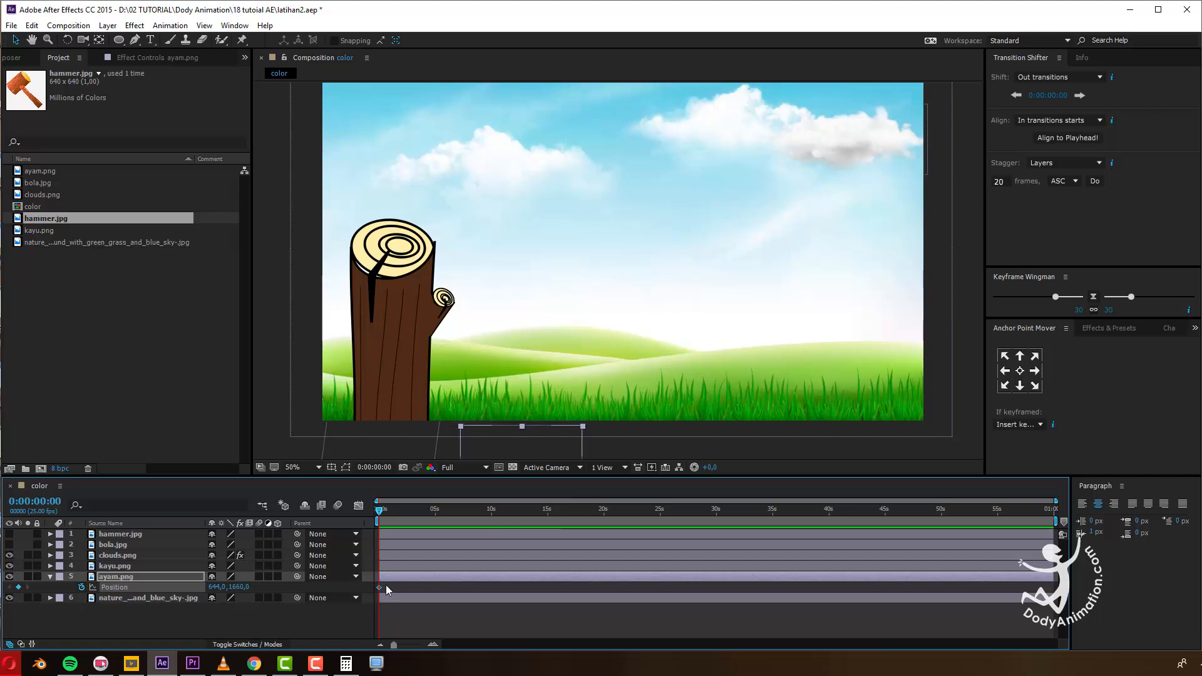
left_click_drag(593, 385, 595, 311)
left_click_drag(479, 398, 487, 360)
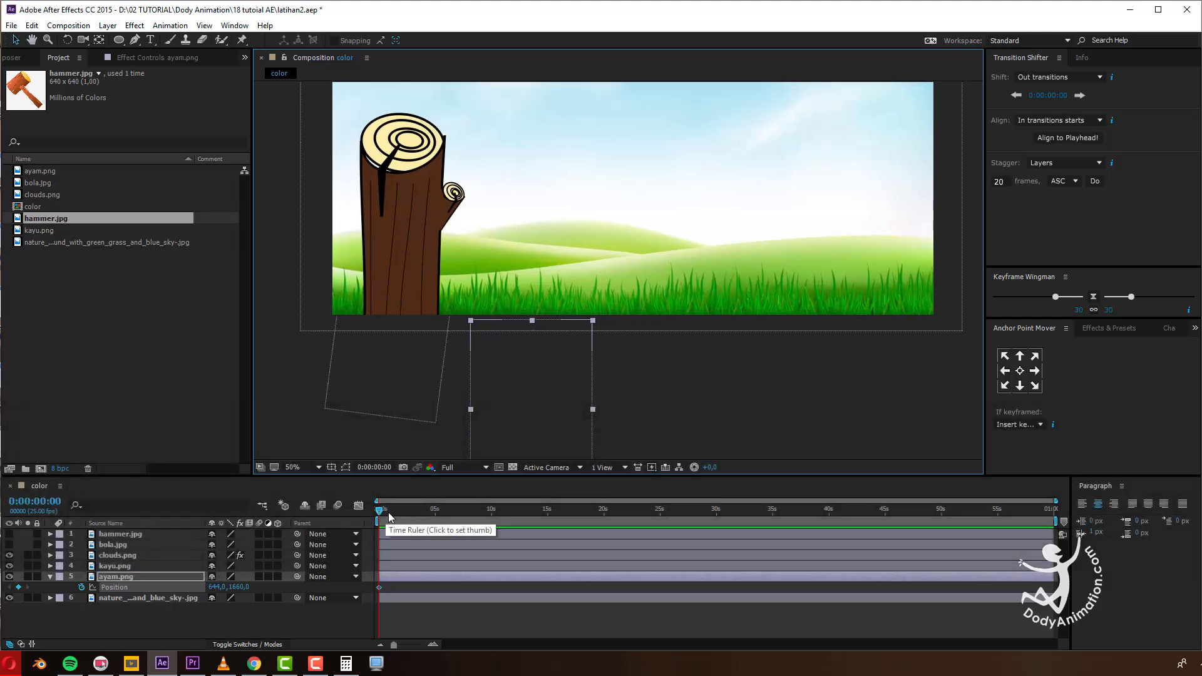
Keyframe the chicken's Position at 644, 986 at 0:00:00:10 and slightly lower at 644, 1056 at 0:00:00:20.
key("ctrl")
key("shift")
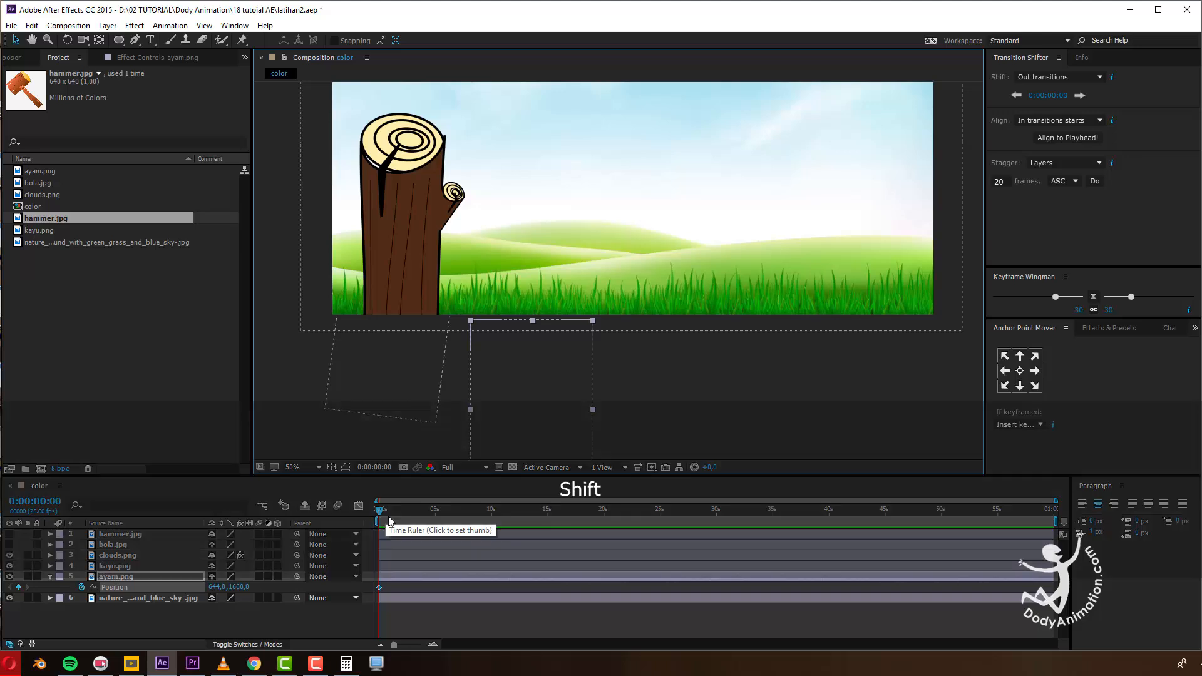
key("ctrl+shift+Right")
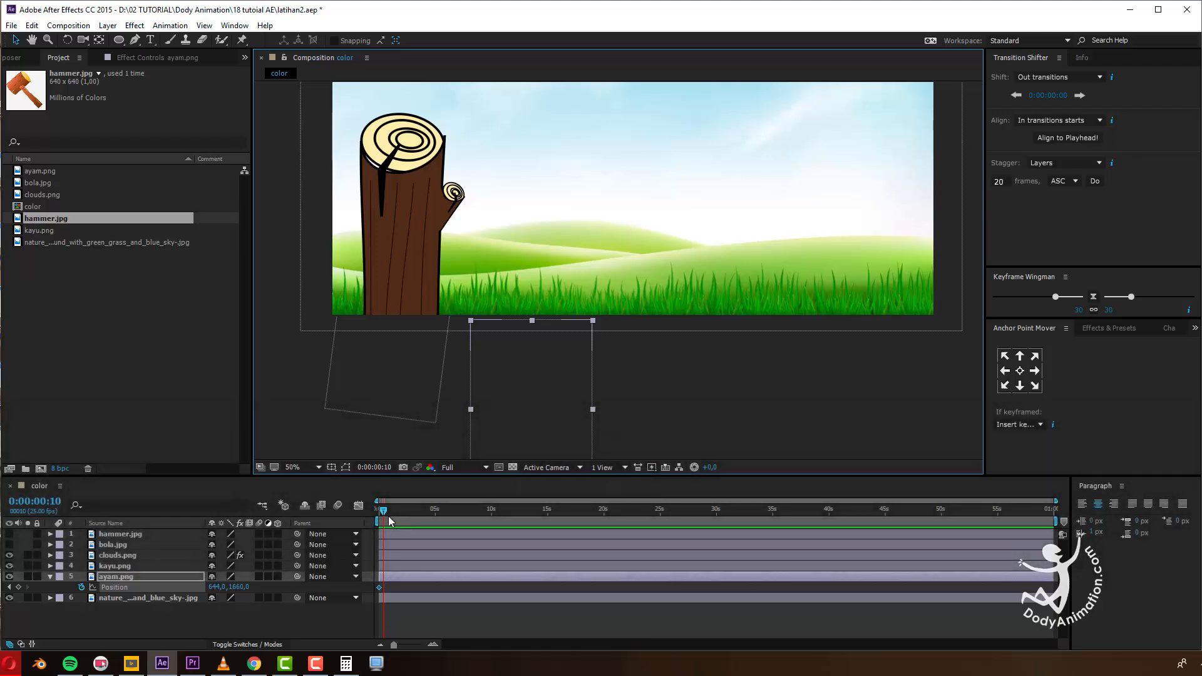
left_click_drag(553, 405, 564, 184)
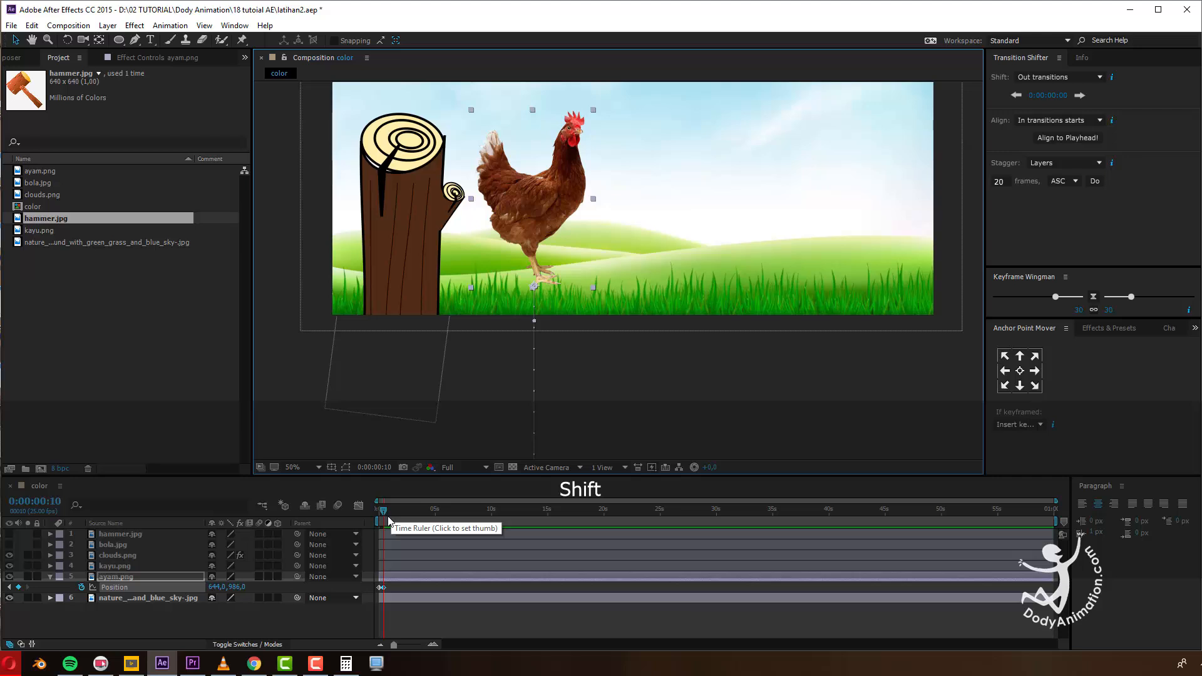
key("ctrl+shift+Right")
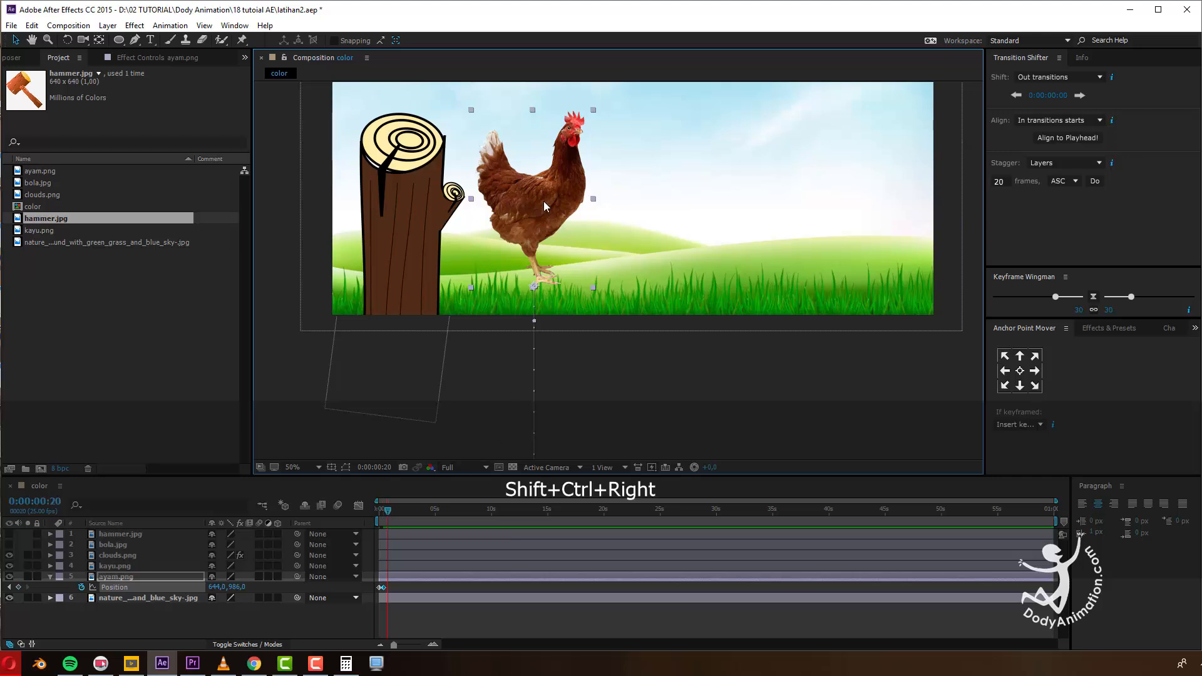
left_click_drag(542, 205, 544, 227)
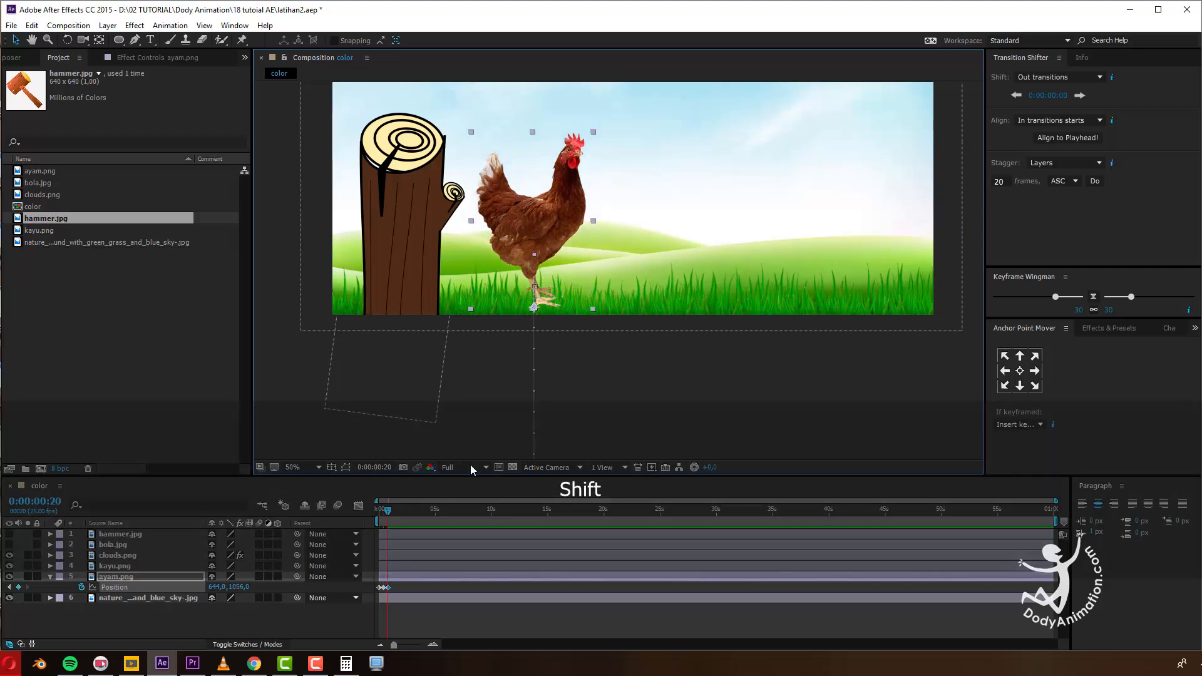
Preview the chicken's Position animation from the start of the composition.
left_click_drag(387, 517, 379, 517)
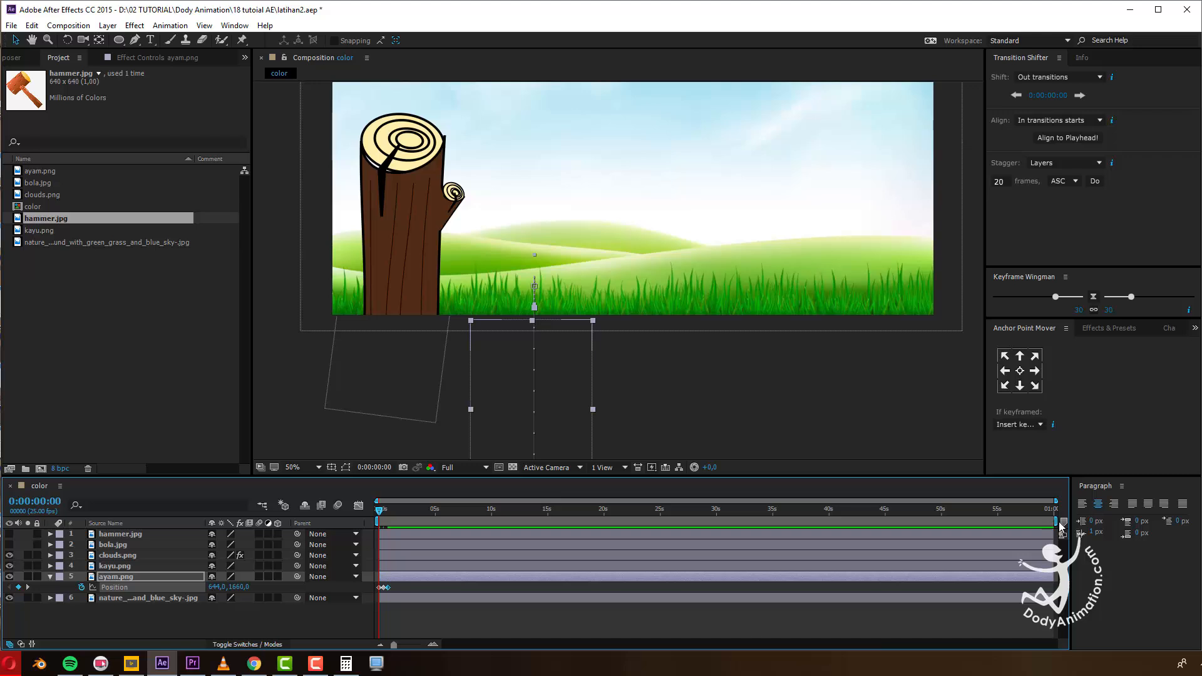
left_click_drag(1055, 502, 759, 510)
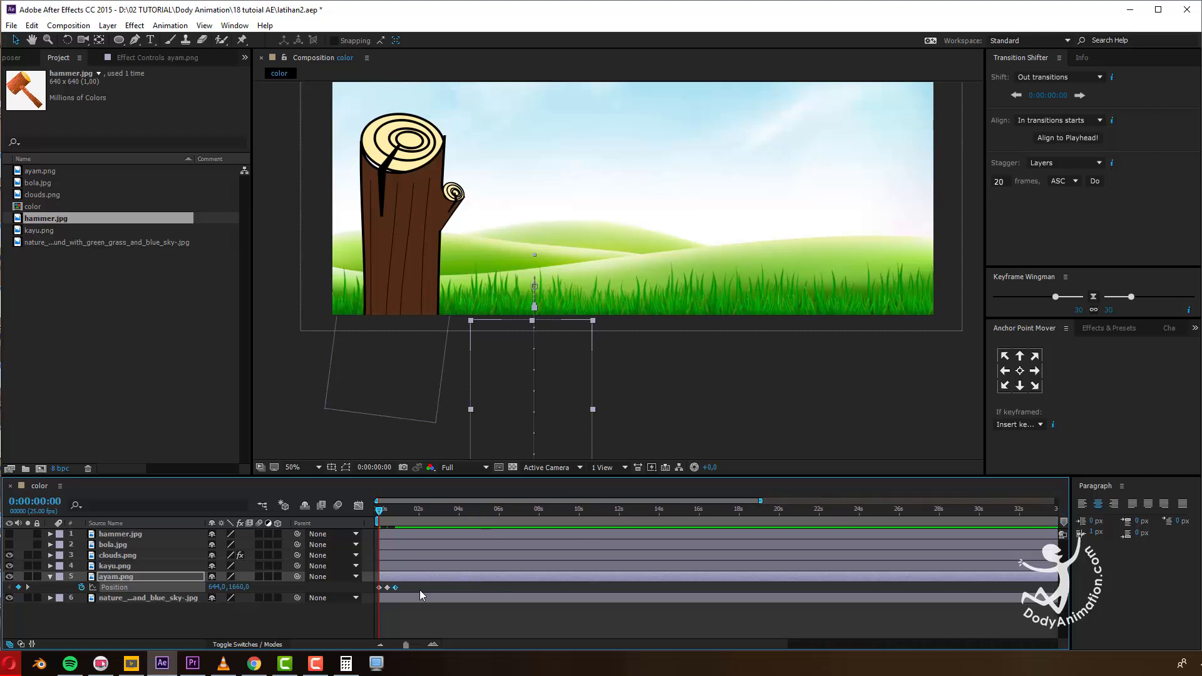
left_click_drag(760, 506, 682, 507)
left_click(422, 610)
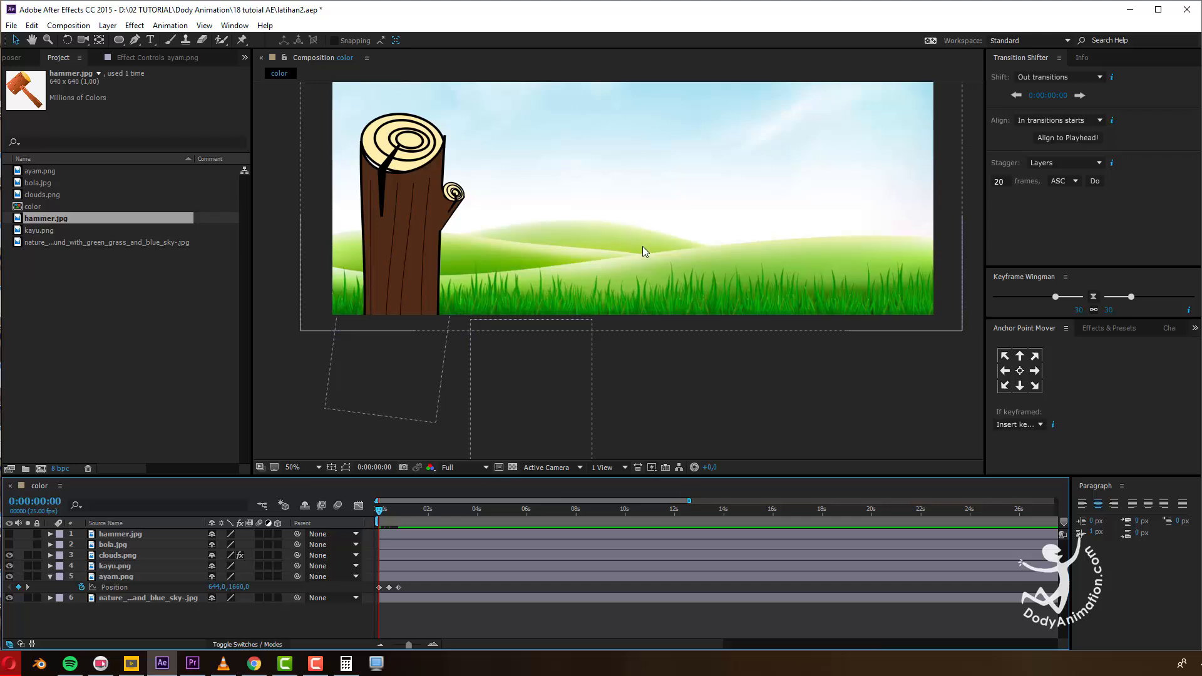
key("space")
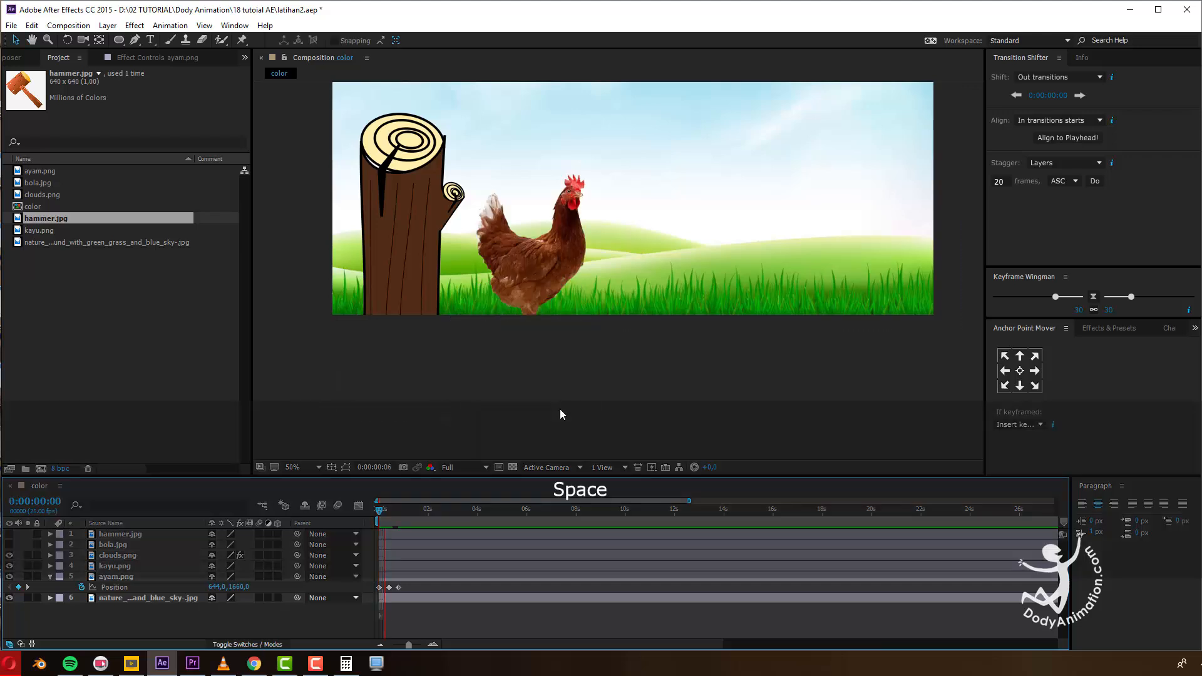
left_click(381, 517)
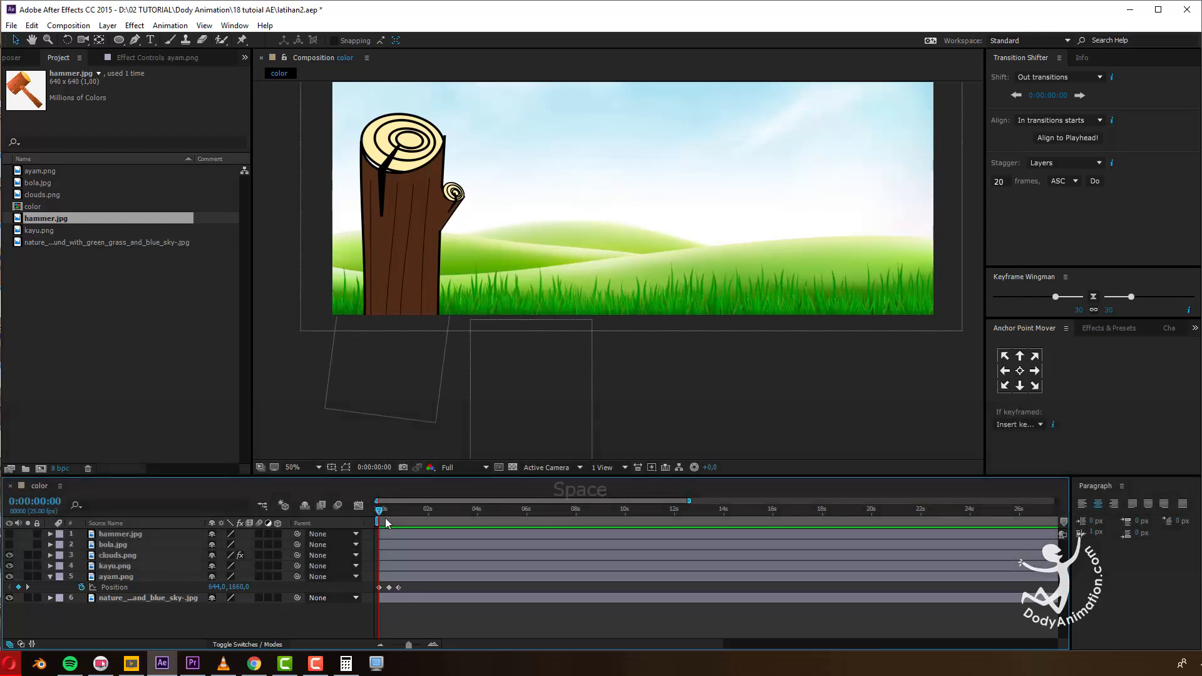
key("space")
left_click(378, 523)
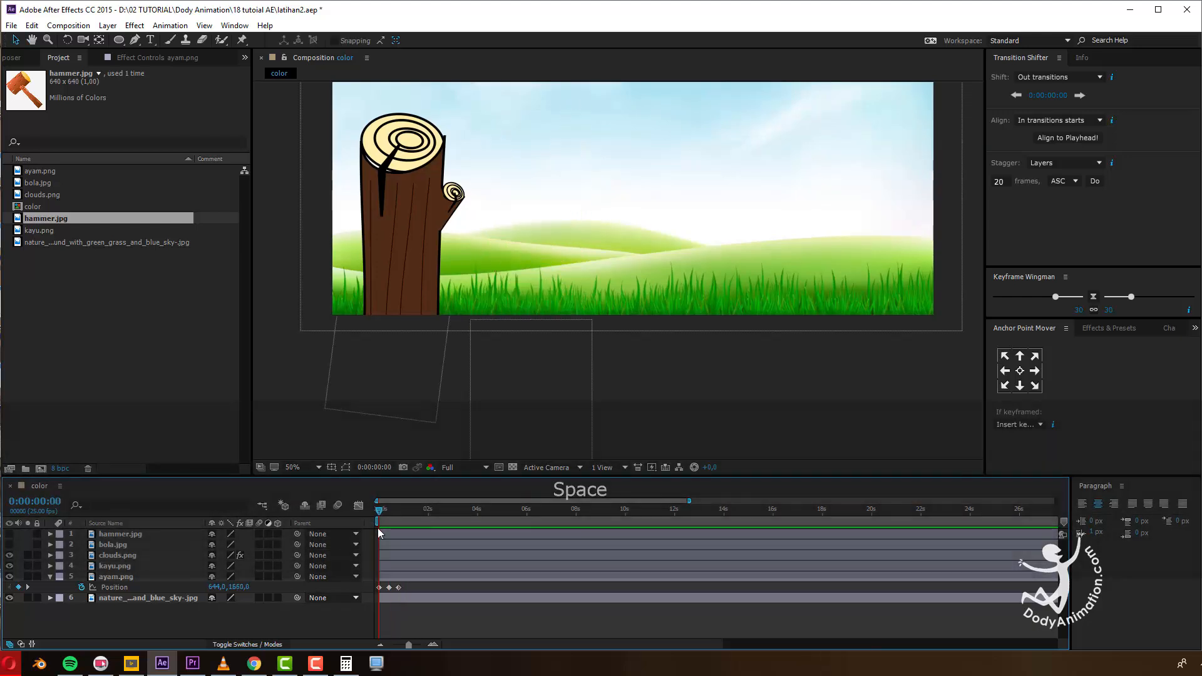
Ease all three Position keyframes of ayam.png with Keyframe Wingman, setting the incoming influence to 30.
left_click(399, 587)
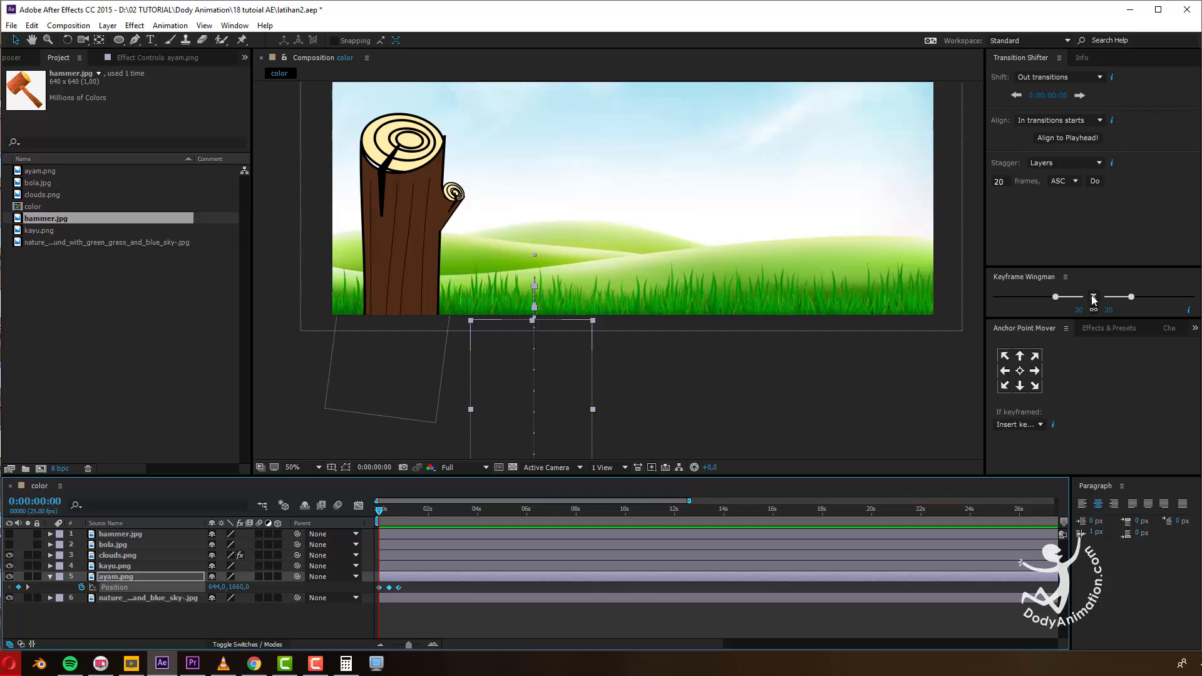
left_click(1078, 307)
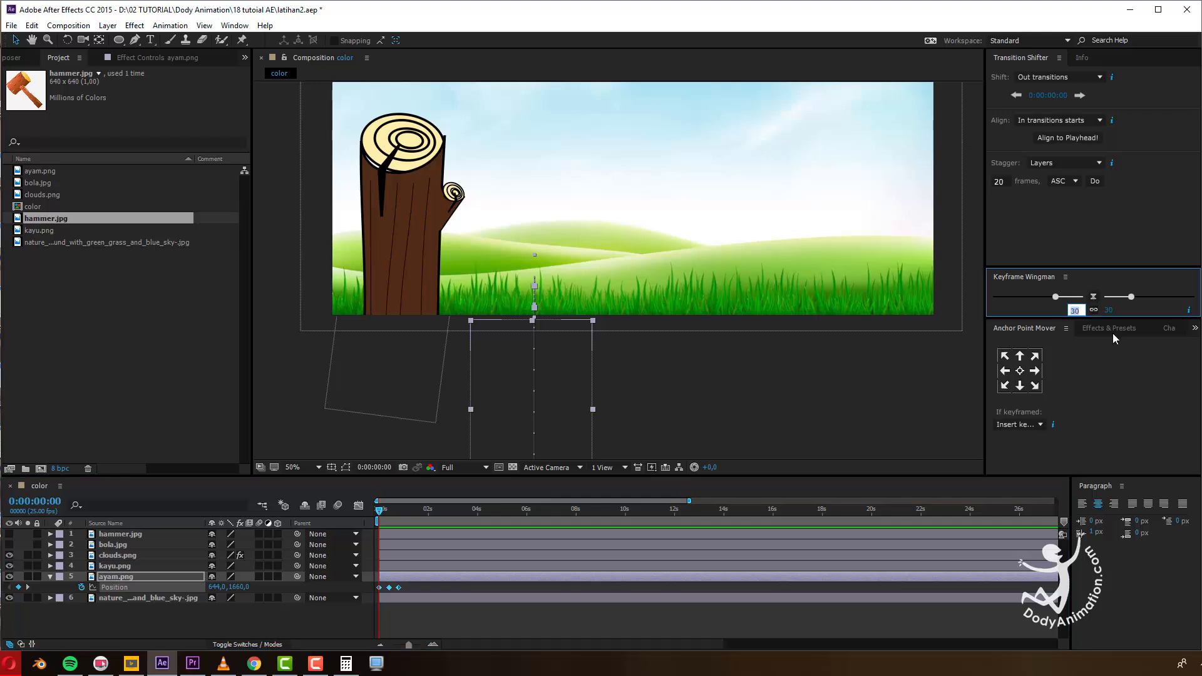
type("60")
key("BackSpace")
type("5")
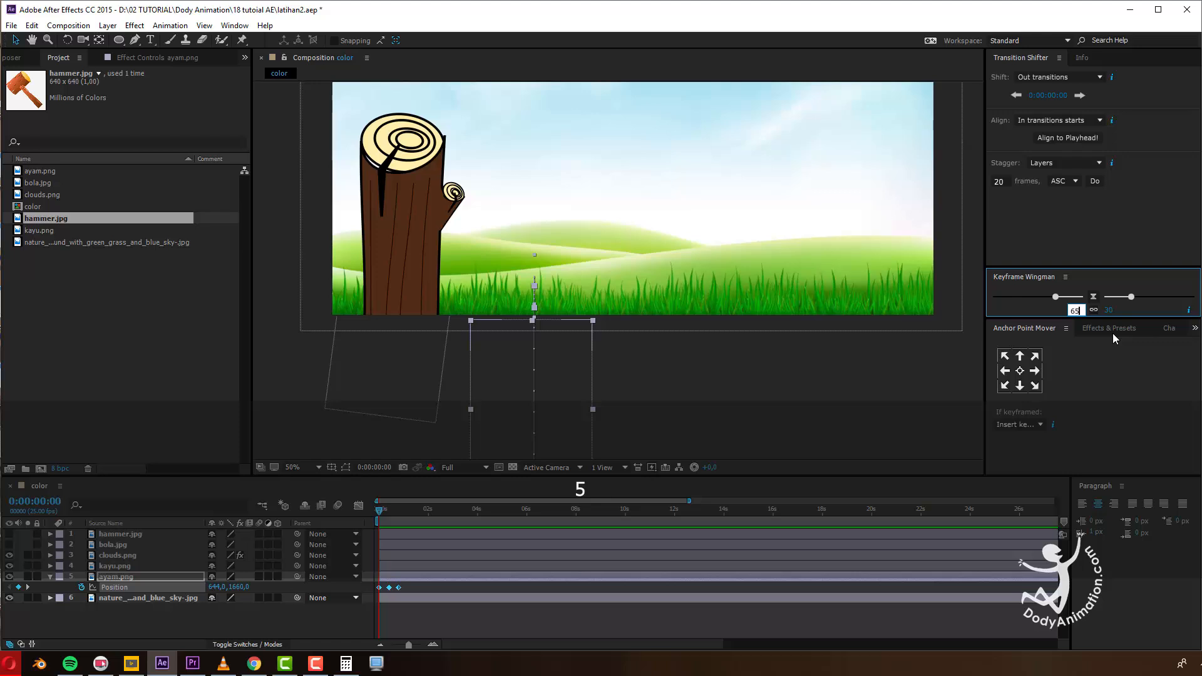
key("Return")
left_click(1077, 310)
type("30")
key("Return")
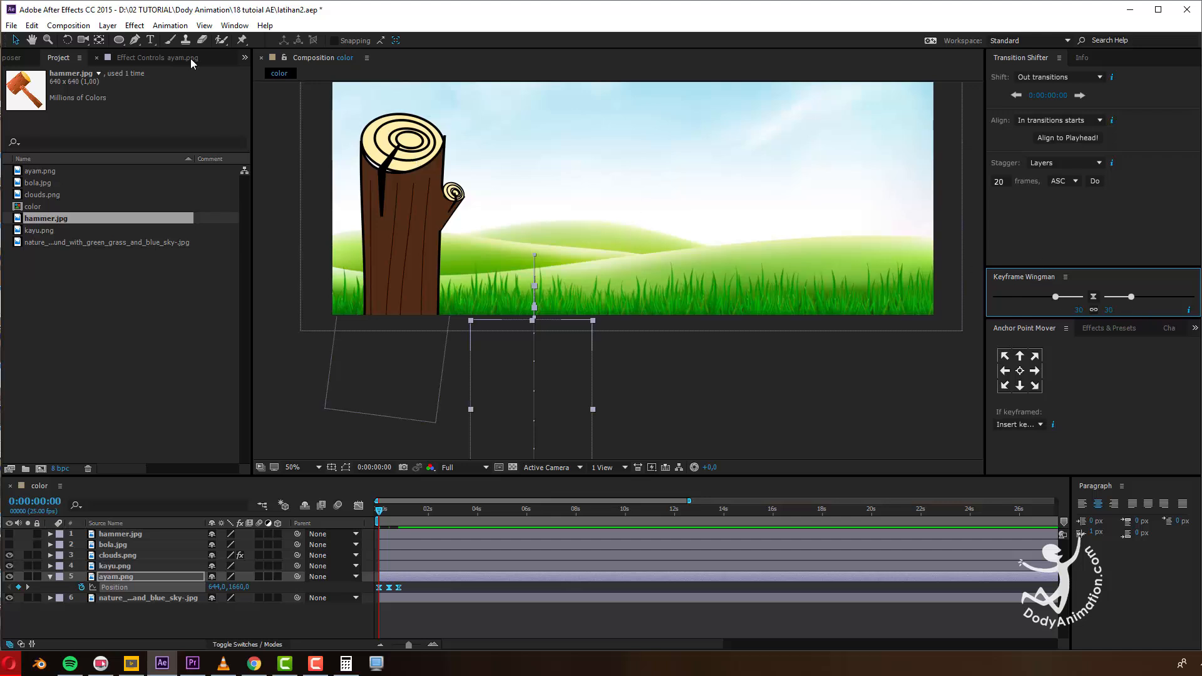
Check which Animation Composer tools are enabled and preview the chicken's entrance with the eased keyframes.
left_click(234, 25)
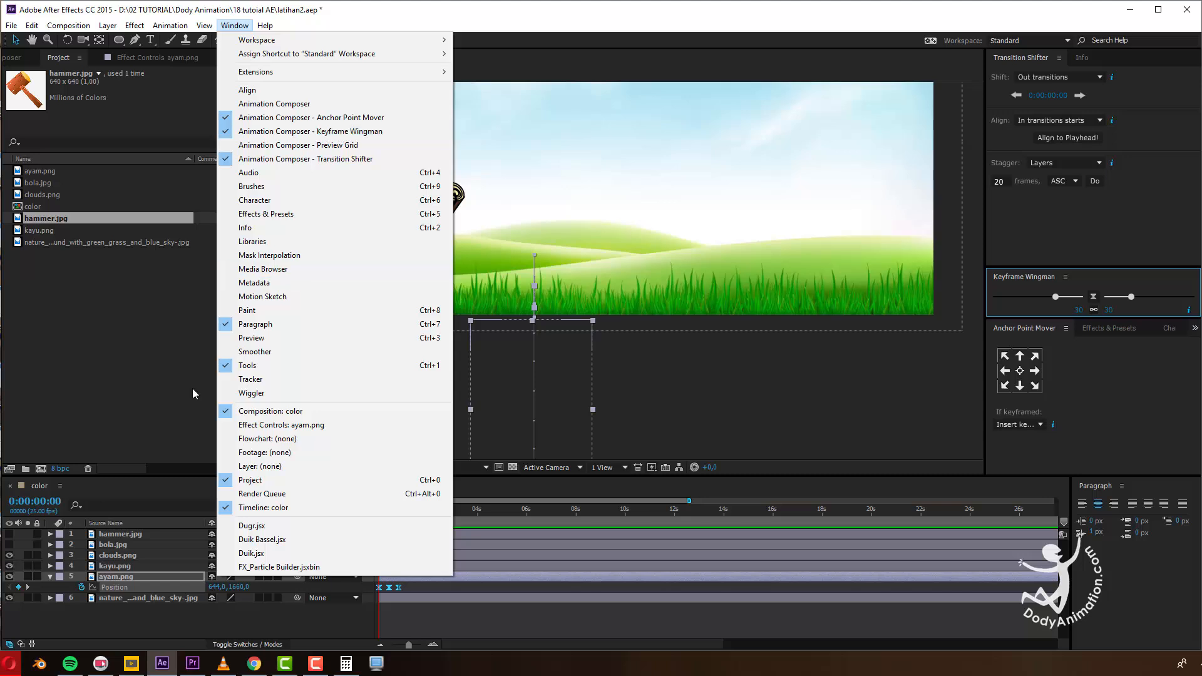
left_click(401, 573)
left_click(389, 587)
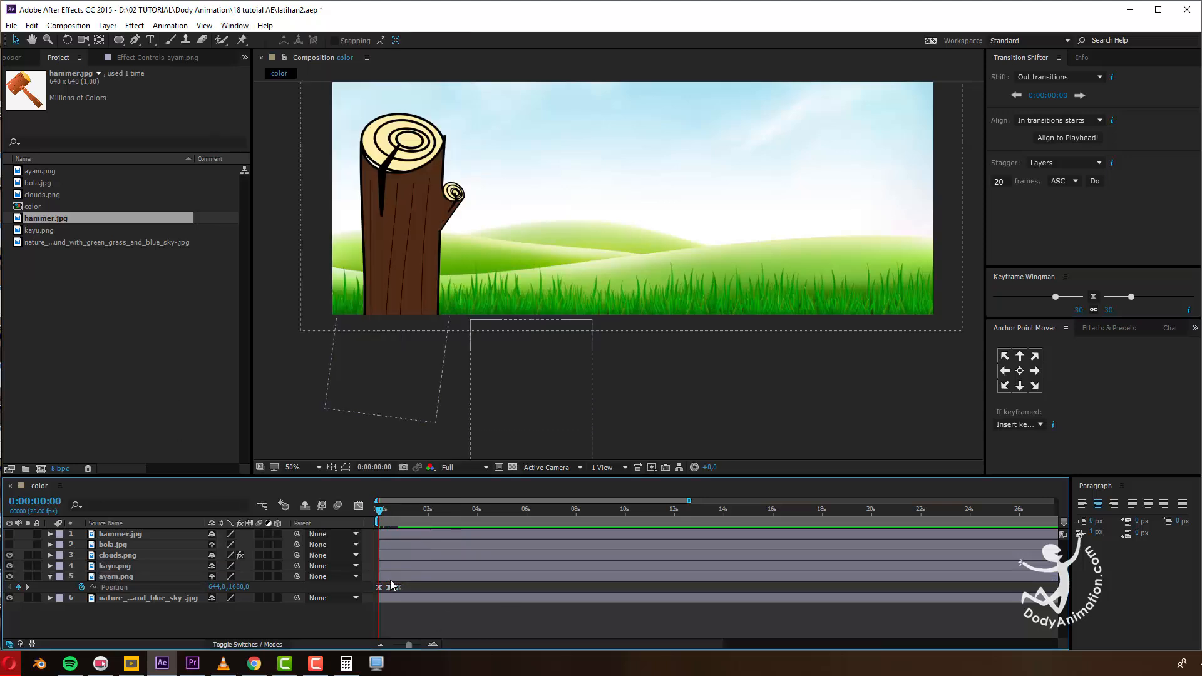
key("space")
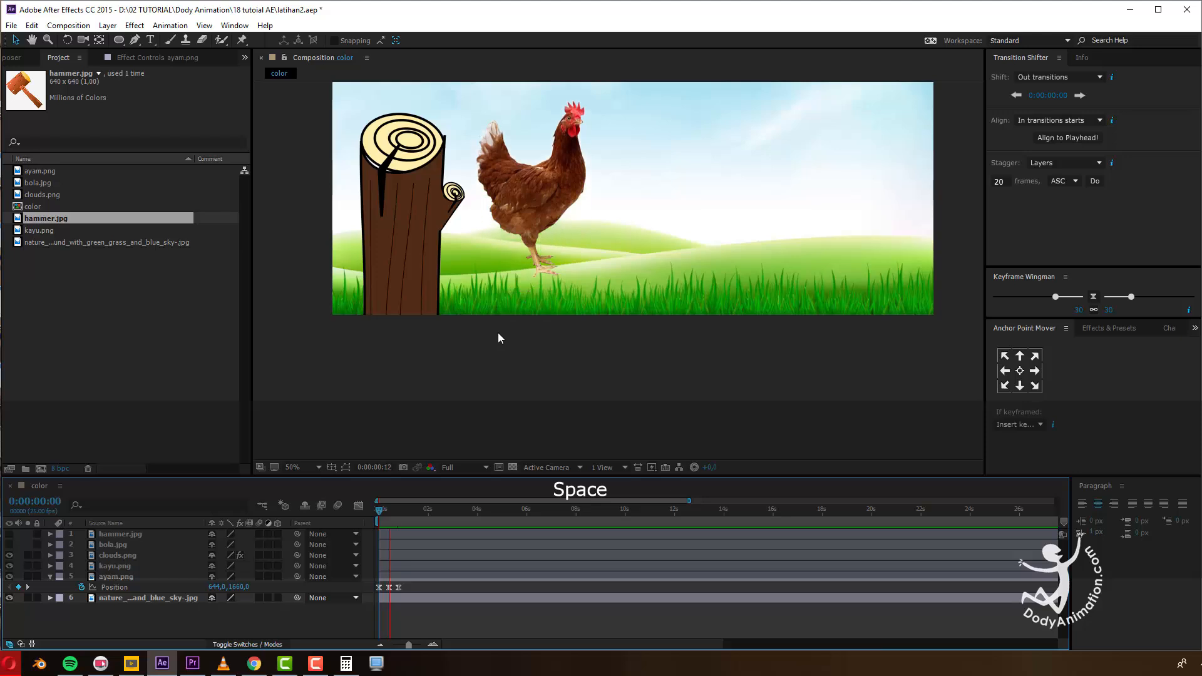
Convert the middle Position keyframe of ayam.png at 0:00:00:10 back to linear interpolation.
mouse_move(389, 513)
left_mouse_down()
mouse_move(370, 512)
mouse_move(397, 514)
mouse_move(379, 515)
mouse_move(389, 520)
left_mouse_up()
left_click(389, 588)
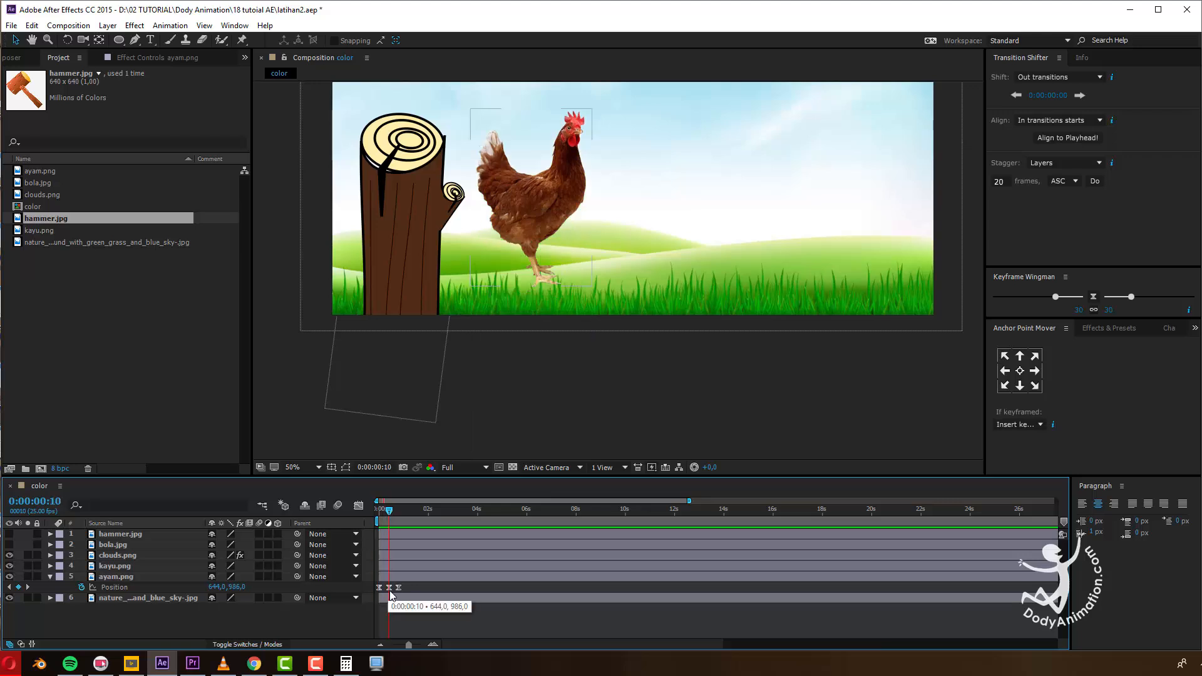
left_click(388, 588, "ctrl")
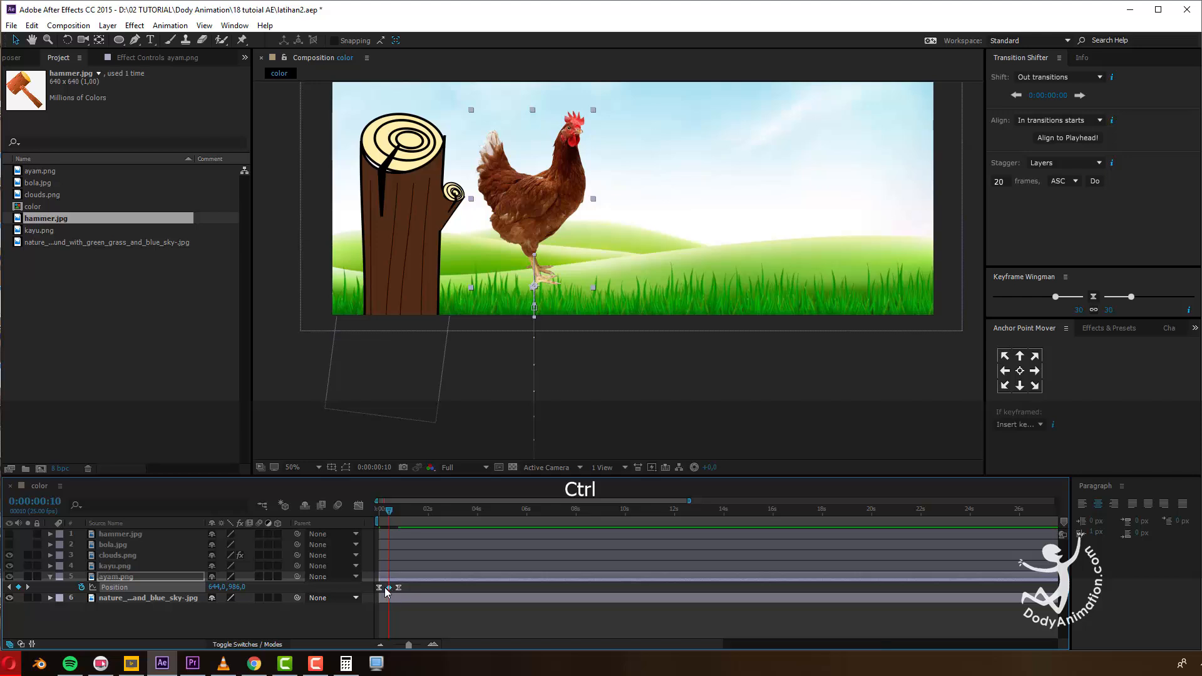
Preview the entrance from the first frame with the linear middle keyframe.
left_click(410, 587)
left_click_drag(388, 511, 358, 519)
key("space")
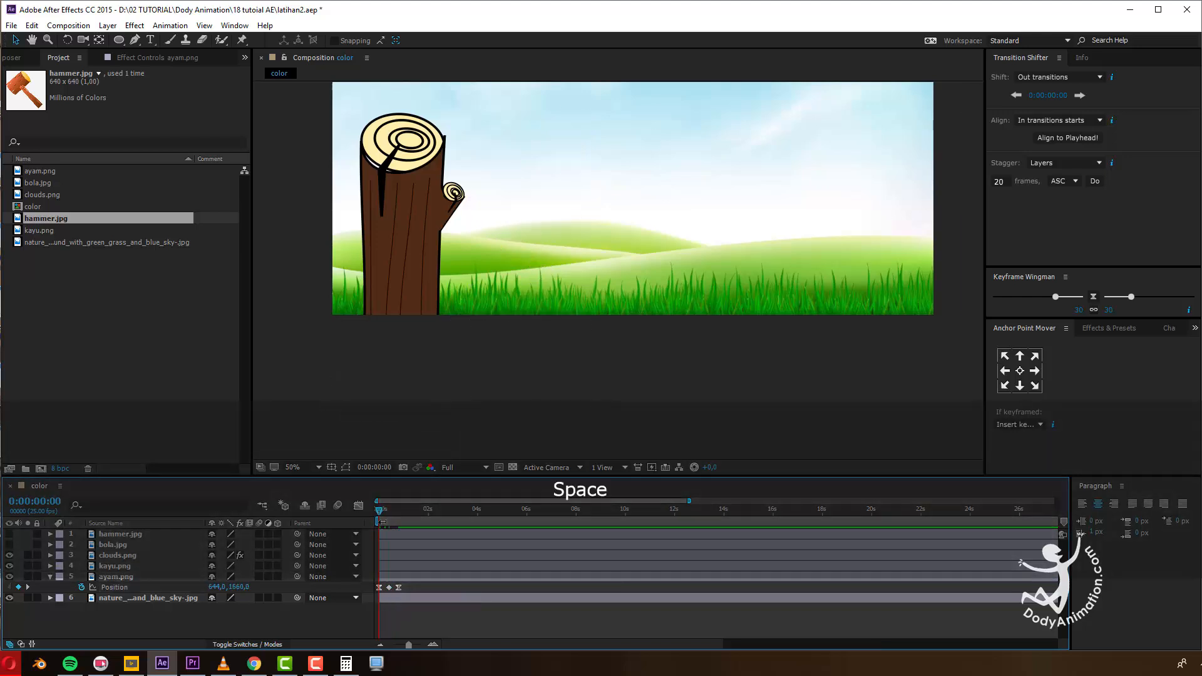
left_click(400, 525)
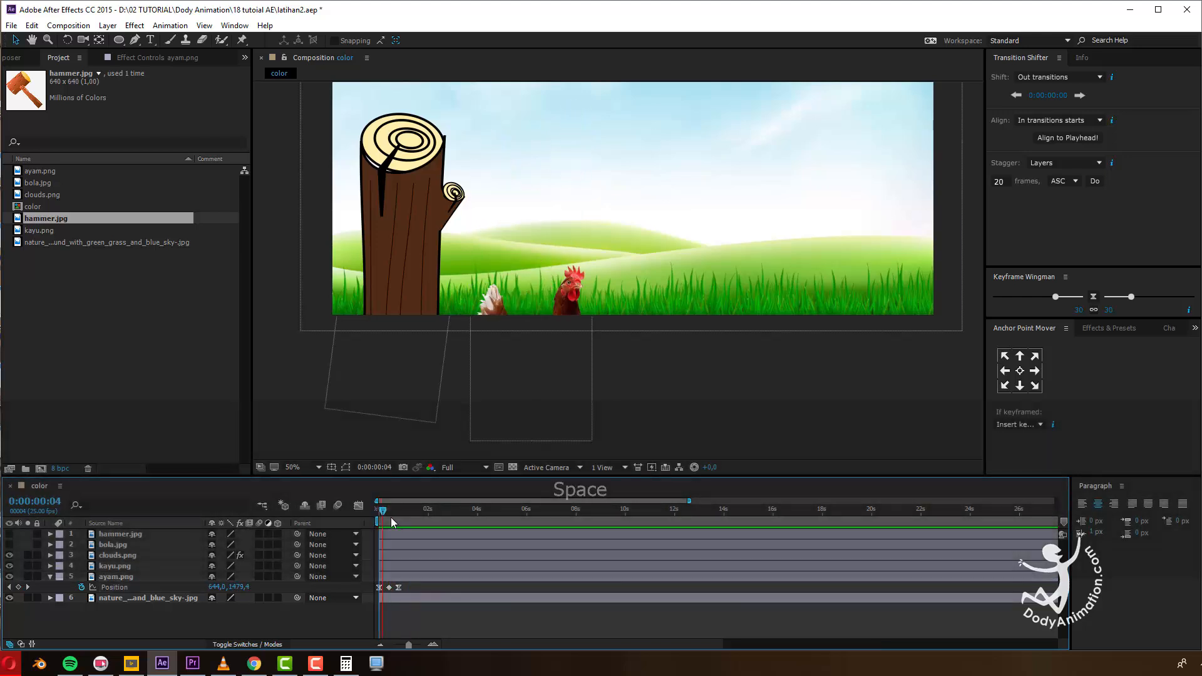
Reveal the Scale property of ayam.png alongside Position and add a Scale keyframe at 0:00:00:00.
mouse_move(399, 520)
left_mouse_down()
mouse_move(375, 519)
mouse_move(398, 522)
left_mouse_up()
left_click(535, 221)
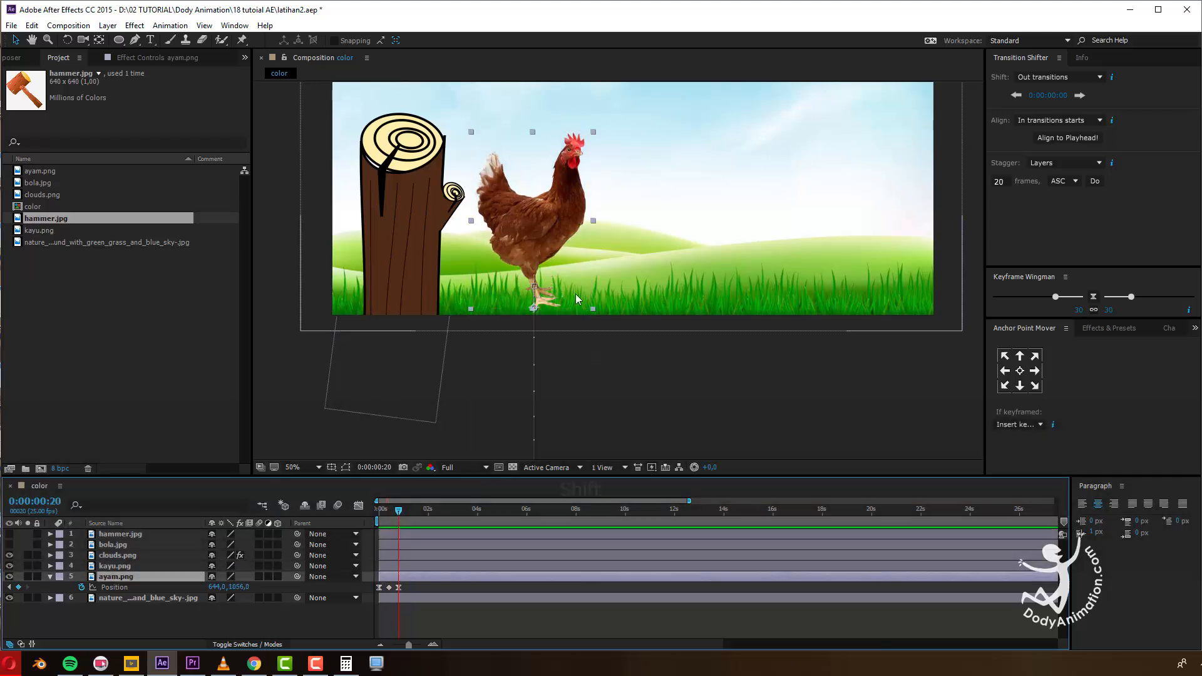
left_click(403, 609)
left_click(407, 577)
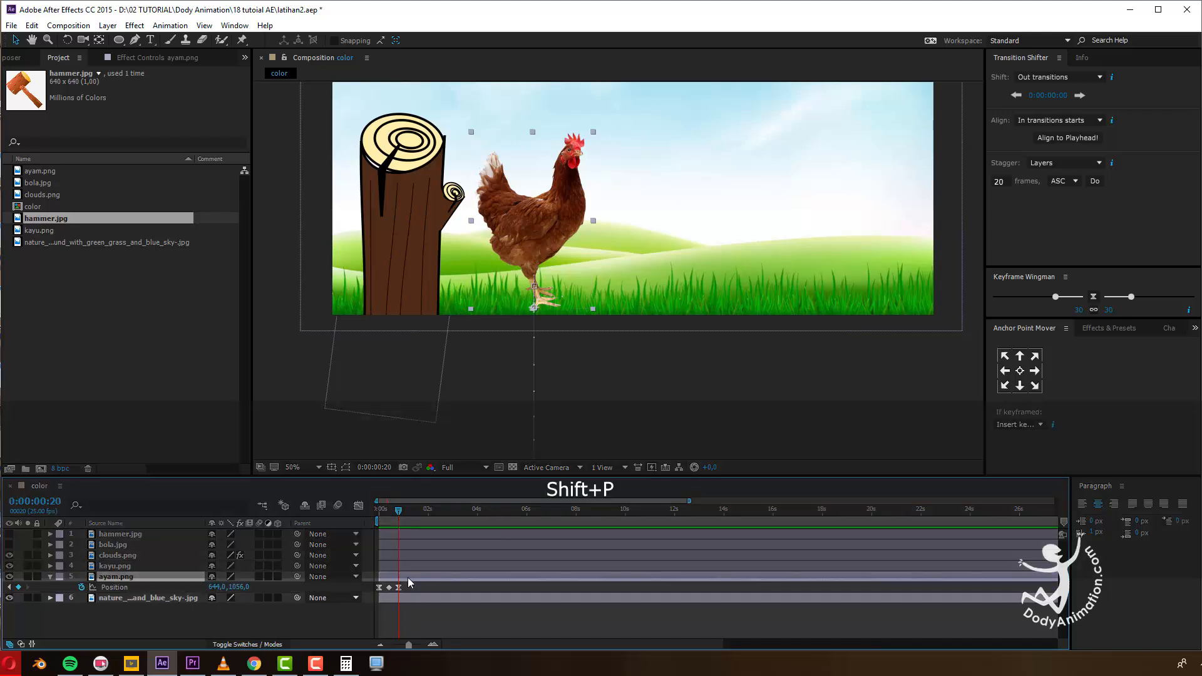
key("shift+s")
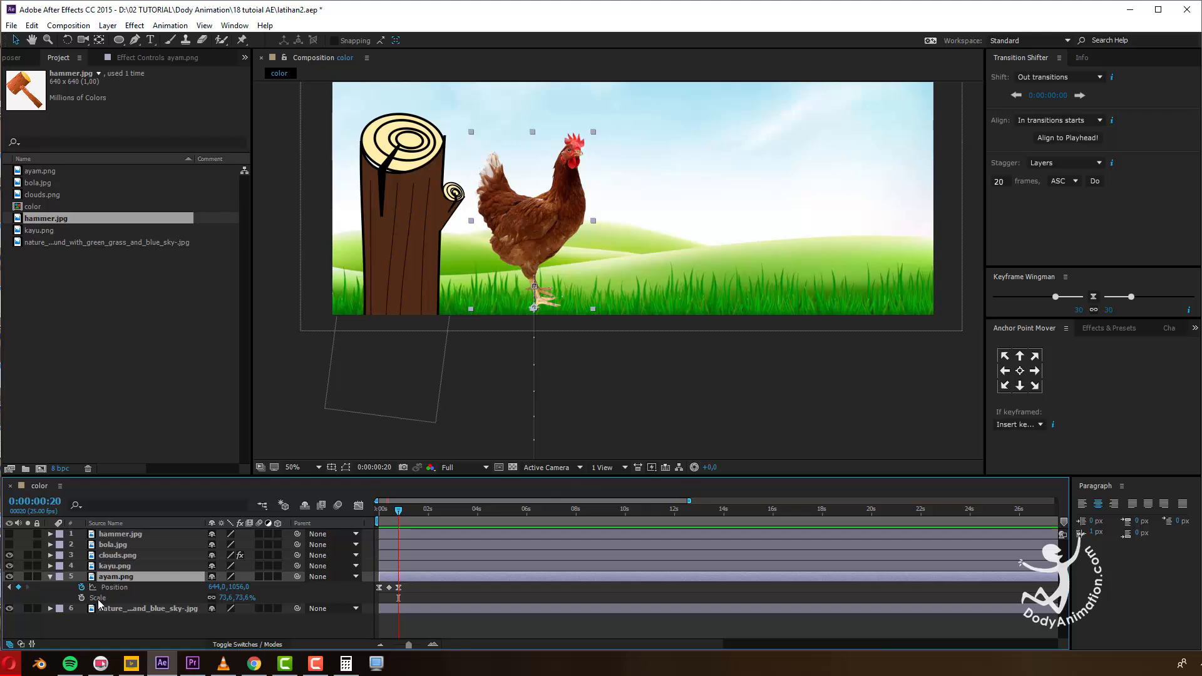
left_click_drag(397, 524, 369, 568)
left_click_drag(392, 508, 373, 514)
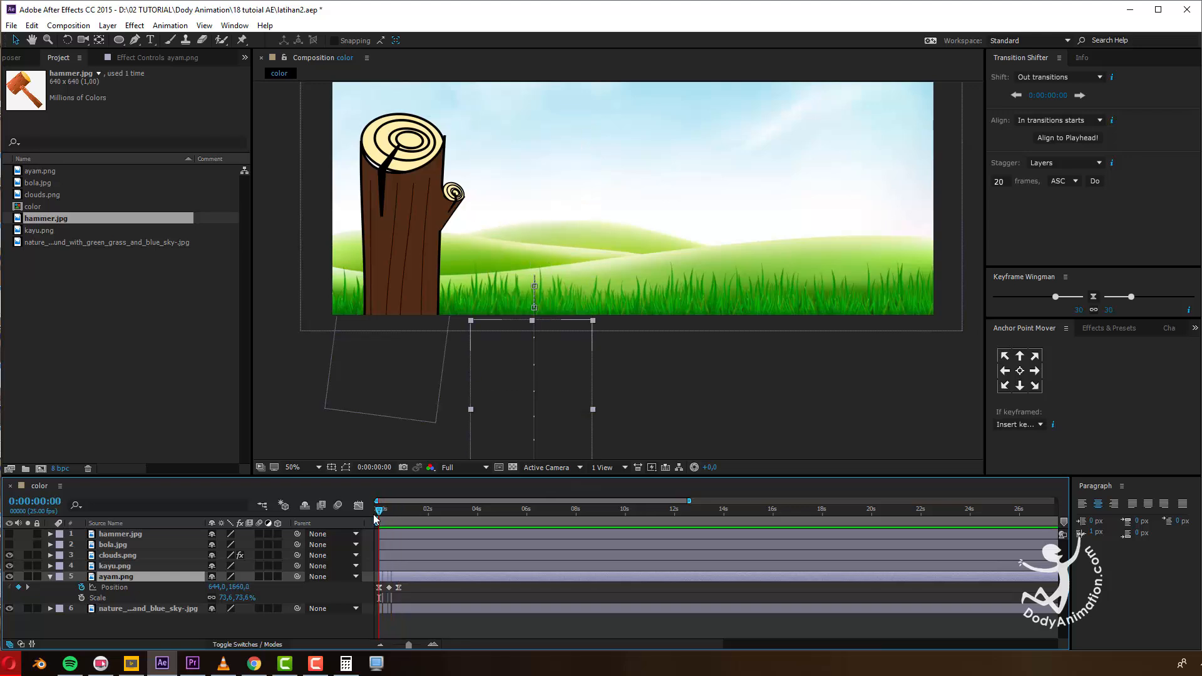
left_click(81, 597)
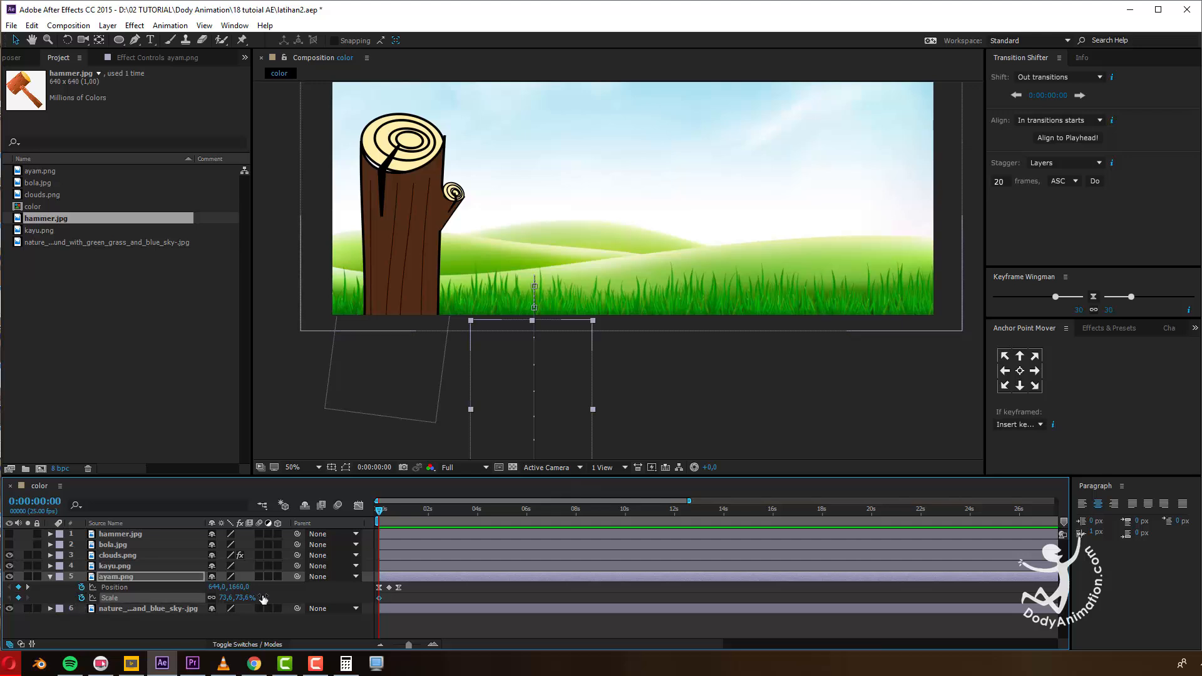
Unlink the chicken's scale proportions and keyframe its vertical scale at 85.6% at 0:00:00:10 to stretch it.
left_click_drag(380, 516, 385, 512)
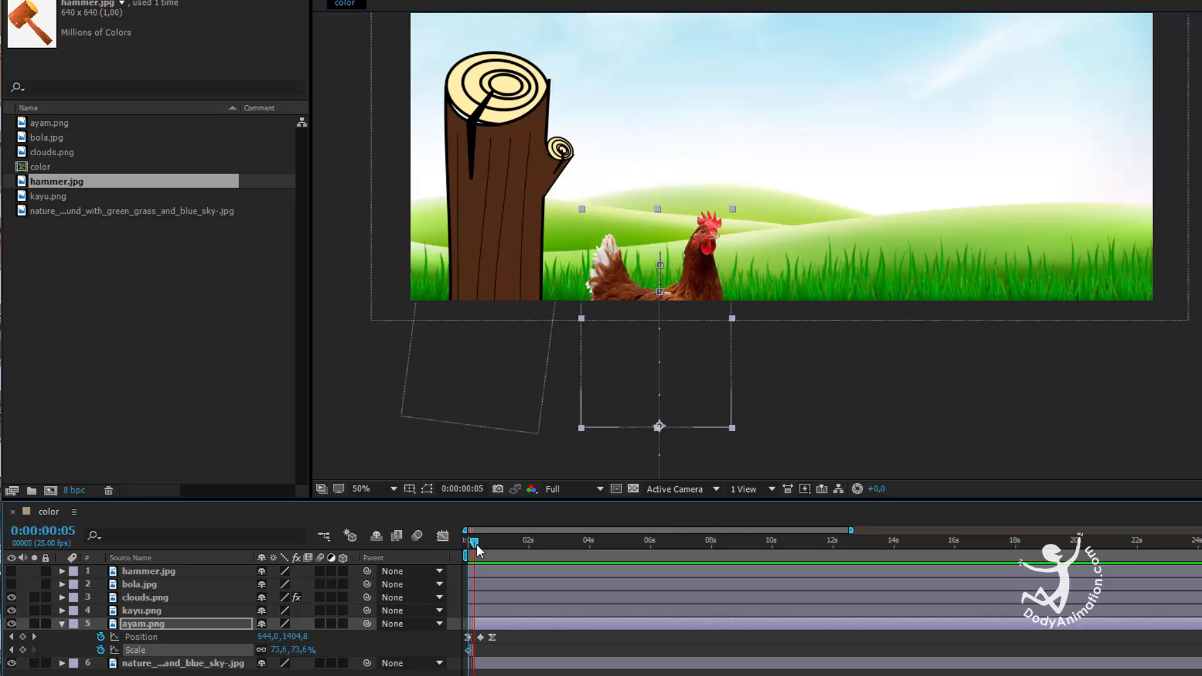
left_click_drag(476, 545, 483, 547)
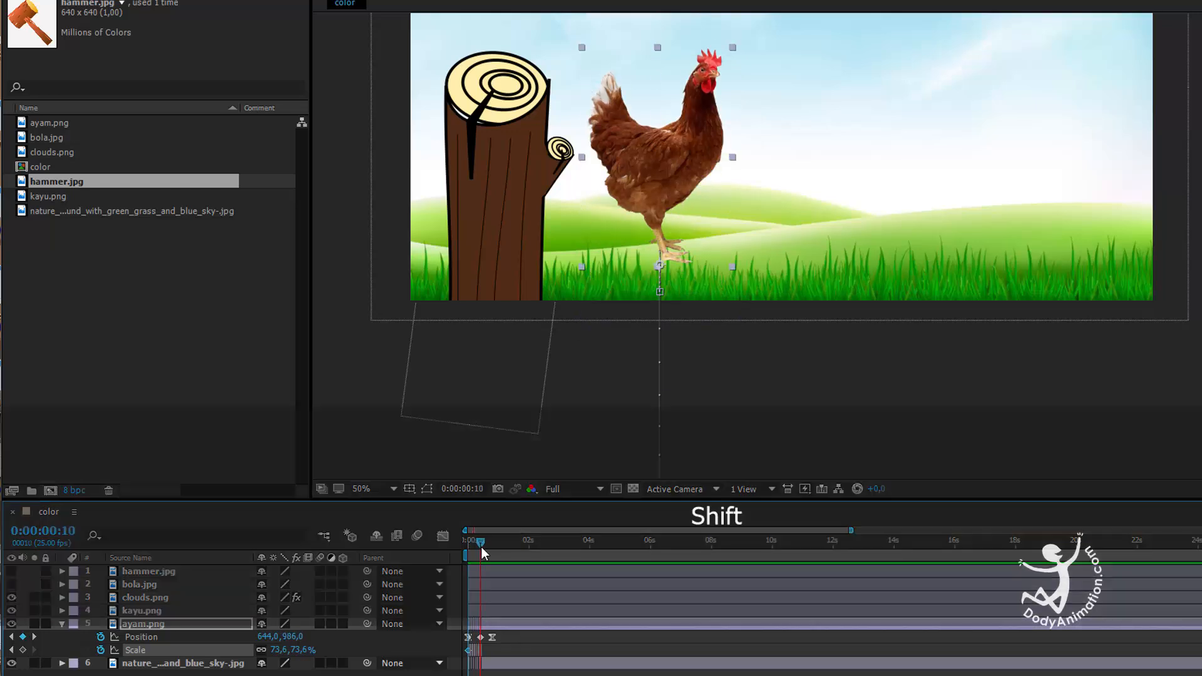
left_click(262, 651)
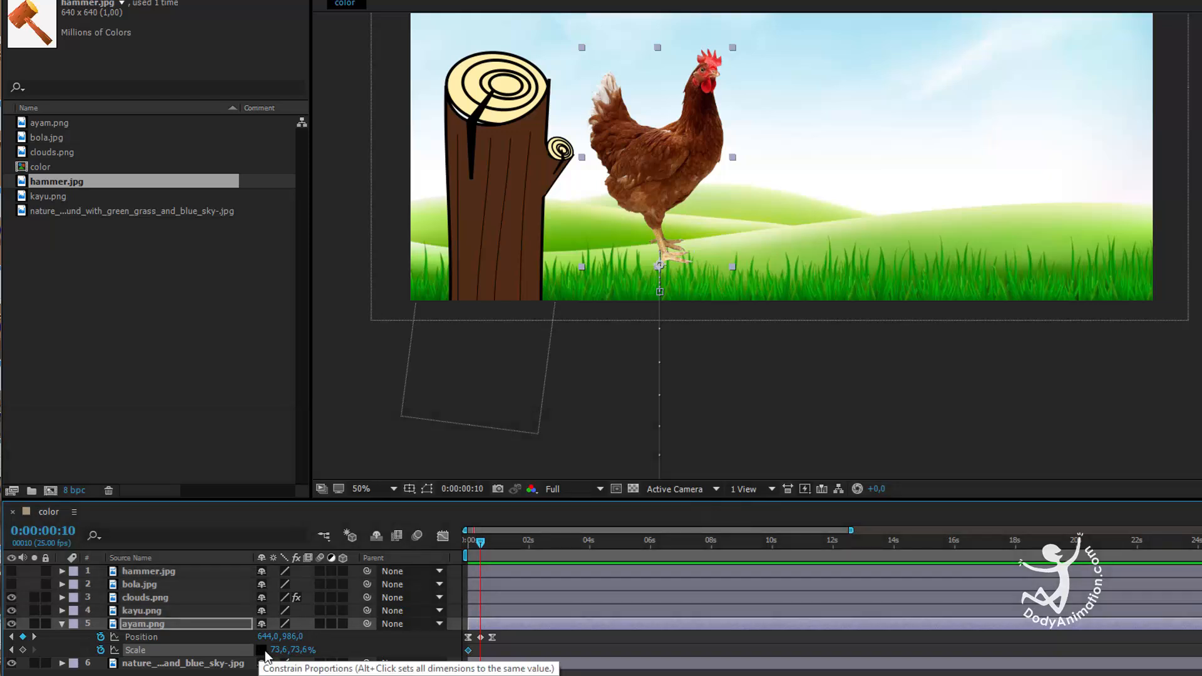
left_click_drag(303, 656, 496, 616)
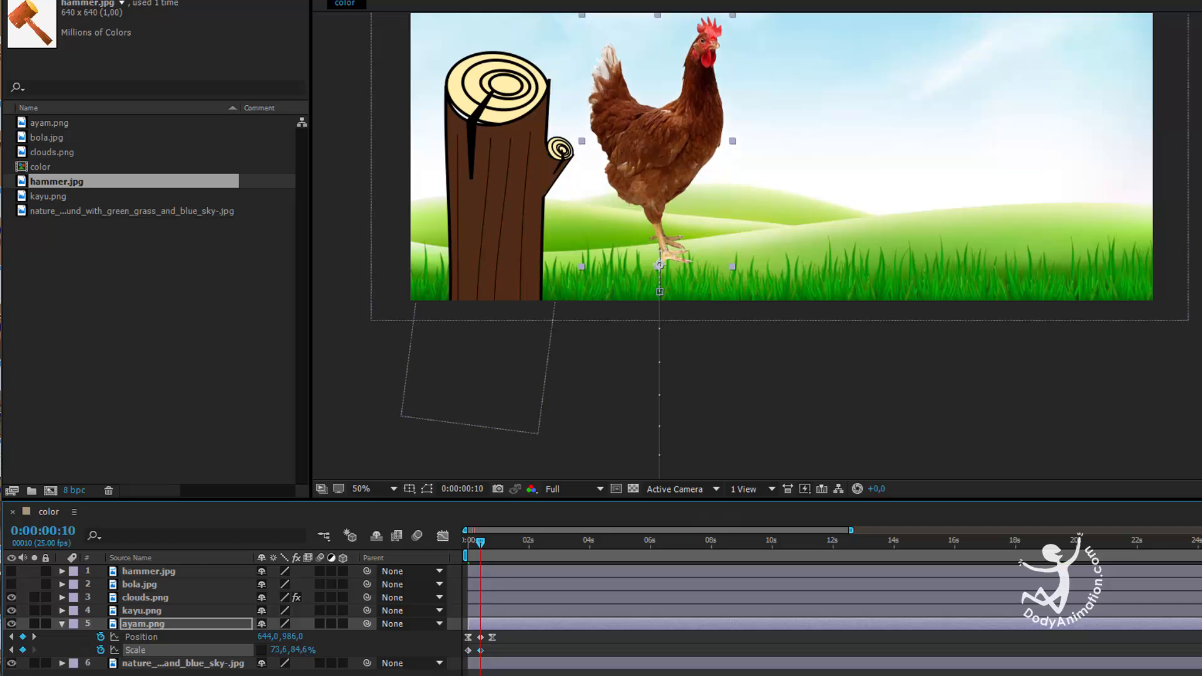
left_click_drag(304, 654, 305, 653)
Squash the chicken by keyframing its vertical scale at 61.6% at 0:00:00:20.
key("space")
left_click_drag(823, 237, 791, 318)
key("space")
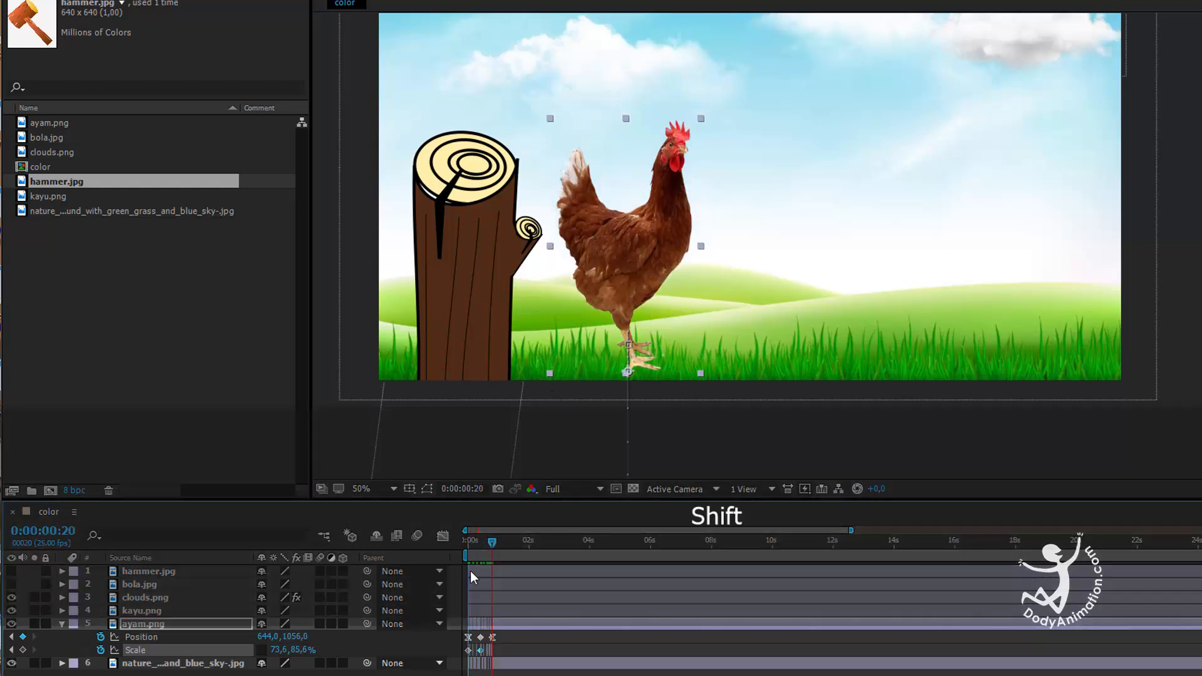
left_click_drag(300, 650, 285, 651)
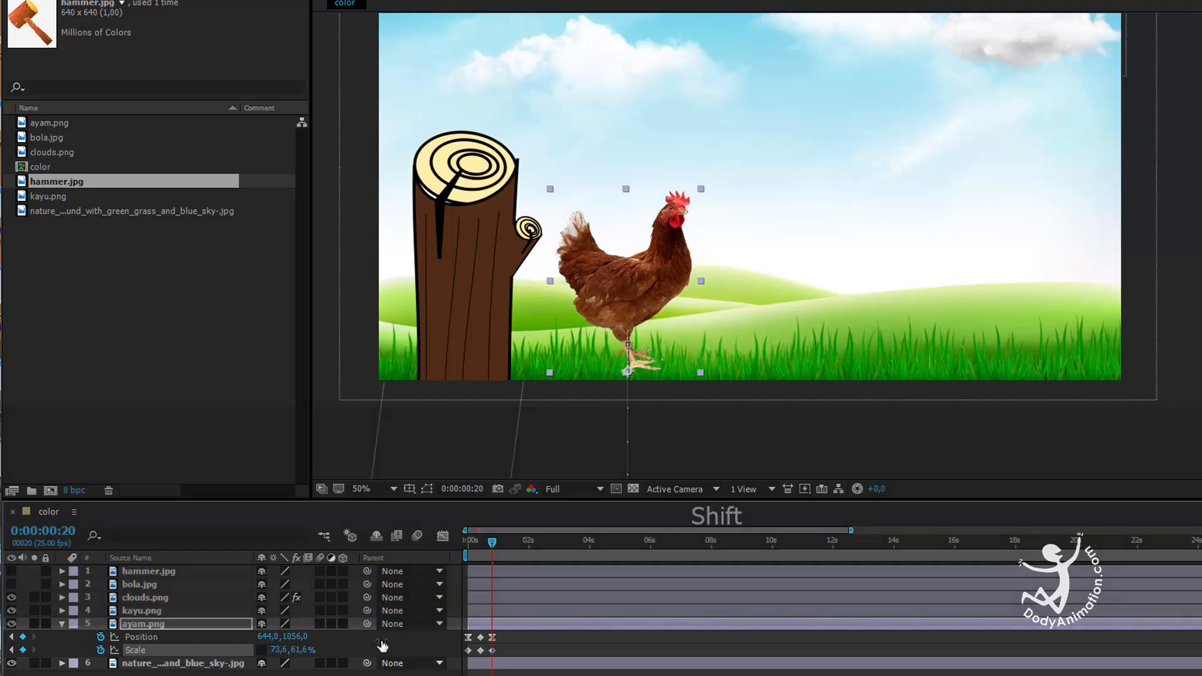
Restore the chicken's proportions at 0:00:01:00 by keyframing its vertical scale at 73.6%, matching the horizontal scale.
left_click_drag(496, 546, 498, 548)
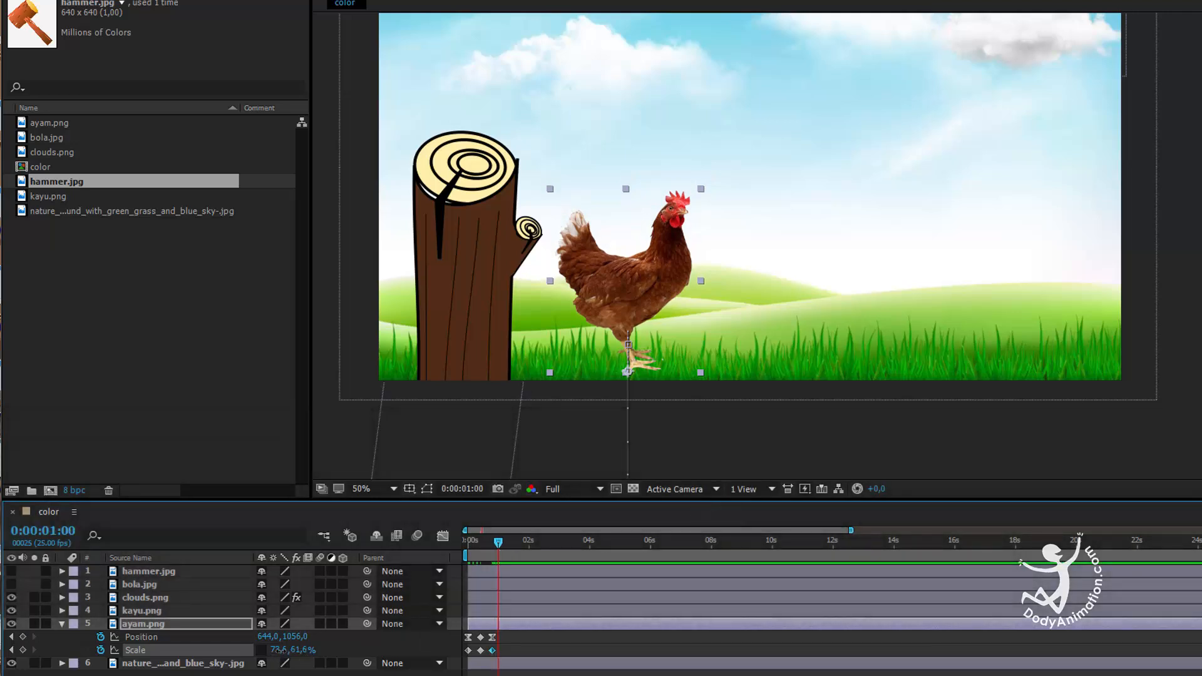
key("ctrl+c")
left_click(317, 657)
key("ctrl+v")
key("Return")
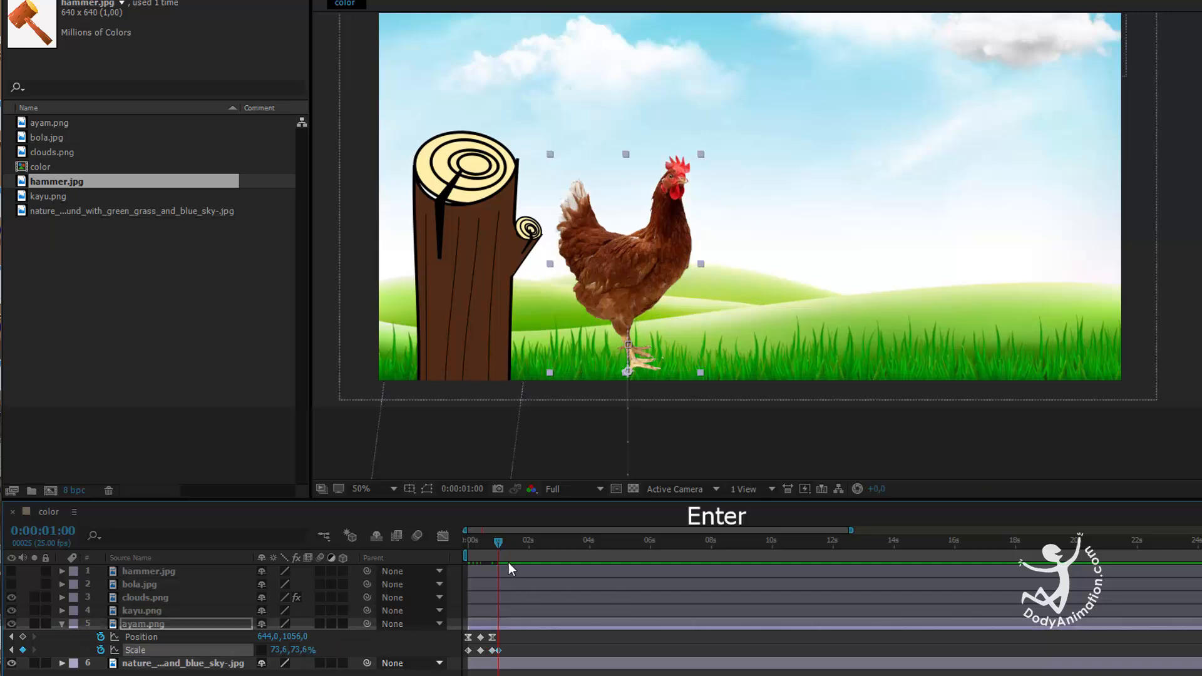
Preview the chicken's squash and stretch from the start, and ease all its Scale keyframes with Keyframe Wingman.
left_click_drag(470, 546, 452, 547)
key("space")
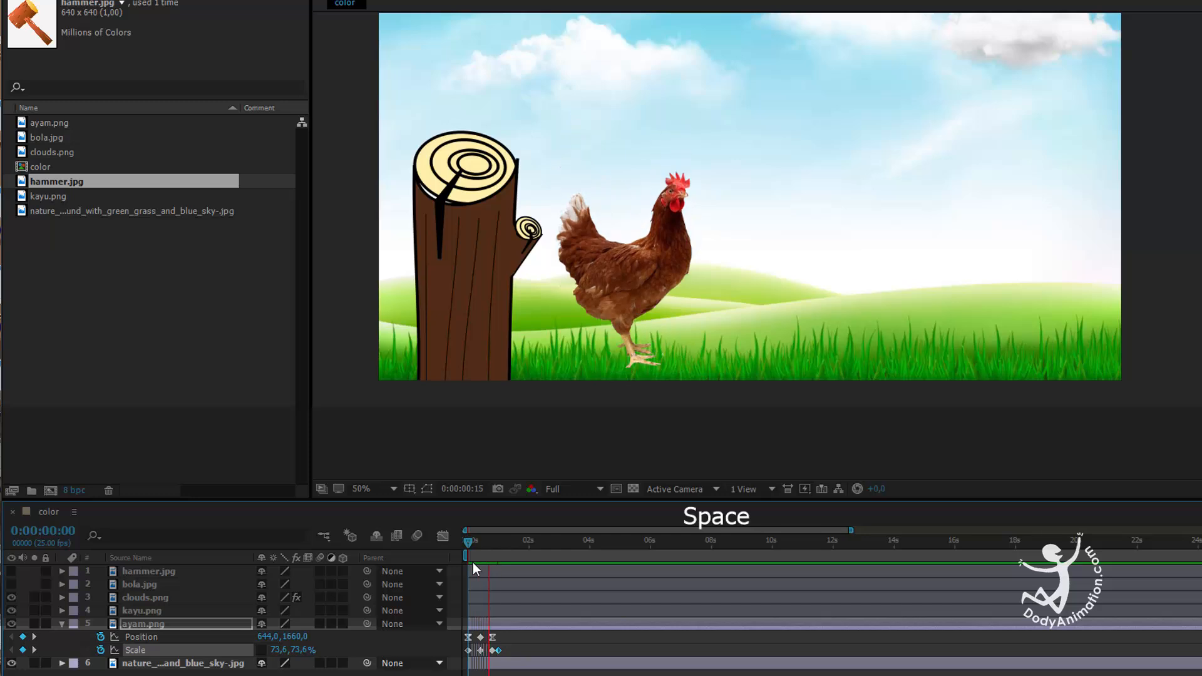
key("space")
left_click_drag(512, 645, 462, 656)
left_click(511, 651)
left_click(481, 651)
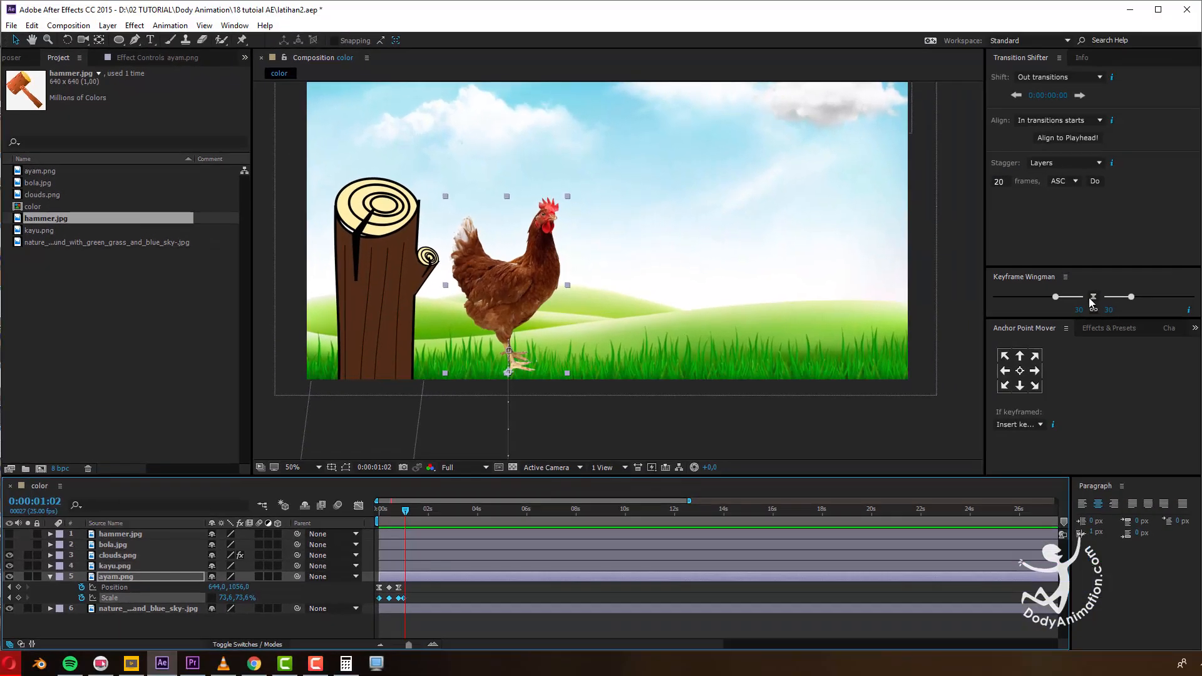
left_click(1094, 298)
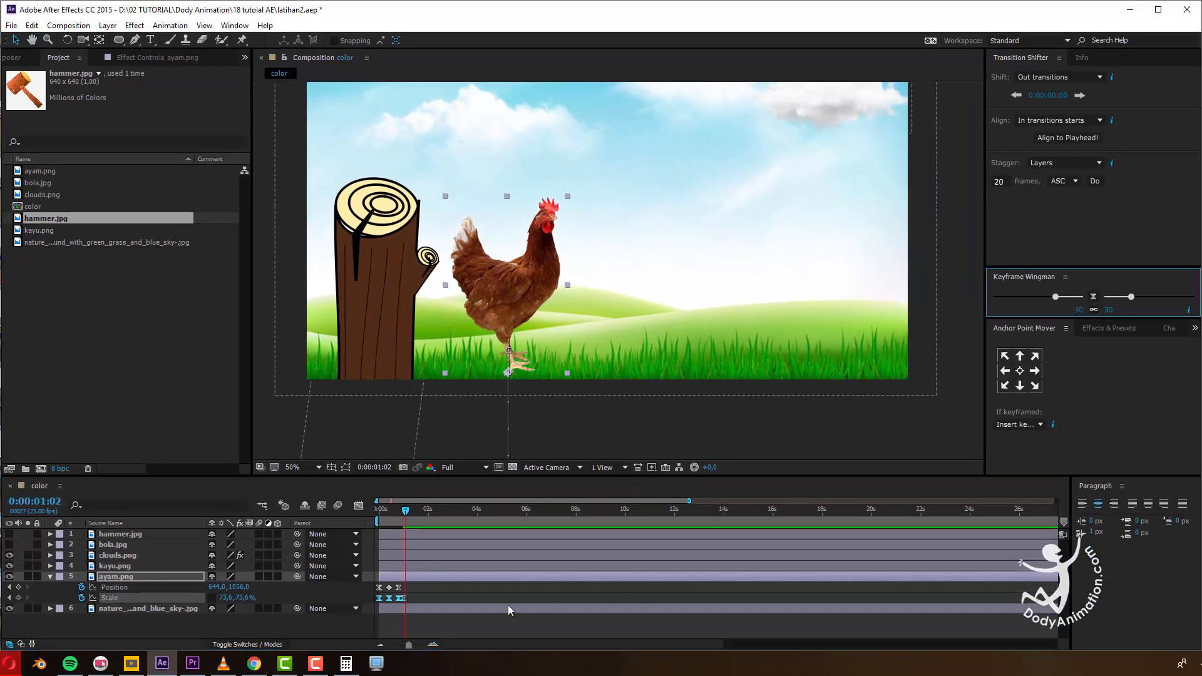
left_click(501, 623)
Play back the chicken's eased entrance to check the motion.
mouse_move(404, 510)
left_mouse_down()
mouse_move(354, 517)
mouse_move(417, 517)
mouse_move(371, 517)
mouse_move(401, 524)
left_mouse_up()
key("space")
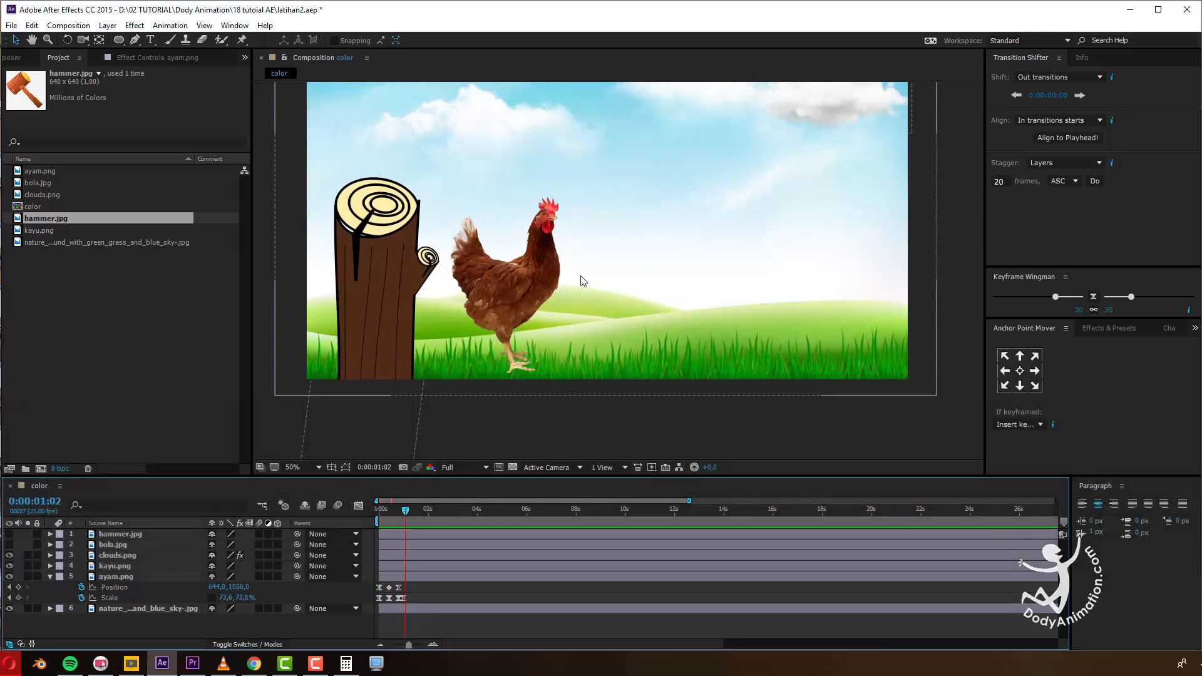
key("space")
Collapse the ayam.png layer's properties and make the bola.jpg layer visible.
left_click_drag(458, 287, 456, 314)
left_click_drag(412, 204, 428, 187)
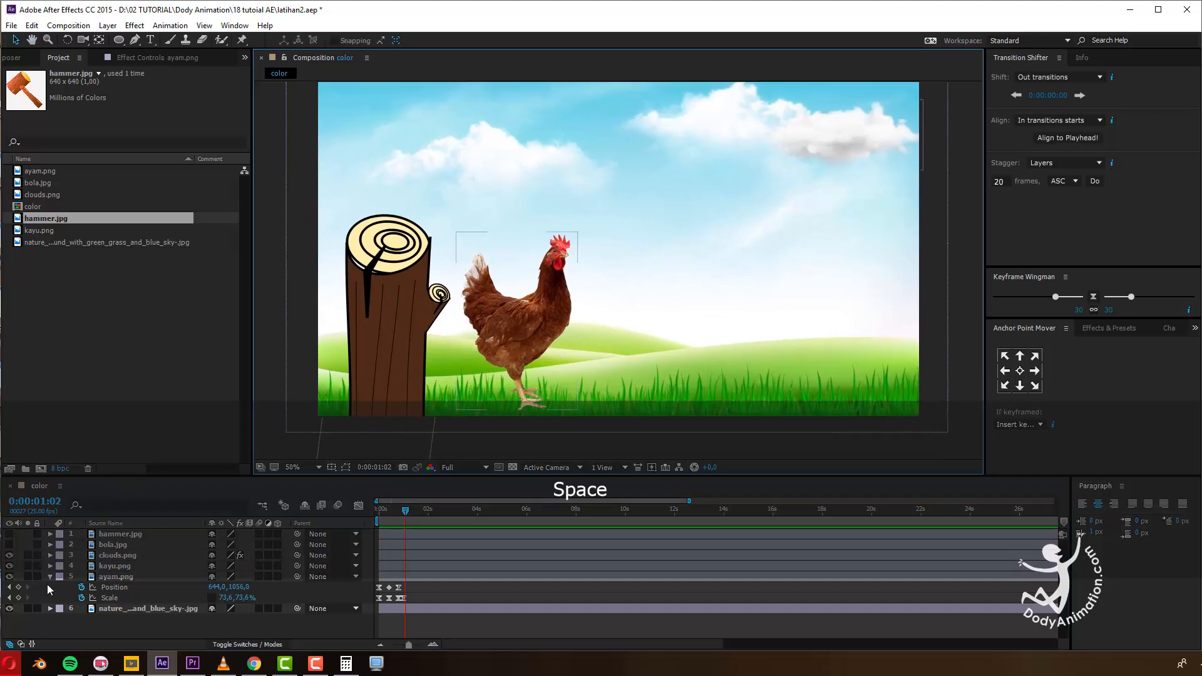
left_click(50, 577)
left_click(112, 545)
left_click(8, 544)
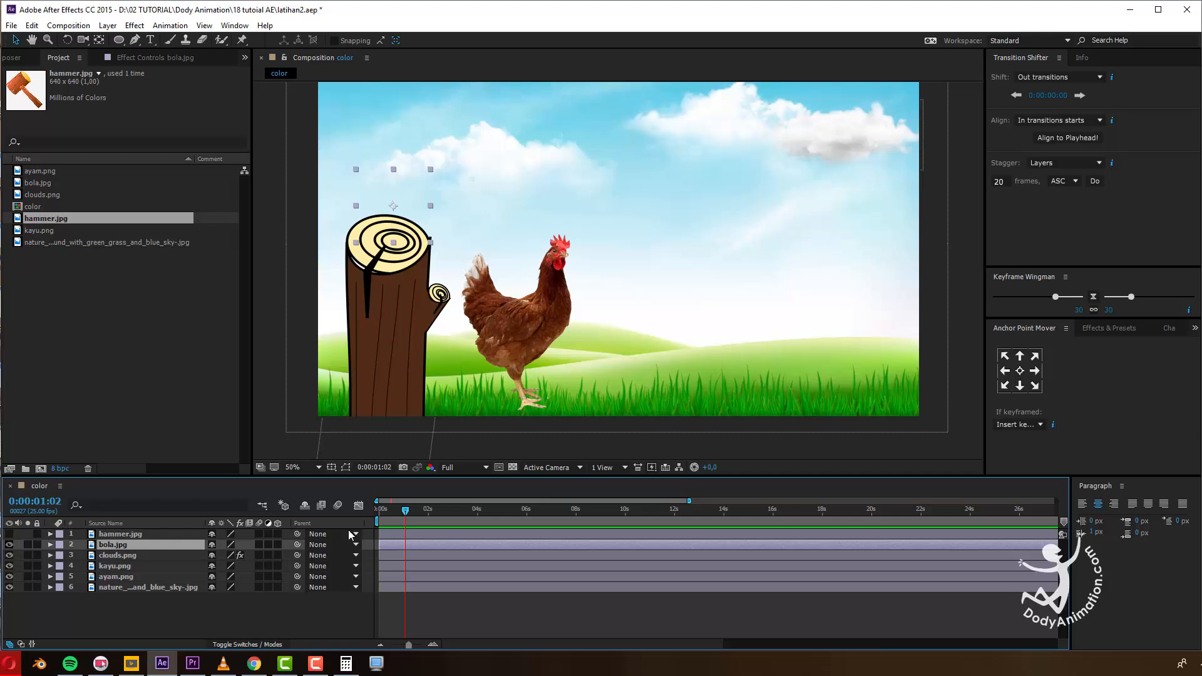
Make the bola.jpg layer start at 0:00:01:11.
left_click_drag(401, 518, 415, 522)
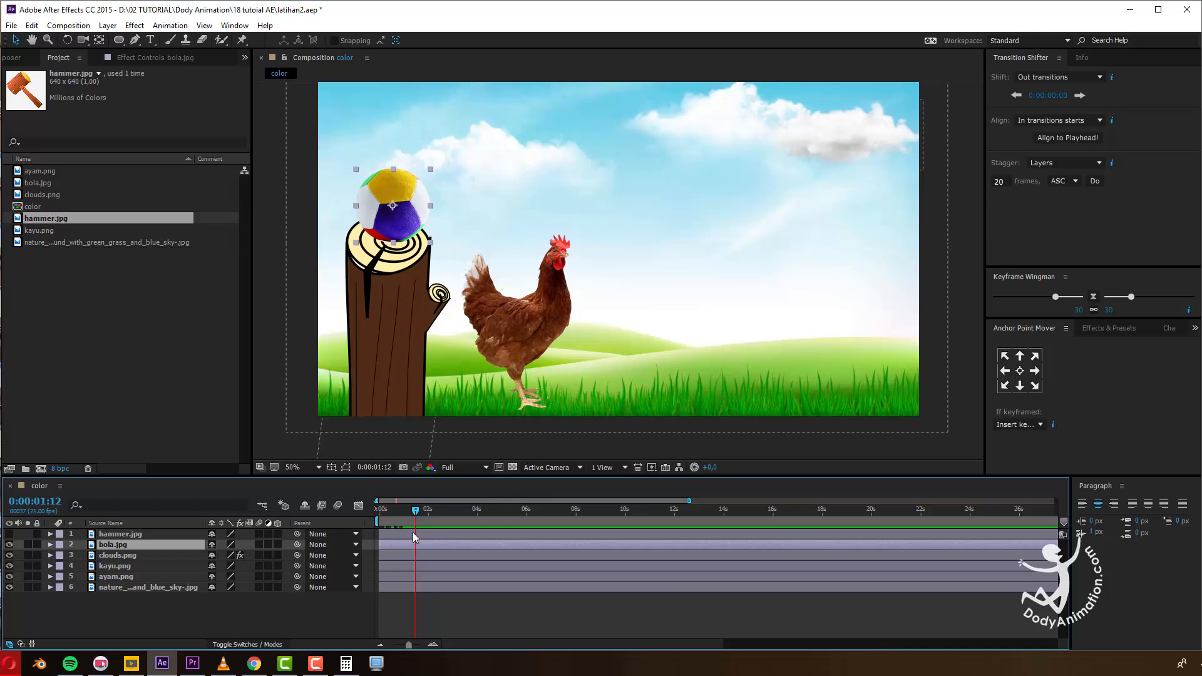
left_click(414, 512)
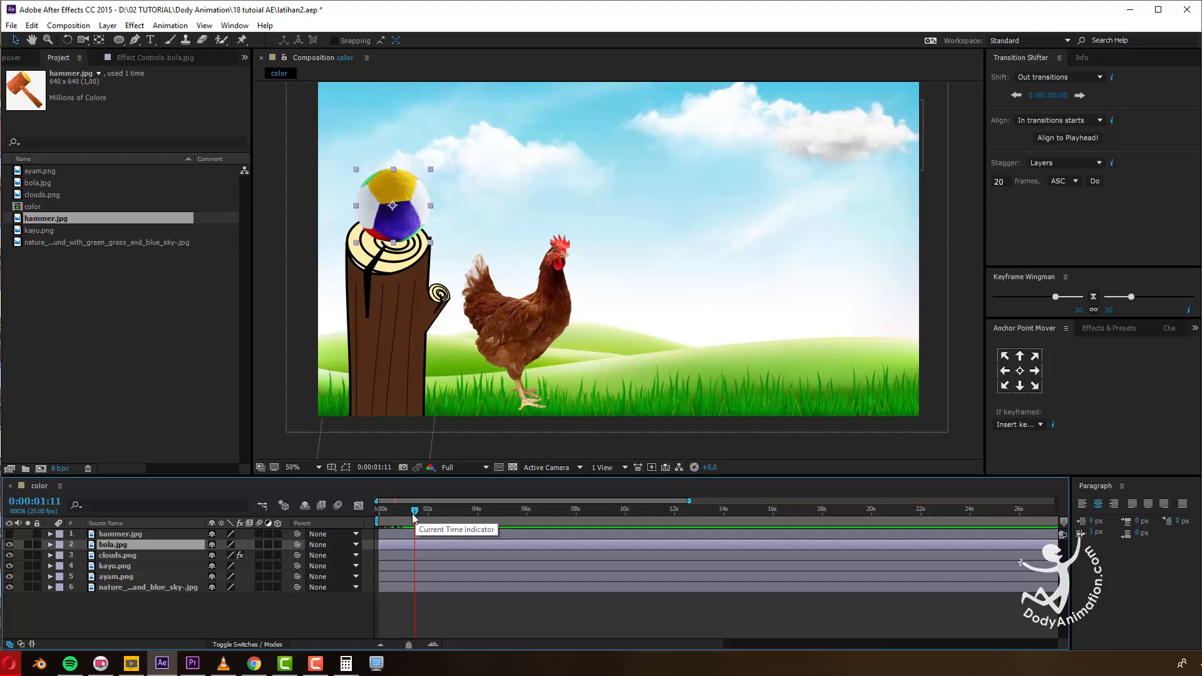
key("[")
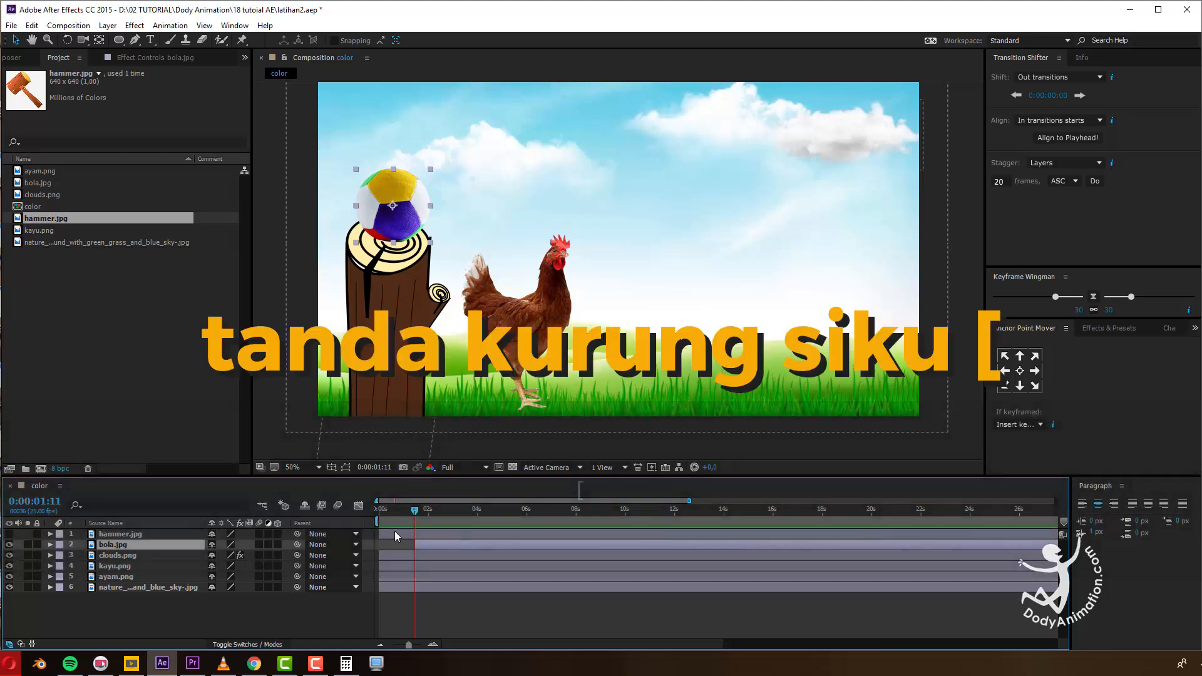
Move the ball straight up above the frame and keyframe its Position at 0:00:01:11.
key("space")
key("shift")
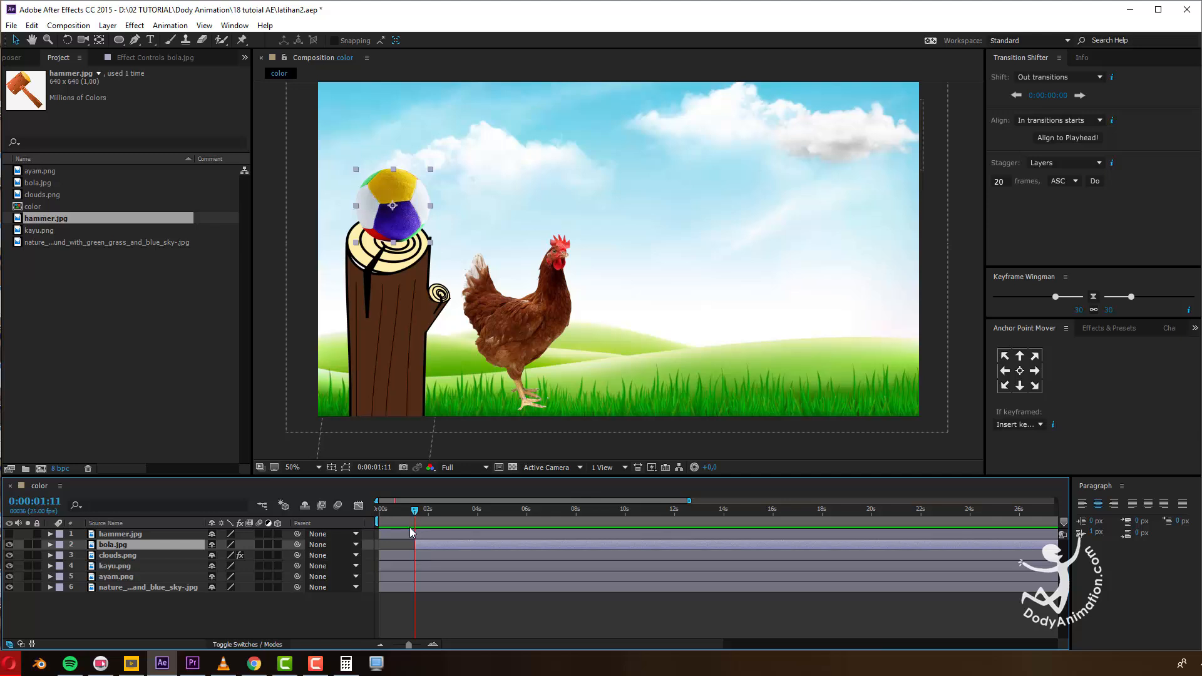
key("space")
left_click_drag(421, 207, 404, 116)
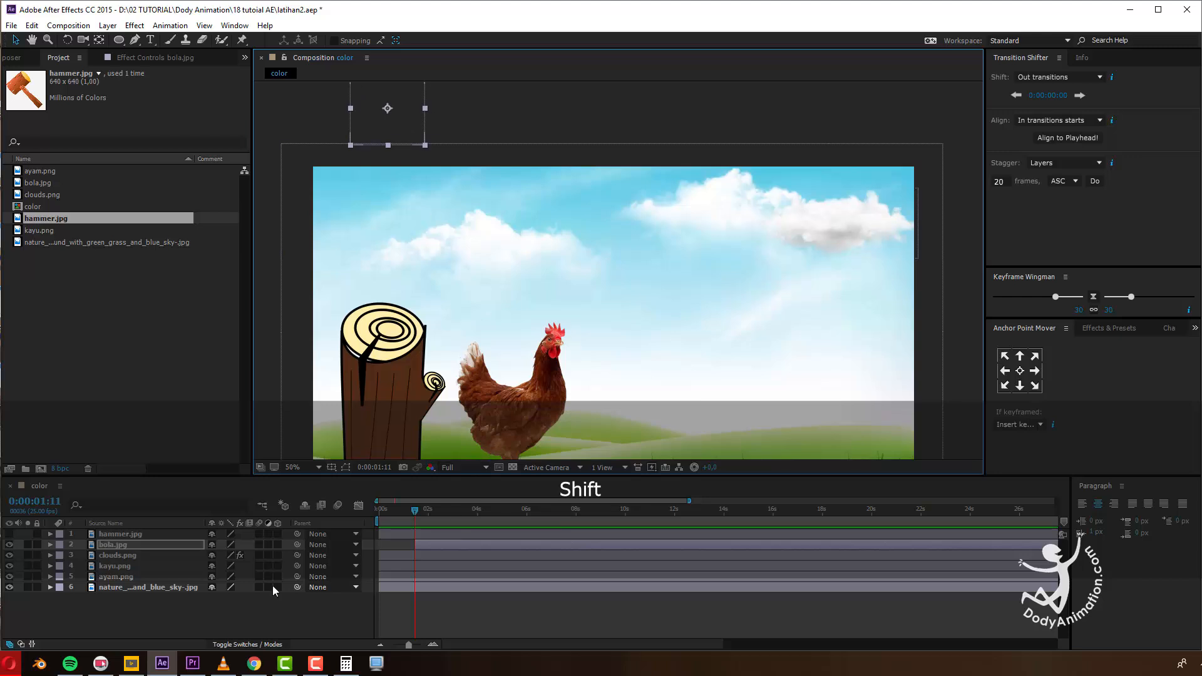
key("p")
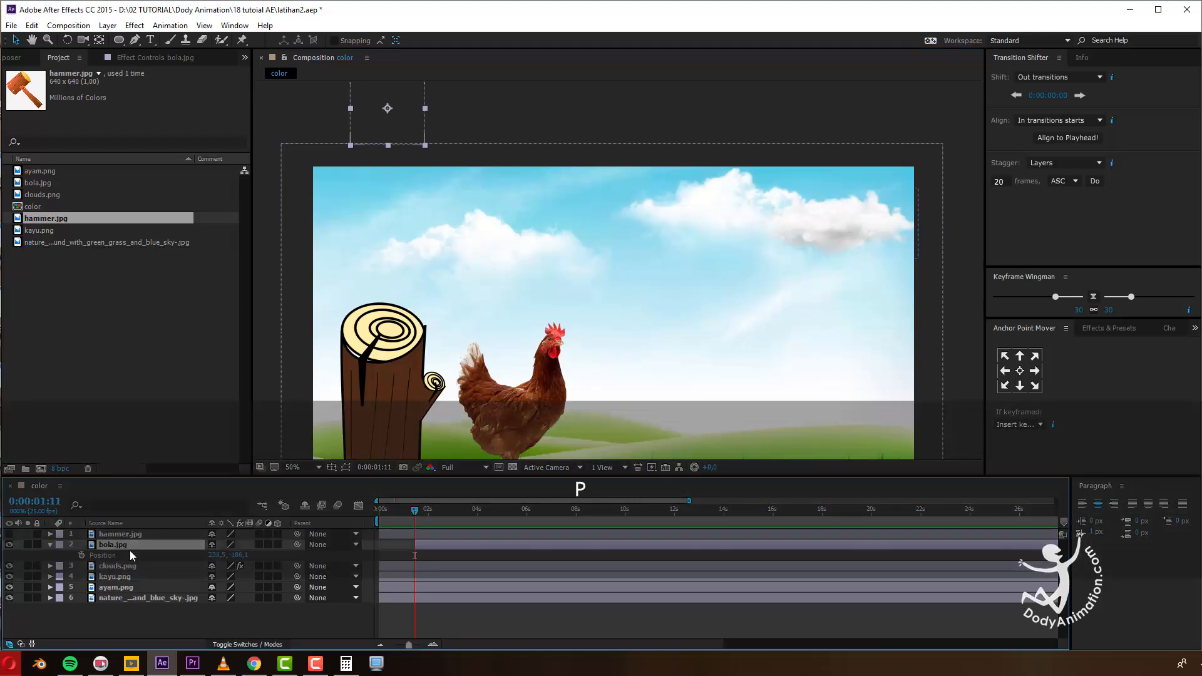
left_click(80, 555)
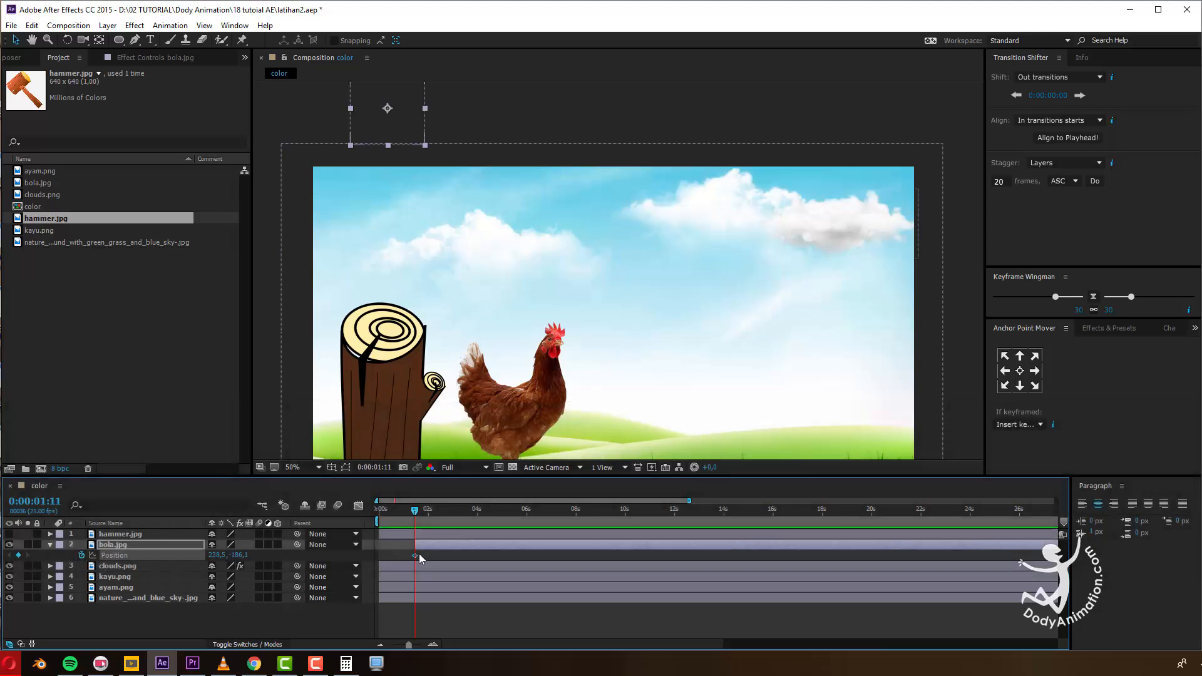
Keyframe the ball dropped straight down onto the log at 0:00:01:21.
key("shift")
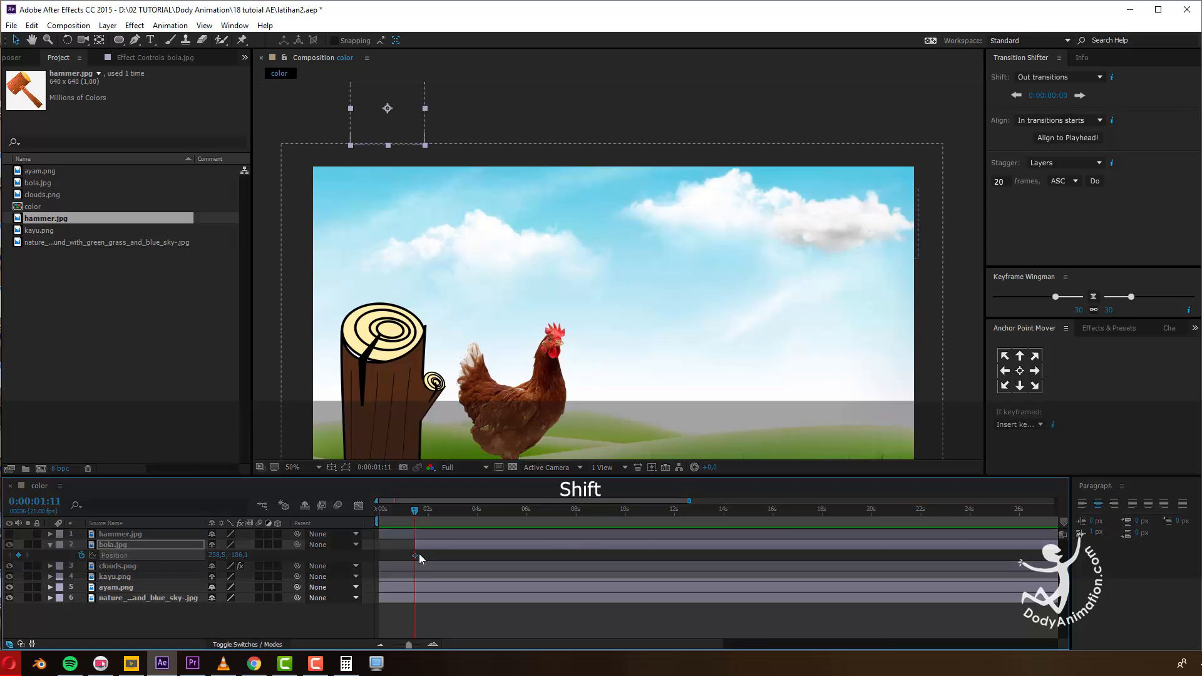
key("ctrl+shift+Right")
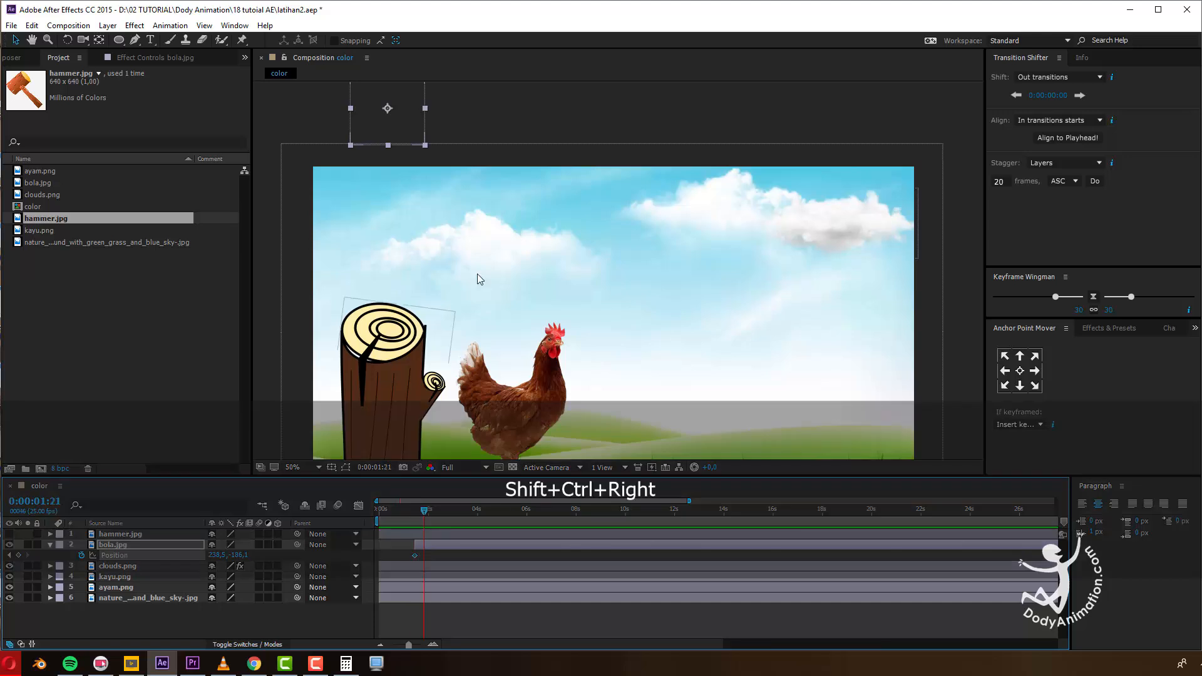
left_click_drag(396, 128, 396, 319)
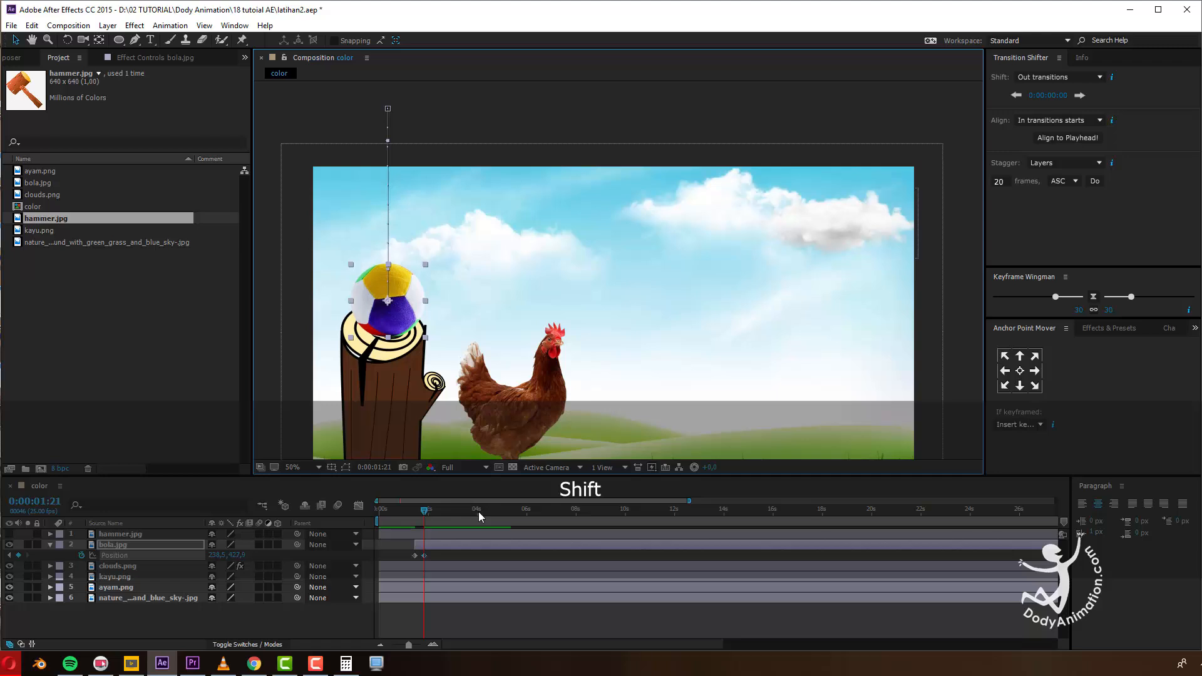
Add a small rebound by keyframing the ball slightly higher at 0:00:02:06 and lowered toward the log at 0:00:02:16.
key("ctrl+shift+Right")
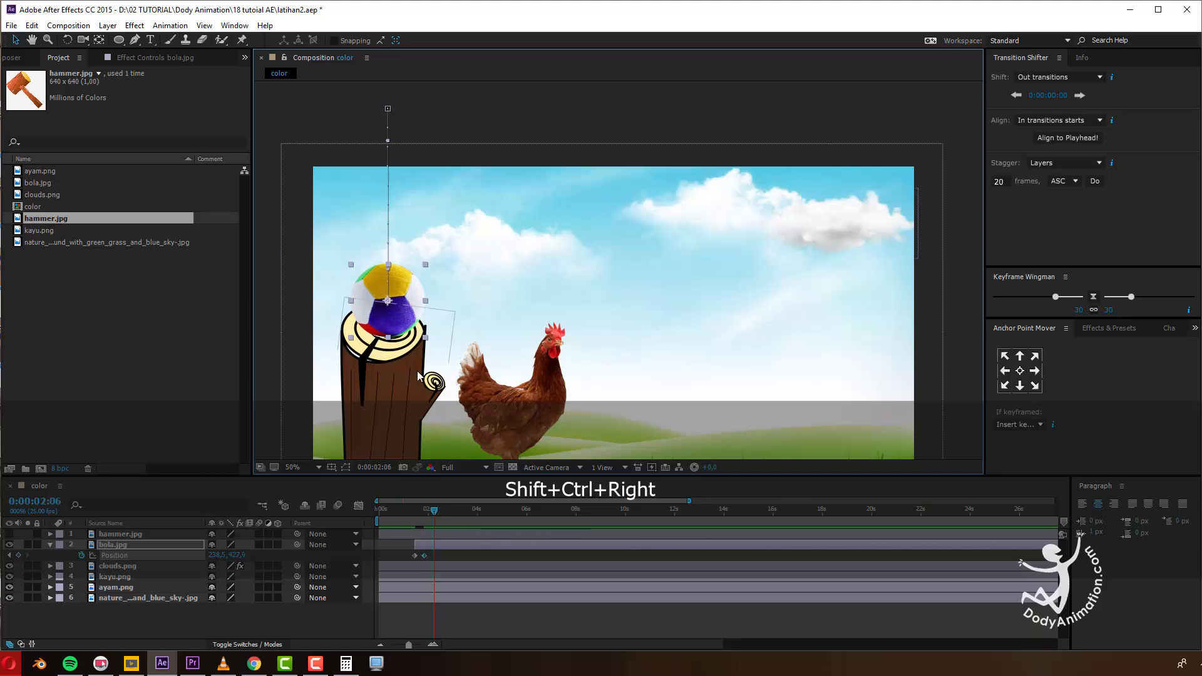
left_click_drag(419, 375, 412, 337)
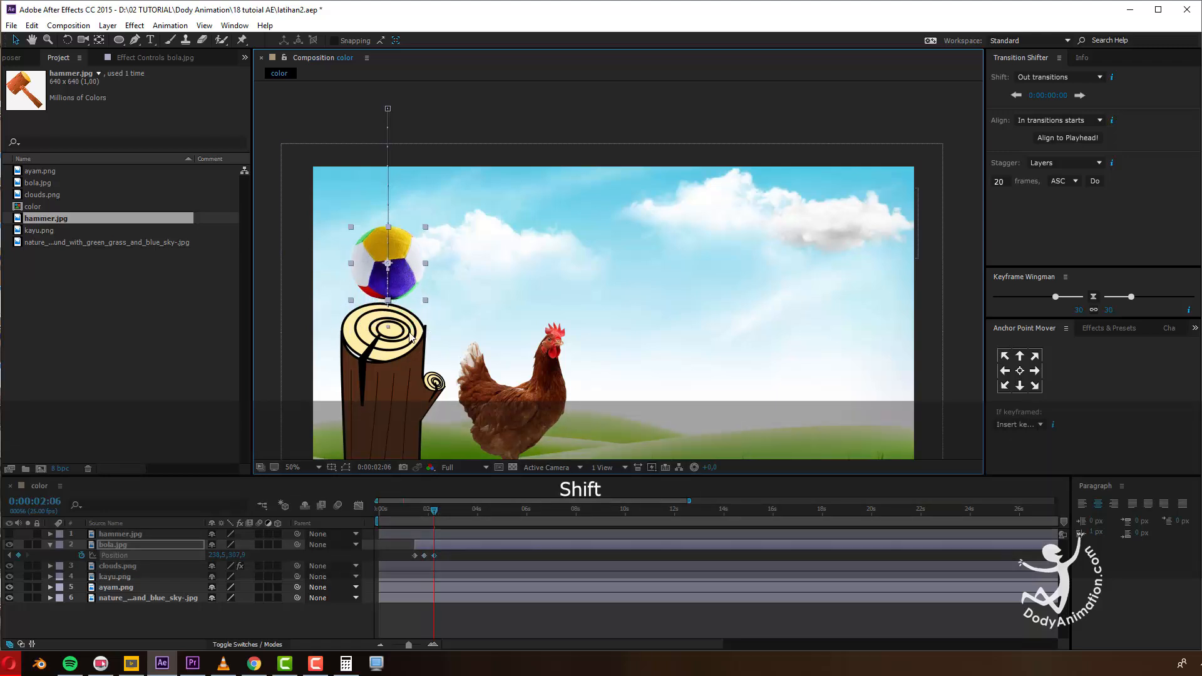
key("ctrl+shift+Right")
left_click_drag(404, 286, 403, 311)
Ease all the ball's Position keyframes with Keyframe Wingman and play back its drop.
left_click_drag(408, 551, 448, 558)
left_click(1093, 298)
left_click(412, 508)
key("space")
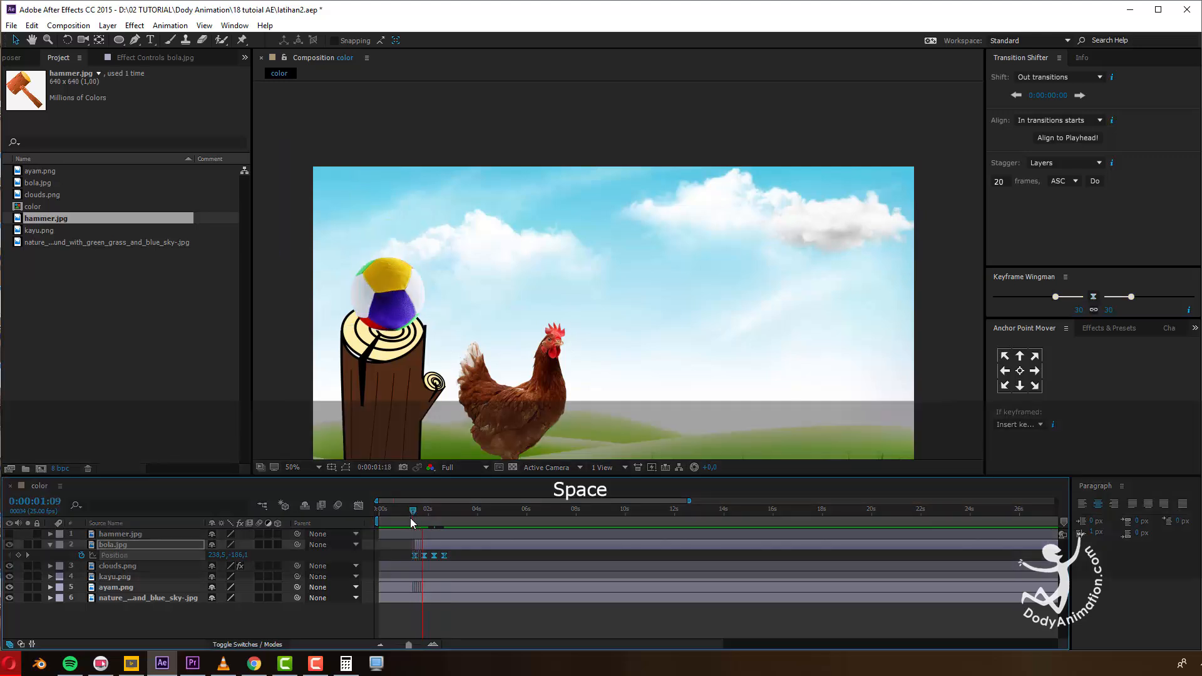
left_click(454, 562)
mouse_move(442, 519)
left_mouse_down()
mouse_move(448, 535)
mouse_move(426, 529)
left_mouse_up()
left_click(438, 555)
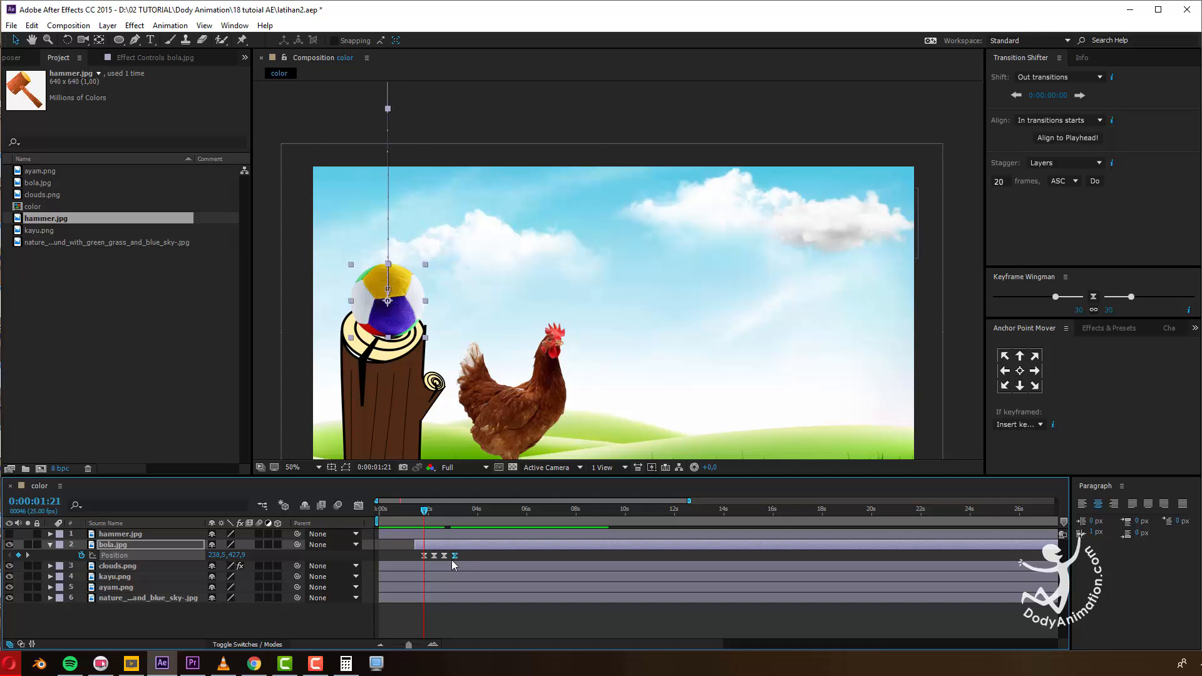
key("ctrl+z")
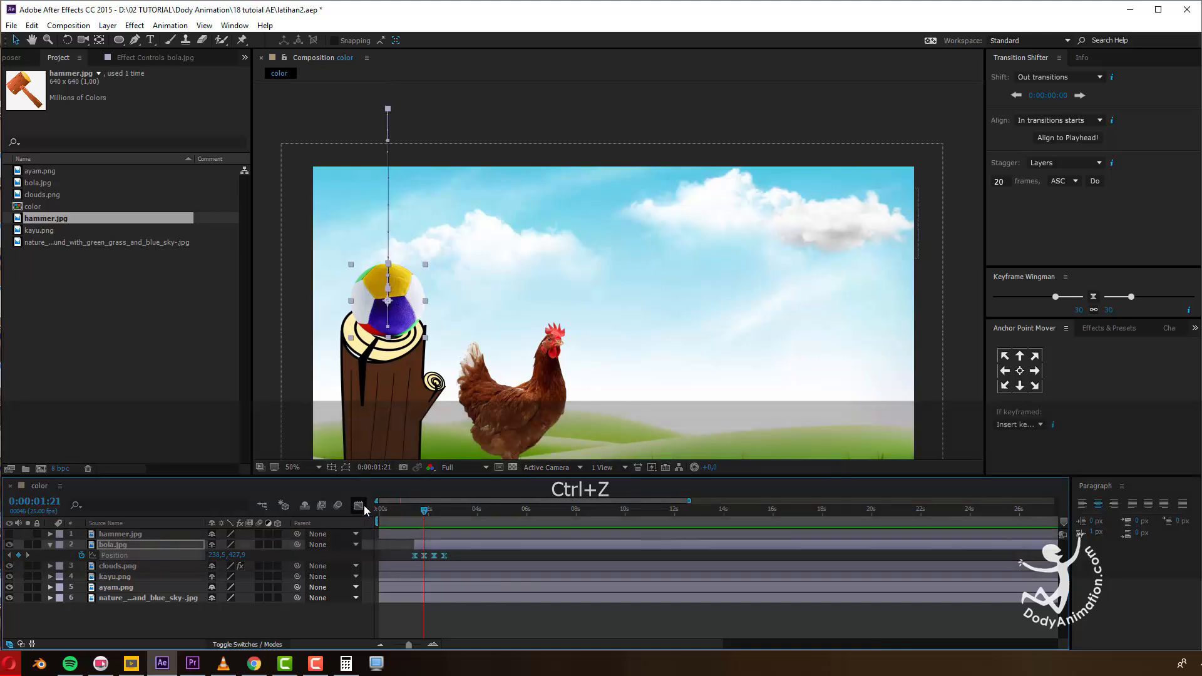
left_click(358, 505)
left_click(358, 505)
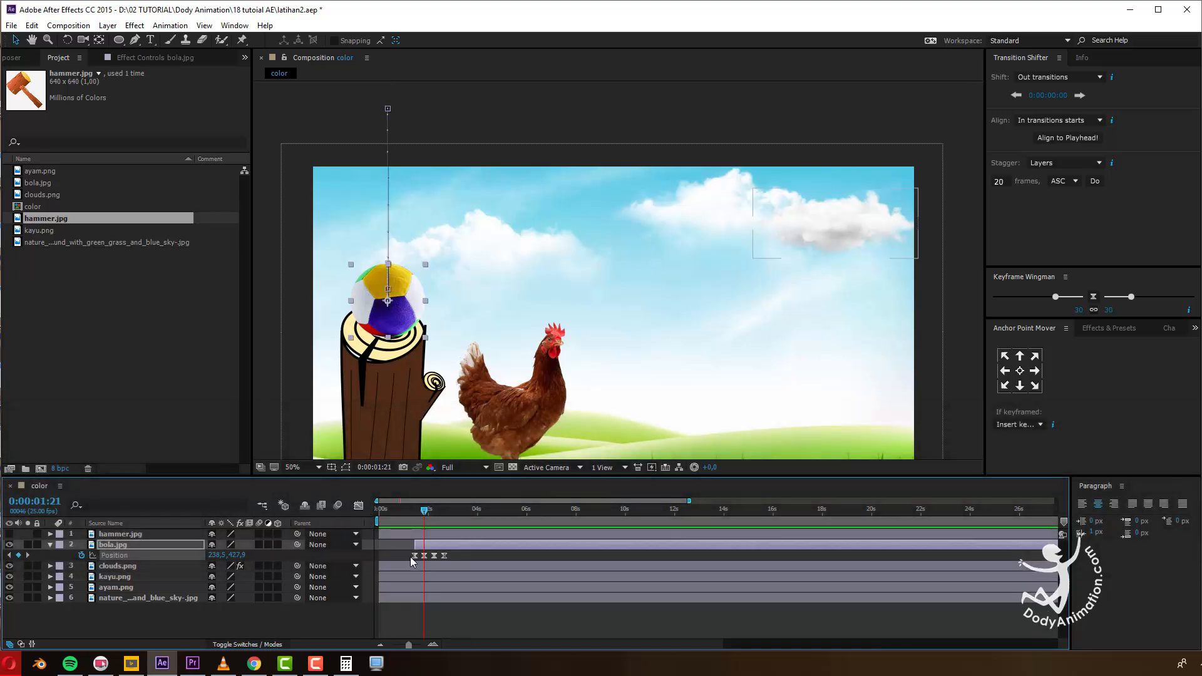
Make the hammer.jpg layer visible and trim its start to 0:00:03:01.
left_click_drag(412, 519, 442, 535)
left_click(420, 548)
left_click(442, 535, "shift")
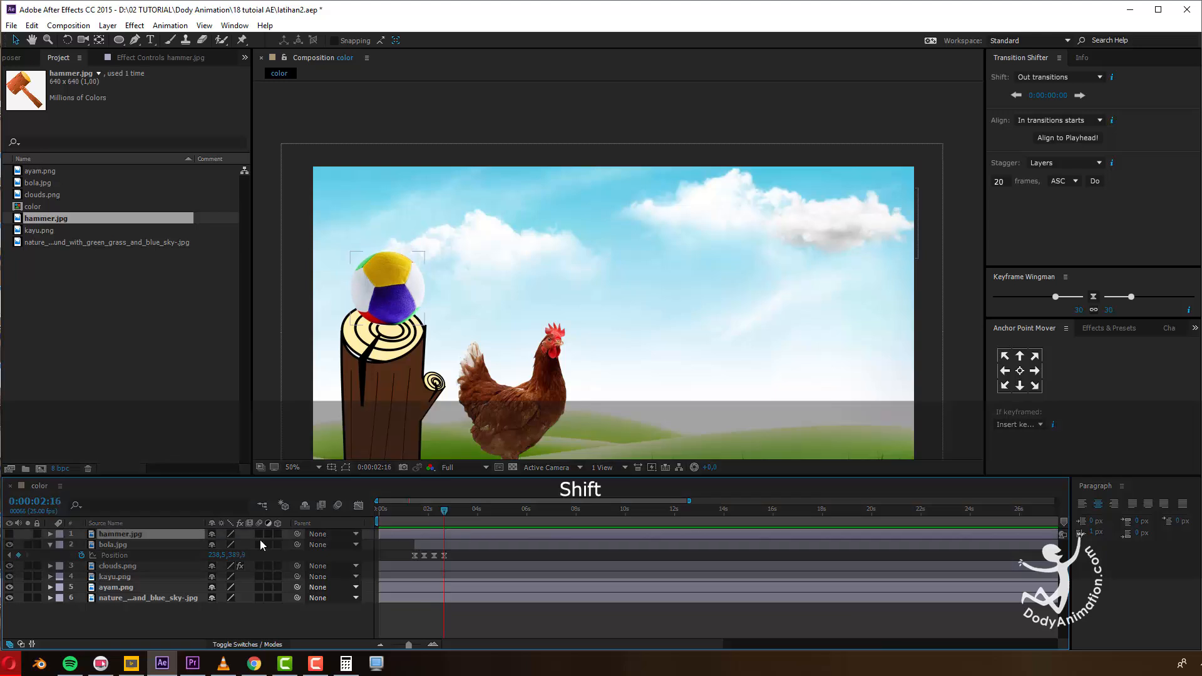
left_click(9, 534)
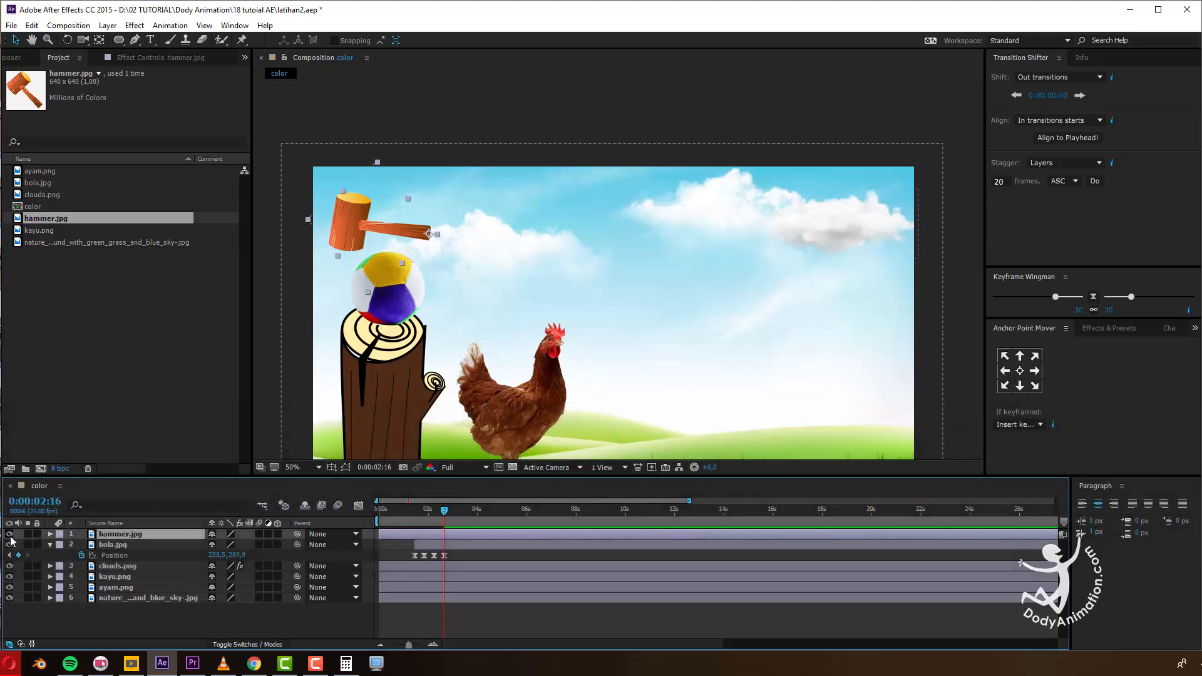
left_click(50, 545)
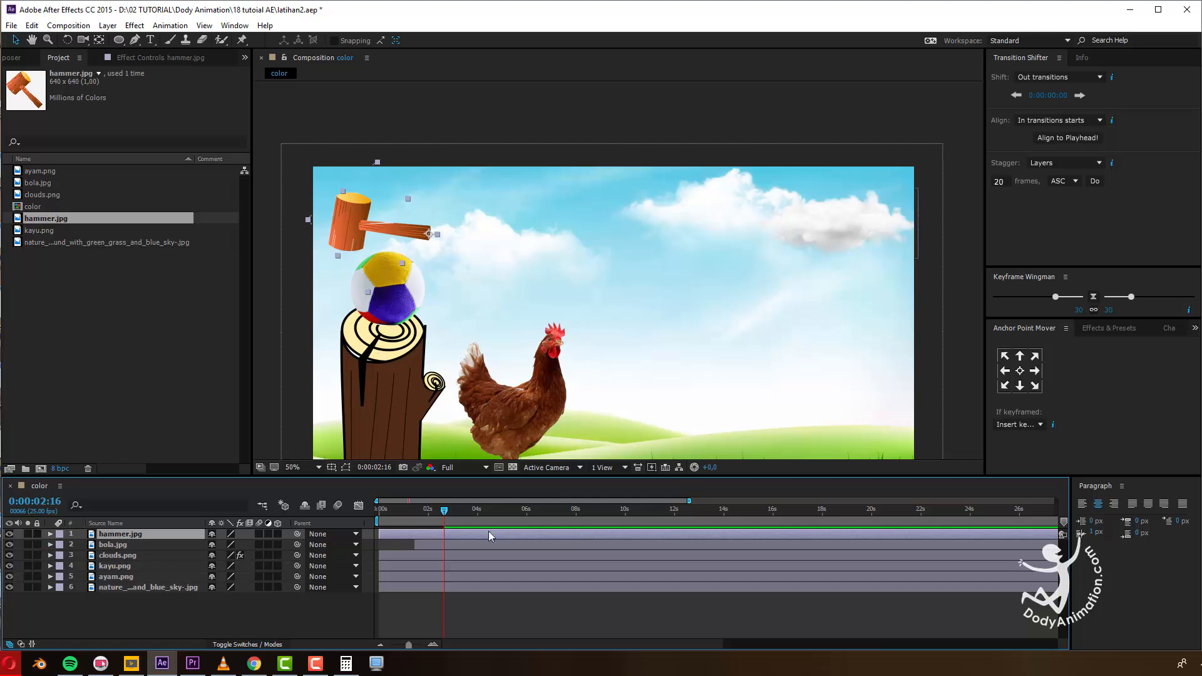
left_click_drag(418, 515, 456, 524)
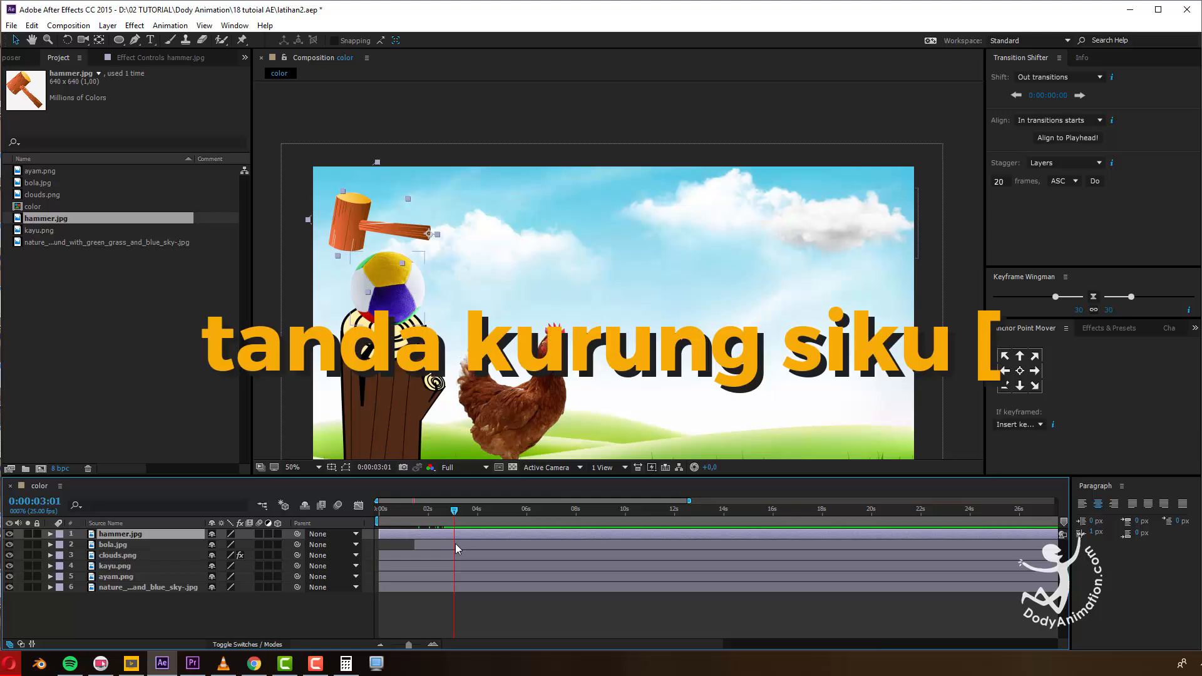
key("alt+bracketleft")
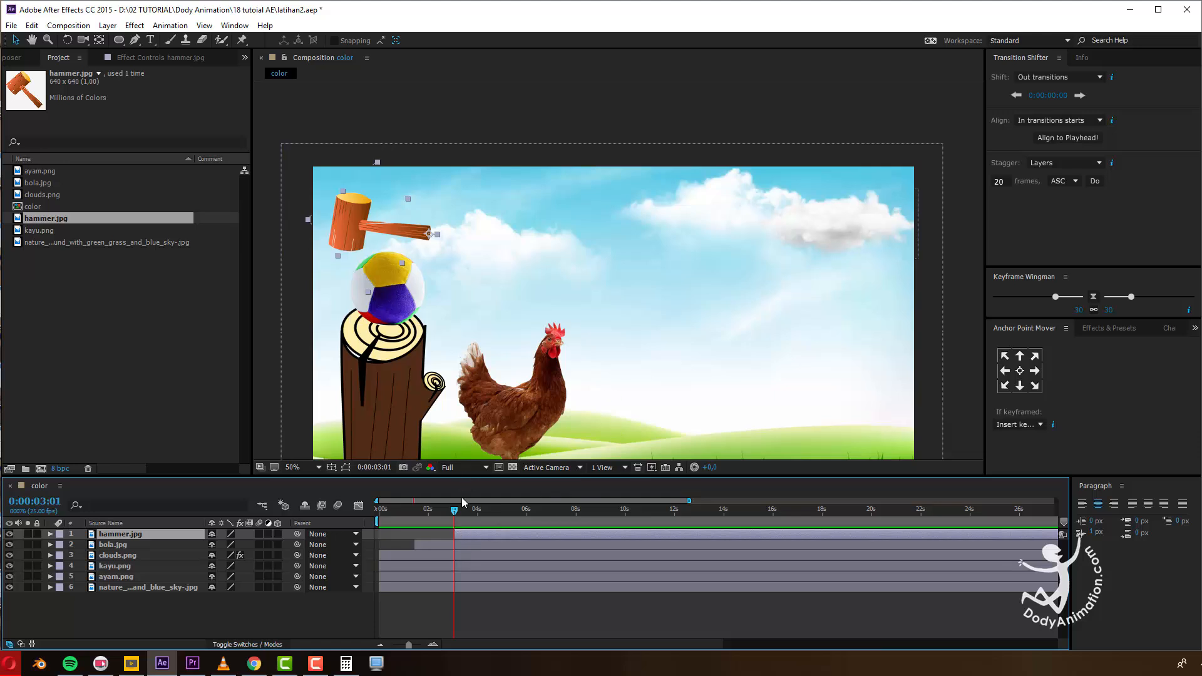
Move the hammer straight up above the frame and keyframe its Position and Rotation at 0:00:03:01.
left_click_drag(410, 237, 410, 137)
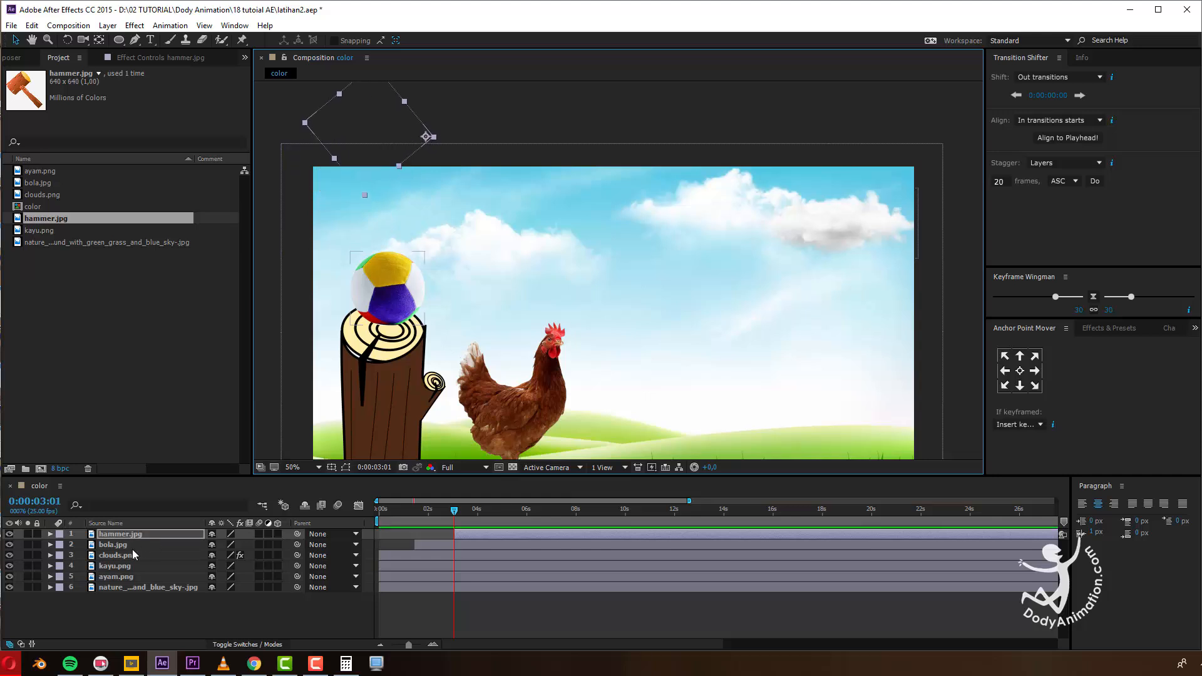
key("p")
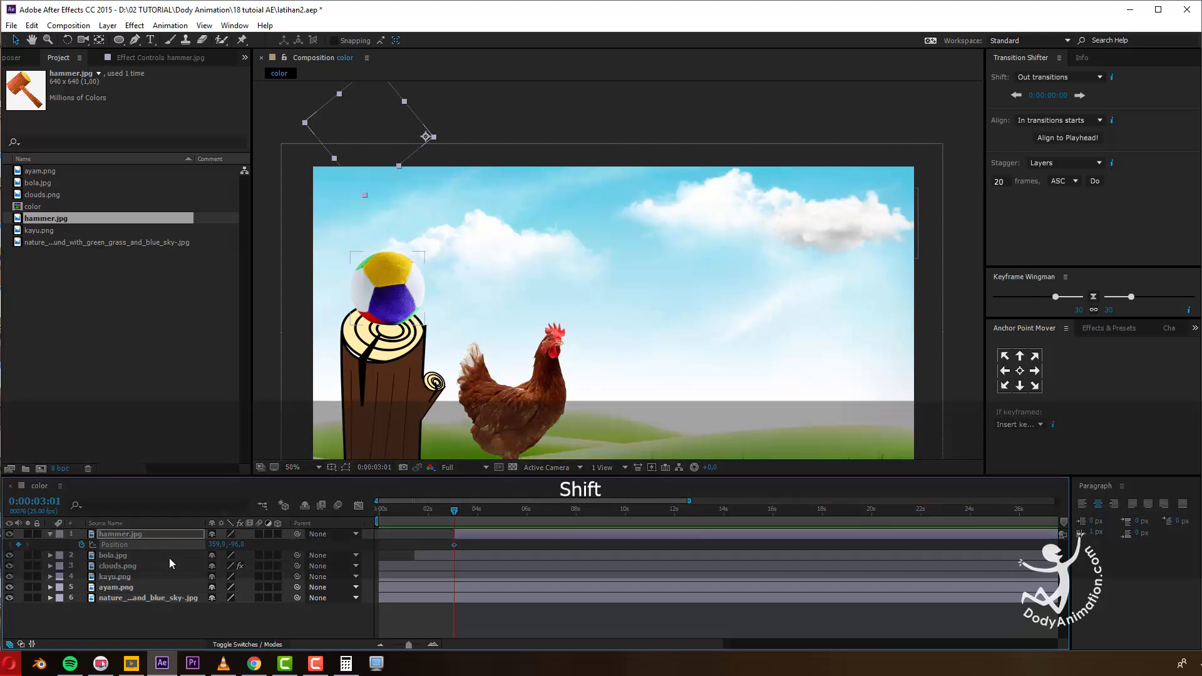
key("shift+r")
left_click(81, 554)
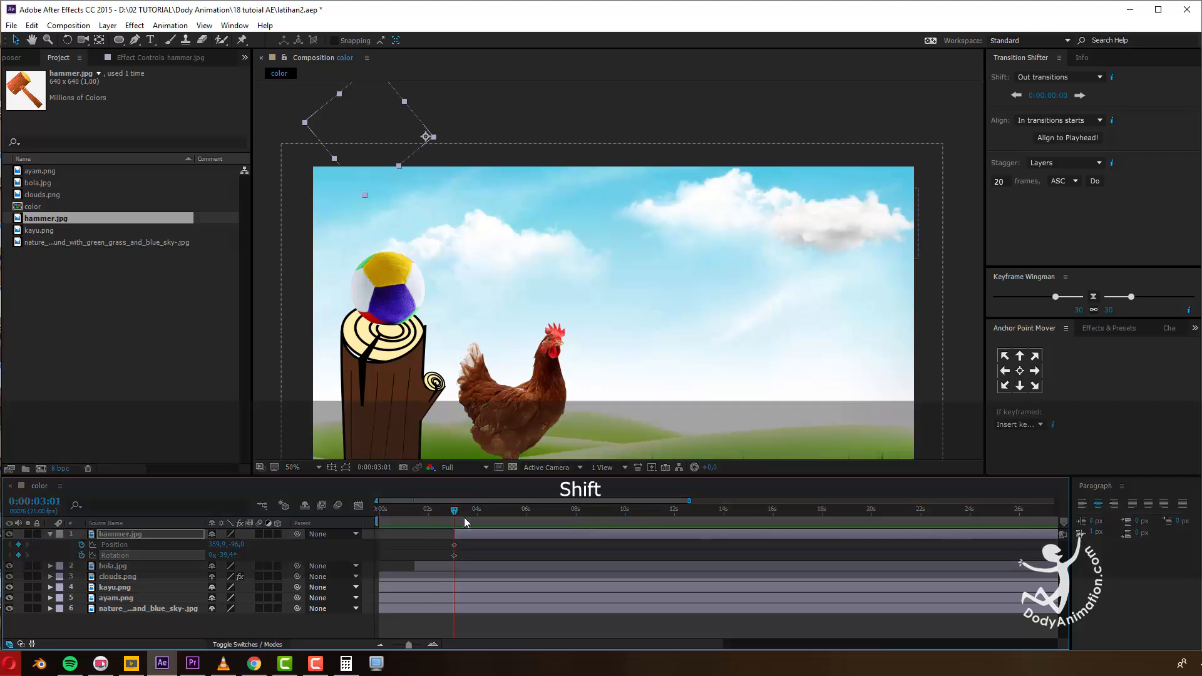
Keyframe the hammer lowered to just above the ball at 0:00:03:11, and move its Rotation keyframe to that time.
key("ctrl+shift+Right")
left_click_drag(388, 159, 388, 248)
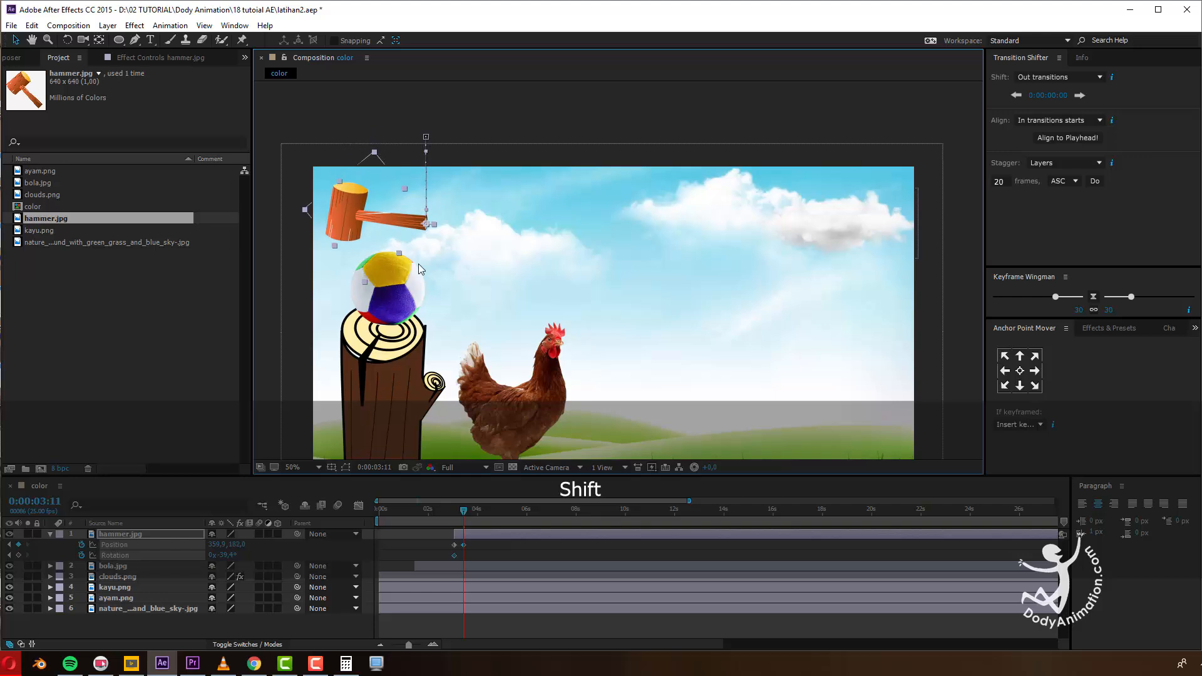
left_click(456, 556)
left_click_drag(459, 559, 467, 567)
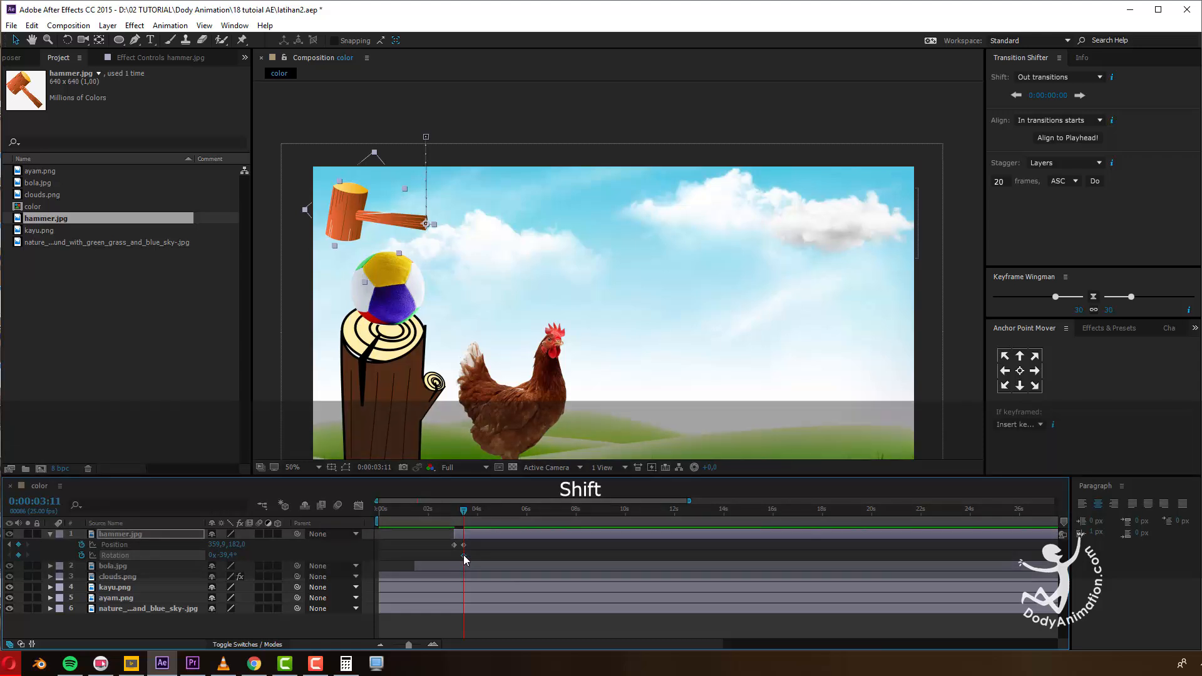
left_click_drag(455, 555, 465, 556)
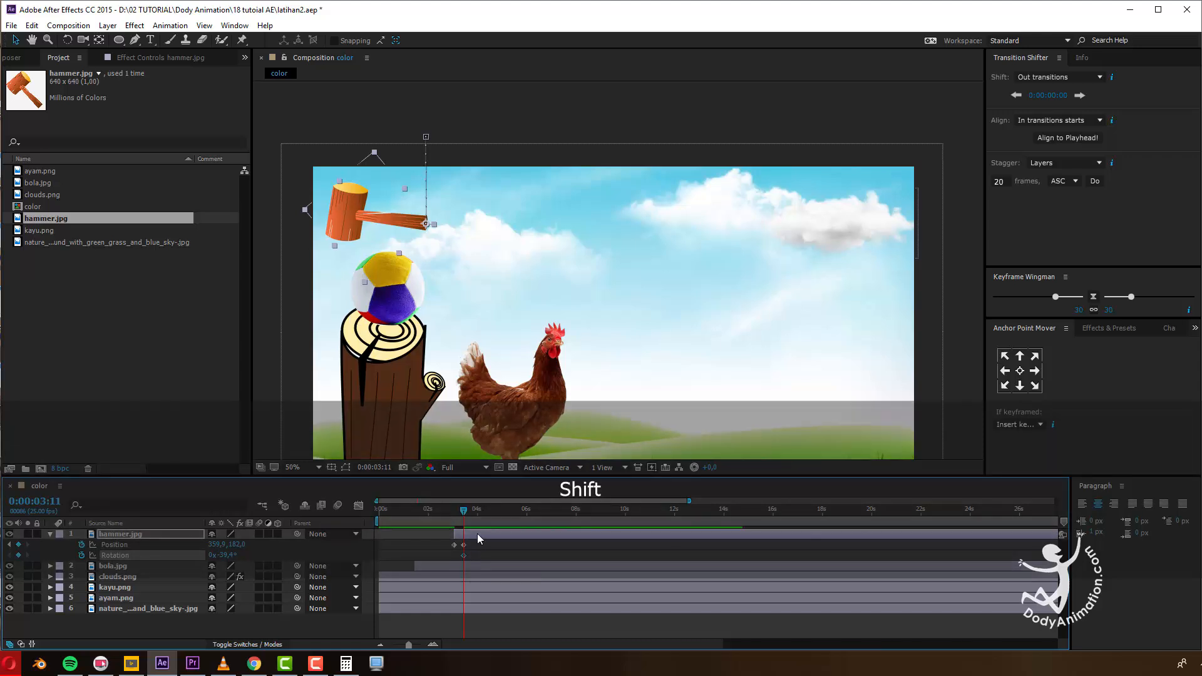
Swing the hammer up by keyframing its Rotation at -8,4° at 0:00:03:21.
key("shift+ctrl+Right")
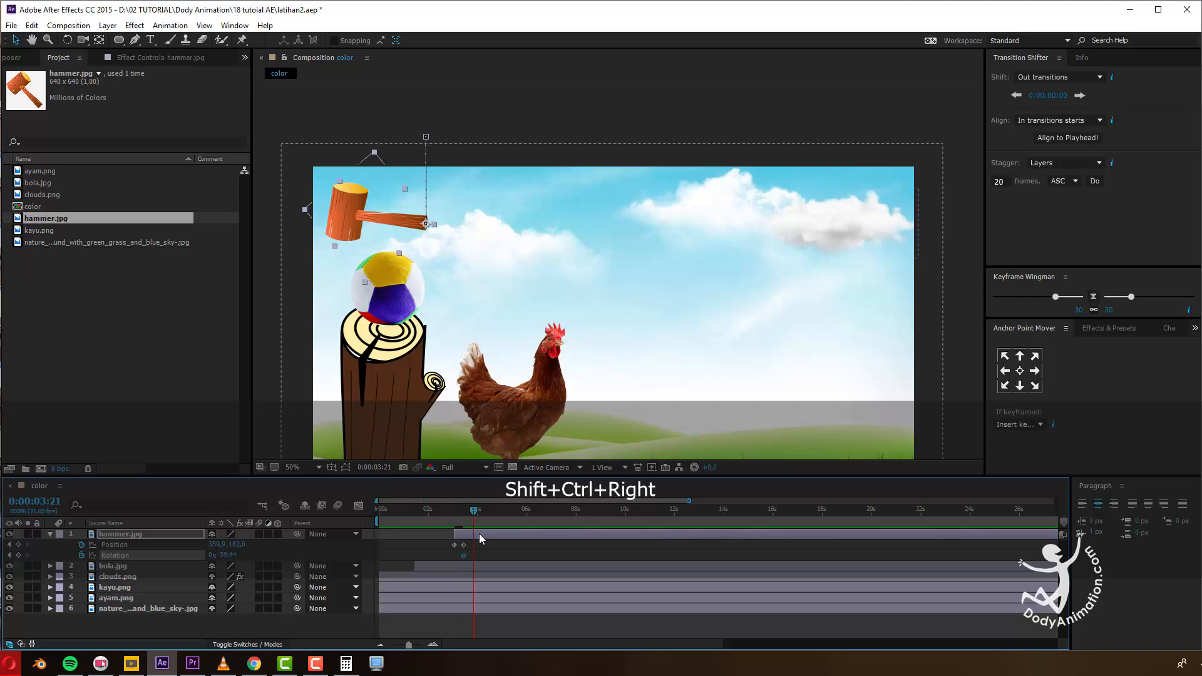
left_click_drag(220, 555, 254, 561)
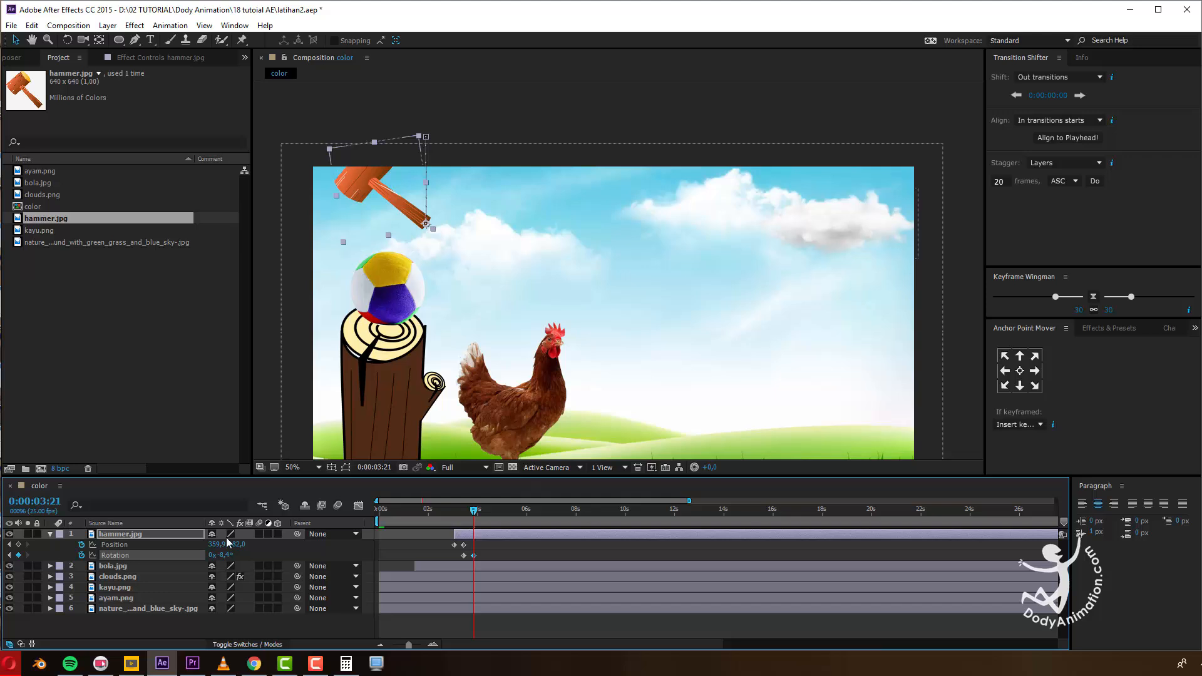
Adjust the hammer's Rotation to -10,3° at 0:00:03:21 and keyframe its downward swing at -162,2° at 0:00:04:06.
key("w")
left_click_drag(350, 183, 355, 188)
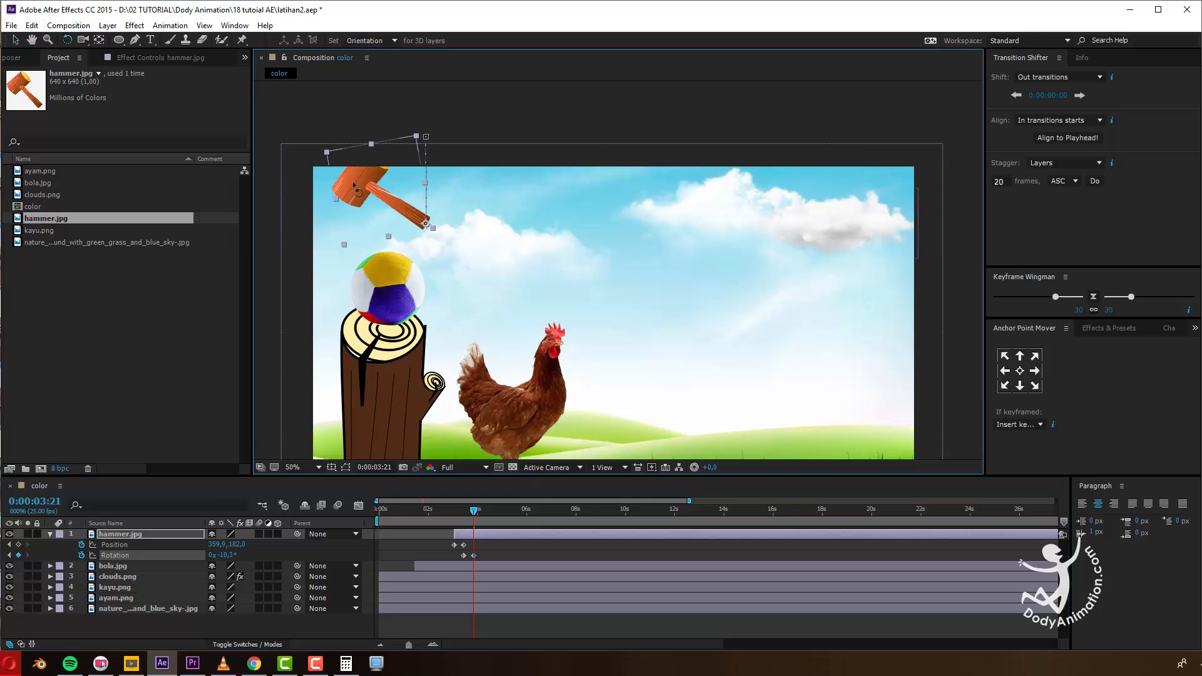
left_click_drag(460, 517, 488, 526)
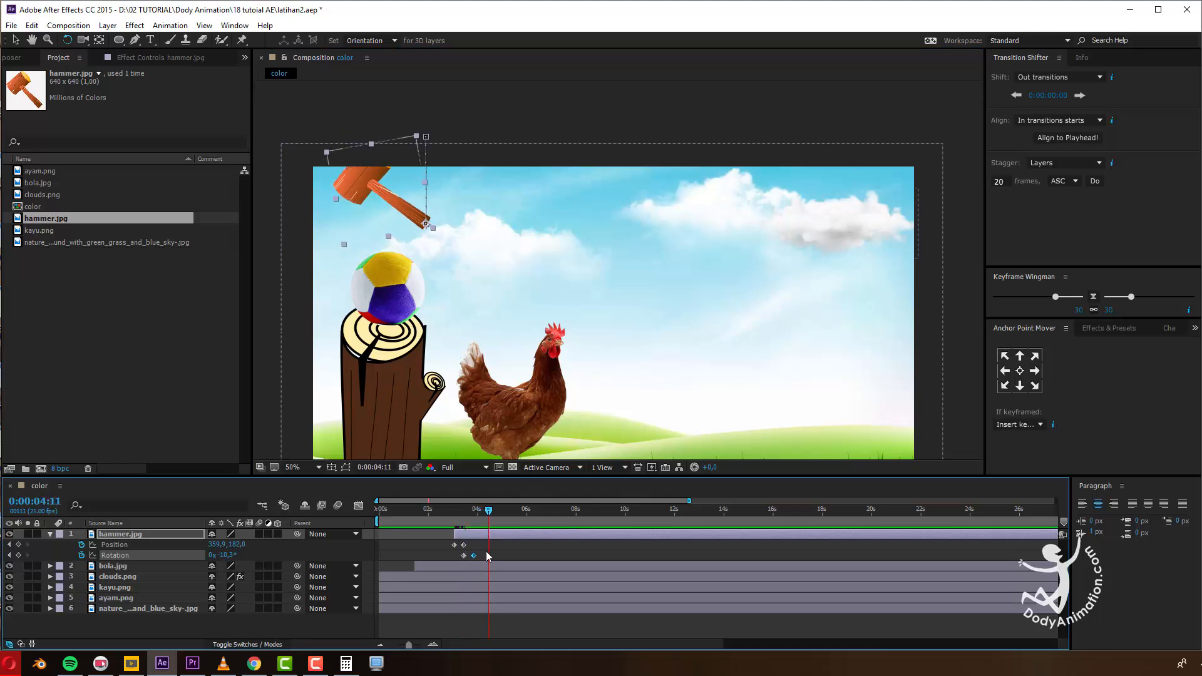
left_click(475, 517, "shift")
key("ctrl+shift+Right")
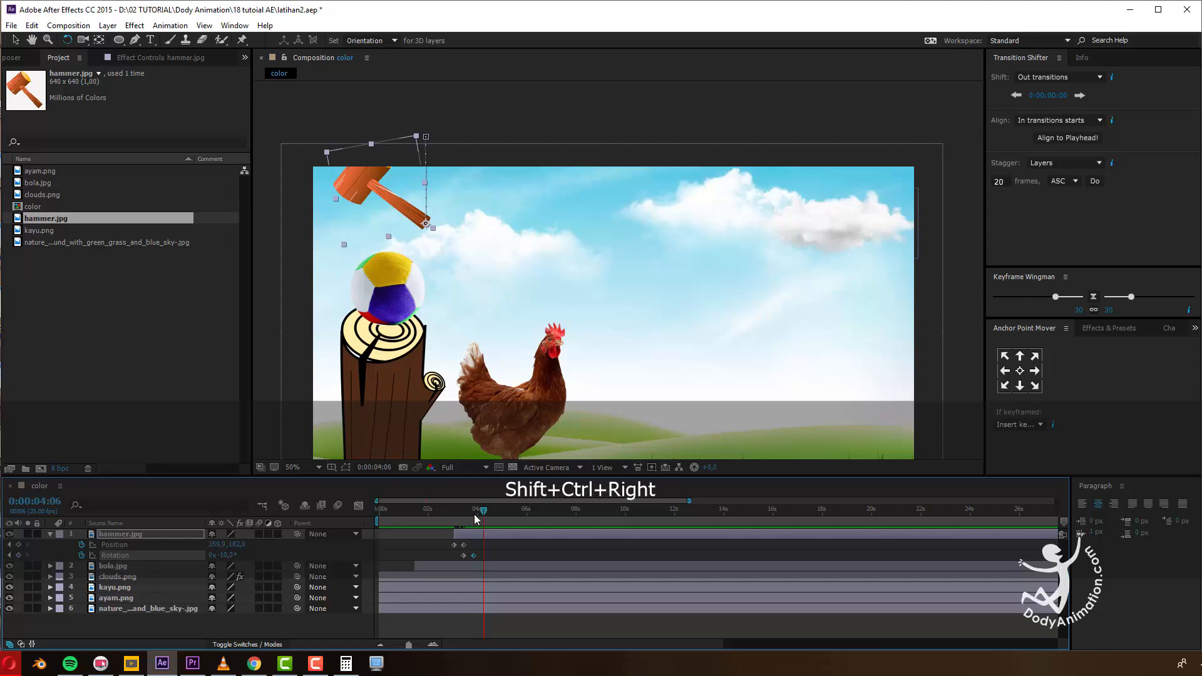
left_click_drag(392, 183, 491, 279)
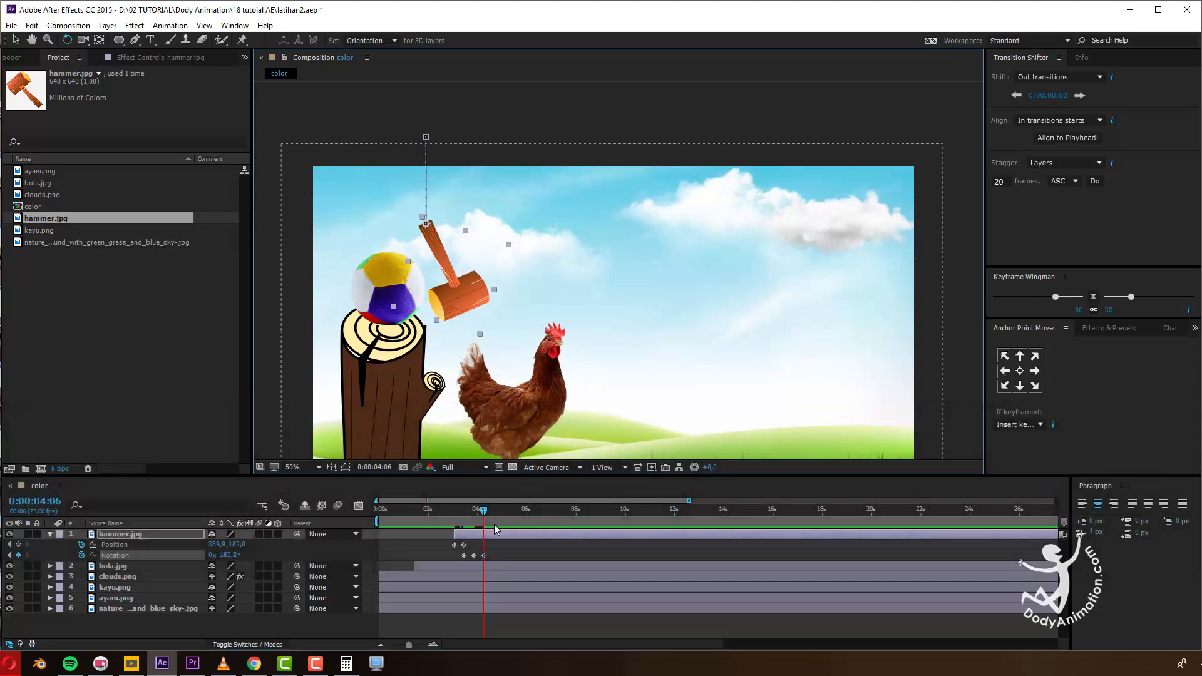
Keyframe the hammer swinging back to about -124° Rotation at 0:00:04:16 and hanging straight down at -136,0° at 0:00:05:01.
key("ctrl+shift+Right")
left_click_drag(463, 313, 405, 298)
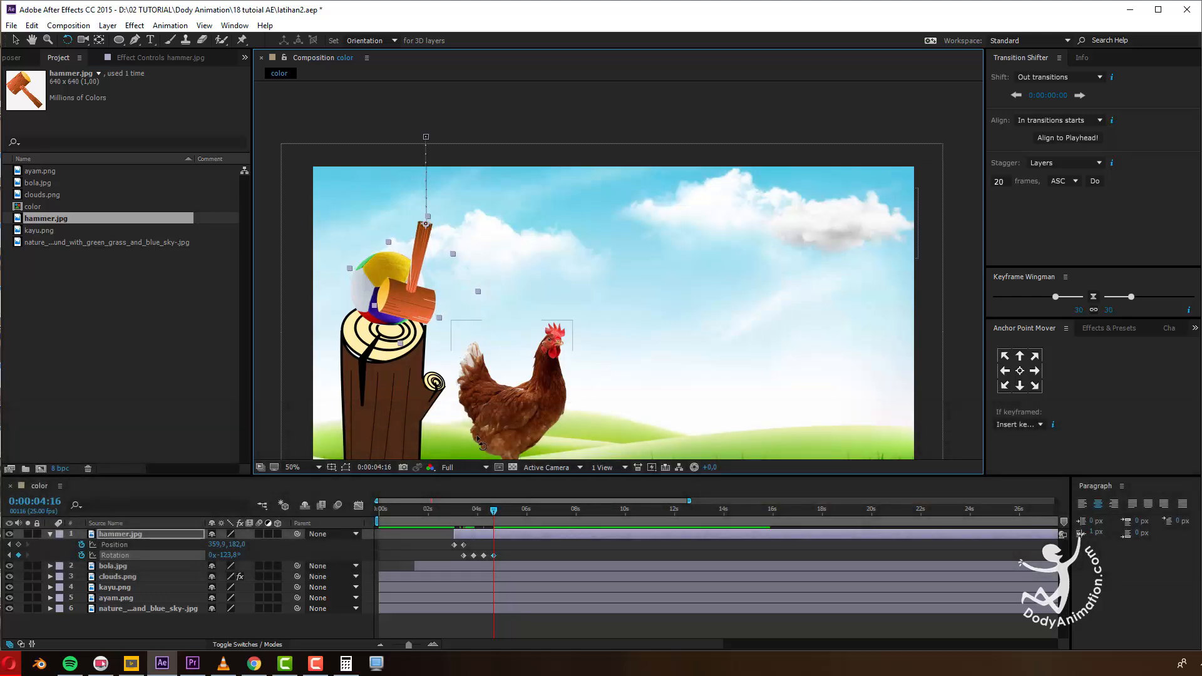
key("shift")
key("ctrl+shift+Right")
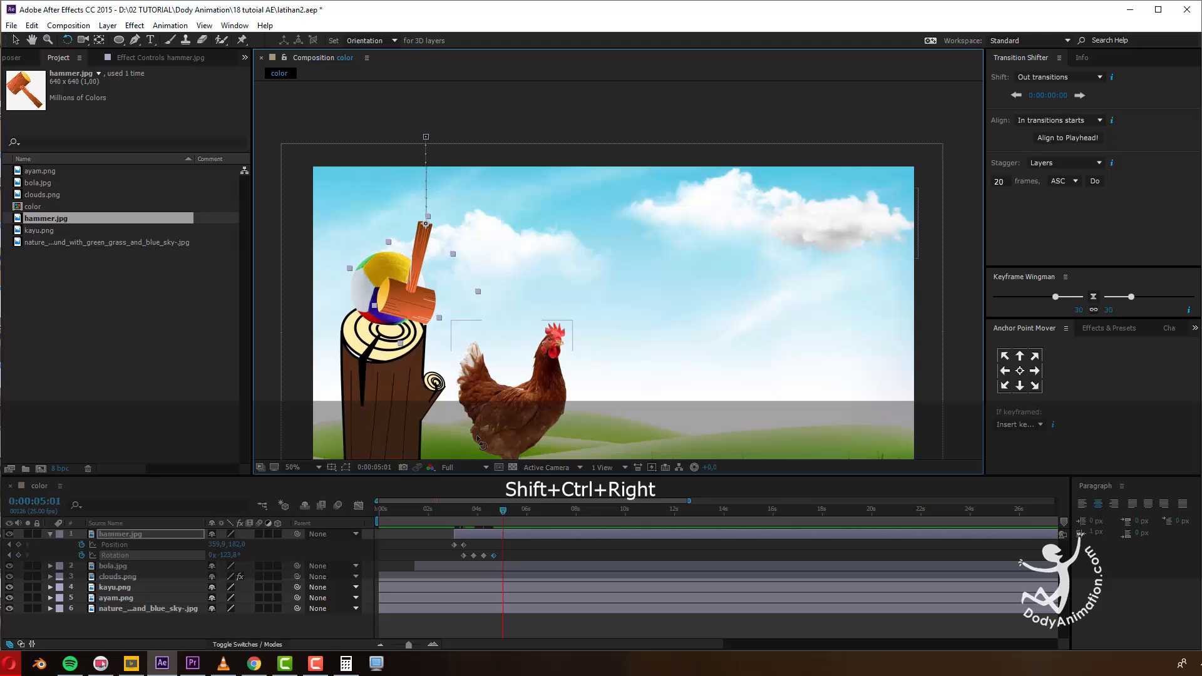
left_click_drag(455, 347, 440, 310)
key("ctrl")
key("shift")
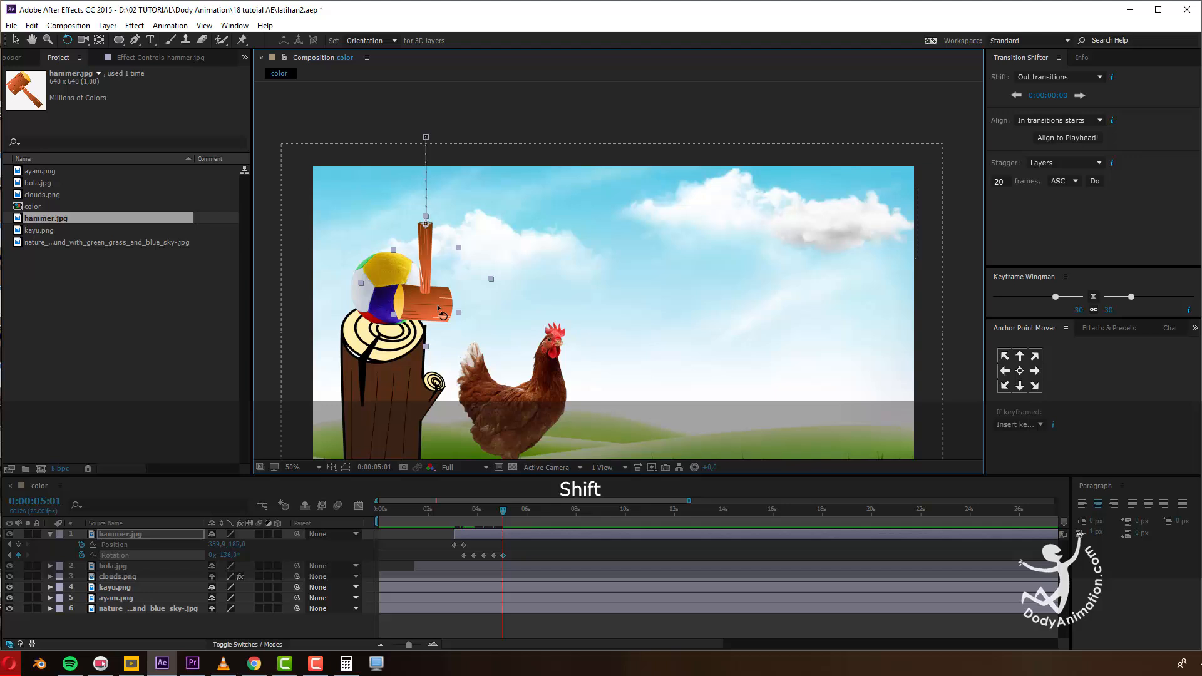
Hold the hammer's Position with a keyframe at 0:00:05:01 and keyframe it raised straight up above the frame at 0:00:05:11.
left_click(19, 544)
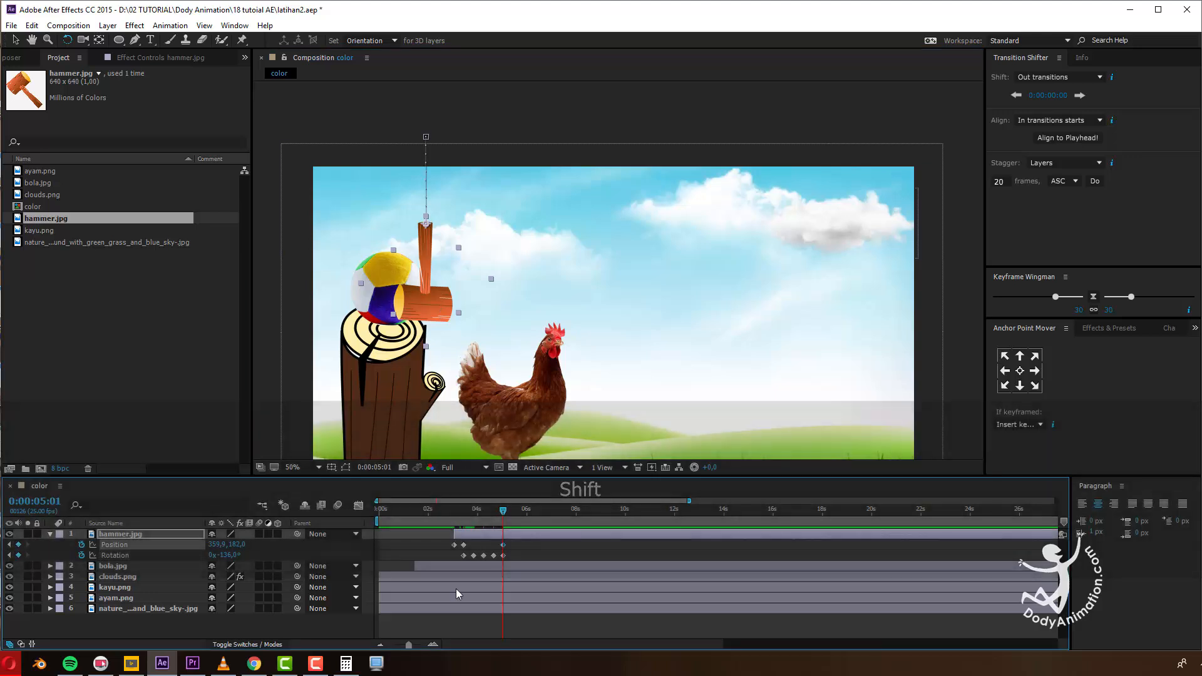
key("ctrl+shift+Right")
left_click(16, 40)
left_click_drag(429, 264, 430, 91)
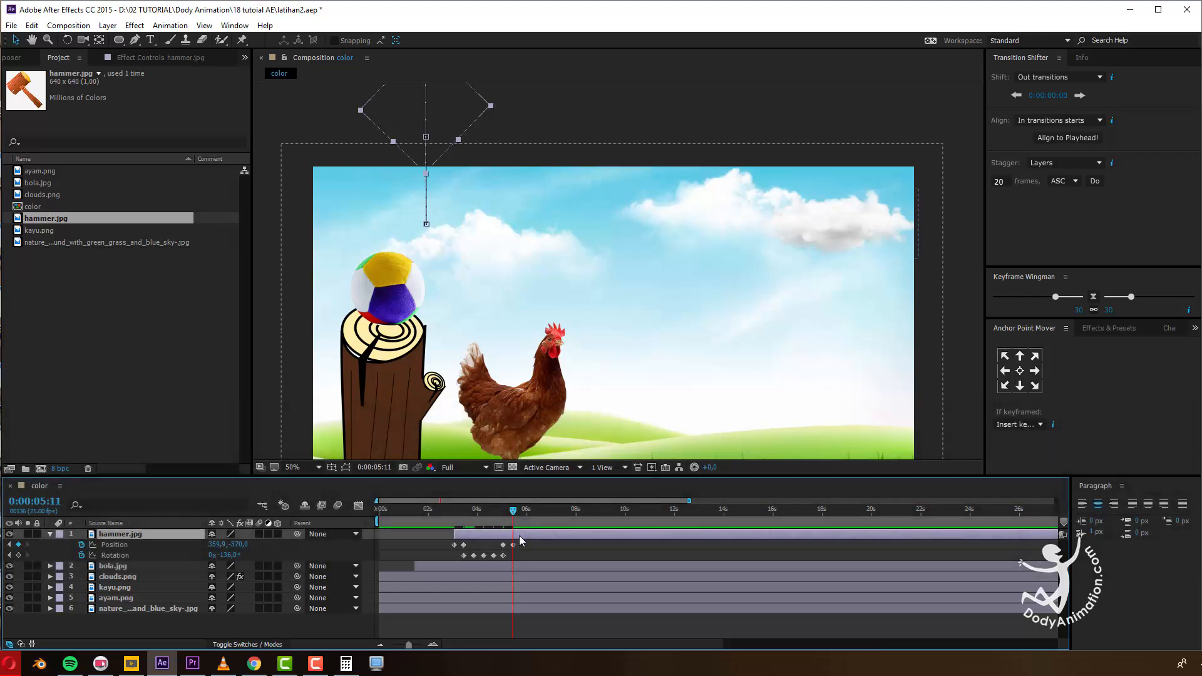
Trim the end of the hammer.jpg layer to 0:00:05:11 and scrub through the hammer animation.
key("alt")
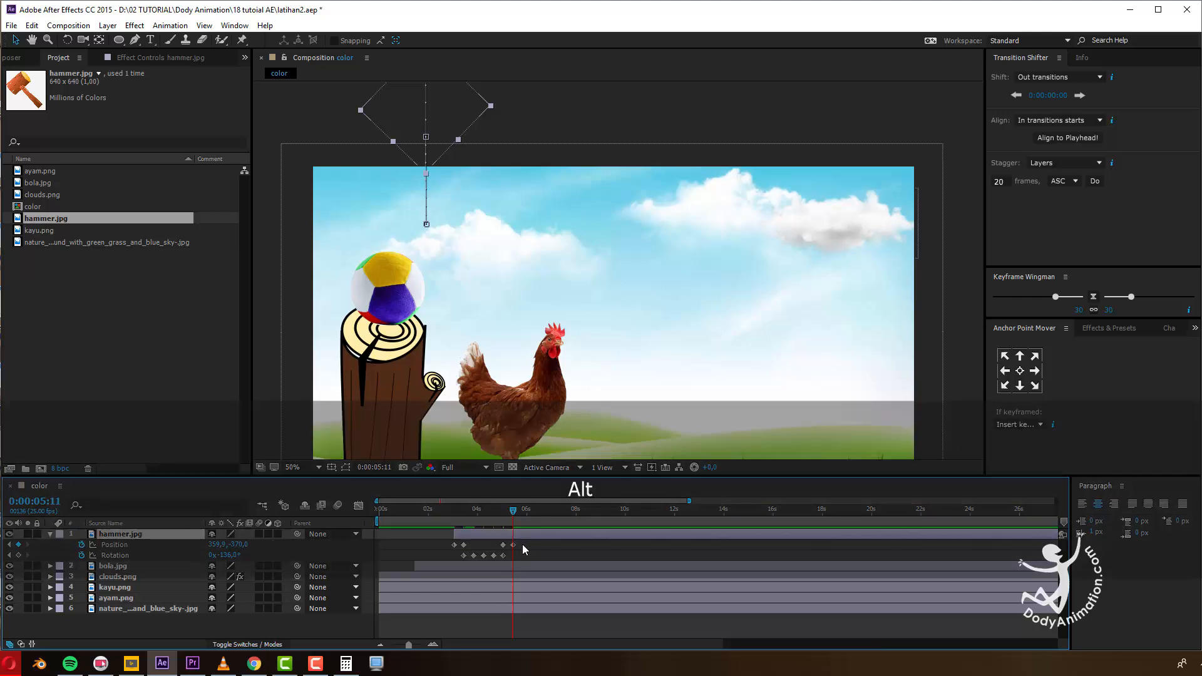
key("alt+bracketright")
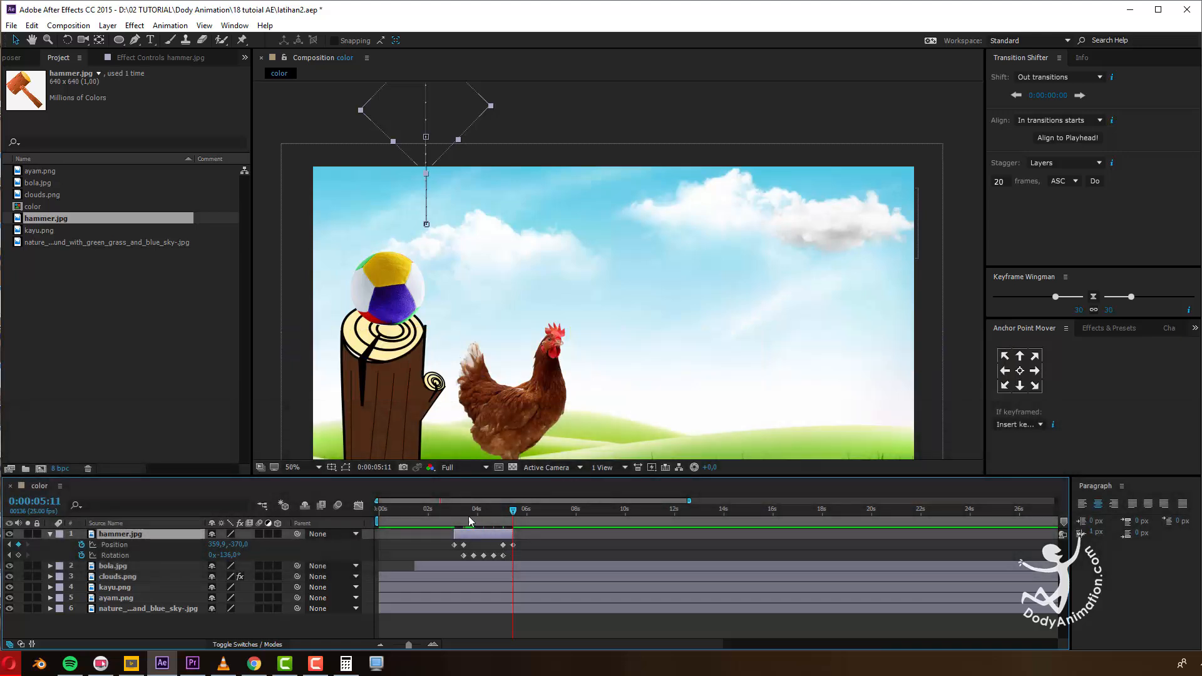
left_click_drag(453, 518, 512, 549)
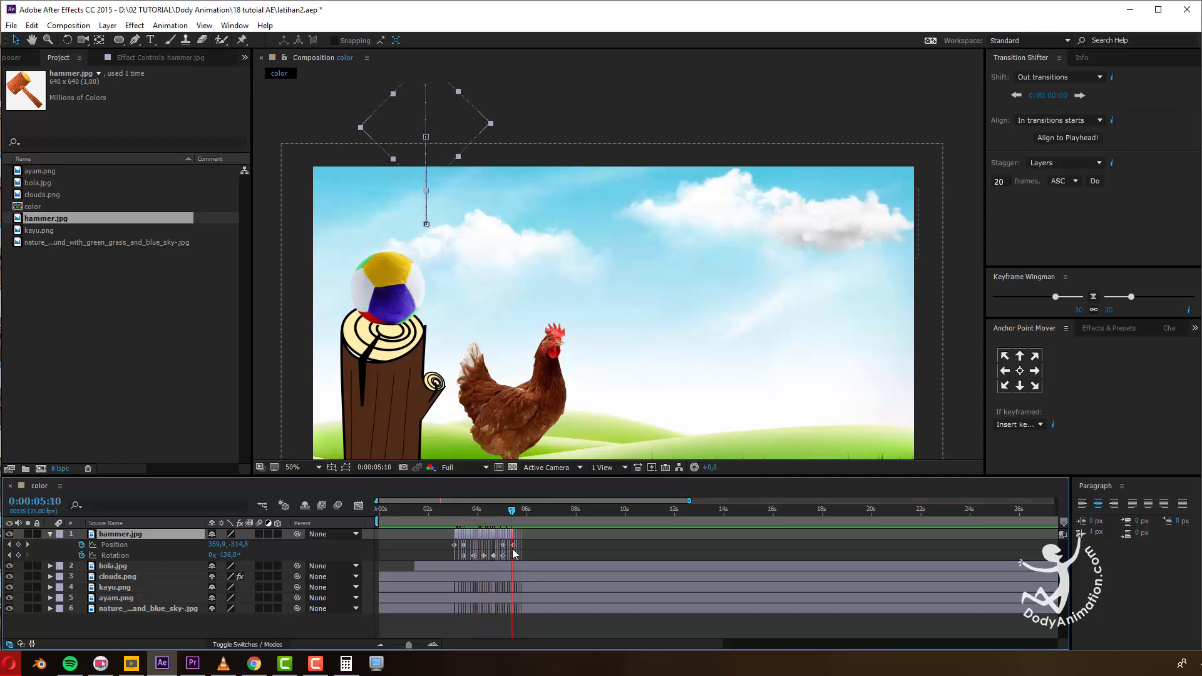
key("ctrl+Down")
left_click_drag(433, 511, 450, 525)
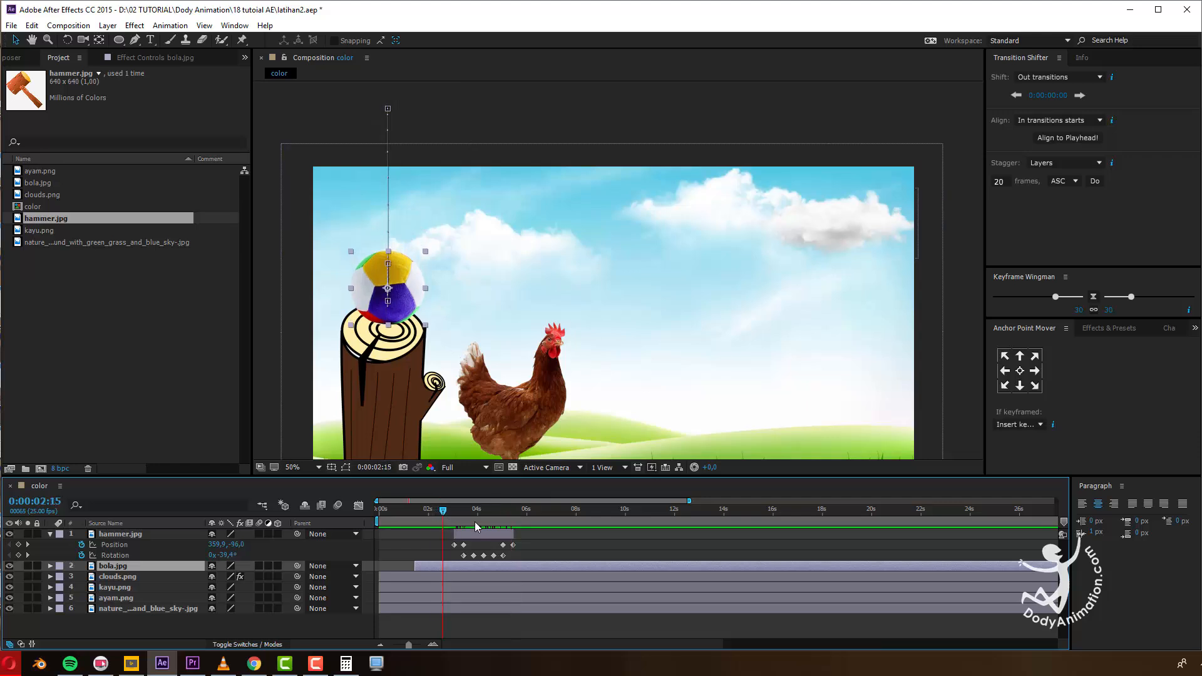
Duplicate the ayam.png chicken layer.
key("space")
left_click_drag(589, 375, 591, 309)
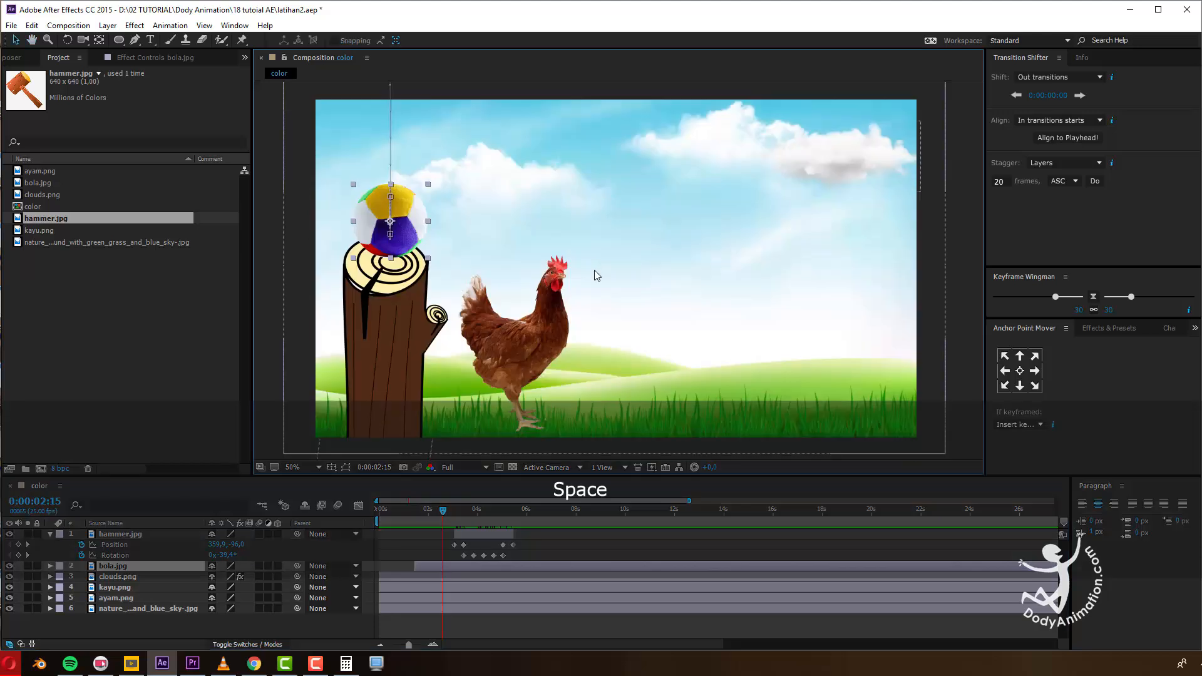
left_click(541, 337)
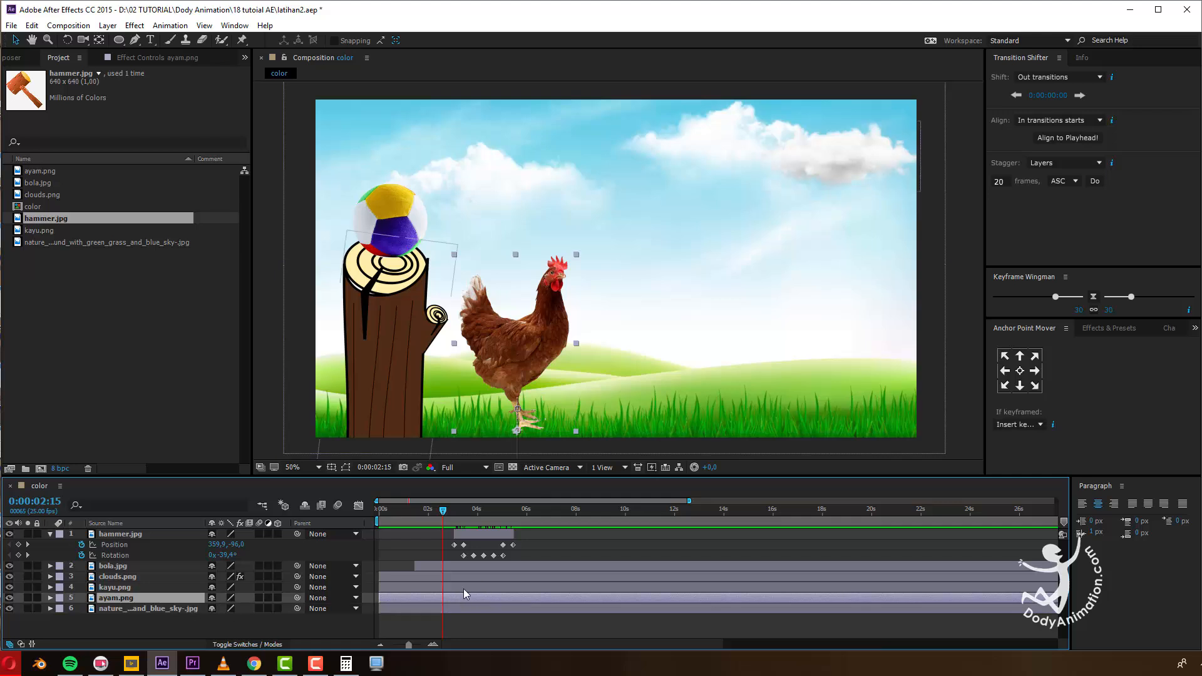
key("ctrl+d")
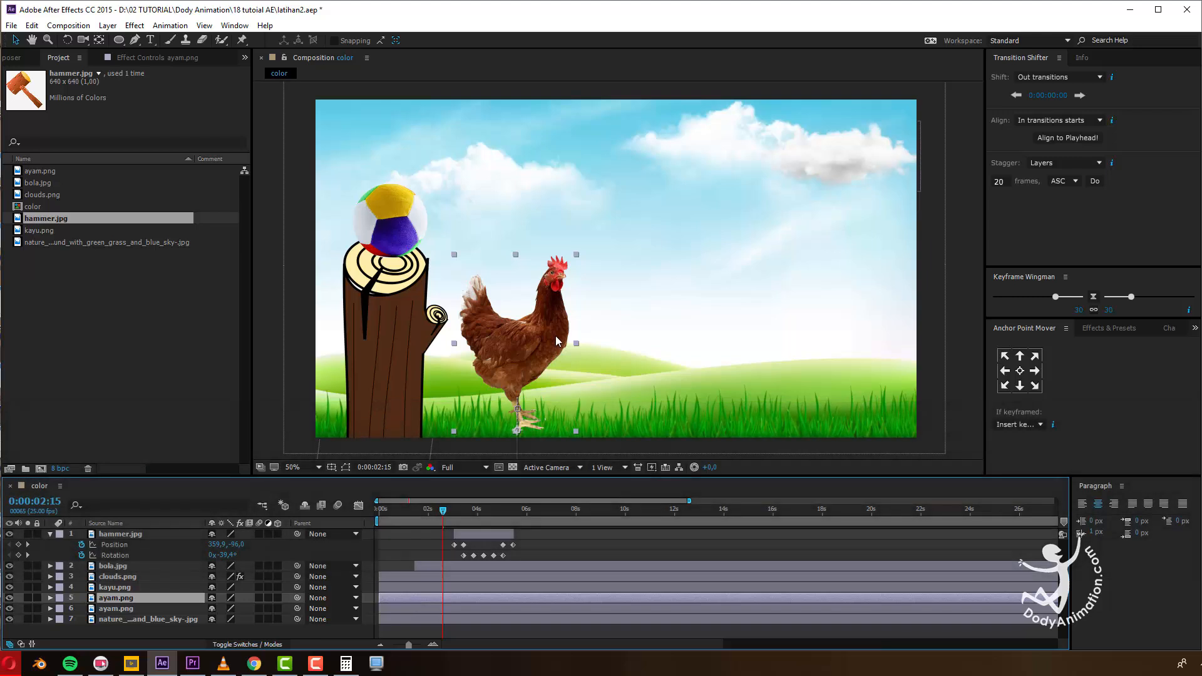
Try to move the duplicated chicken to the right of the original at 0:00:02:15, and delete the Position keyframe this adds.
key("space")
left_click_drag(639, 362, 657, 321)
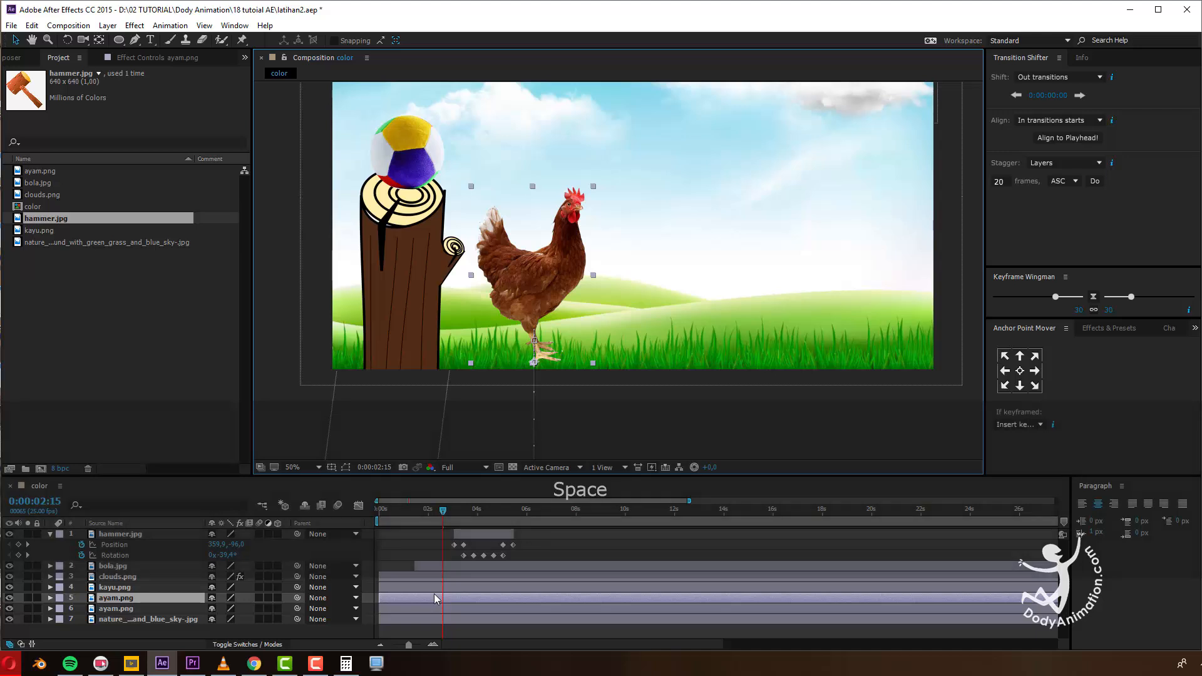
key("p")
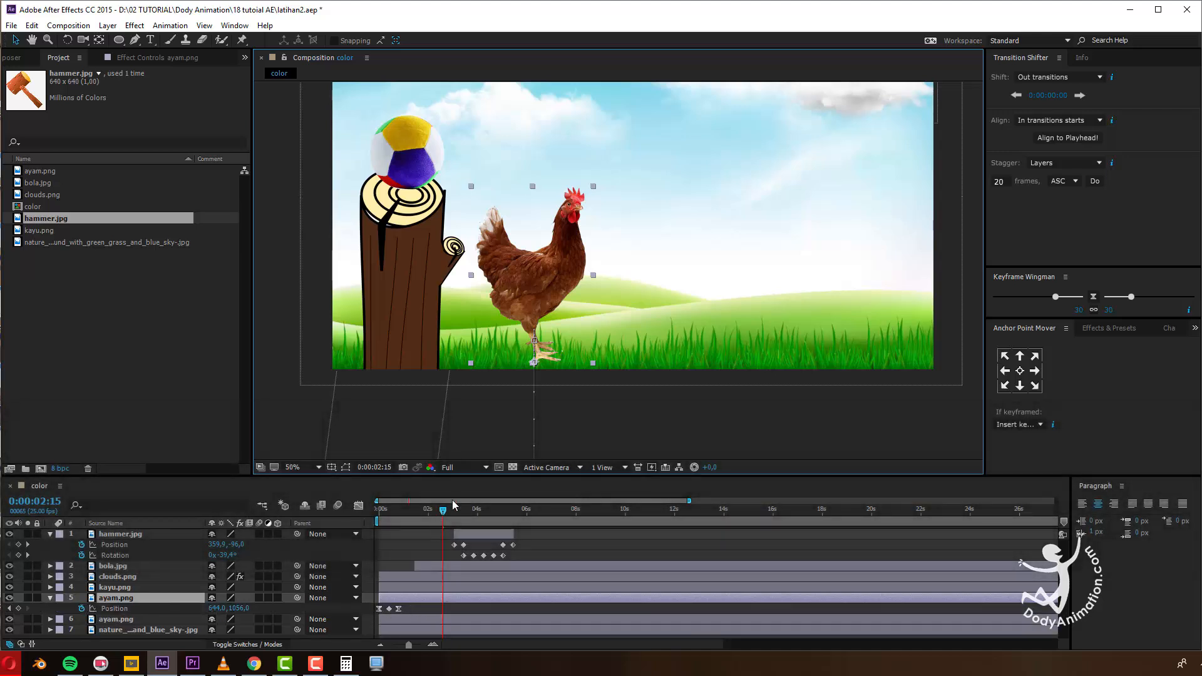
left_click_drag(542, 273, 728, 279)
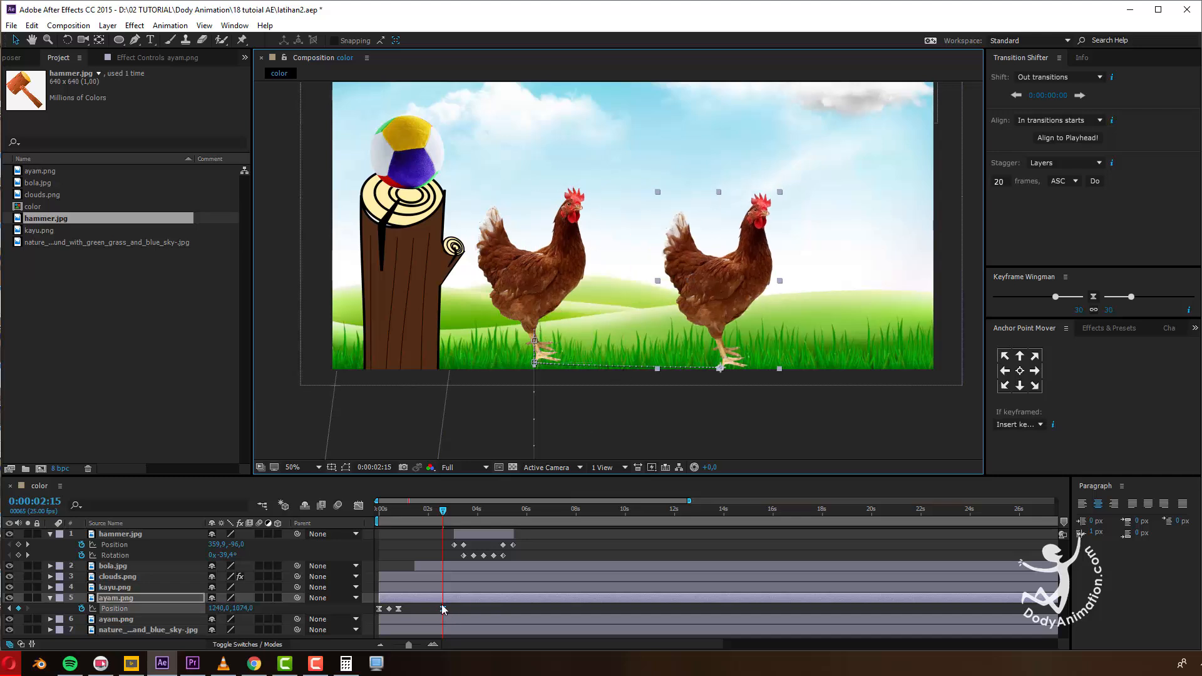
left_click_drag(393, 514, 447, 523)
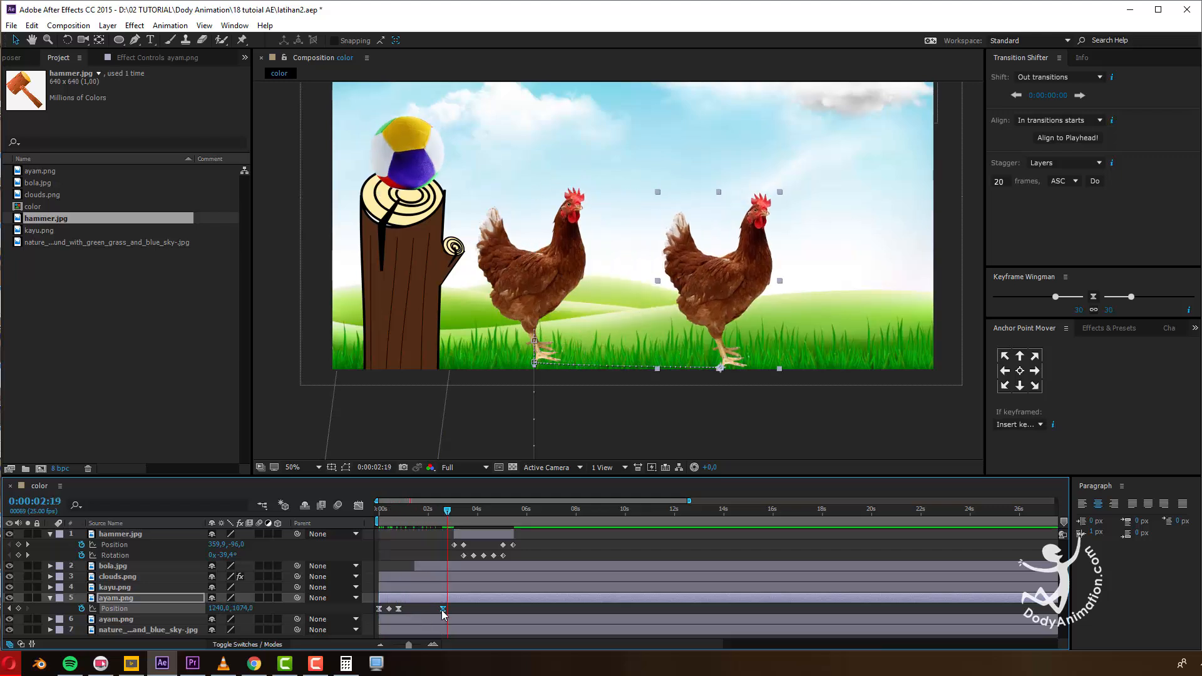
key("Delete")
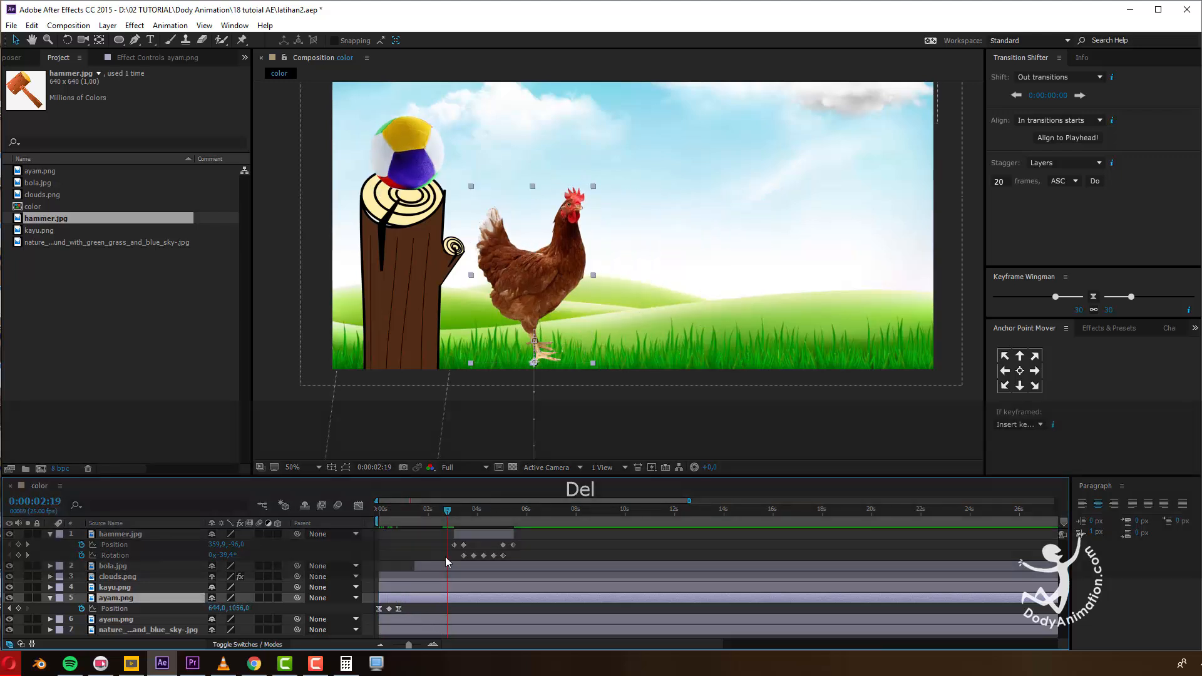
key("p")
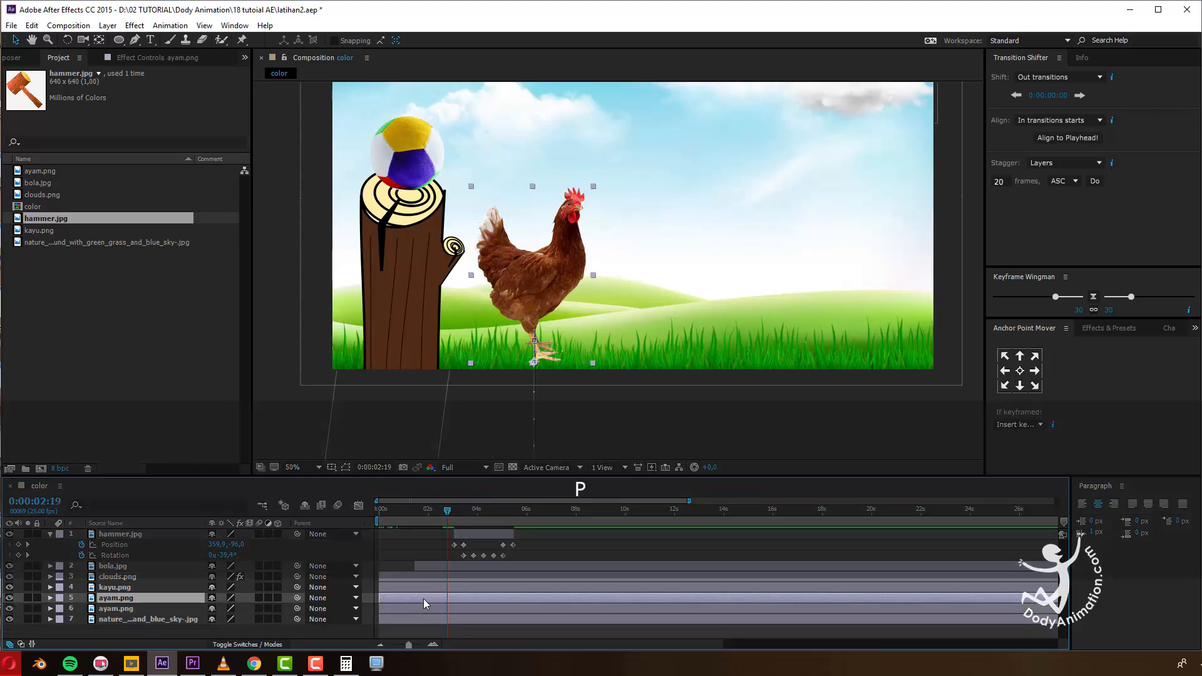
Select all Position keyframes of the duplicated ayam.png layer with the current time on its last keyframe at 0:00:00:20.
key("p")
left_click_drag(418, 515, 407, 607)
left_click_drag(383, 610, 373, 610)
key("space")
left_click_drag(574, 405, 579, 272)
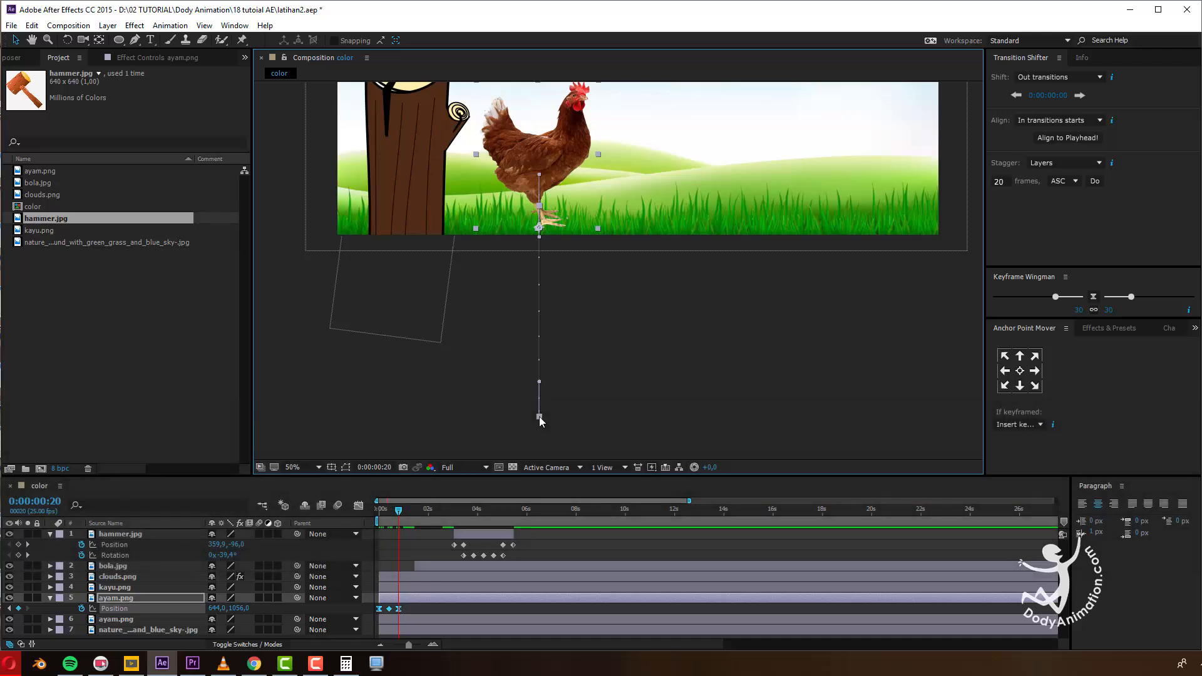
left_click(399, 608)
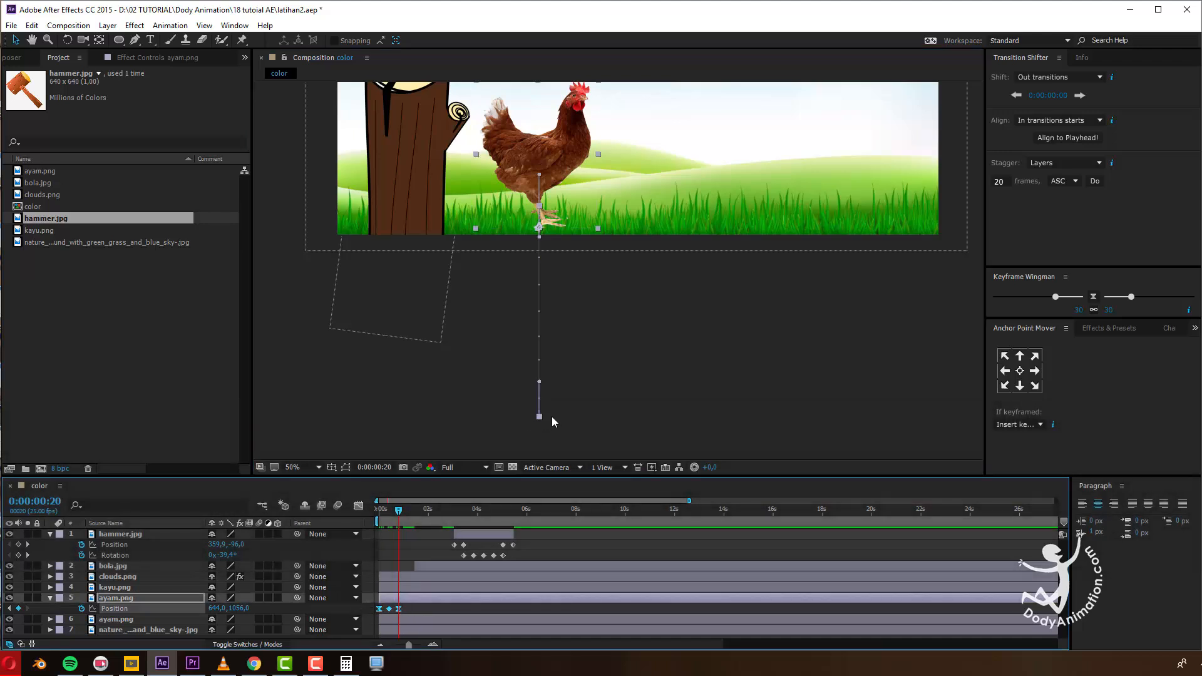
Move the duplicated chicken with its whole vertical motion path to X 1128, beside the first chicken.
left_click_drag(542, 416, 693, 434)
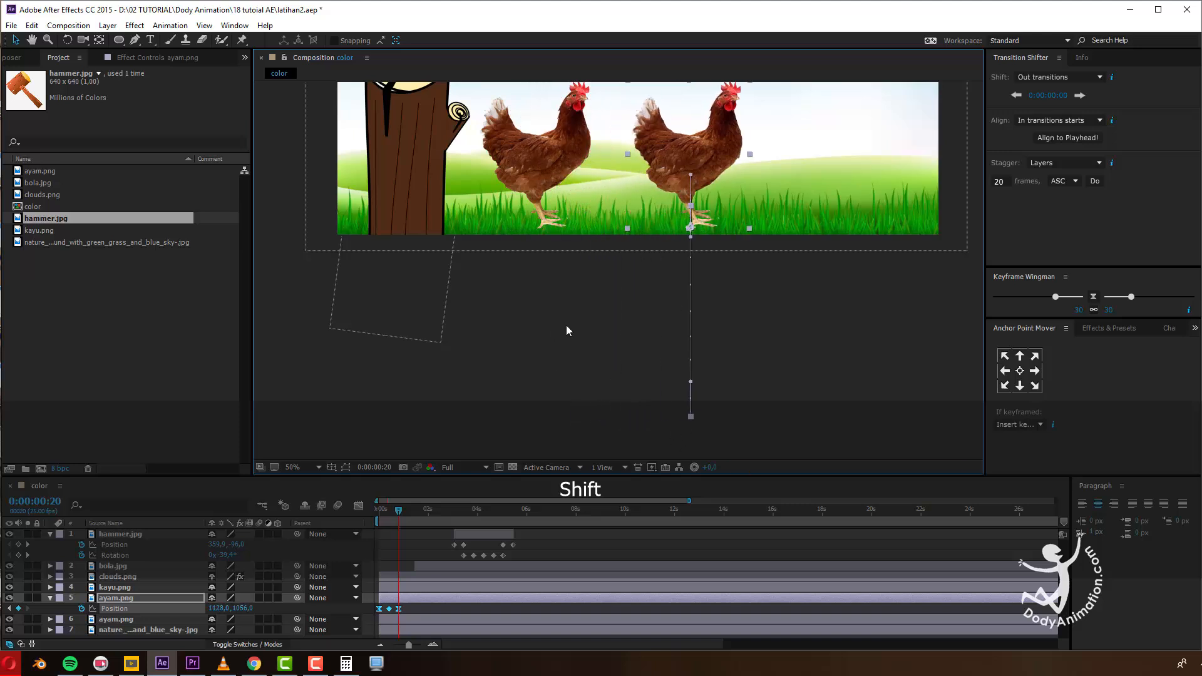
key("space")
left_click_drag(709, 252, 641, 278)
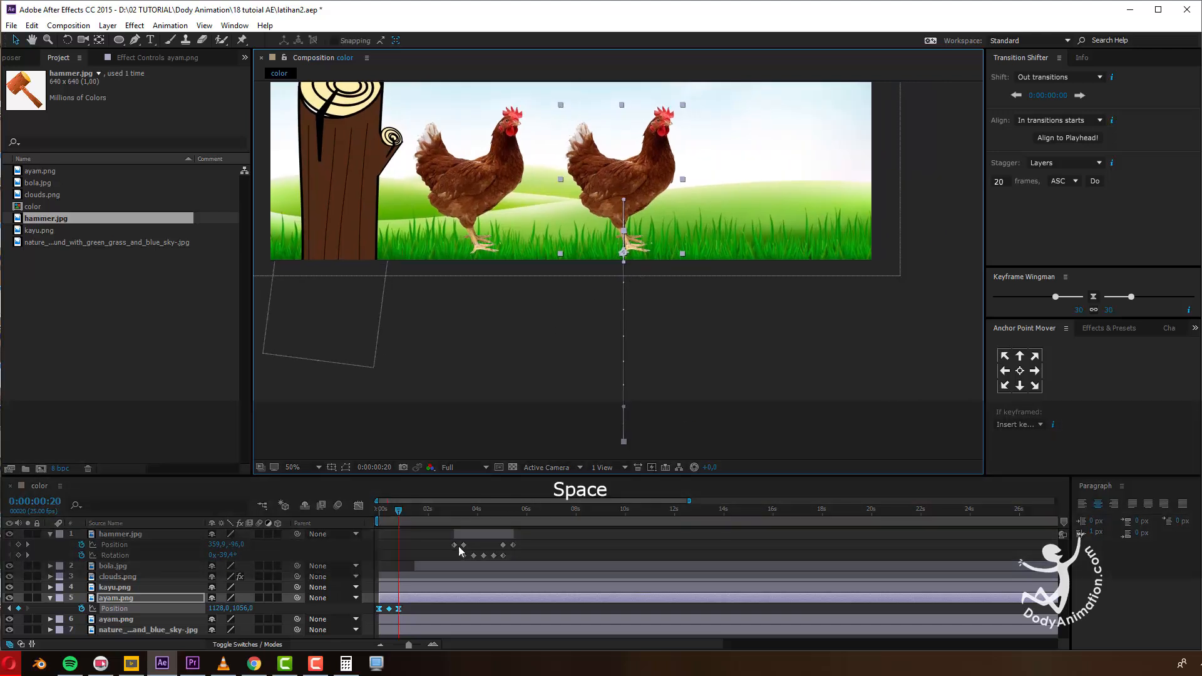
Duplicate the second chicken layer and shift the copy's whole position path horizontally to about X 1618 to form a third chicken.
left_click(433, 599)
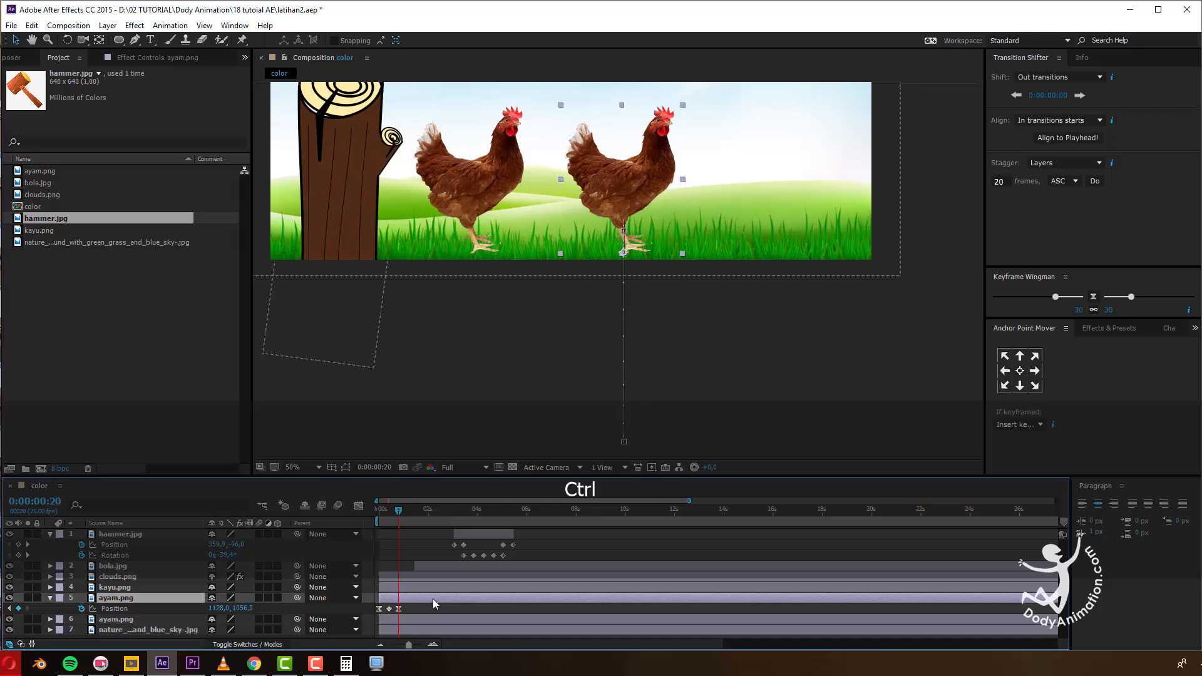
key("ctrl+d")
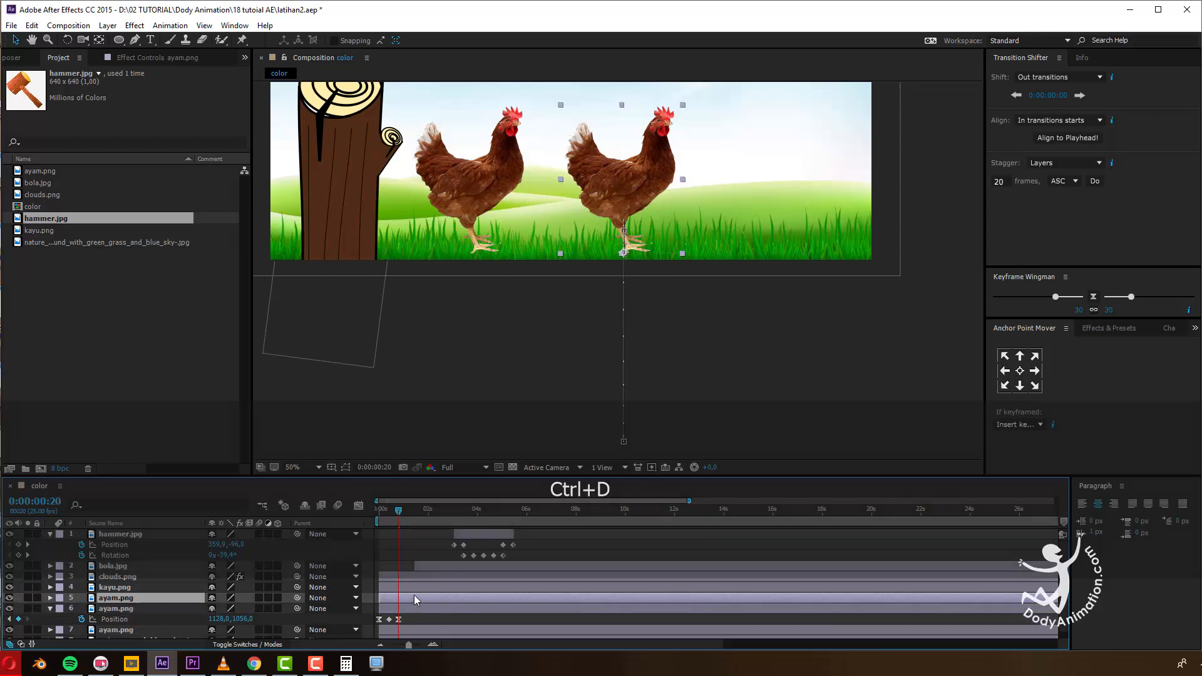
key("p")
left_click_drag(406, 604, 364, 613)
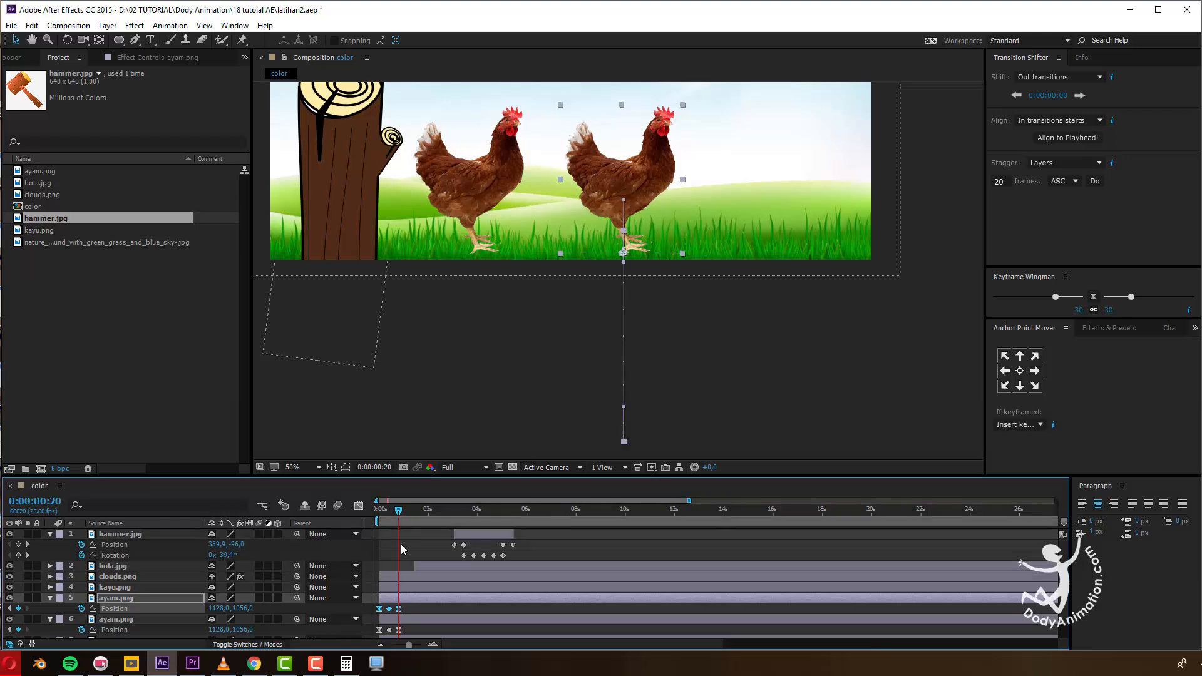
left_click_drag(628, 442, 777, 441)
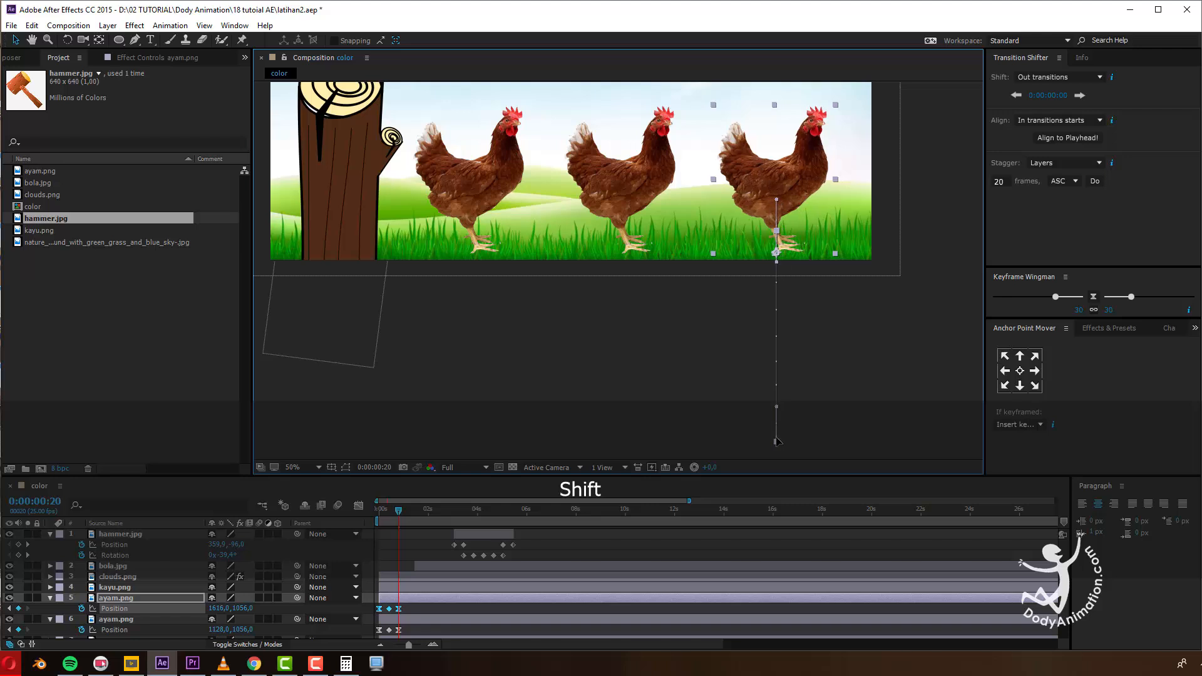
Collapse the position properties of the chicken layers and preview the three chickens' entrance from the start.
left_click(50, 597)
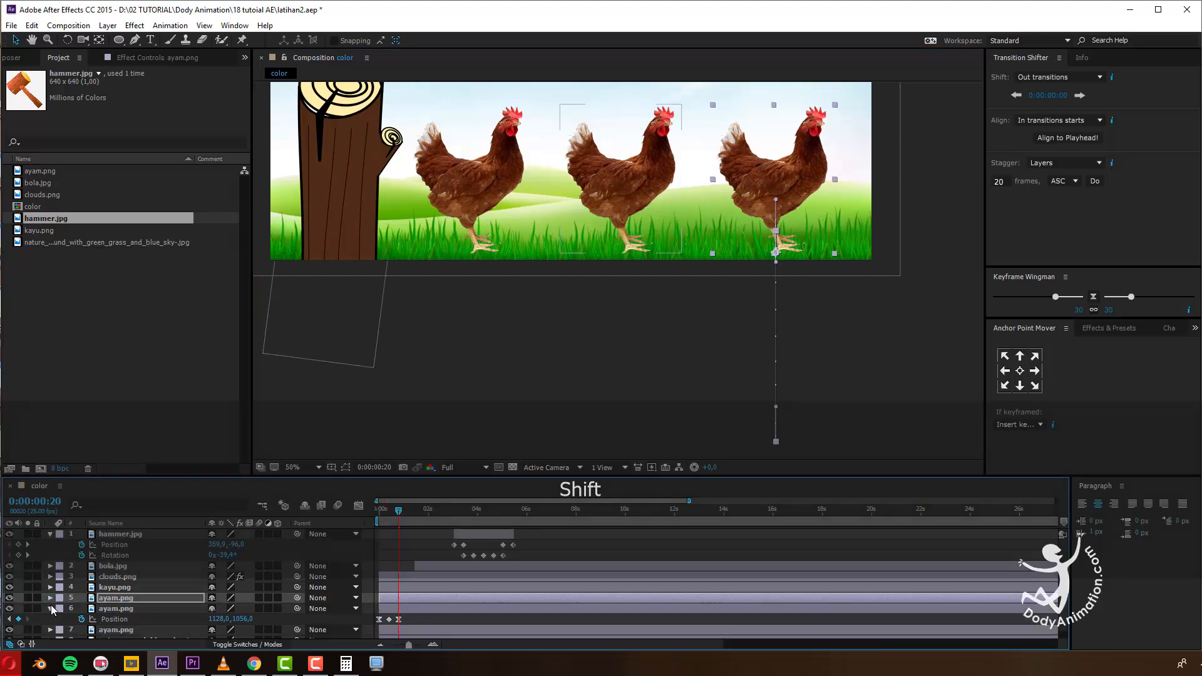
left_click(51, 606)
left_click_drag(398, 511, 377, 519)
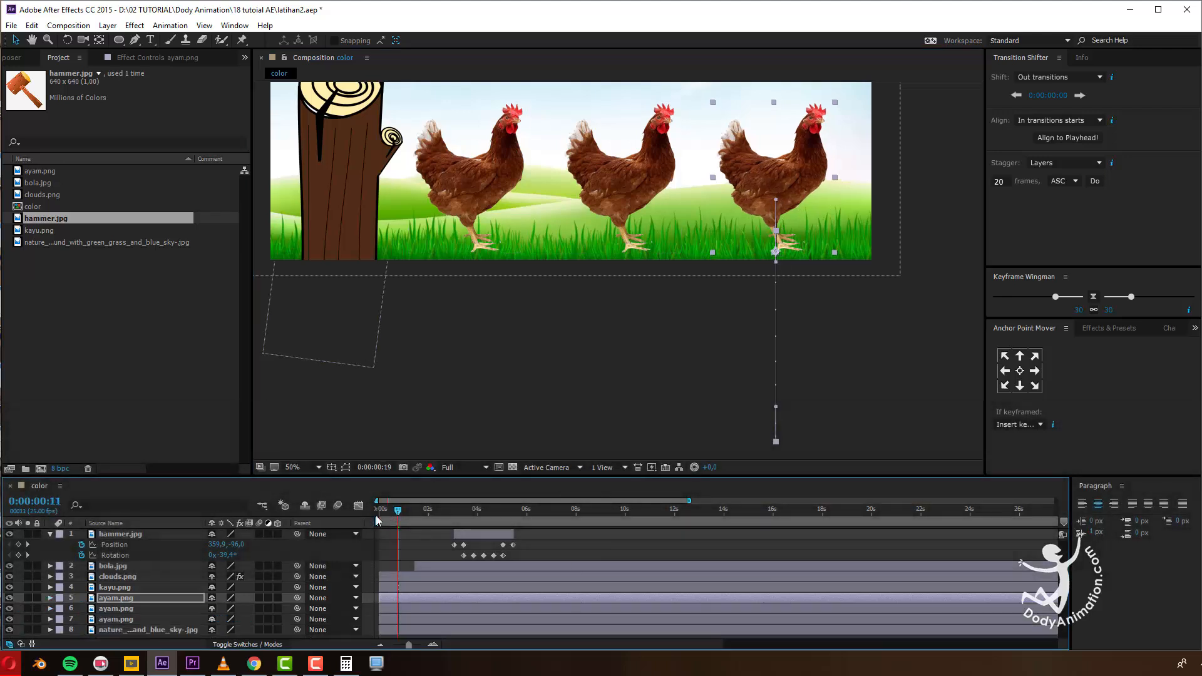
key("space")
scroll(550, 373, "down", 4)
scroll(576, 370, "up", 2)
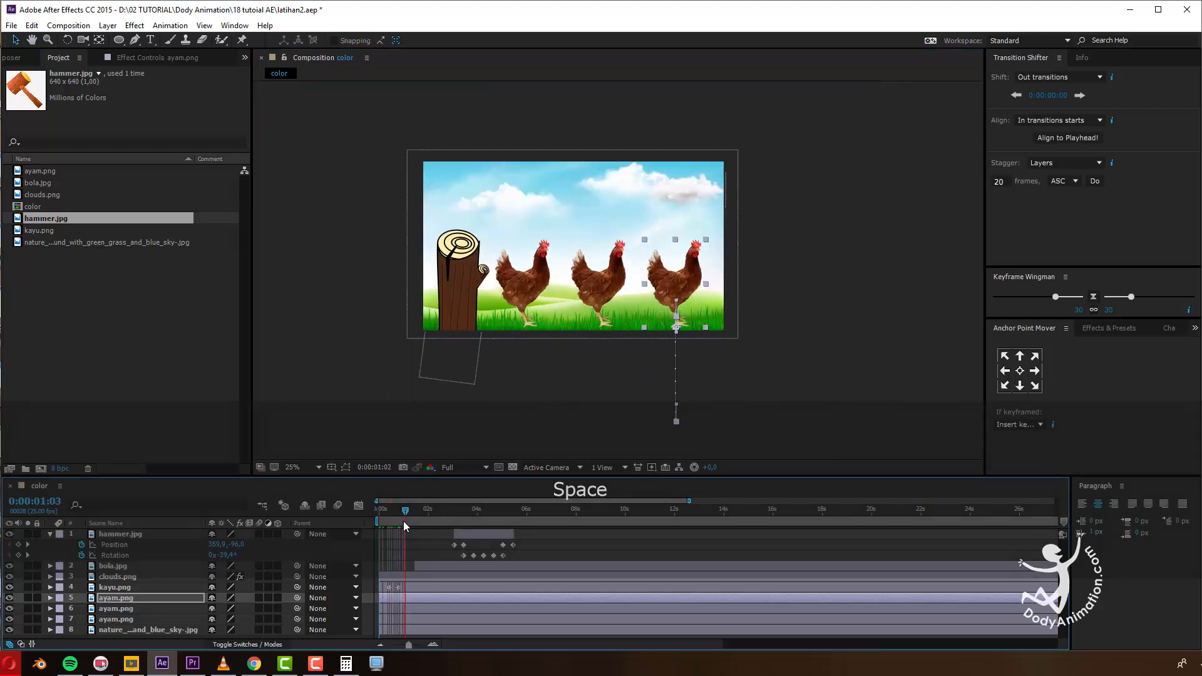
Stagger the three ayam.png layers by 20 frames in ascending order with Transition Shifter, starting from the first chicken.
left_click(393, 619, "shift")
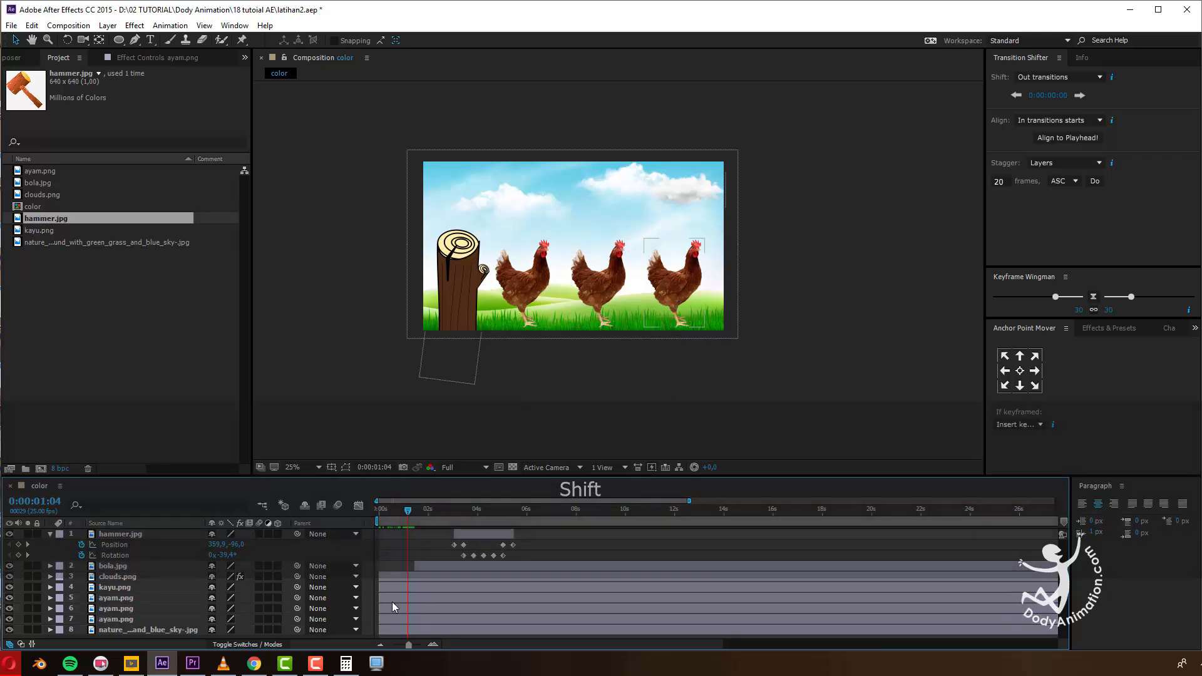
left_click(120, 619)
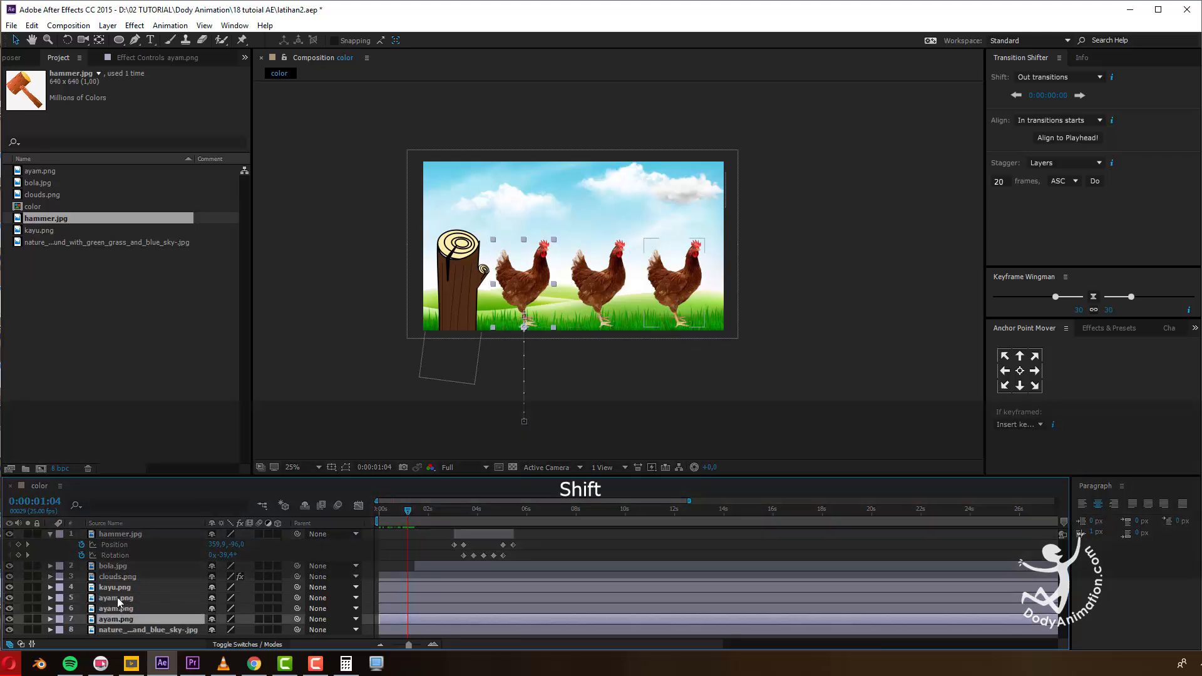
left_click(117, 597, "shift")
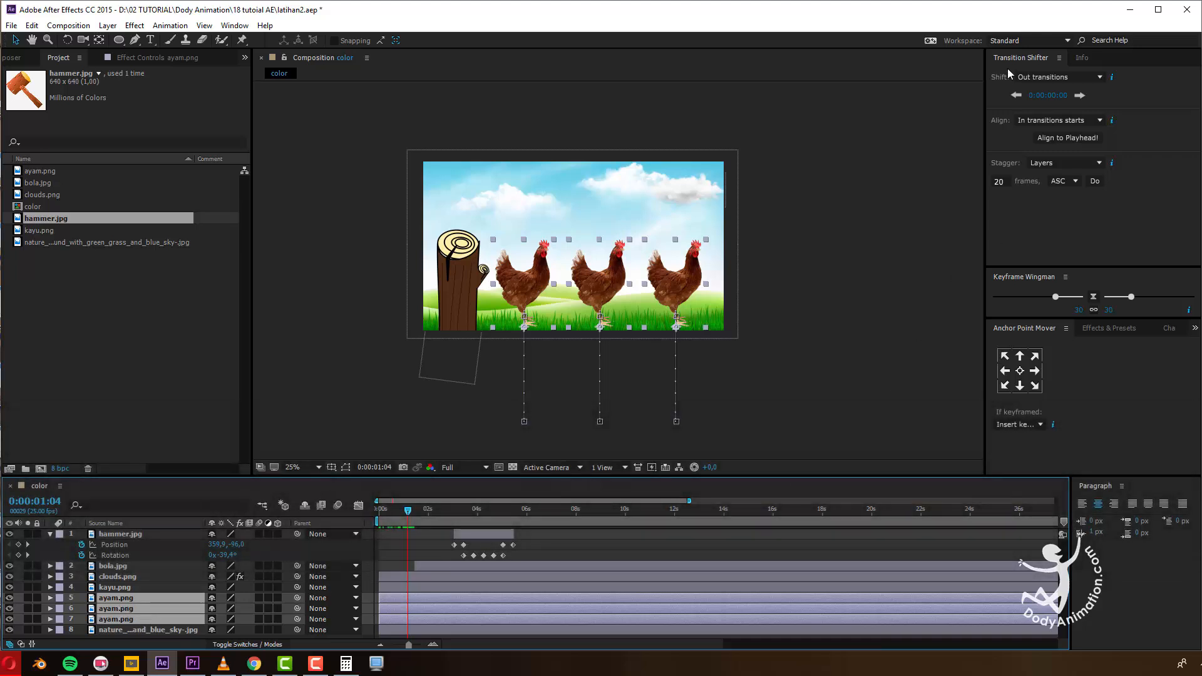
left_click(235, 26)
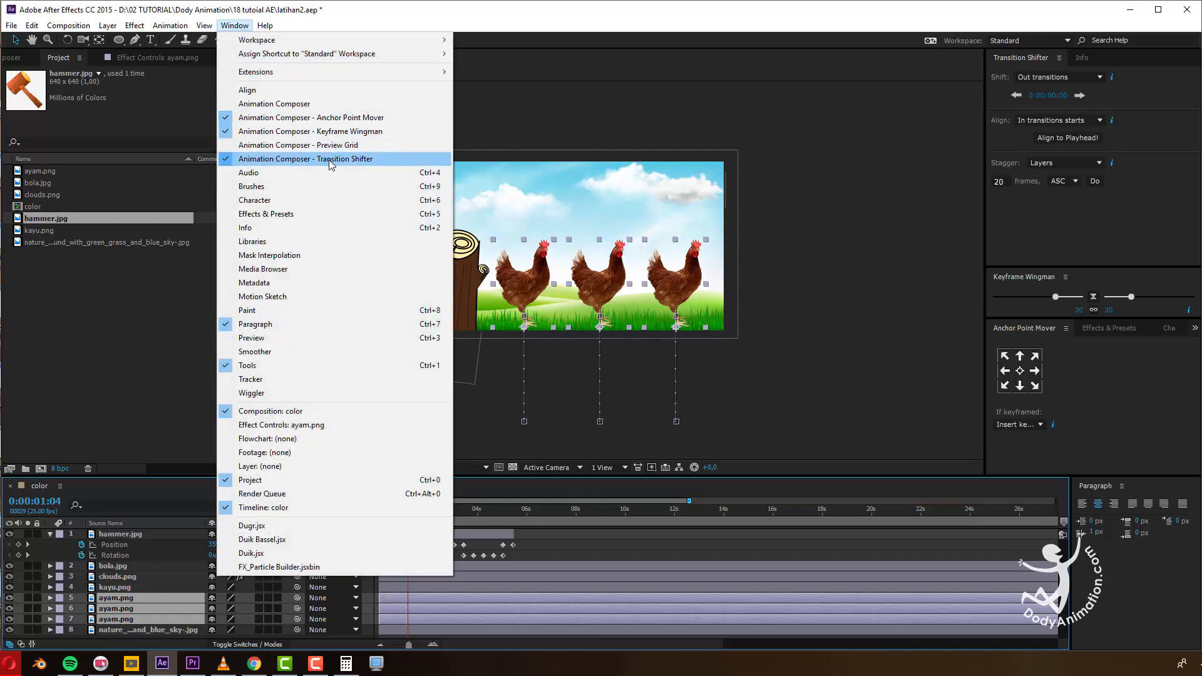
left_click(348, 160)
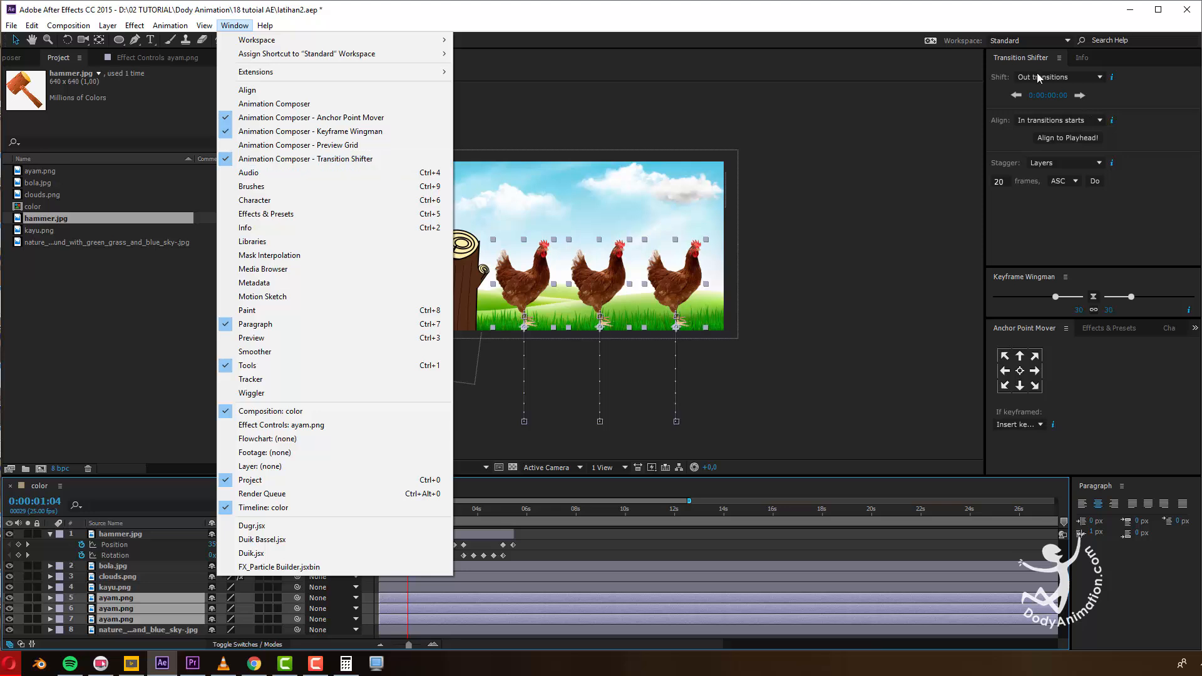
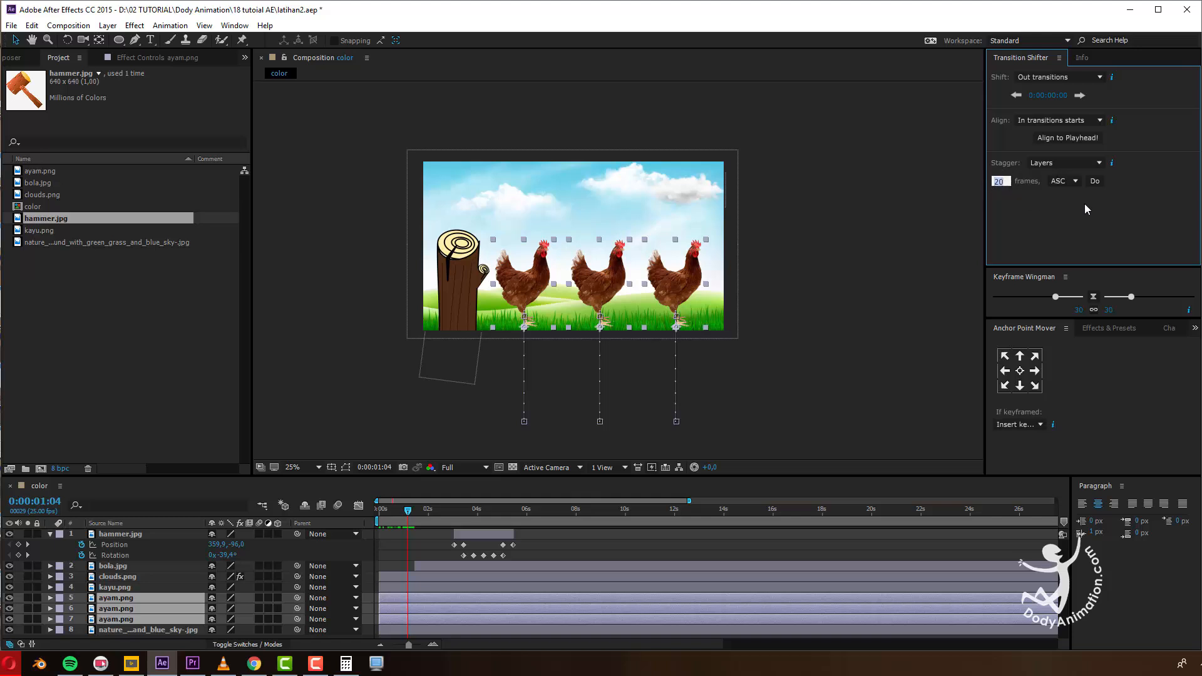
left_click(1094, 182)
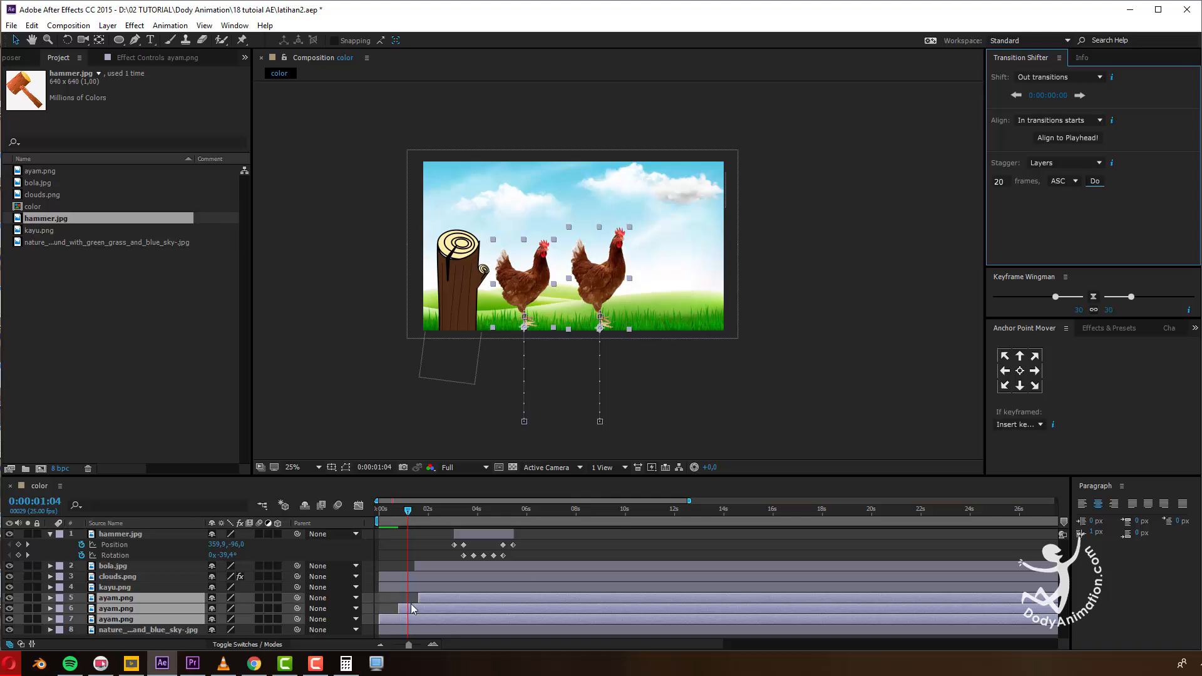
Preview the staggered chicken entrances from the start of the composition and scrub to 0:00:01:11.
left_click(414, 547)
left_click_drag(396, 511, 376, 511)
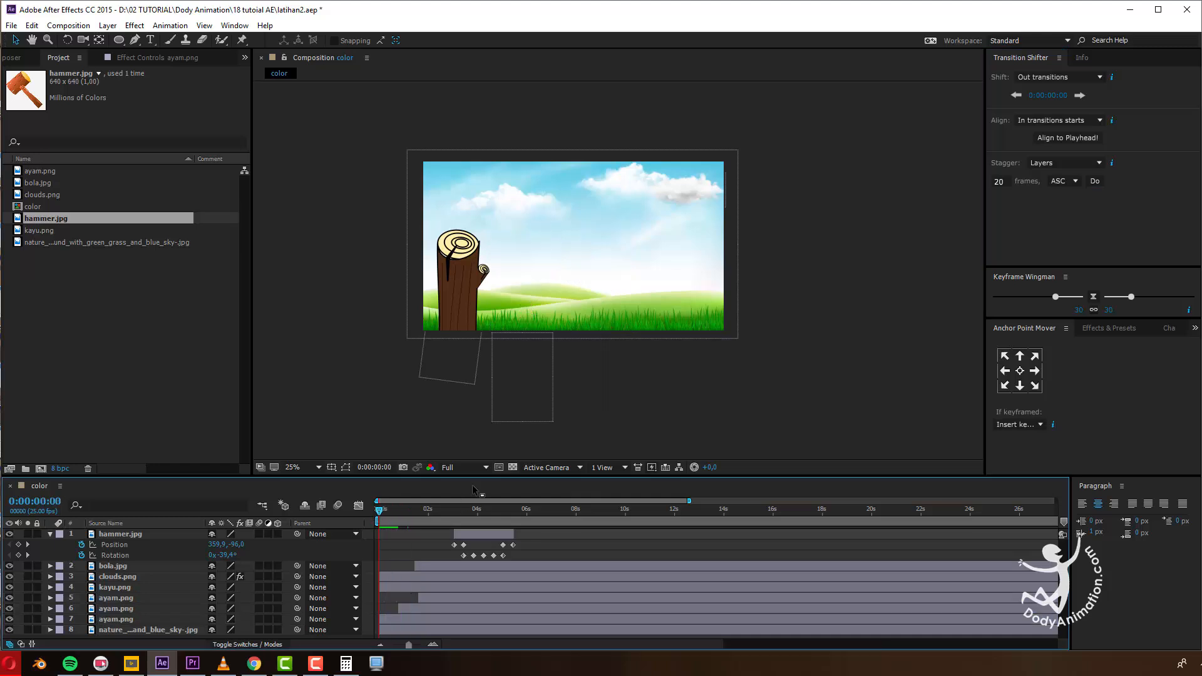
key("space")
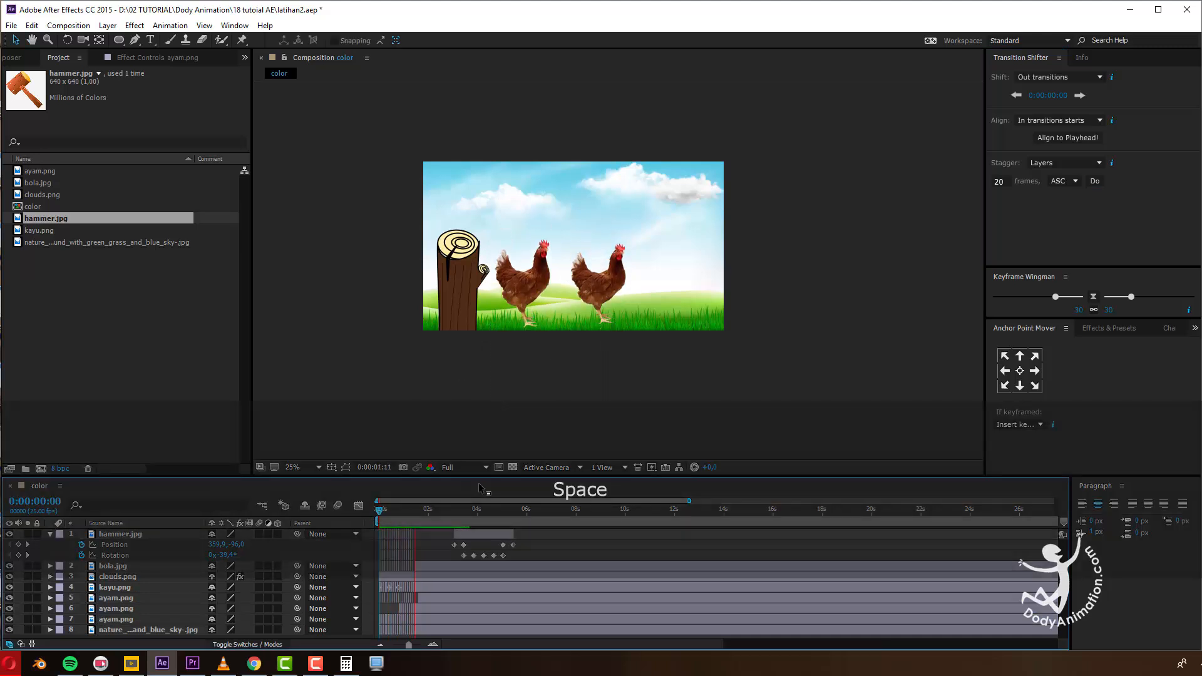
left_click(403, 511)
left_click_drag(402, 514, 414, 515)
left_click(428, 618)
left_click(432, 599, "shift")
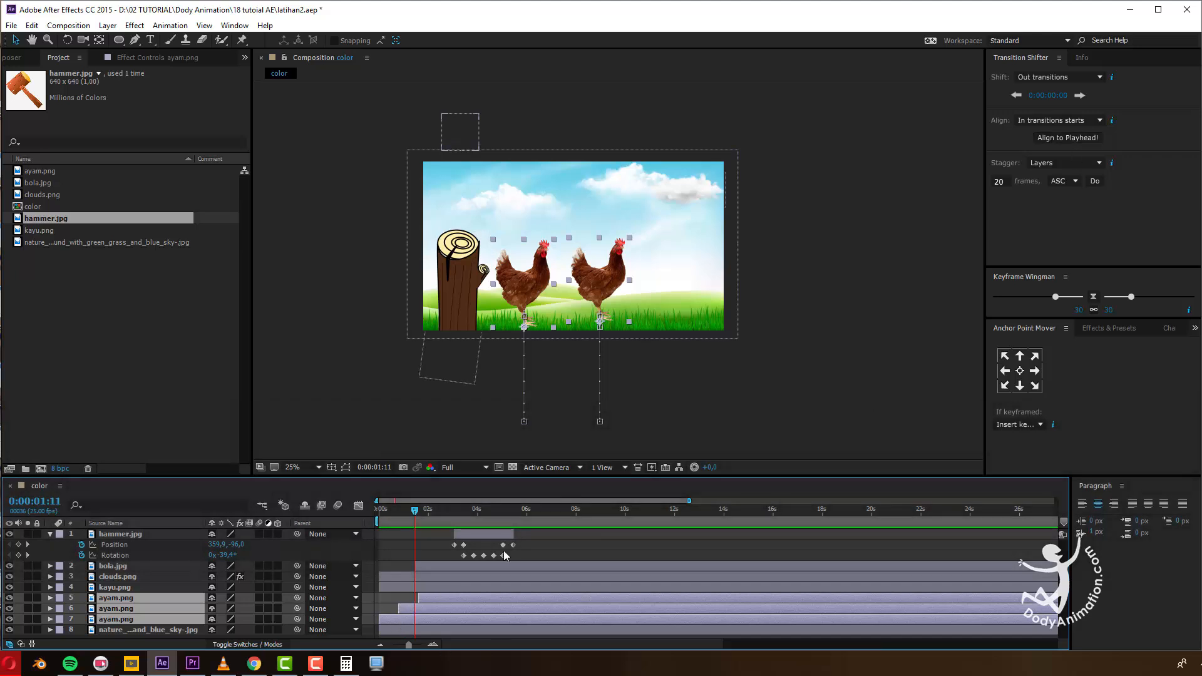
left_click(1000, 182)
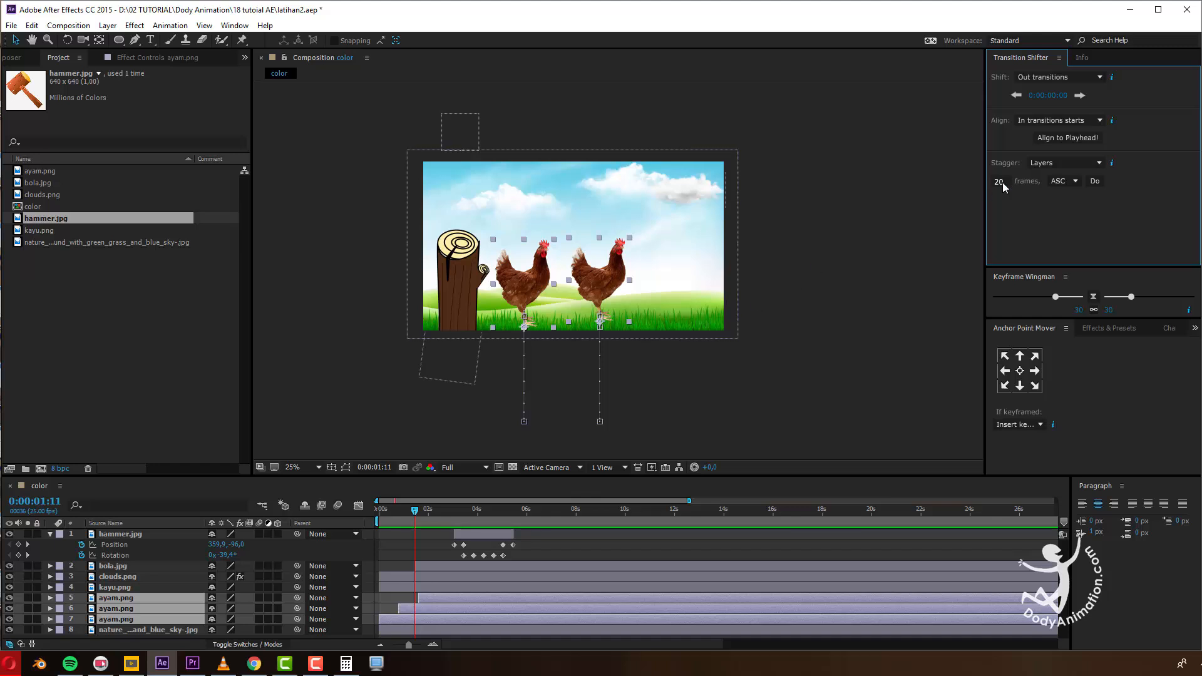
left_click(421, 550)
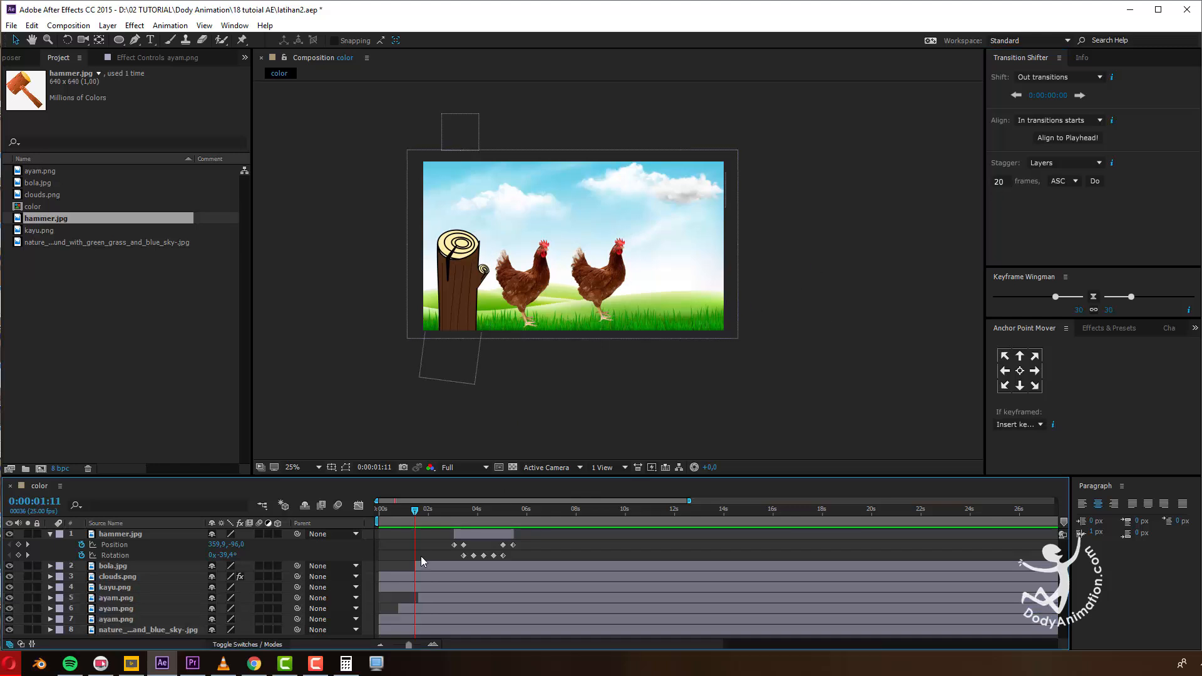
Reveal the position of the bola.jpg layer and add a position keyframe at 0:00:04:00, where the hammer reaches the ball.
left_click_drag(395, 510, 496, 532)
scroll(501, 318, "up", 1)
key("space")
left_click_drag(551, 313, 602, 324)
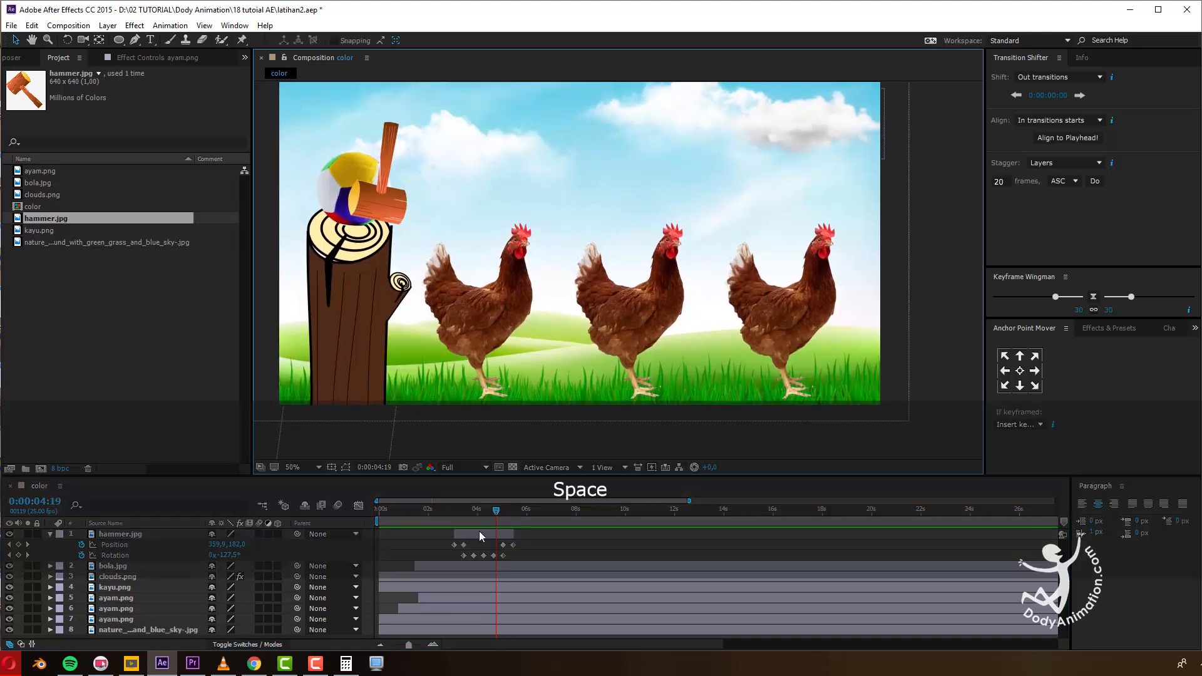
left_click(452, 567)
left_click(424, 236)
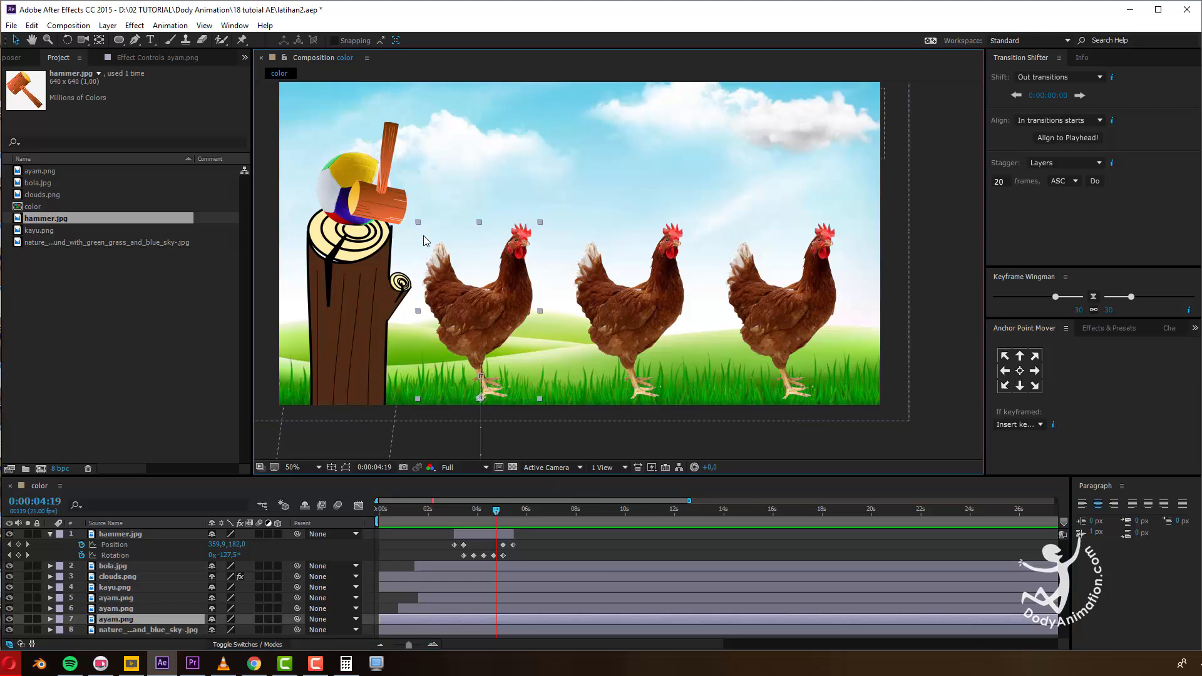
left_click(502, 565)
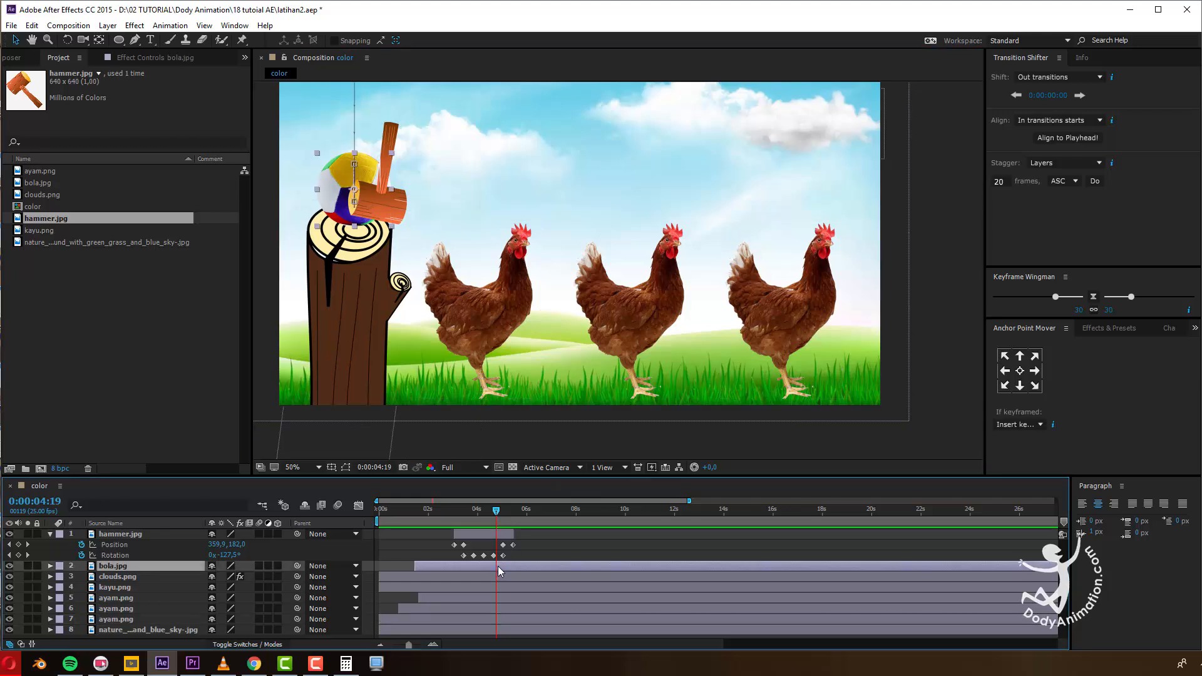
key("p")
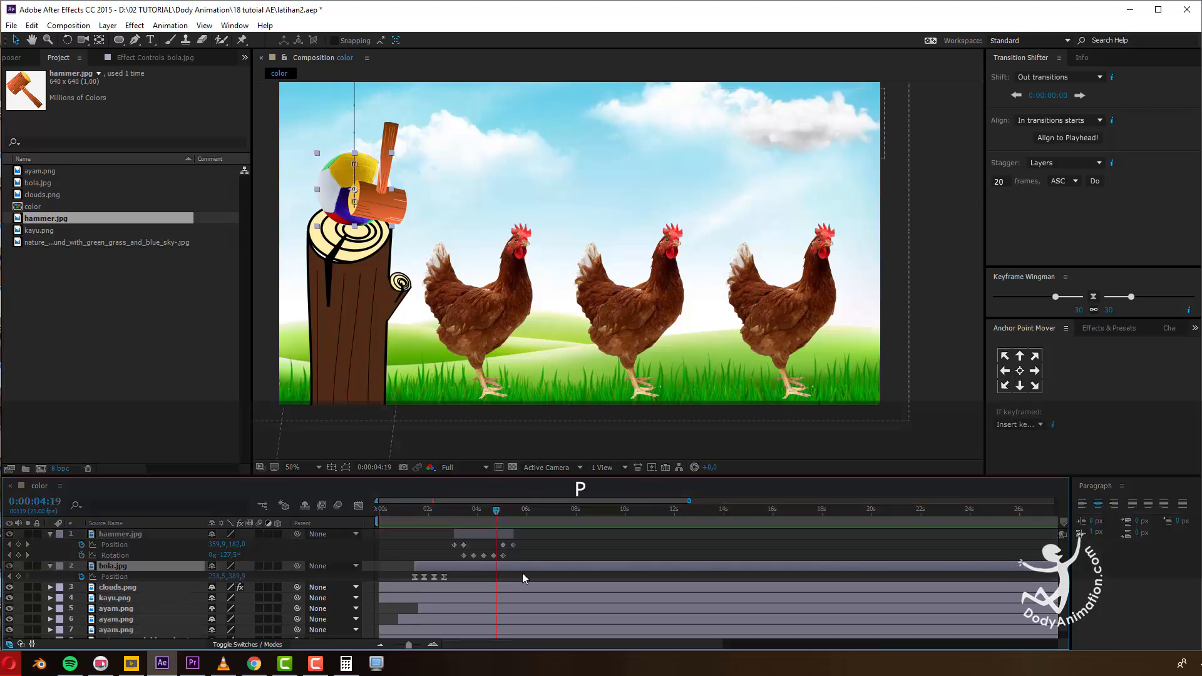
left_click_drag(438, 509, 478, 529)
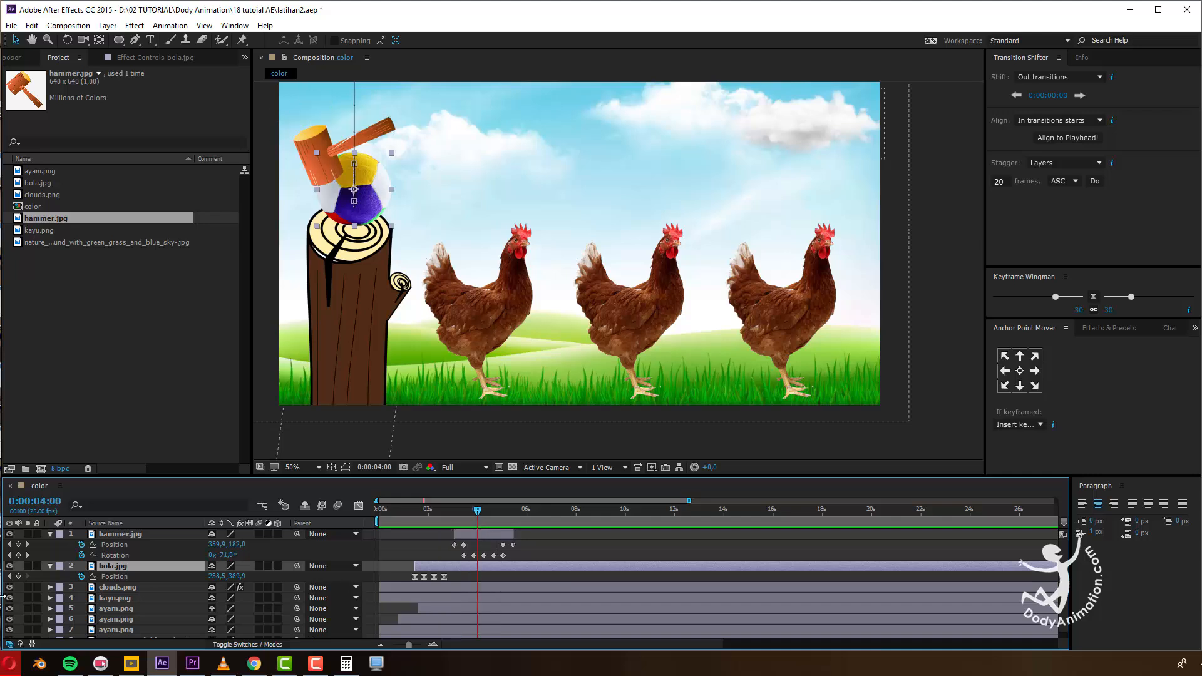
left_click(18, 576)
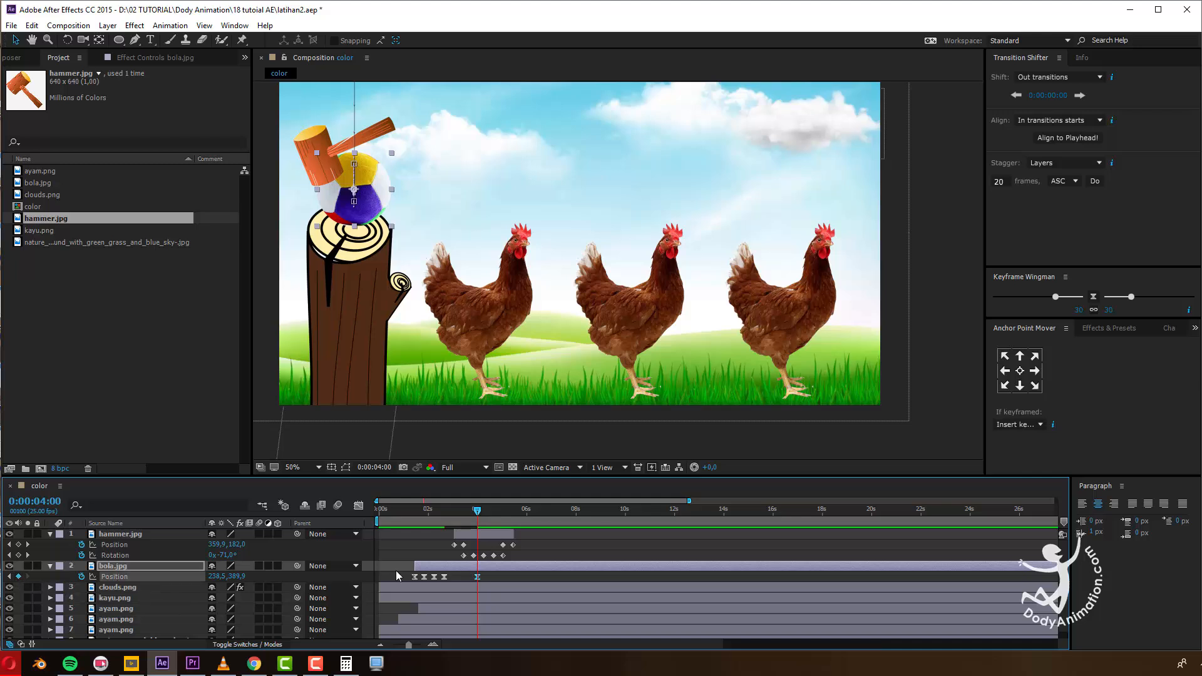
Check the ball's drift before the hammer hit and turn its fourth position keyframe into a hold keyframe.
left_click_drag(445, 512, 451, 558)
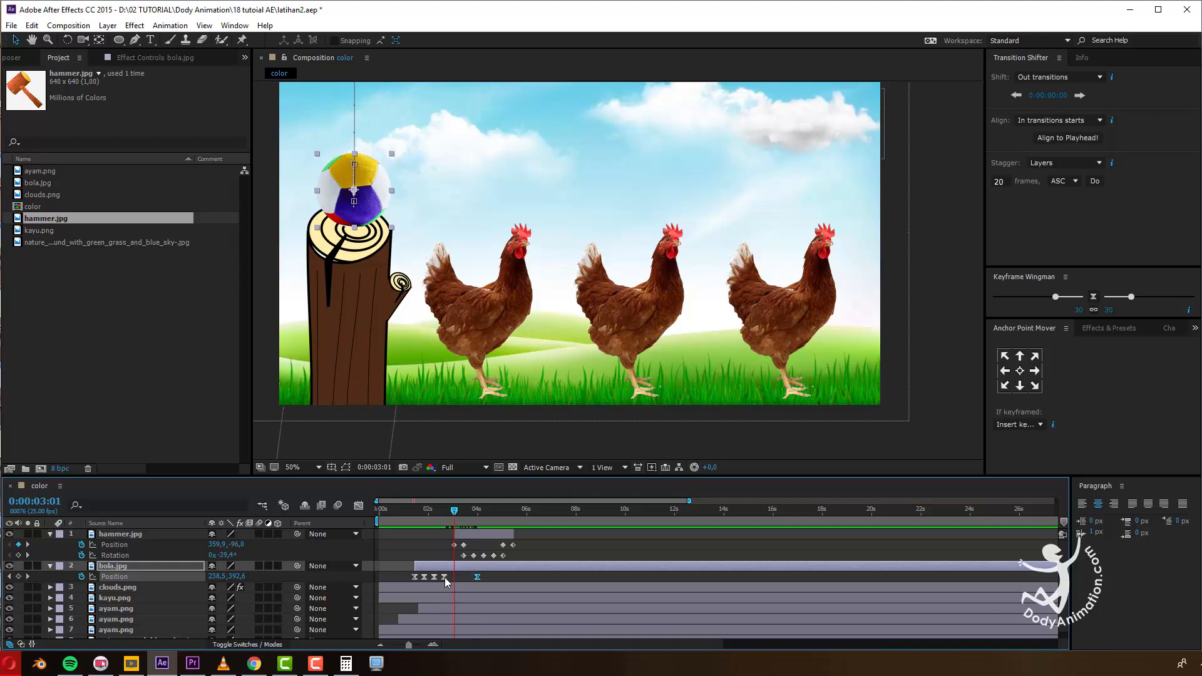
left_click(471, 582)
mouse_move(450, 513)
left_mouse_down()
mouse_move(474, 526)
mouse_move(450, 521)
mouse_move(463, 522)
left_mouse_up()
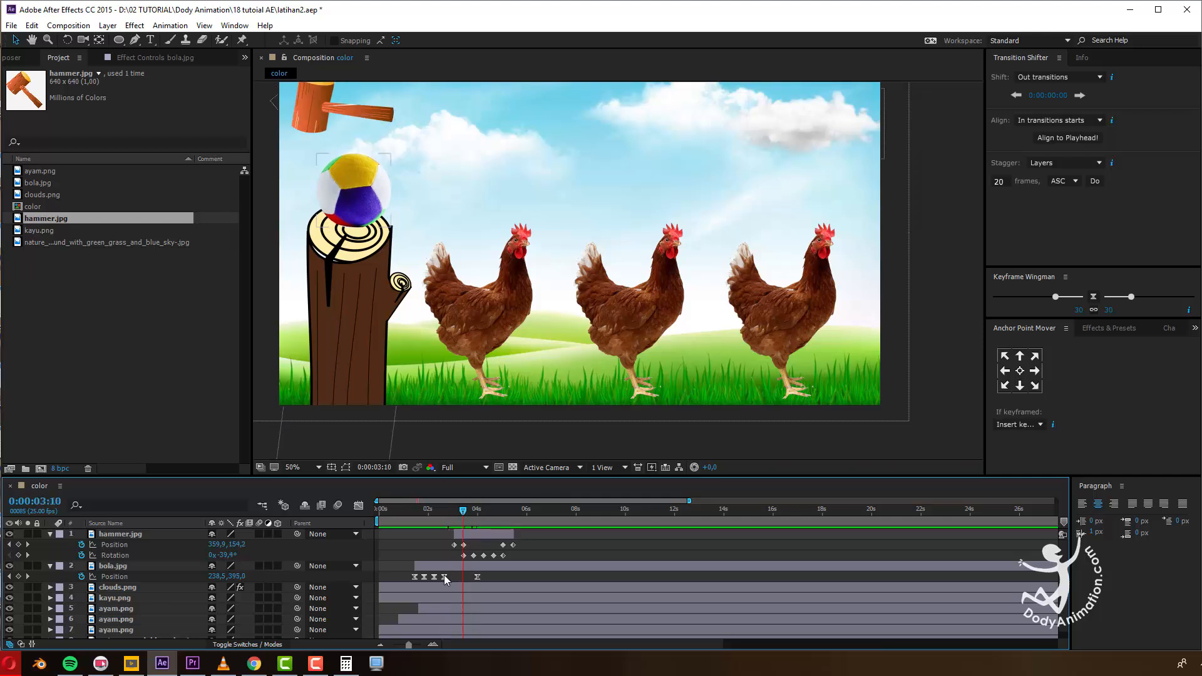
left_click(445, 576)
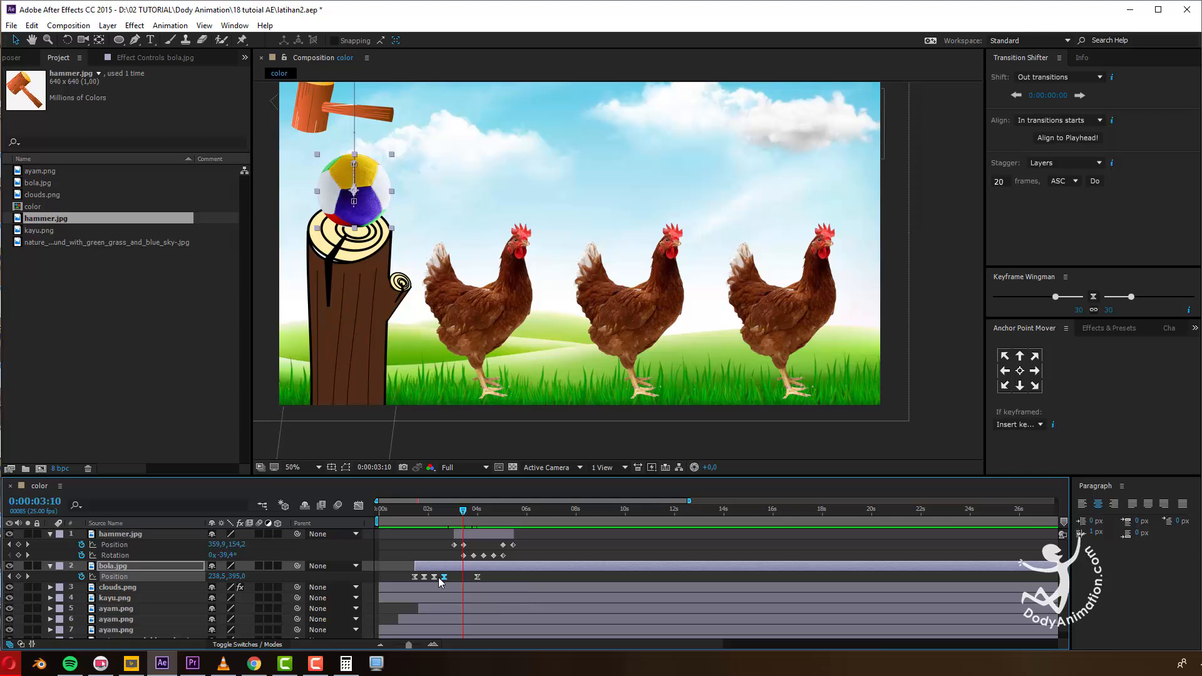
right_click(445, 577)
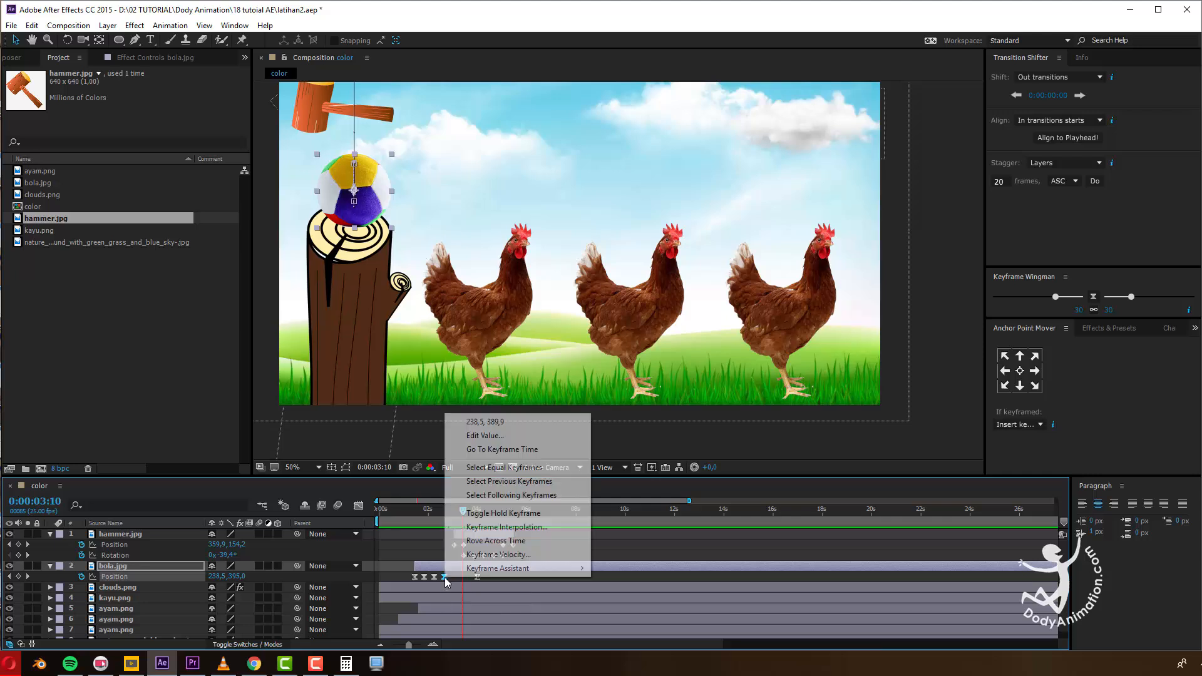
left_click(498, 519)
At 0:00:04:14, move the ball onto the first chicken's head, at about 764.5, 433.8.
left_click(462, 519)
left_click_drag(463, 523, 480, 532)
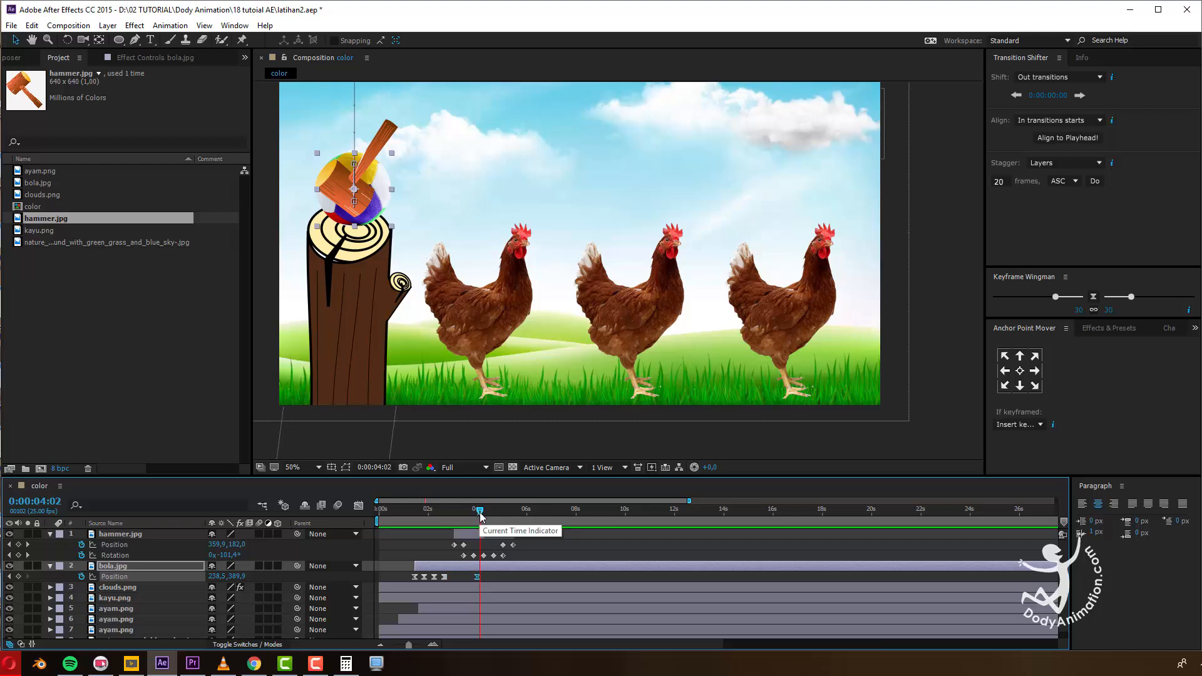
left_click_drag(482, 512, 494, 516)
left_click_drag(378, 175, 534, 189)
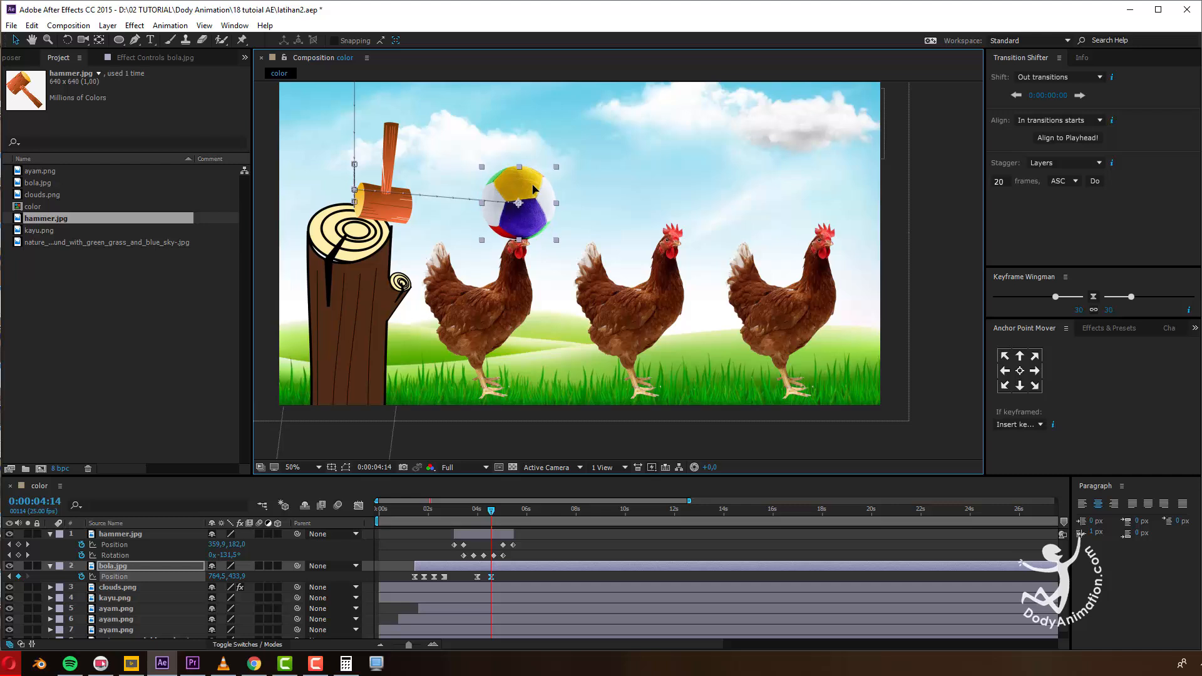
Check the ball's flight from the hammer hit to the first chicken's head.
left_click(481, 511)
left_click_drag(483, 512, 494, 528)
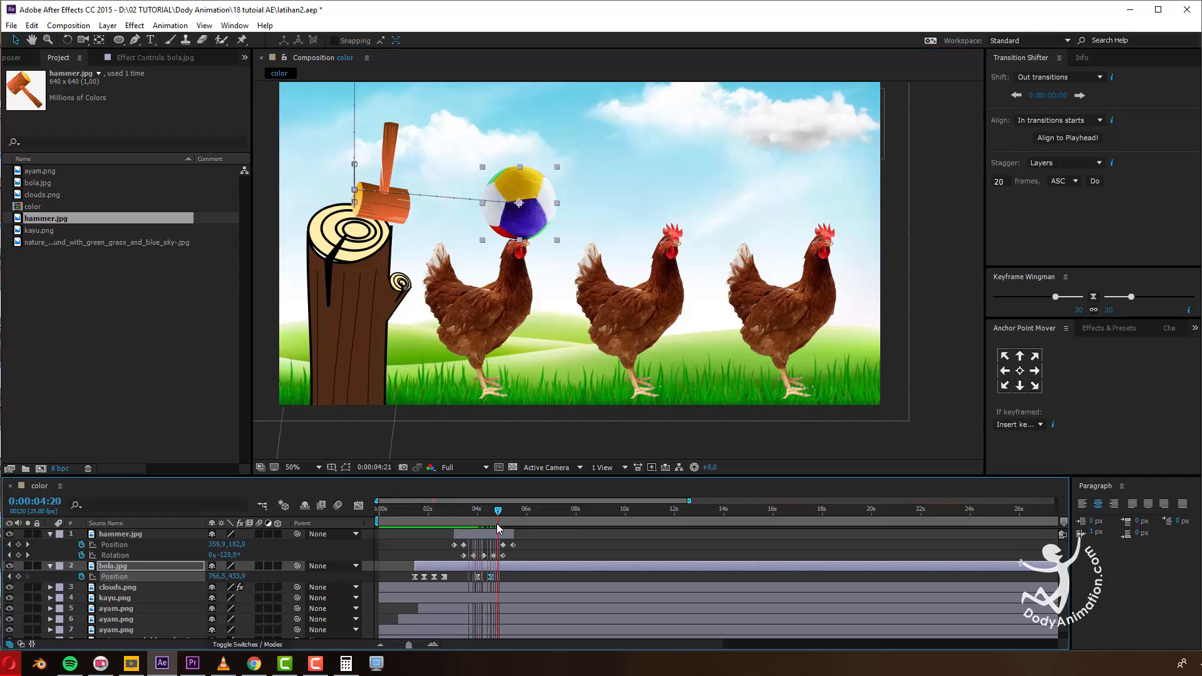
key("shift")
left_click(516, 175)
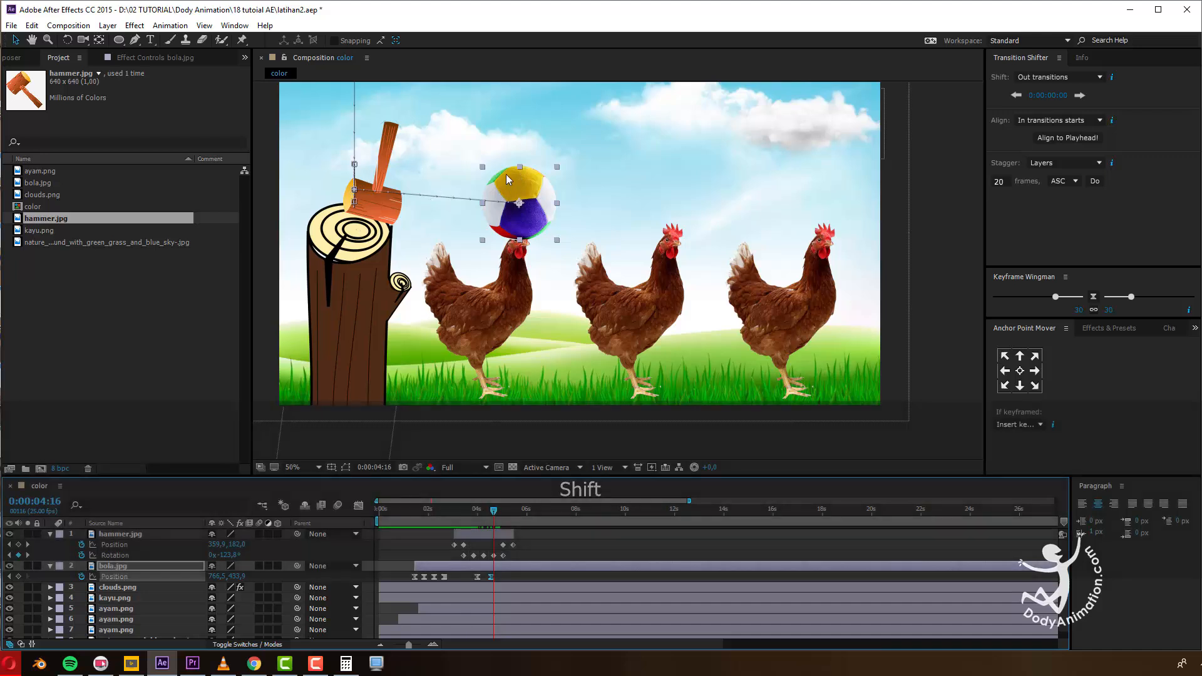
At 0:00:04:14, bend the ball's motion path from the trunk to the first chicken into an arc with the Convert Vertex tool.
left_click(136, 40)
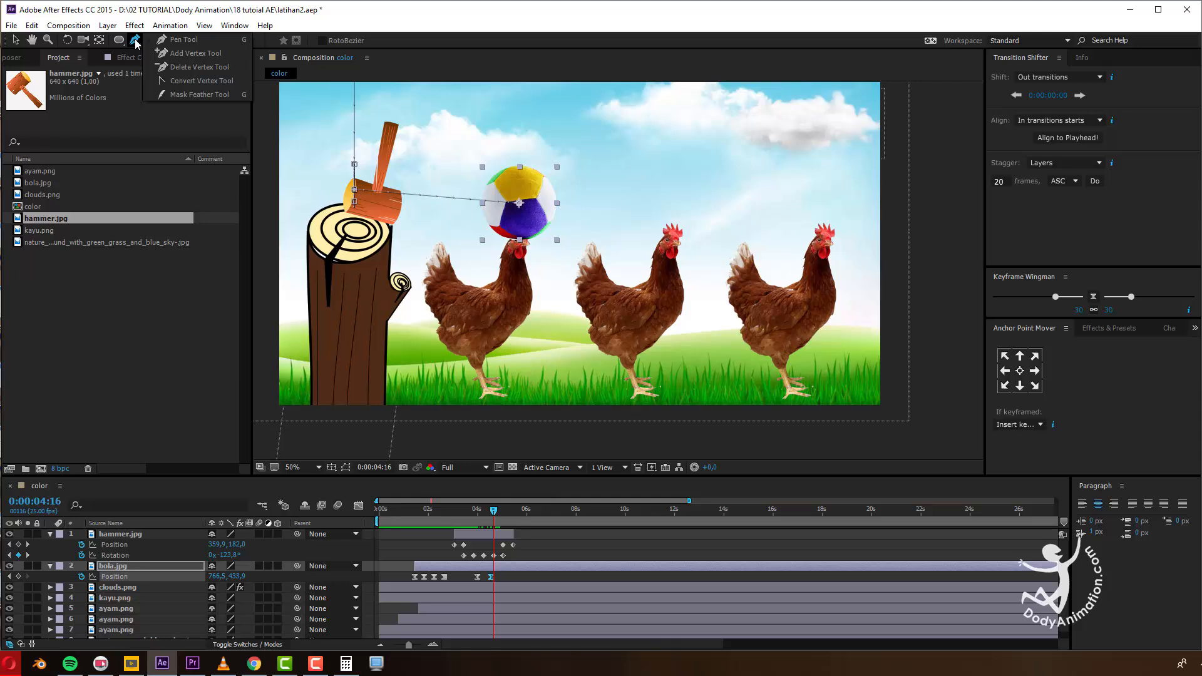
left_click(199, 82)
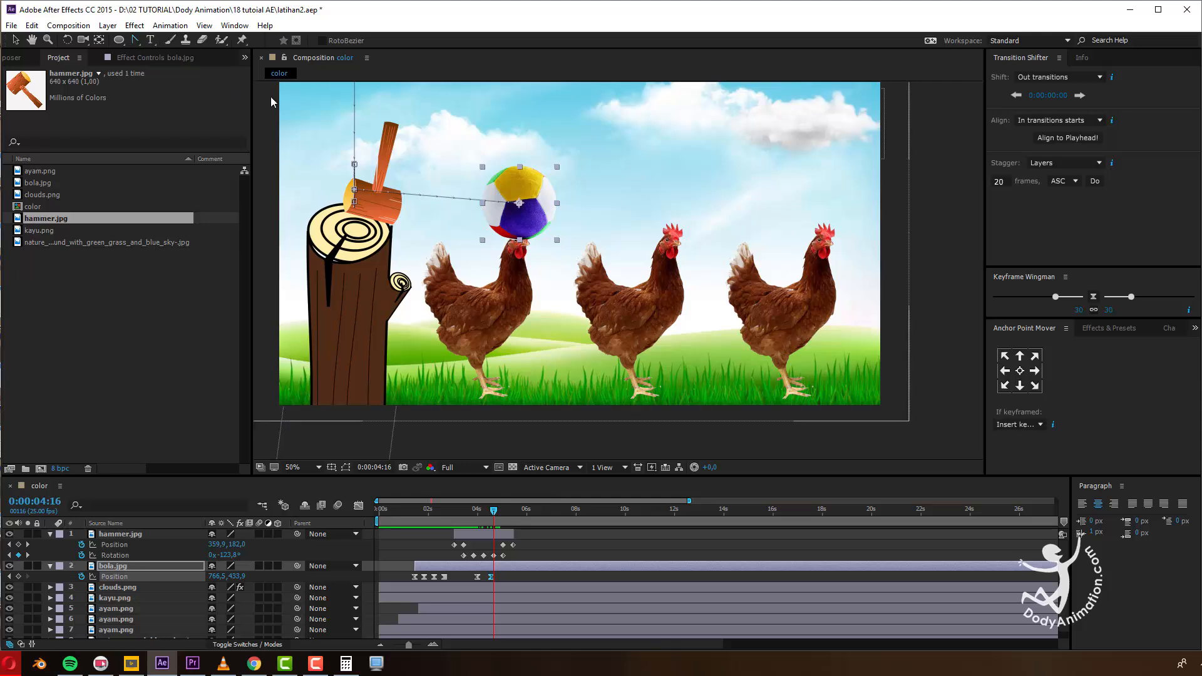
left_click_drag(523, 206, 517, 194)
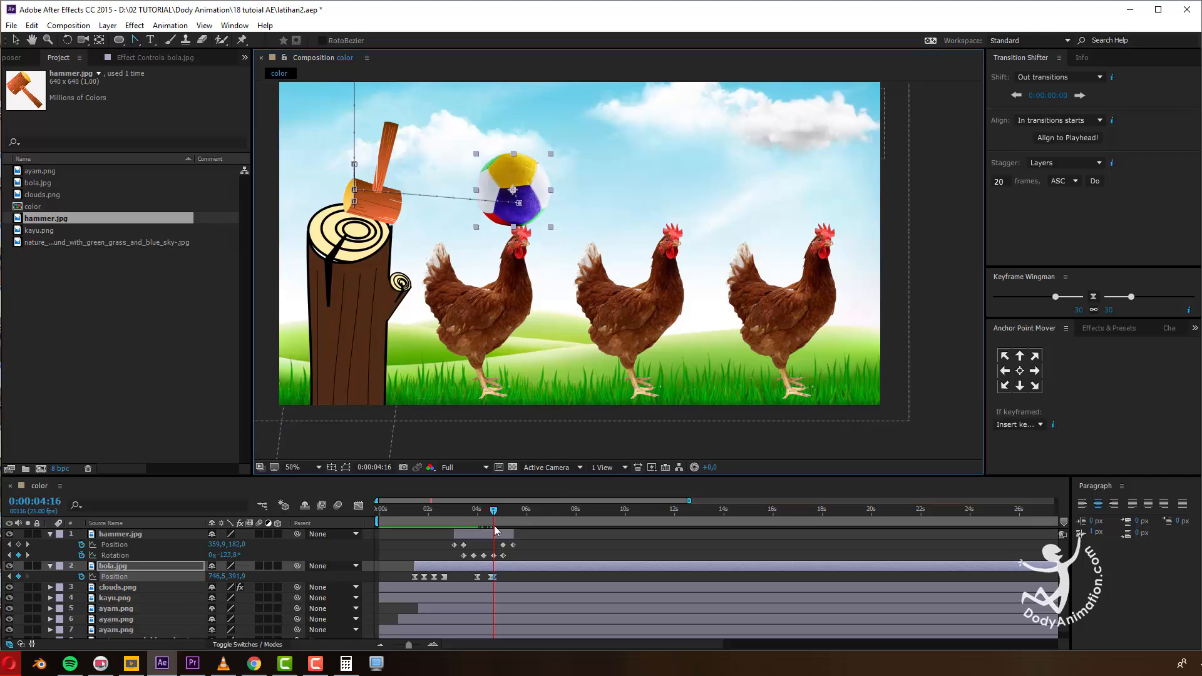
key("ctrl+z")
left_click_drag(494, 514, 491, 514)
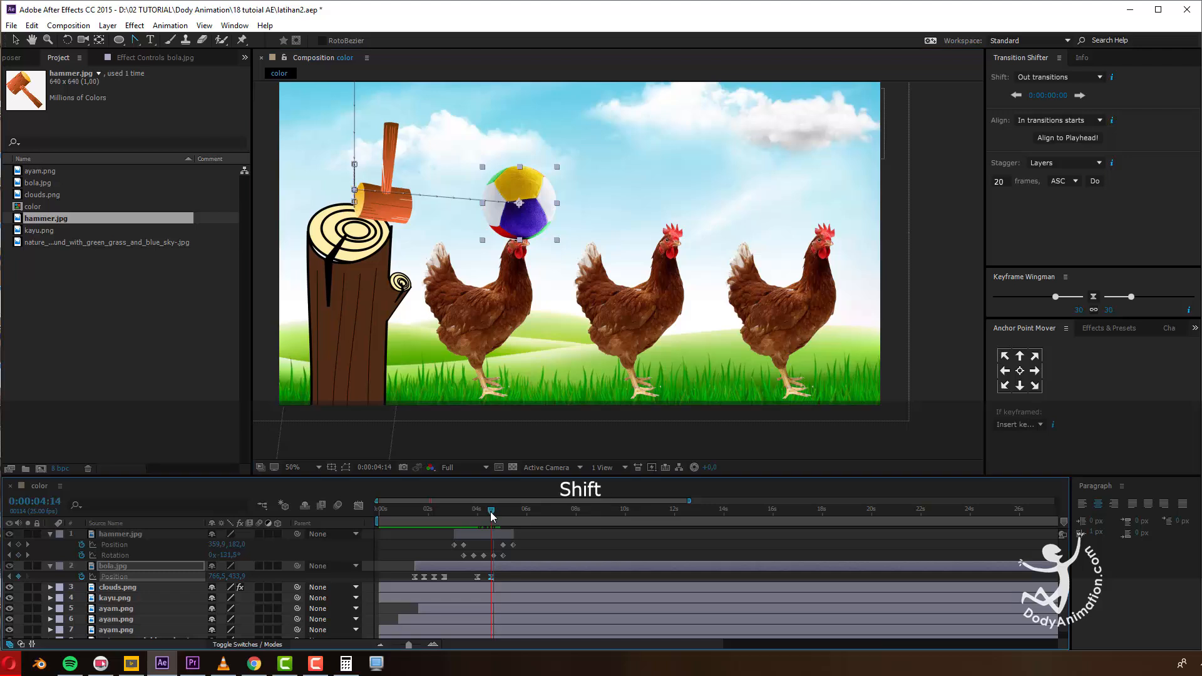
left_click_drag(520, 203, 449, 98)
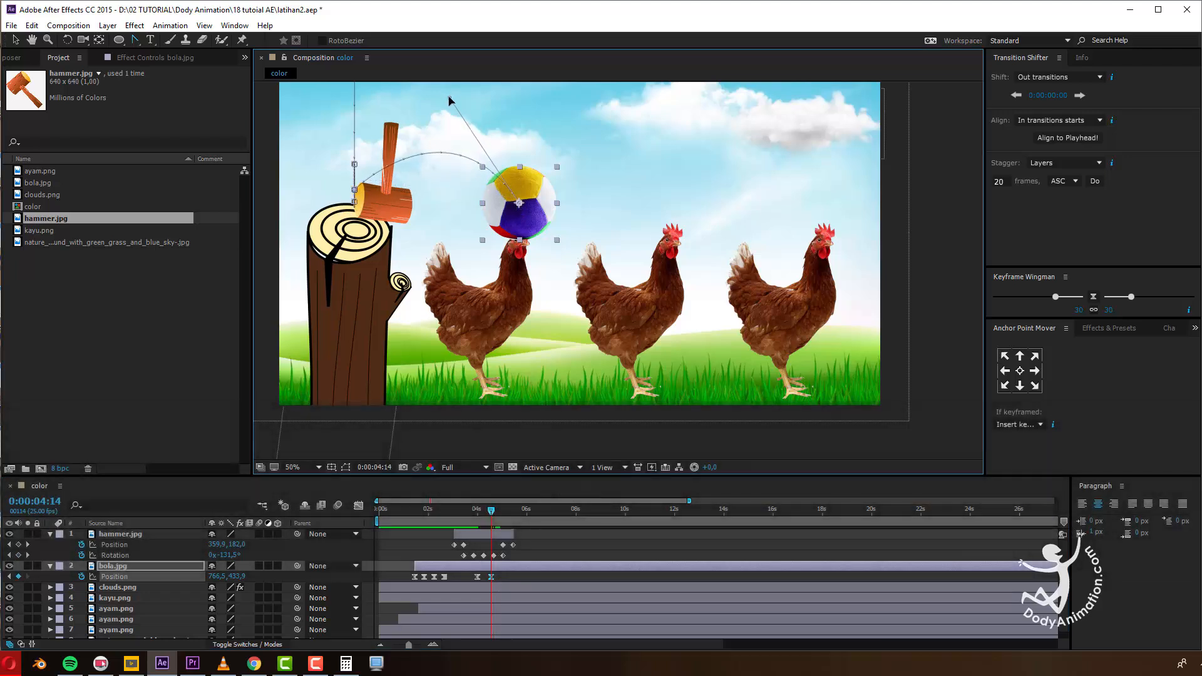
At 0:00:05:05, move the ball onto the second chicken's head, at about 1240.5, 423.9.
left_click_drag(468, 519, 510, 517)
key("v")
left_click_drag(547, 219, 694, 217)
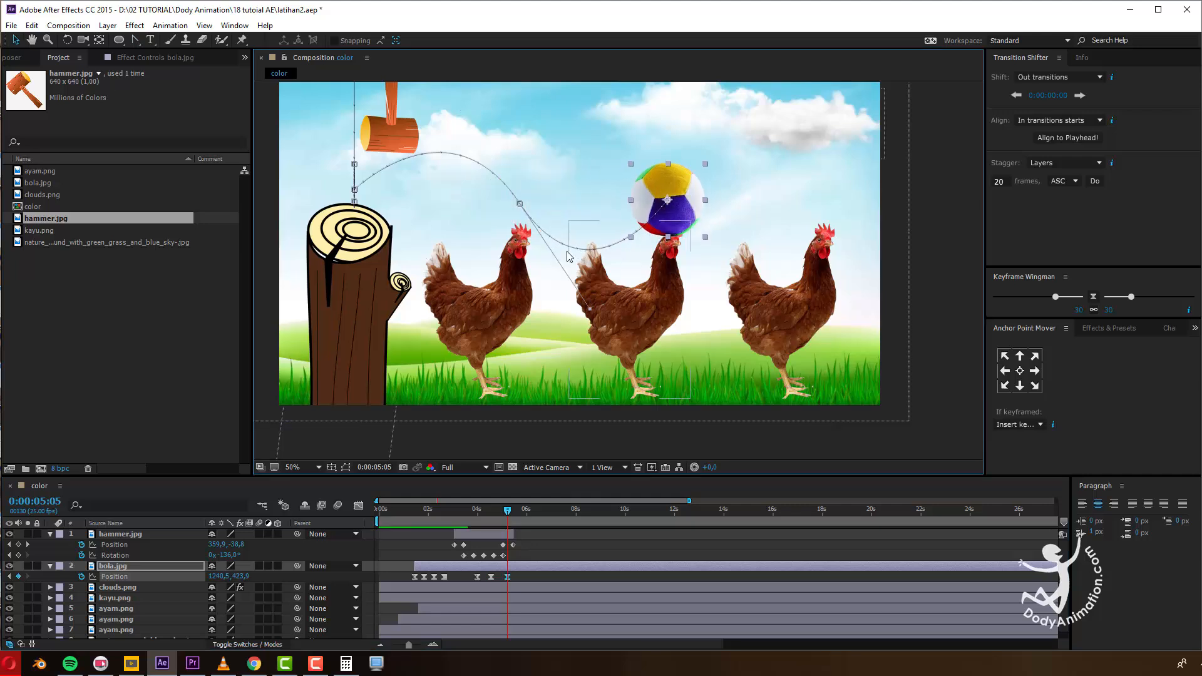
Reshape the ball's motion path between the first and second chickens into an upward arc by adjusting both keyframe handles.
left_click(136, 39)
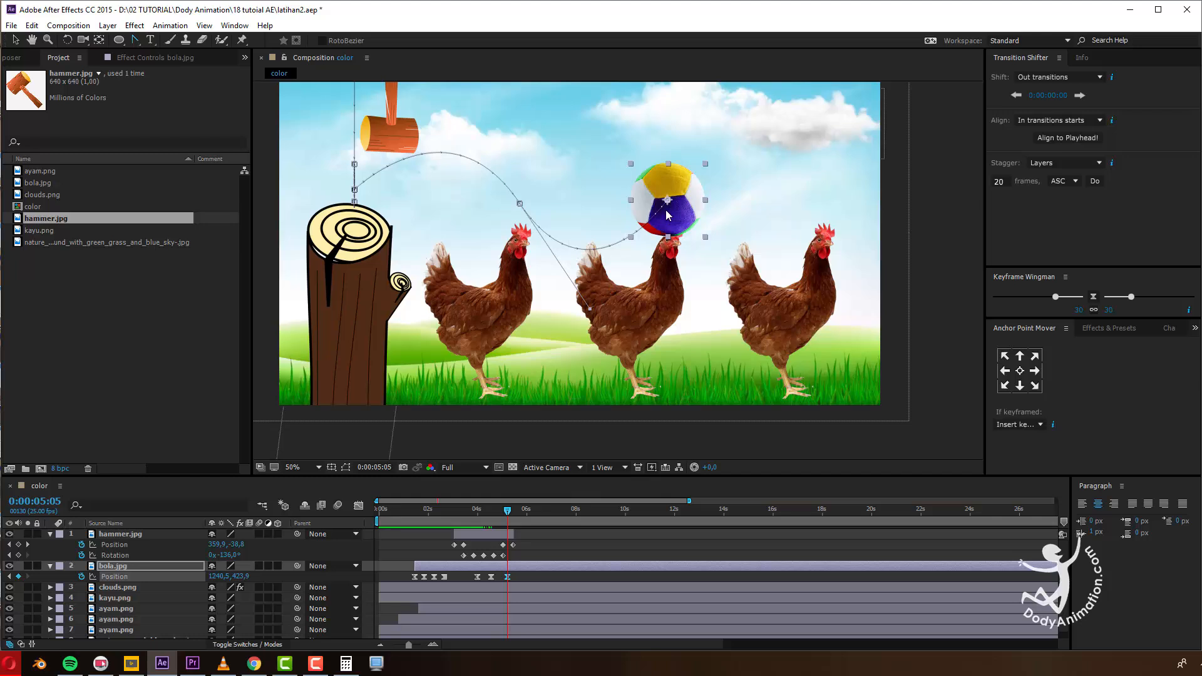
left_click_drag(666, 199, 600, 123)
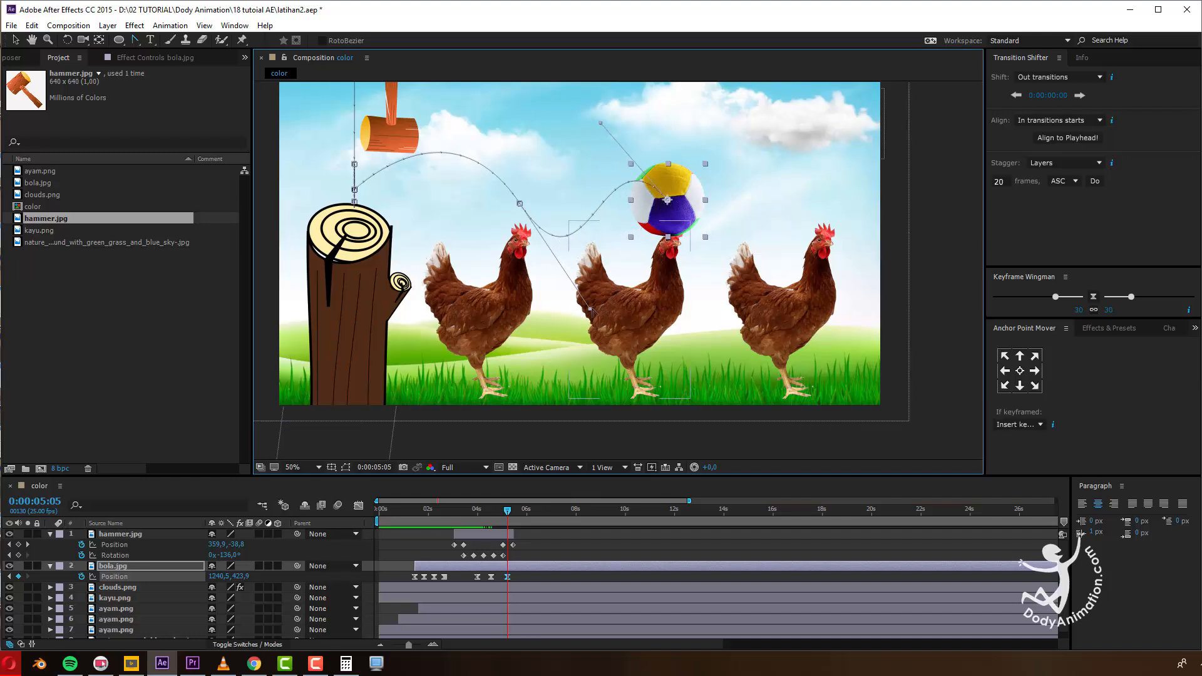
left_click_drag(590, 311, 544, 165)
left_click_drag(601, 124, 629, 143)
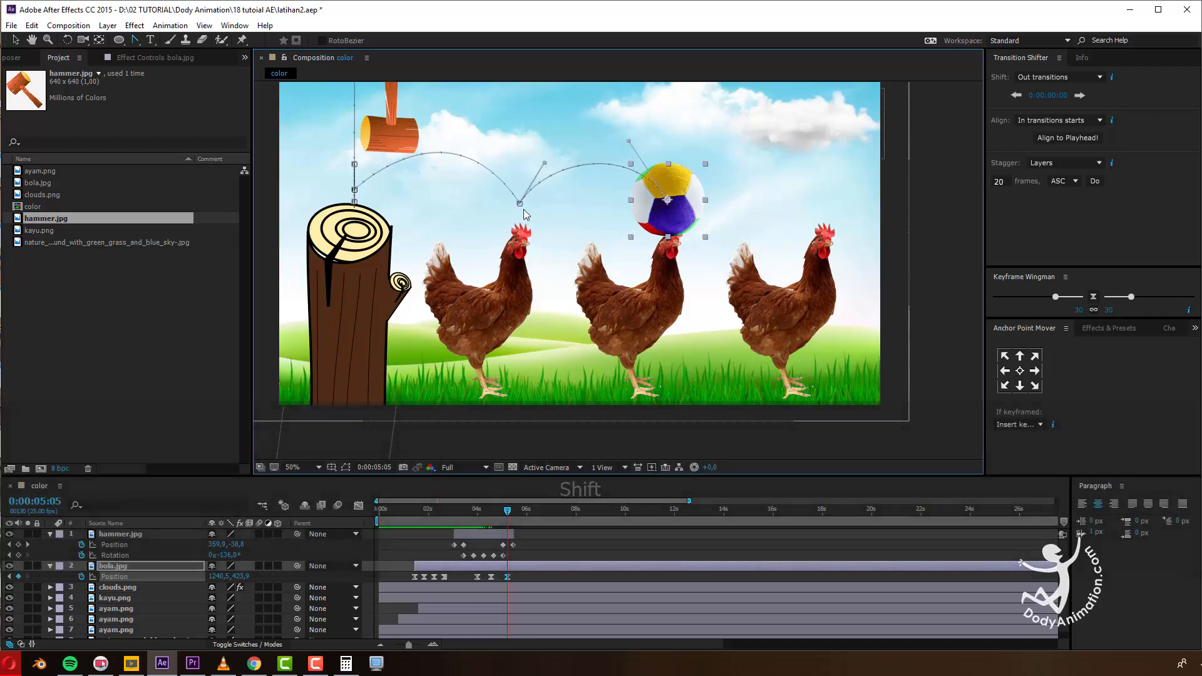
At 0:00:05:17, move the ball onto the third chicken's head, at about 1750.5, 415.9.
left_click(518, 510)
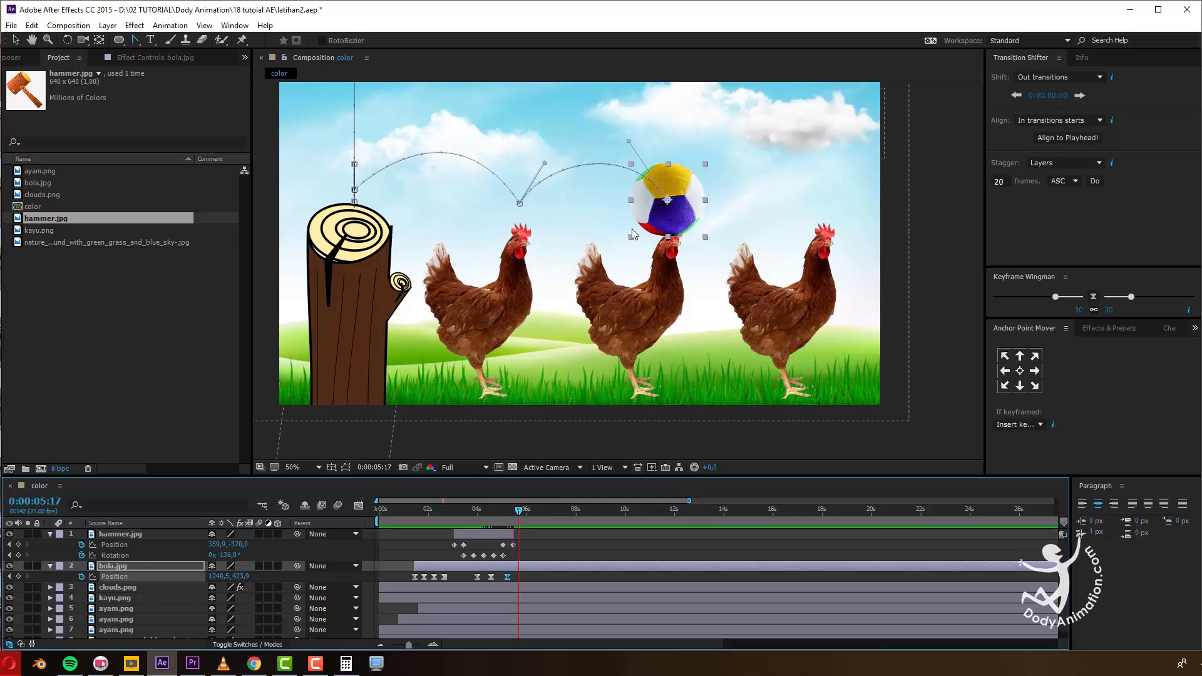
left_click(15, 39)
left_click_drag(689, 207, 848, 204)
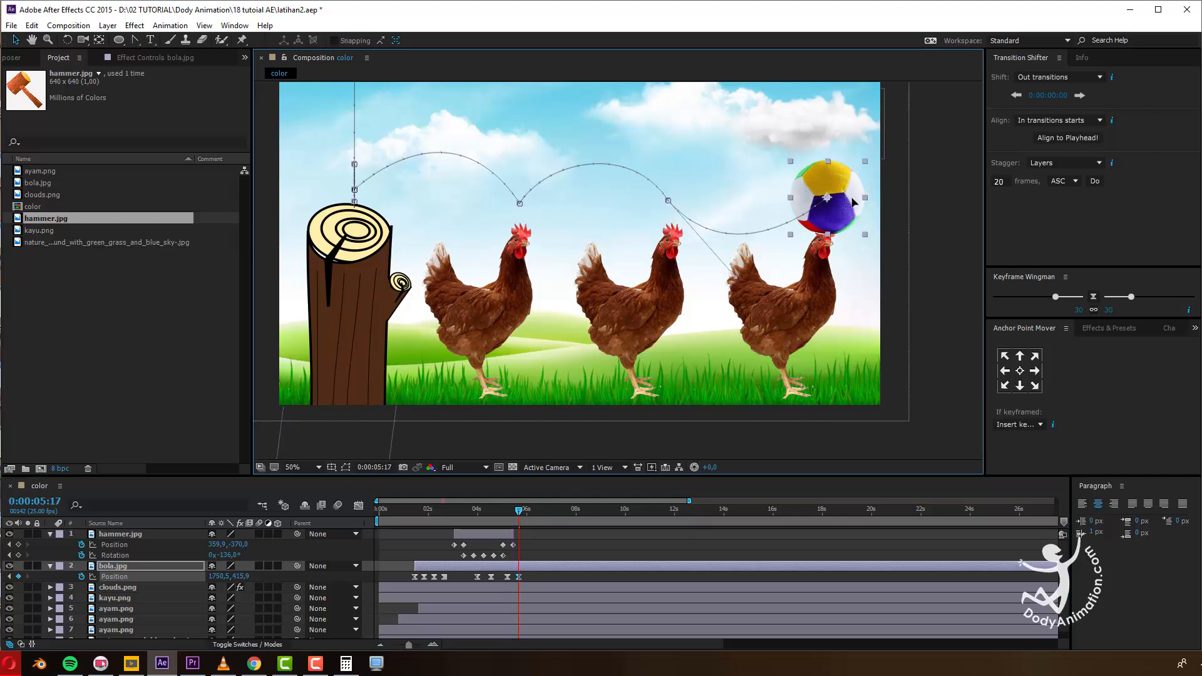
Arch the ball's path between the second and third chickens upward and settle the ball on the third chicken at about 1738.5, 425.9.
left_click(135, 41)
left_click_drag(788, 168, 765, 143)
left_click_drag(736, 281, 750, 224)
key("ctrl+z")
left_click_drag(738, 277, 790, 145)
key("v")
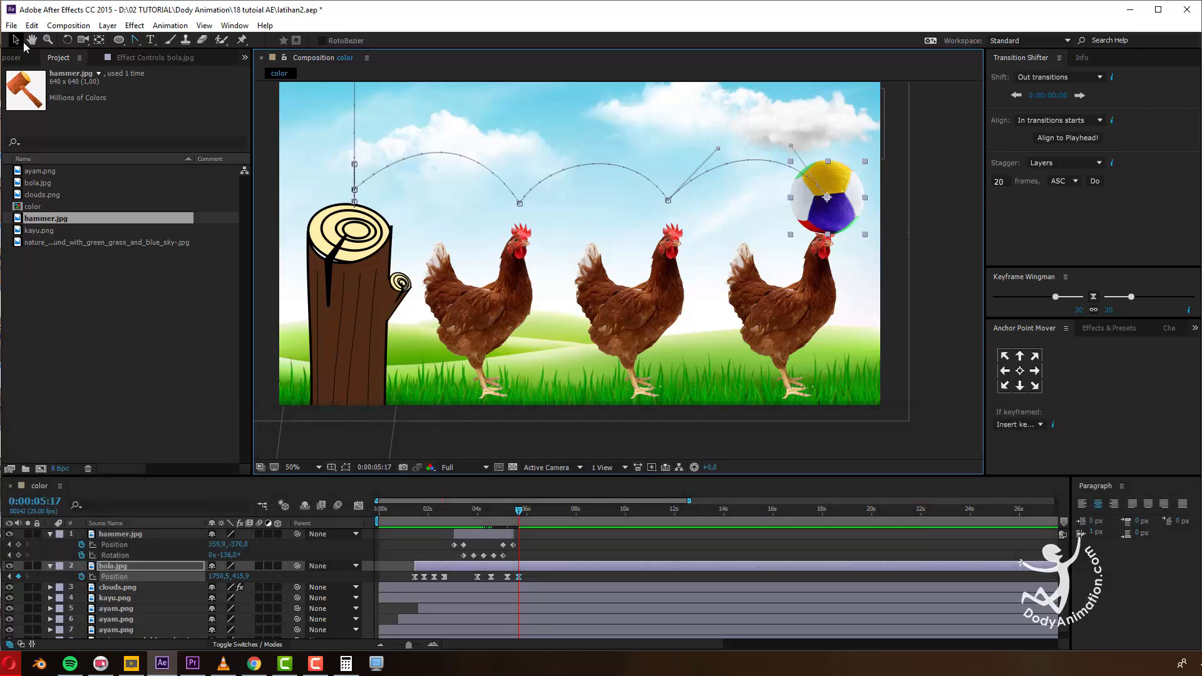
left_click_drag(846, 205, 842, 208)
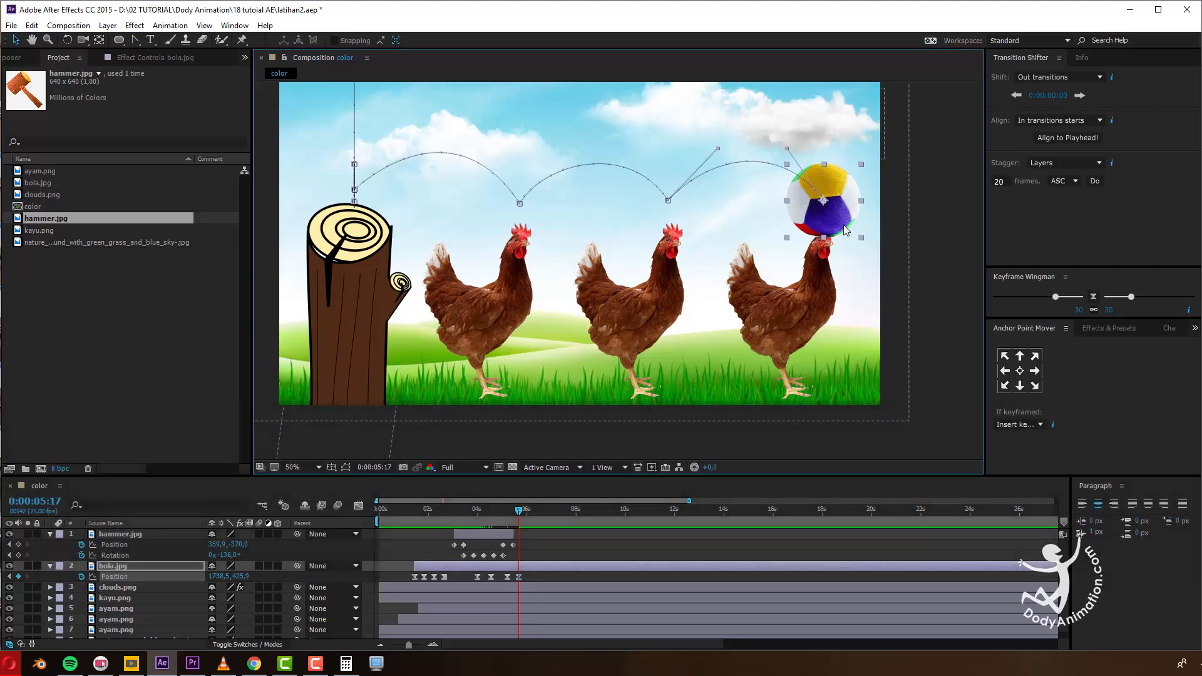
Shift the ball's position keyframes on the second and third chickens slightly earlier in time.
left_click_drag(526, 514, 533, 511)
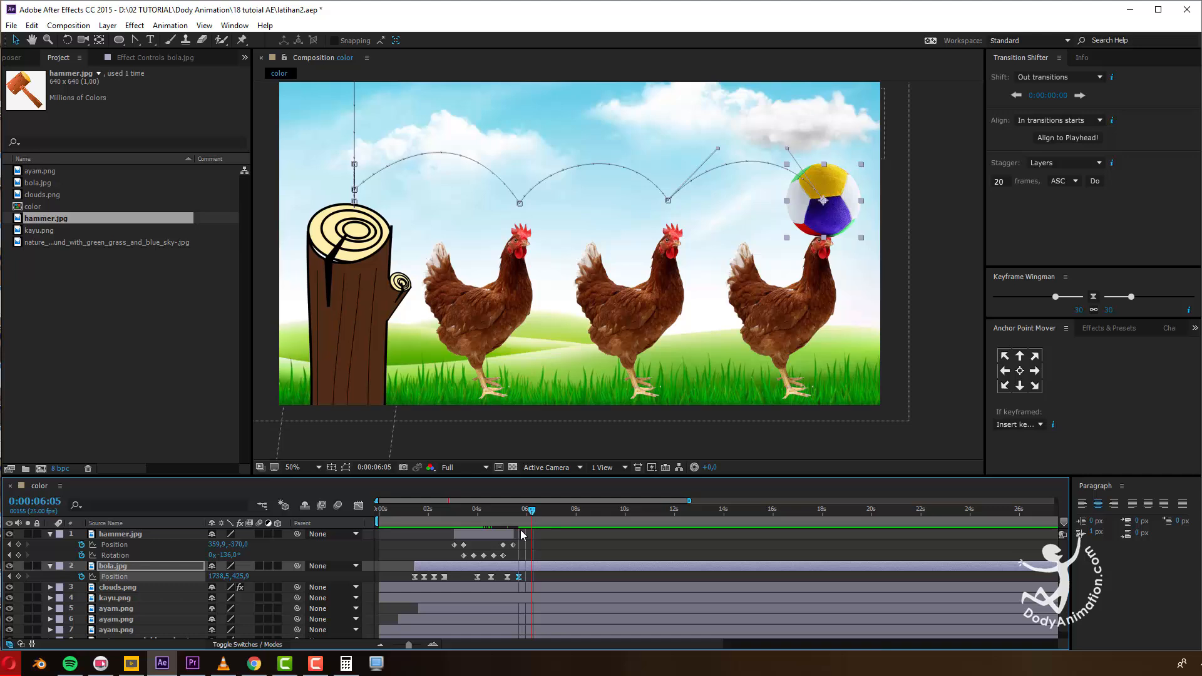
left_click(507, 576)
left_click_drag(505, 579, 502, 579)
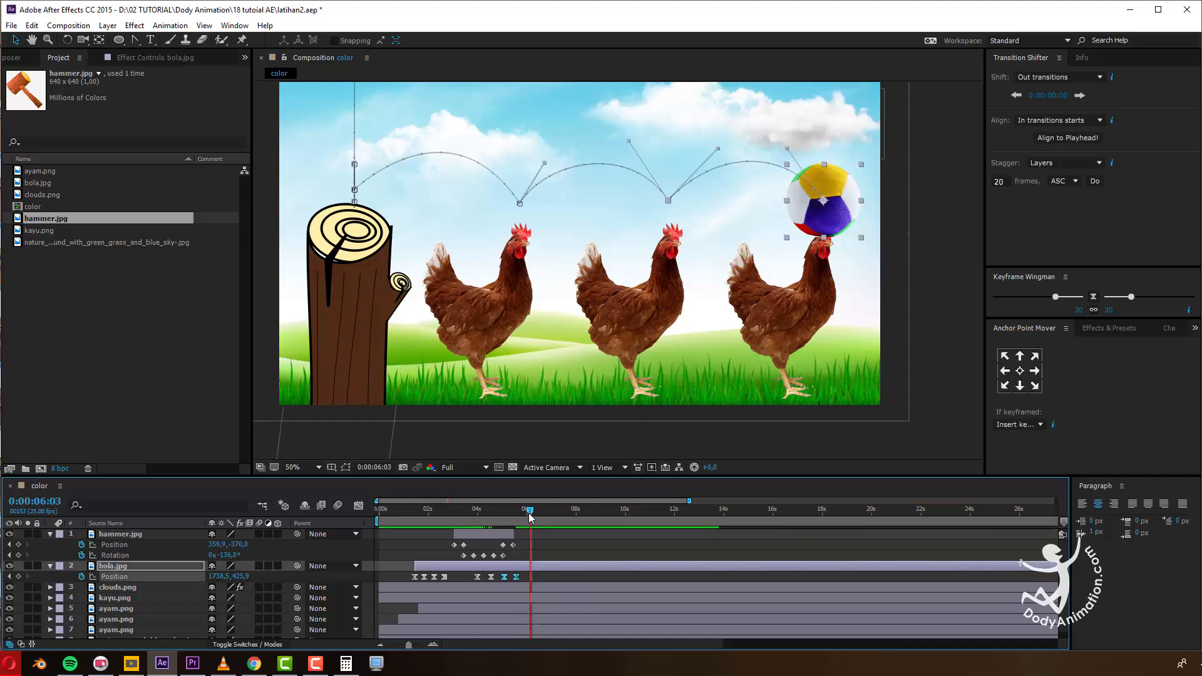
At 0:00:06:03, move the ball past the frame's right edge to about 2188.5, 419.9 and arch its exit path upward.
left_click_drag(831, 220, 965, 219)
key("space")
left_click_drag(818, 285, 665, 296)
left_click(131, 40)
left_click_drag(733, 265, 746, 174)
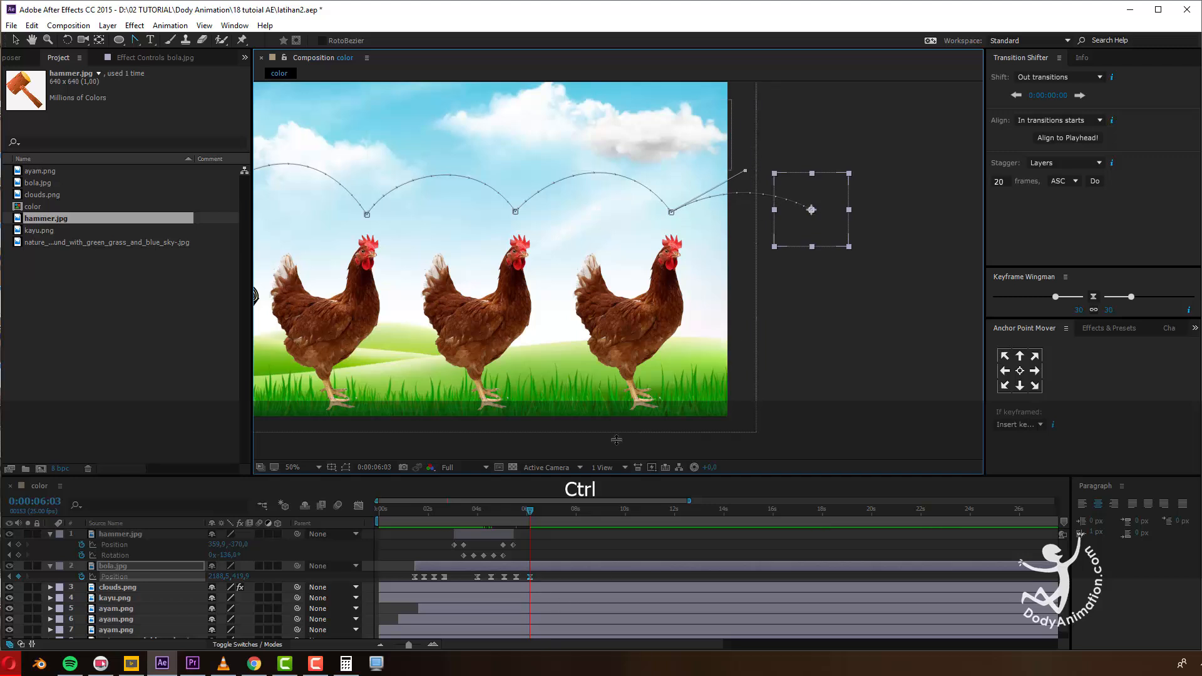
Trim the end of the bola.jpg layer to 0:00:06:03 and collapse the ball and hammer layer properties.
left_click(528, 576, "ctrl")
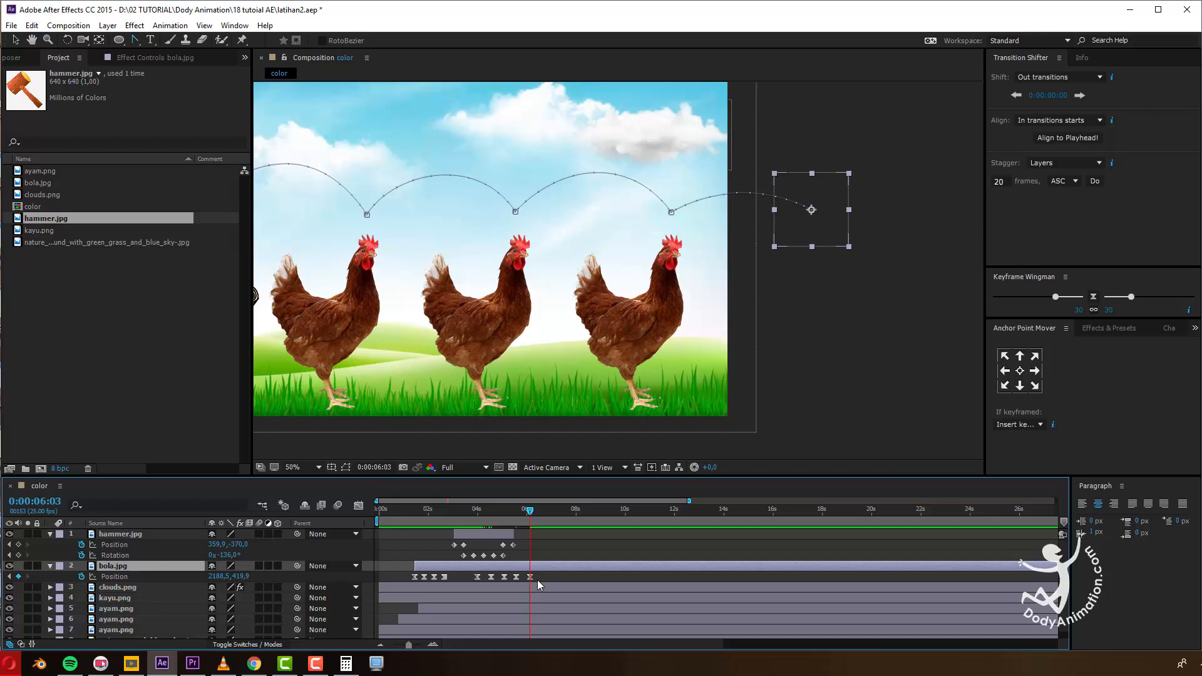
key("alt")
key("alt+bracketright")
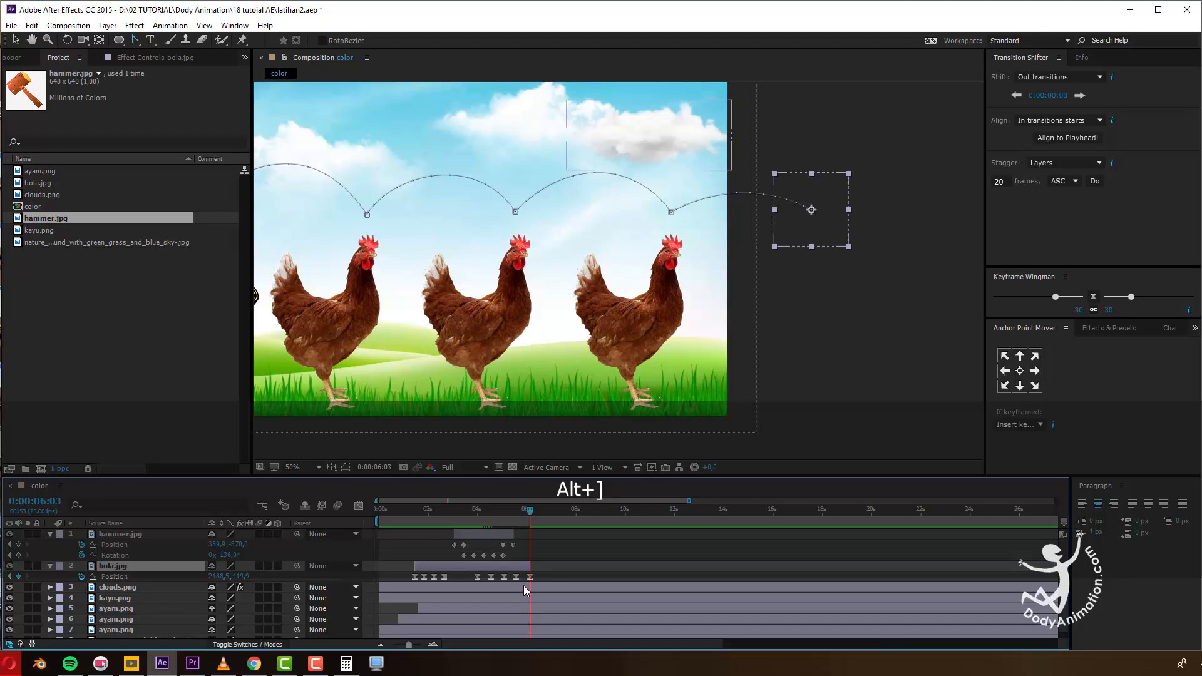
key("v")
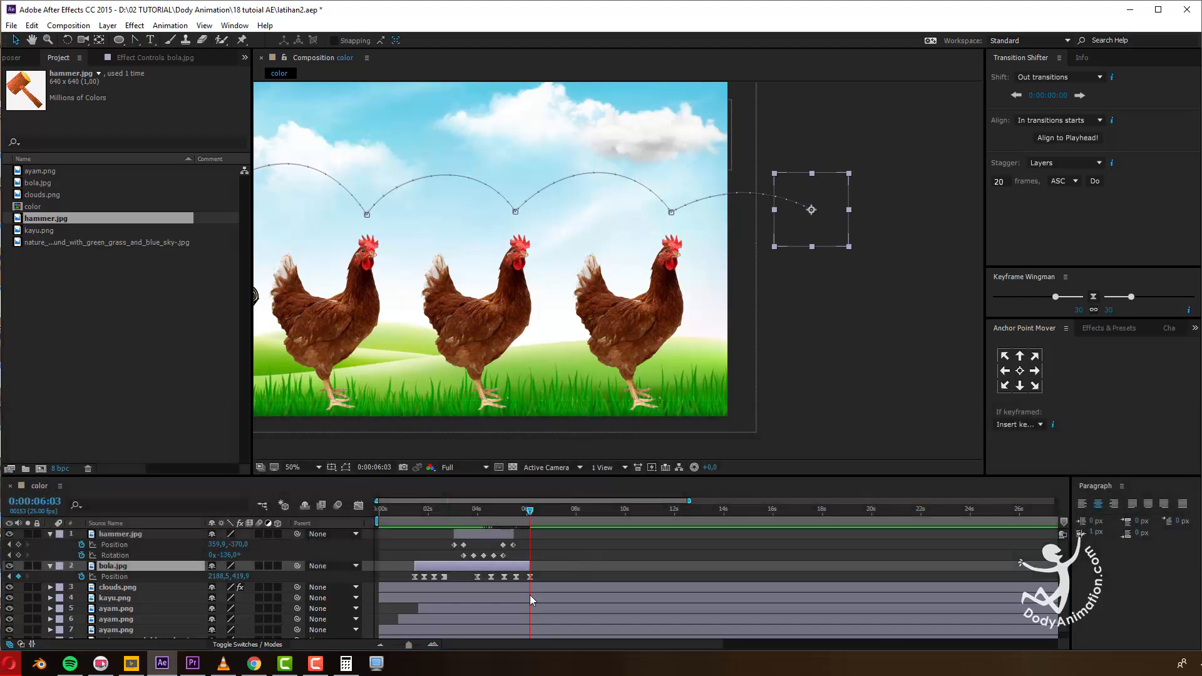
left_click(50, 567)
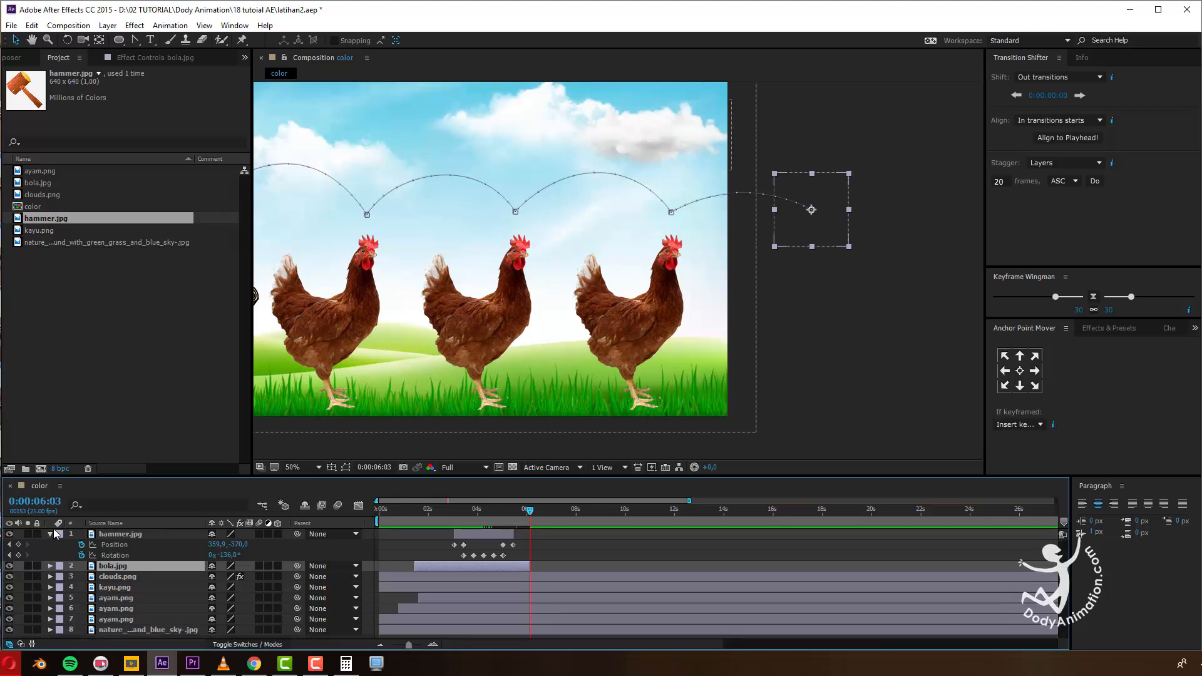
left_click(623, 546)
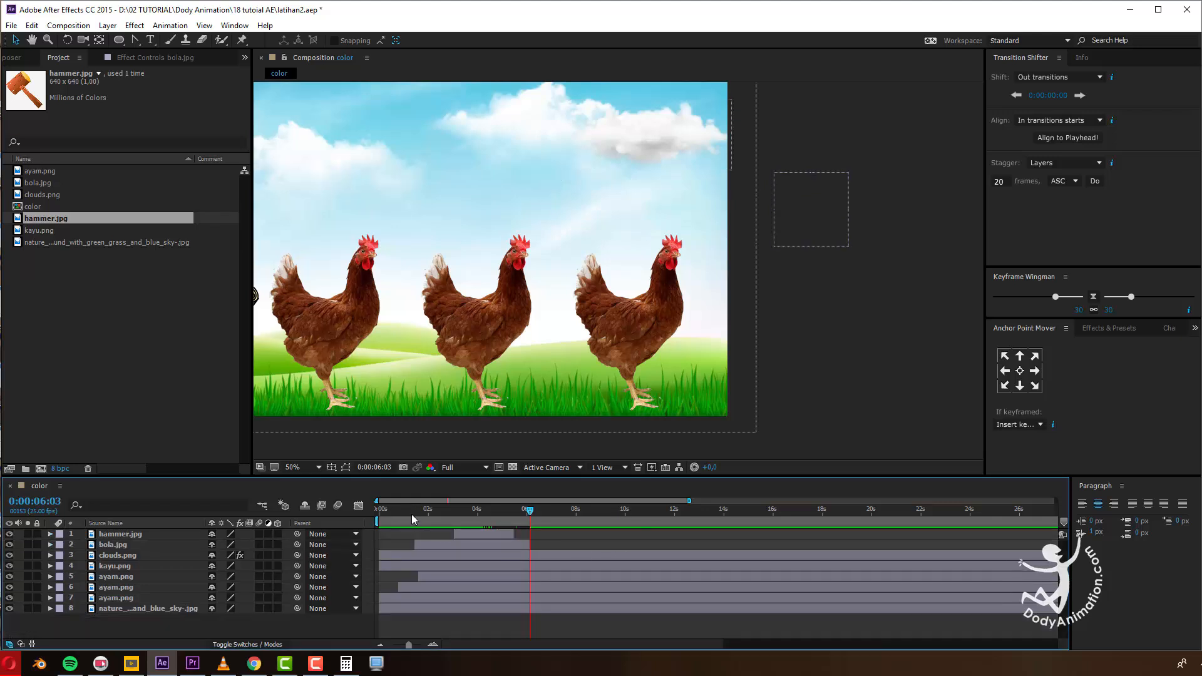
Bring the whole frame into view and preview the animation from the start of the composition.
key("space")
left_click_drag(485, 350, 654, 359)
left_click_drag(404, 512, 377, 513)
key("space")
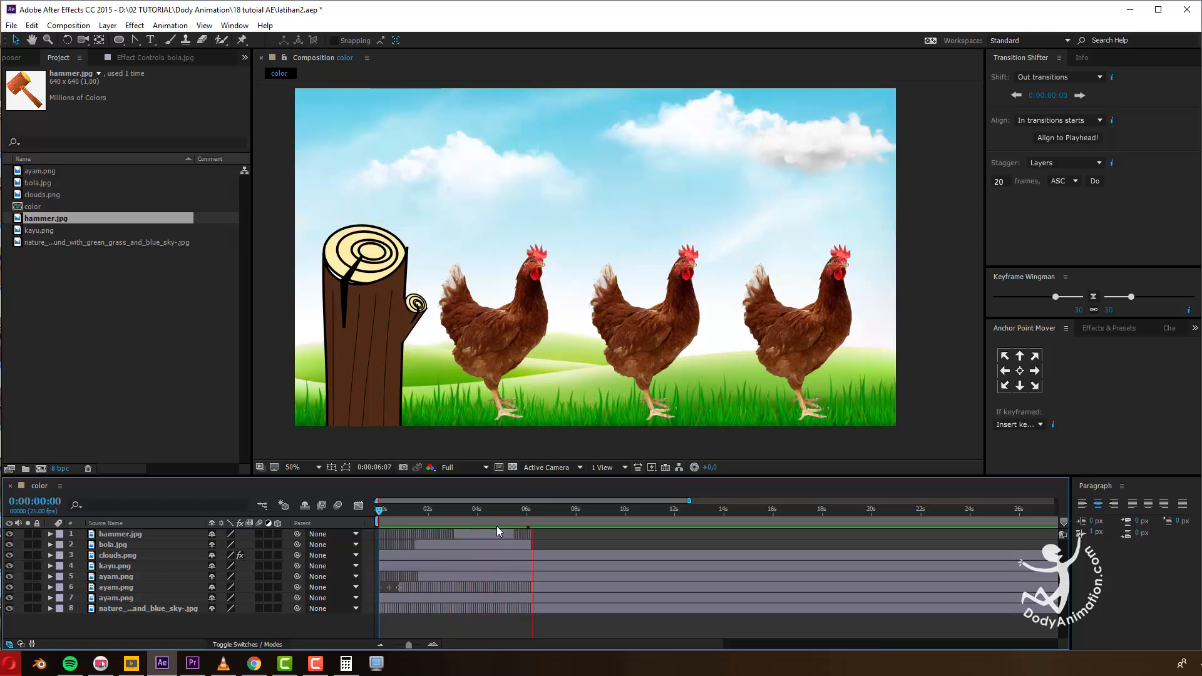
Reveal the first chicken's scale and add a scale keyframe at 0:00:04:13, where the ball lands on its head.
left_click_drag(467, 508, 489, 517)
left_click(510, 329)
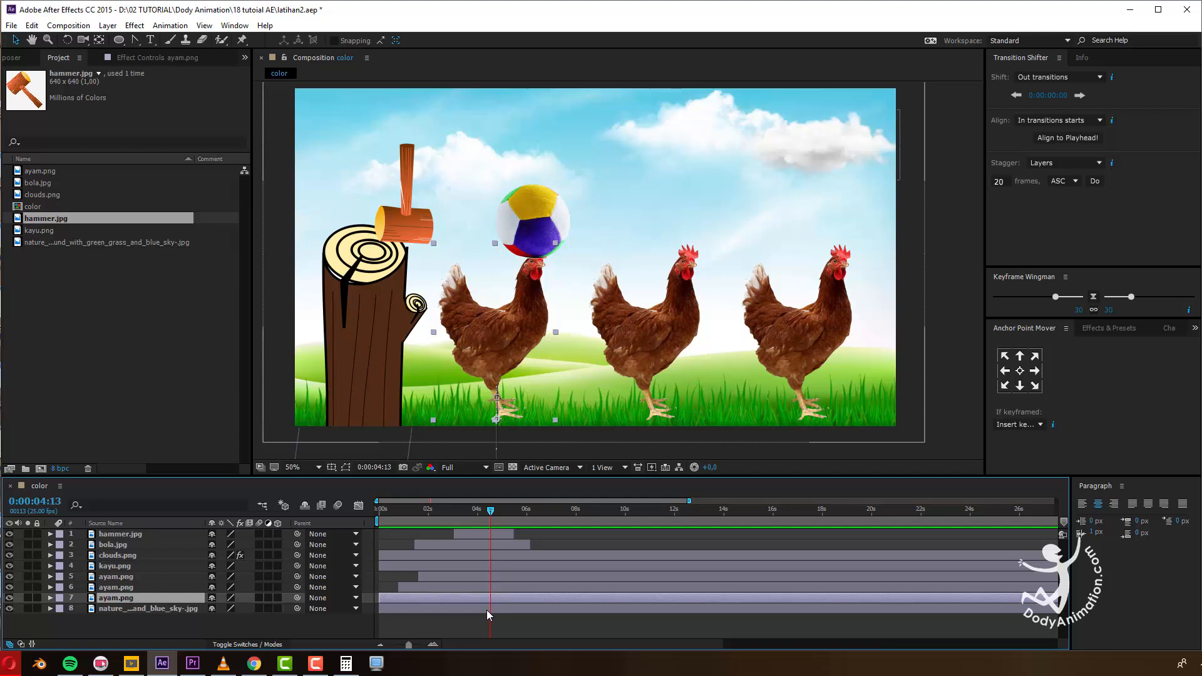
key("s")
left_click(81, 608)
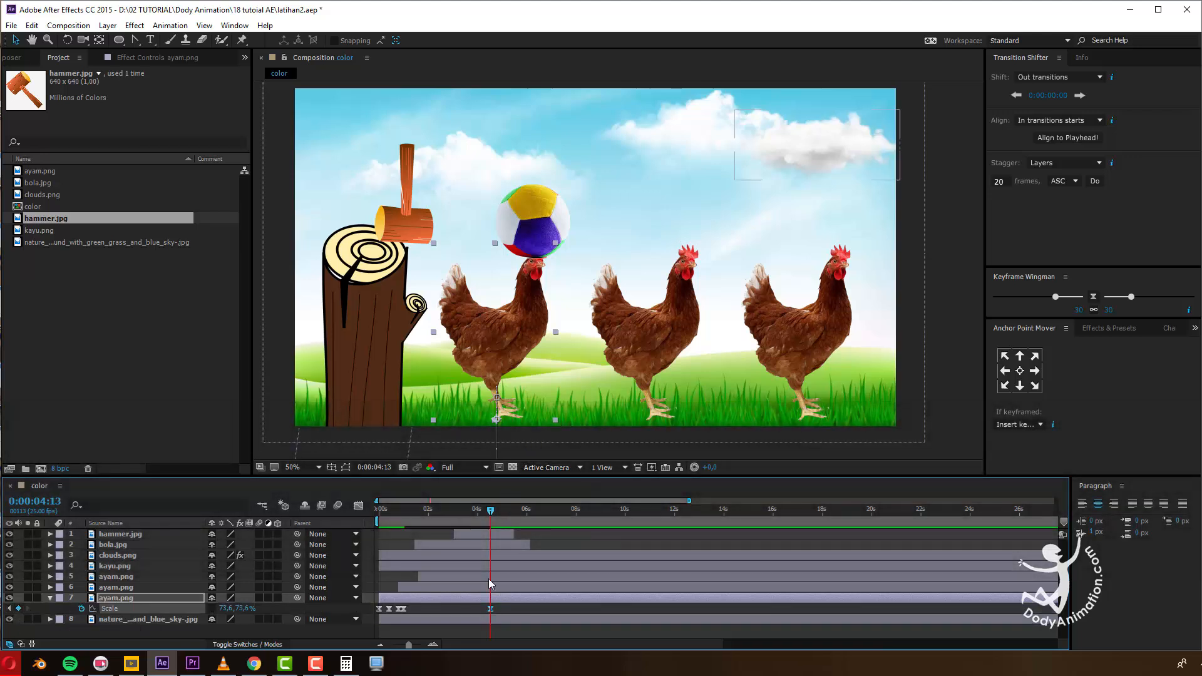
Turn the first chicken's fourth scale keyframe into a hold keyframe and preview the animation.
right_click(403, 608)
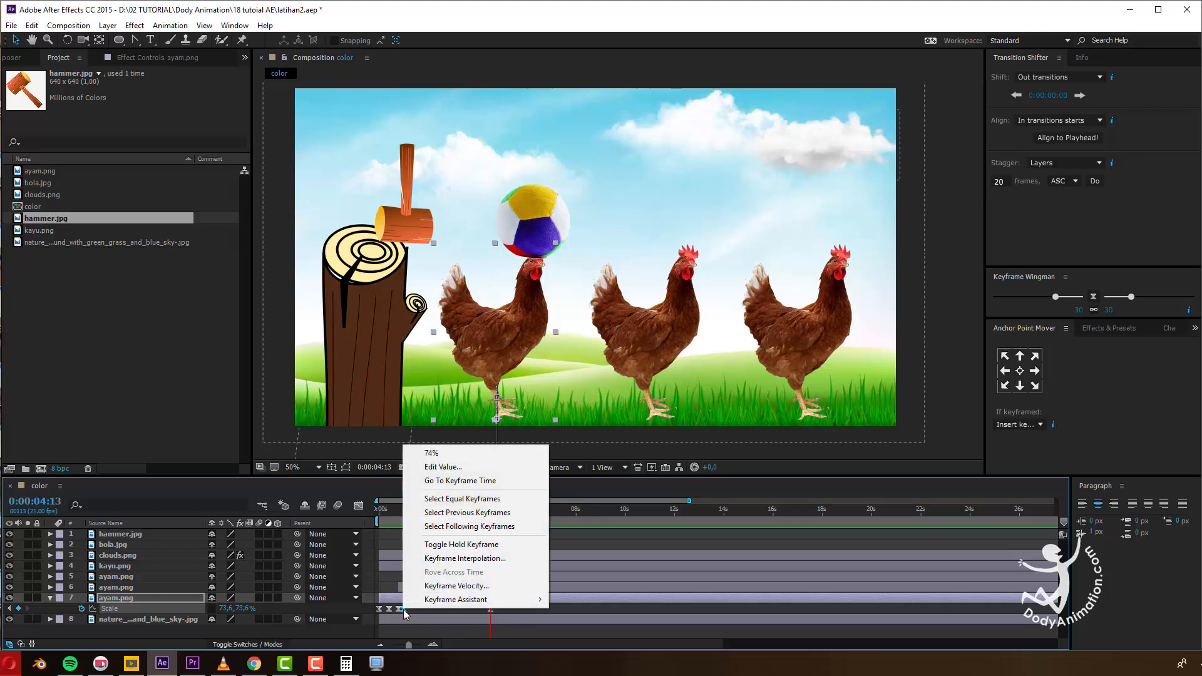
left_click(465, 544)
key("space")
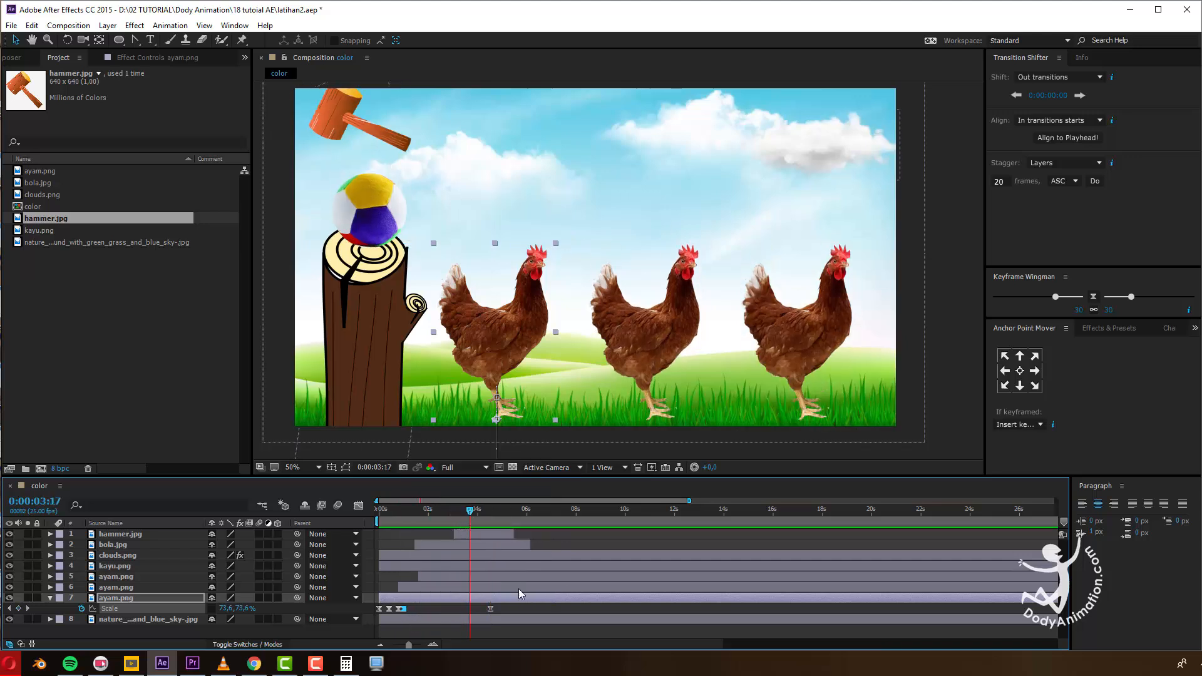
Ten frames after the ball's landing, at 0:00:04:23, squash the first chicken by setting its scale to 73.6, 66.6%.
left_click_drag(474, 518, 498, 516)
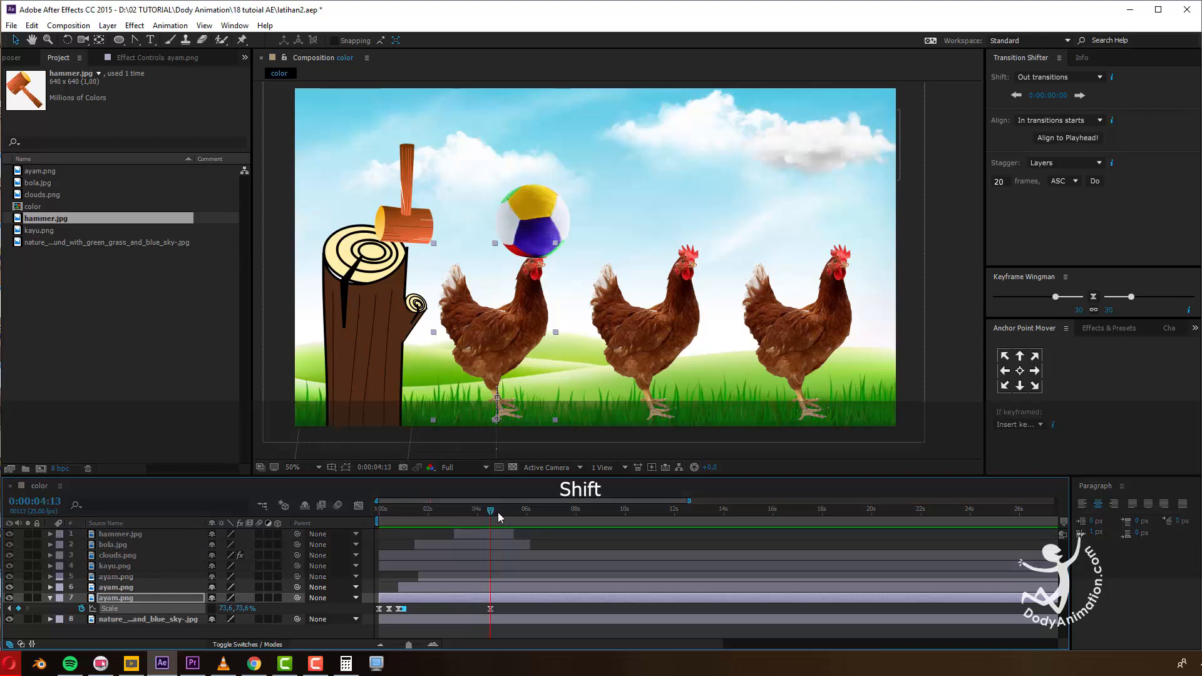
key("ctrl+shift+Right")
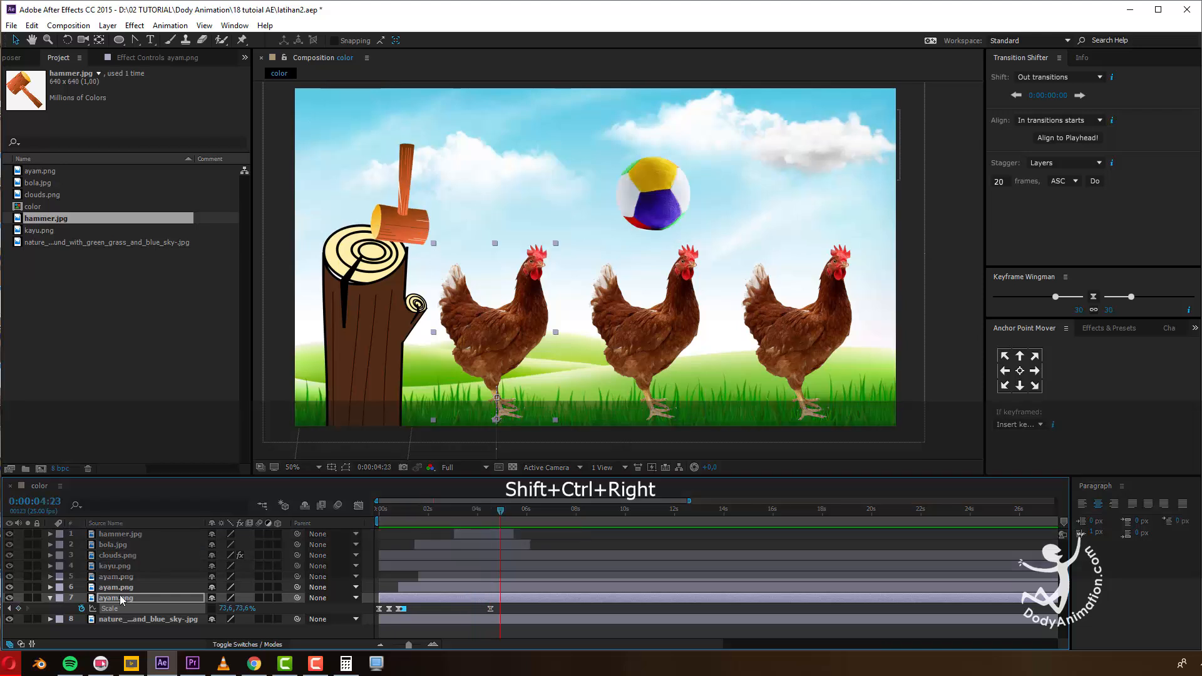
left_click_drag(246, 612, 240, 607)
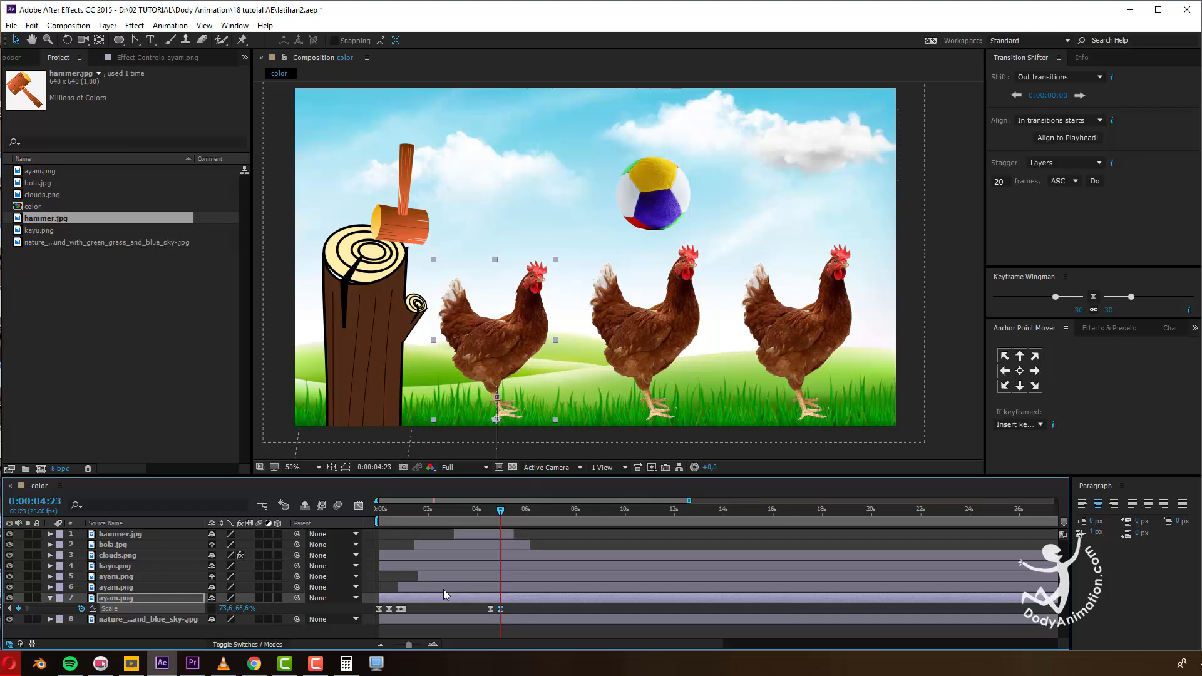
Copy the first chicken's scale keyframe from 0:00:04:13 to 0:00:05:08 and preview the squash.
key("ctrl+shift+Right")
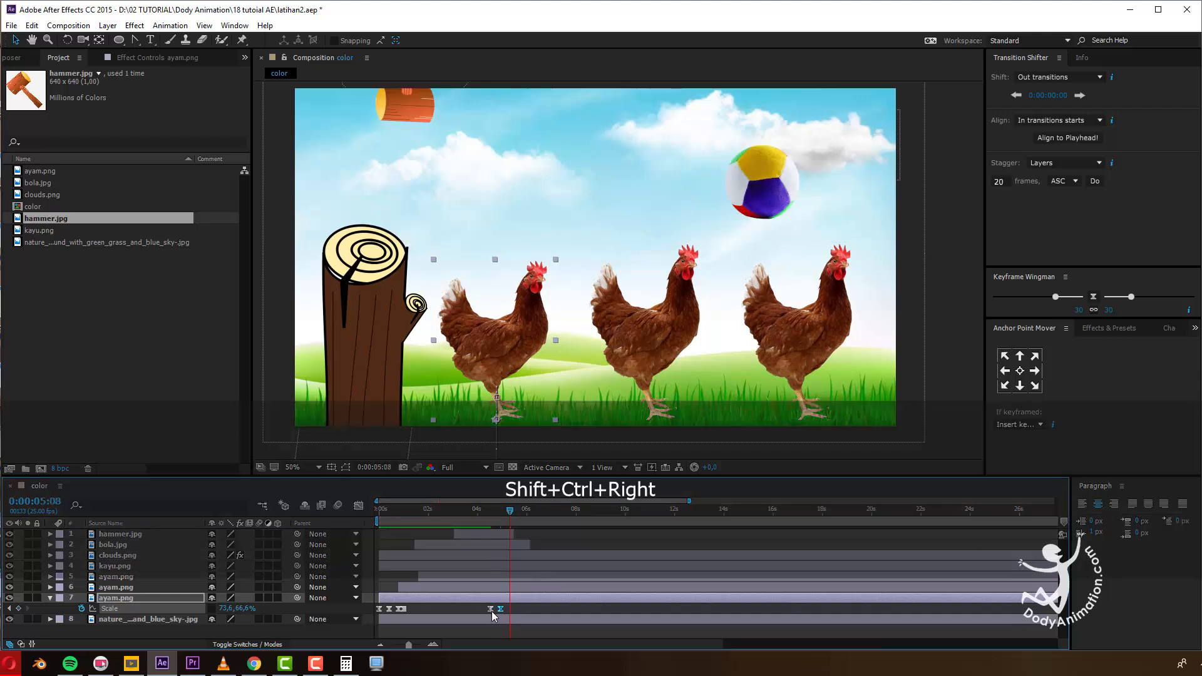
left_click(491, 608, "ctrl")
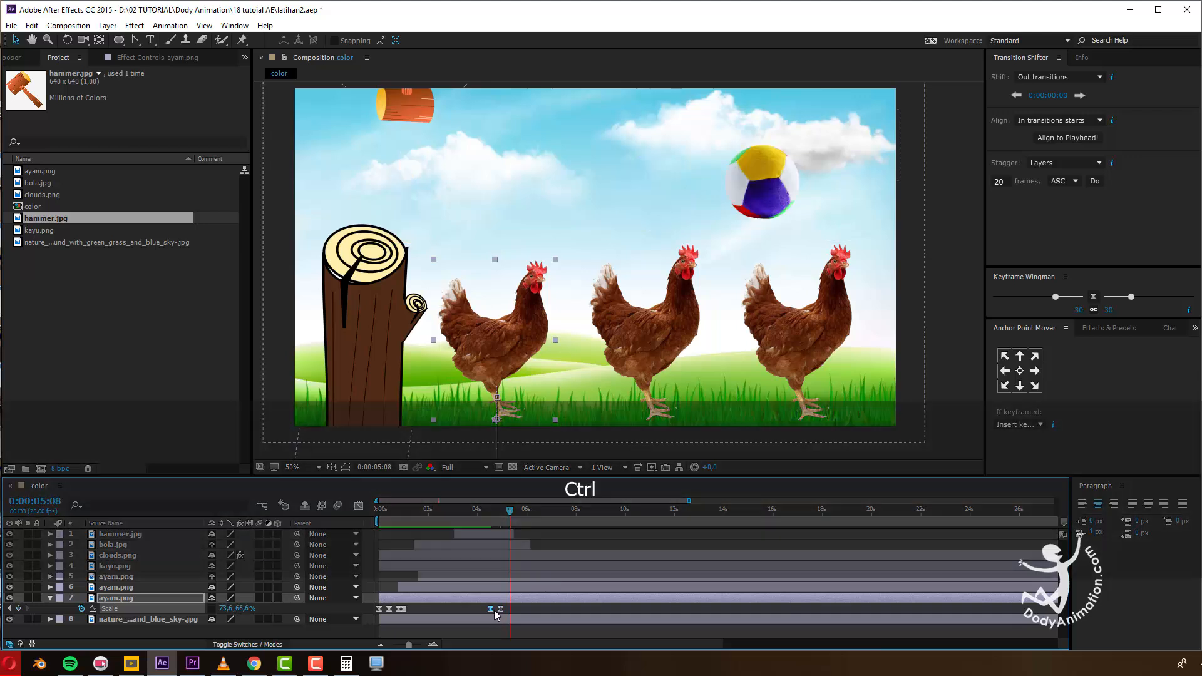
key("ctrl+v")
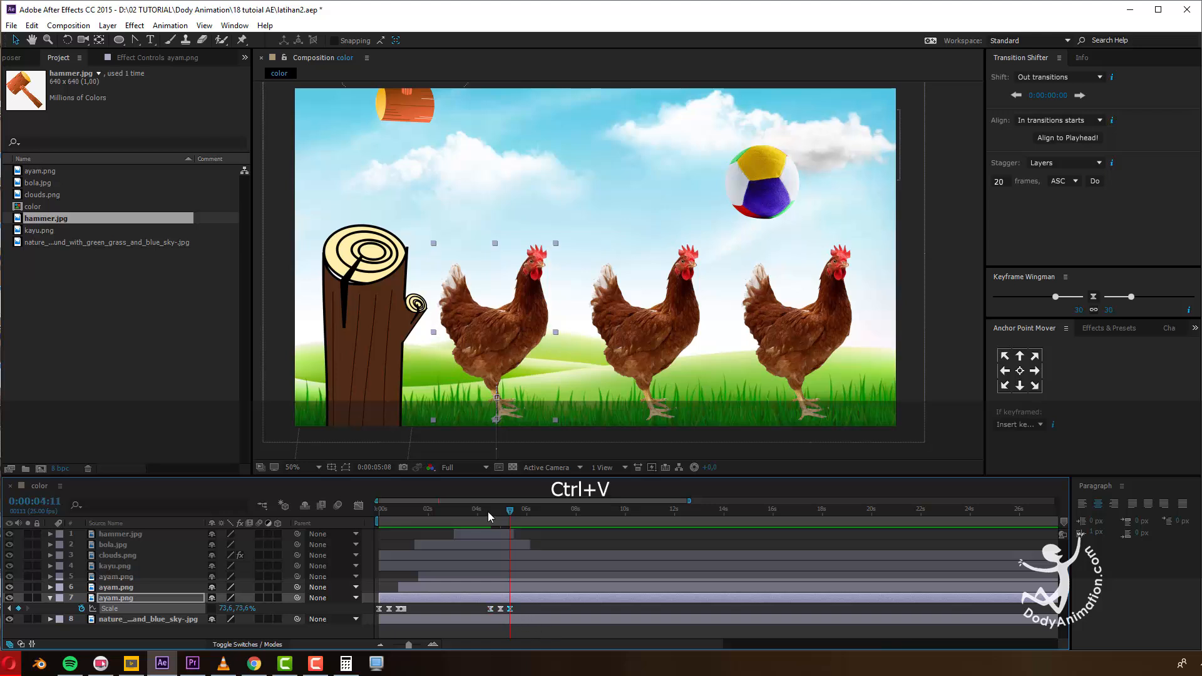
key("space")
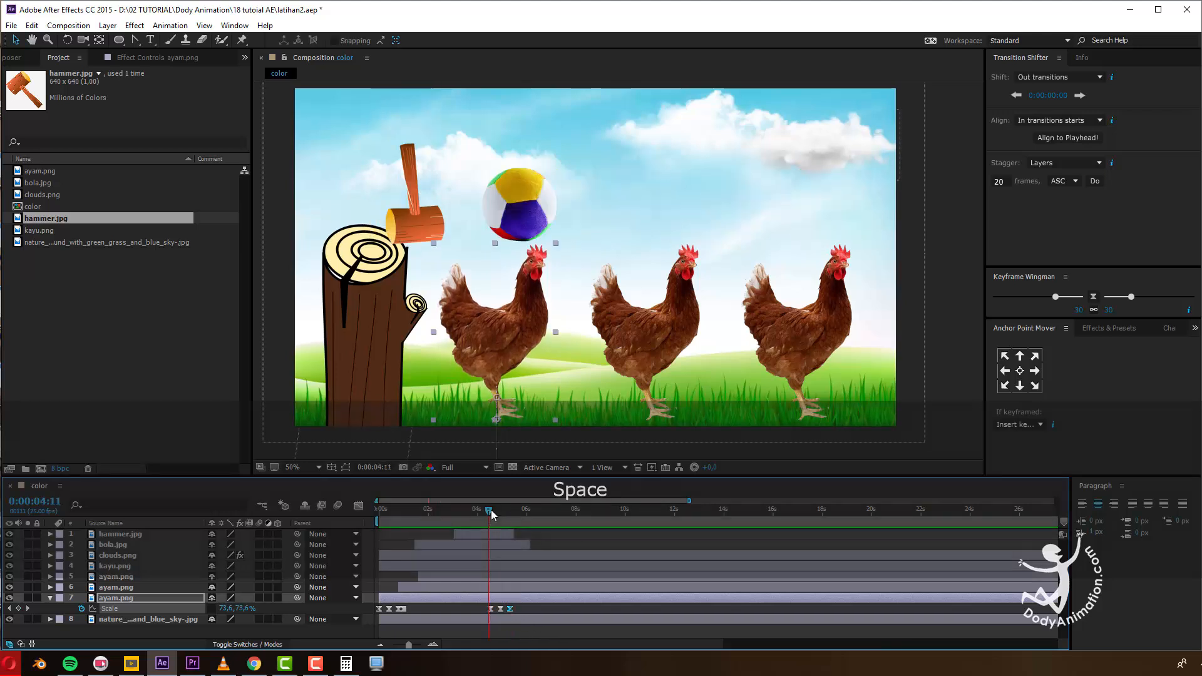
Compress the first chicken's three squash scale keyframes into a shorter span starting at 0:00:04:13 and preview the faster squash.
left_click_drag(491, 510, 493, 510)
left_click_drag(516, 605, 614, 628)
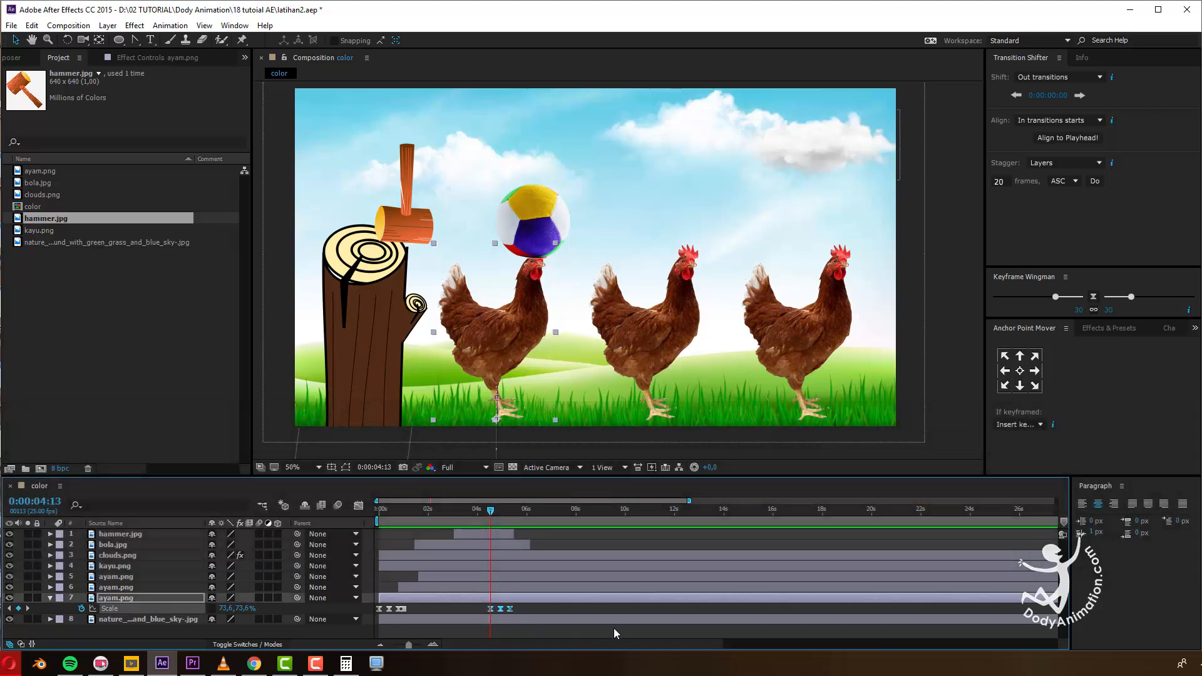
left_click_drag(511, 609, 502, 608)
left_click(508, 610)
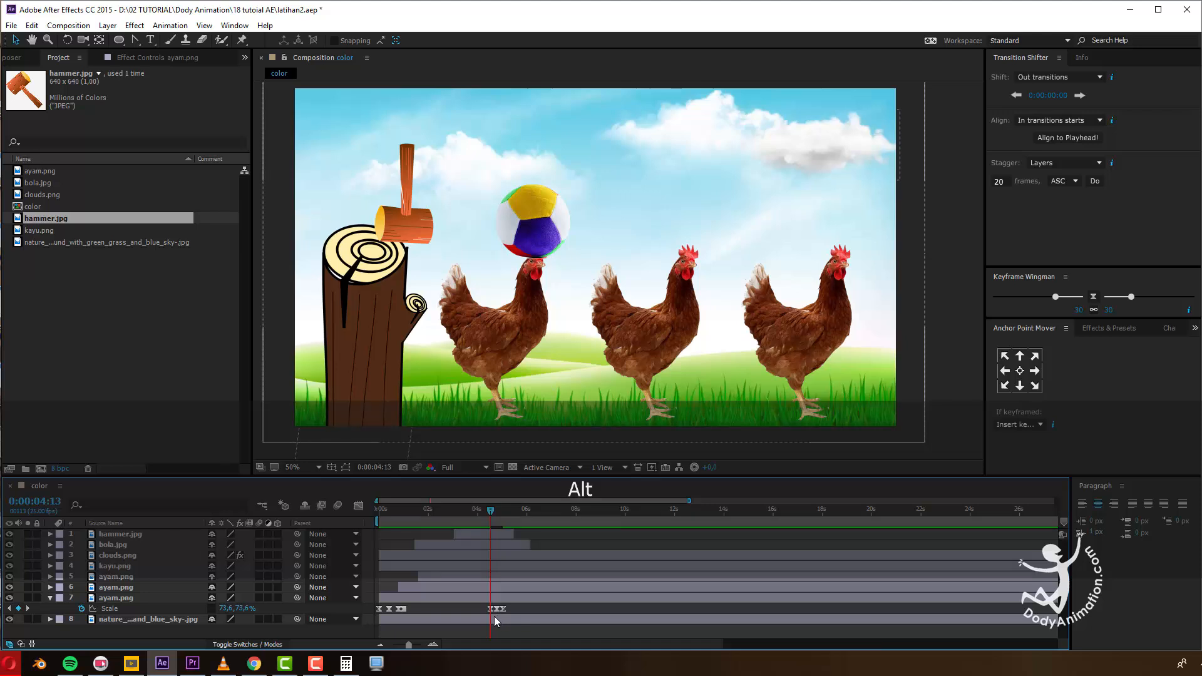
mouse_move(492, 511)
left_mouse_down()
mouse_move(507, 515)
mouse_move(483, 509)
left_mouse_up()
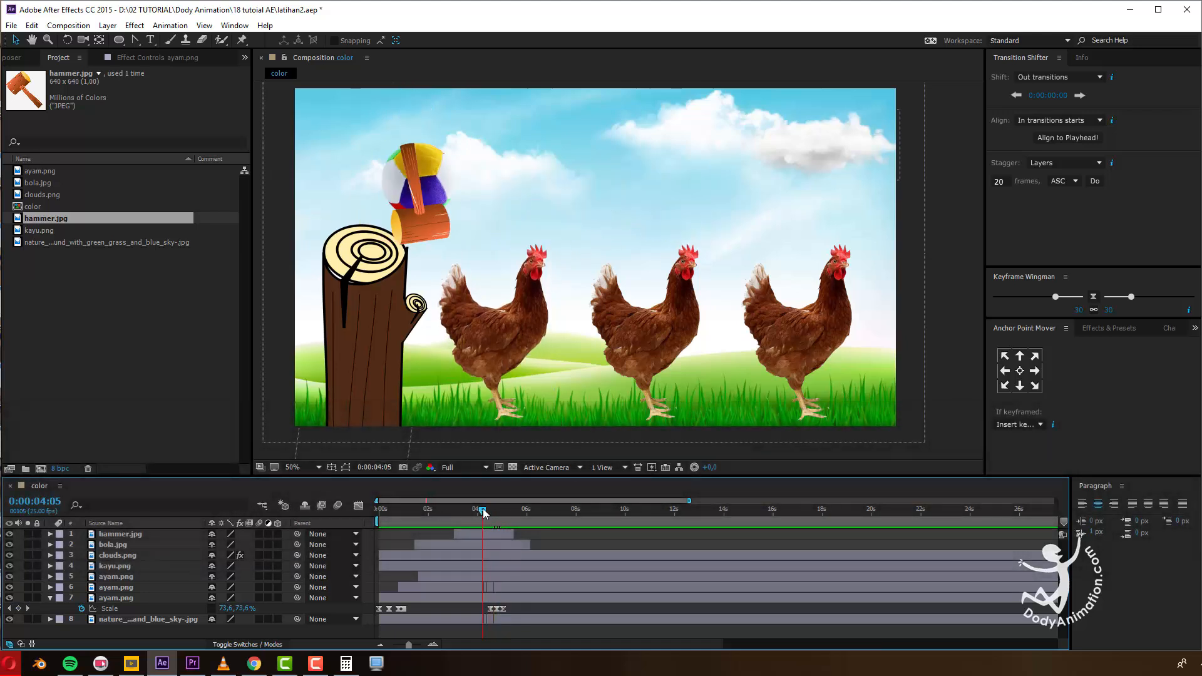
key("space")
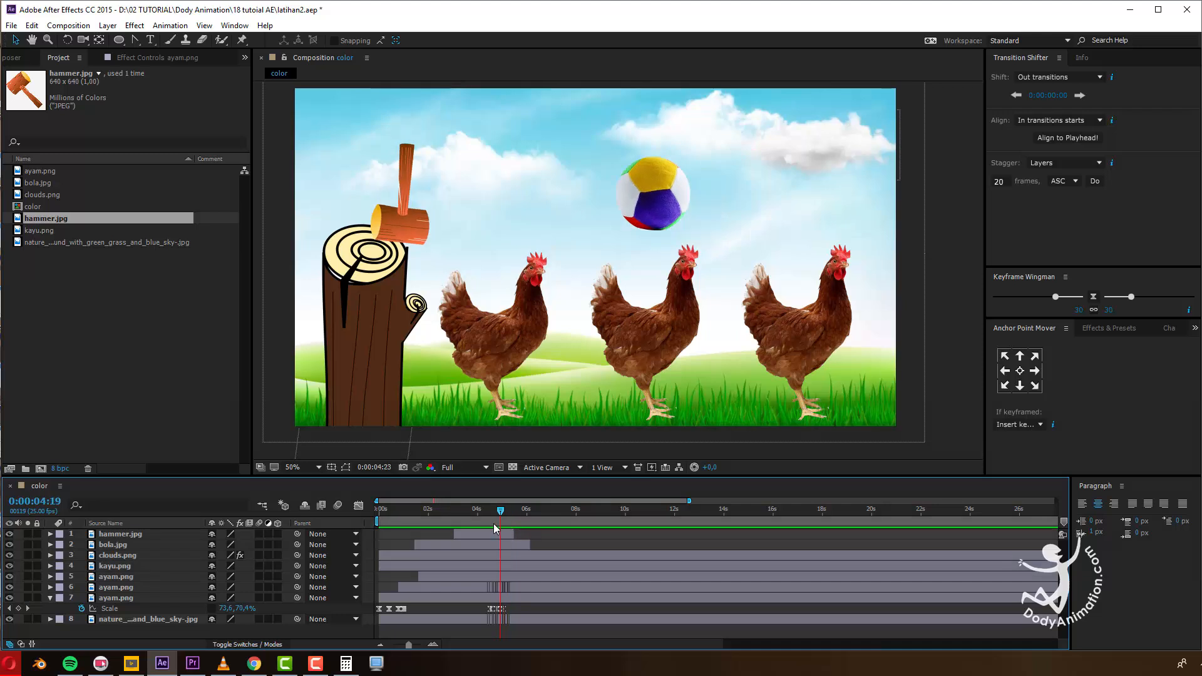
Copy the first chicken's three squash keyframes to the second chicken at 0:00:05:01, where the ball lands on its head.
left_click(487, 527)
left_click_drag(487, 610, 504, 607)
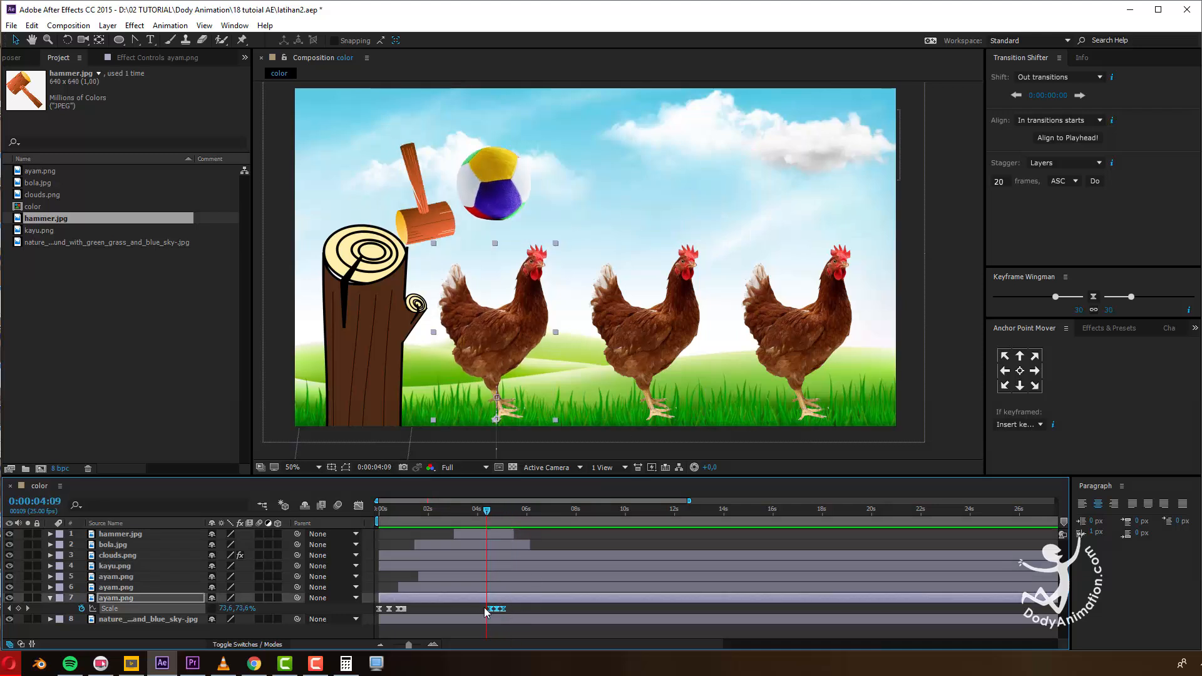
key("ctrl+c")
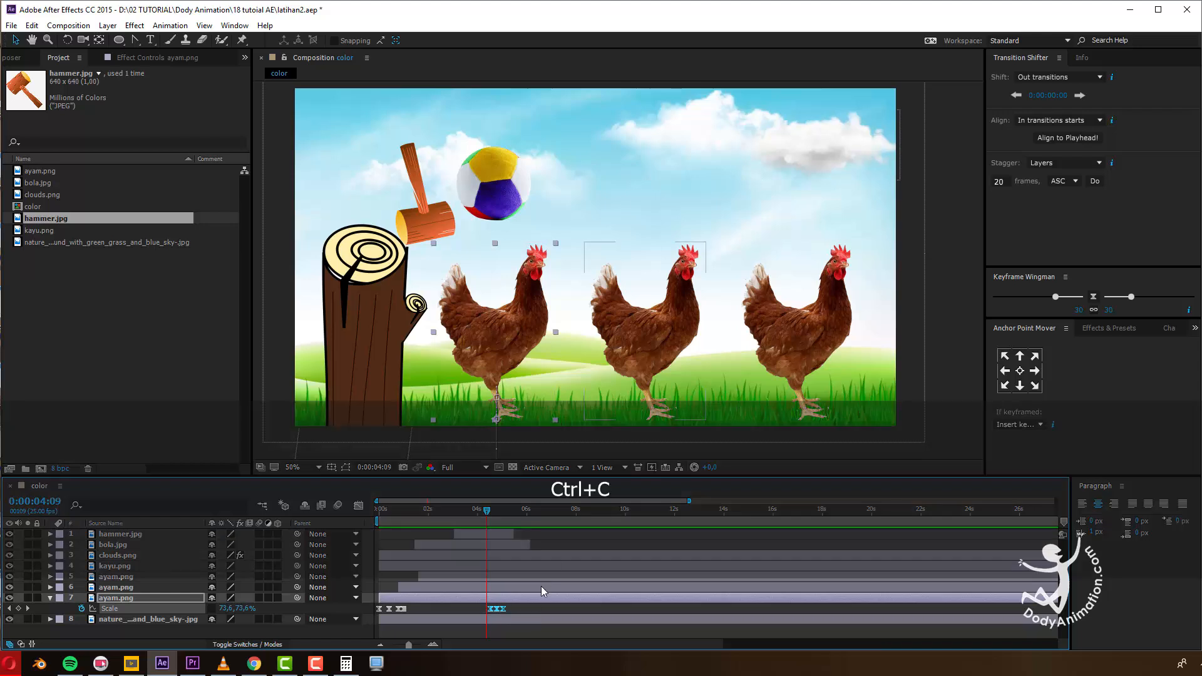
left_click(663, 309)
left_click_drag(487, 510, 507, 519)
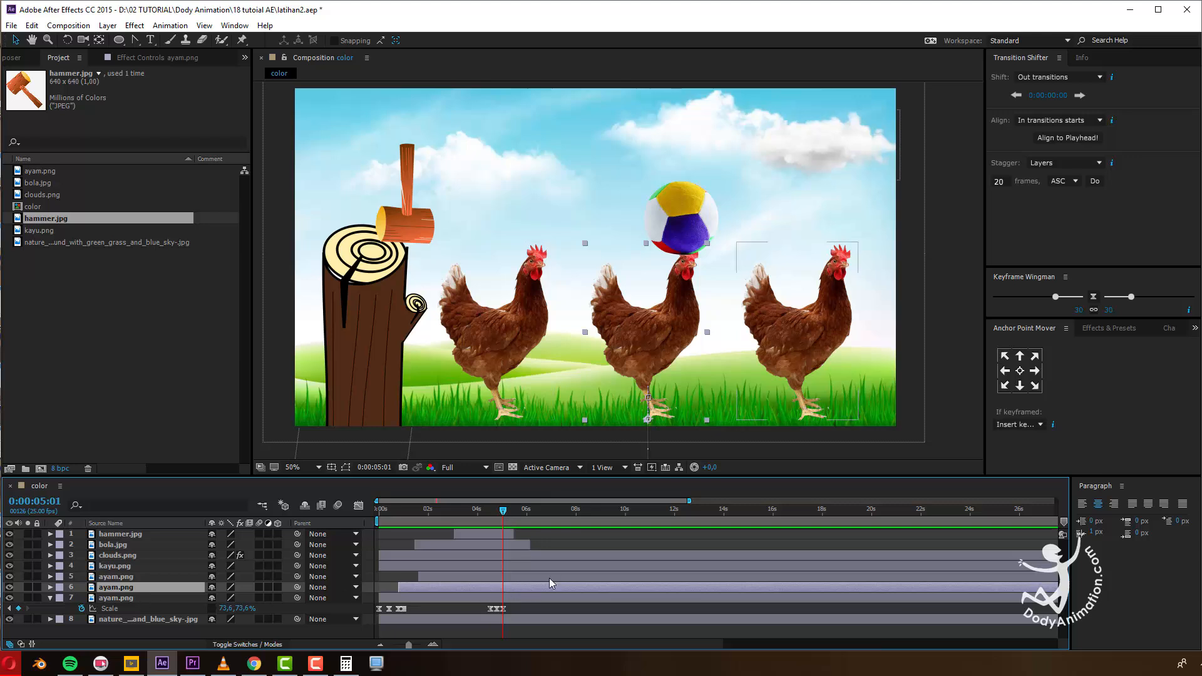
key("ctrl")
key("ctrl+v")
left_click_drag(506, 515, 515, 519)
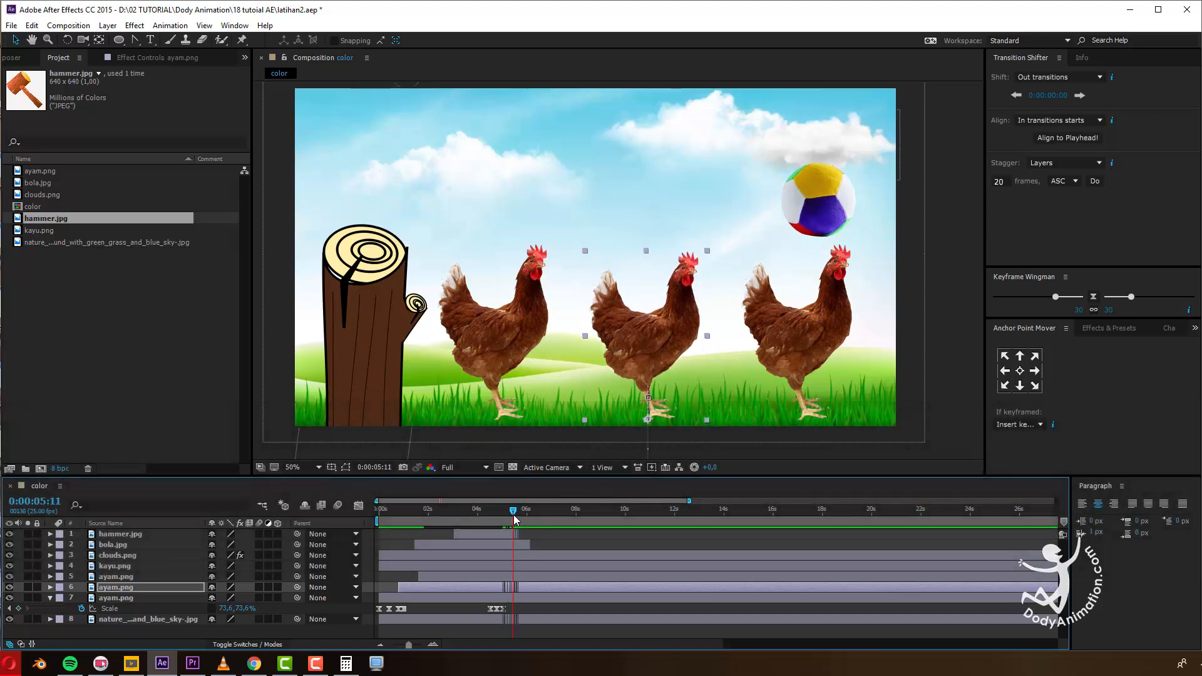
Paste the squash keyframes onto the third chicken at 0:00:05:14, preview the animation from the start and collapse the first chicken's layer.
left_click(558, 577)
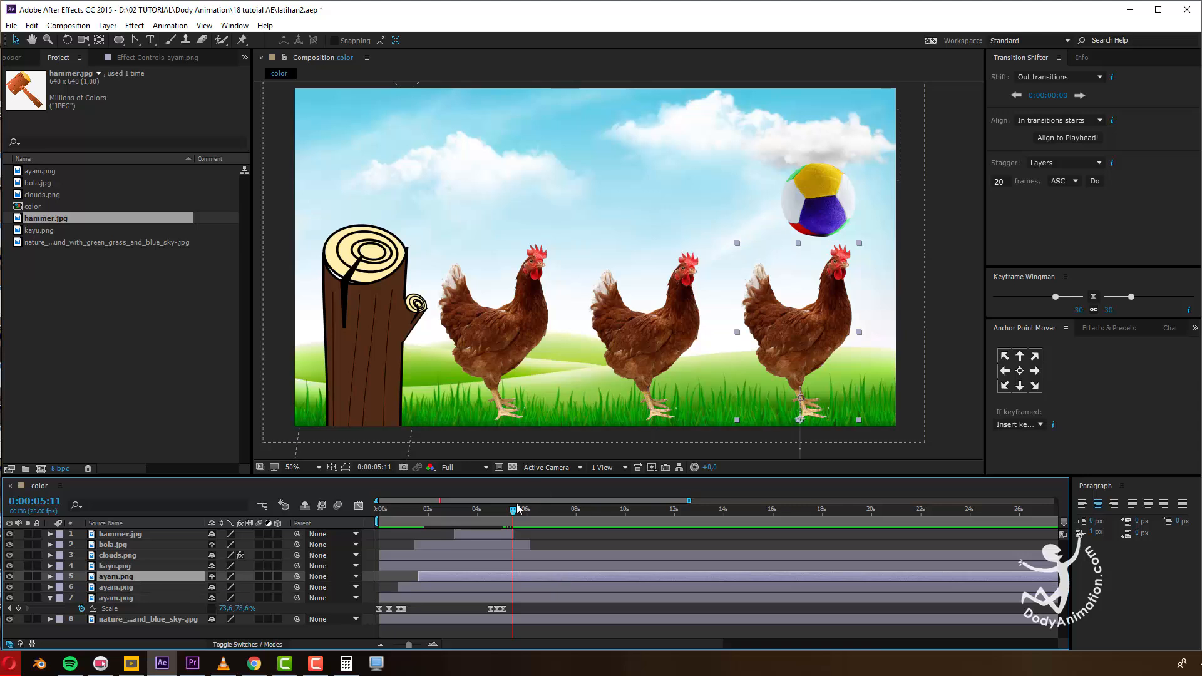
left_click_drag(516, 511, 518, 514)
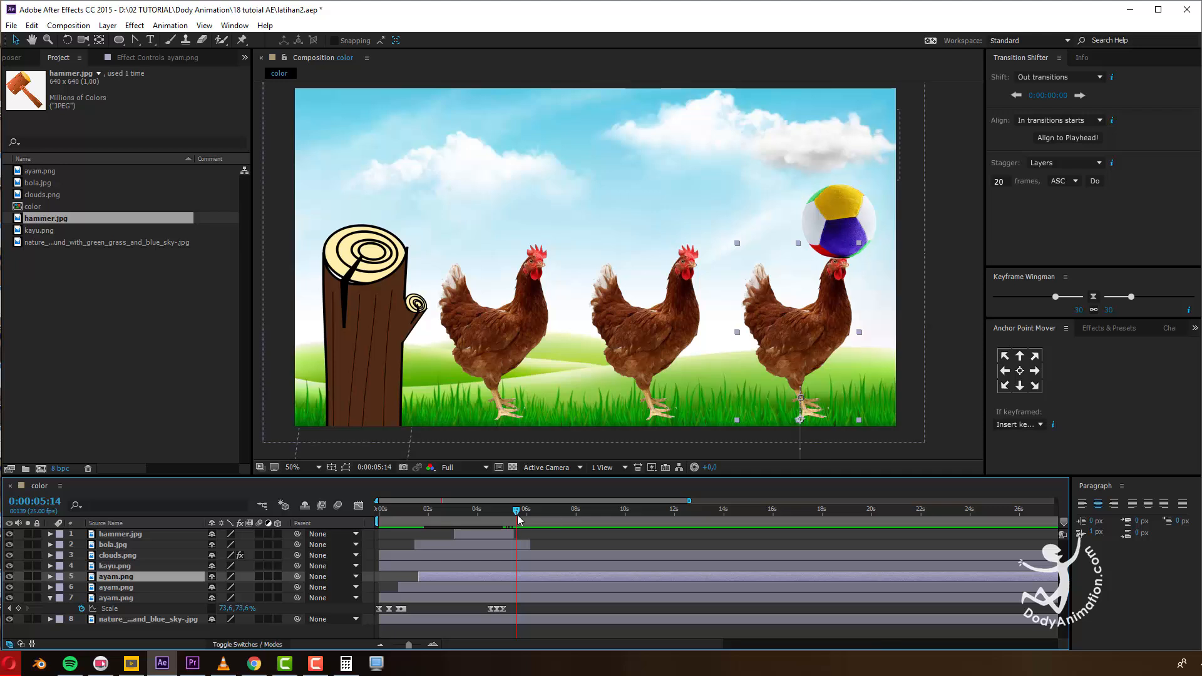
key("ctrl+v")
left_click_drag(529, 520, 374, 538)
key("space")
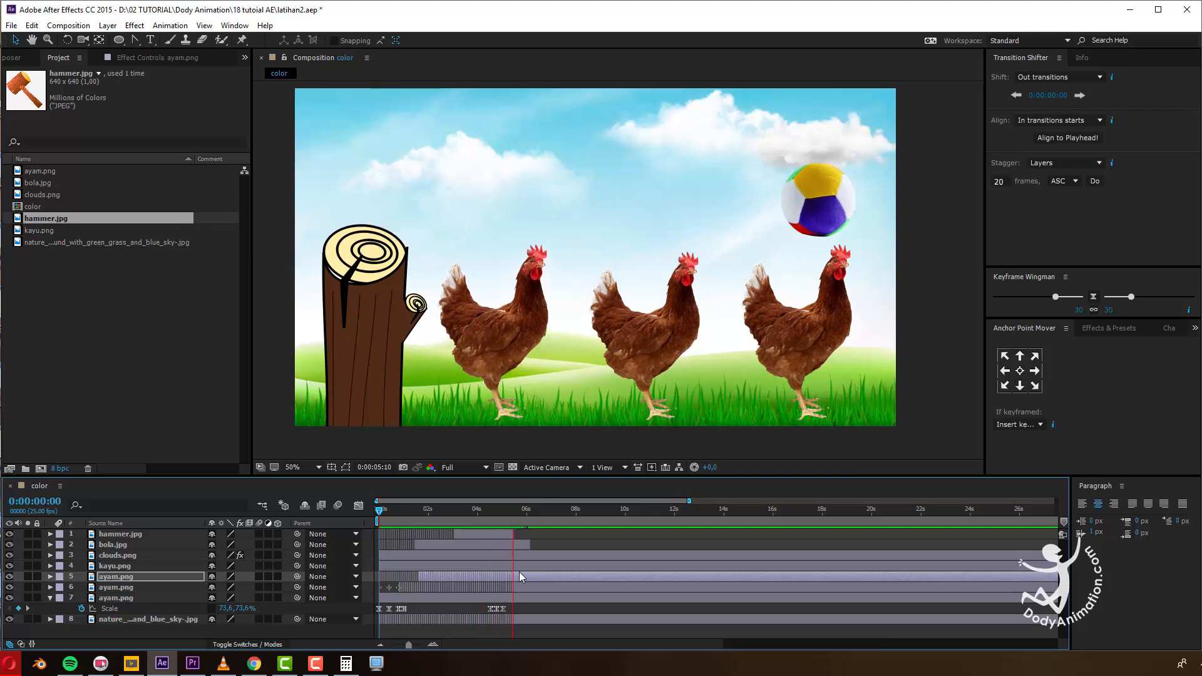
left_click(528, 510)
left_click(50, 598)
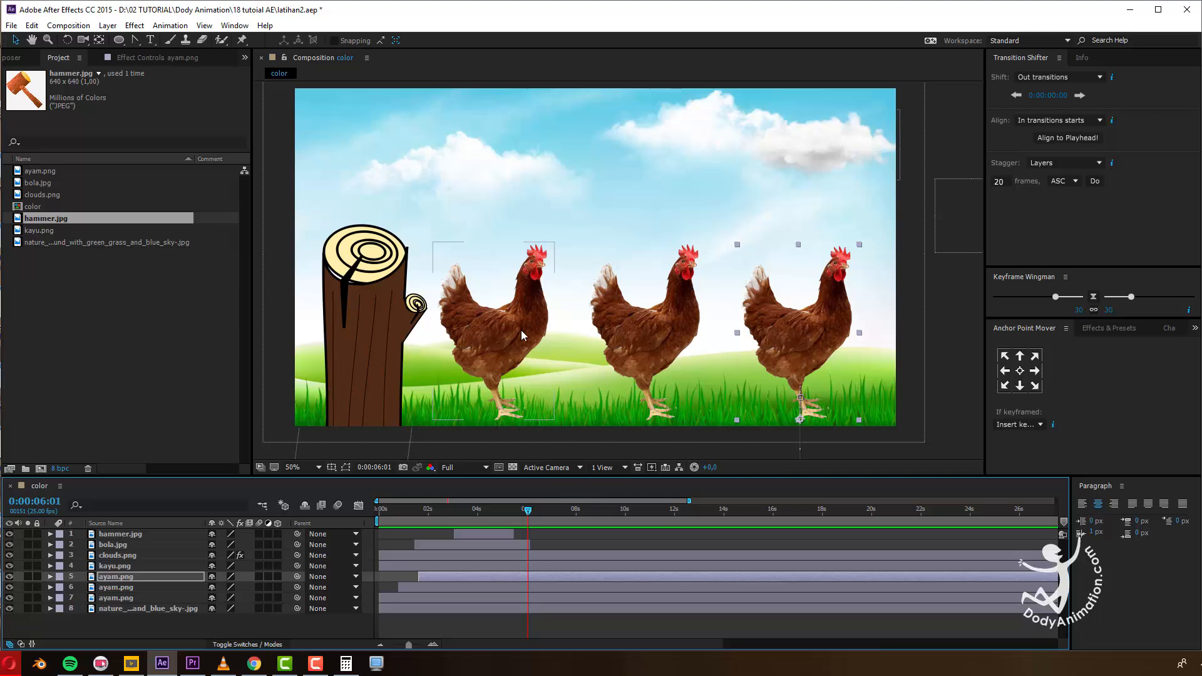
Find the Tint effect and apply it to the first chicken's layer.
left_click_drag(417, 512, 487, 537)
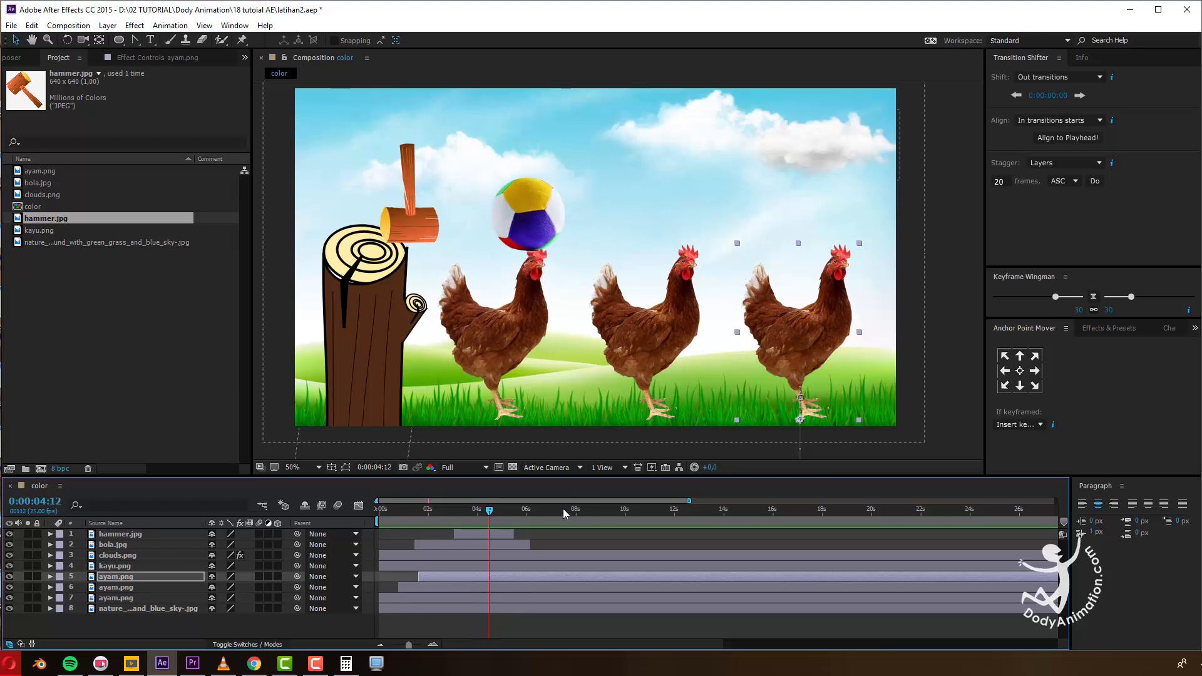
left_click(519, 360)
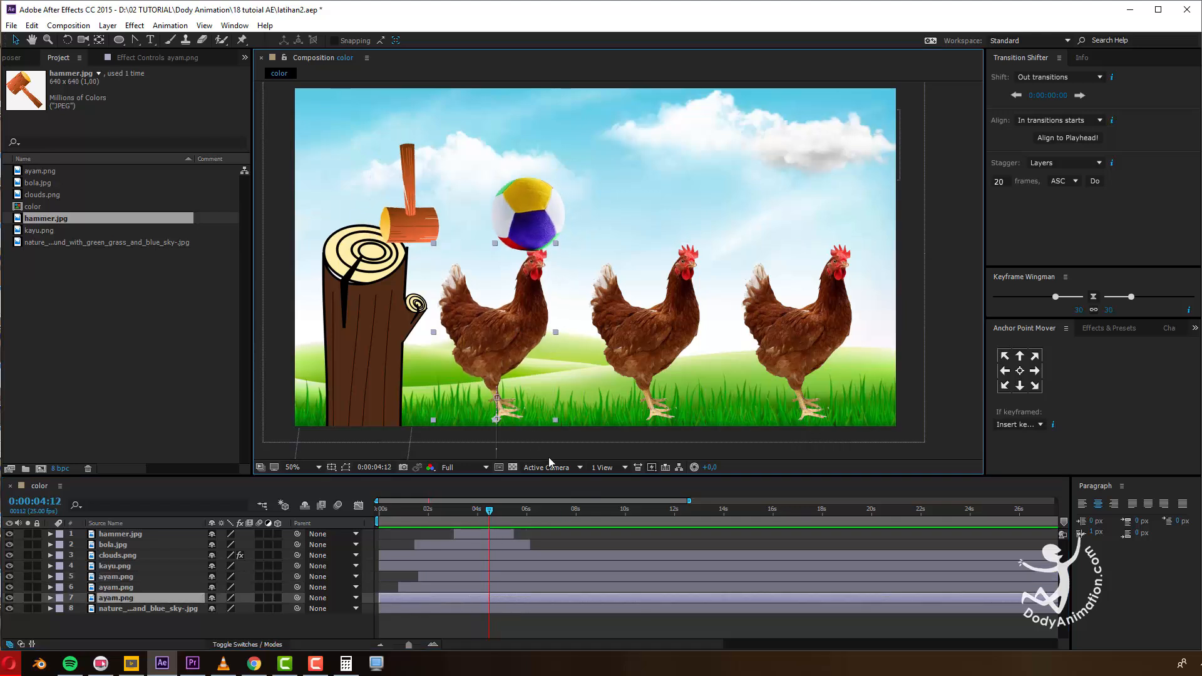
left_click(1089, 330)
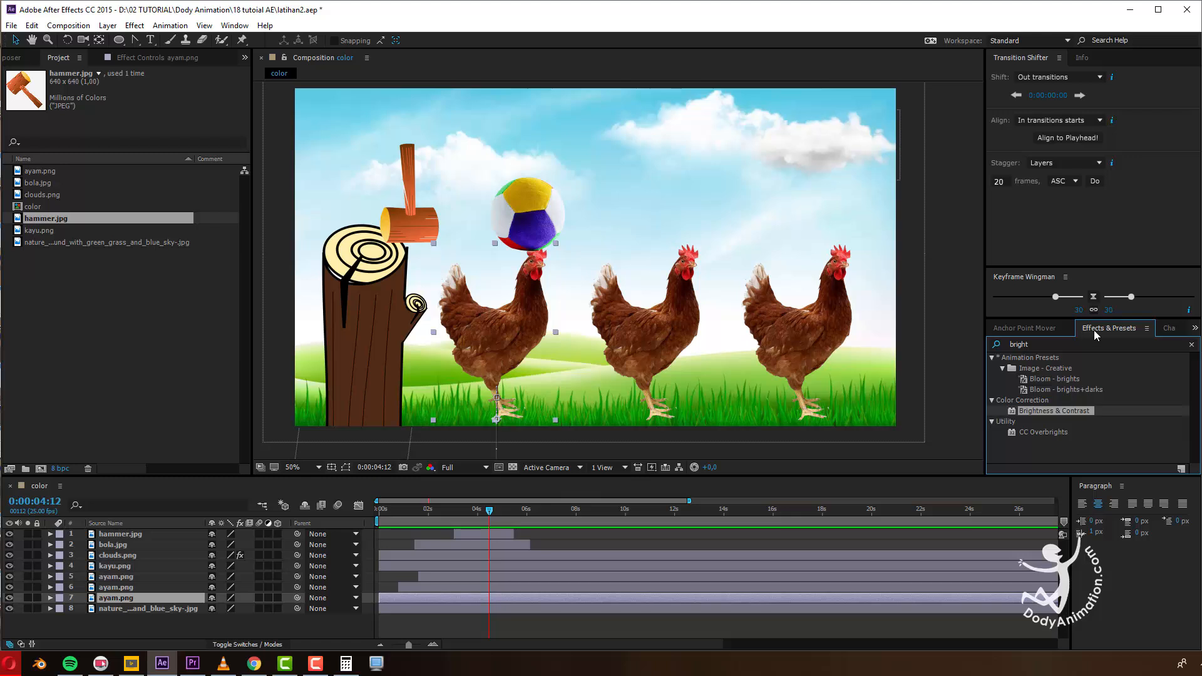
left_click(1034, 346)
type("tint")
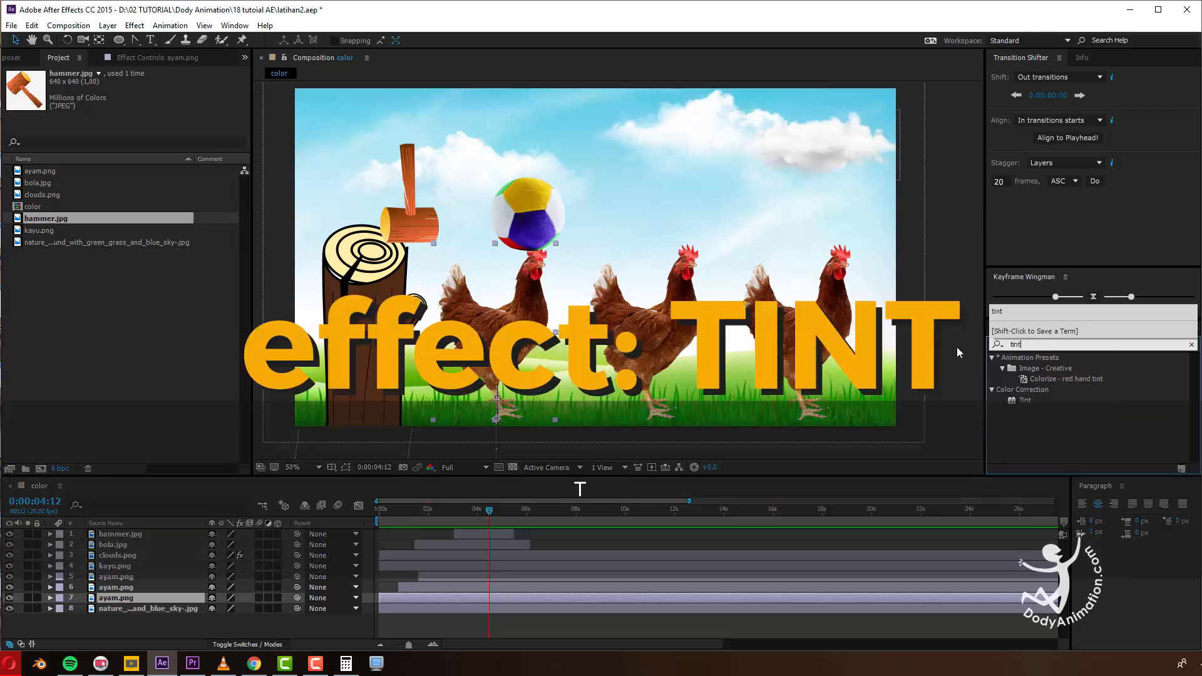
left_click(1025, 400)
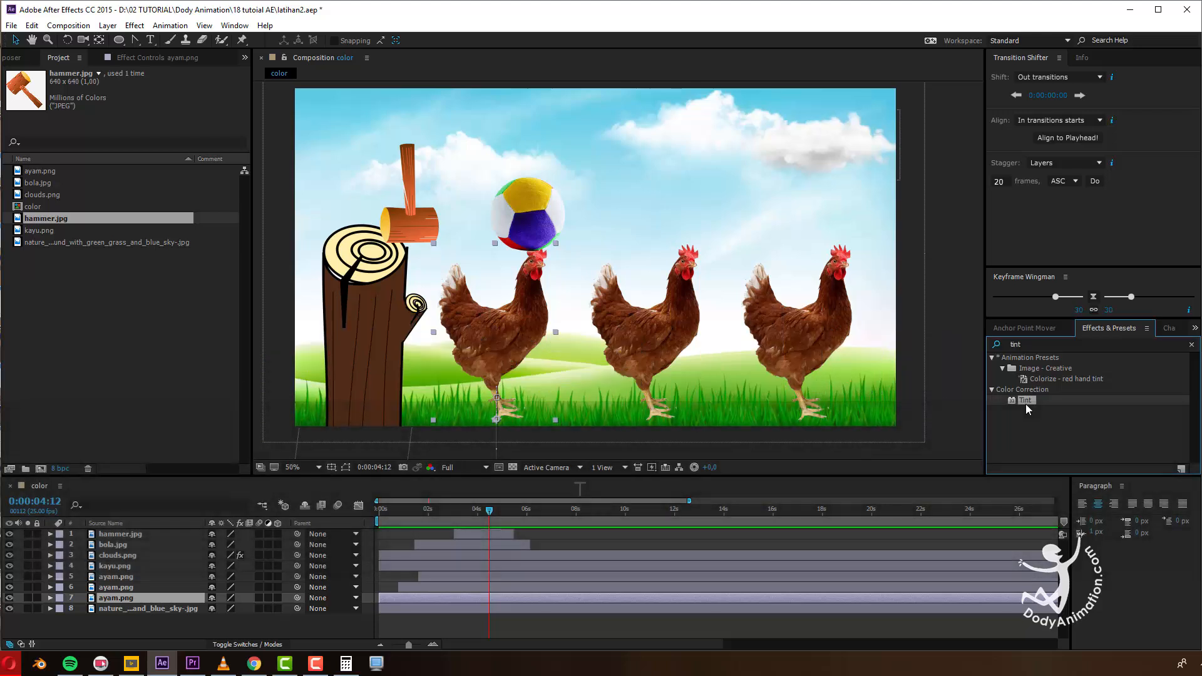
left_click_drag(1023, 399, 445, 596)
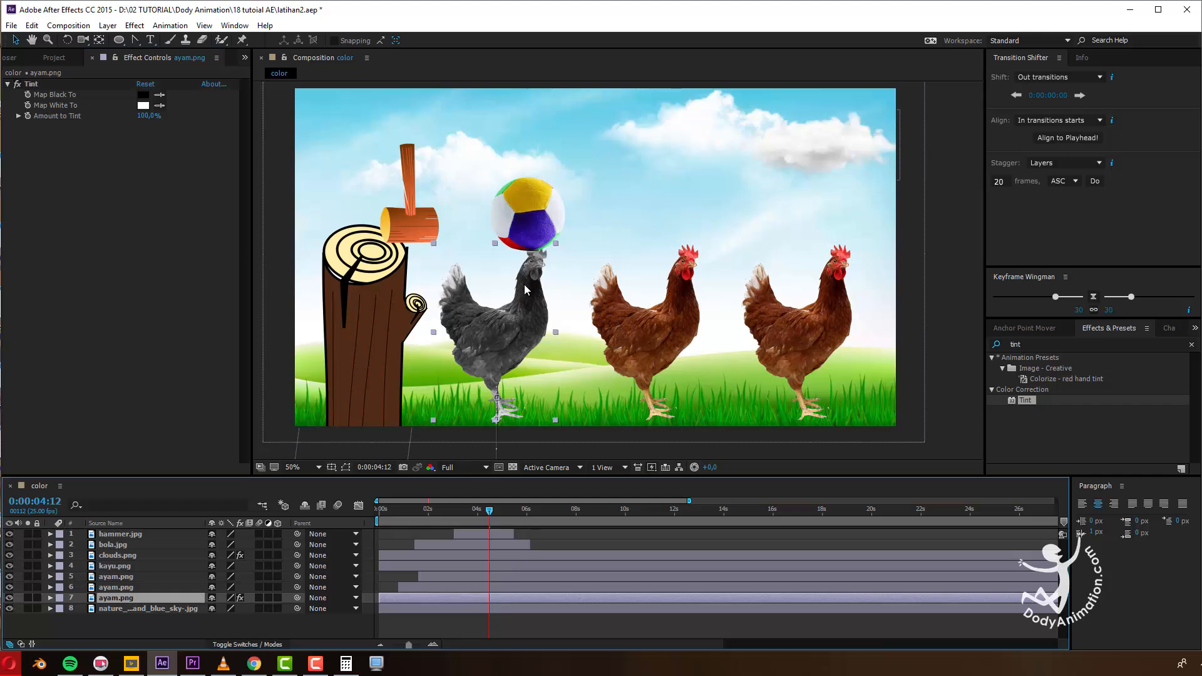
Set the first chicken's tint colours, mapping black to a muted red and white to a light pink.
left_click(143, 96)
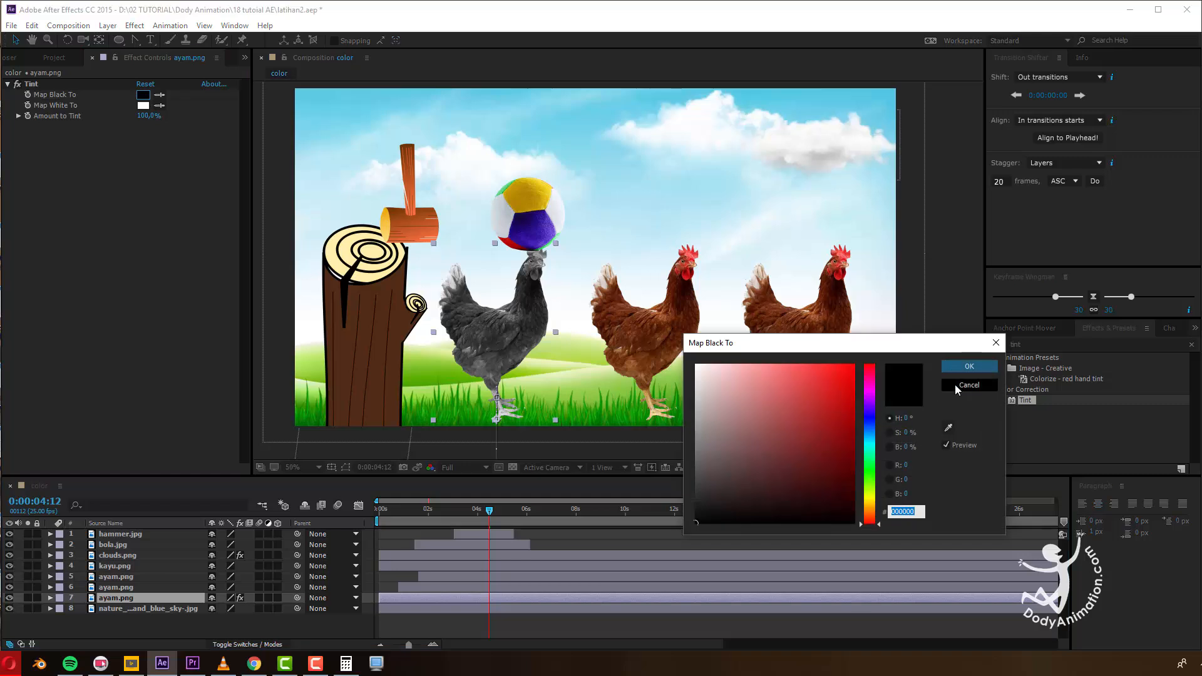
left_click(812, 461)
left_click(964, 367)
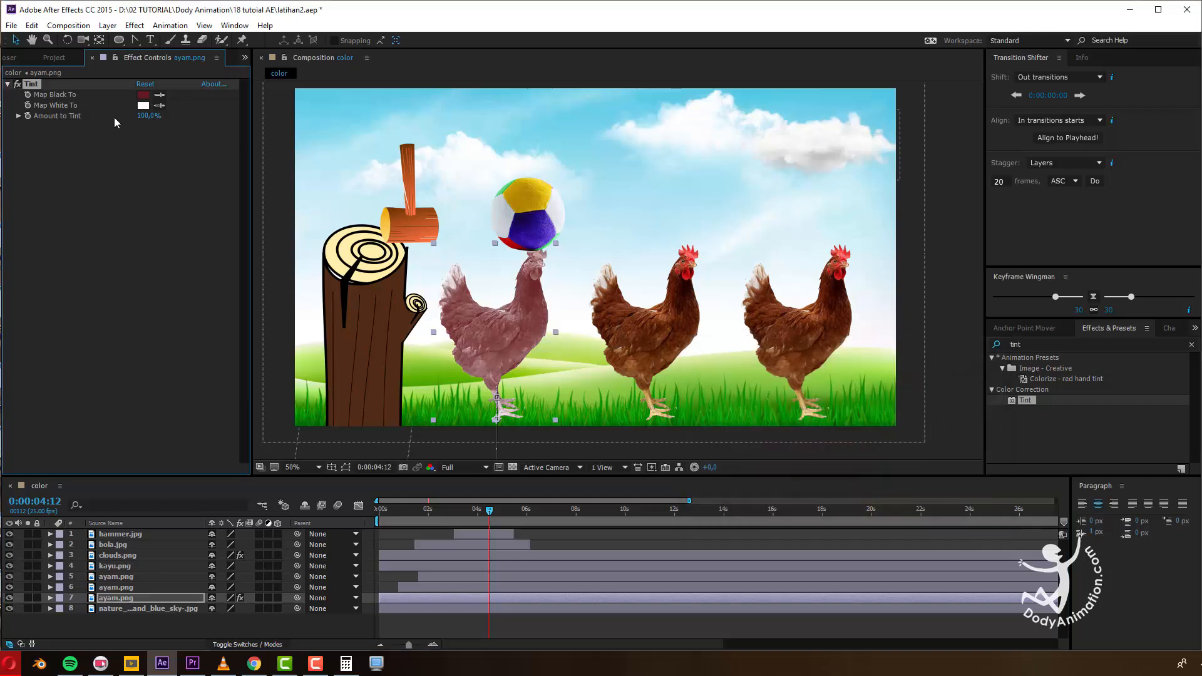
left_click(144, 105)
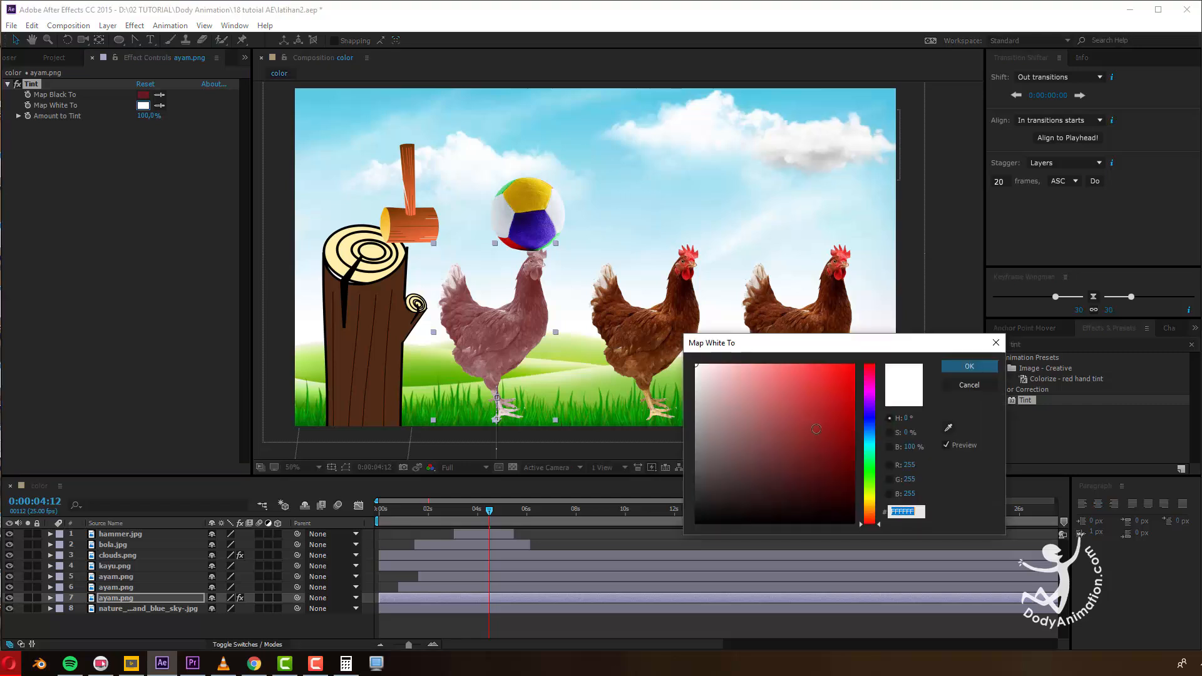
left_click_drag(866, 517, 737, 363)
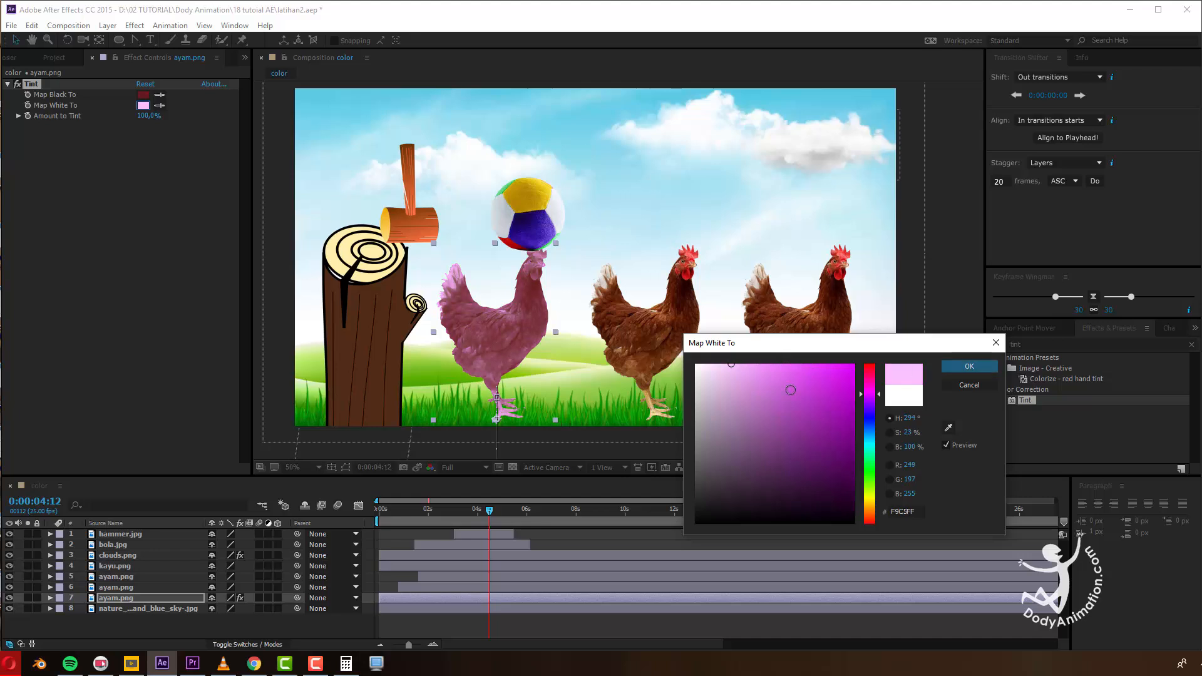
left_click(969, 366)
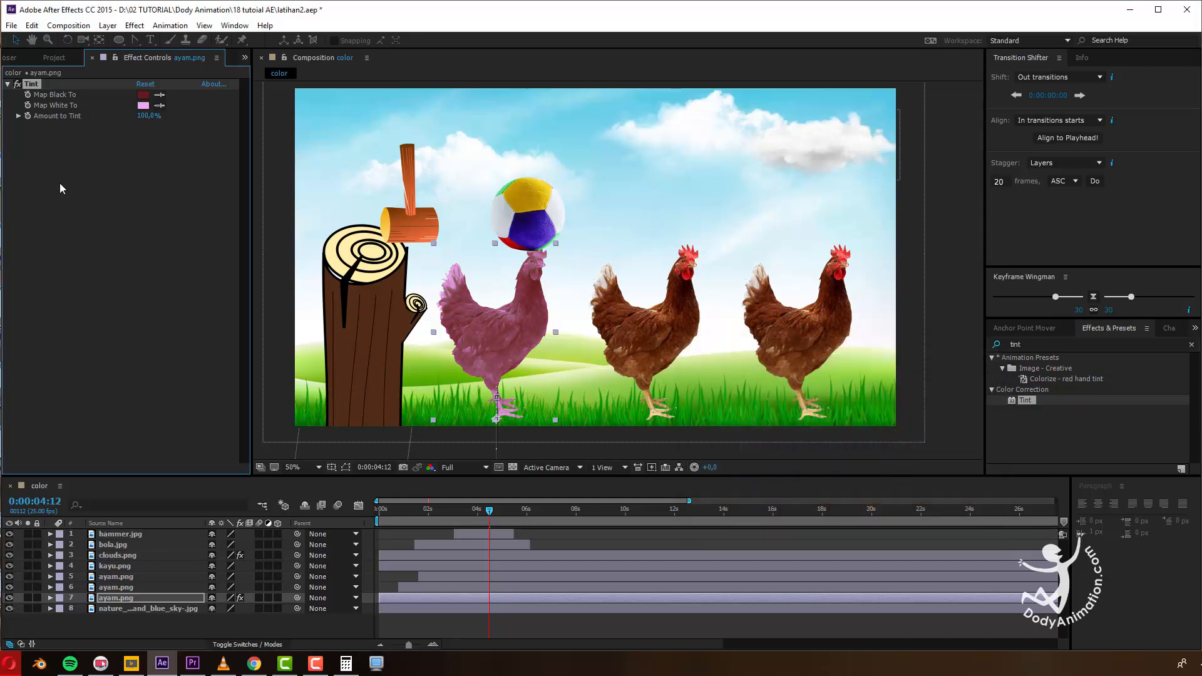
left_click(142, 95)
mouse_move(811, 464)
left_mouse_down()
mouse_move(821, 479)
mouse_move(801, 429)
left_mouse_up()
left_click(969, 367)
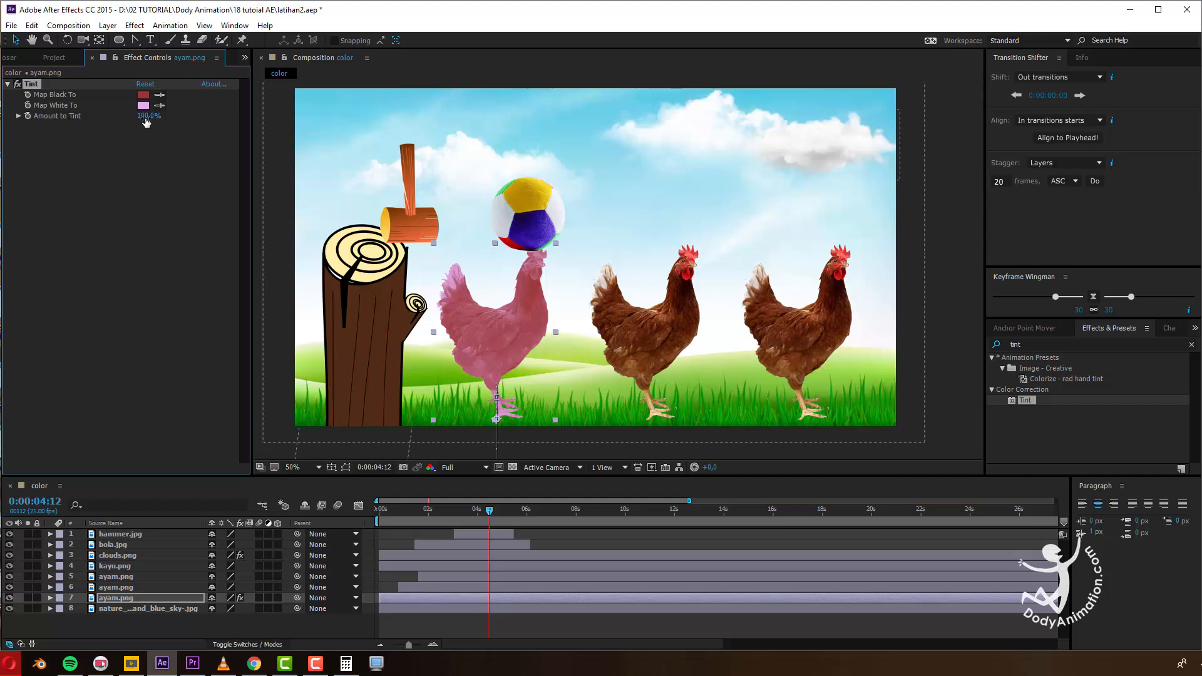
Set the first chicken's Amount to Tint to 0%, keyframe it at 0:00:04:13 and reveal the layer's keyframes.
left_click_drag(122, 117, 6, 124)
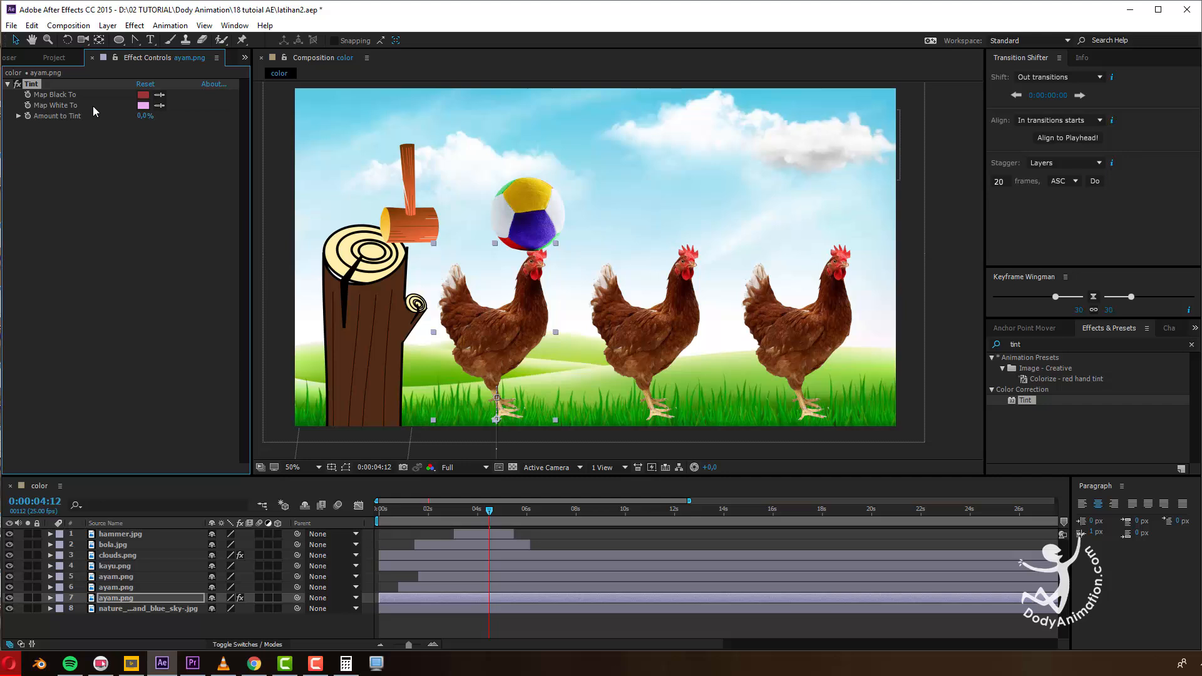
mouse_move(482, 510)
left_mouse_down()
mouse_move(466, 512)
mouse_move(490, 524)
left_mouse_up()
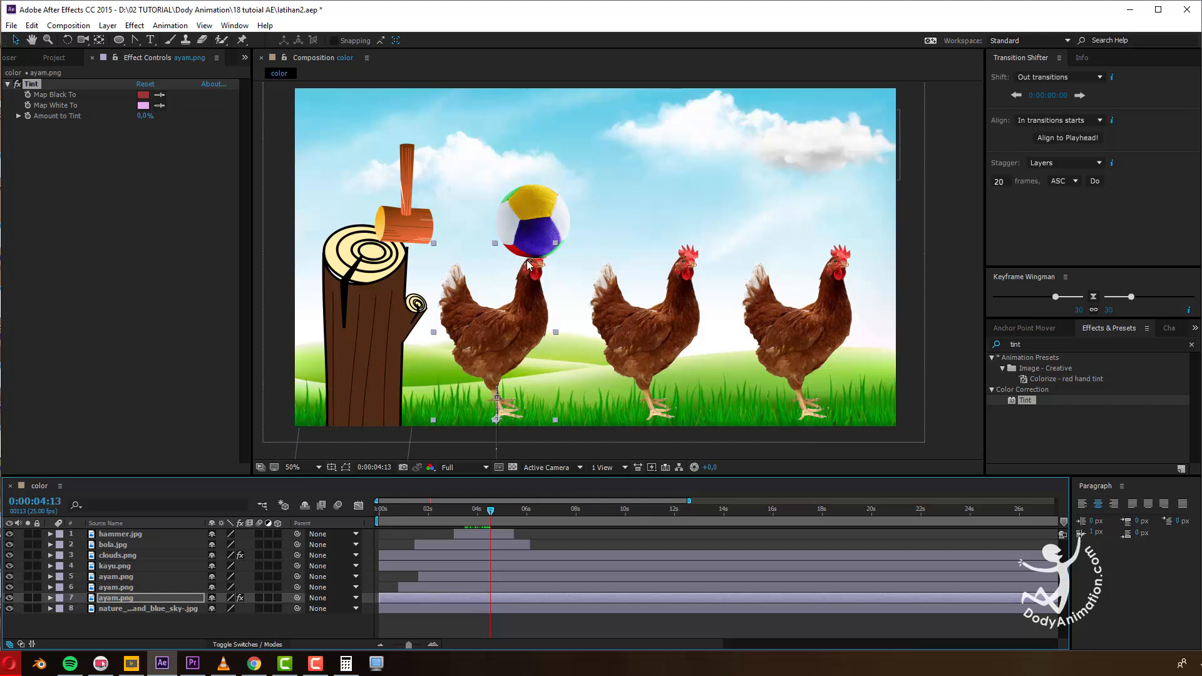
left_click(27, 115)
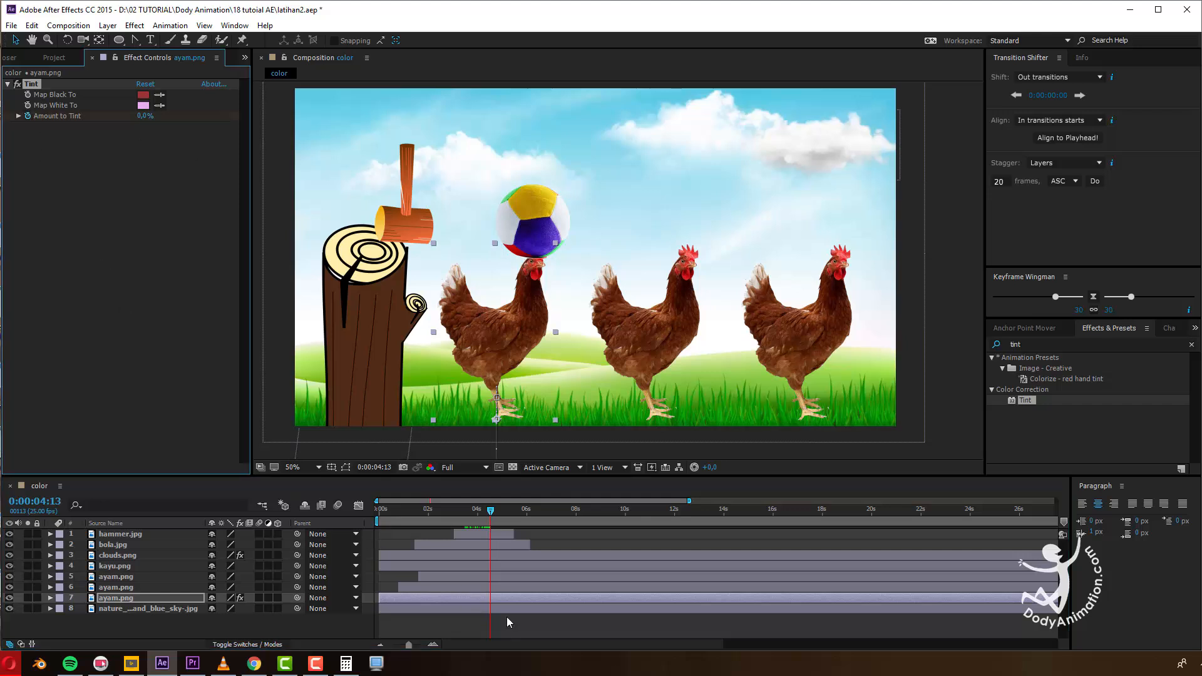
left_click(441, 599)
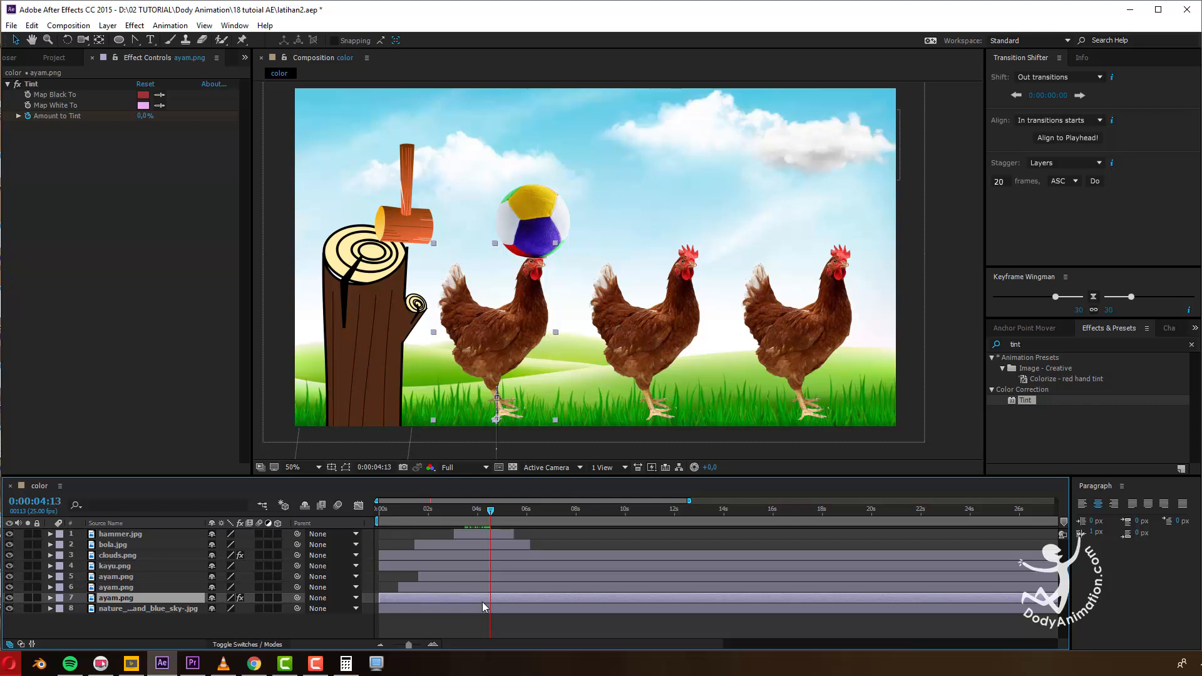
key("u")
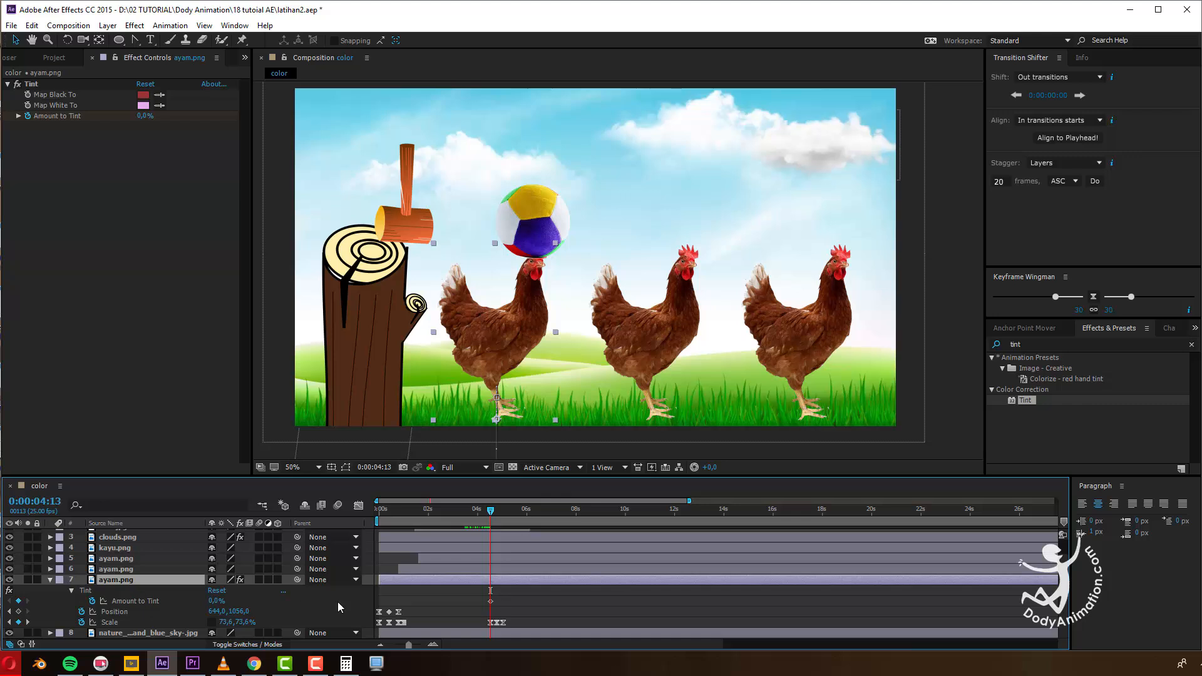
Keyframe the first chicken's Amount to Tint at 100% at 0:00:04:21, check the colour change and collapse the layer.
left_click_drag(494, 514, 498, 515)
left_click_drag(140, 118, 158, 120)
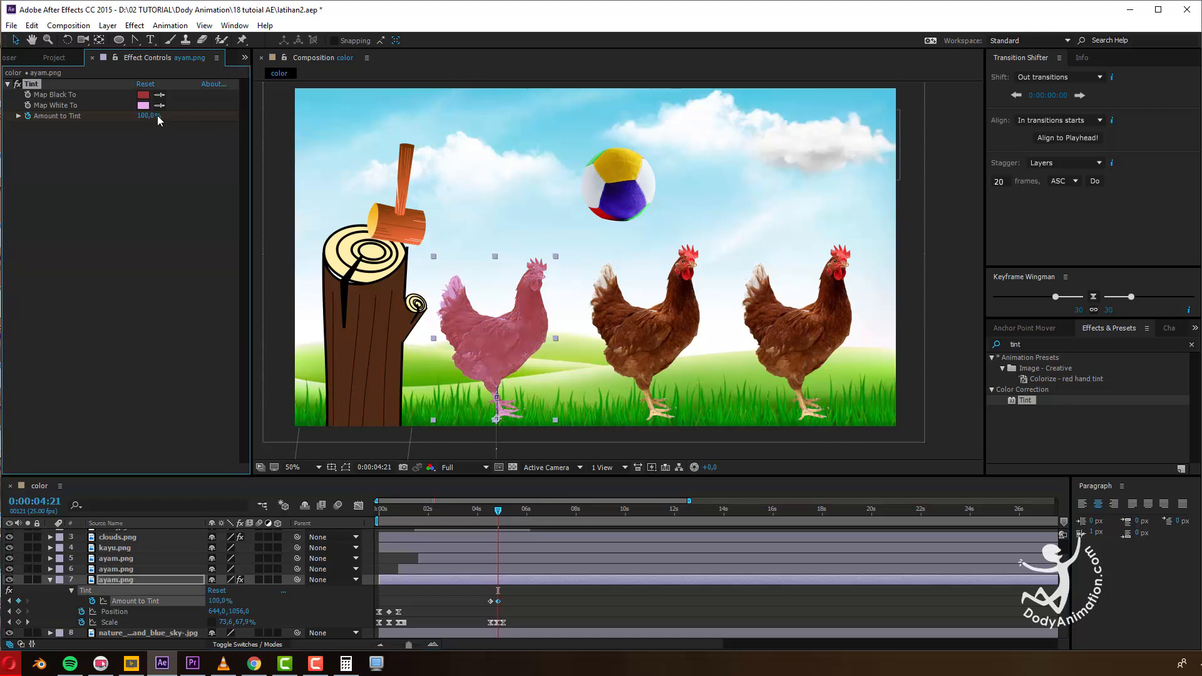
left_click_drag(497, 513, 581, 542)
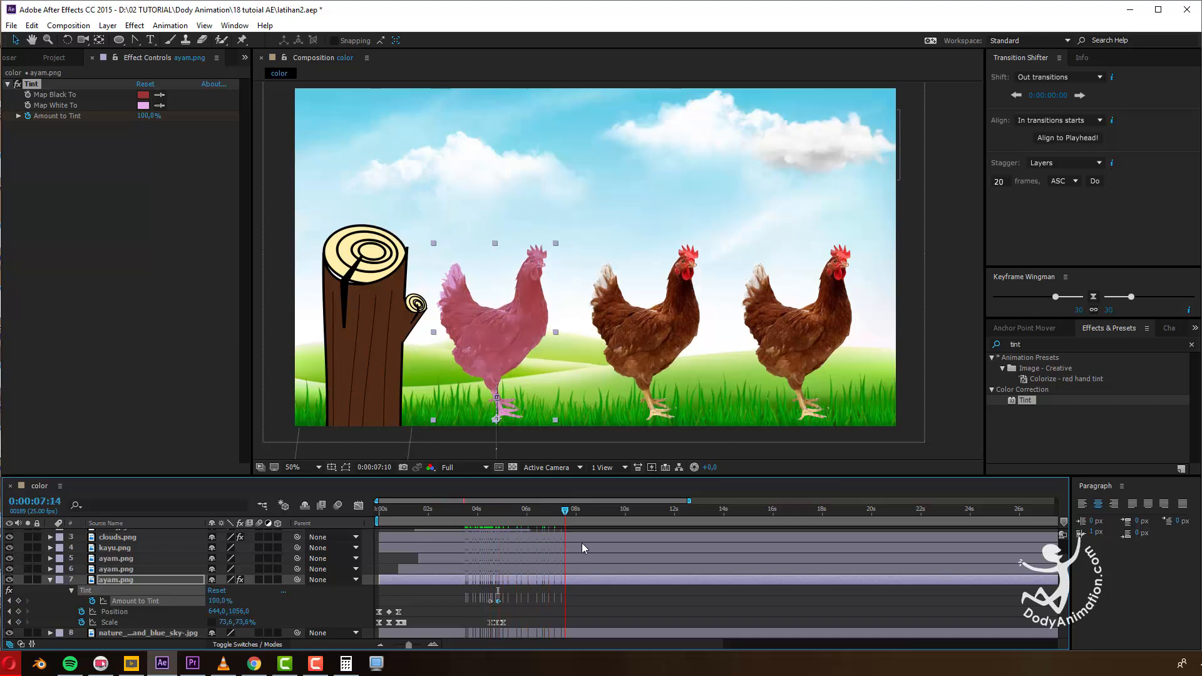
left_click_drag(506, 550, 559, 538)
left_click(50, 580)
left_click(899, 302)
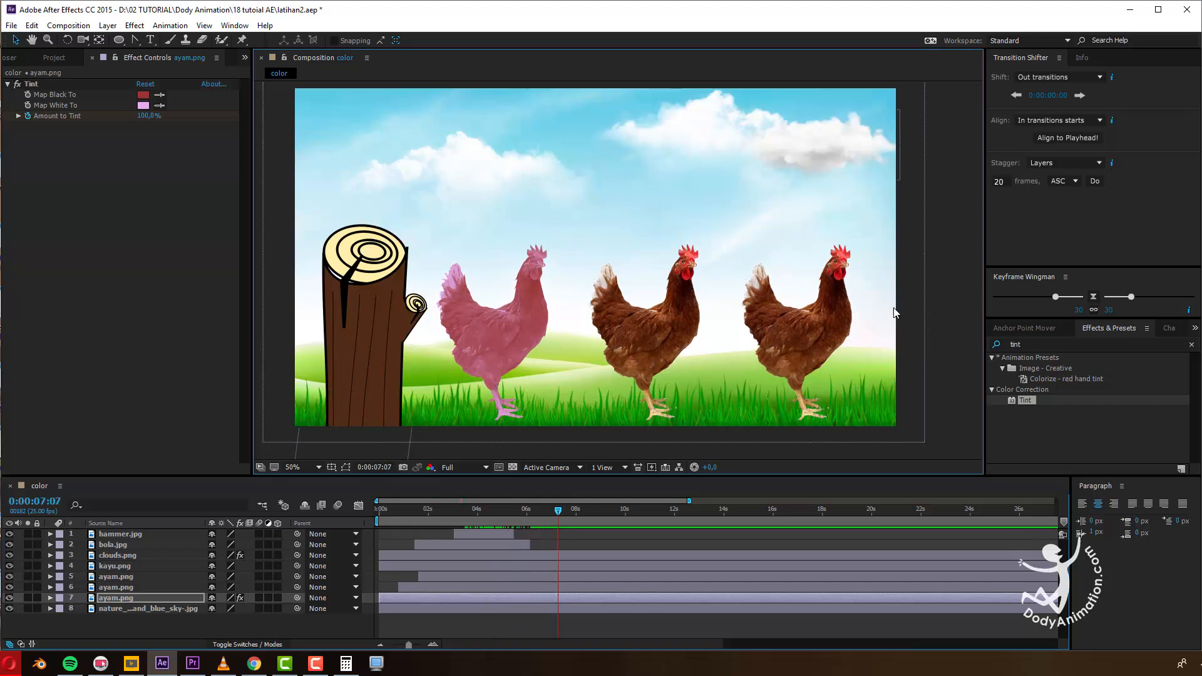
Add the text "PINK" in the sky above the first chicken using the Horizontal Type tool.
left_click(150, 40)
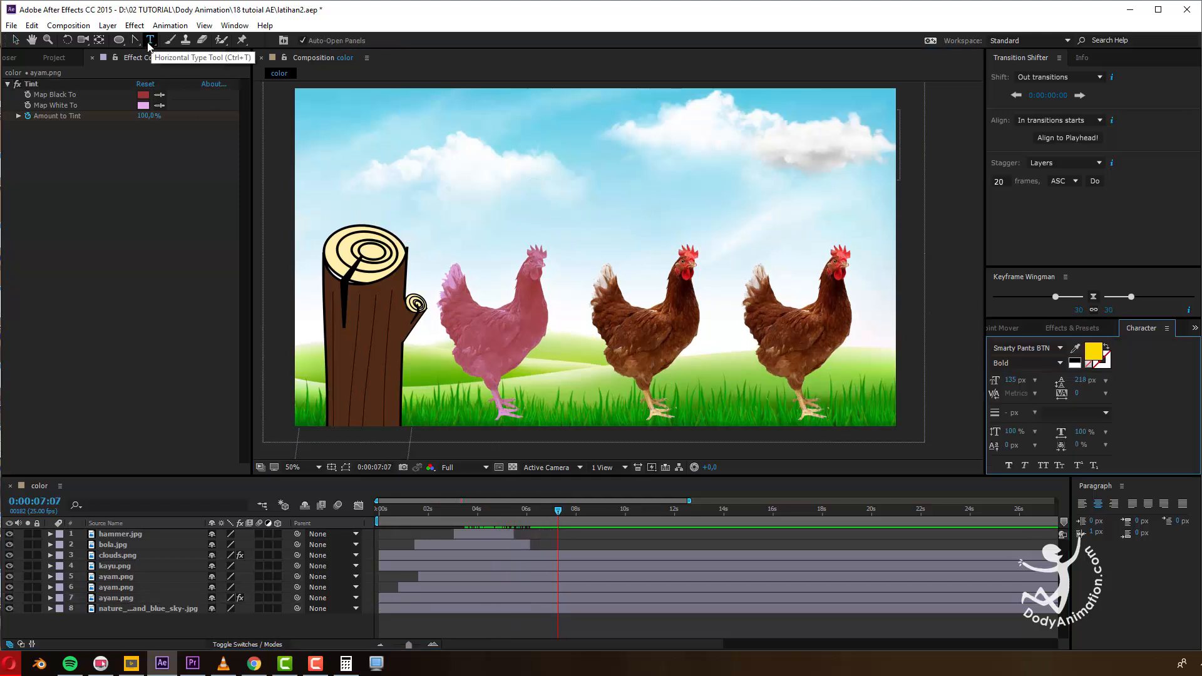
left_click(553, 164)
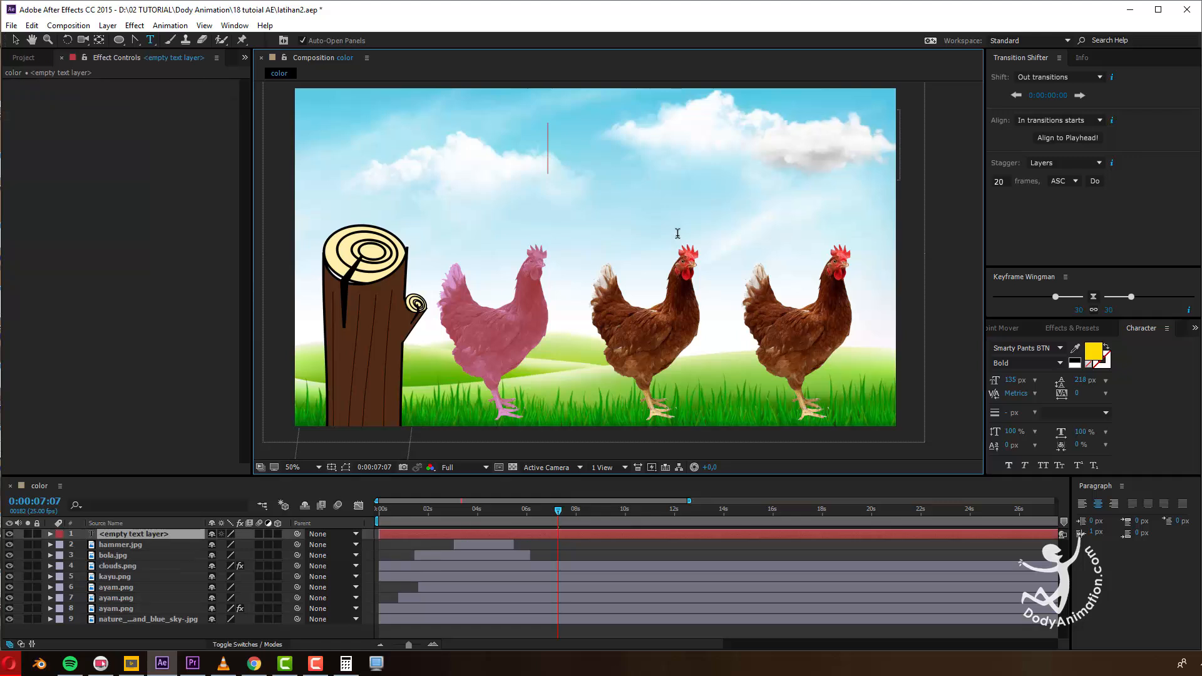
type("PINK")
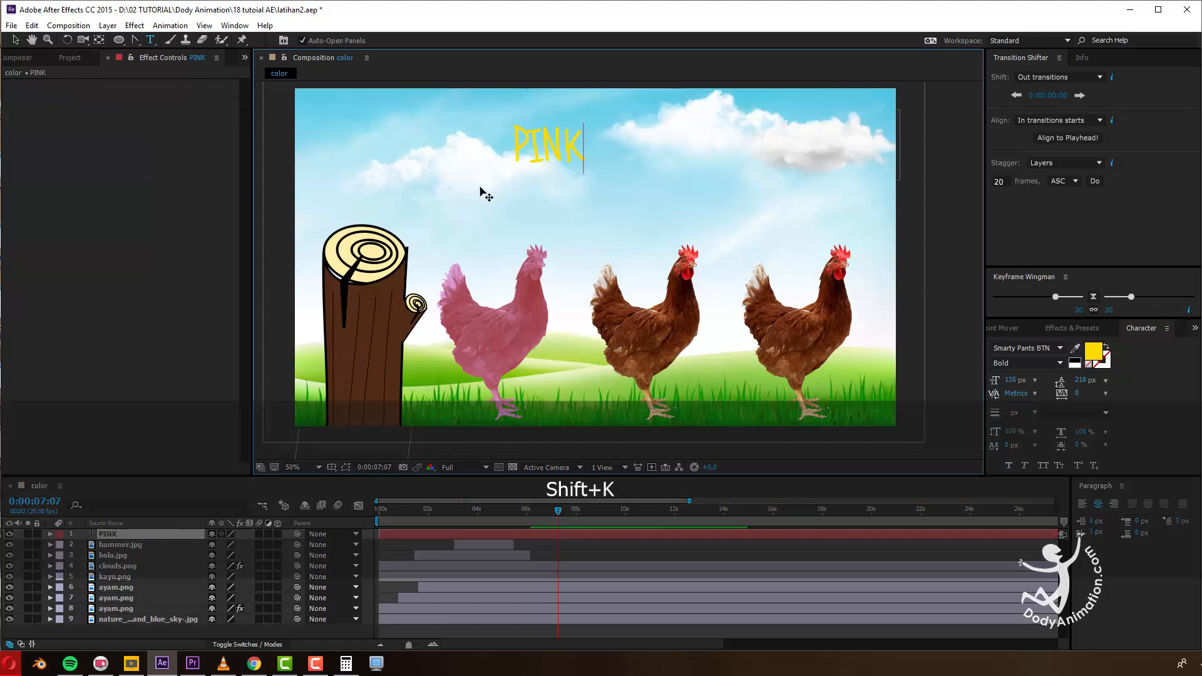
Finish editing the PINK text and change its fill colour from yellow to a bright pink.
left_click(16, 40)
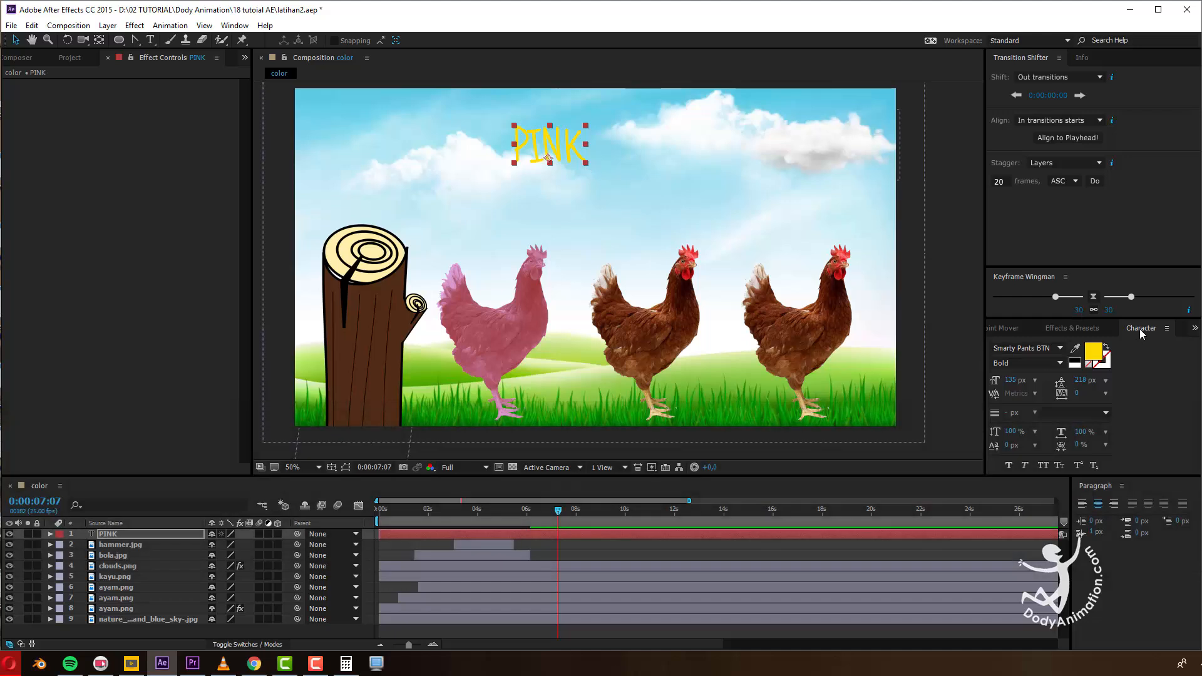
left_click(235, 26)
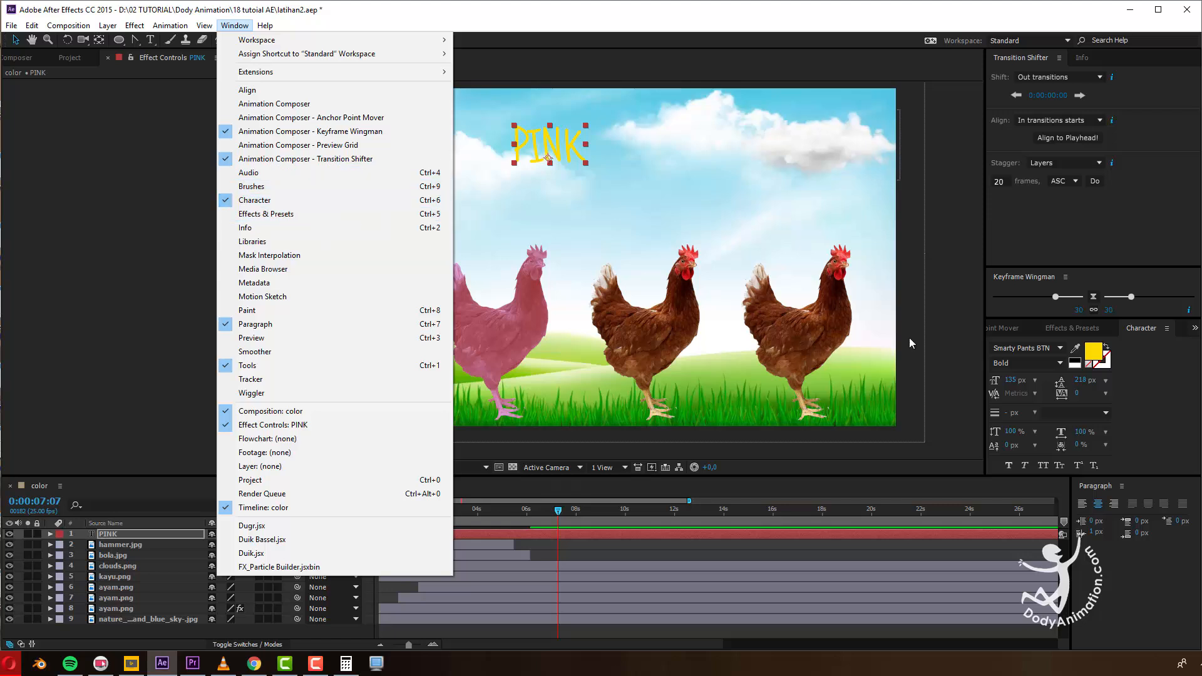
left_click(1140, 356)
left_click(1061, 348)
left_click(1060, 348)
left_click(1060, 348)
left_click(1090, 362)
left_click(1092, 349)
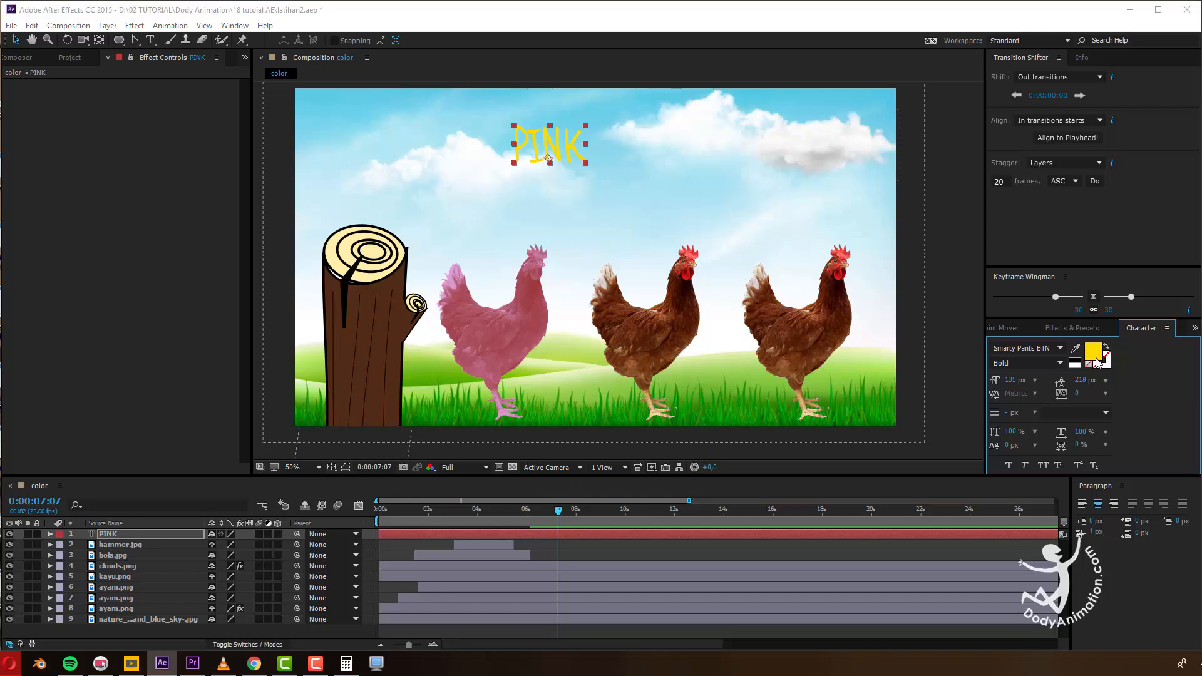
mouse_move(870, 383)
left_mouse_down()
mouse_move(871, 367)
mouse_move(870, 386)
left_mouse_up()
left_click(822, 368)
left_click(969, 367)
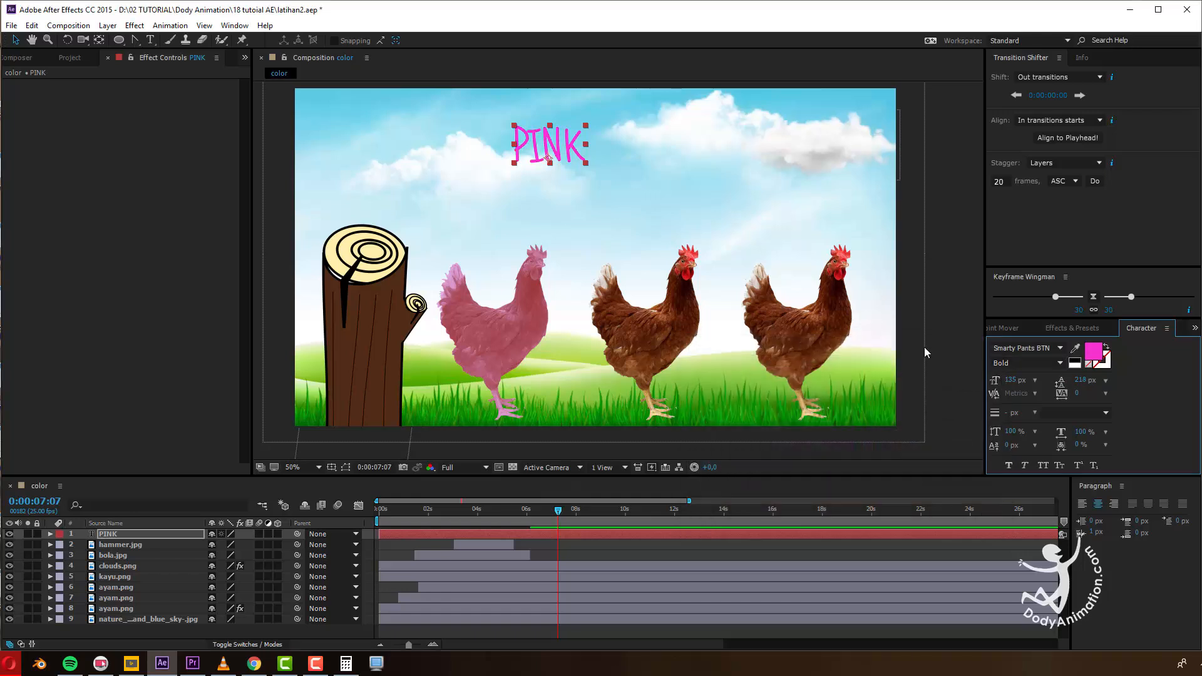
Set the PINK text's font size to 224 px and reposition it near the middle of the sky.
left_click(1010, 380)
type("224")
key("Return")
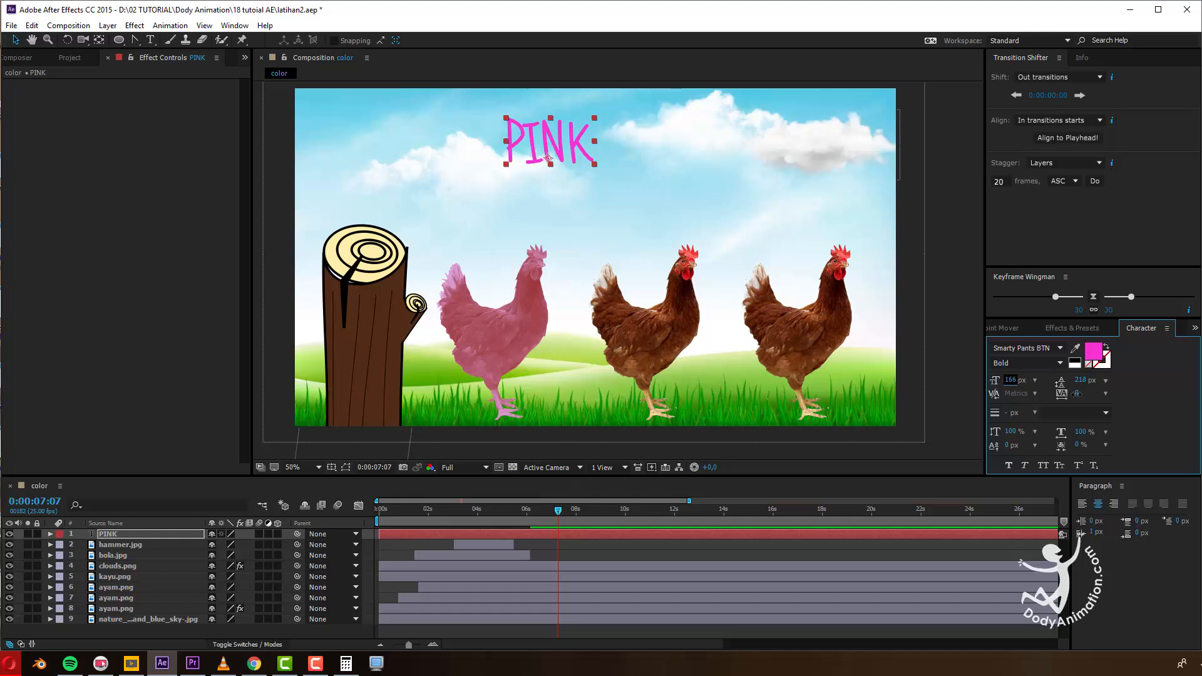
left_click_drag(589, 152, 669, 181)
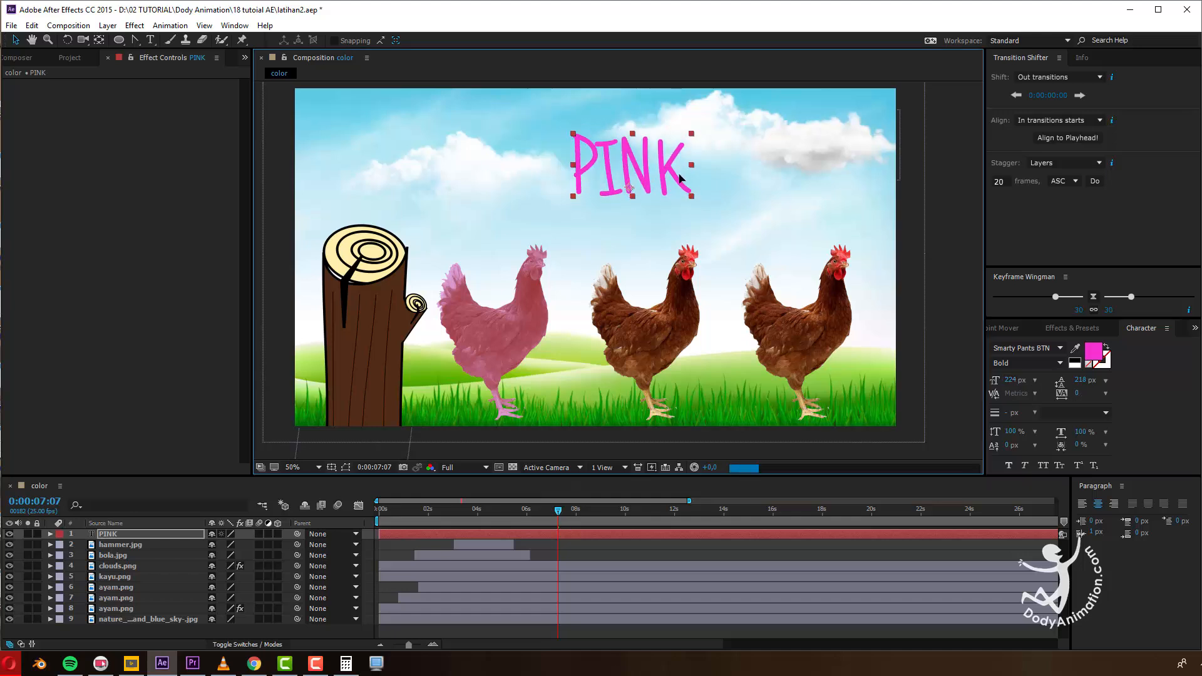
Find when the ball bounces off the chickens and make the PINK text layer start at 0:00:05:01.
left_click_drag(451, 520, 504, 545)
key("space")
left_click(531, 540)
left_click(522, 533)
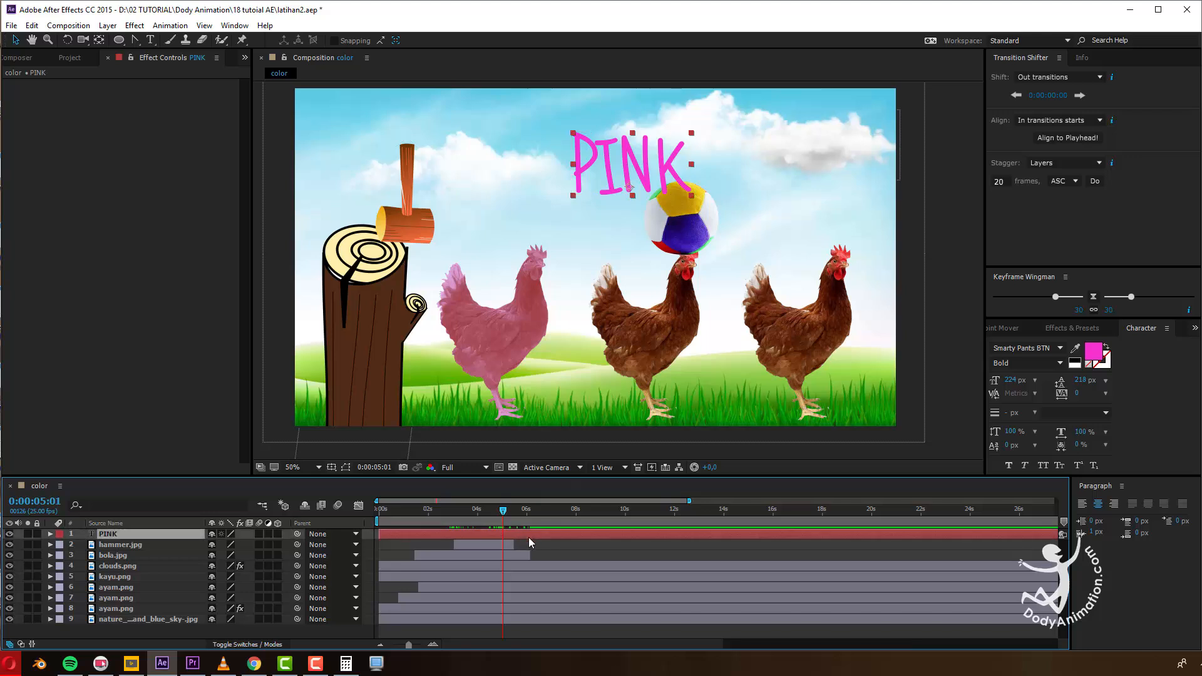
left_click(529, 537)
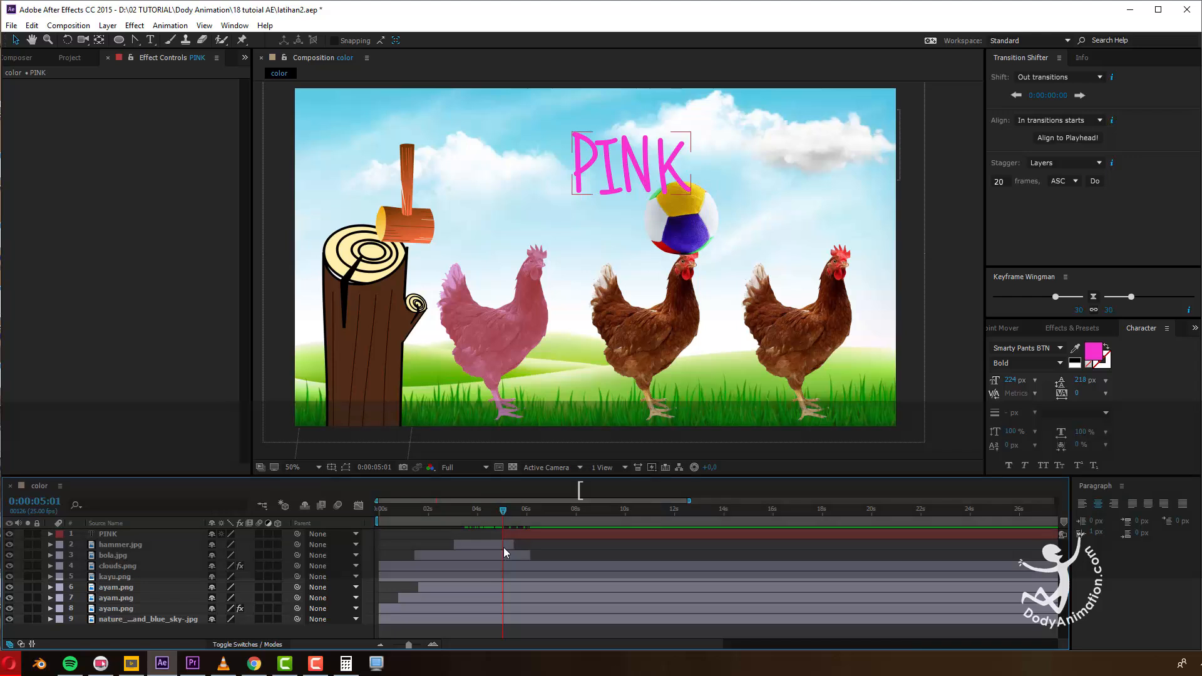
left_click(513, 534)
Trim the end of the PINK text layer to 0:00:08:14.
left_click_drag(498, 515, 579, 534)
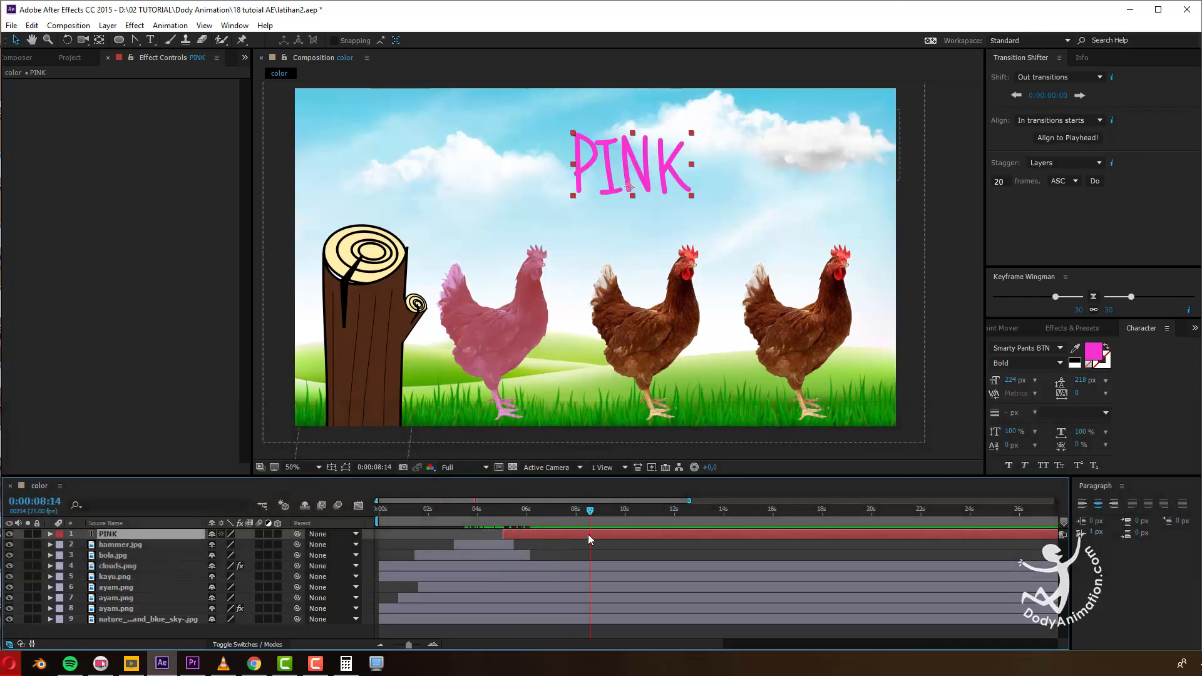
key("alt+bracketright")
left_click(589, 546)
left_click(577, 536)
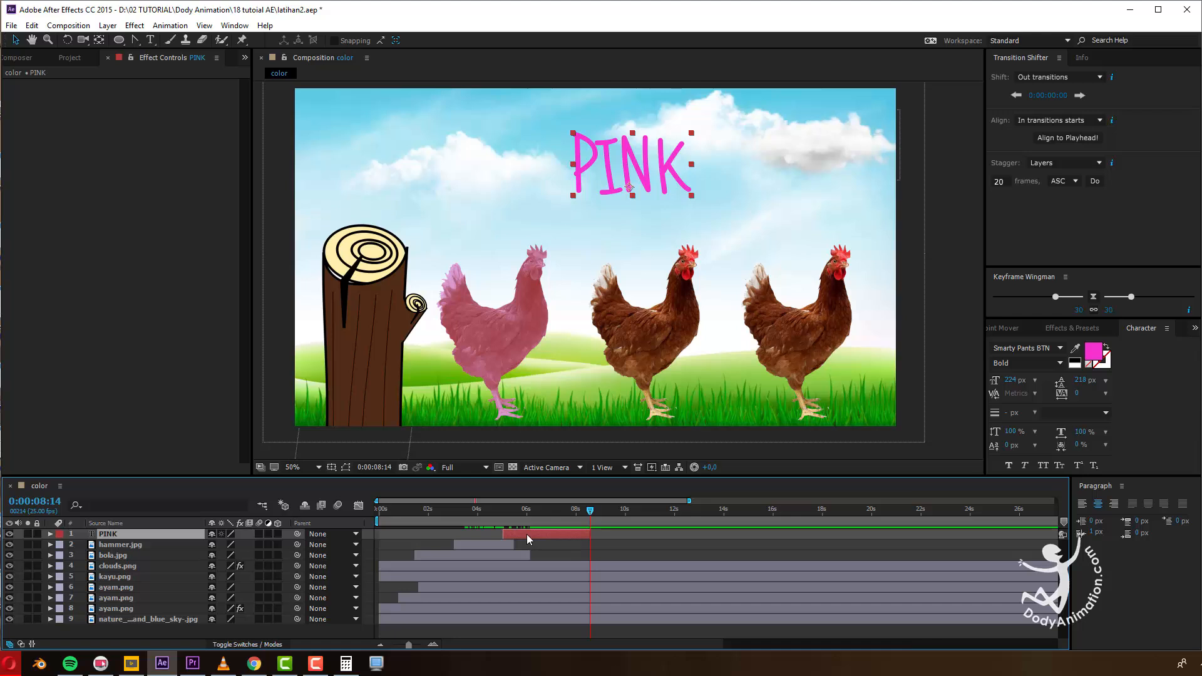
Apply Animation Composer's Overshoot Scale From Anchor Point 2 preset to the PINK layer as both in and out transitions, and preview it.
left_click(21, 59)
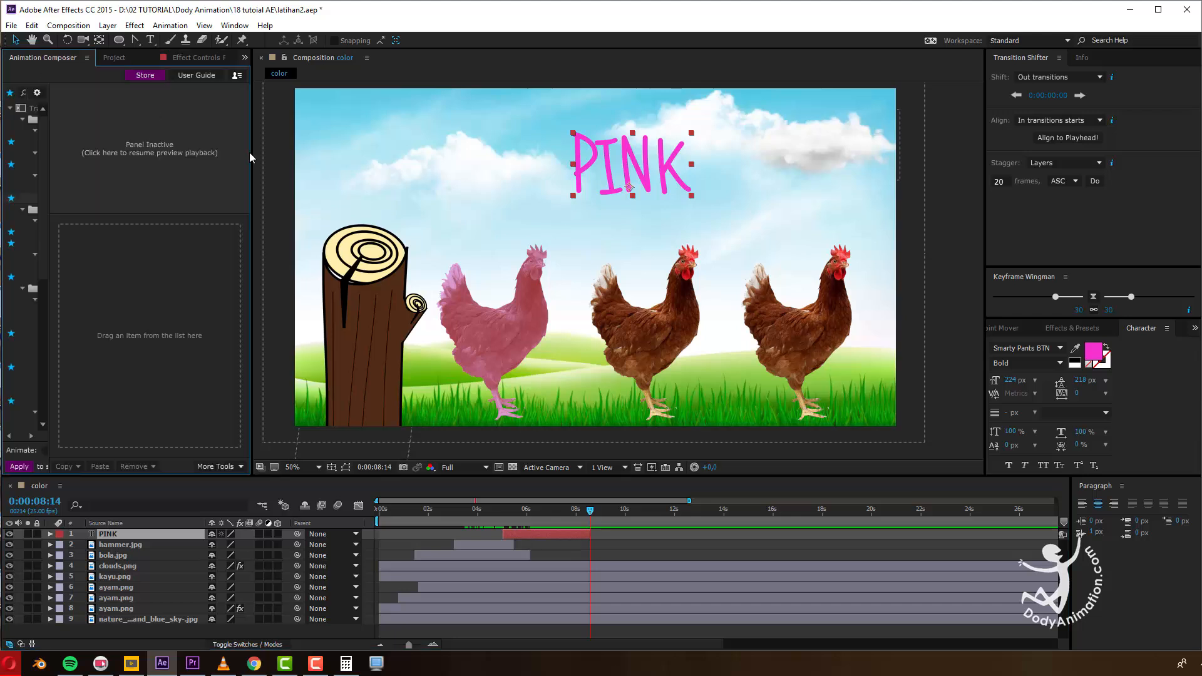
left_click_drag(249, 157, 403, 157)
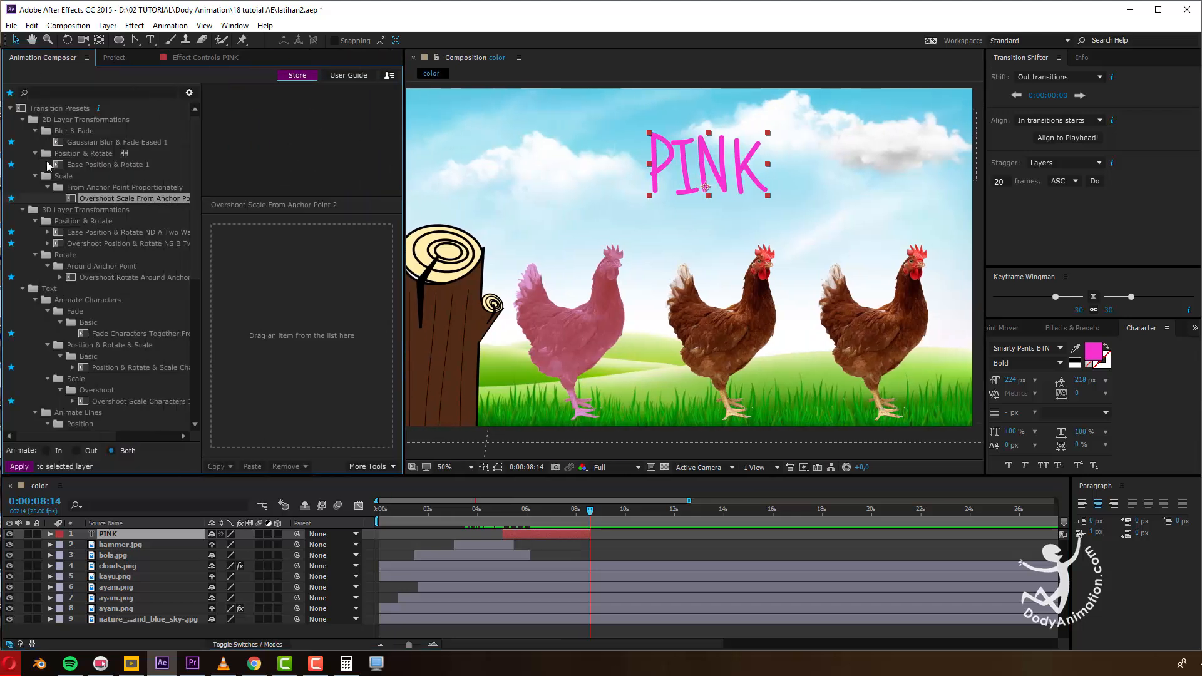
left_click(233, 26)
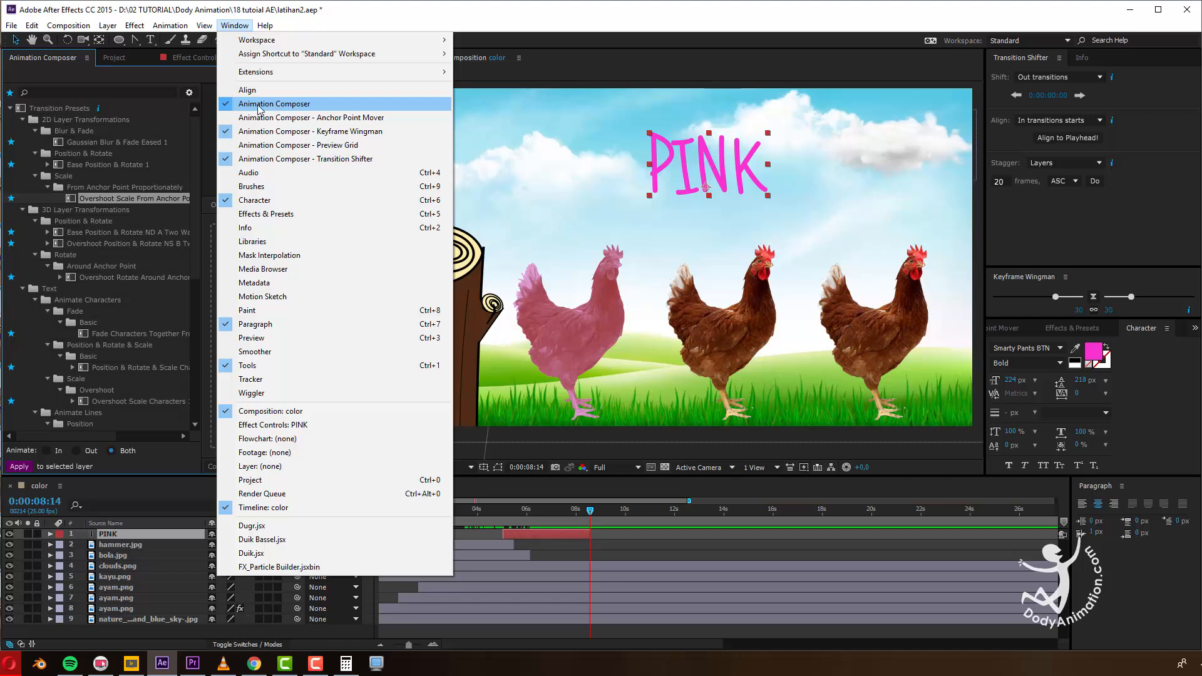
left_click(193, 141)
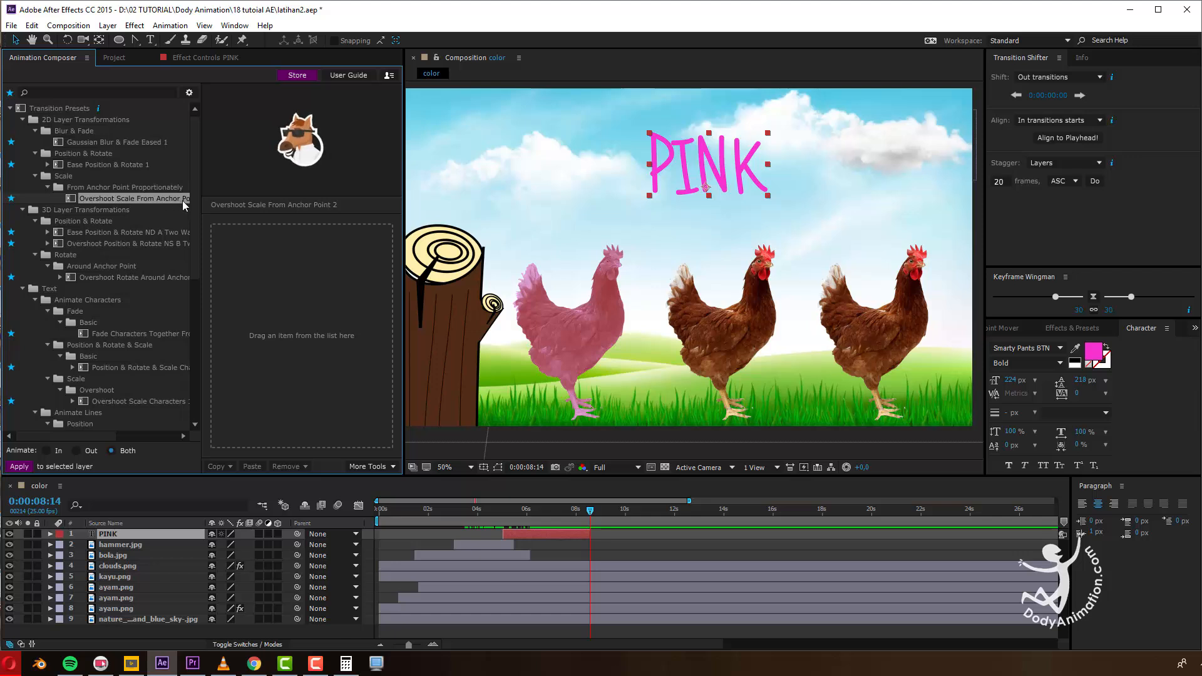
left_click(523, 539)
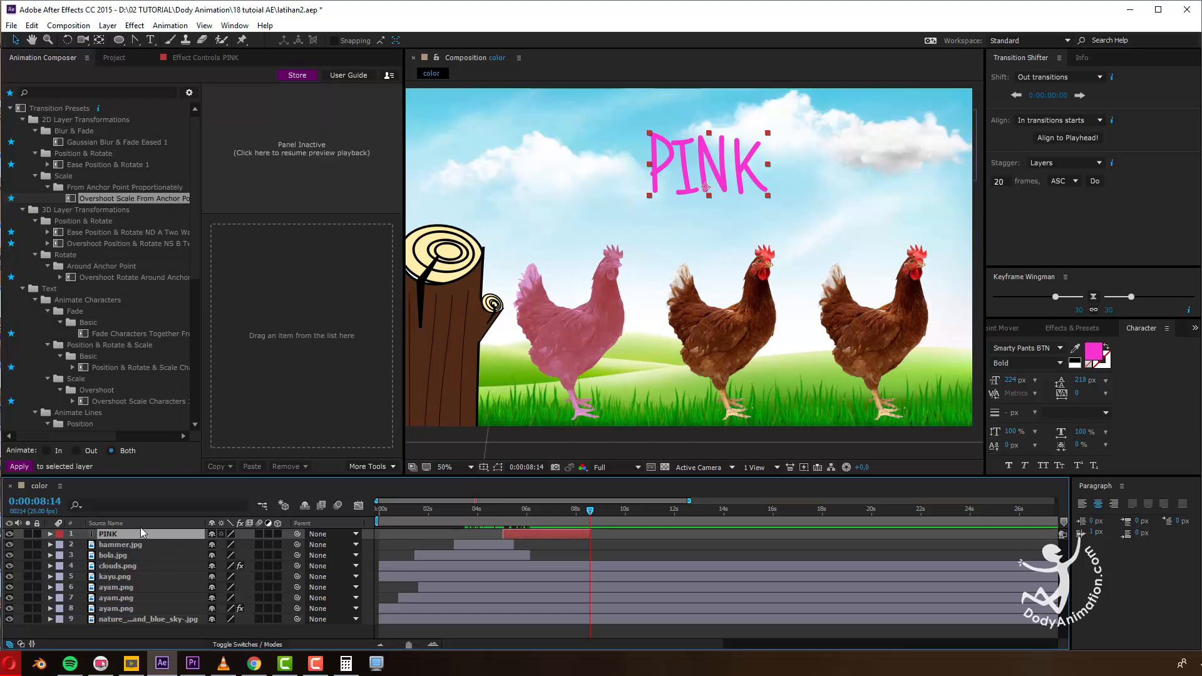
double_click(94, 198)
left_click_drag(498, 513, 516, 519)
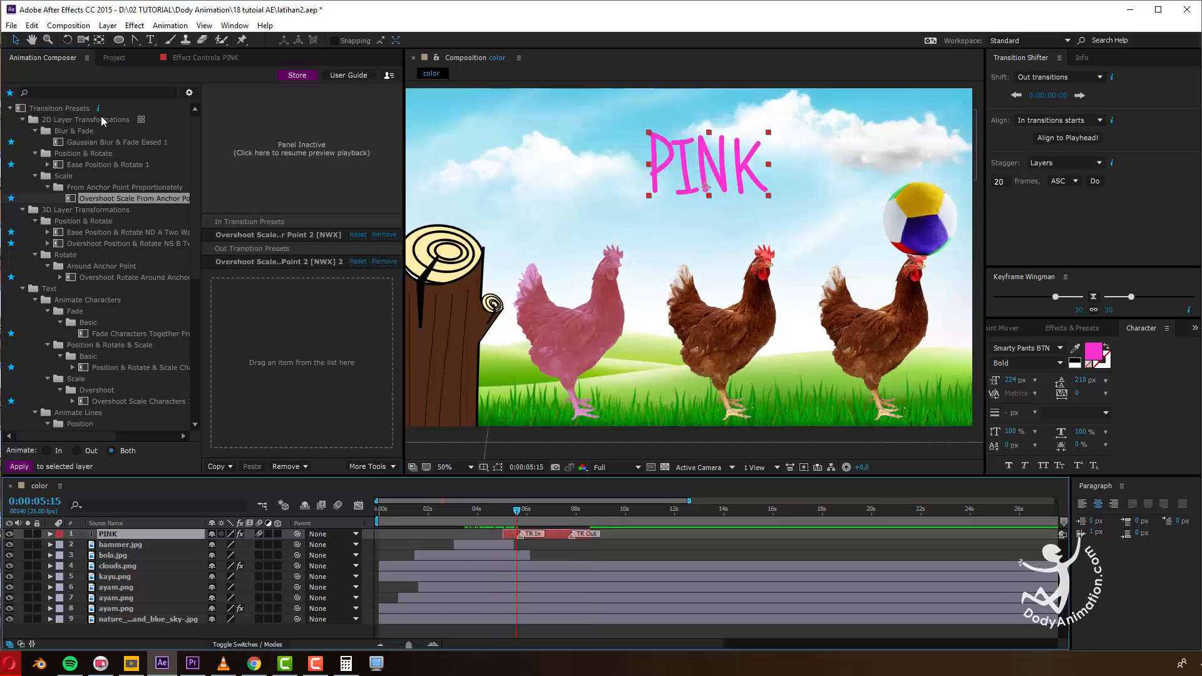
left_click_drag(405, 152, 233, 152)
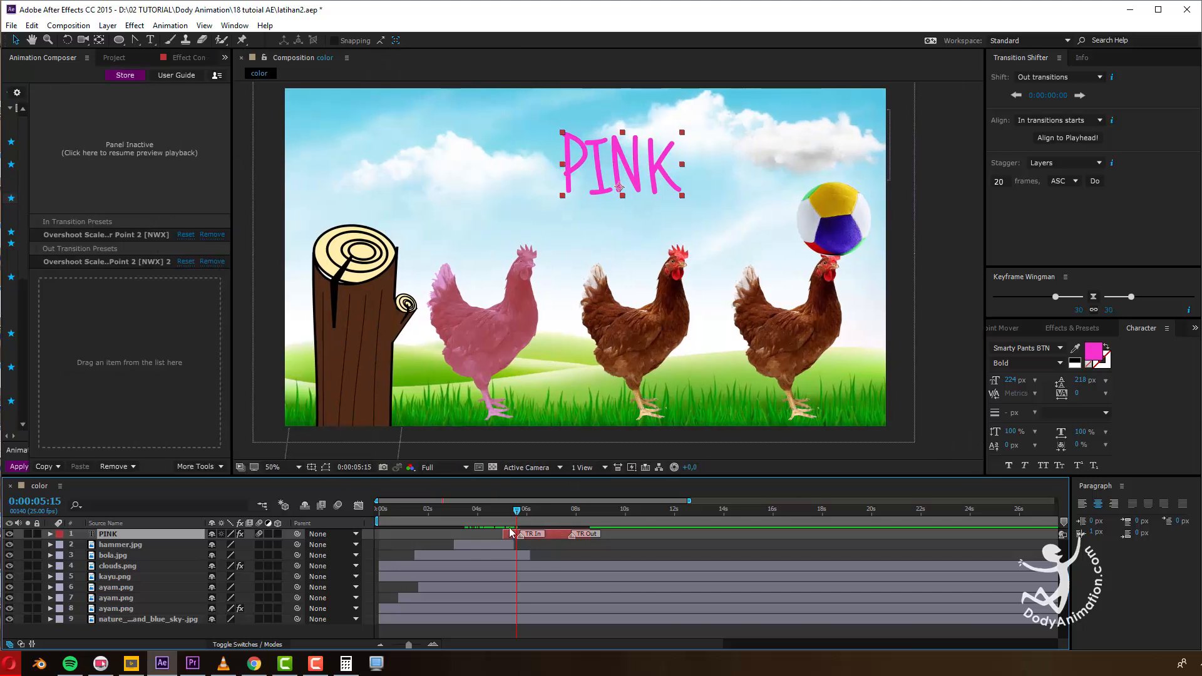
left_click(499, 519)
key("space")
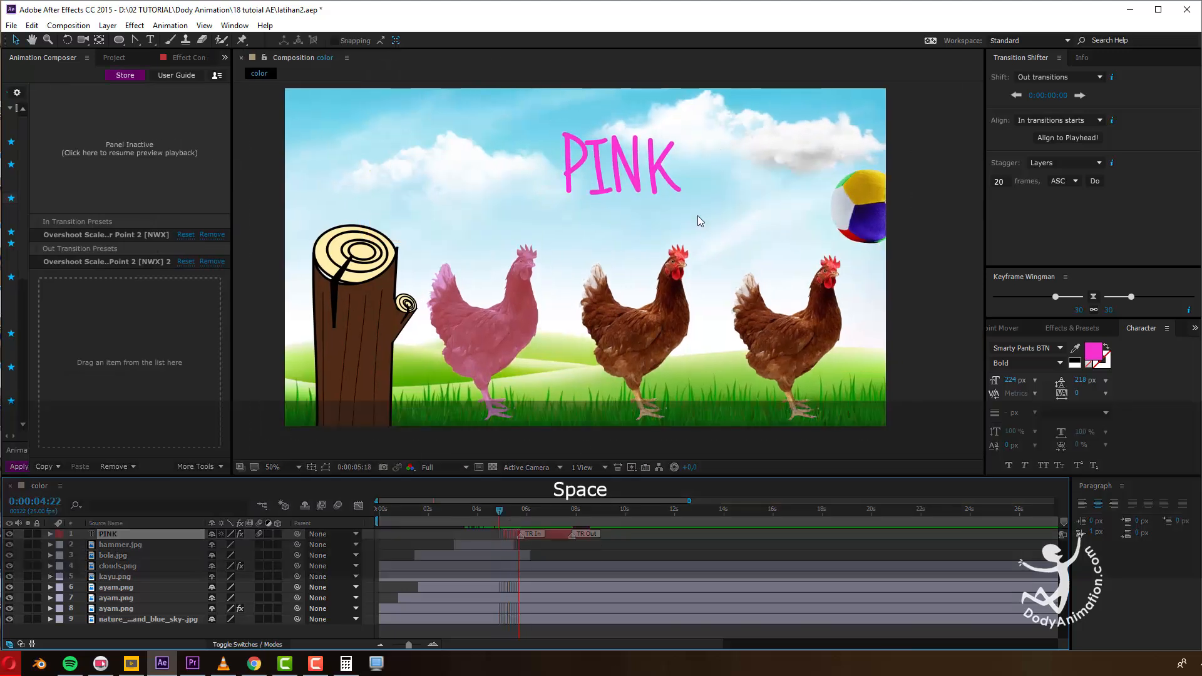
Centre the PINK text's anchor point with Anchor Point Mover, lower the text slightly and play its scale transitions.
left_click(520, 515)
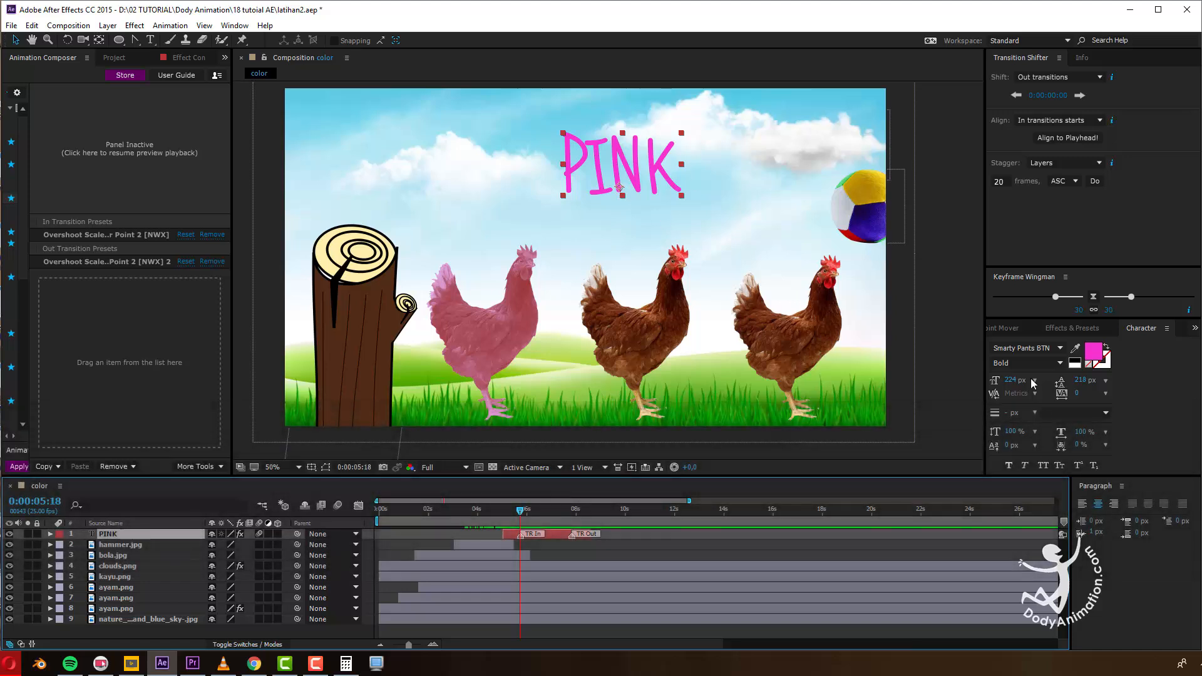
left_click(1009, 328)
left_click(1020, 371)
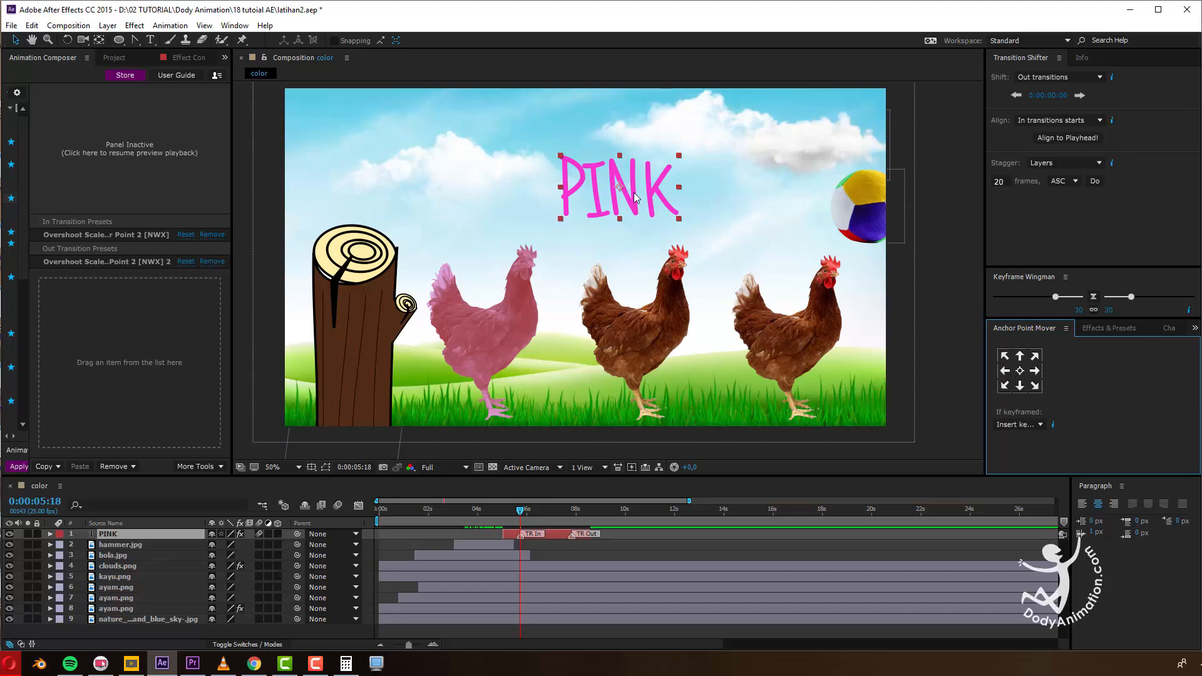
key("shift+space")
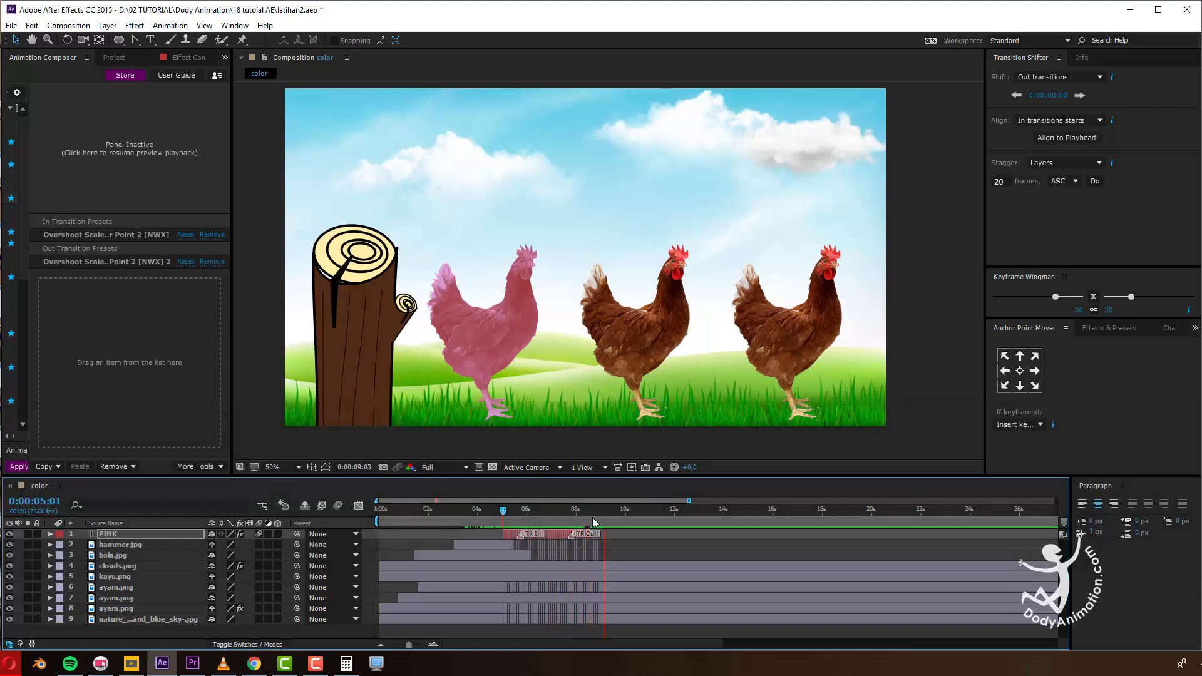
key("space")
Duplicate the hammer and ball layers, put the copies above PINK and shift them in time to follow the text's exit.
left_click_drag(501, 520, 616, 536)
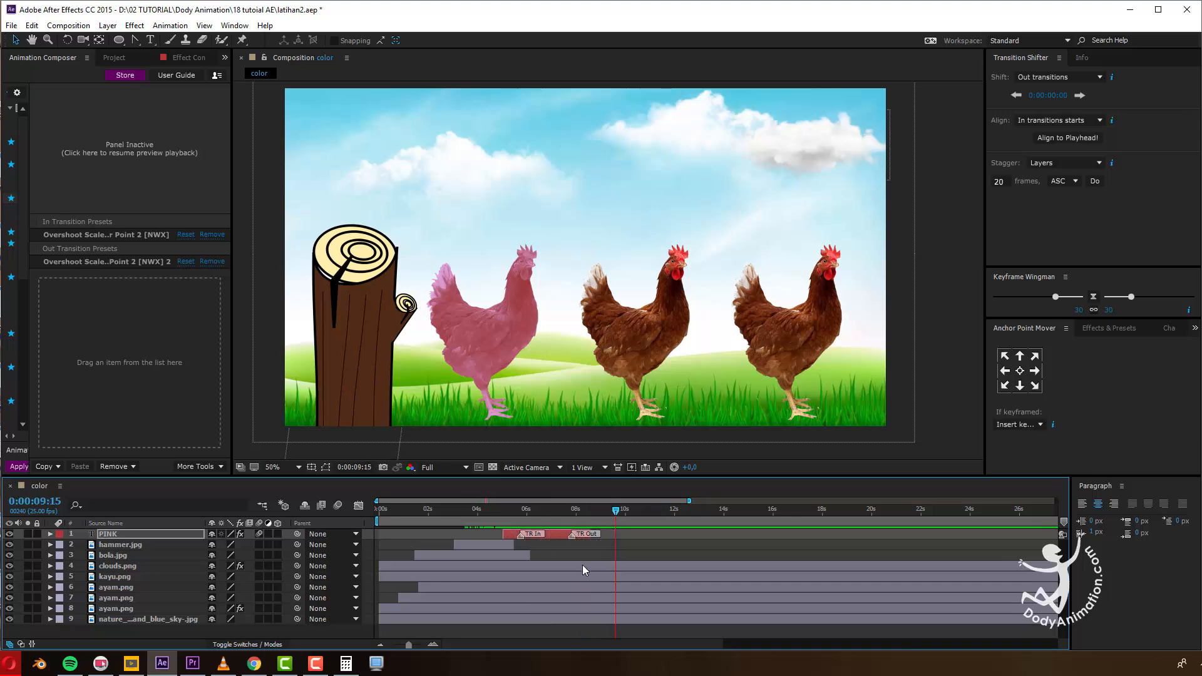
key("space")
left_click_drag(594, 301, 591, 285)
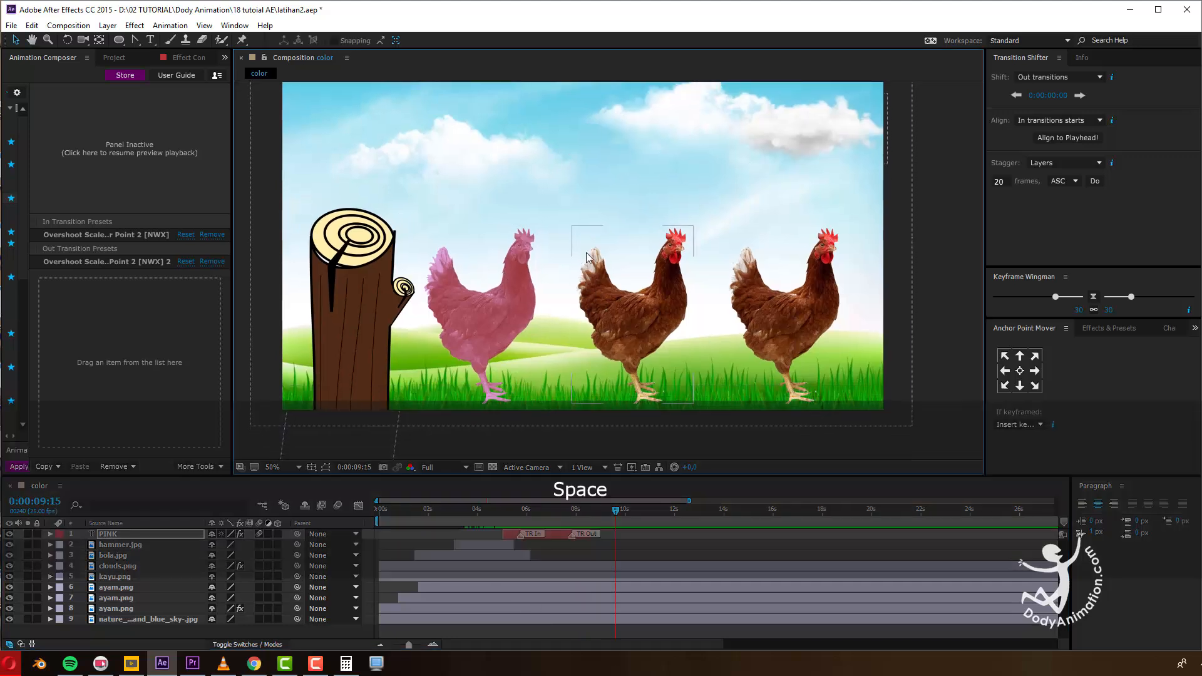
left_click(496, 546)
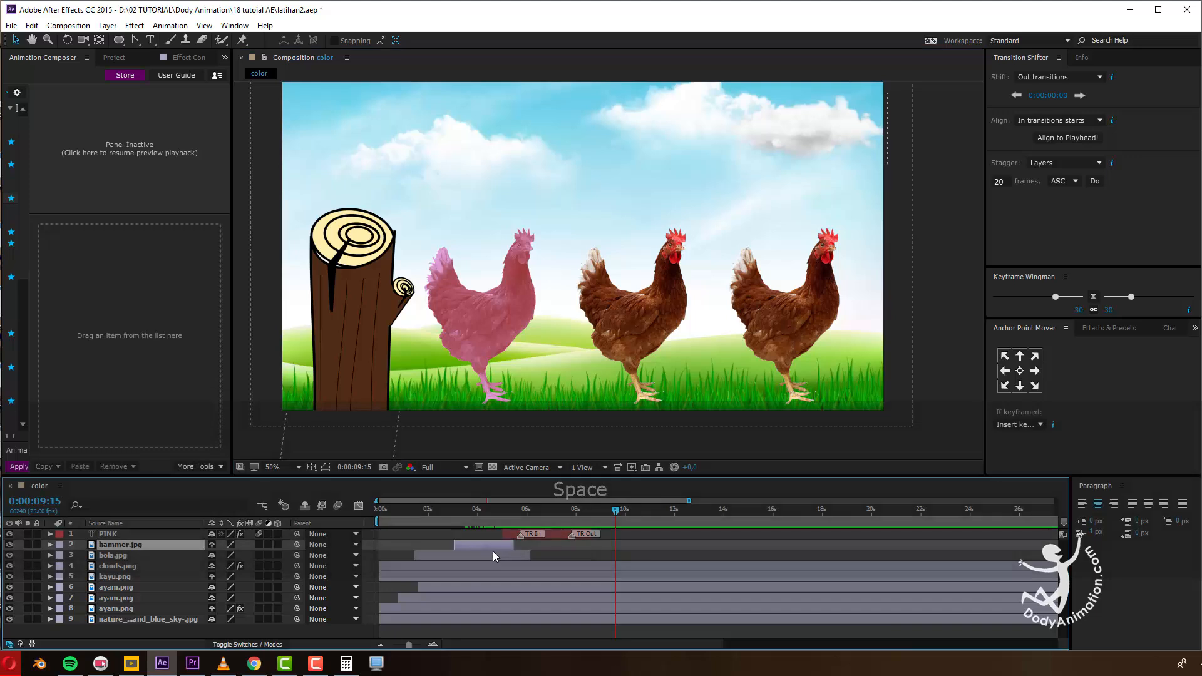
left_click(111, 556, "shift")
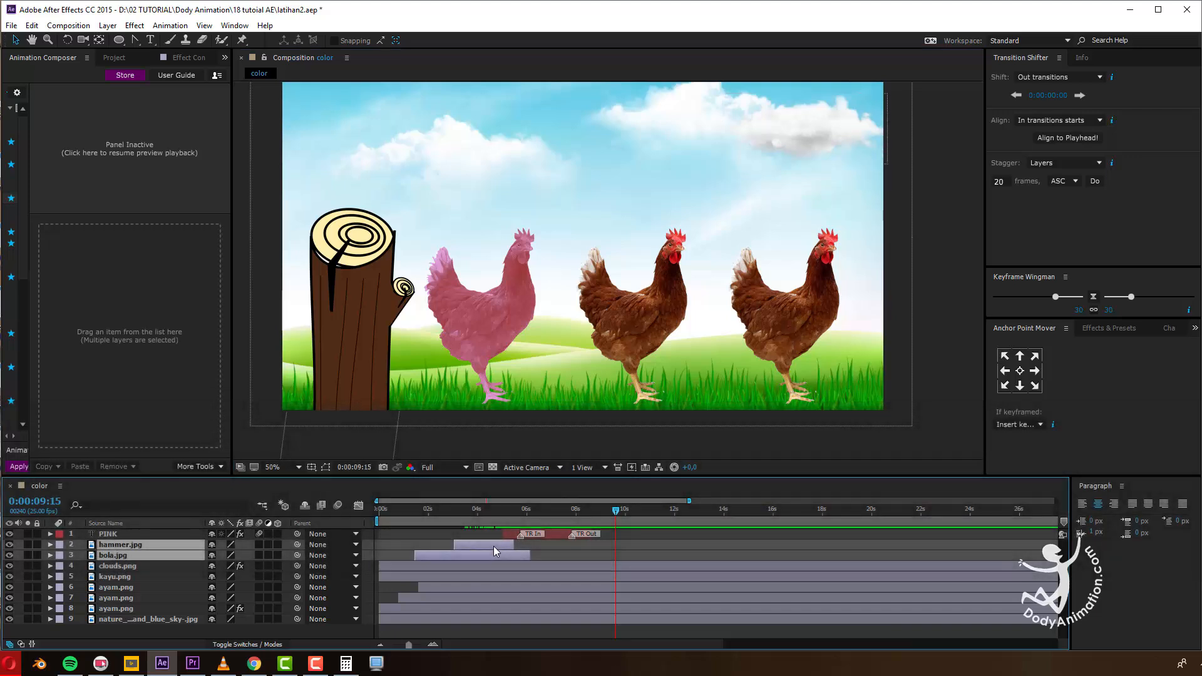
key("ctrl+d")
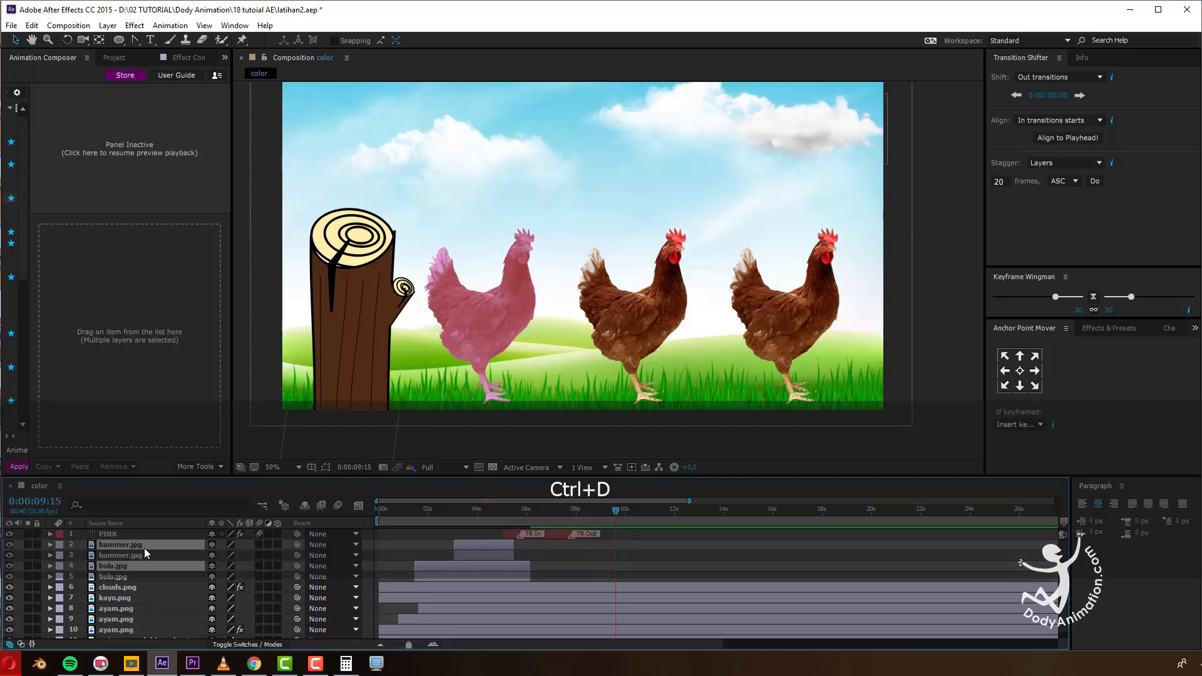
left_click_drag(132, 542, 133, 530)
left_click_drag(485, 546, 663, 565)
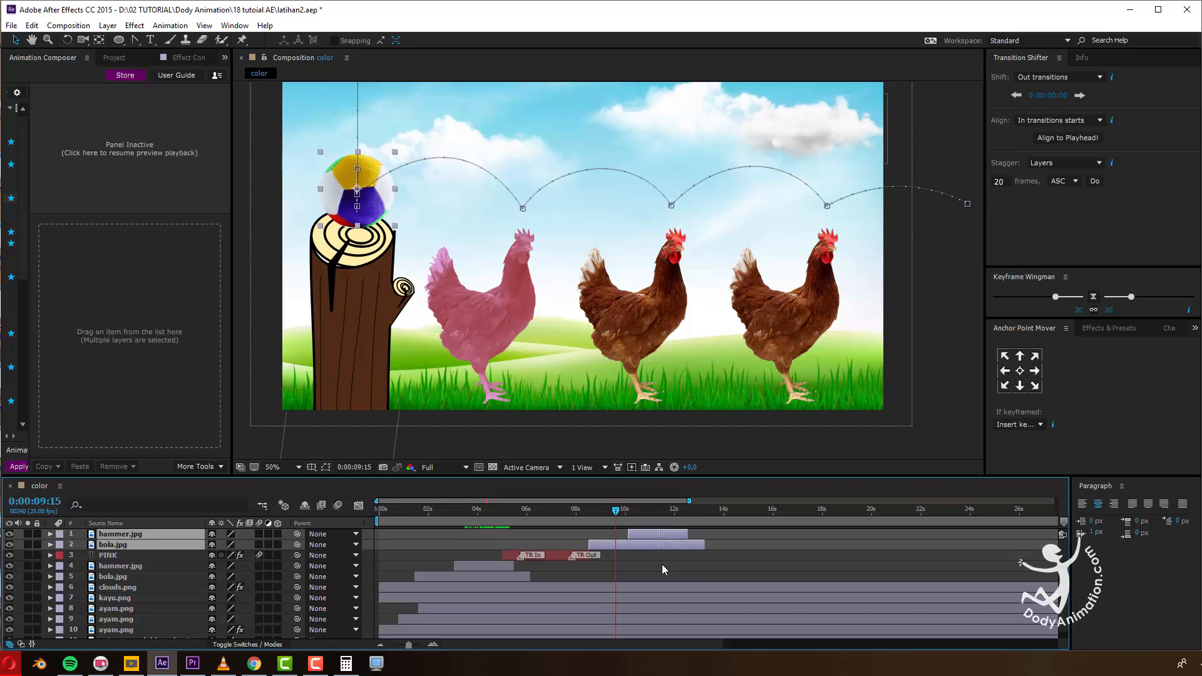
left_click_drag(571, 519, 669, 537)
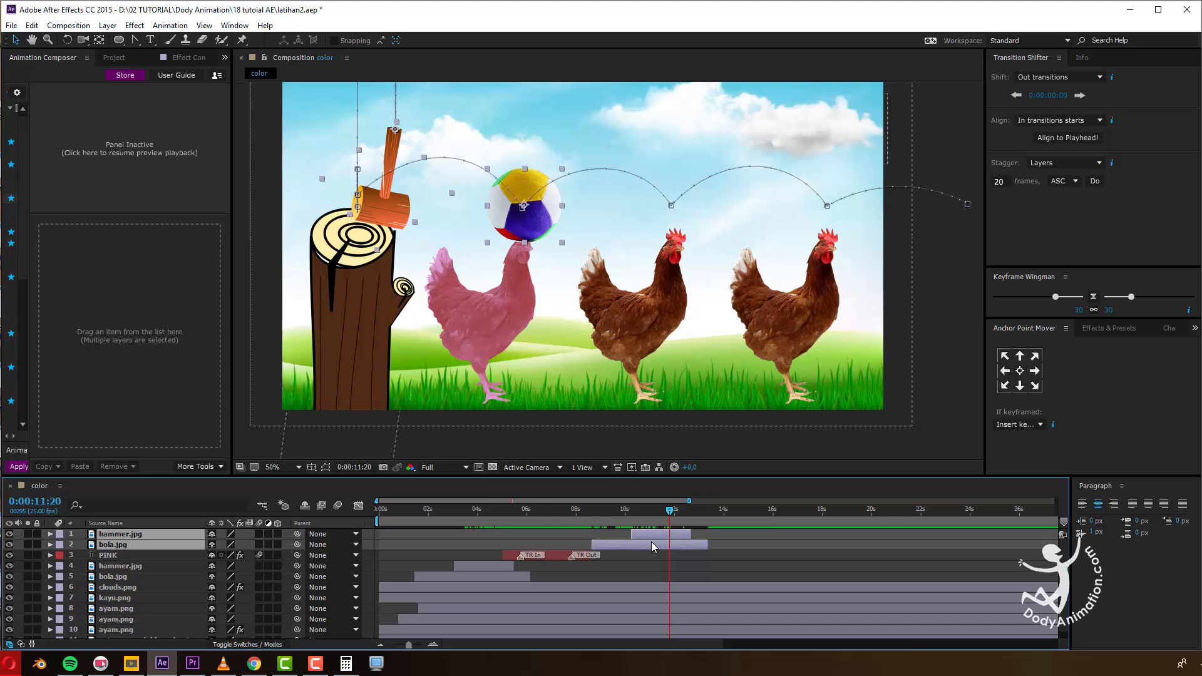
Select all three chicken layers and reveal their keyframes in the timeline.
left_click(503, 318)
left_click(648, 325, "shift")
left_click(787, 307, "shift")
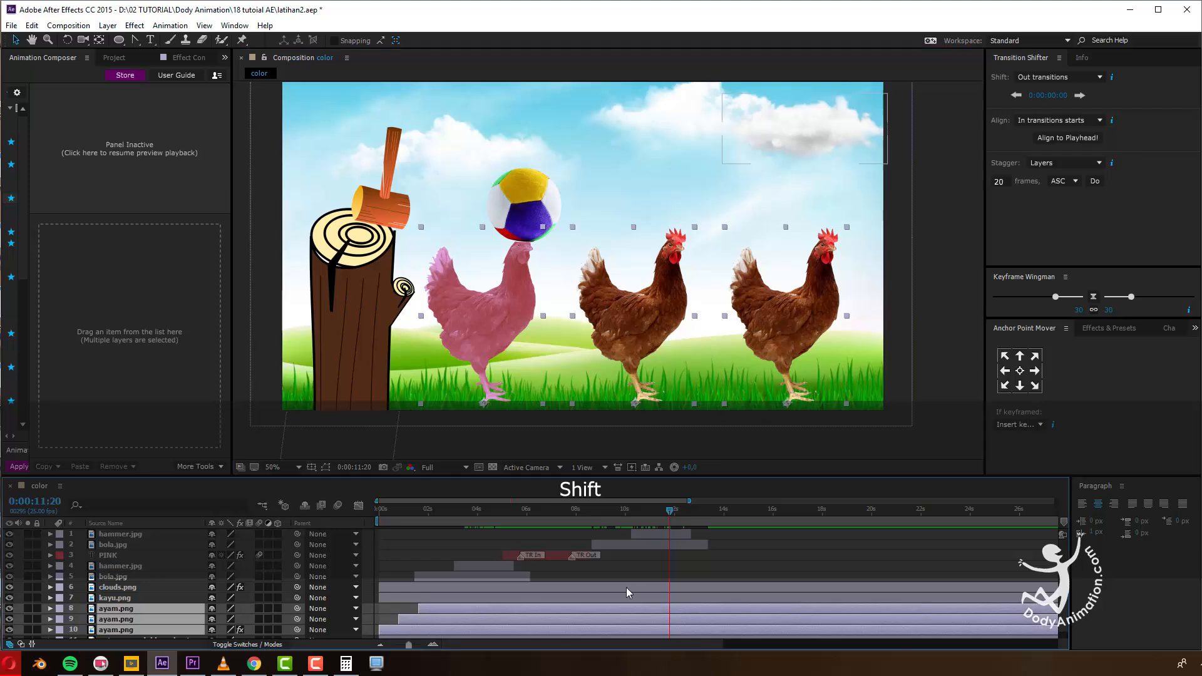
scroll(628, 592, "down", 1)
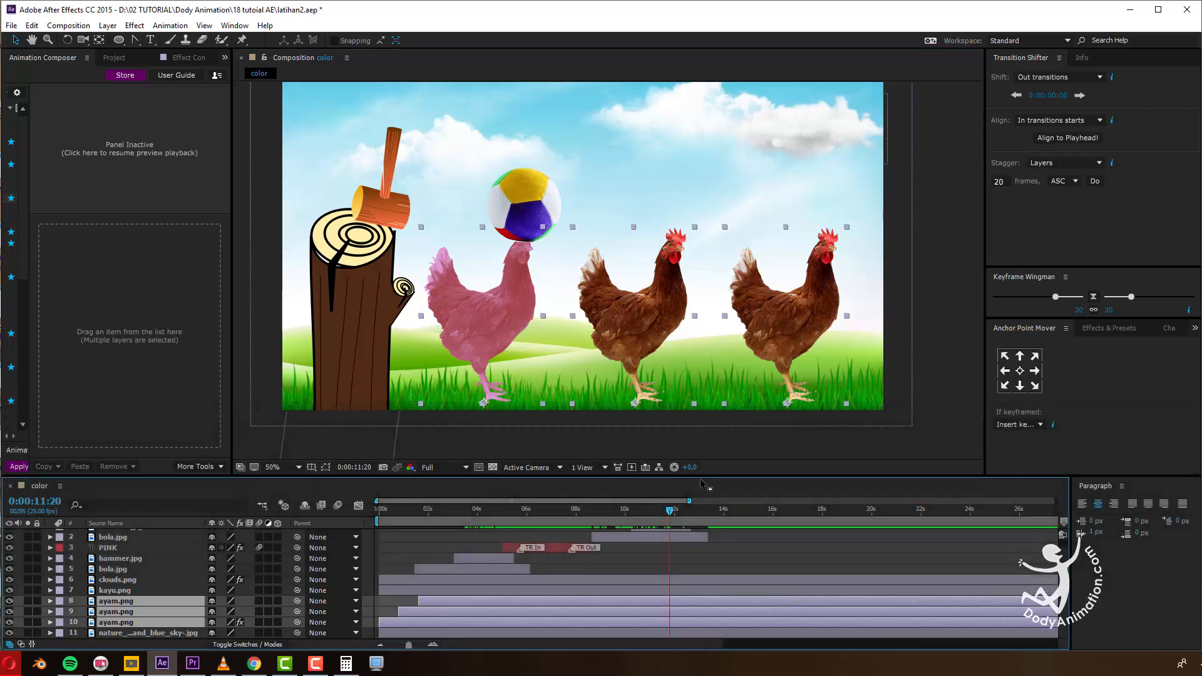
key("u")
scroll(634, 607, "down", 3)
left_click(563, 610)
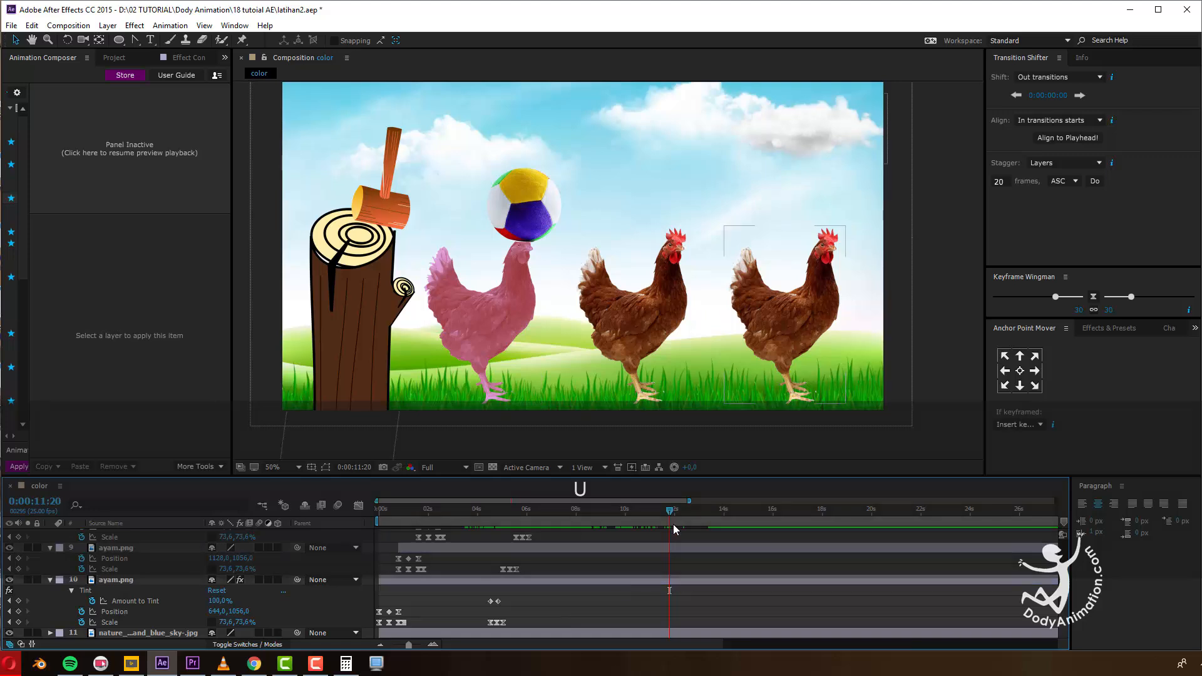
Copy the first chicken's three Scale squash keyframes and paste them at 0:00:11:20, when the second ball hits it.
mouse_move(667, 513)
left_mouse_down()
mouse_move(649, 513)
mouse_move(669, 520)
left_mouse_up()
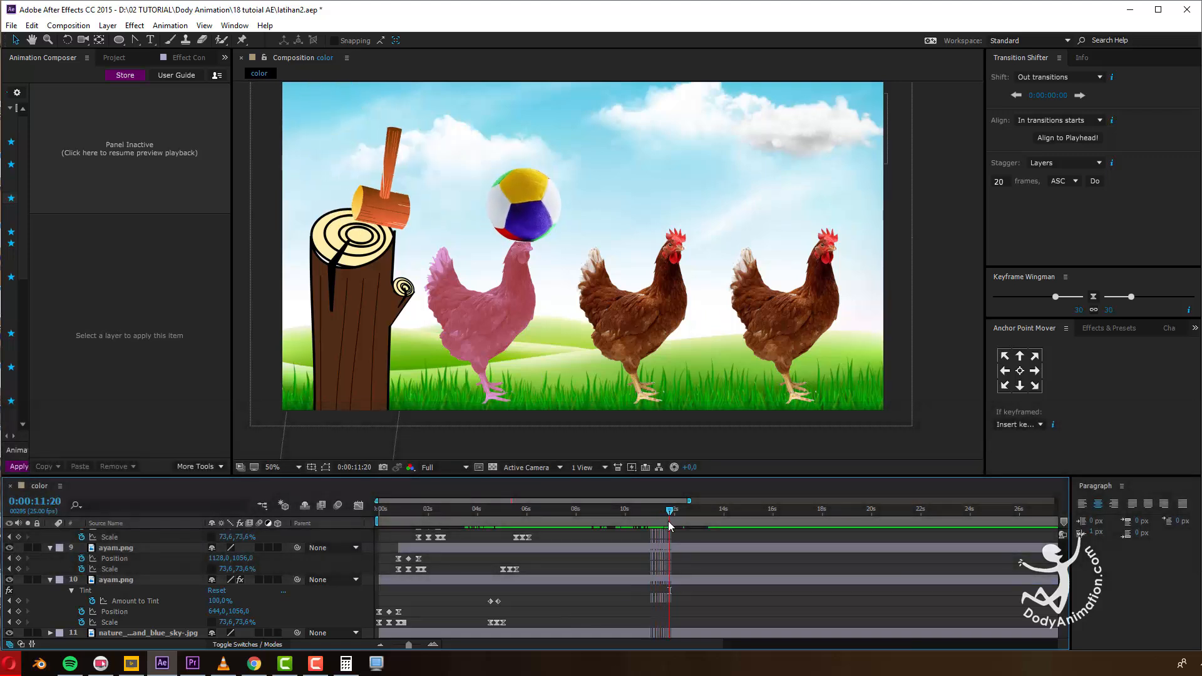
left_click(110, 623)
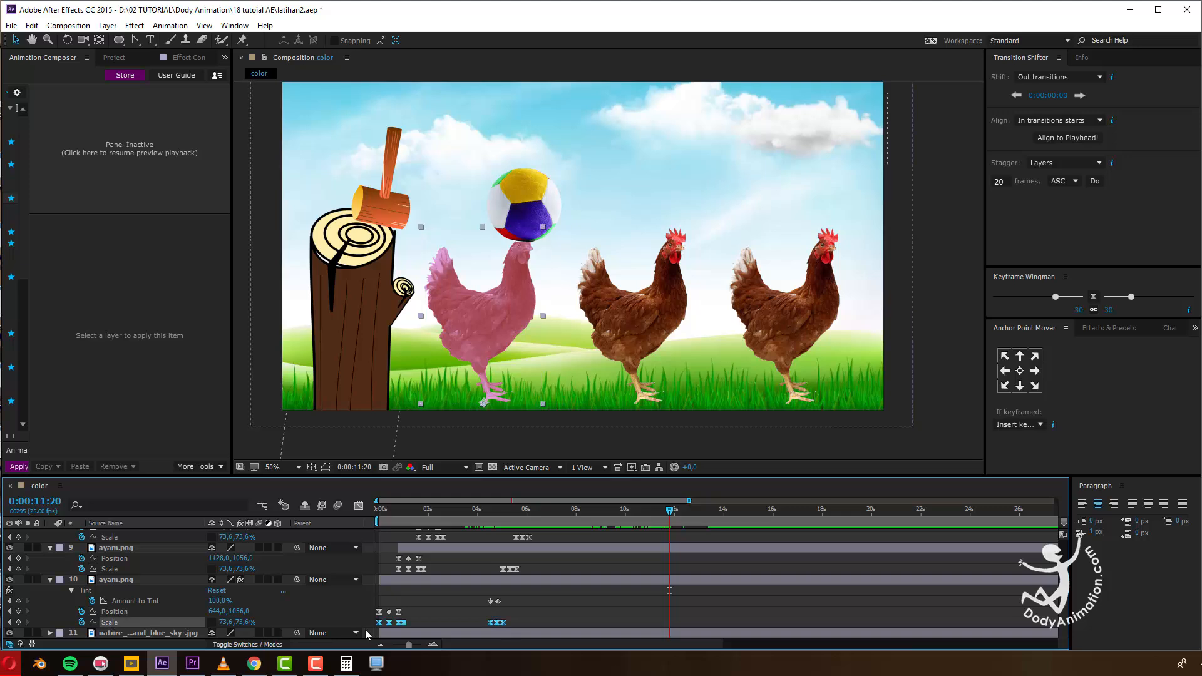
left_click_drag(485, 616, 507, 624)
key("ctrl+c")
key("ctrl+v")
Paste the squash keyframes onto the second chicken at 0:00:12:08, when the ball lands on it.
left_click_drag(677, 514, 682, 513)
left_click(690, 552)
key("ctrl+v")
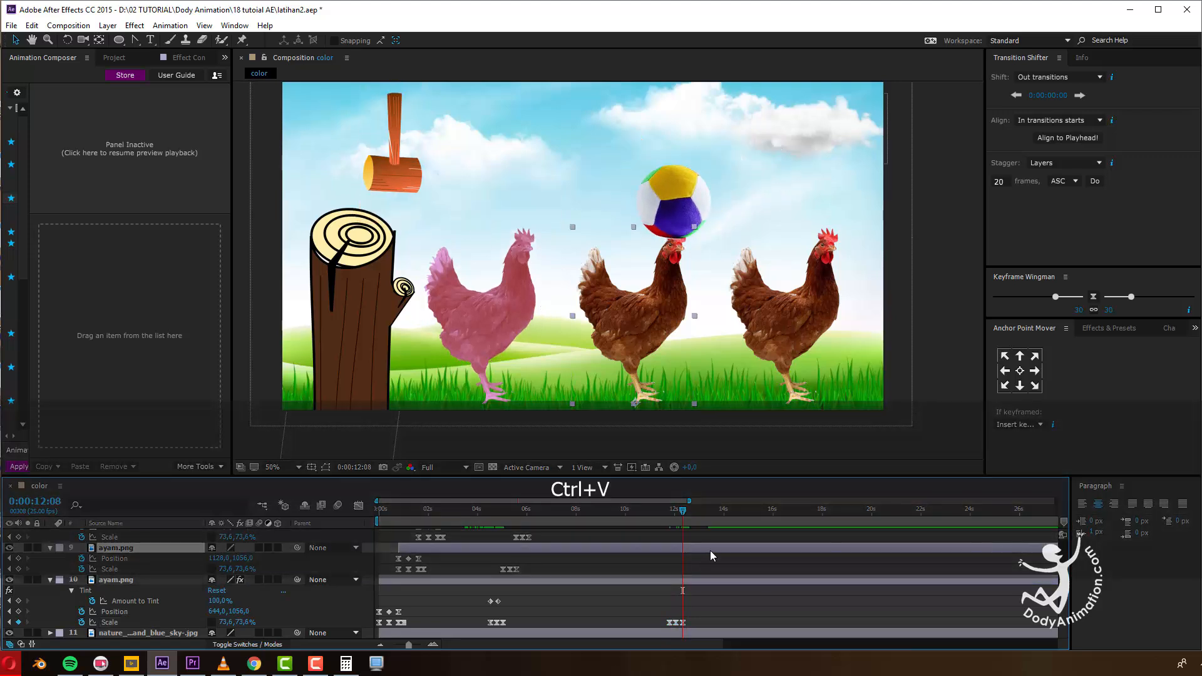
Paste the squash keyframes onto the third chicken at the moment the second ball lands on it.
scroll(727, 552, "up", 2)
left_click_drag(701, 506, 719, 550)
left_click(690, 580)
key("ctrl+v")
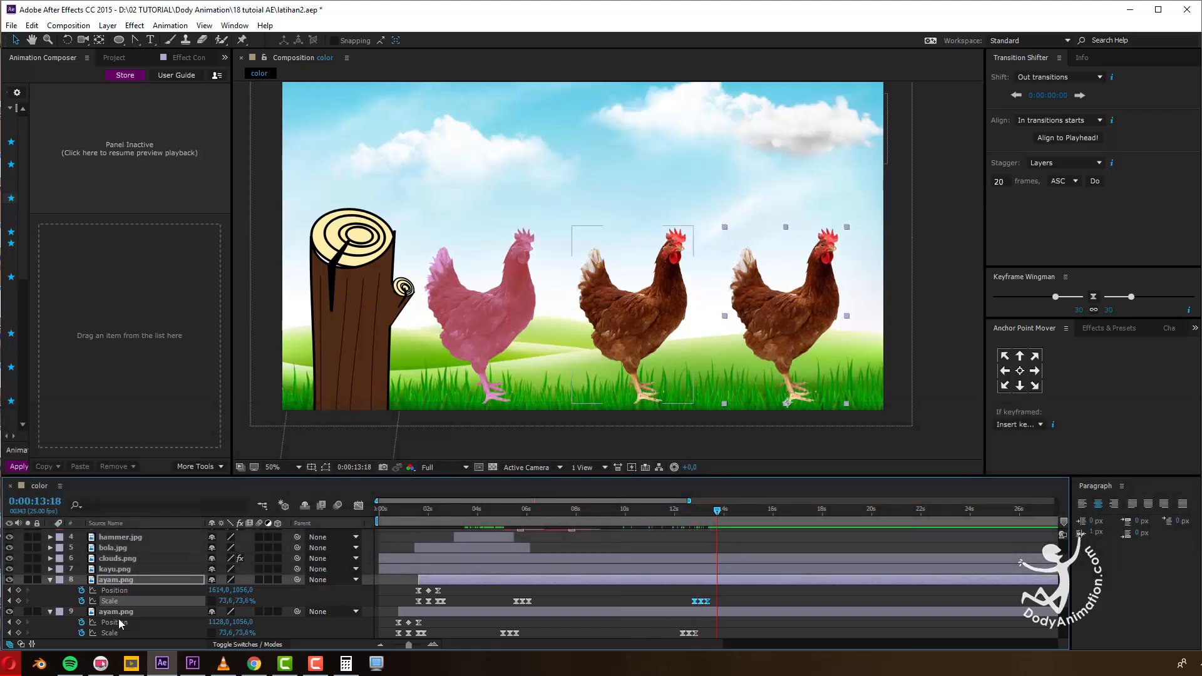
Collapse the chicken layers, then copy the first chicken's Tint effect and paste it onto the second chicken.
left_click(51, 581)
left_click(50, 591)
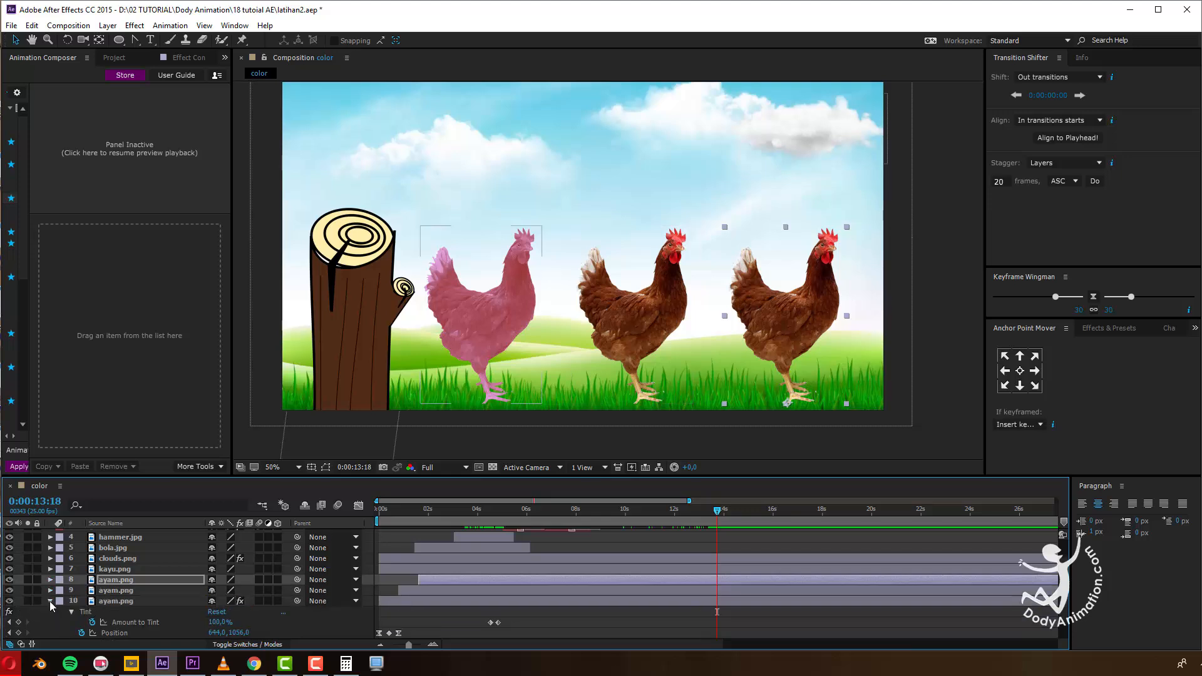
left_click(50, 601)
left_click(491, 322)
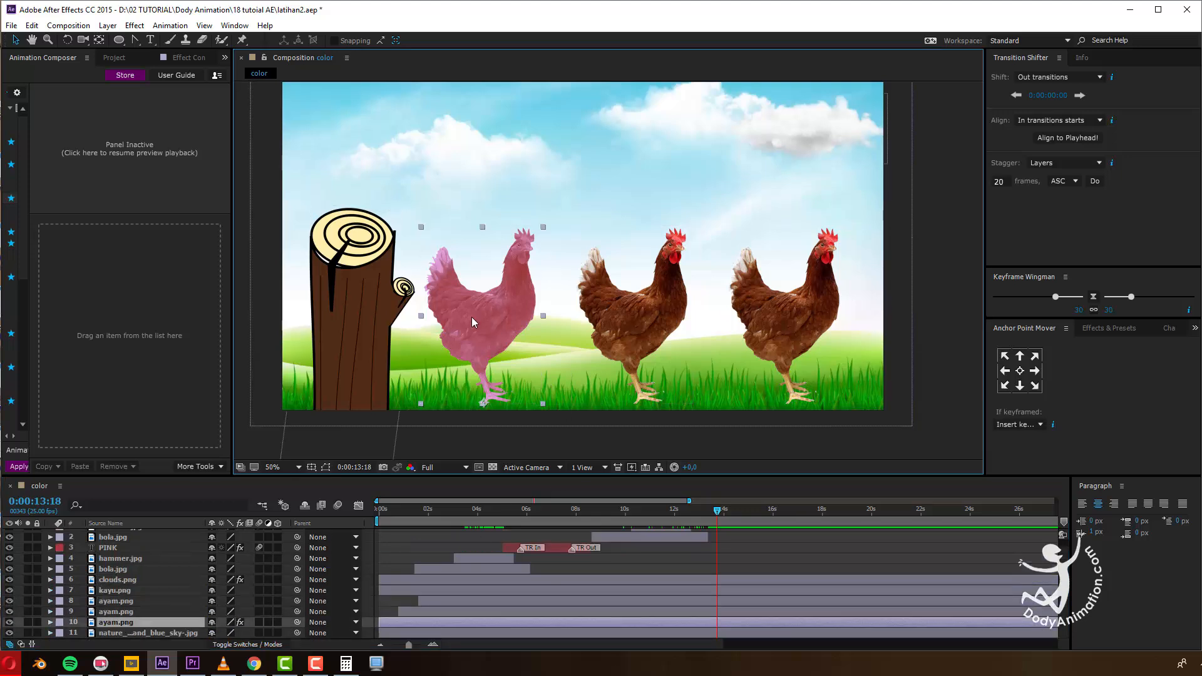
left_click(177, 58)
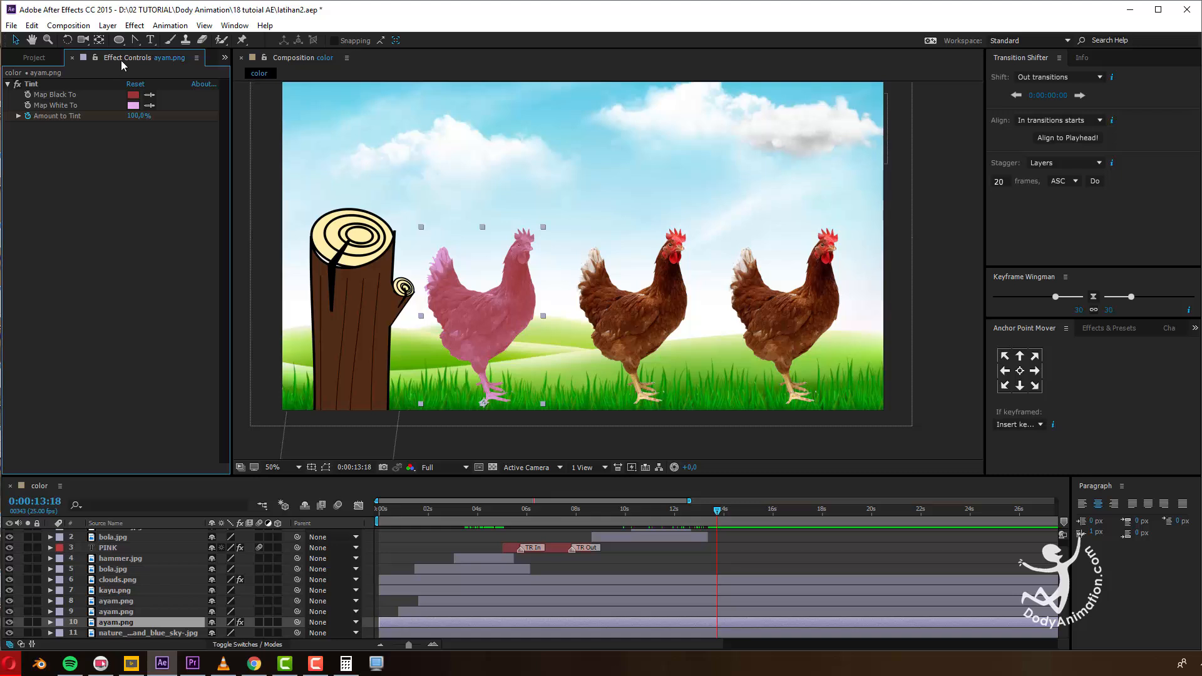
left_click(32, 84)
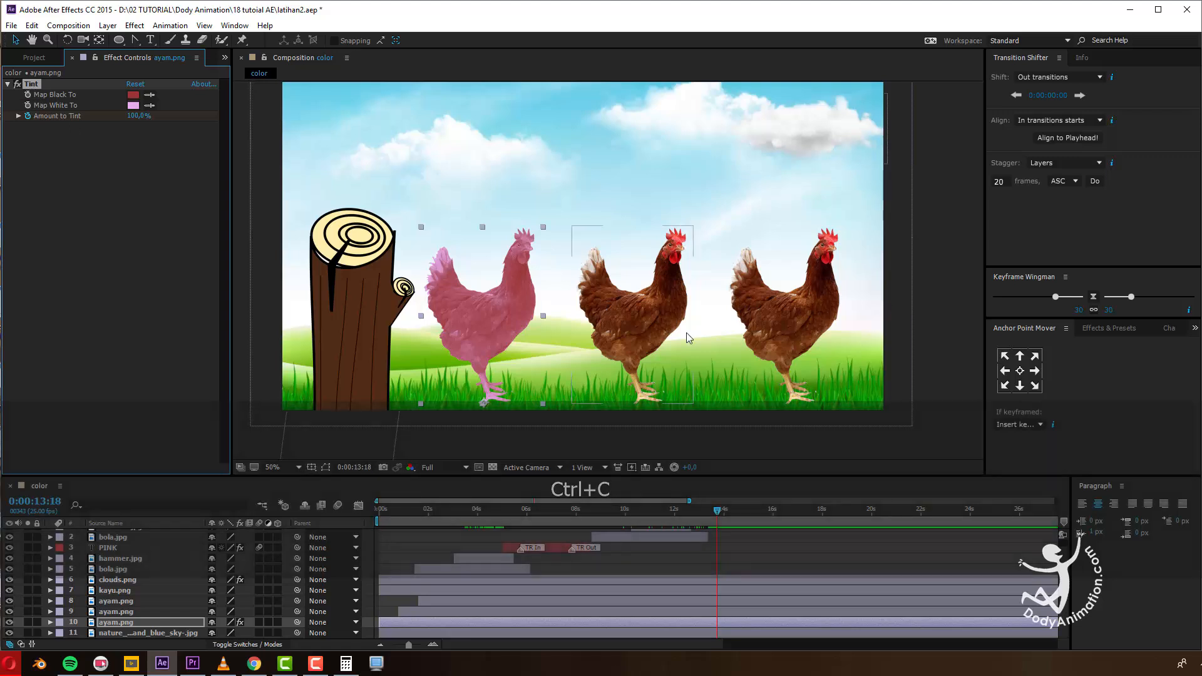
left_click(656, 313)
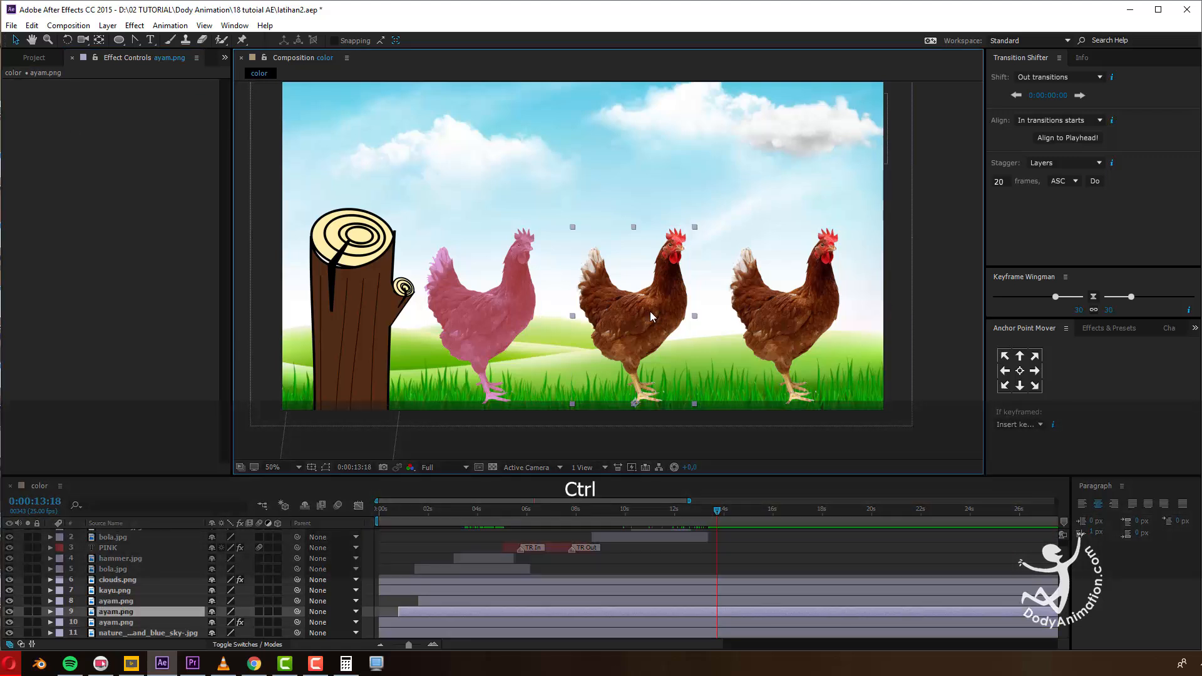
key("ctrl+v")
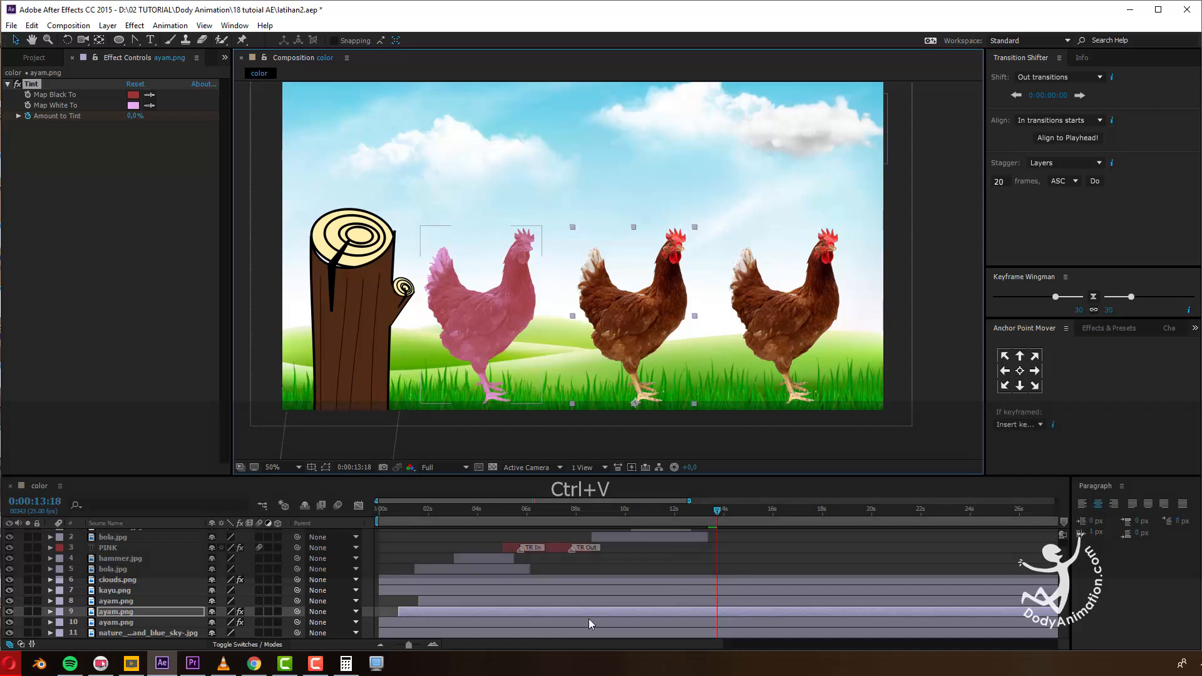
Reveal the second chicken's keyframes and move its two Amount to Tint keyframes to about 0:00:12:08, when the ball lands on it.
left_click(603, 600)
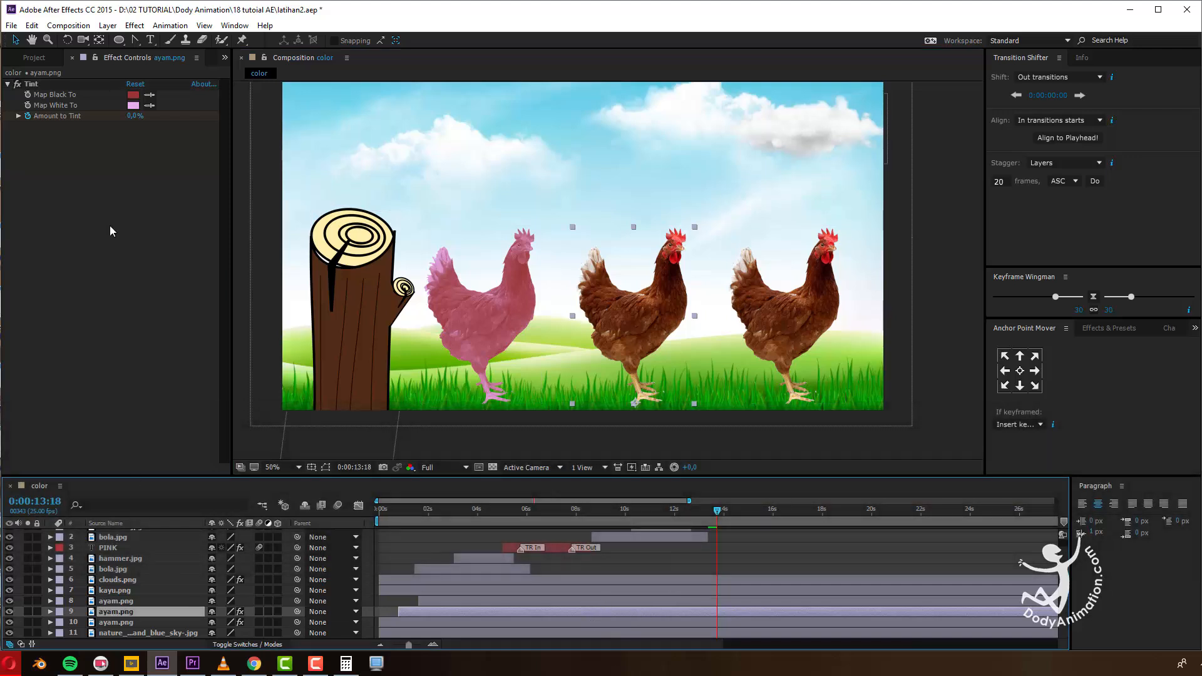
left_click_drag(583, 511, 611, 512)
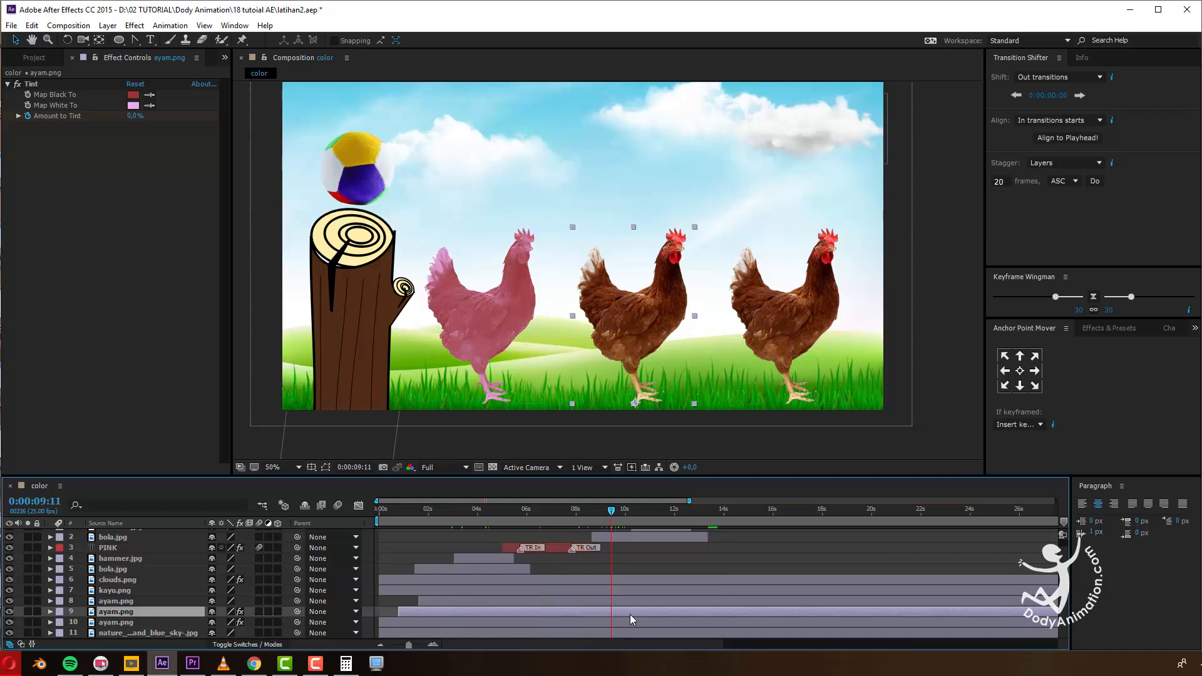
key("u")
left_click_drag(658, 512, 683, 519)
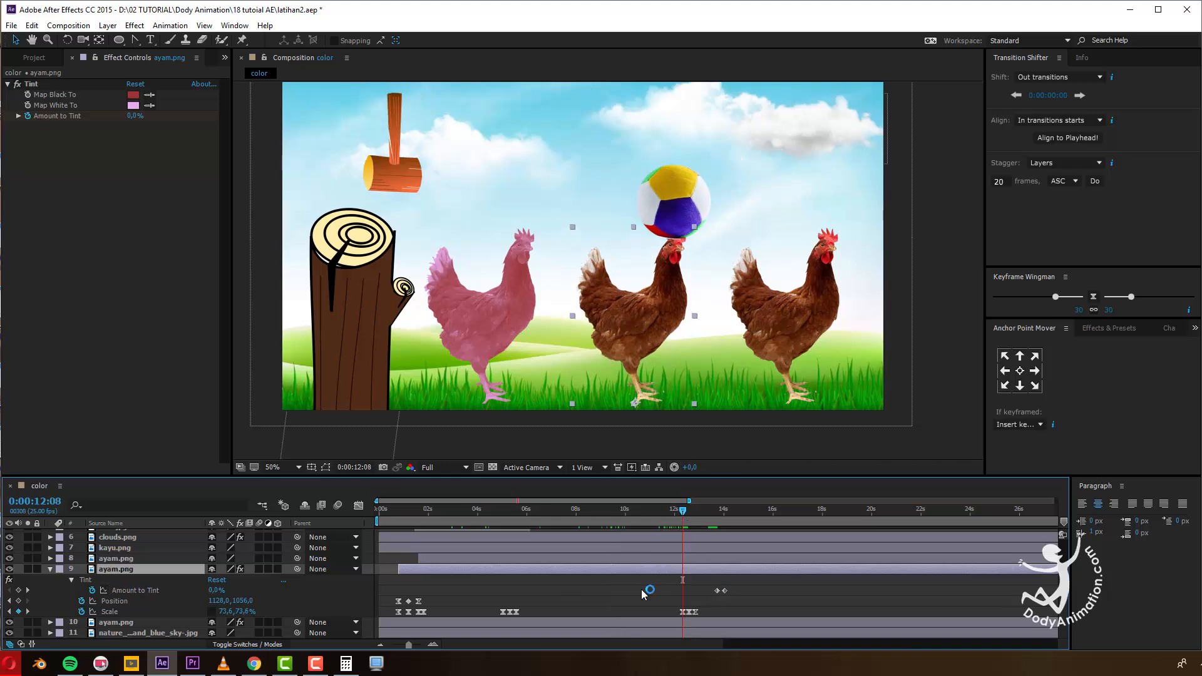
left_click_drag(708, 582, 733, 596)
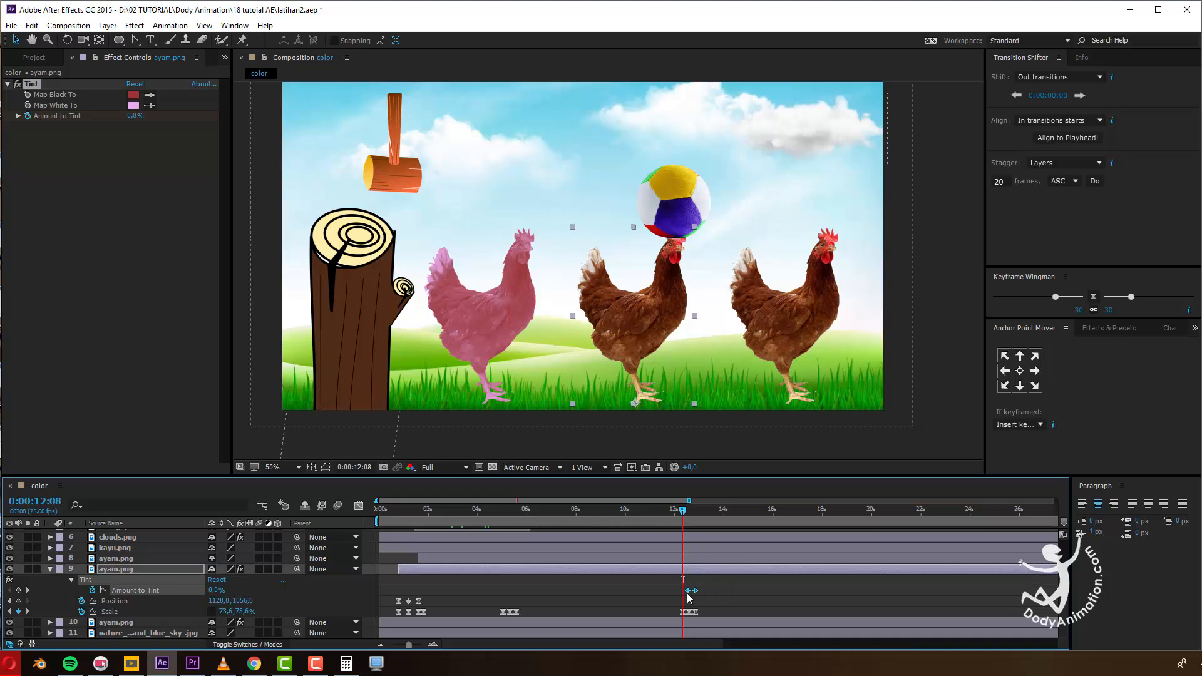
Set the second chicken's Tint effect to map white to a medium green.
left_click_drag(683, 526, 705, 534)
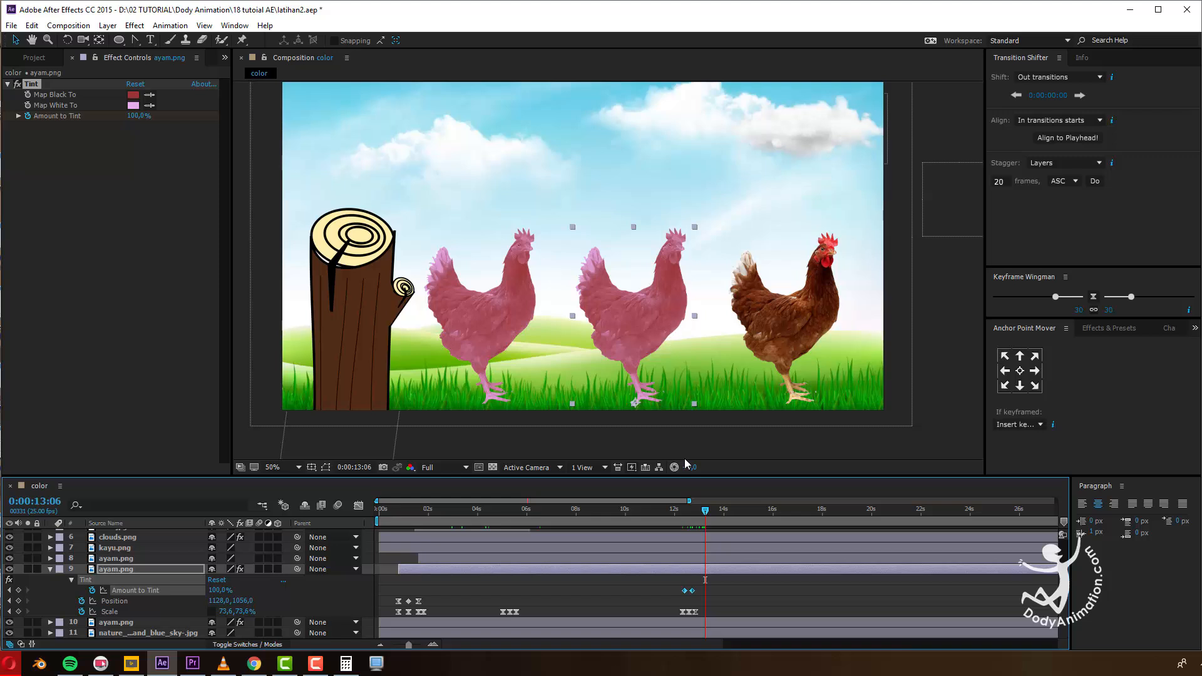
left_click(134, 106)
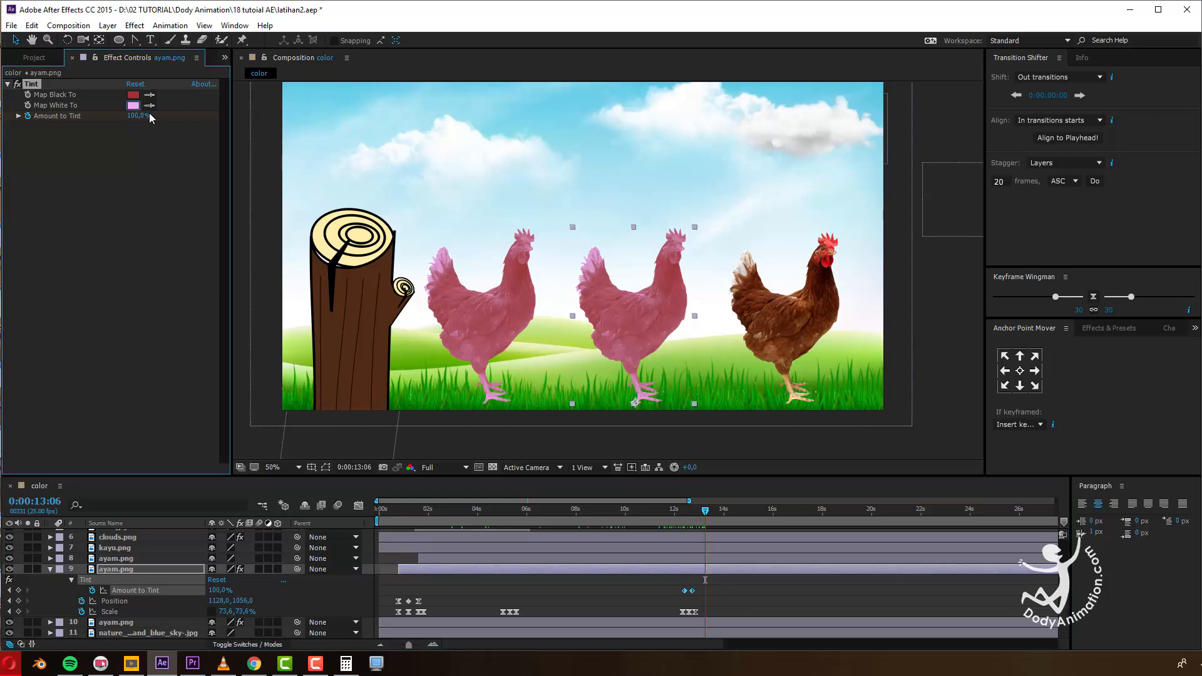
left_click_drag(869, 461, 866, 477)
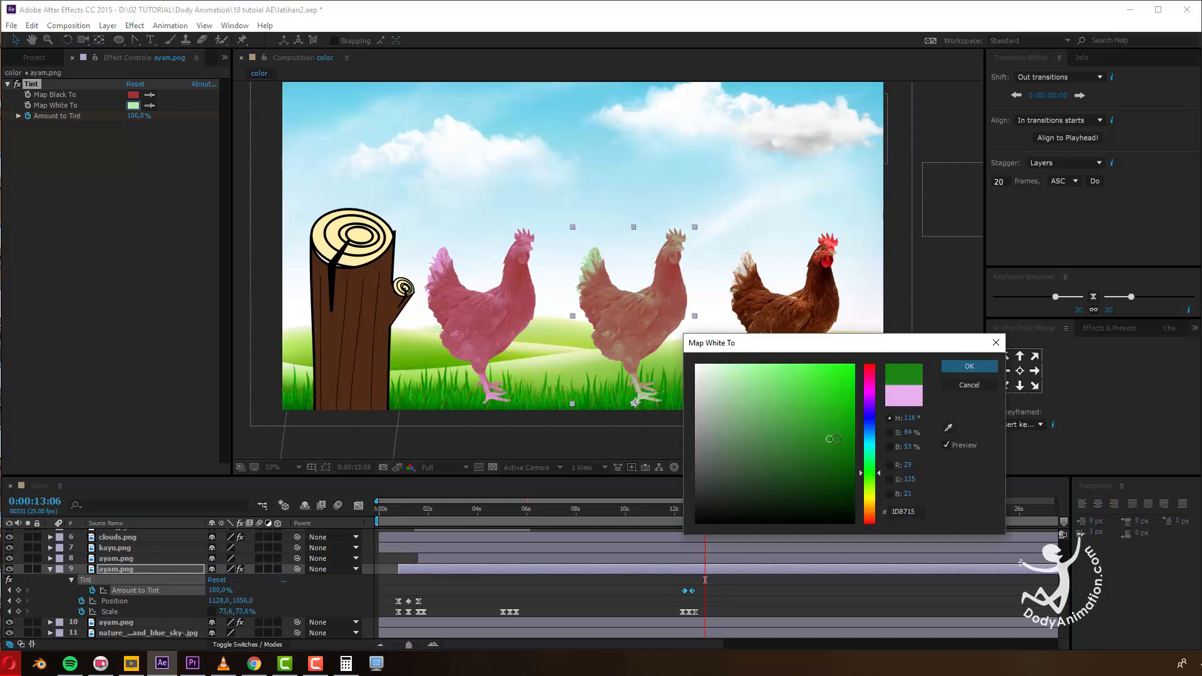
left_click_drag(832, 439, 839, 439)
left_click(969, 367)
Set the second chicken's Tint effect to map black to the very dark green 0F2004.
left_click(133, 94)
left_click(870, 484)
left_click(833, 496)
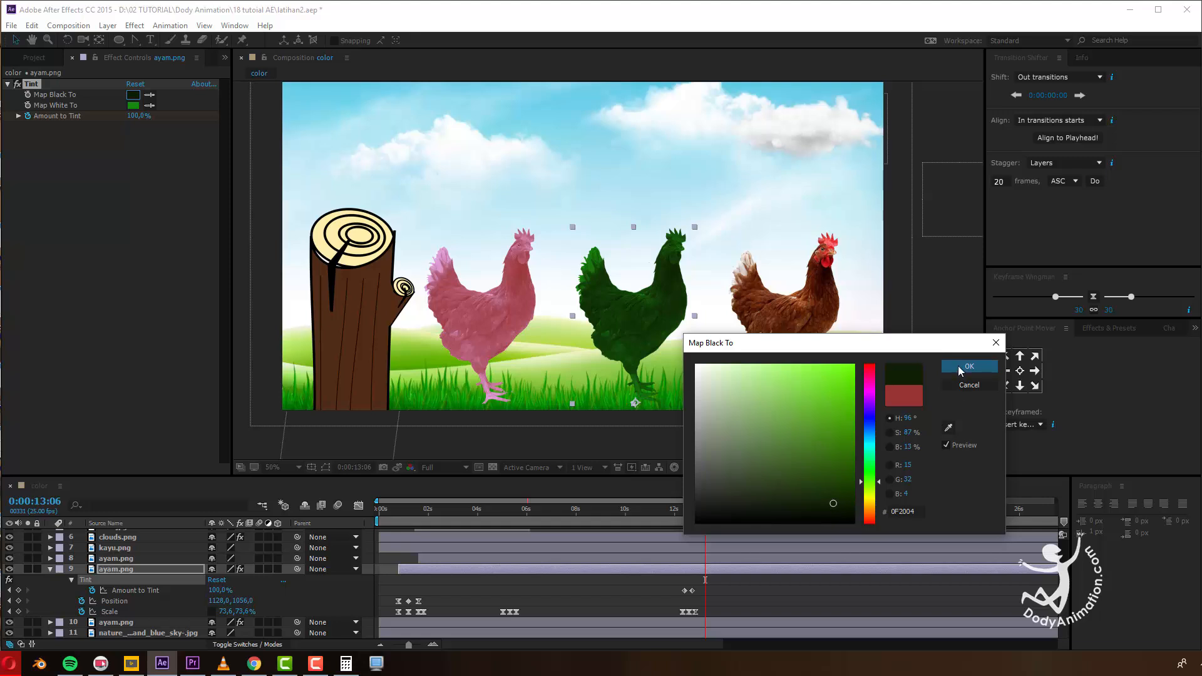
left_click(969, 366)
Duplicate the PINK text layer and place the copy at the top of the layer stack.
left_click(684, 522)
left_click_drag(685, 521, 692, 546)
left_click(50, 570)
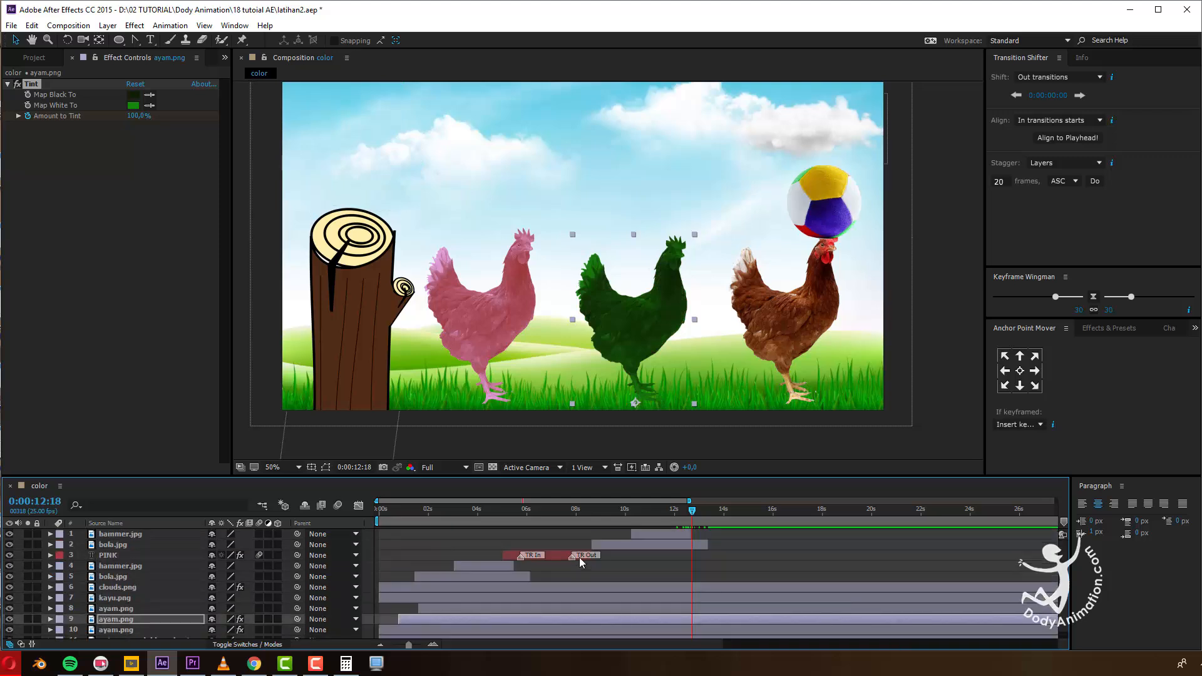
left_click(557, 556)
key("ctrl+d")
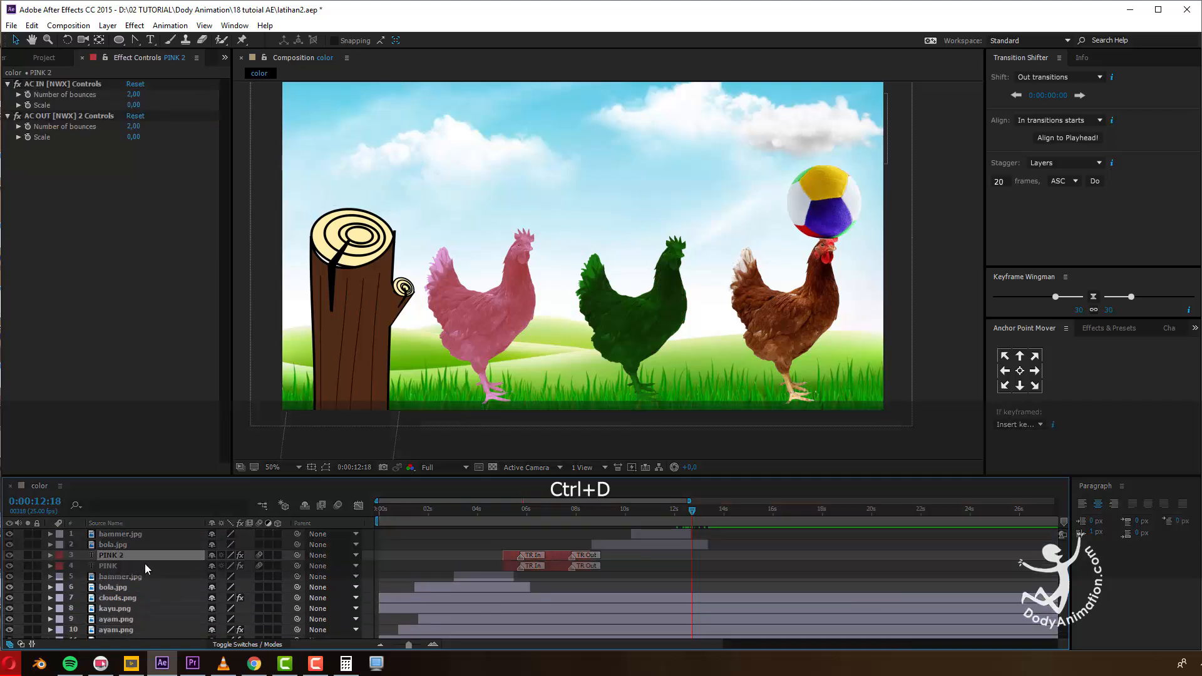
left_click_drag(151, 535, 151, 534)
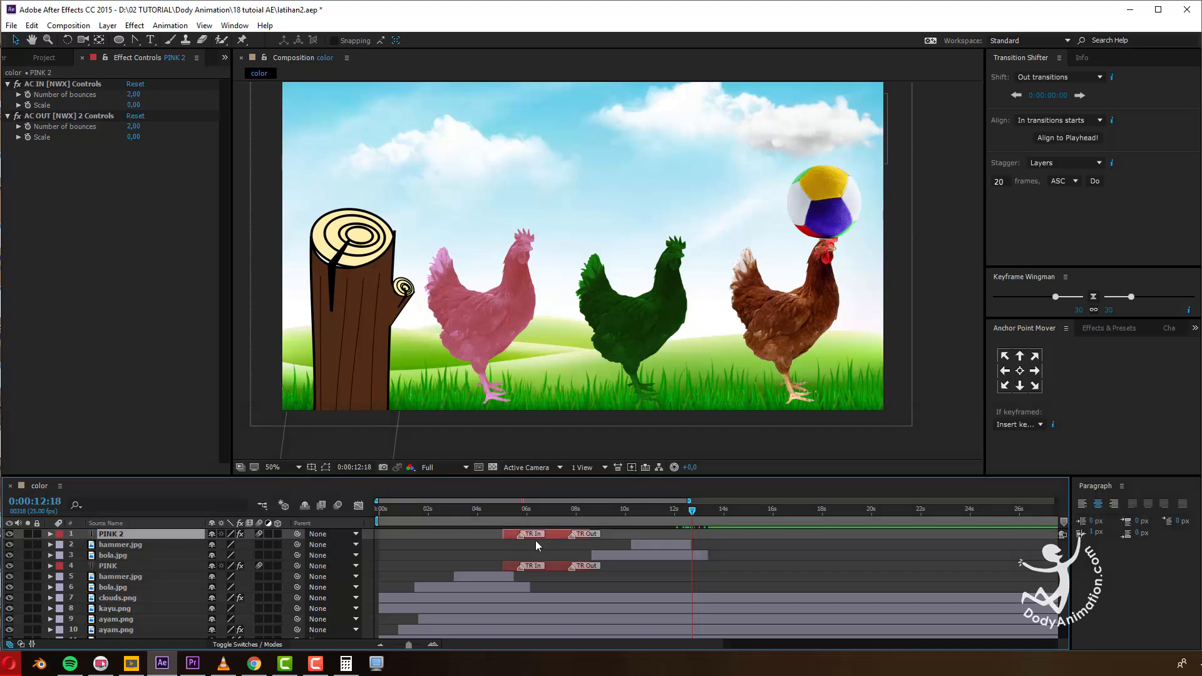
Shift the duplicated text layer to start just after 0:00:12:18, following the second chicken's colour change, and preview it to 0:00:14:12.
left_click_drag(667, 534, 720, 542)
left_click_drag(657, 514, 753, 542)
key("space")
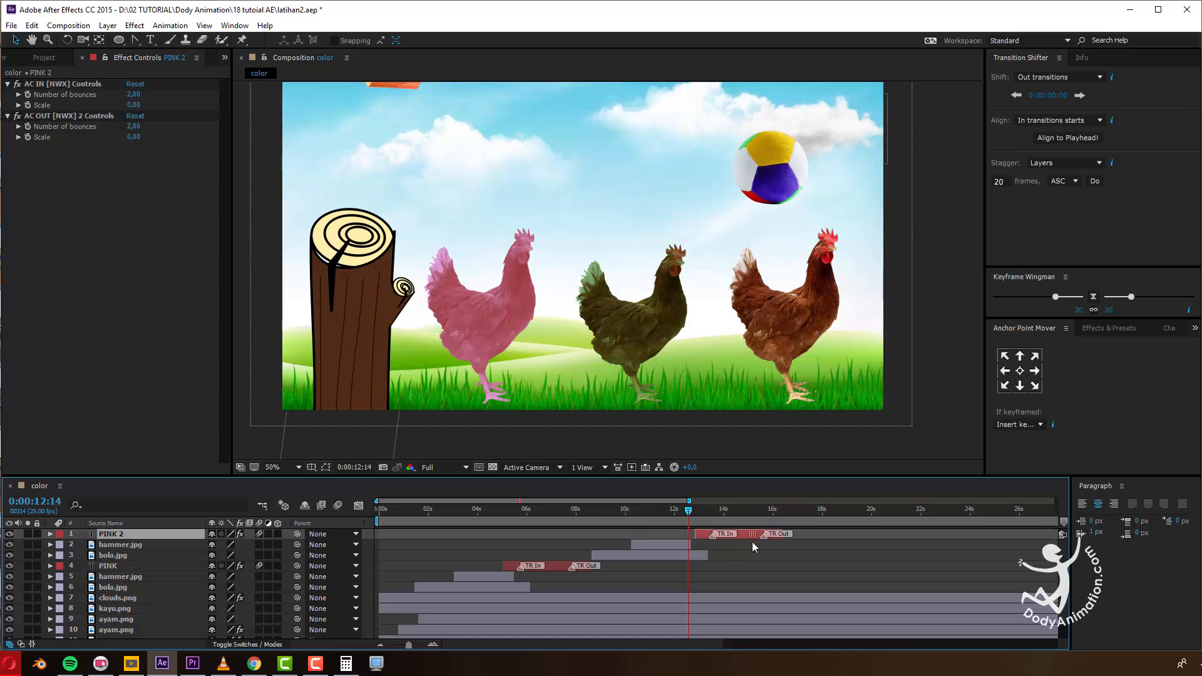
key("space")
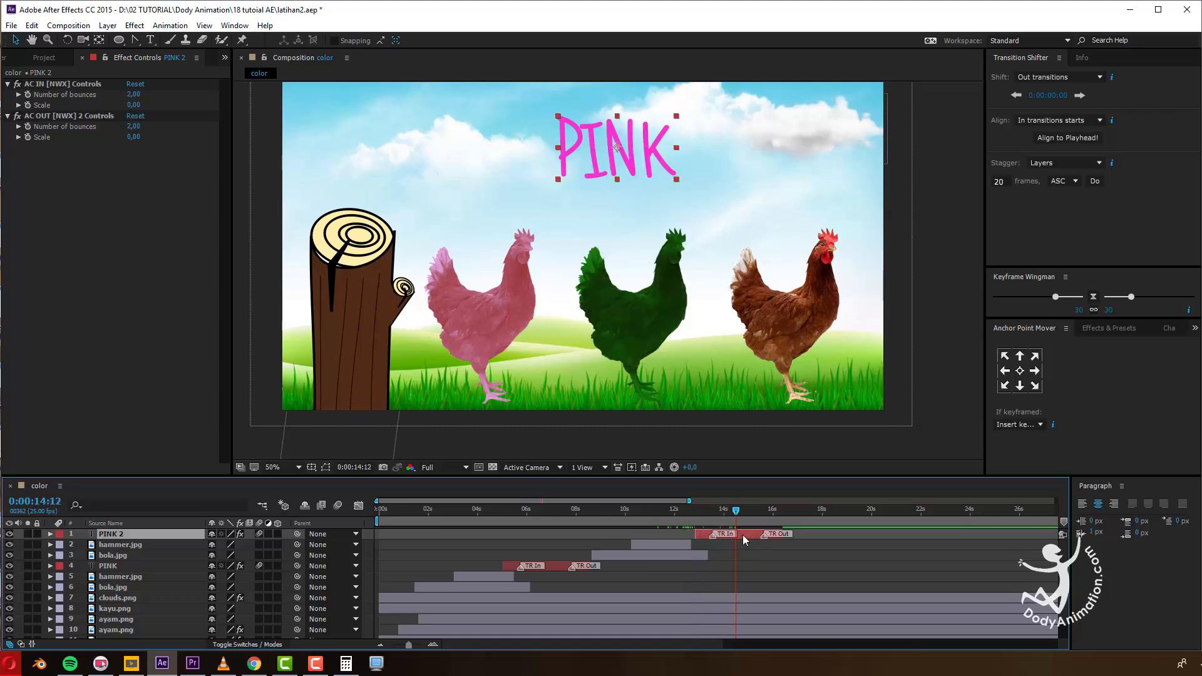
Change the duplicated text to GREEN and set its fill colour to dark green 2E6C18.
double_click(634, 164)
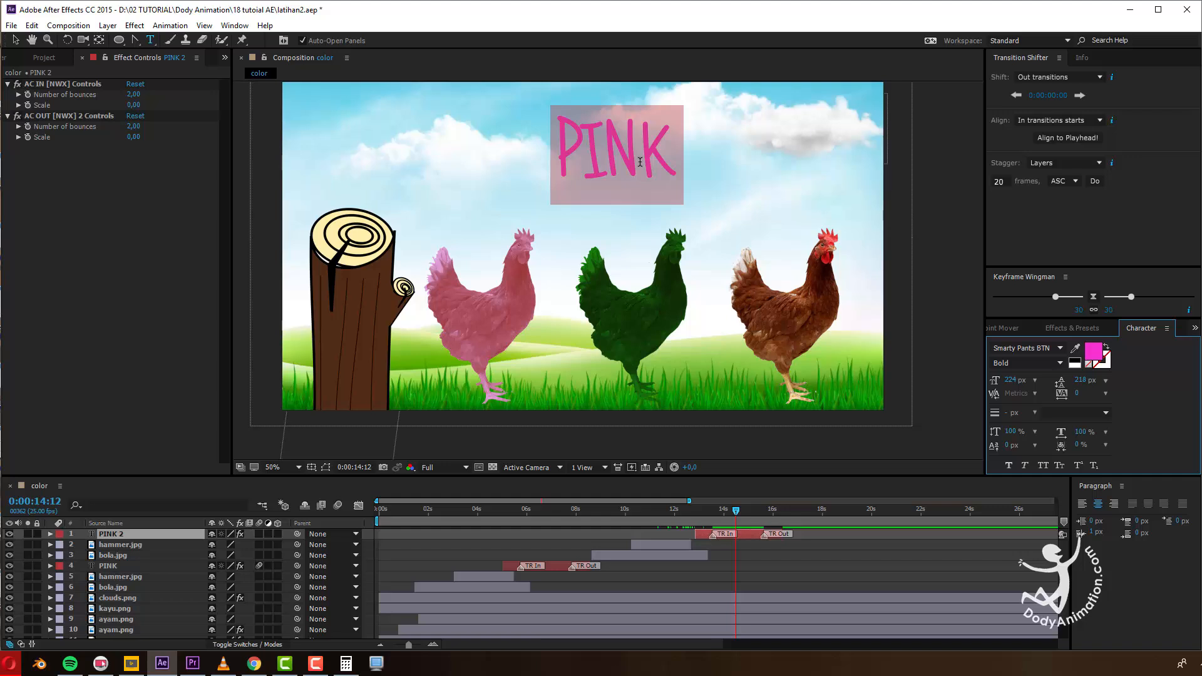
type("GREE")
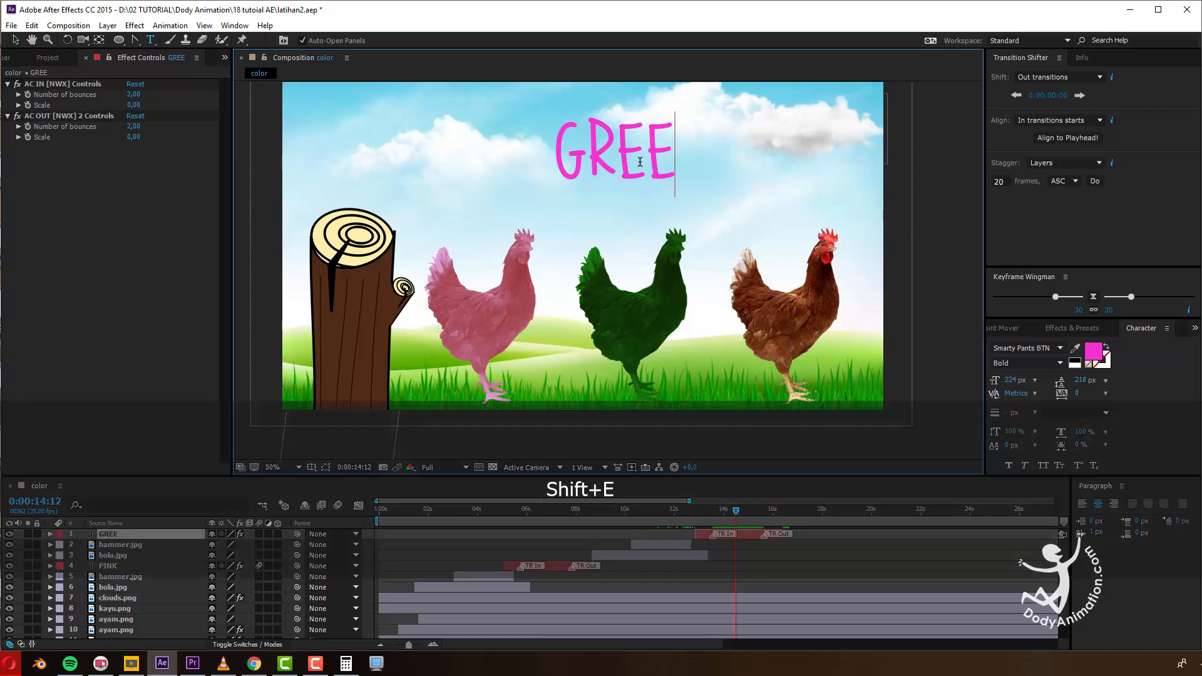
type("N")
left_click(16, 40)
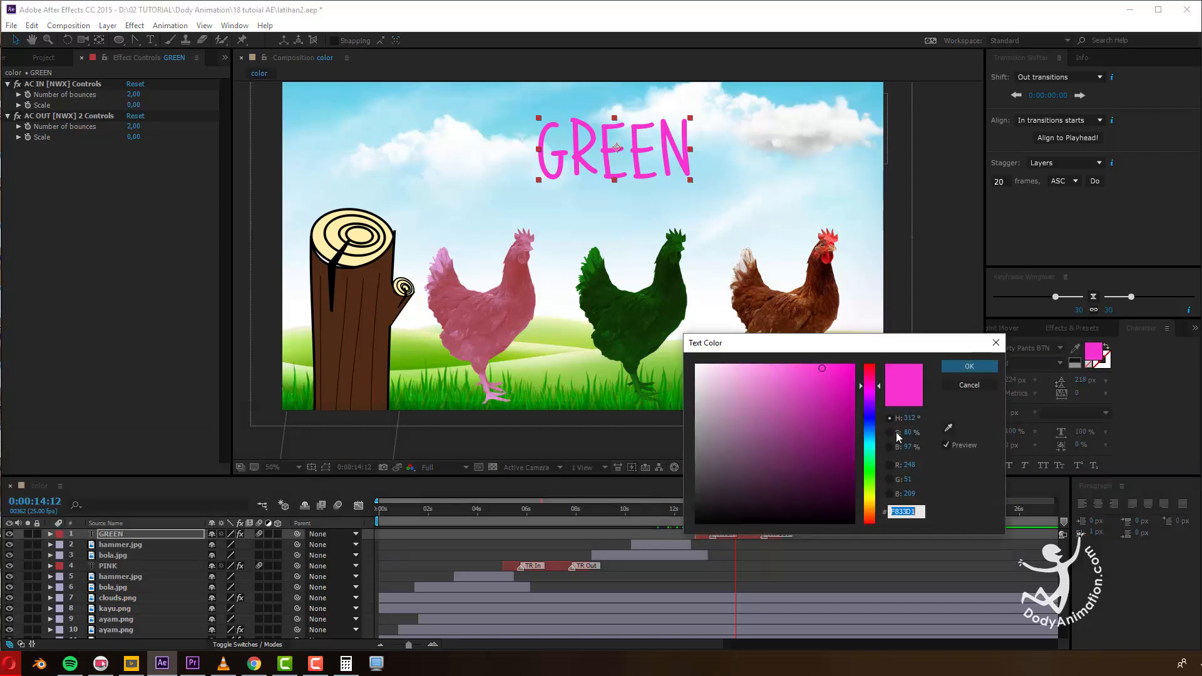
left_click(861, 477)
left_click(818, 456)
left_click(969, 366)
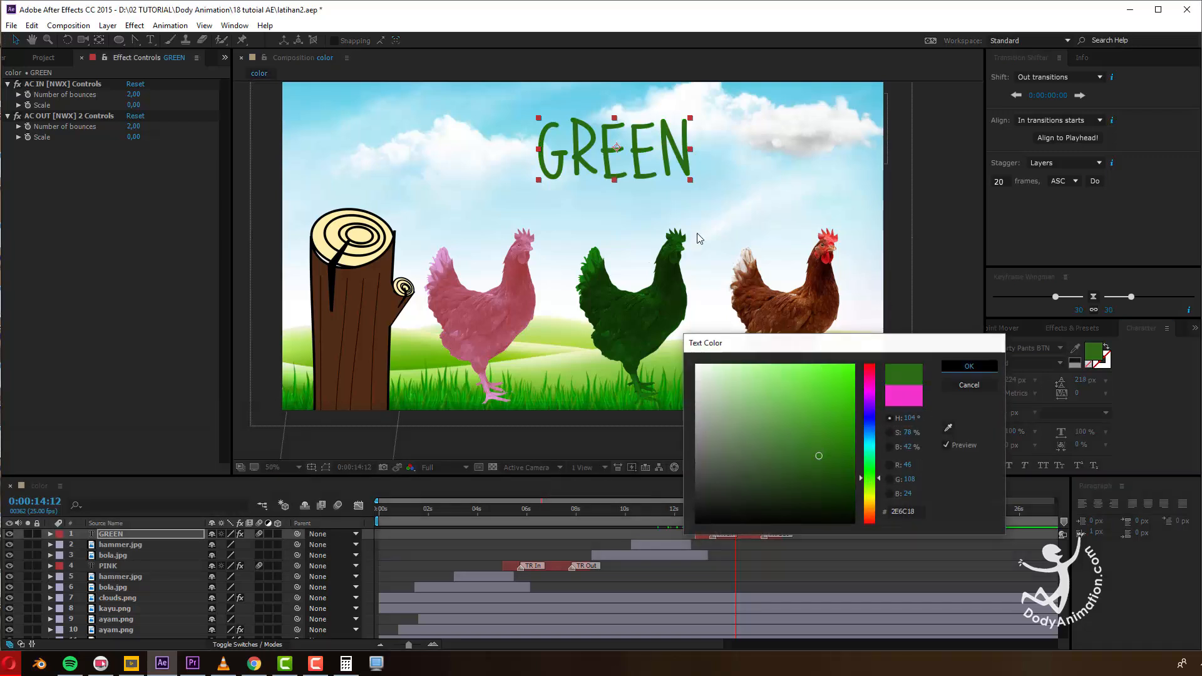
Preview the GREEN text's entrance and exit in the composition, and save the project.
key("comma")
key("comma")
key("period")
key("period")
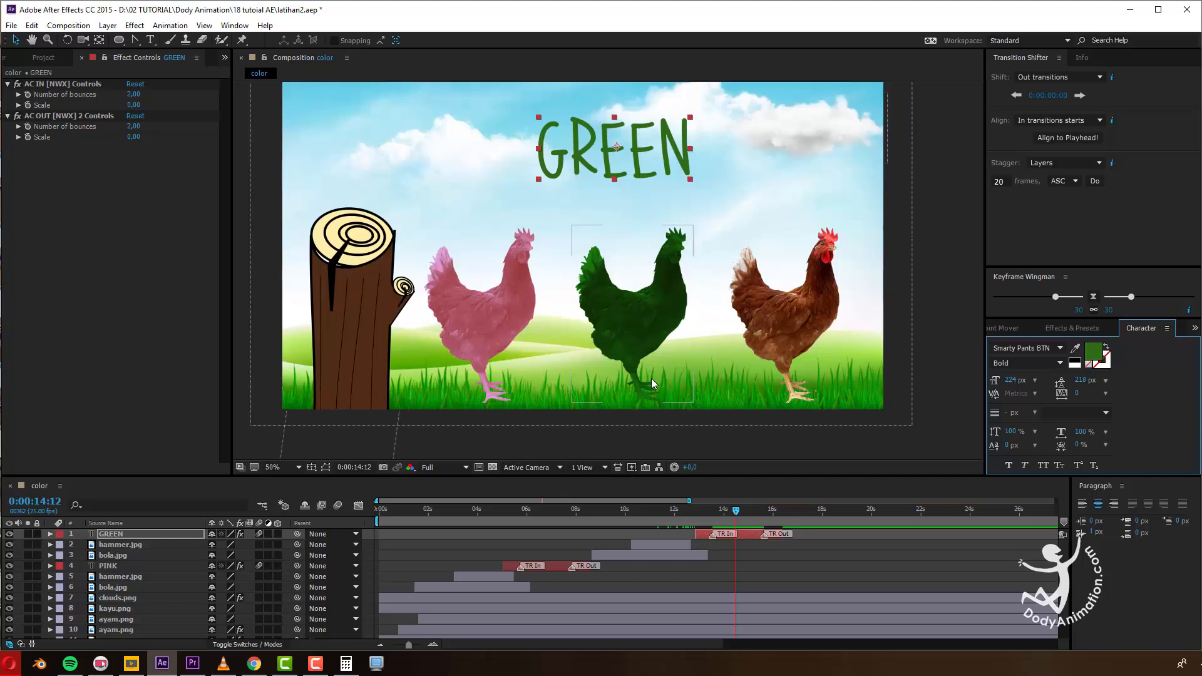
left_click_drag(689, 520, 817, 538)
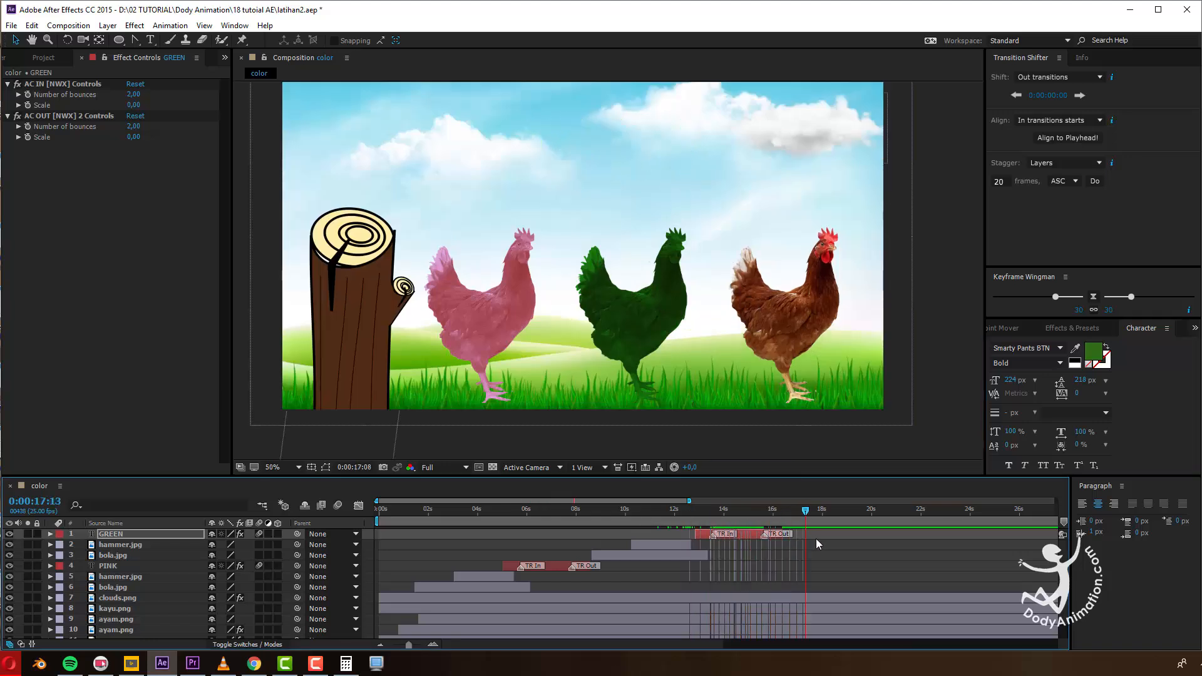
left_click(821, 580)
key("ctrl+s")
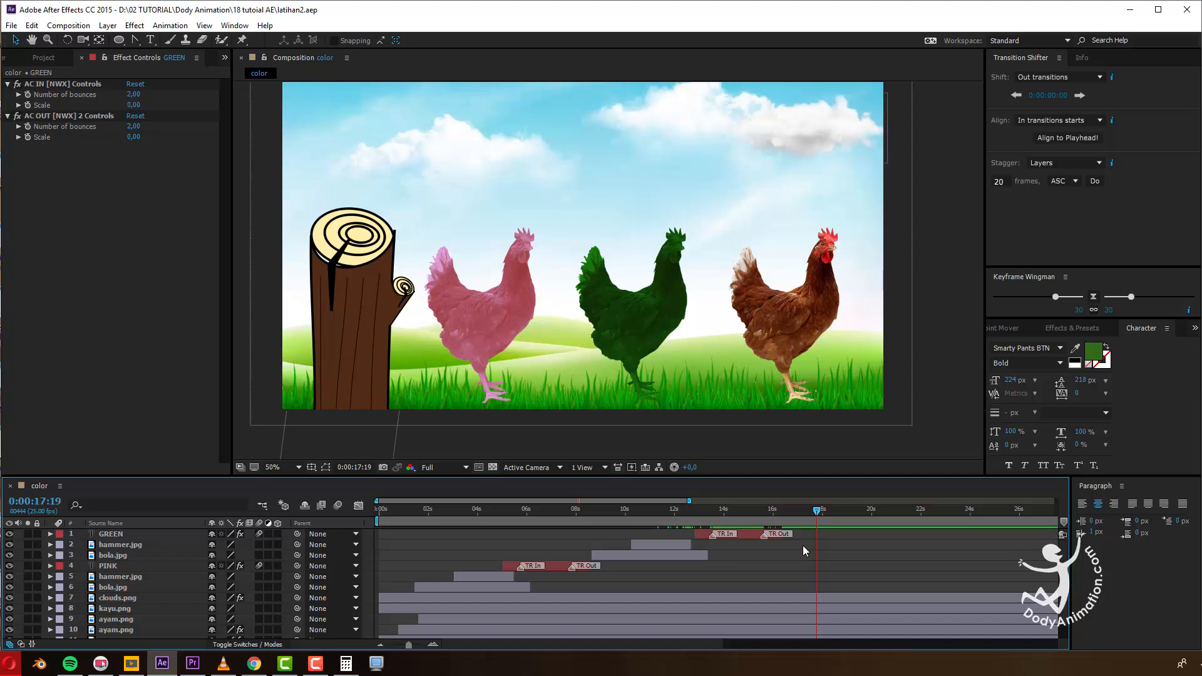
Preview the animation from the first ball's impact and extend the end of the work area just past the GREEN text layer.
left_click_drag(779, 512, 491, 529)
key("space")
left_click_drag(691, 501, 739, 501)
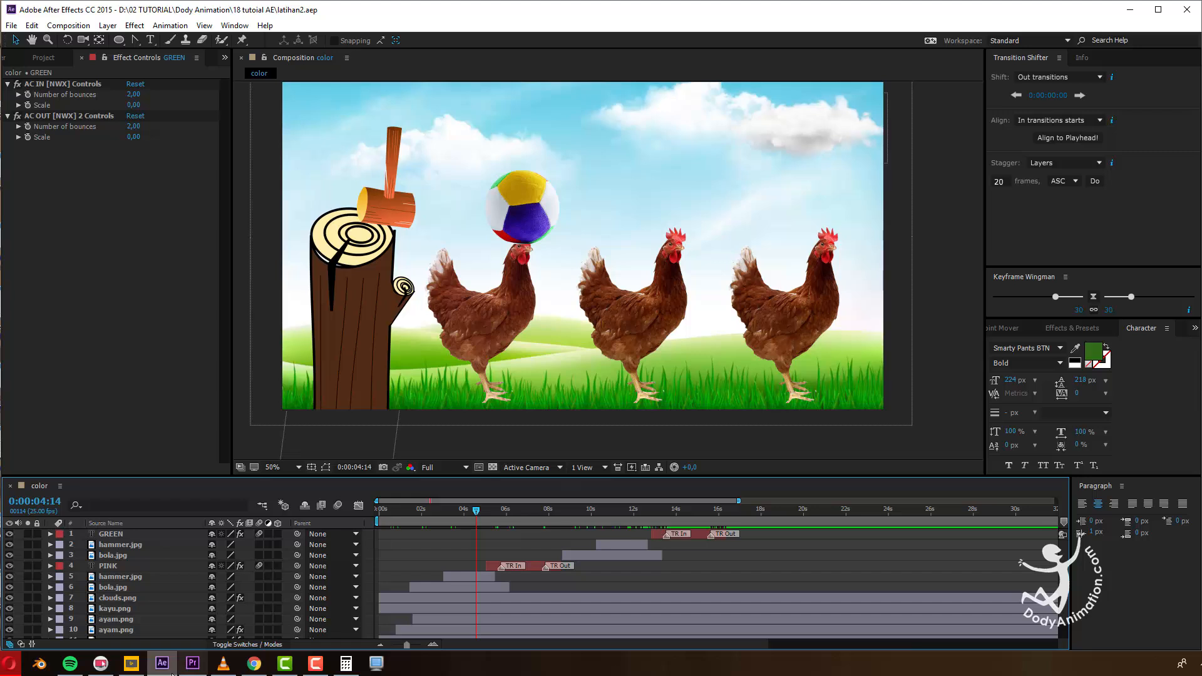
Switch to Chrome, search Google for "youtube audio library" and open the YouTube Audio Library page.
left_click(254, 663)
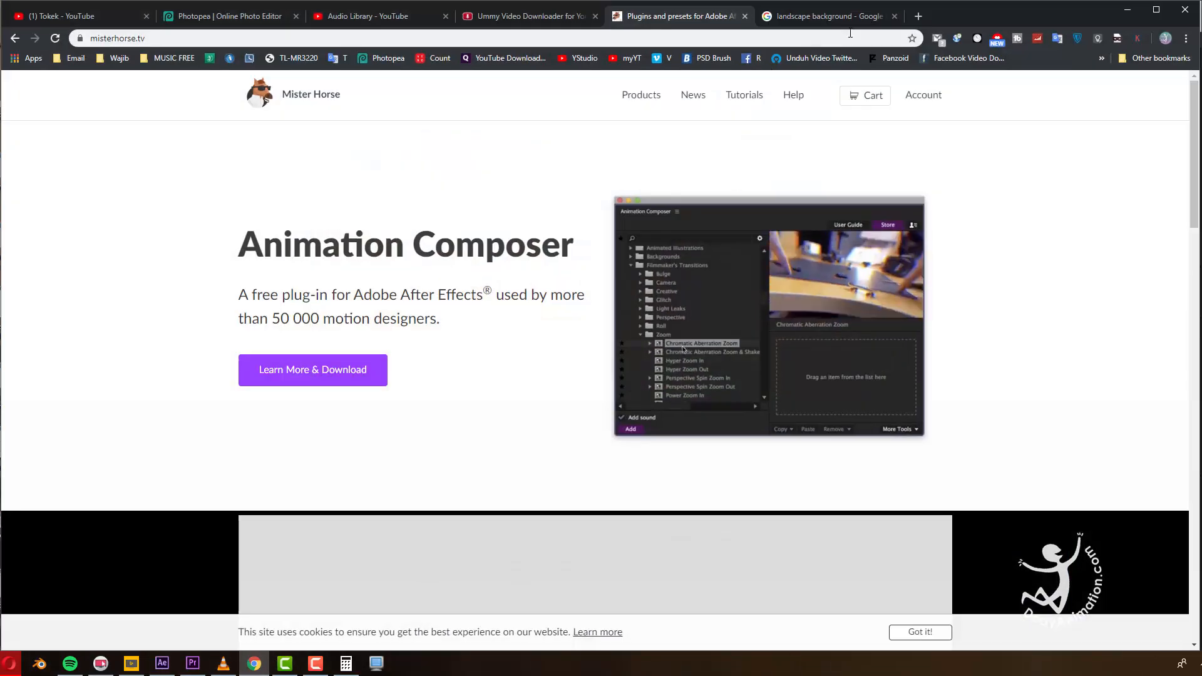
key("Return")
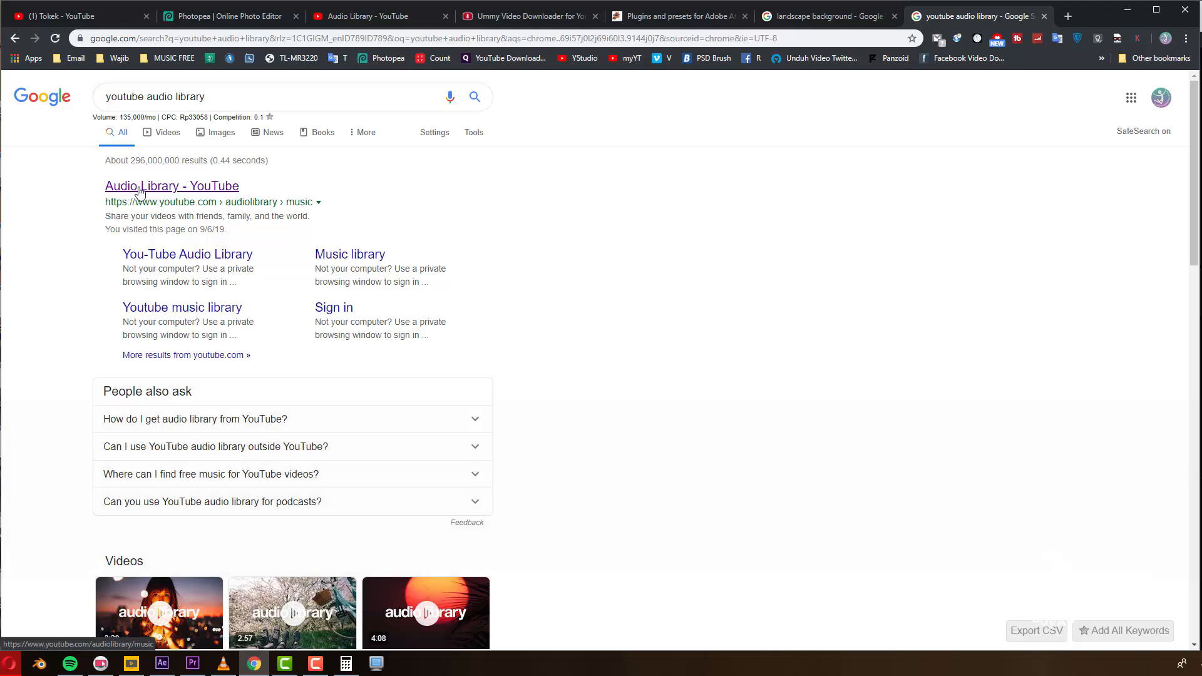
left_click(203, 191)
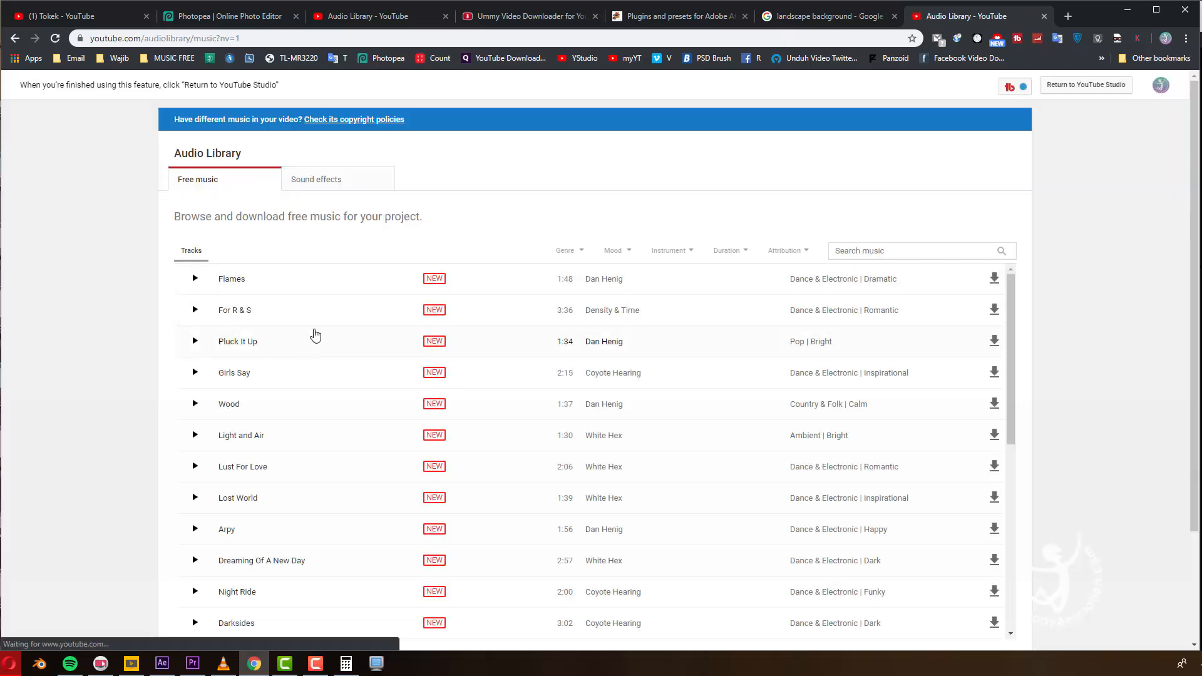
Browse the Audio Library's free music tracks and its sound effects section.
scroll(306, 326, "down", 4)
scroll(305, 335, "up", 4)
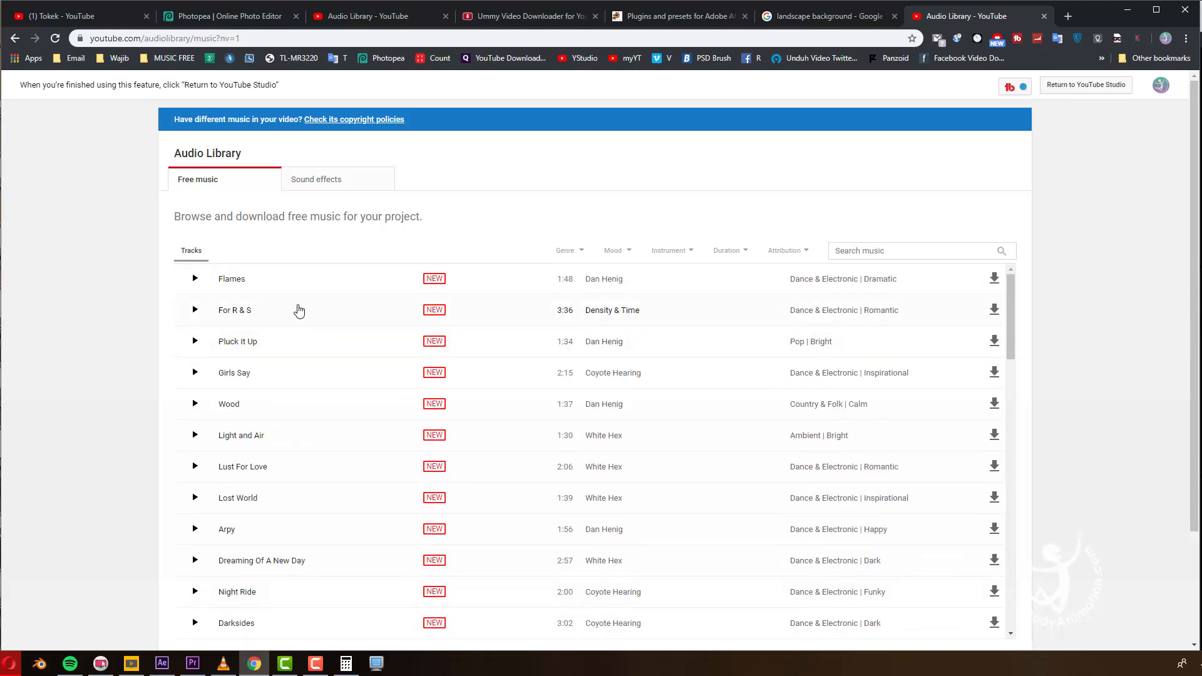
left_click(323, 183)
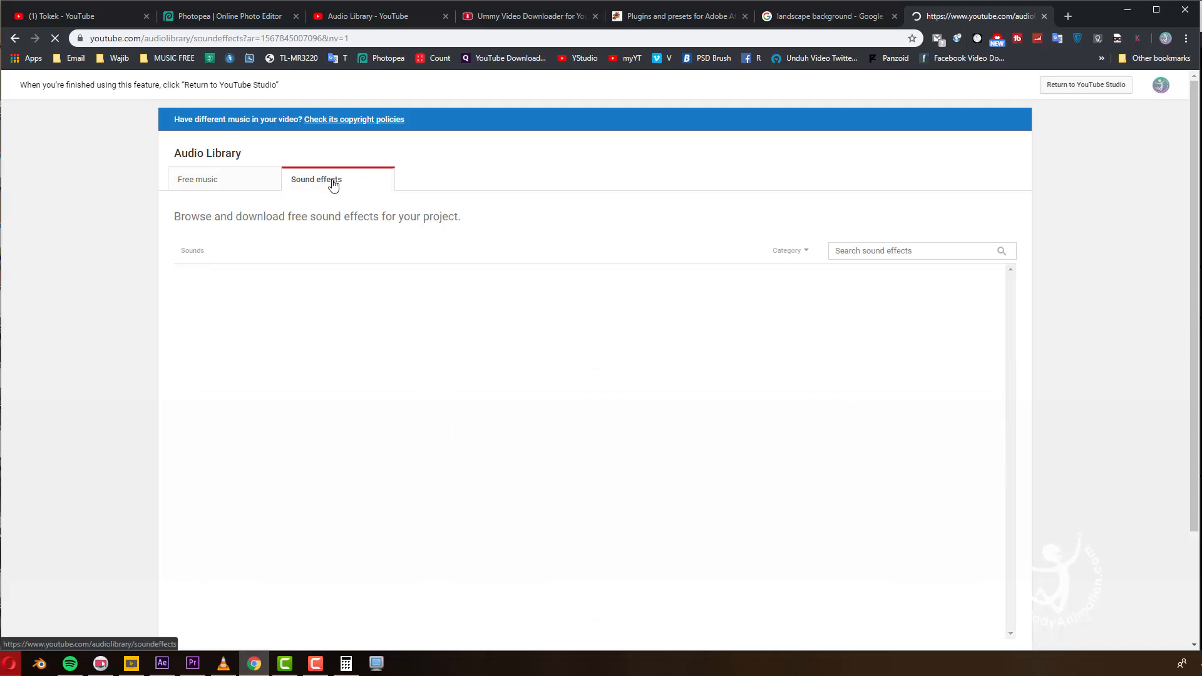
scroll(254, 391, "down", 5)
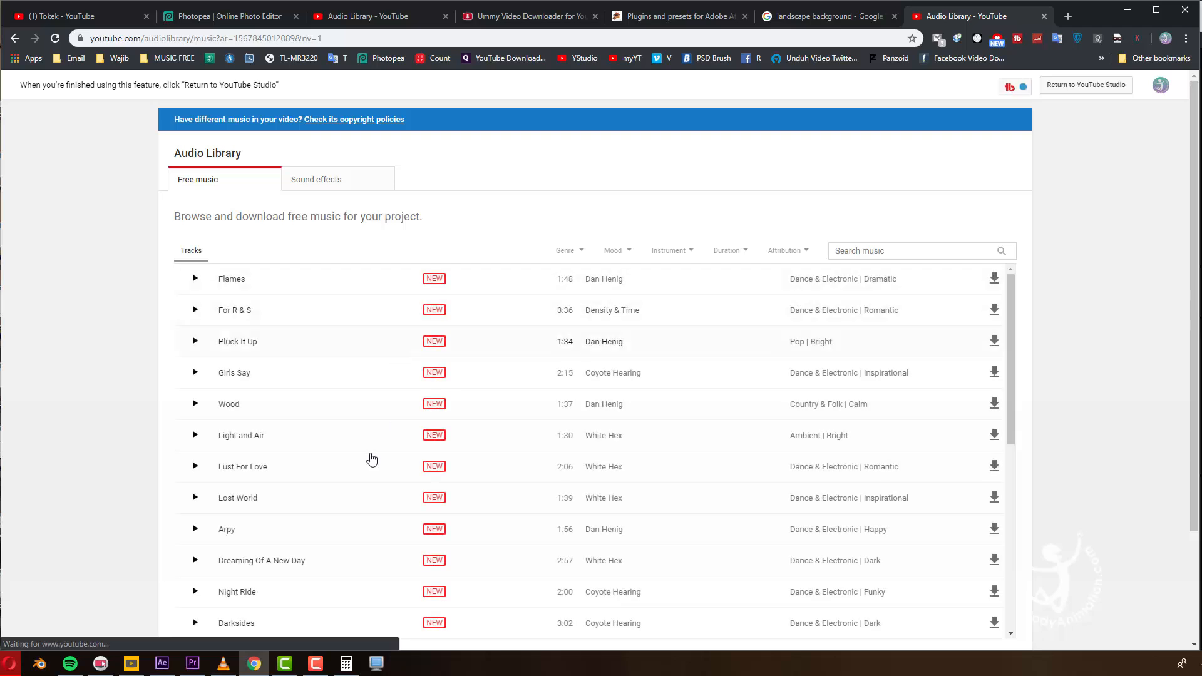
Switch to After Effects, import Ponies_and_Balloons.mp3 and add it to the color composition as the top layer.
left_click(1127, 9)
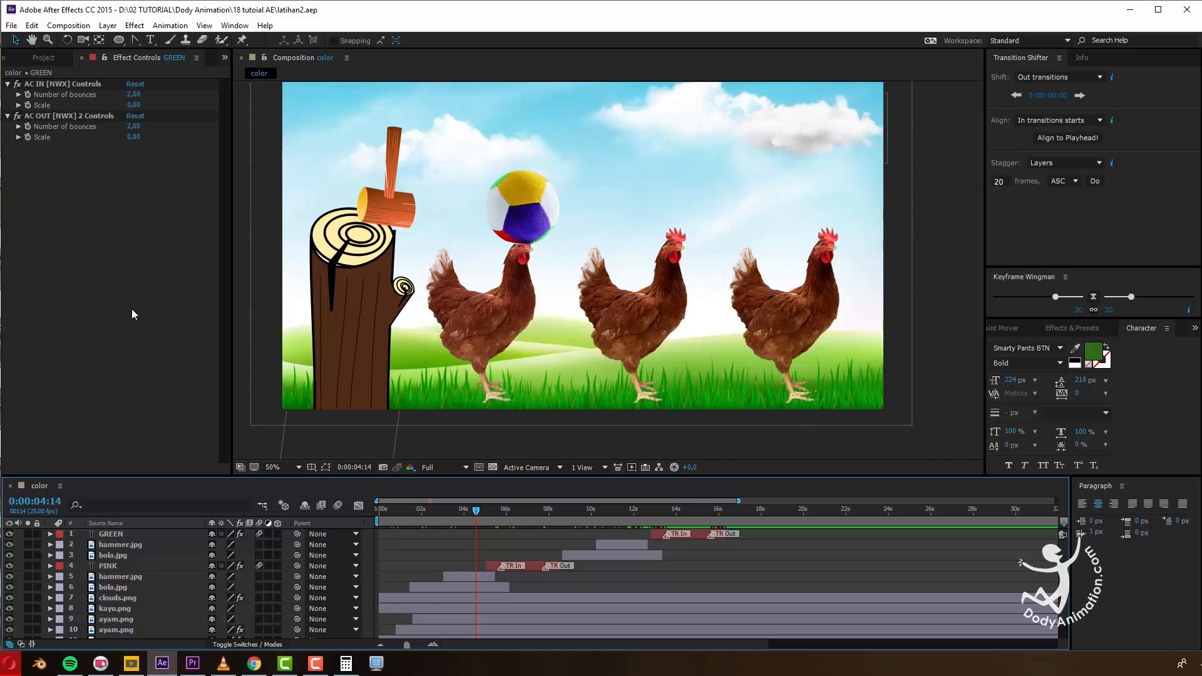
left_click(43, 57)
double_click(67, 375)
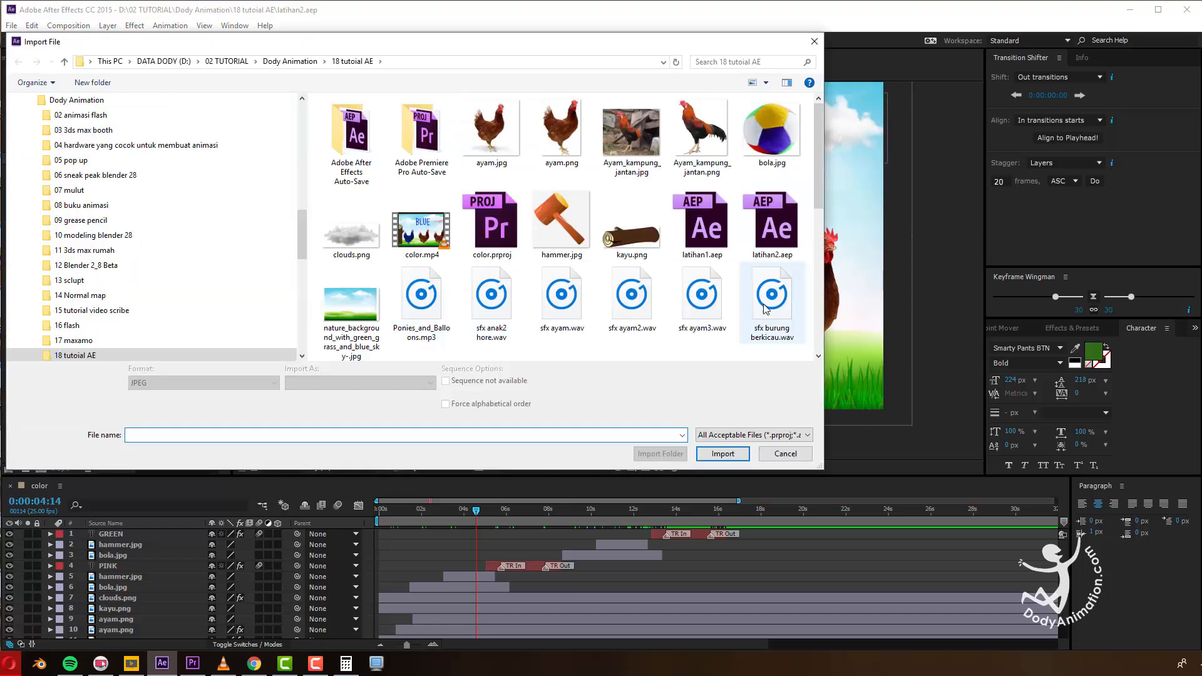
left_click(394, 312)
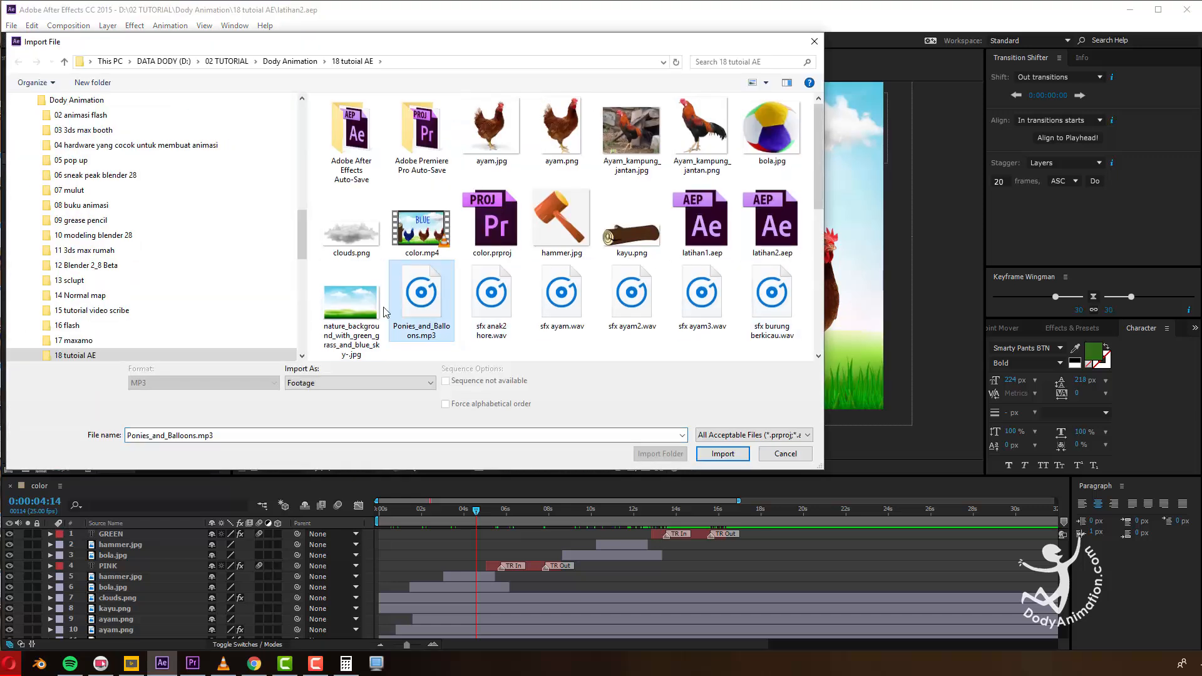
left_click(714, 456)
left_click_drag(45, 253, 510, 287)
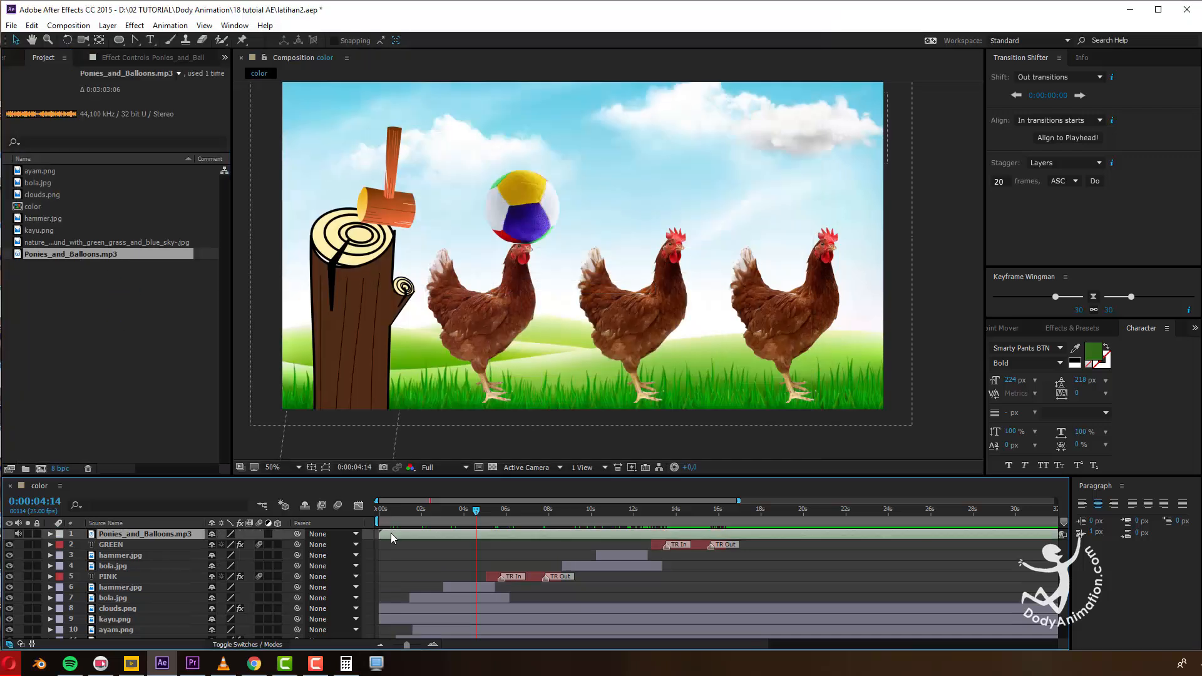
Preview the composition with its music from the start, and go to 0:00:04:02, where the hammer strikes the first ball.
left_click_drag(410, 522, 351, 518)
key("space")
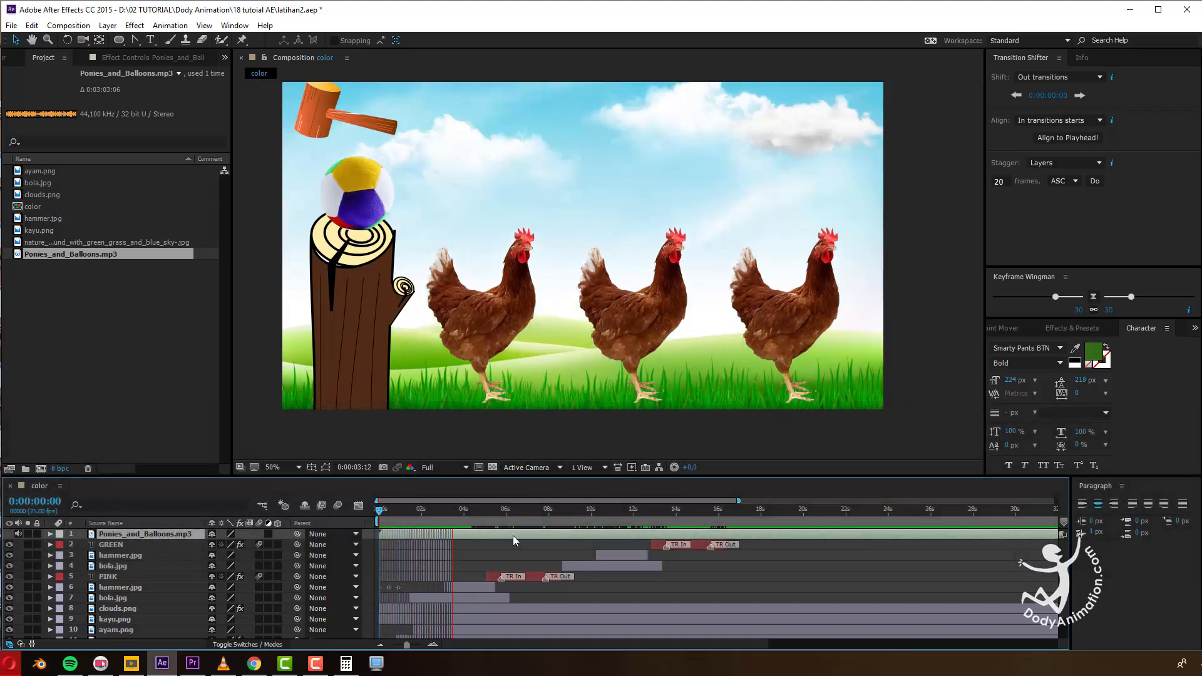
key("space")
left_click_drag(431, 514, 464, 521)
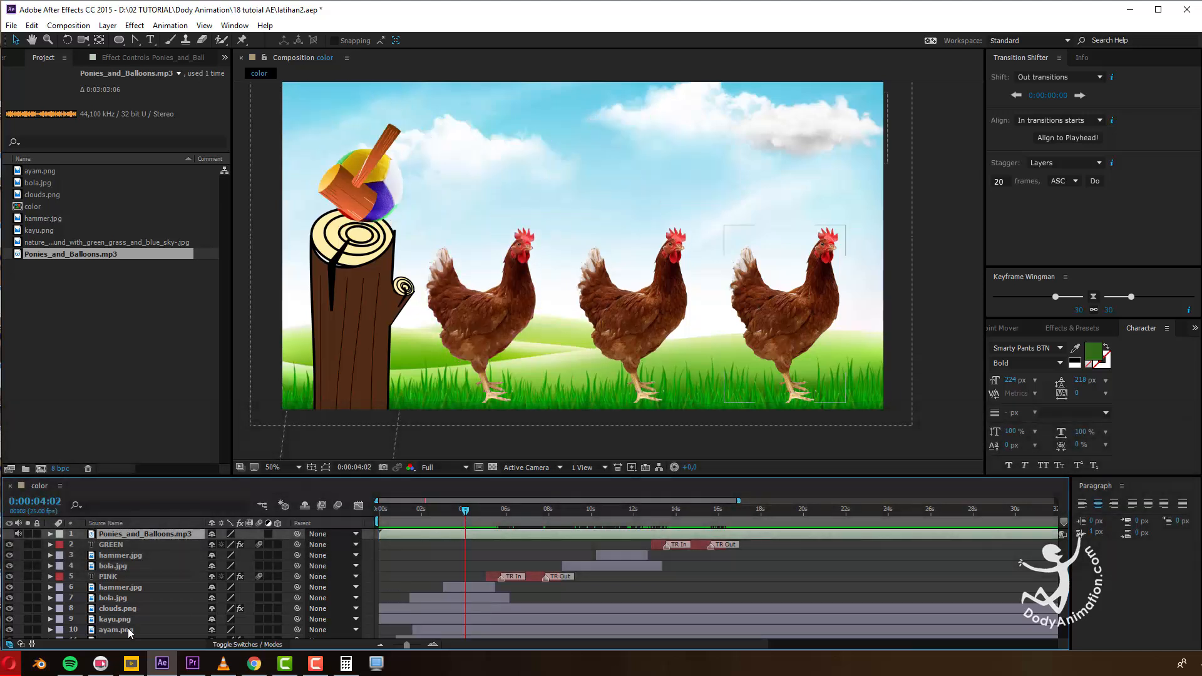
Switch to Chrome, view the Audio Library's sound effects list, and return to After Effects.
left_click(255, 664)
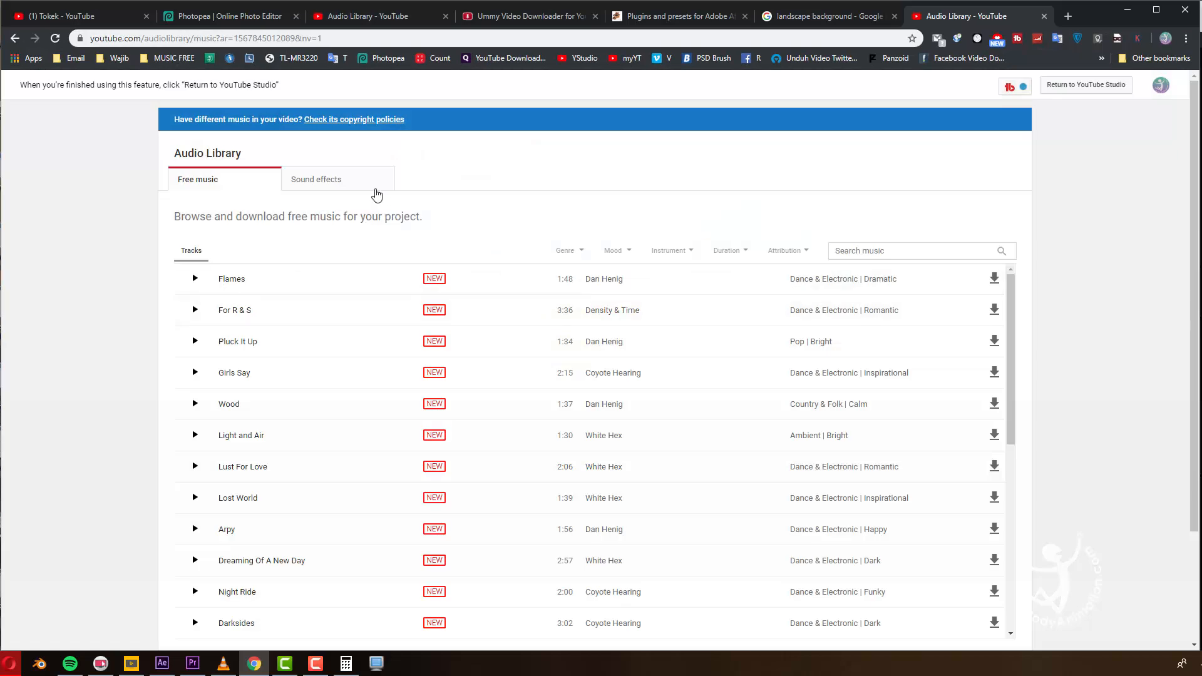
left_click(318, 193)
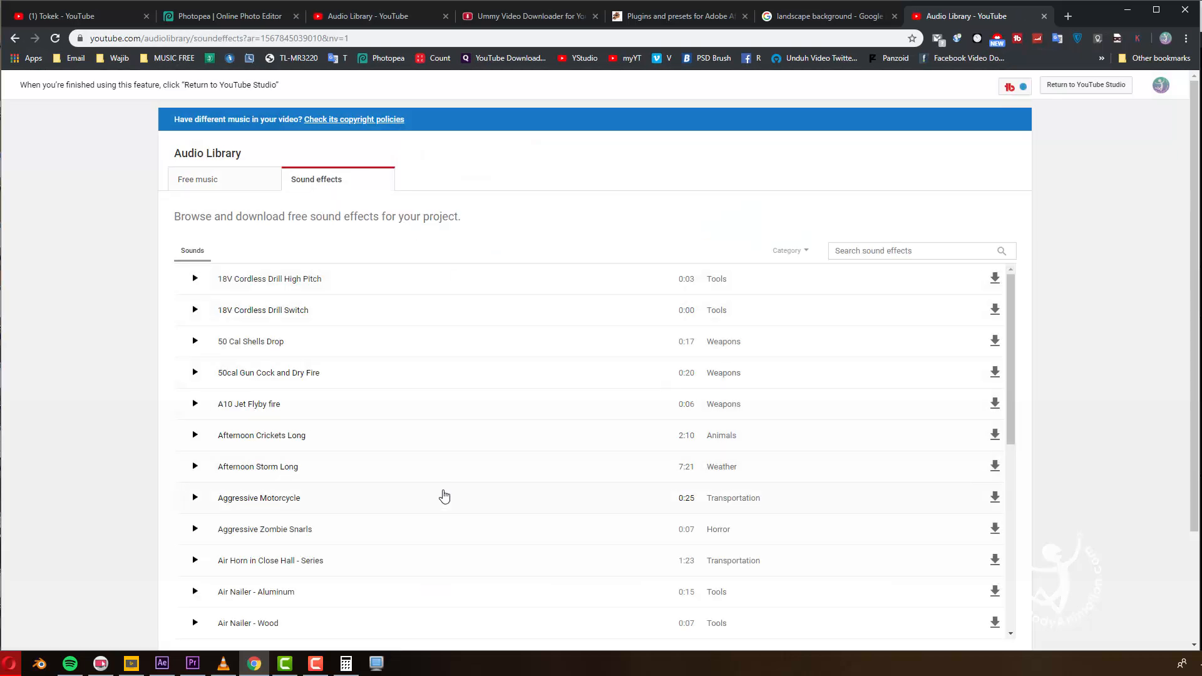
left_click(1130, 18)
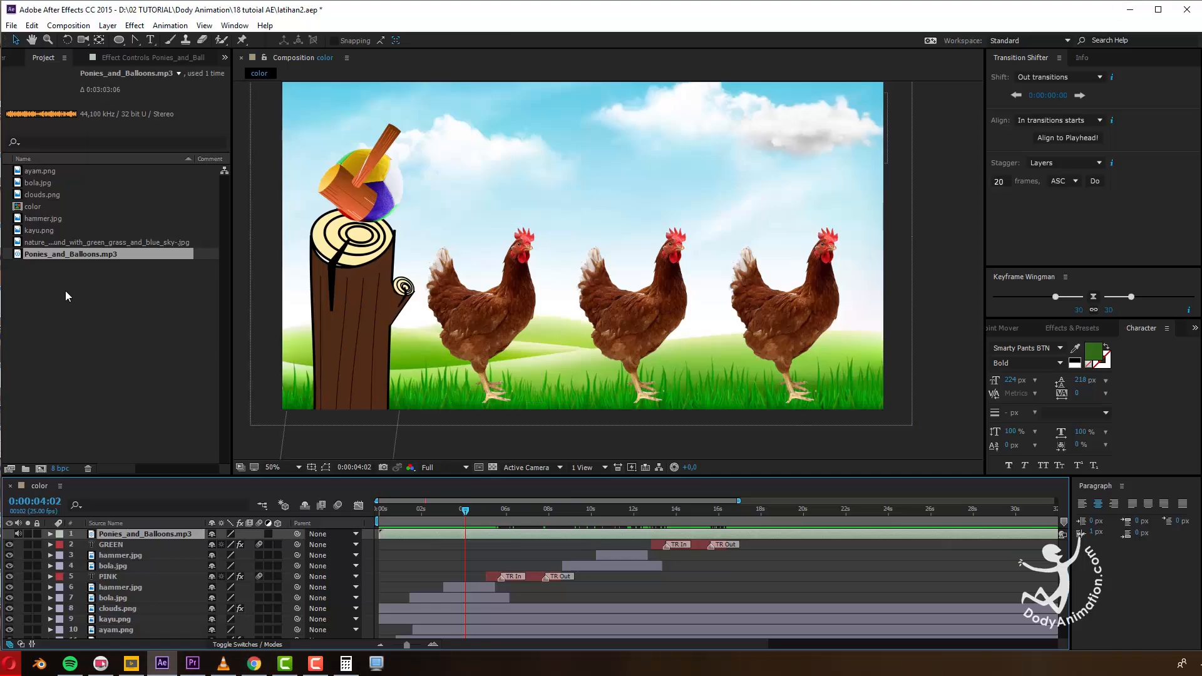
Import sfx pop.wav and place it as a layer above the music at the hammer strike.
key("ctrl+i")
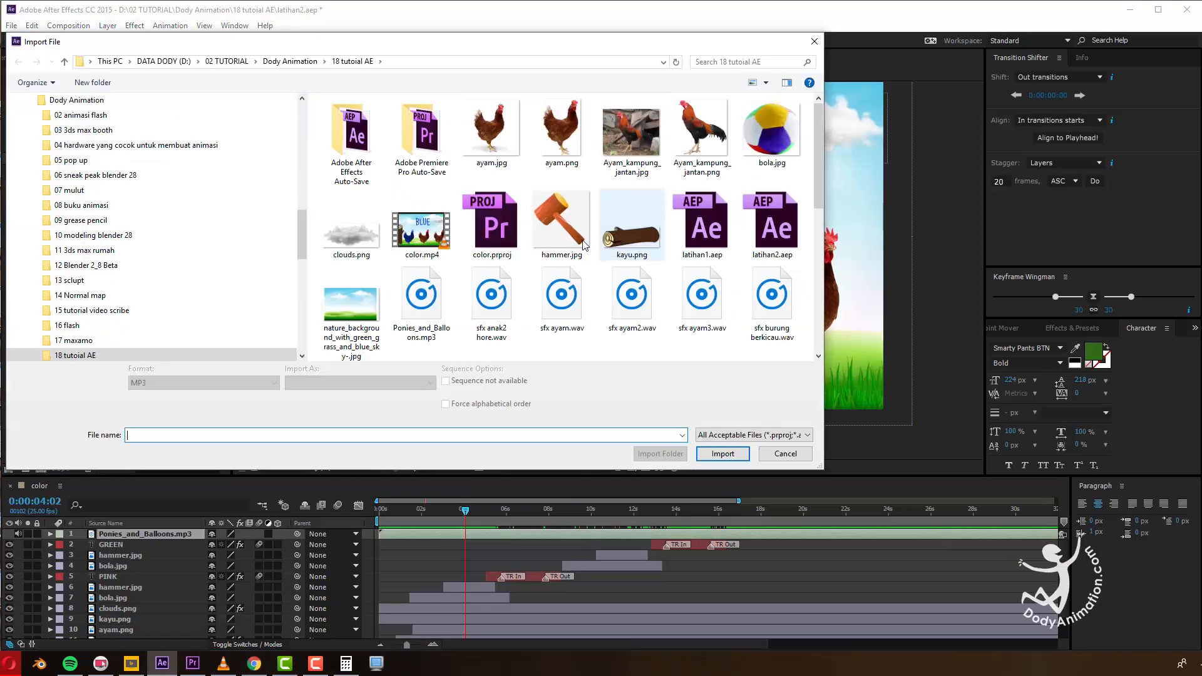
left_click(508, 299)
key("p")
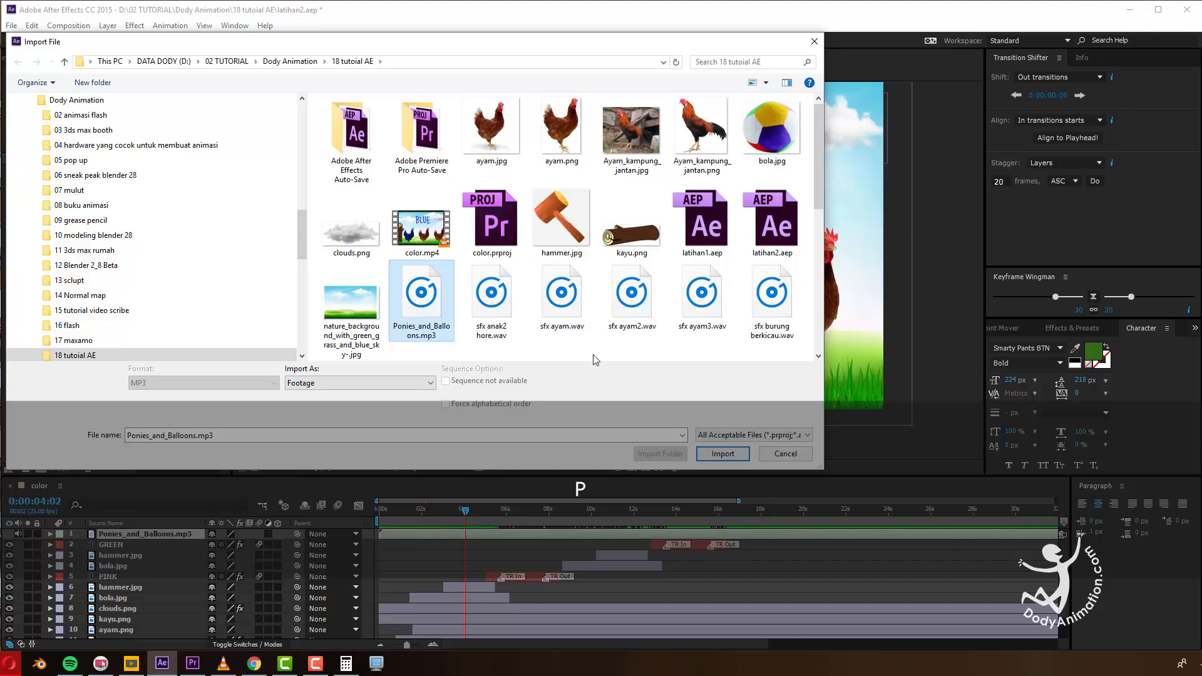
scroll(595, 313, "down", 2)
scroll(648, 328, "down", 2)
double_click(648, 328)
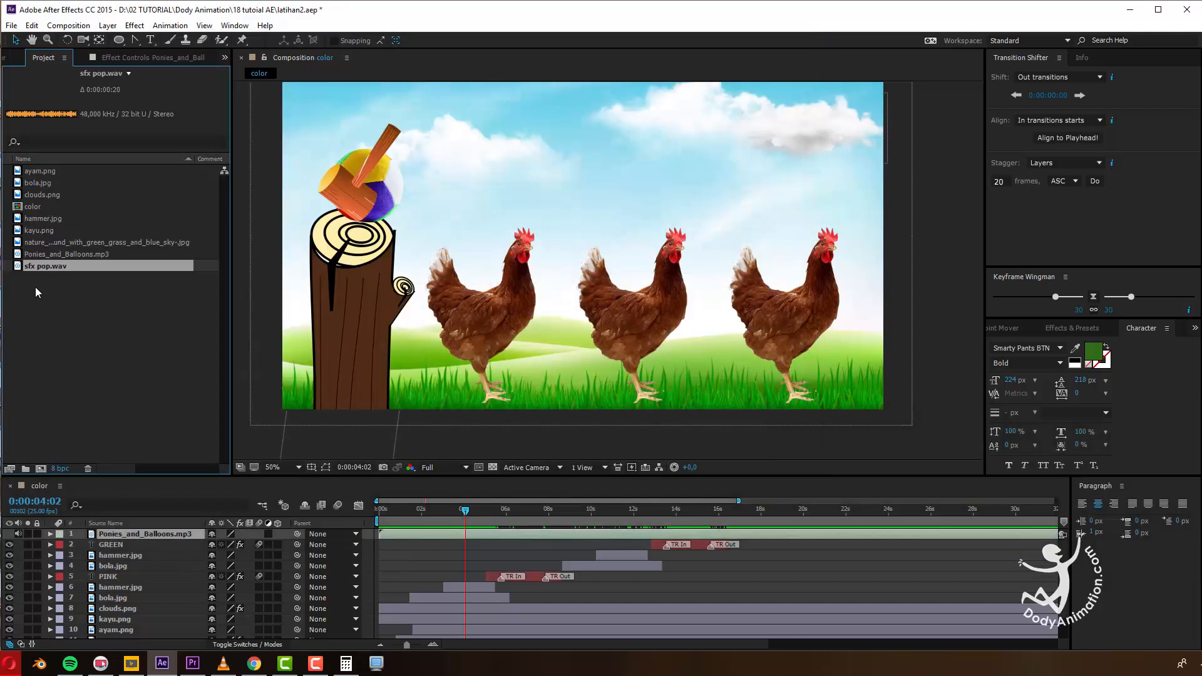
left_click_drag(33, 264, 460, 532)
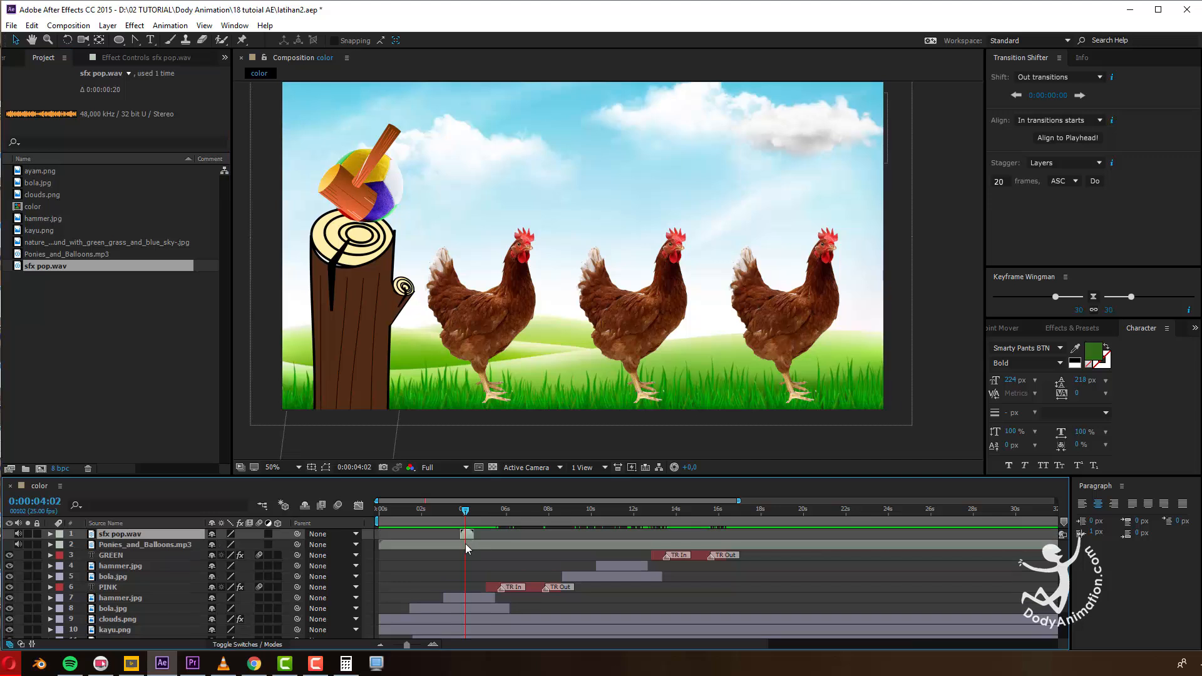
Show the waveform of sfx pop.wav, shift the layer slightly earlier to match its peak with the hammer strike, and preview it.
key("l")
key("l")
left_click_drag(464, 516, 465, 534)
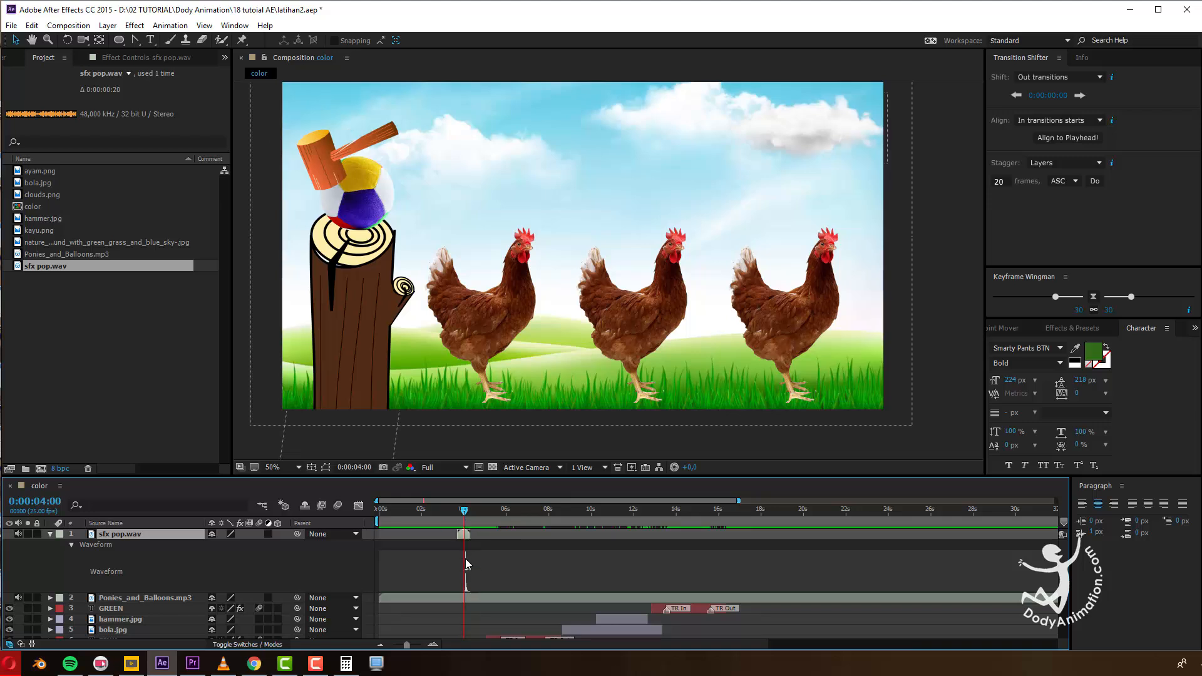
left_click_drag(462, 510, 461, 510)
key("space")
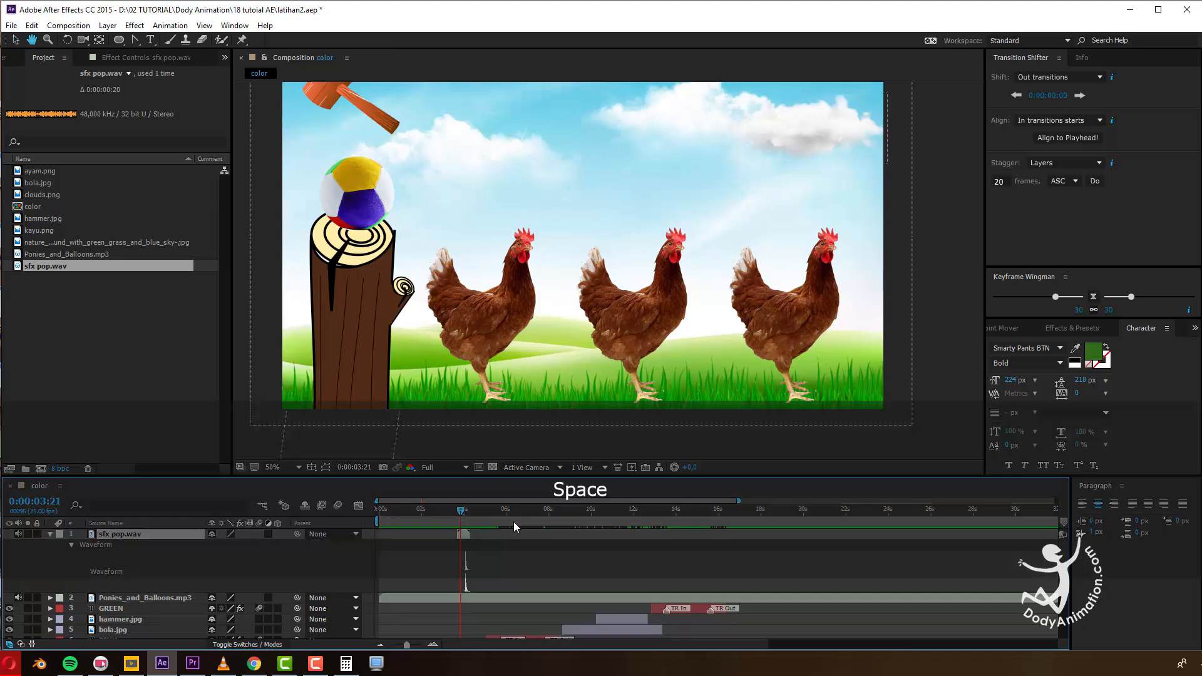
left_click(443, 510)
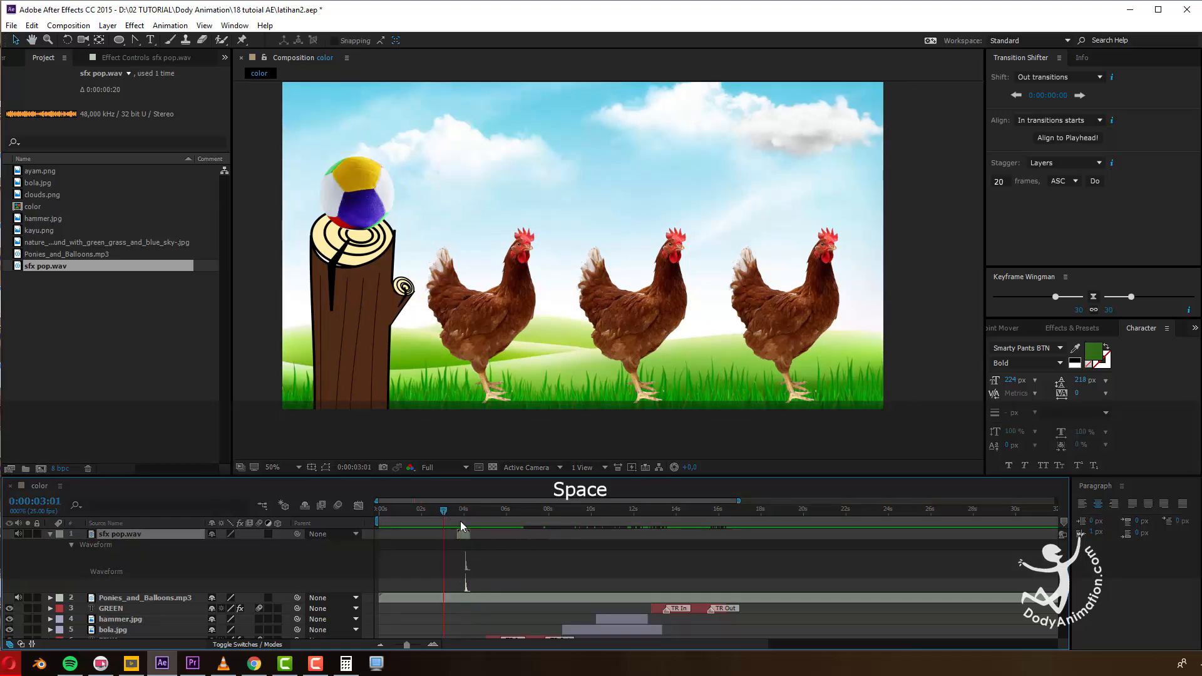
Import sfx ayam.wav and place it as the top layer around 0:00:04:14, where the ball lands on the first chicken.
left_click_drag(456, 508, 476, 514)
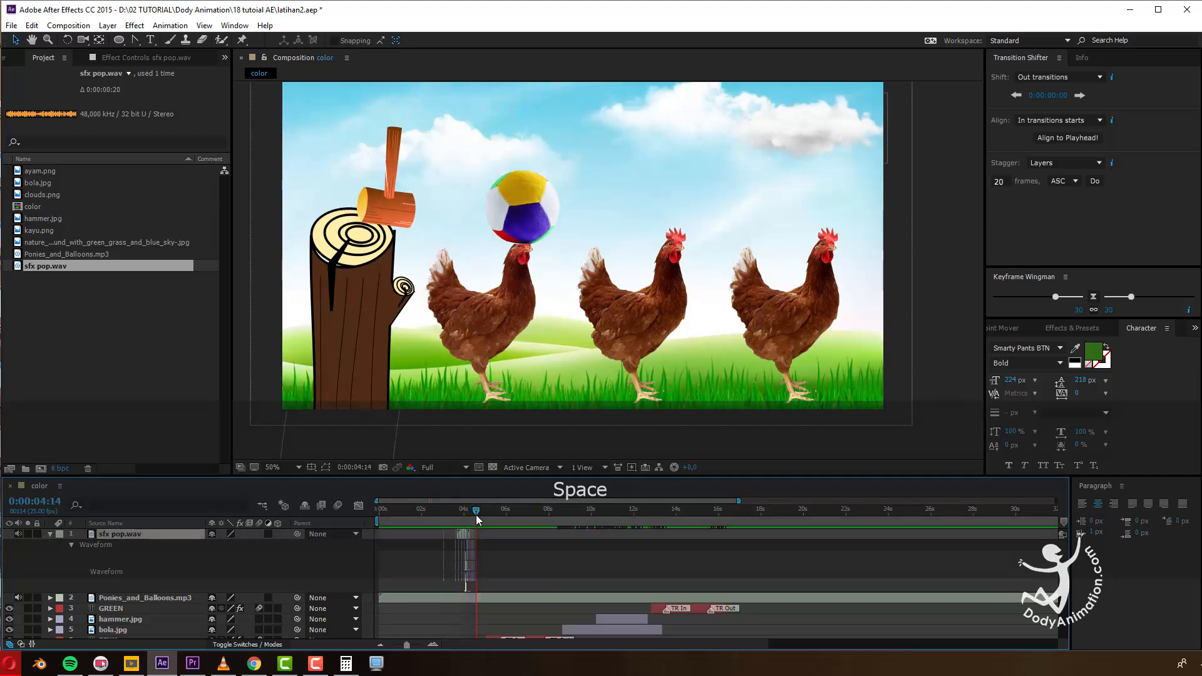
double_click(81, 304)
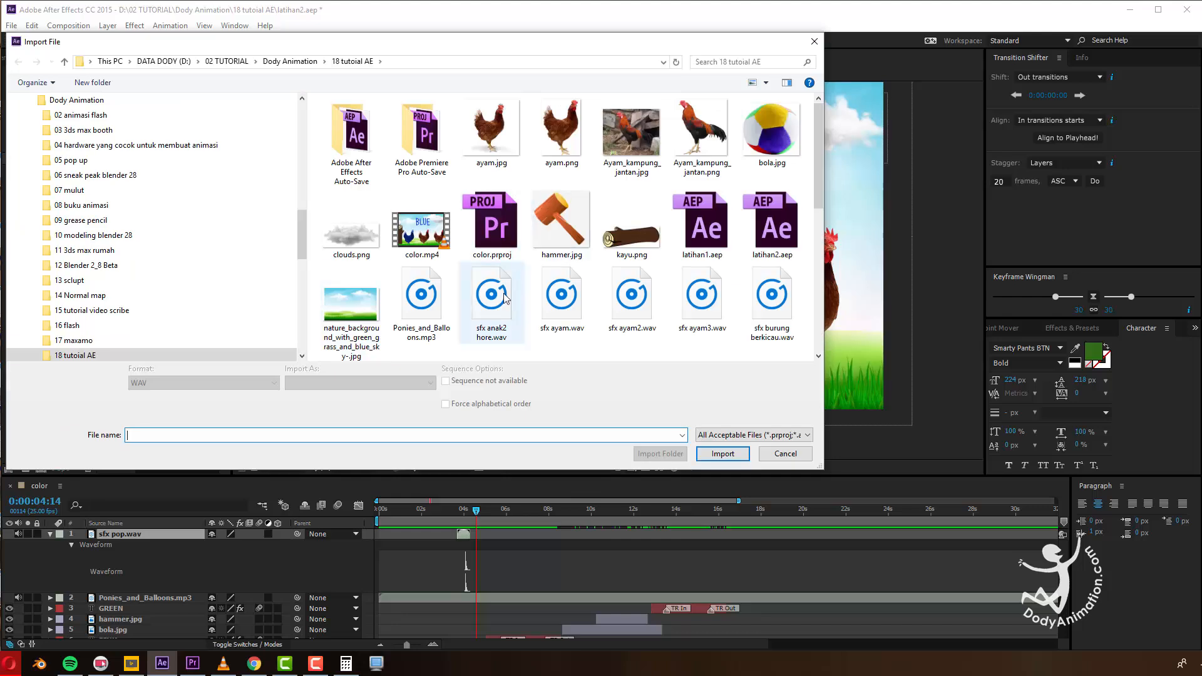
left_click(561, 297)
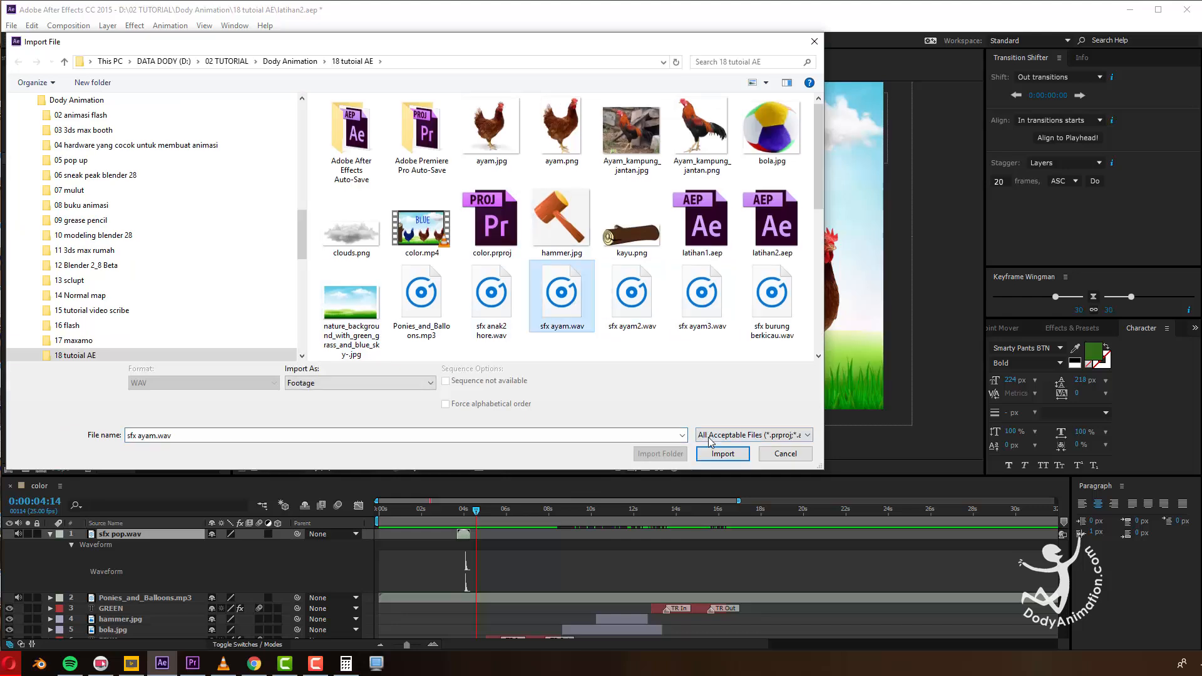
left_click(721, 451)
left_click_drag(26, 269, 485, 534)
Show the waveform of sfx ayam.wav, align its sound with the ball's landing on the first chicken, and preview the result.
key("l")
key("l")
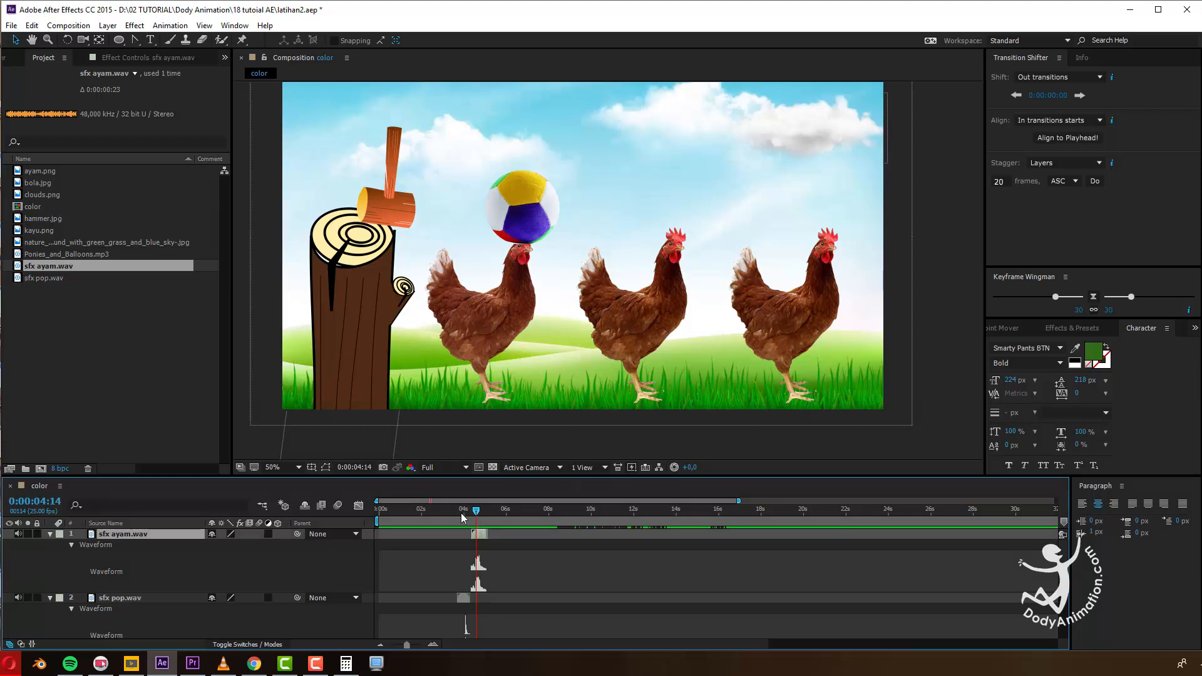
key("space")
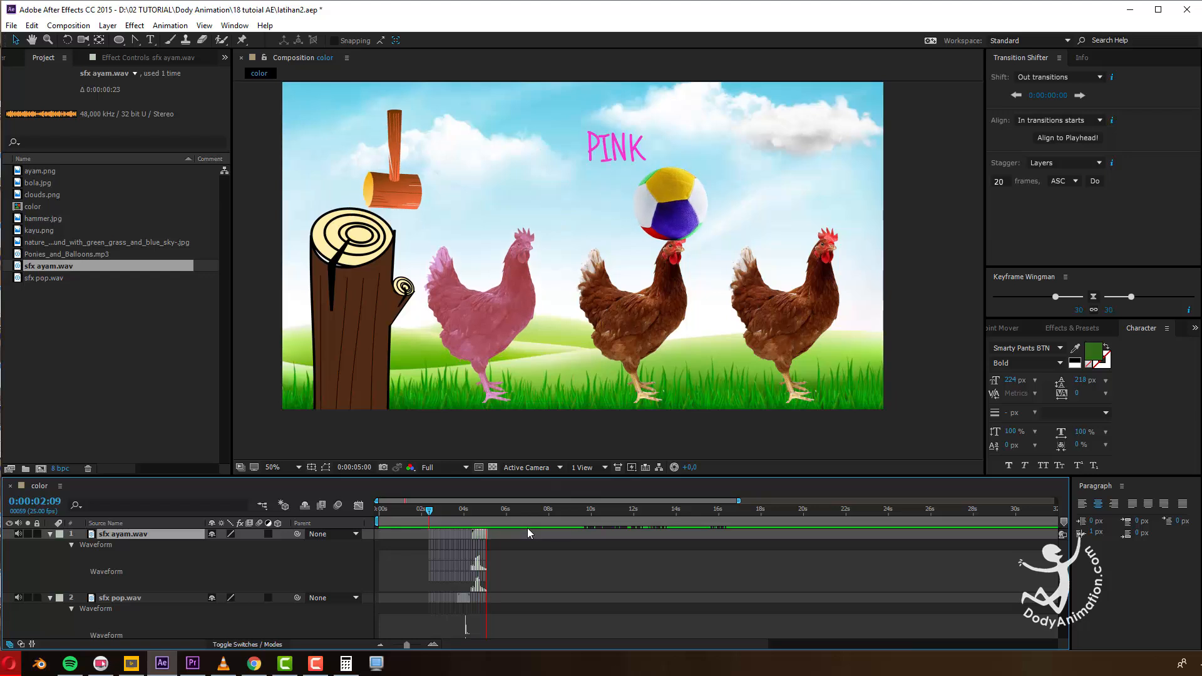
key("space")
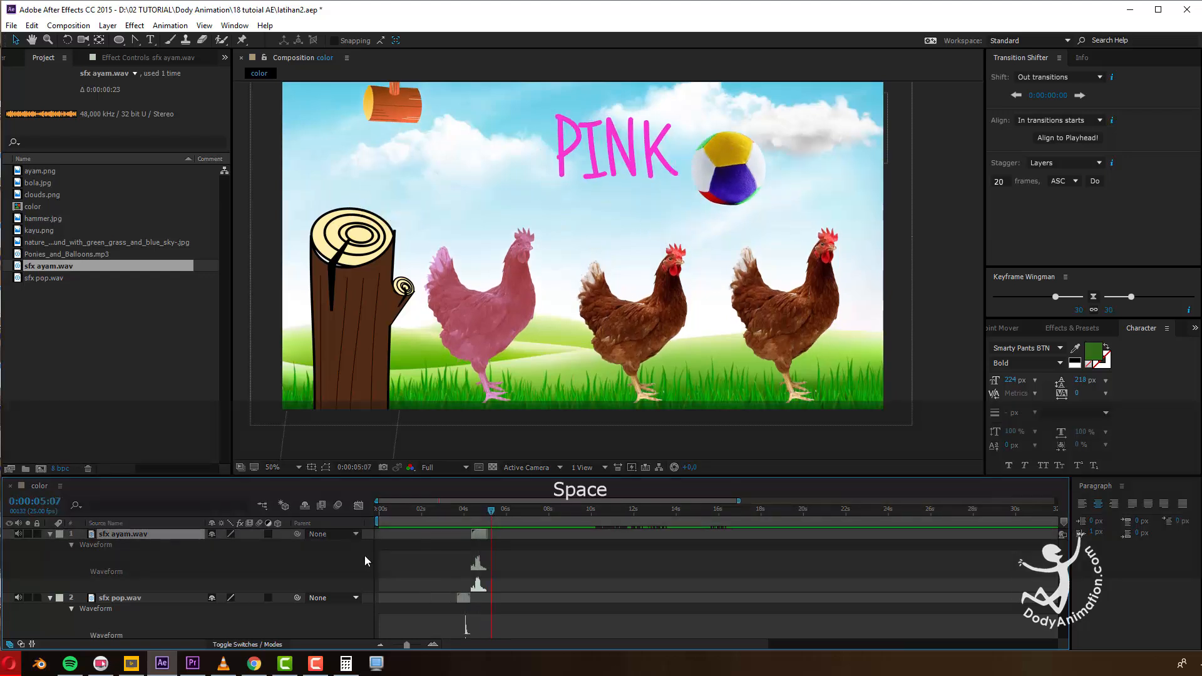
Switch to Chrome, search YouTube for "chicken sfx", and briefly play the video "Chicken Sound Effect in Best Quality".
left_click(255, 665)
left_click(699, 42)
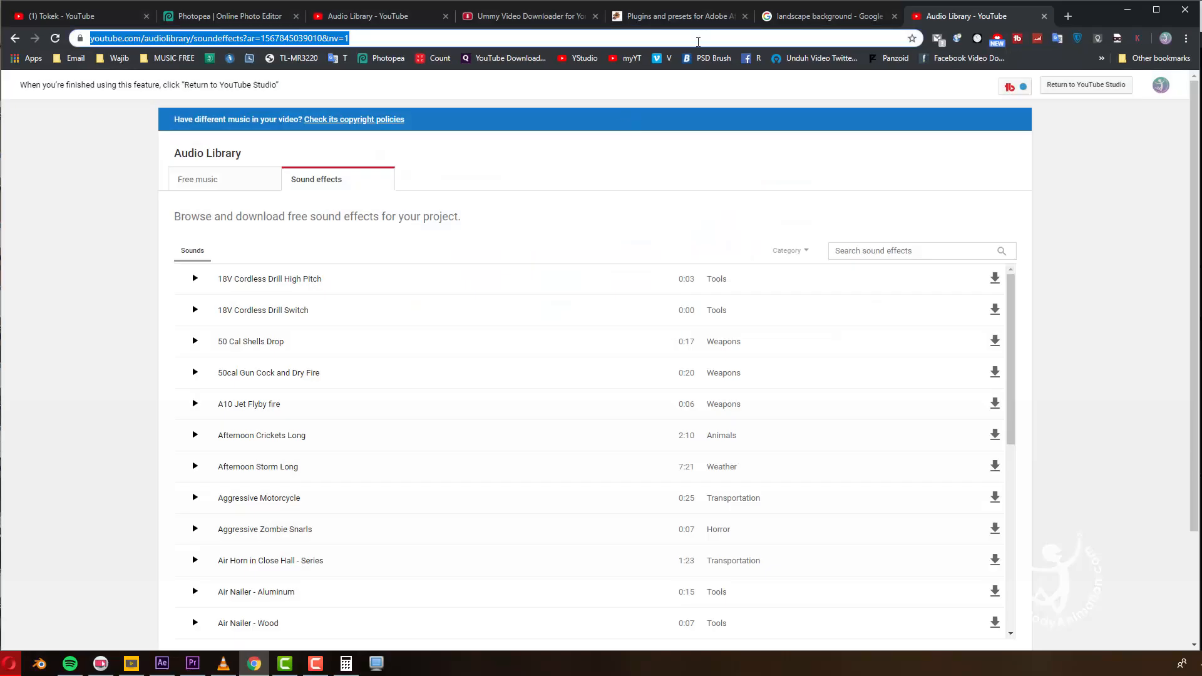
type("chicken sfx")
key("Return")
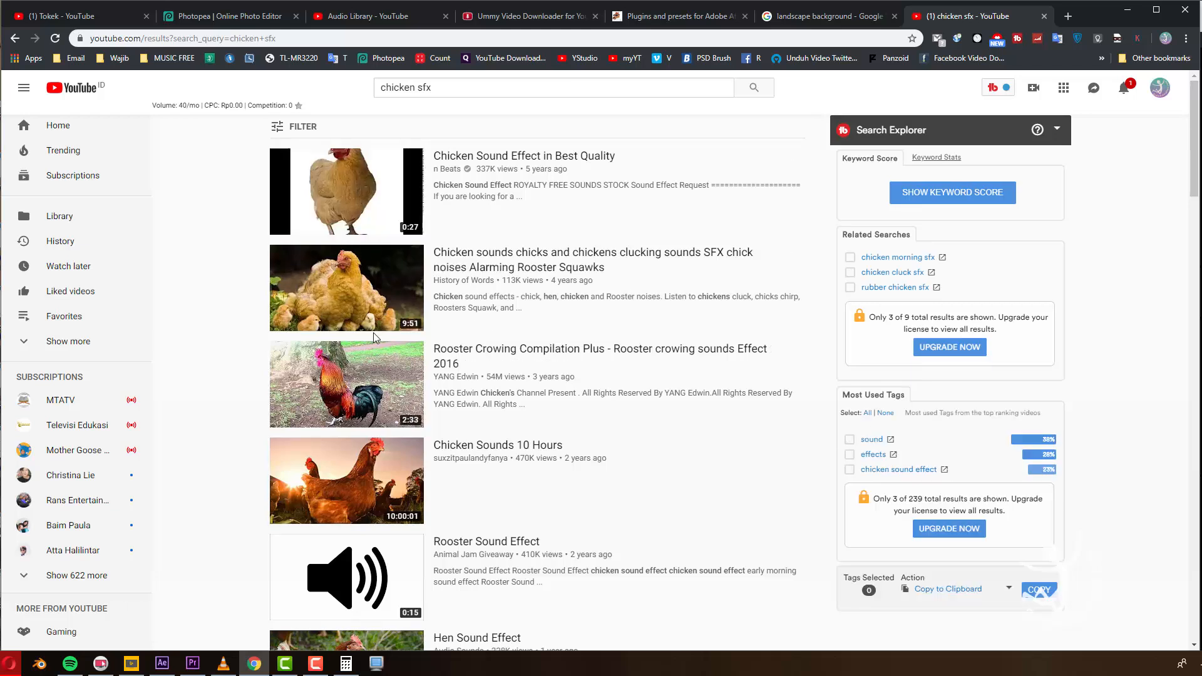
left_click(407, 191)
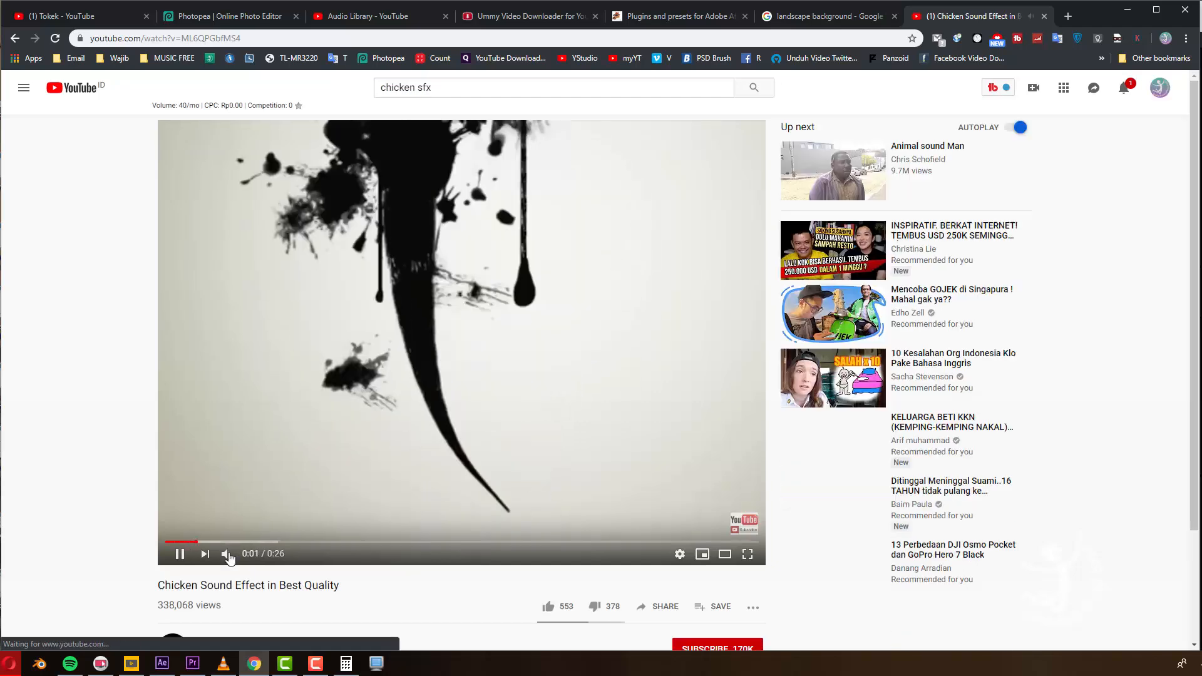
left_click(180, 553)
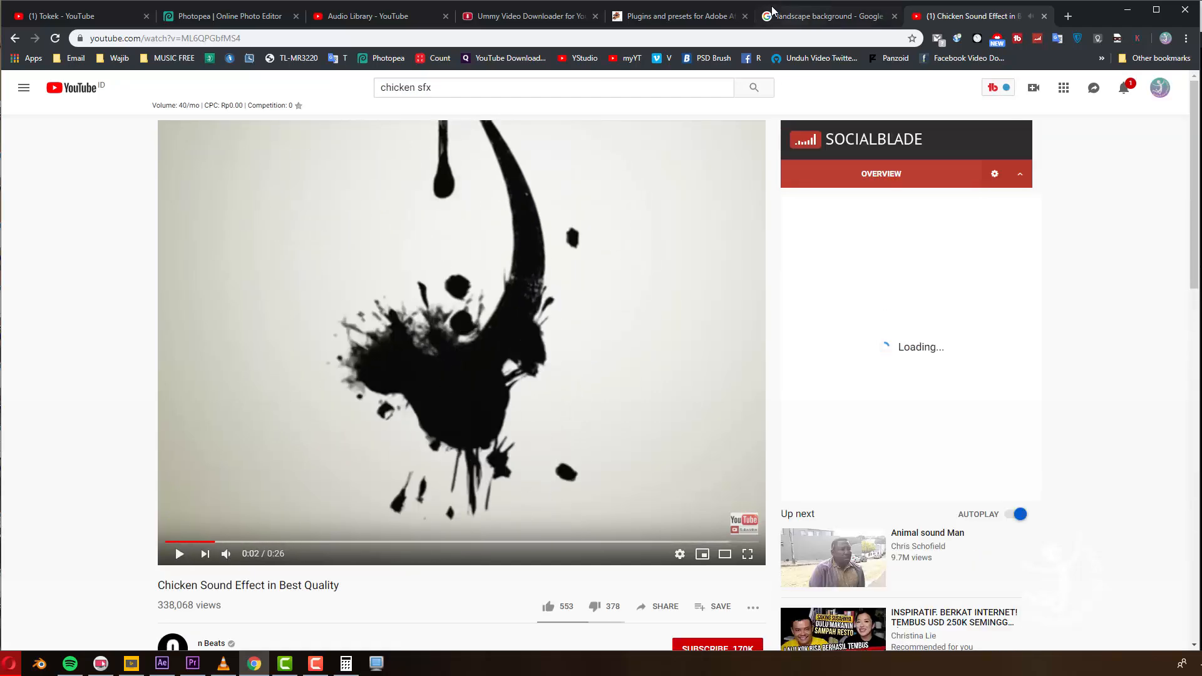
Load the video's link in Ummy Video Downloader, choose the MP3 128 Kb/s format, close the downloader and return to After Effects.
left_click(482, 16)
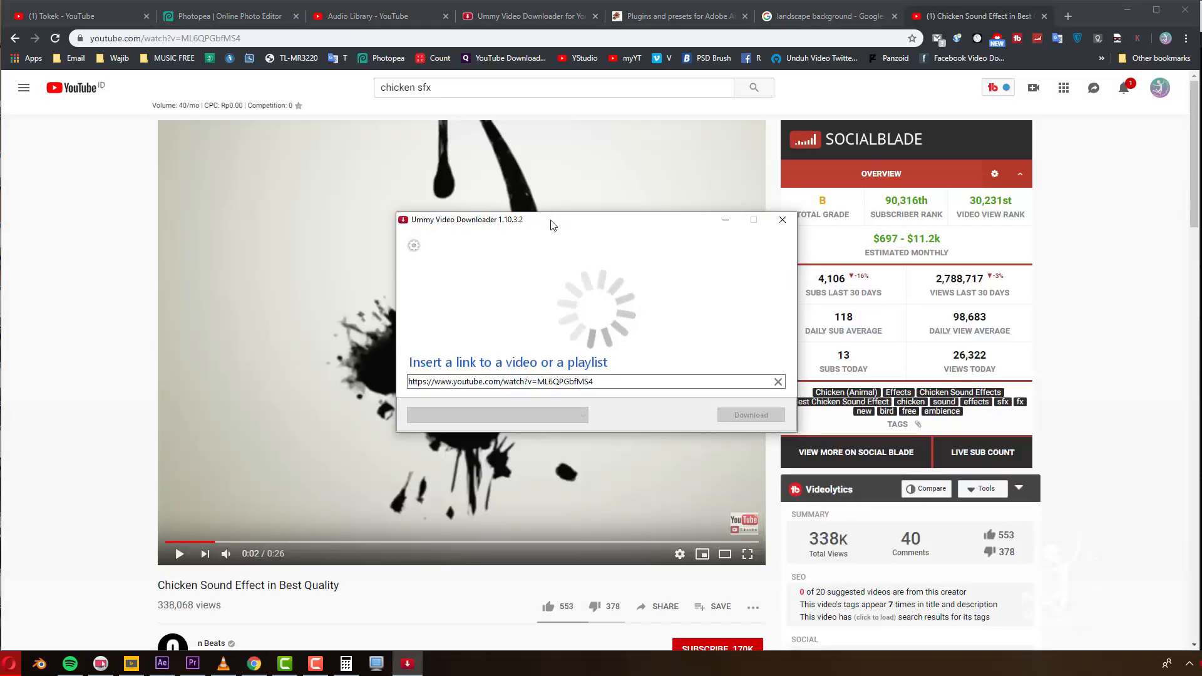
left_click_drag(552, 223, 478, 193)
left_click(506, 384)
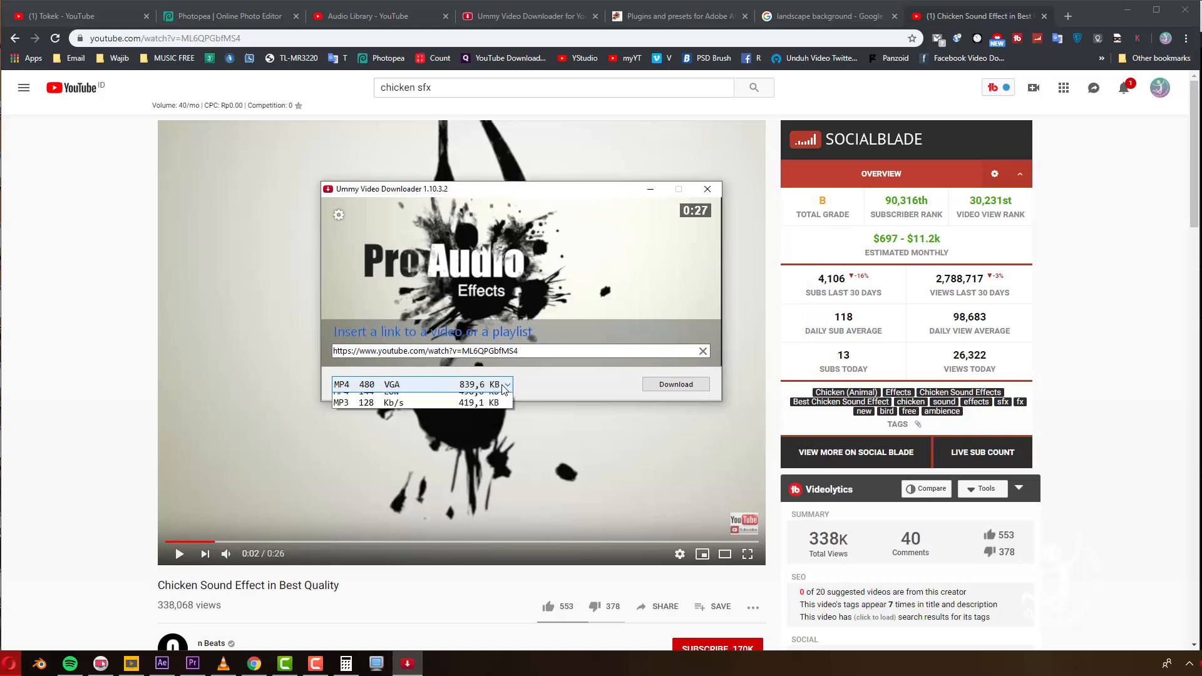
left_click(343, 444)
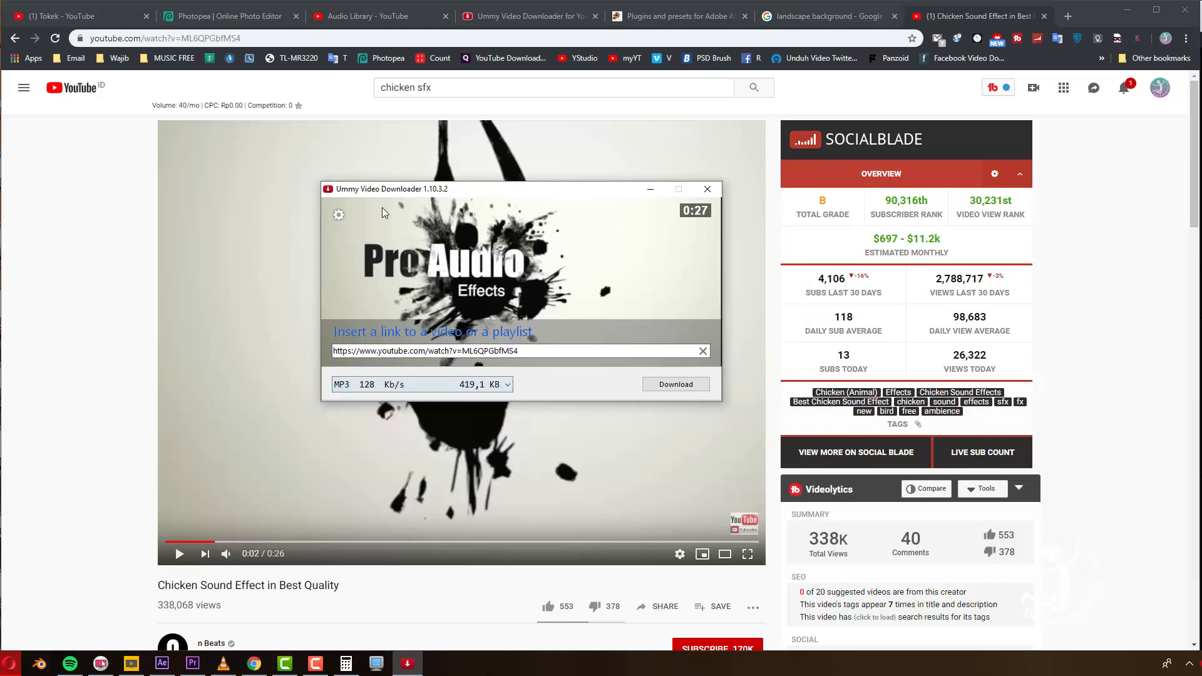
left_click_drag(440, 189, 431, 187)
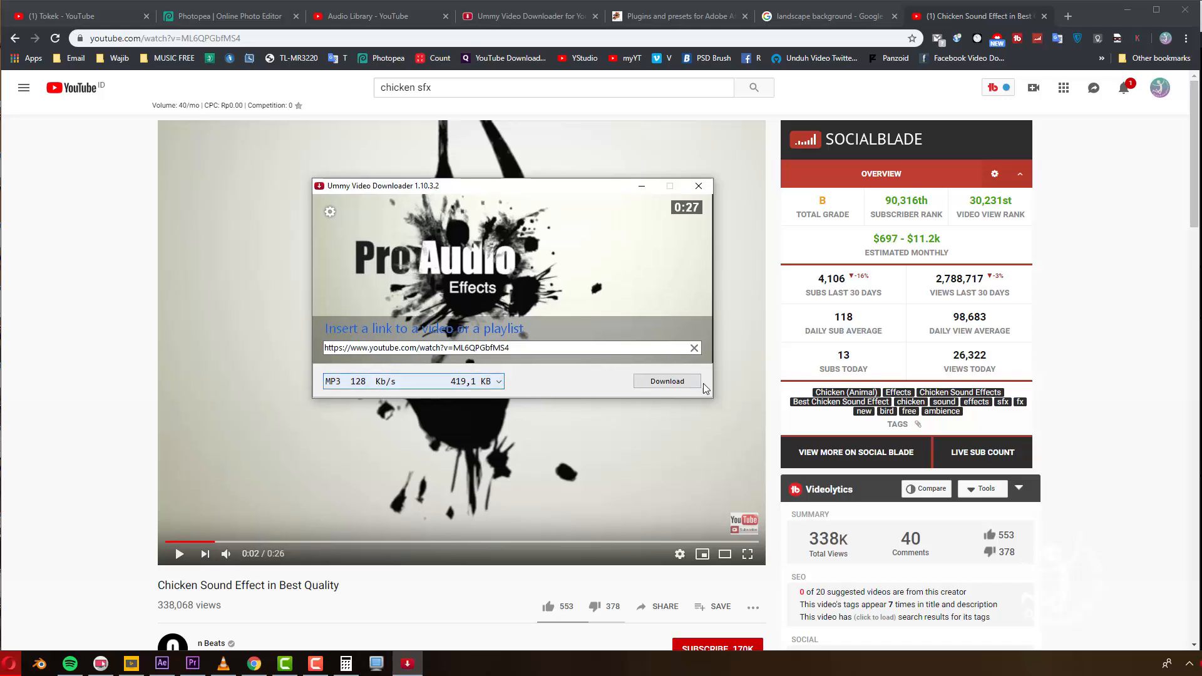
left_click(699, 186)
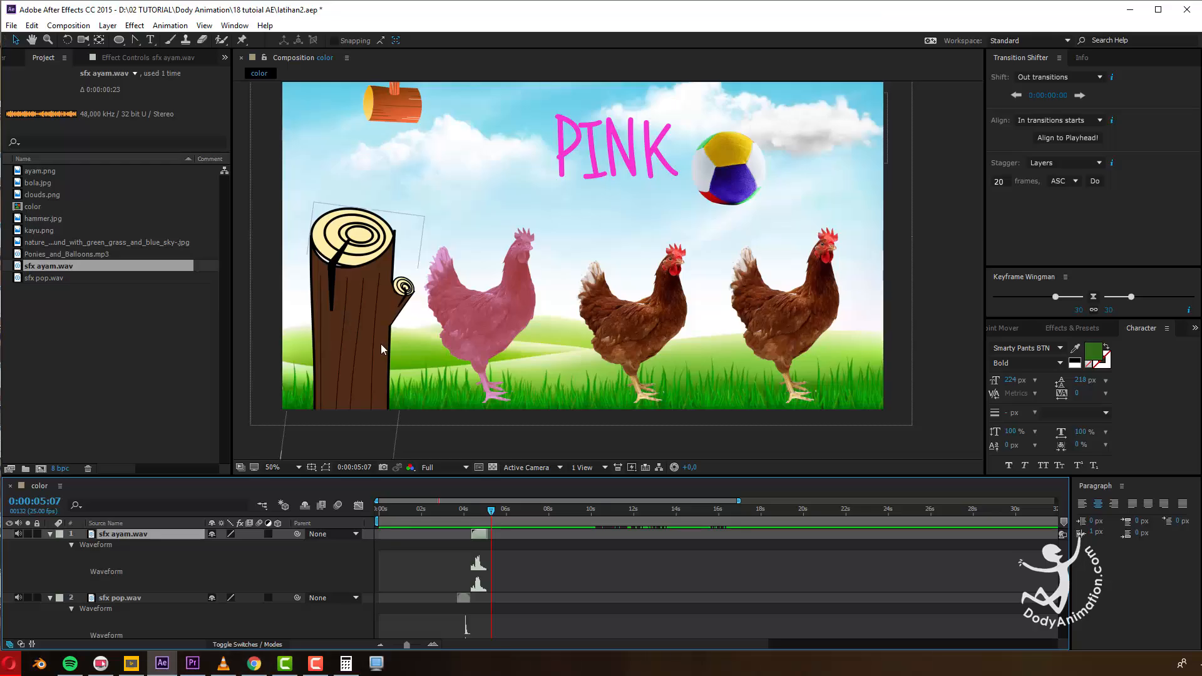
Import the audio file sfx color pink.wav from the 18 tutoial AE folder into the project.
left_click_drag(467, 510, 480, 515)
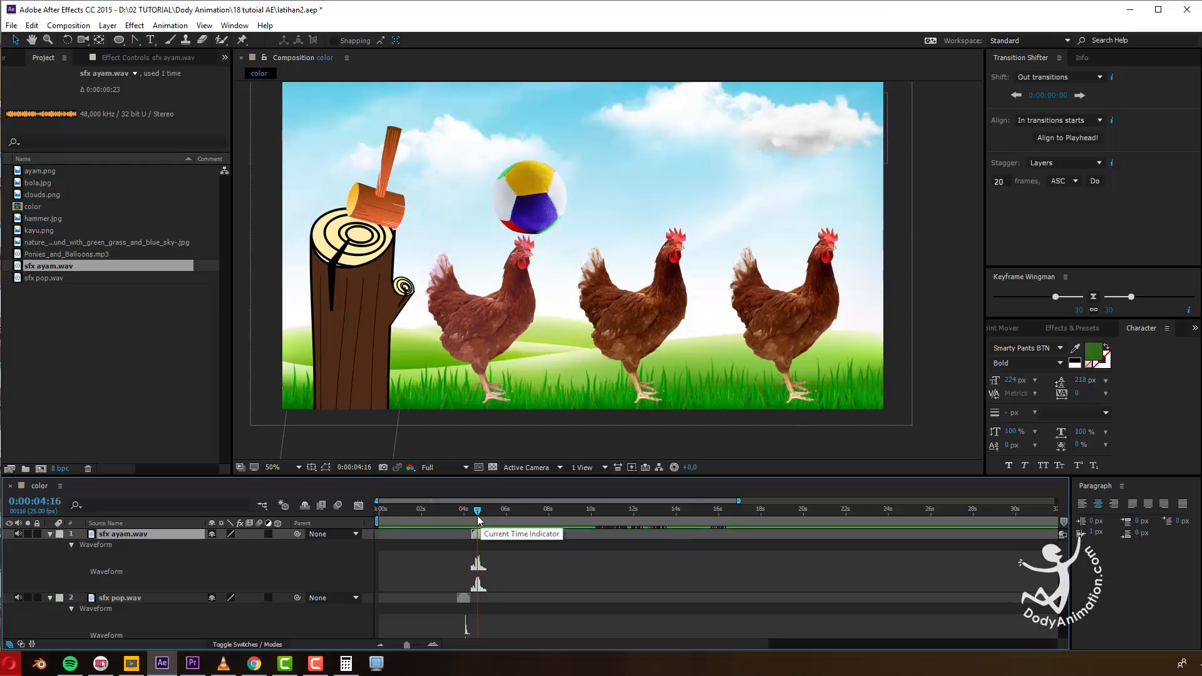
left_click(107, 384)
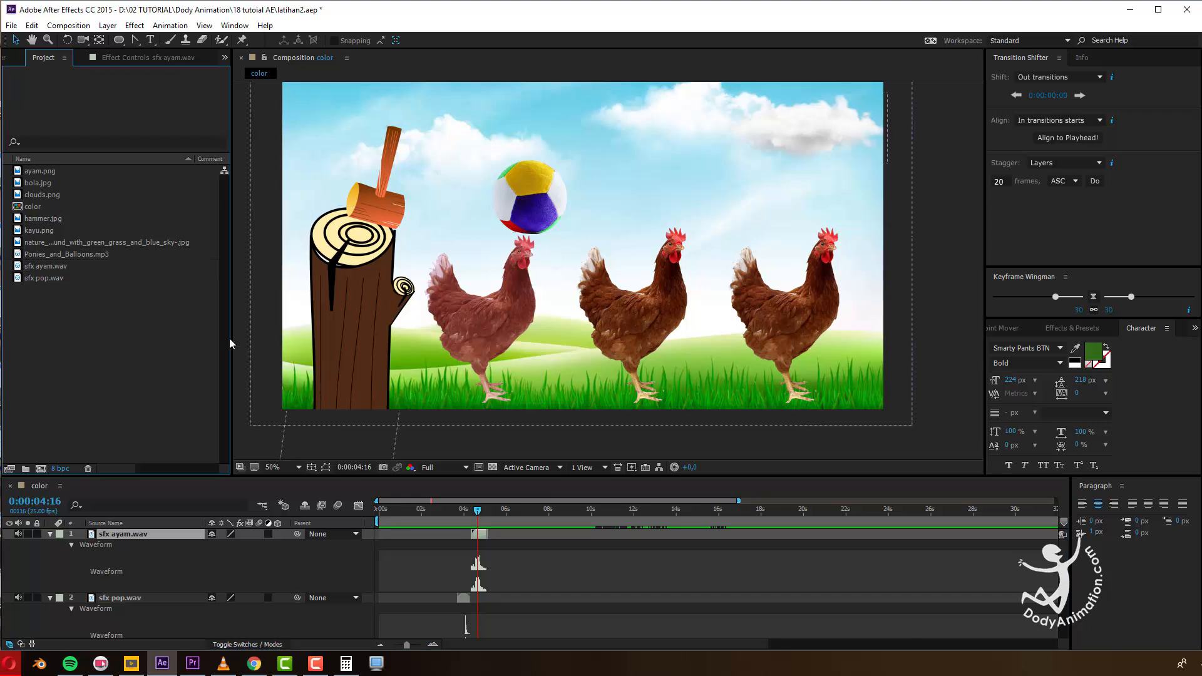
double_click(83, 346)
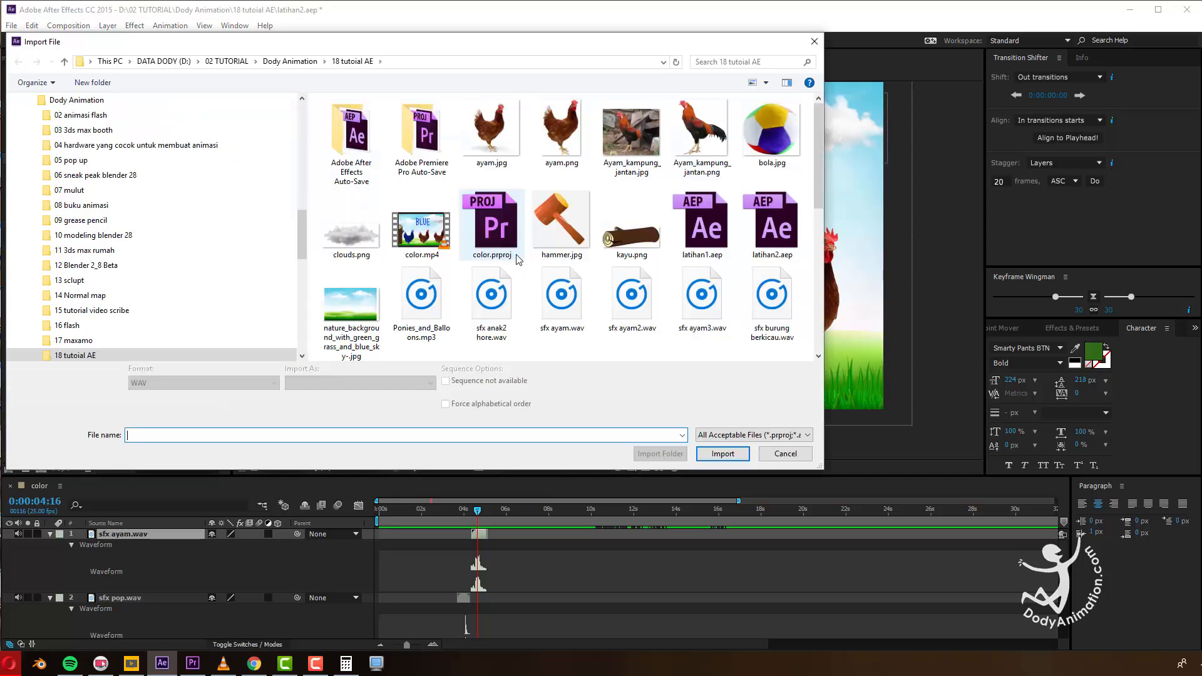
left_click_drag(816, 189, 816, 252)
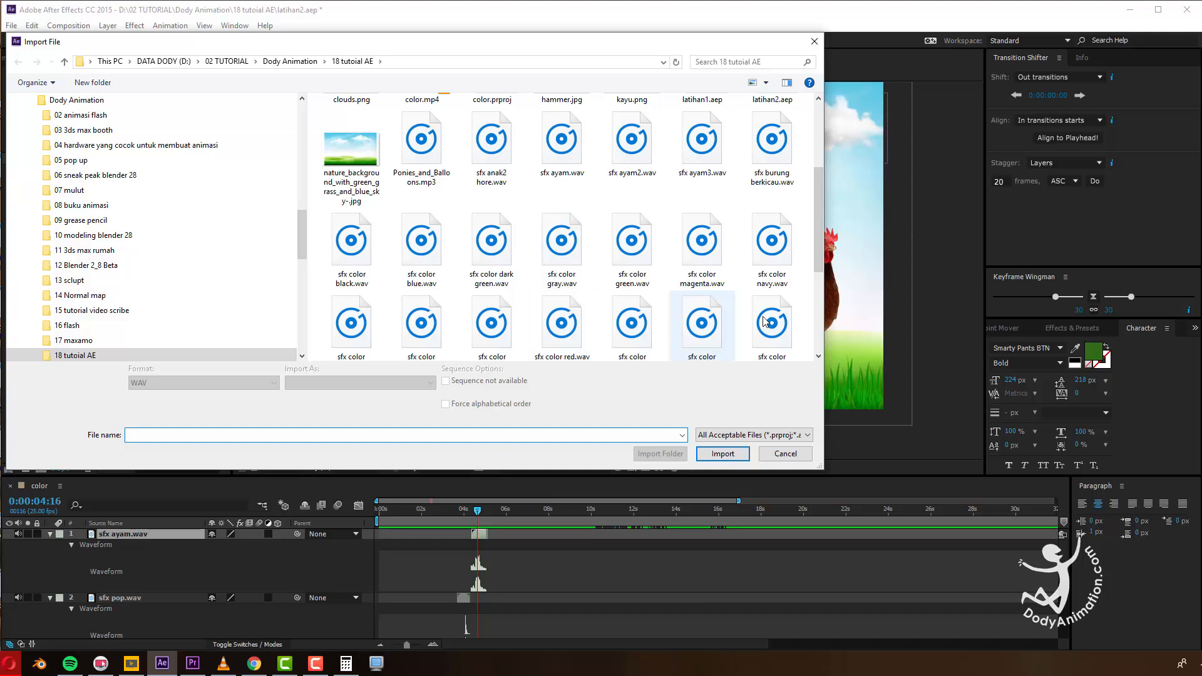
left_click_drag(819, 236, 819, 267)
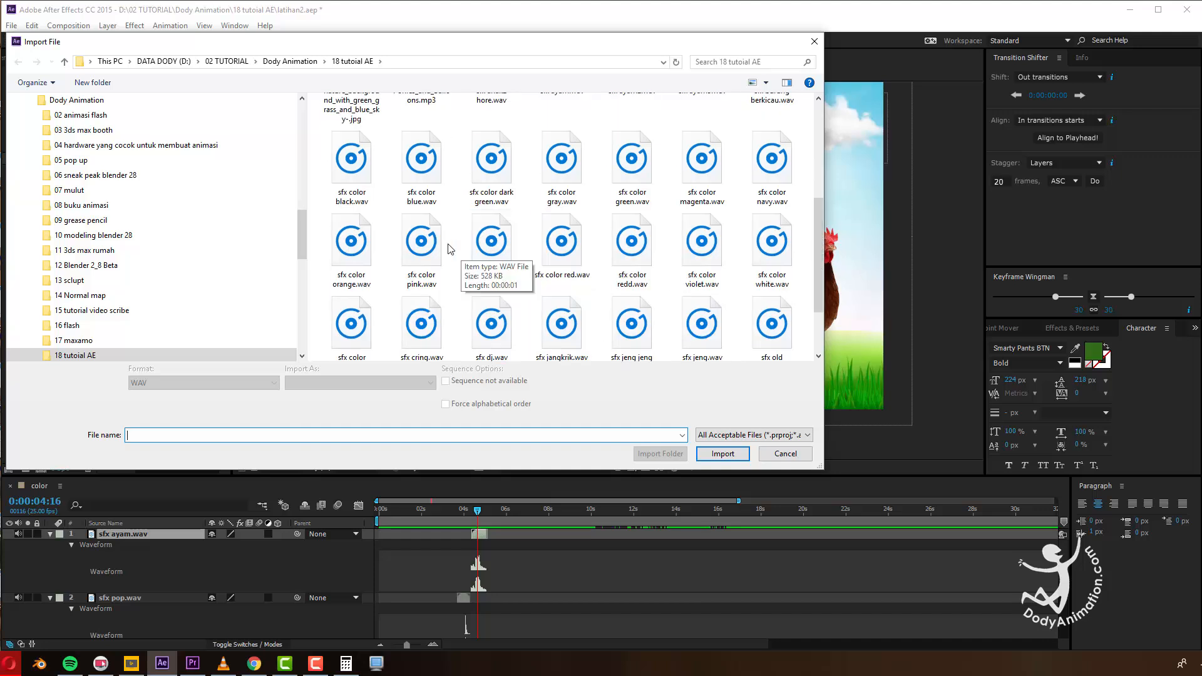
double_click(437, 247)
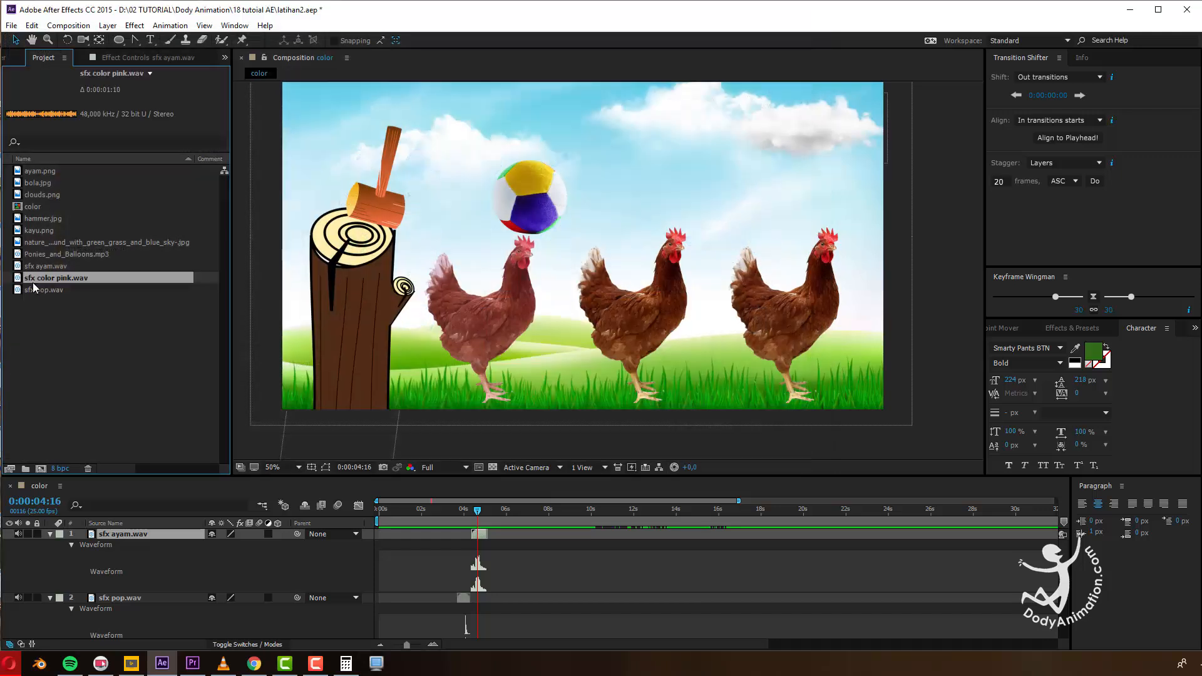
Place sfx color pink.wav as the top layer around 0:00:05:06, where the PINK text appears, and show its waveform.
left_click_drag(34, 282, 505, 534)
key("l")
key("l")
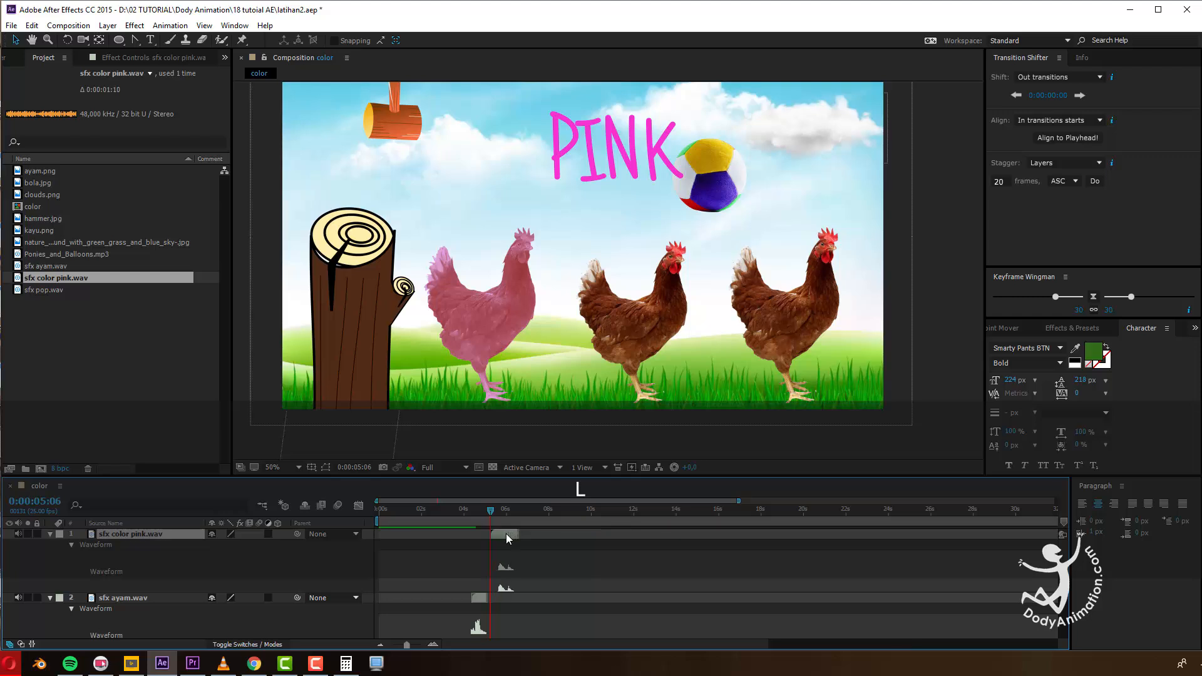
Raise the audio level of sfx color pink.wav to about +12 dB and collapse the sound layers.
left_click(50, 533)
left_click(49, 545)
left_click(50, 555)
left_click(50, 534)
left_click(93, 554)
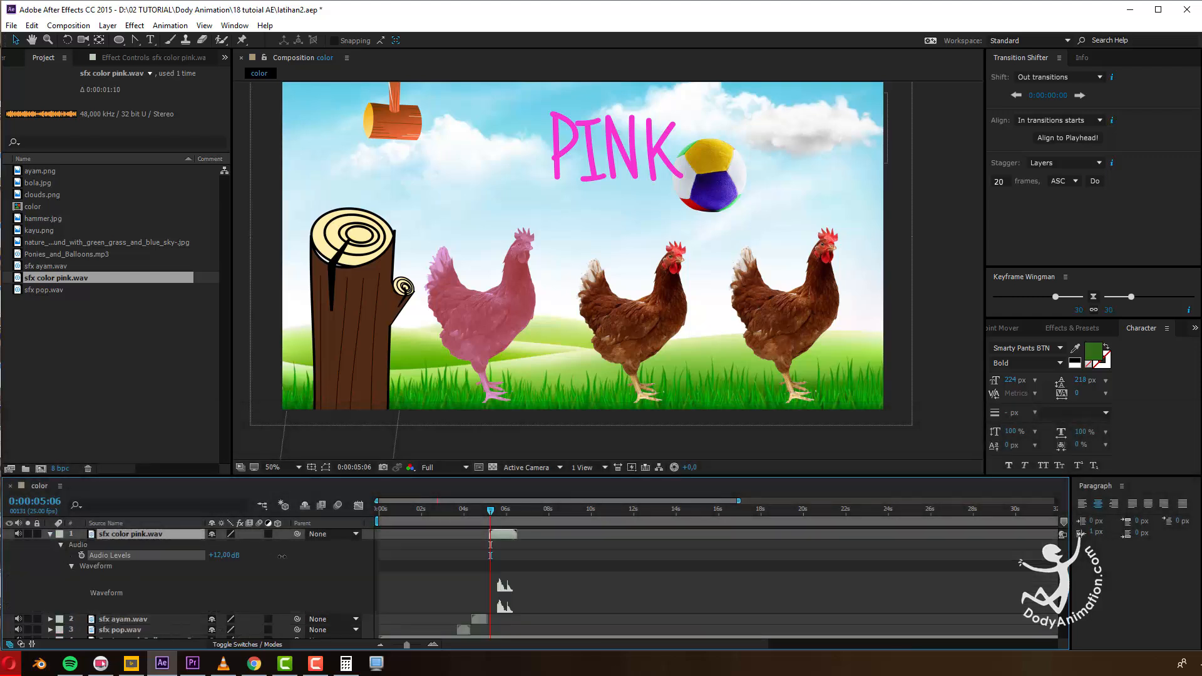
left_click(50, 534)
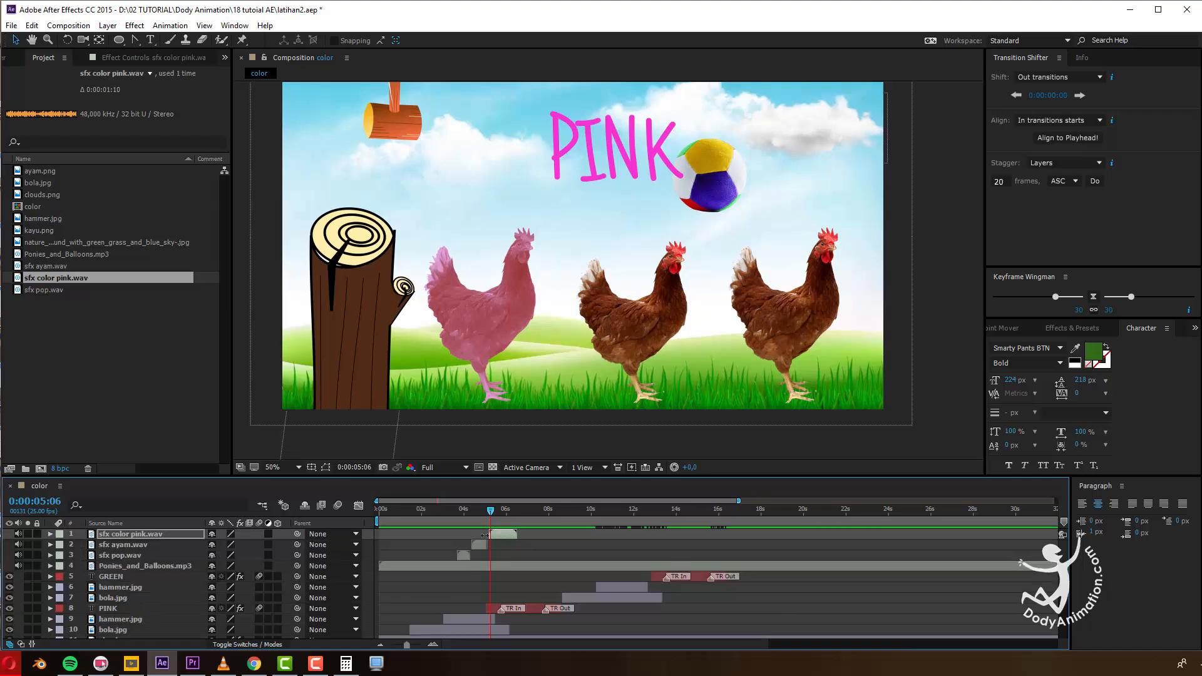
Preview the animation with sound from 0:00:02:09 through the PINK section and save the project.
left_click(430, 513)
key("space")
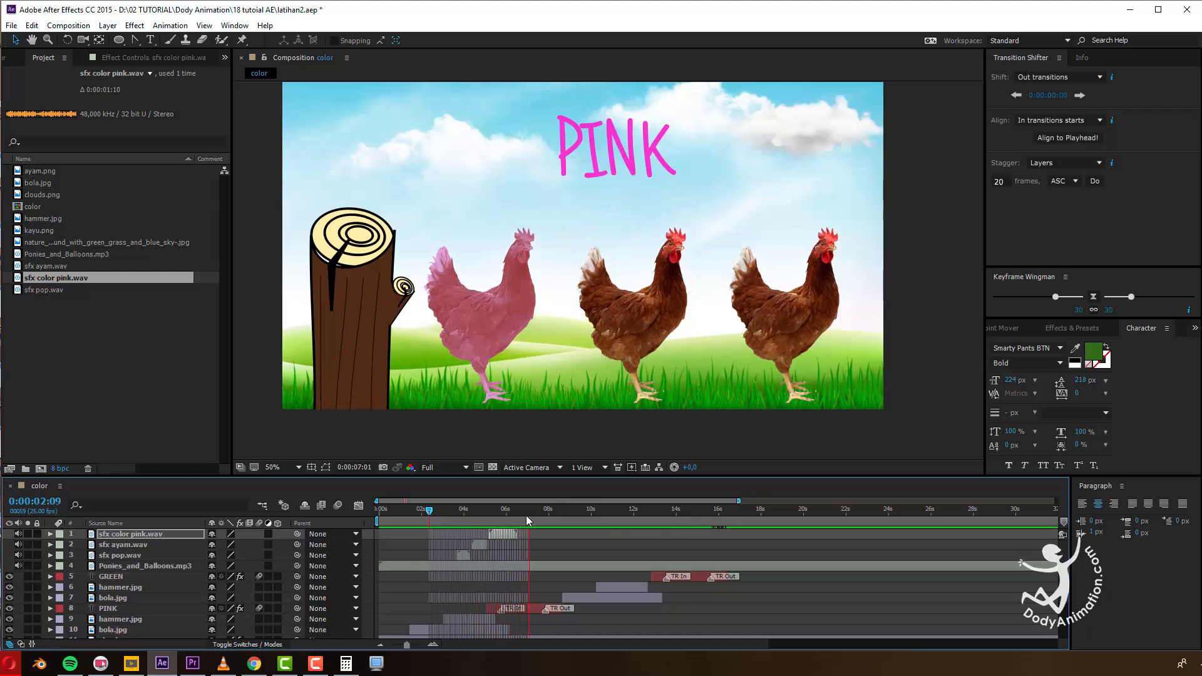
key("space")
key("ctrl+s")
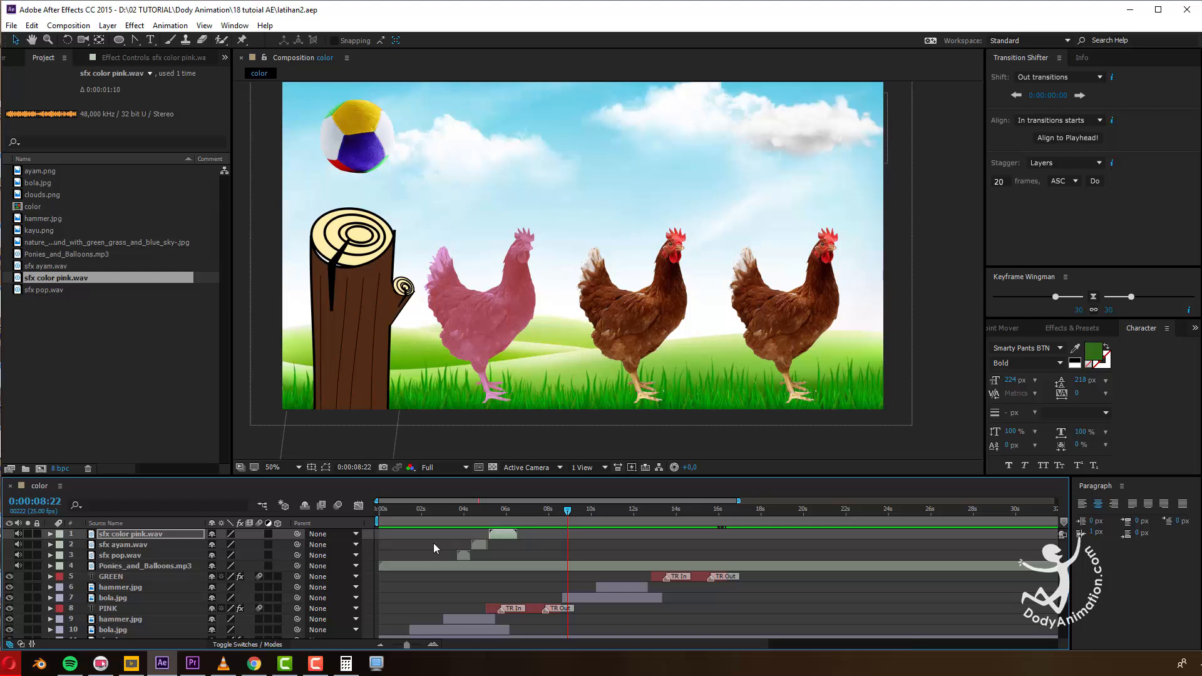
End the work area at 0:00:20:03 and trim the composition to it.
left_click_drag(739, 504, 827, 504)
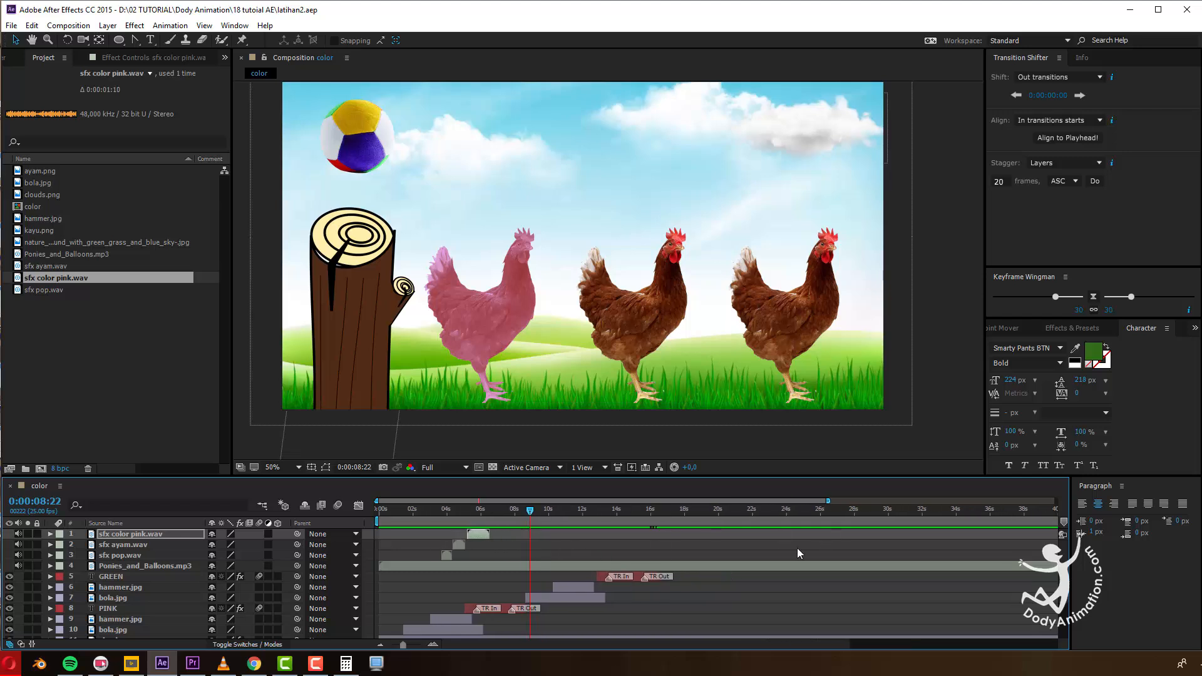
left_click_drag(633, 523, 719, 529)
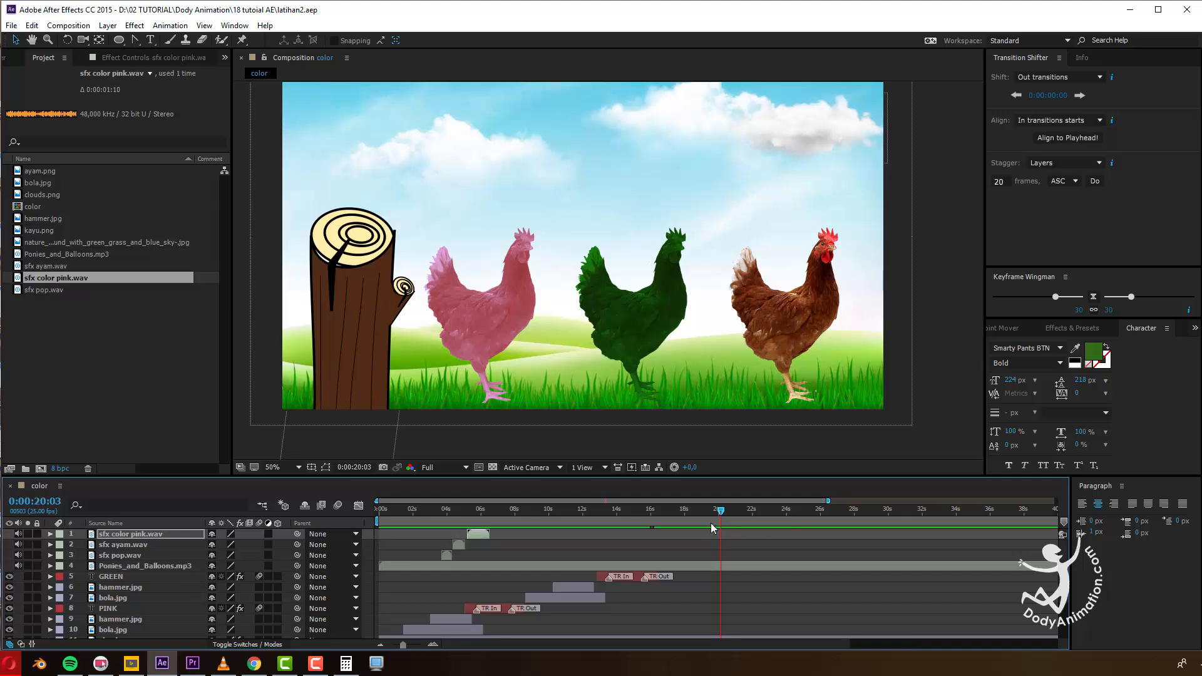
key("n")
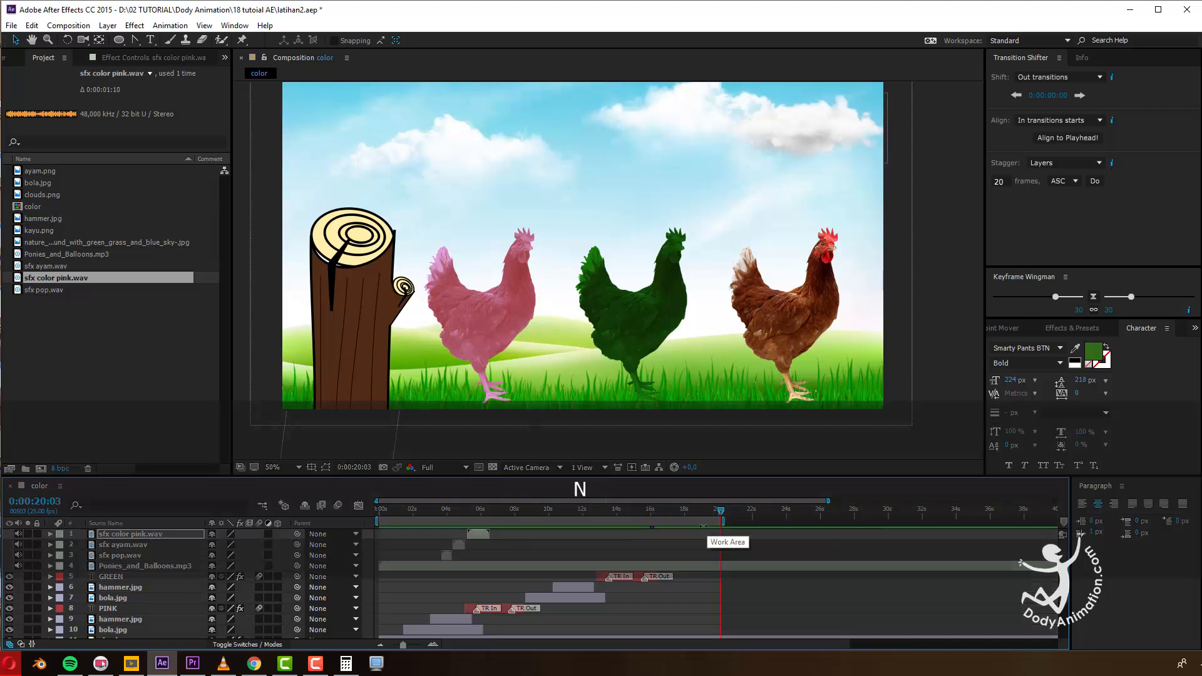
right_click(701, 523)
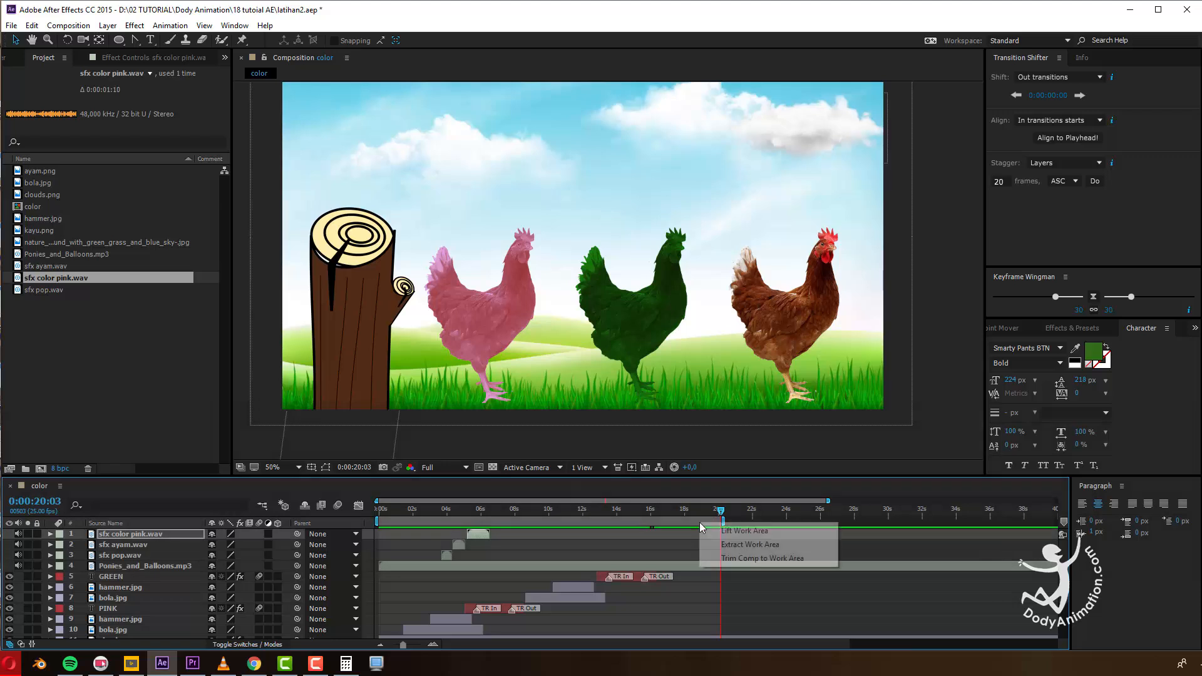
left_click(759, 558)
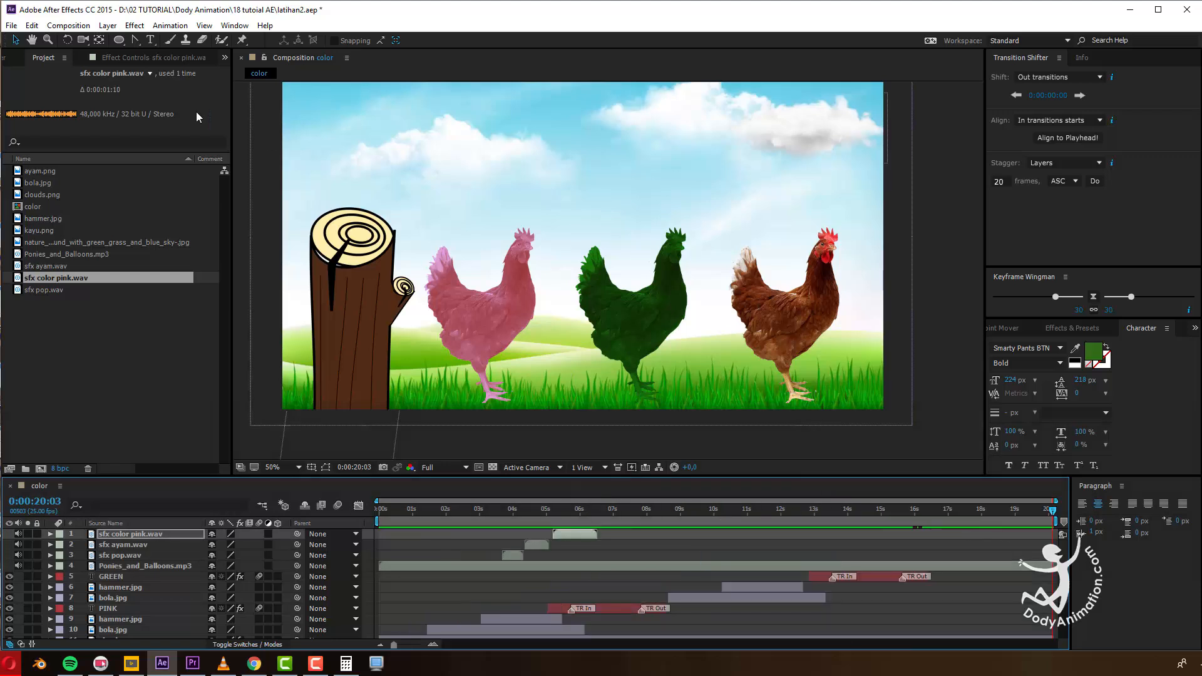
Examine the duration in the composition settings and close them without applying anything.
left_click(78, 26)
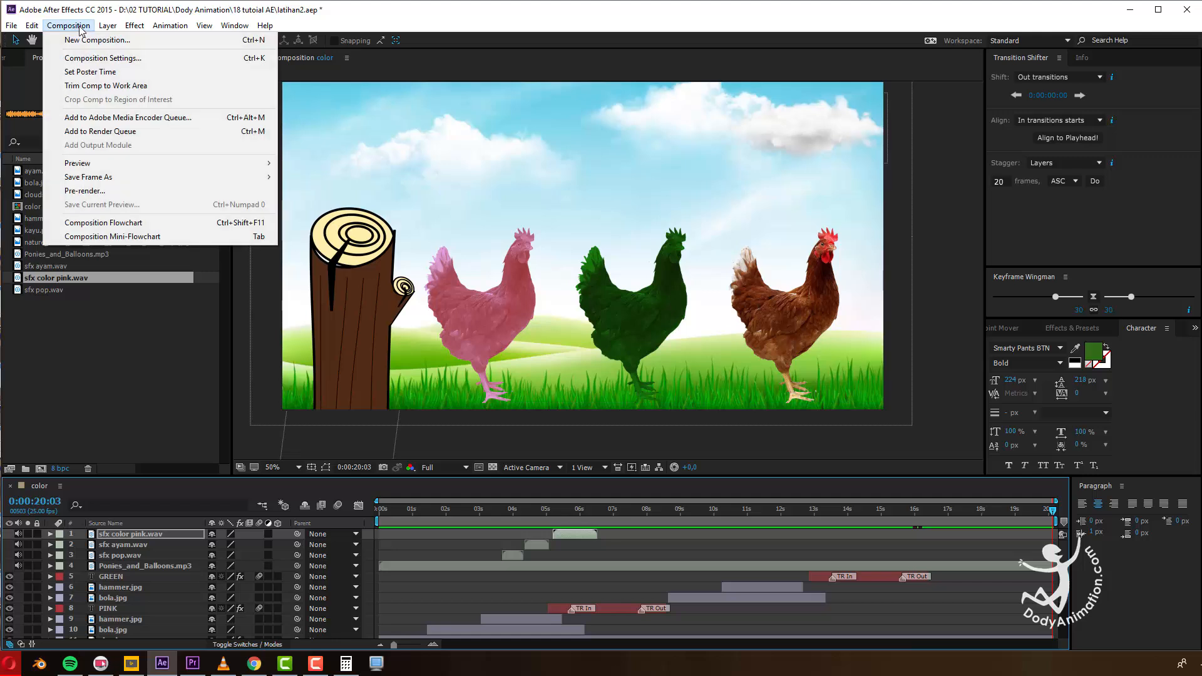
left_click(80, 58)
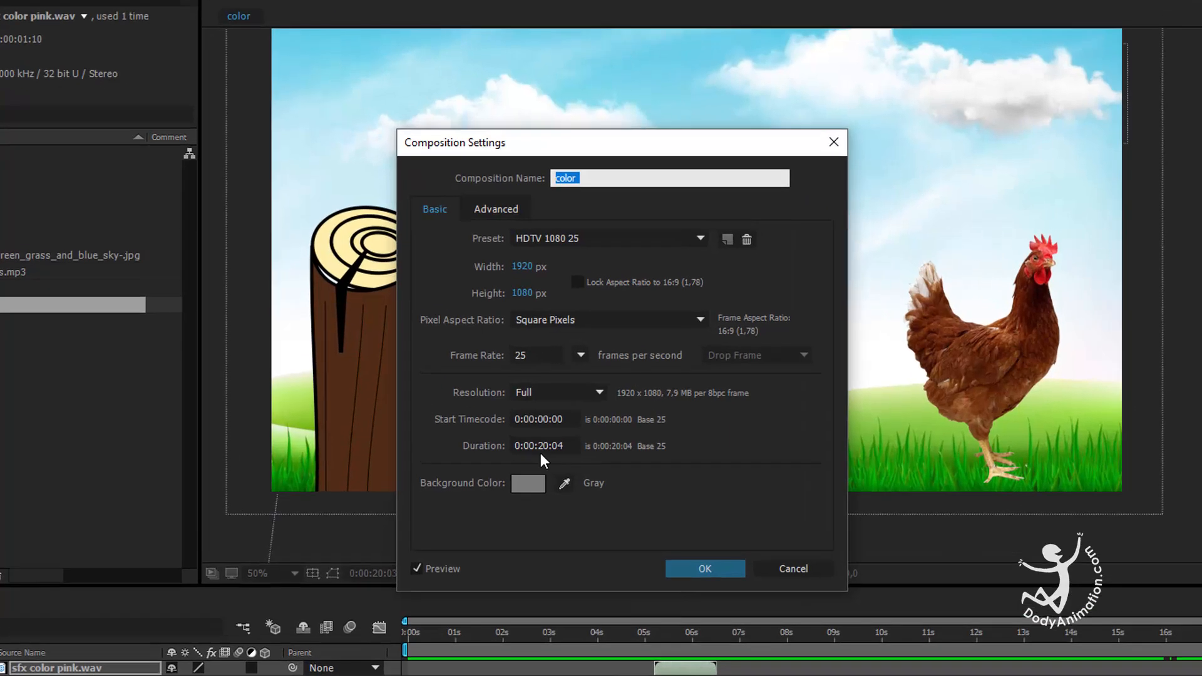
left_click(532, 445)
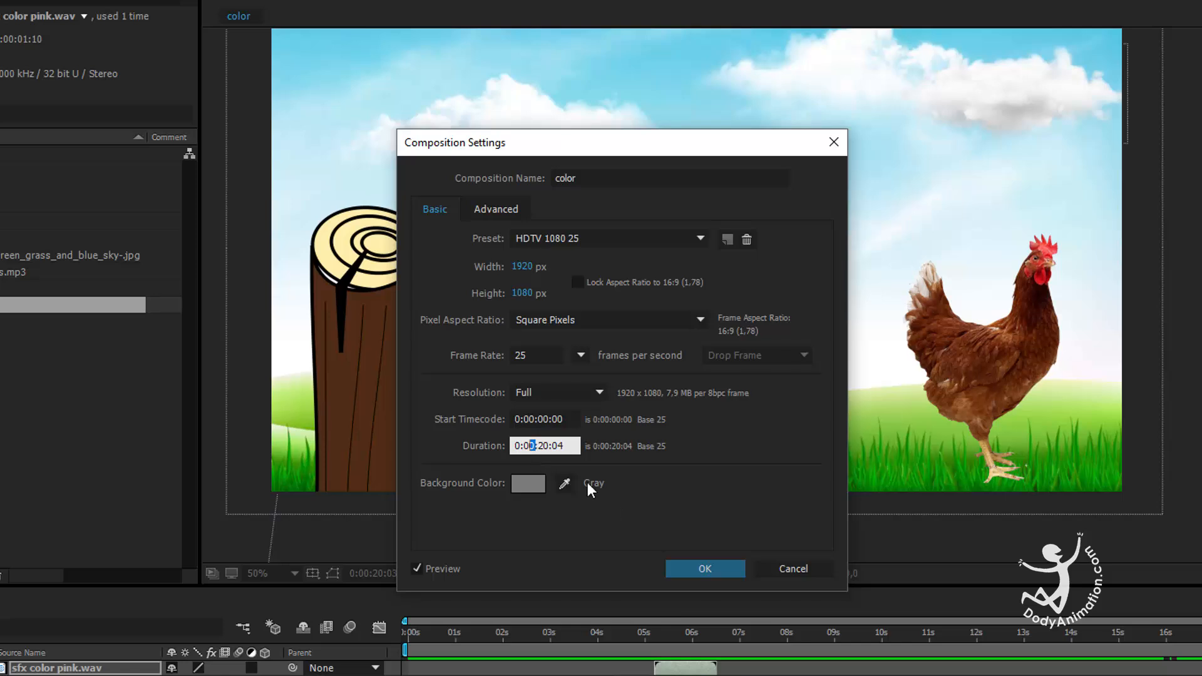
left_click(782, 567)
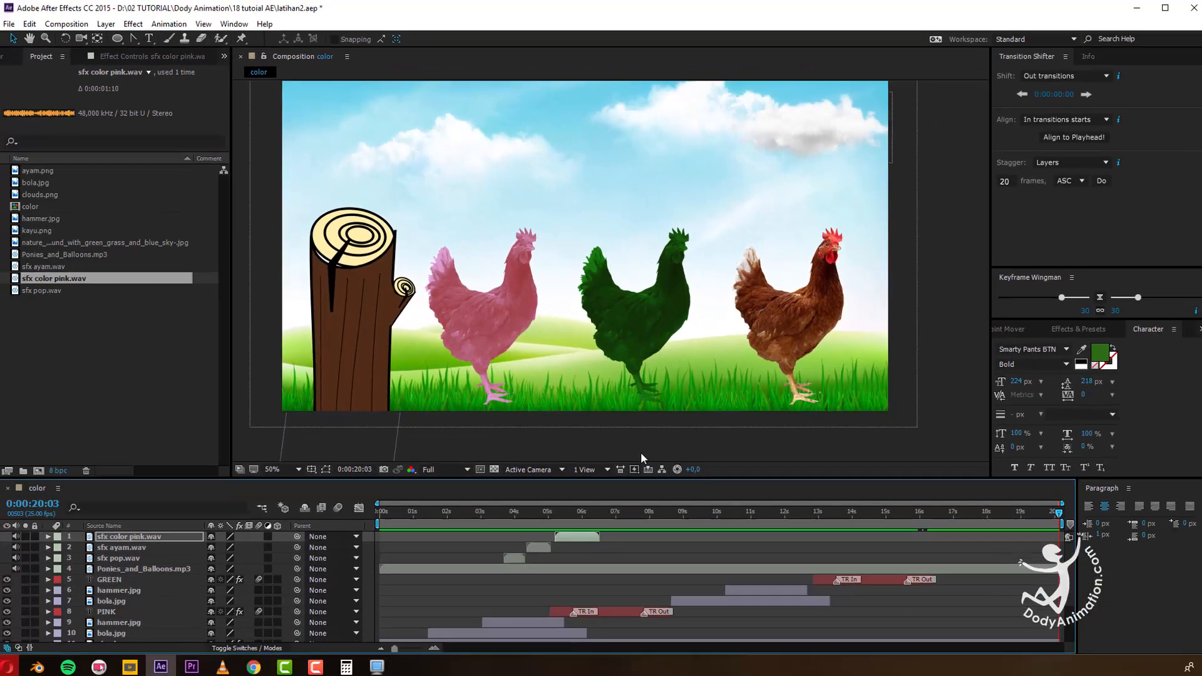
Save the project and scrub through the PINK section, stopping at 0:00:05:03.
key("ctrl+s")
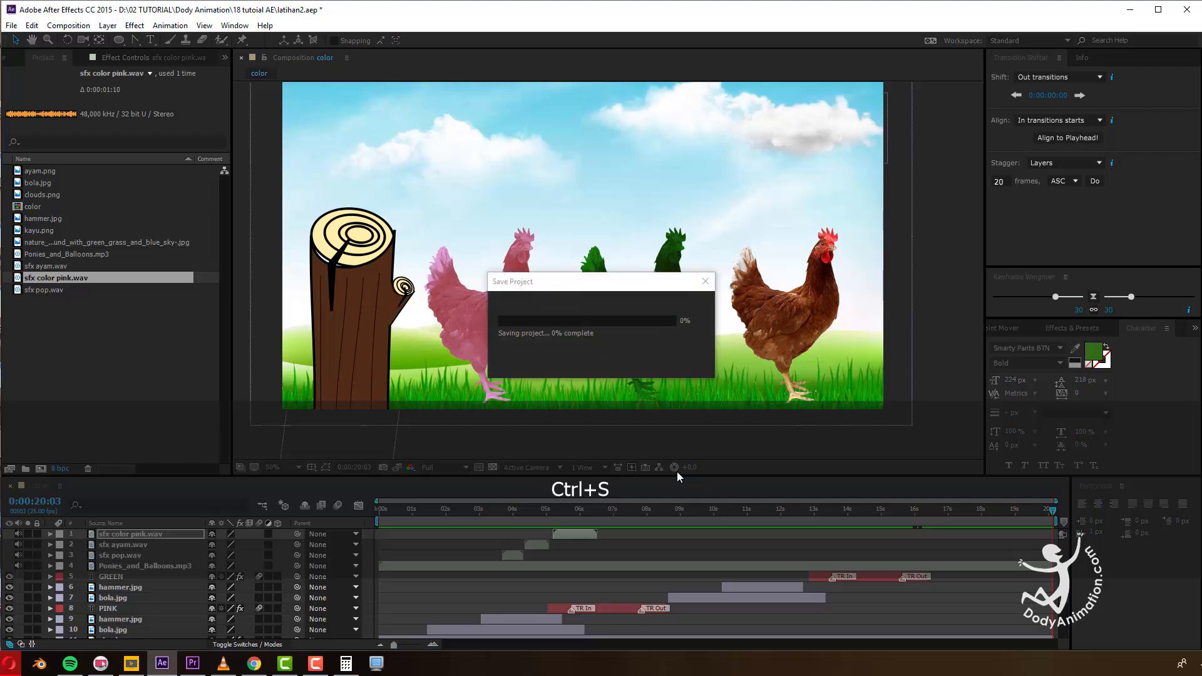
left_click_drag(520, 512, 662, 512)
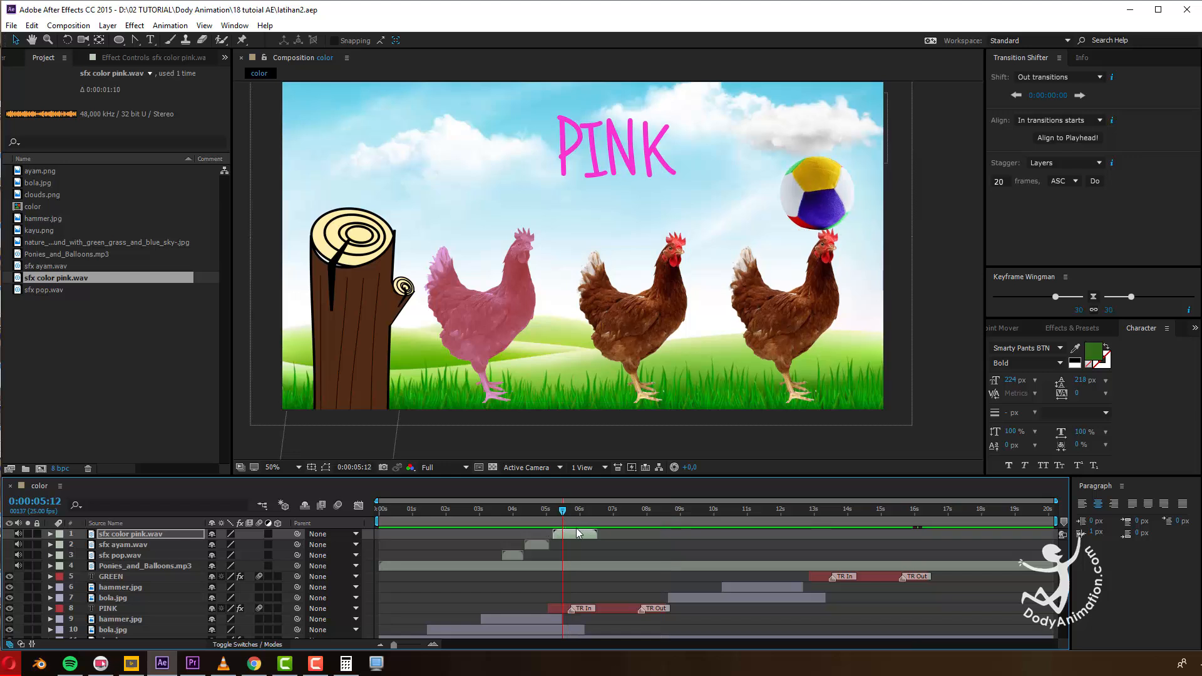
left_click_drag(572, 522, 549, 512)
key("ctrl")
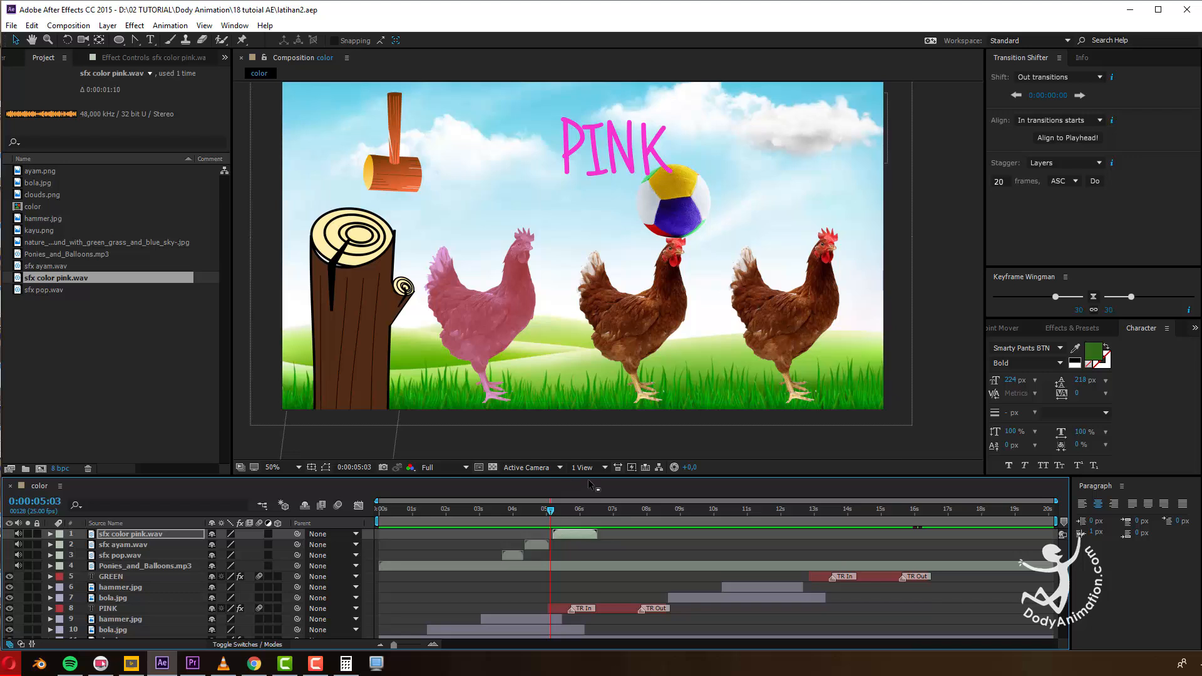
left_click(193, 663)
left_click_drag(306, 27, 402, 55)
left_click(887, 48)
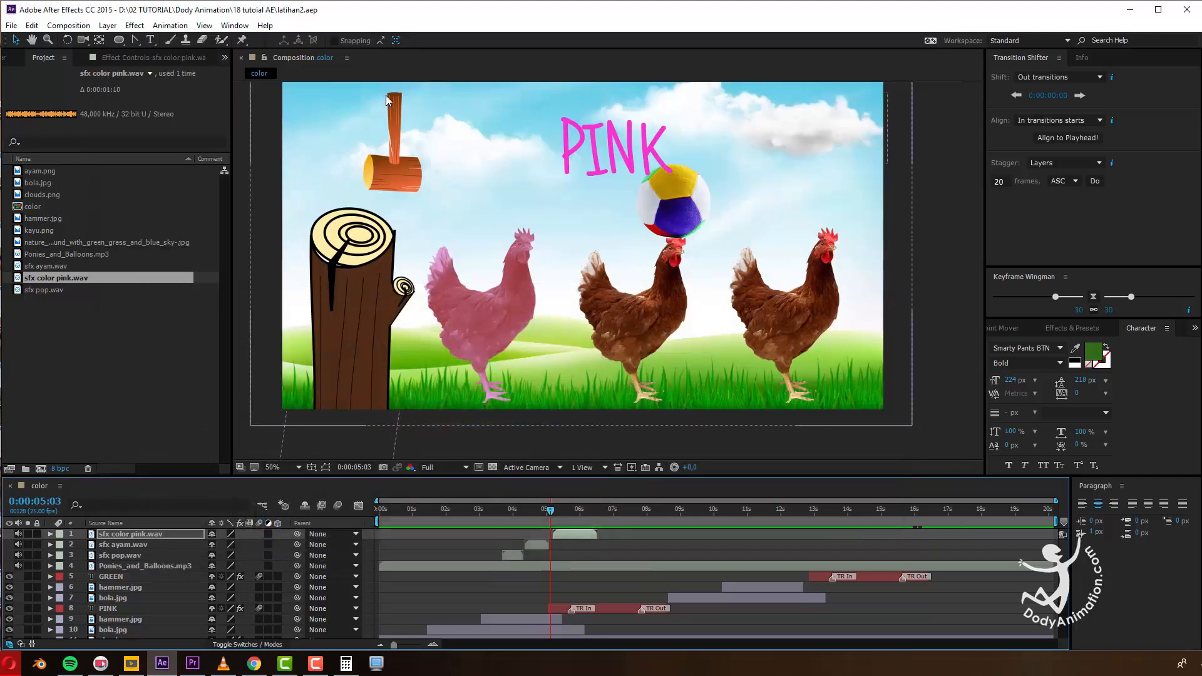
left_click(65, 28)
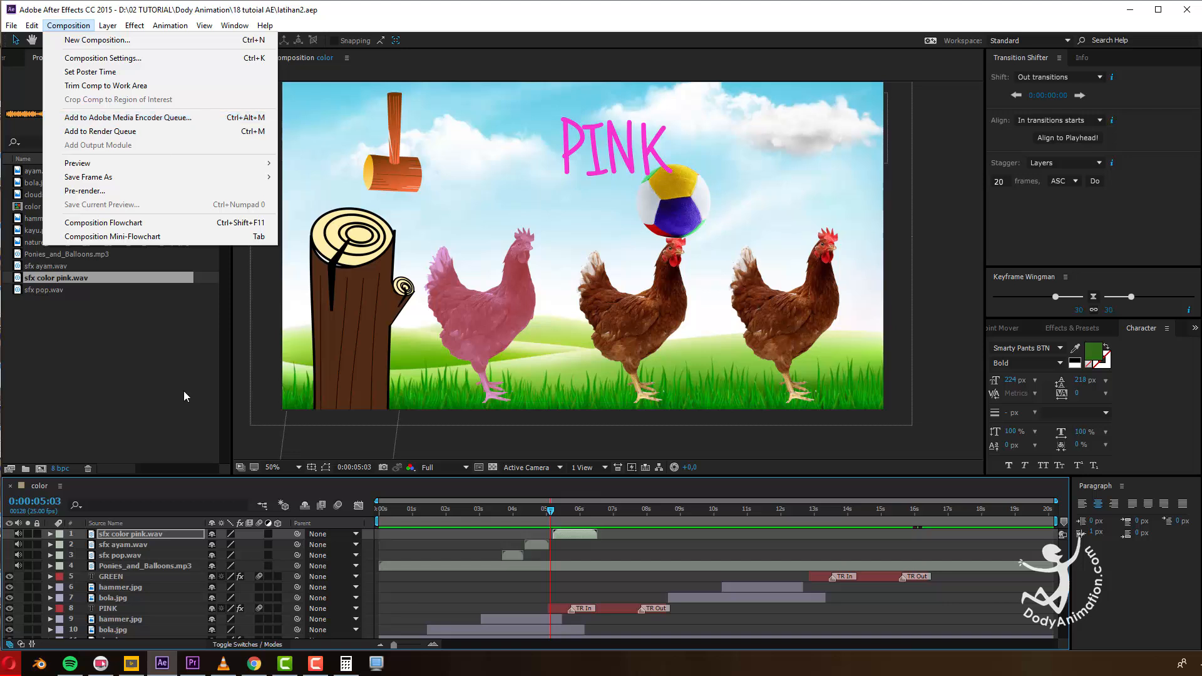
Switch to Premiere Pro and enlarge its window to fill the screen.
left_click(192, 663)
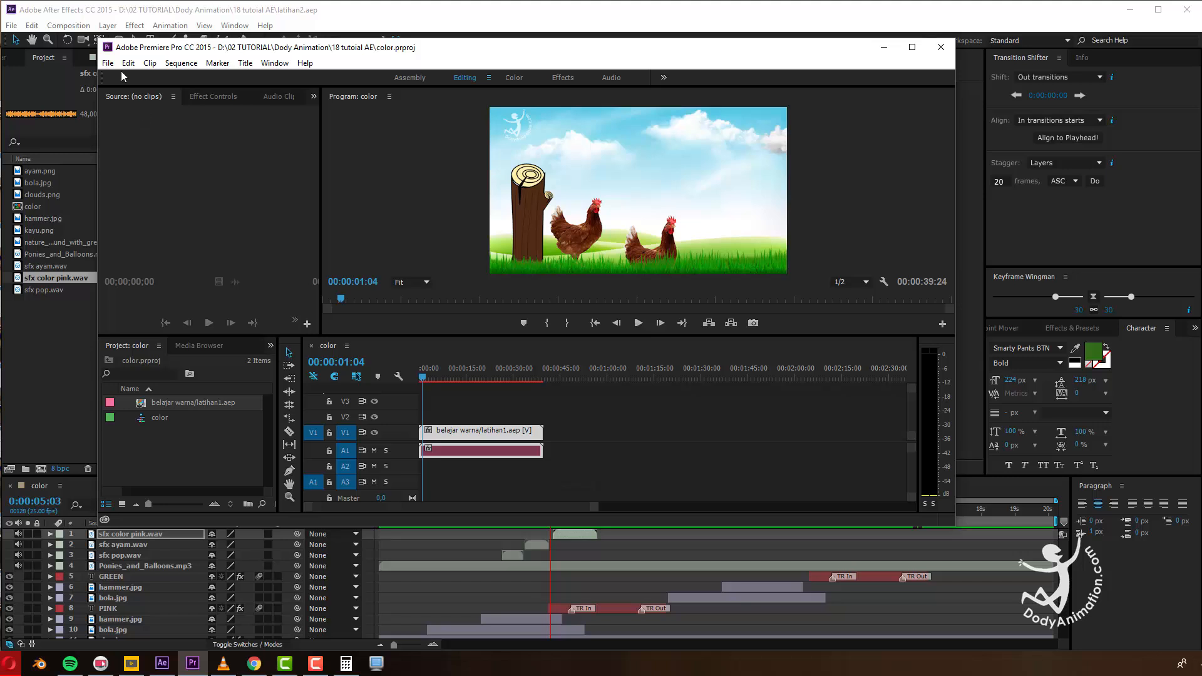
left_click_drag(112, 33, 45, 7)
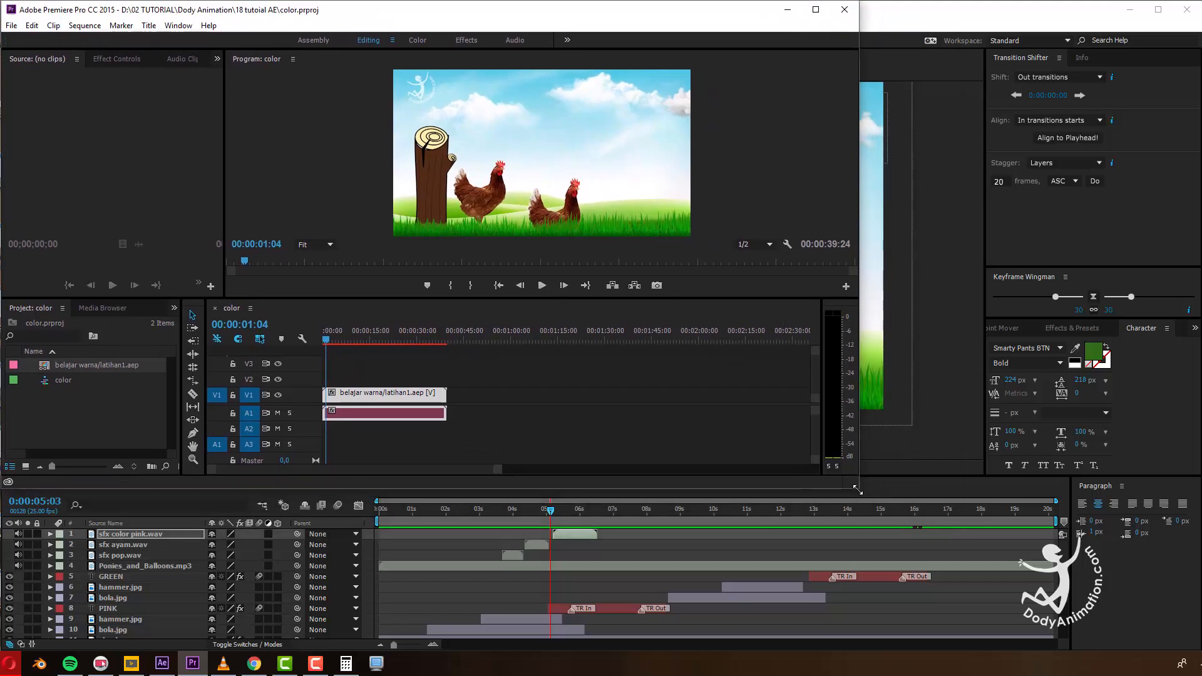
left_click_drag(857, 492, 1198, 651)
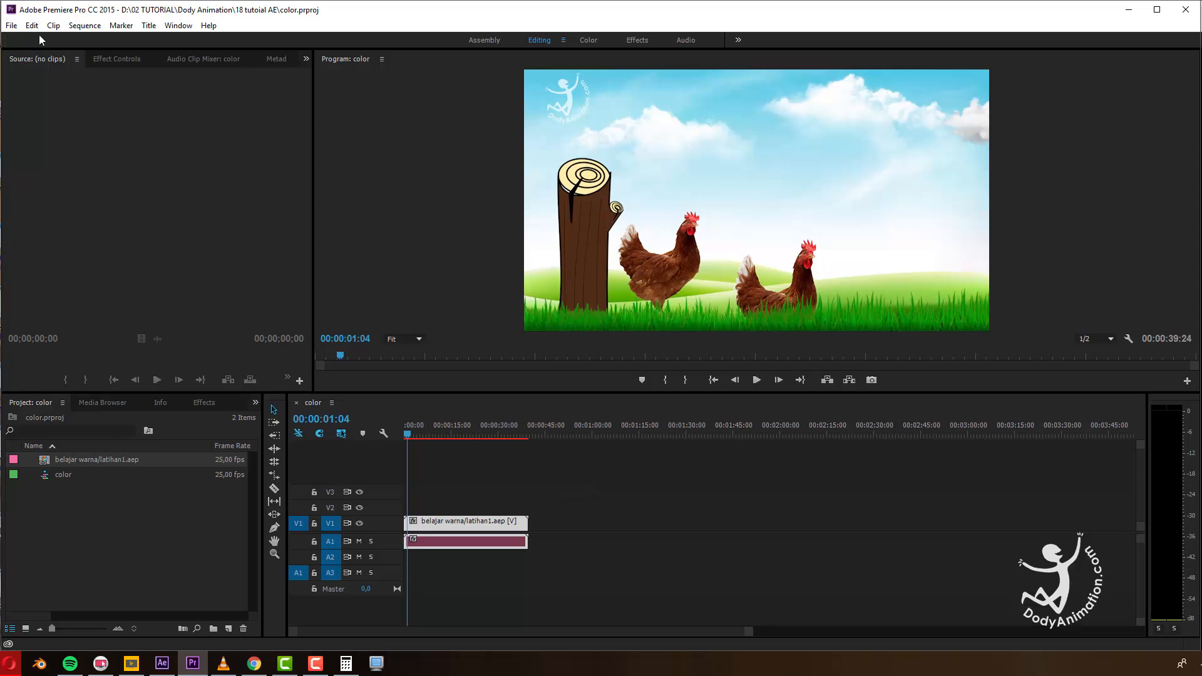
Create a new Premiere Pro project named color2 in the 18 tutoial AE folder.
left_click(11, 25)
mouse_move(17, 40)
left_click(270, 40)
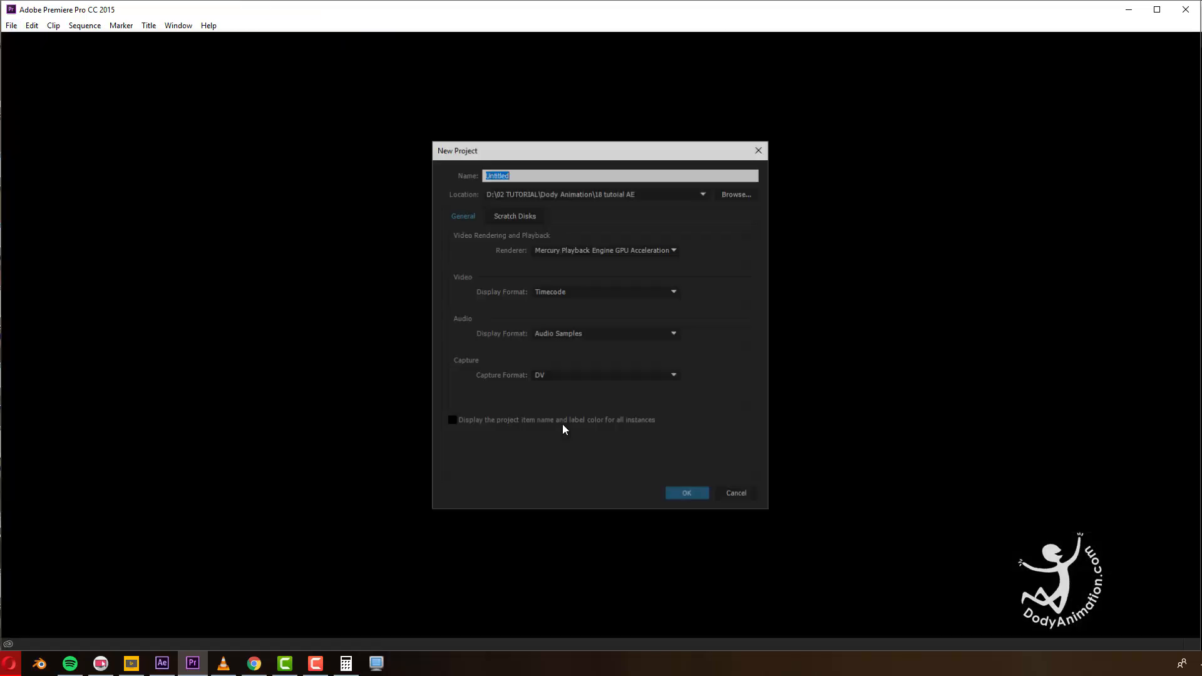
left_click(732, 193)
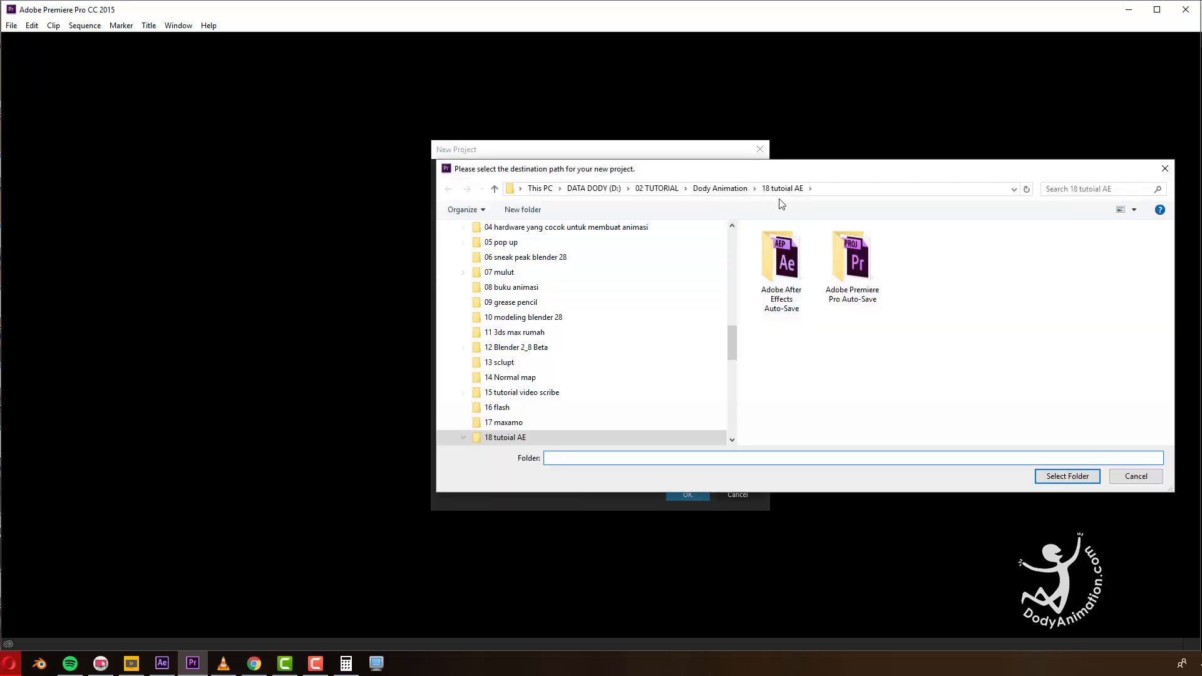
left_click(1040, 477)
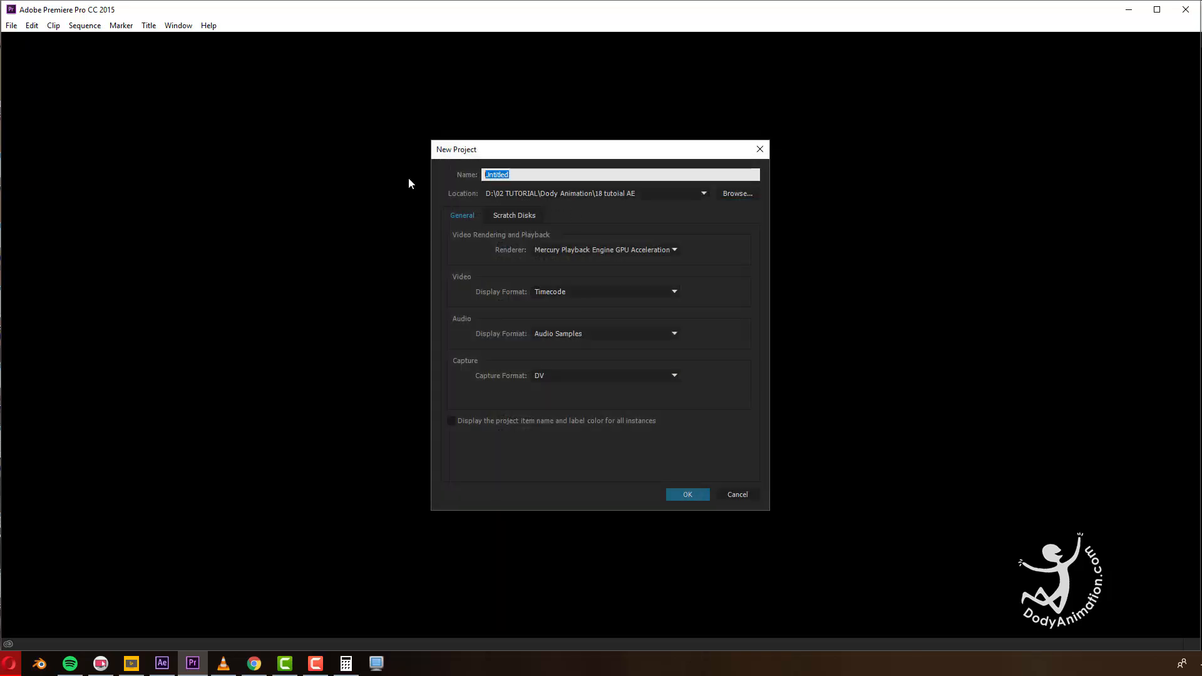
type("color2")
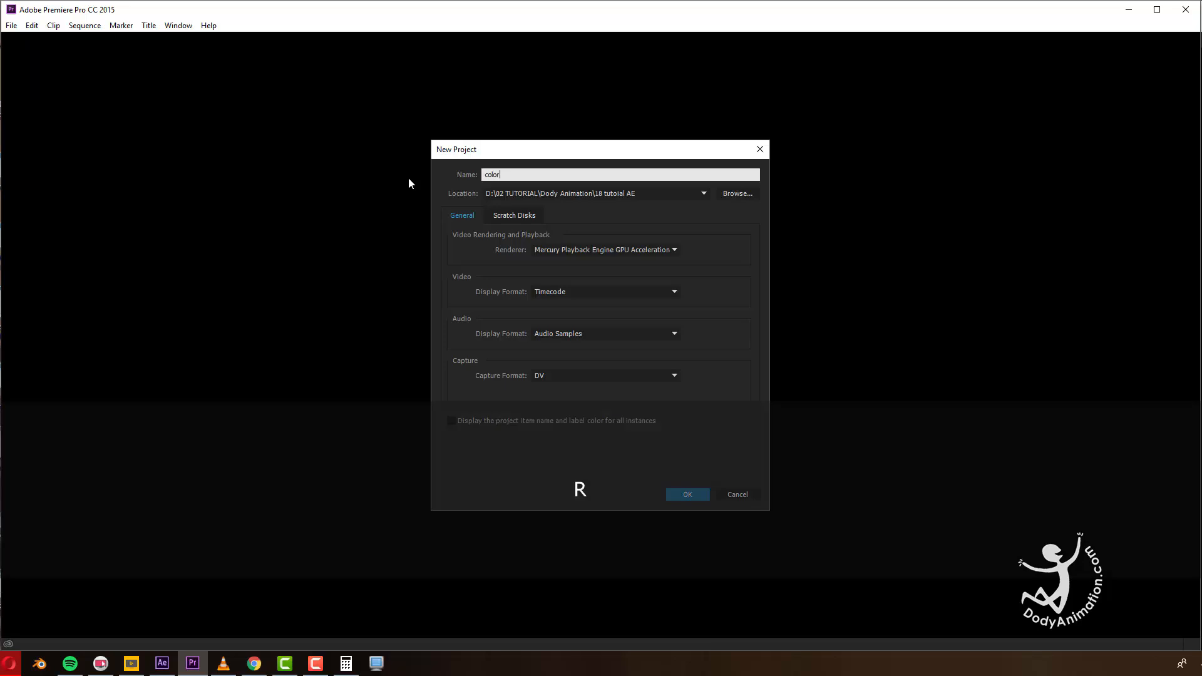
left_click(704, 493)
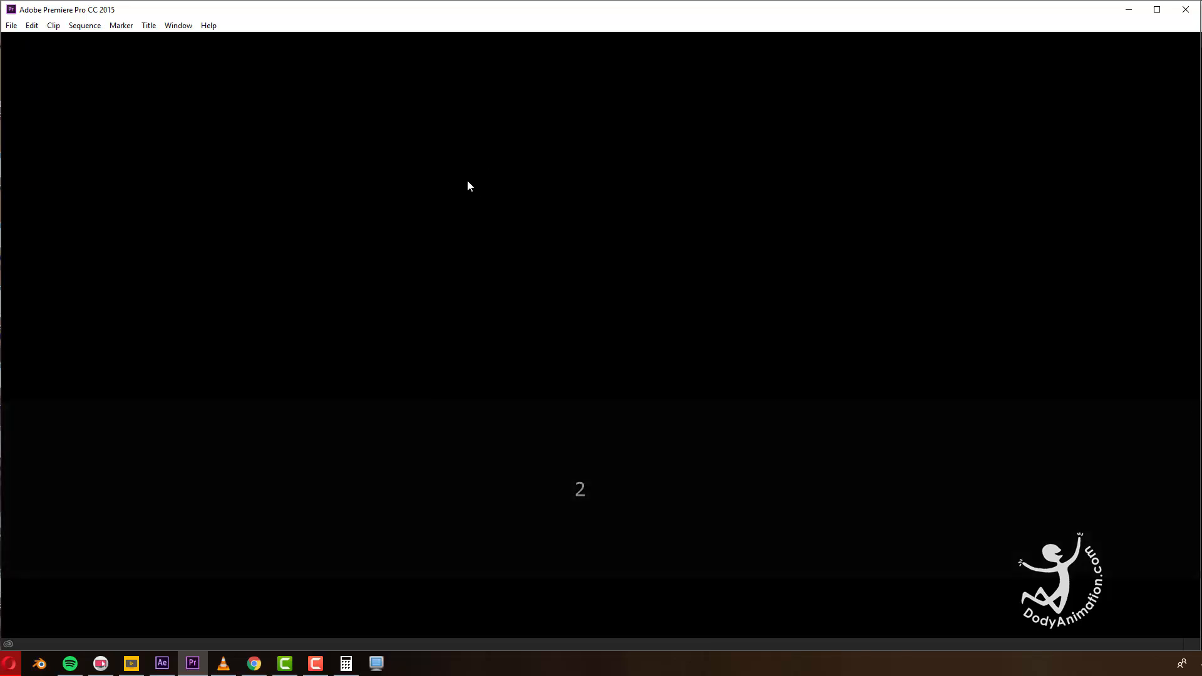
Create a new sequence named color2 using the DSLR 1080p25 preset.
left_click(11, 25)
mouse_move(19, 40)
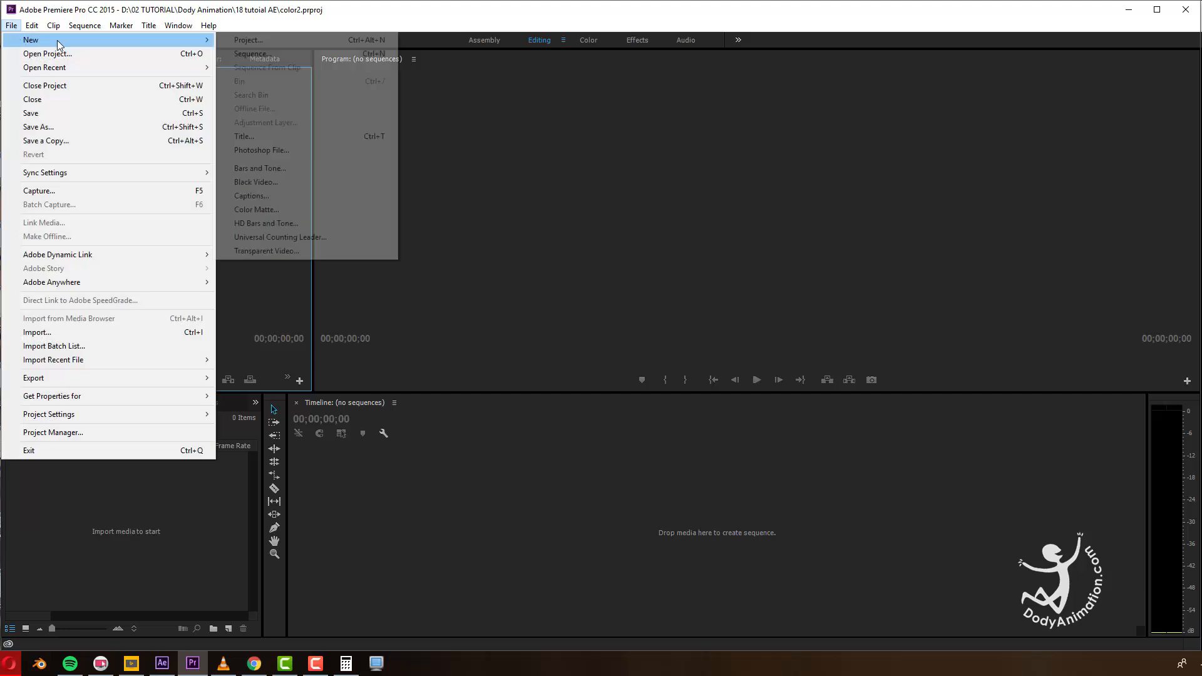
left_click(241, 57)
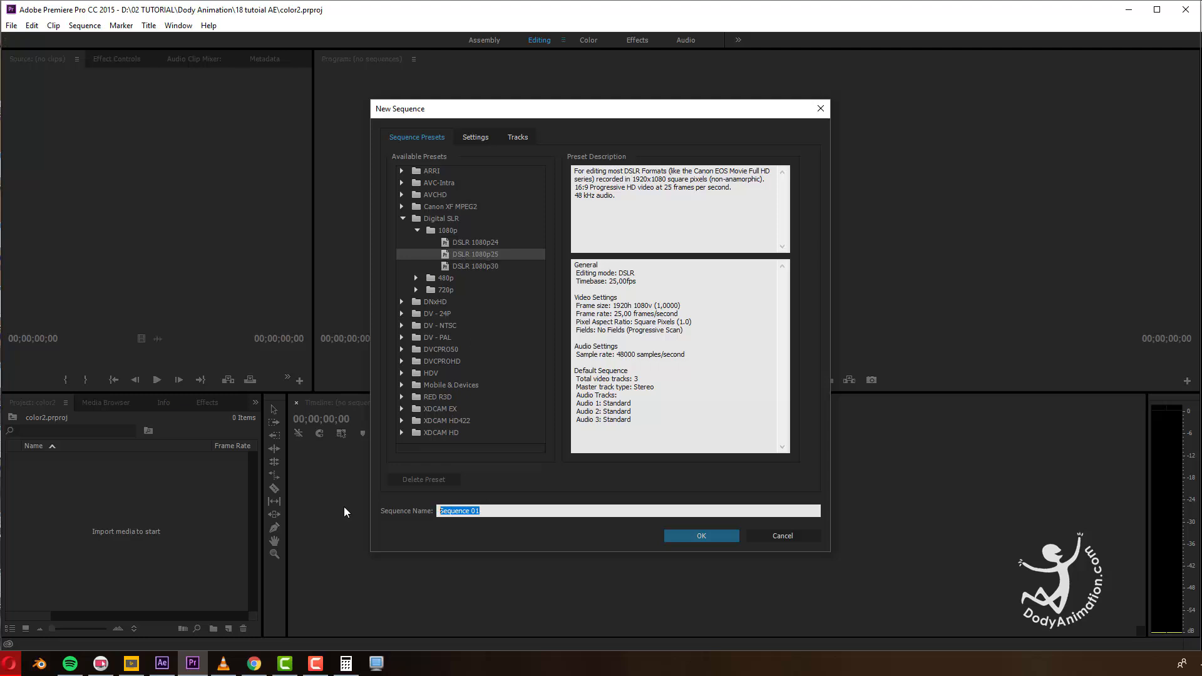
type("color2")
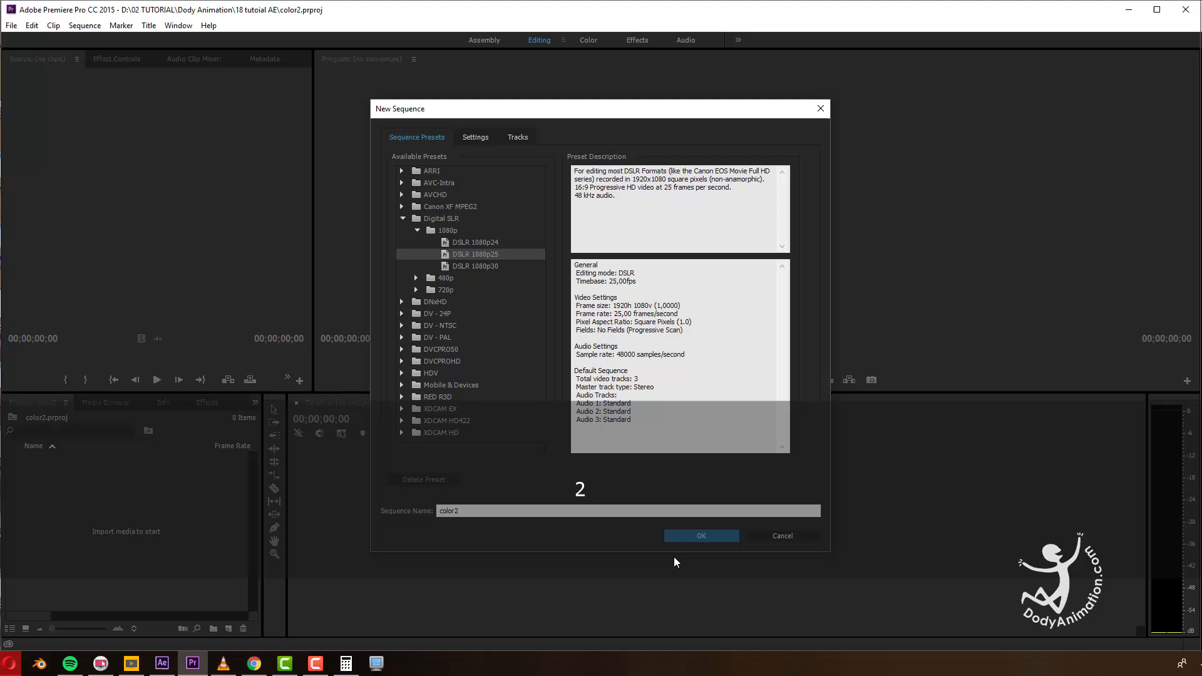
left_click(703, 537)
Start importing latihan2.aep from the 18 tutoial AE folder and select its color composition.
left_click(72, 508)
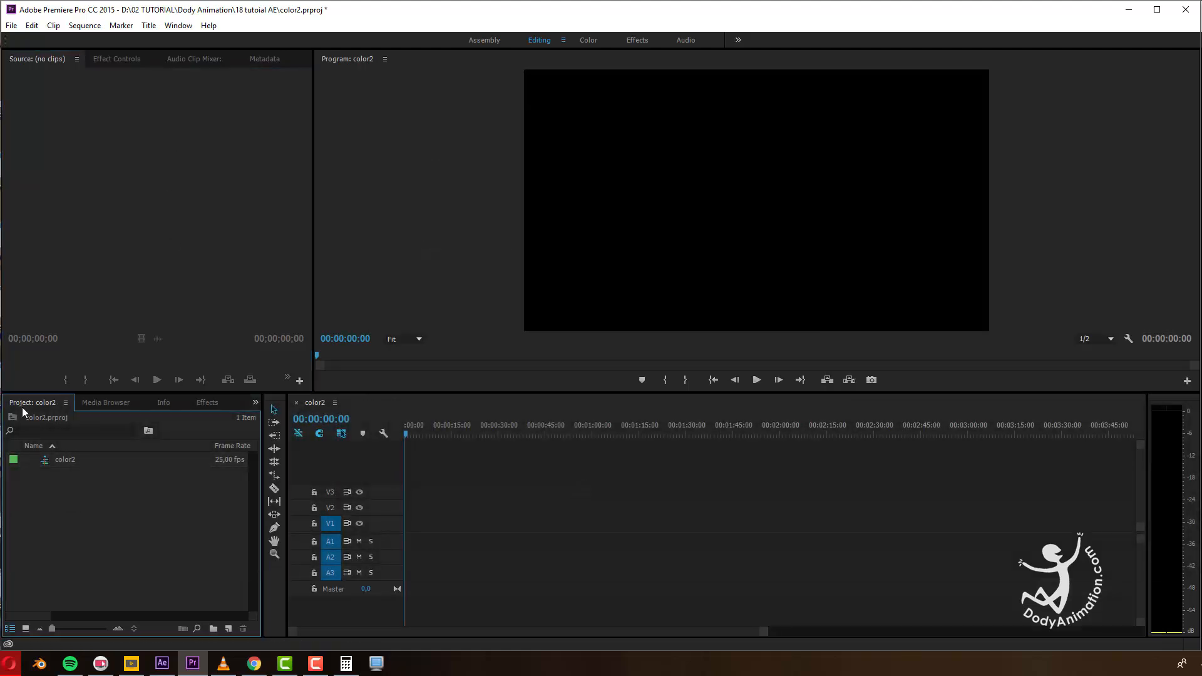
right_click(117, 512)
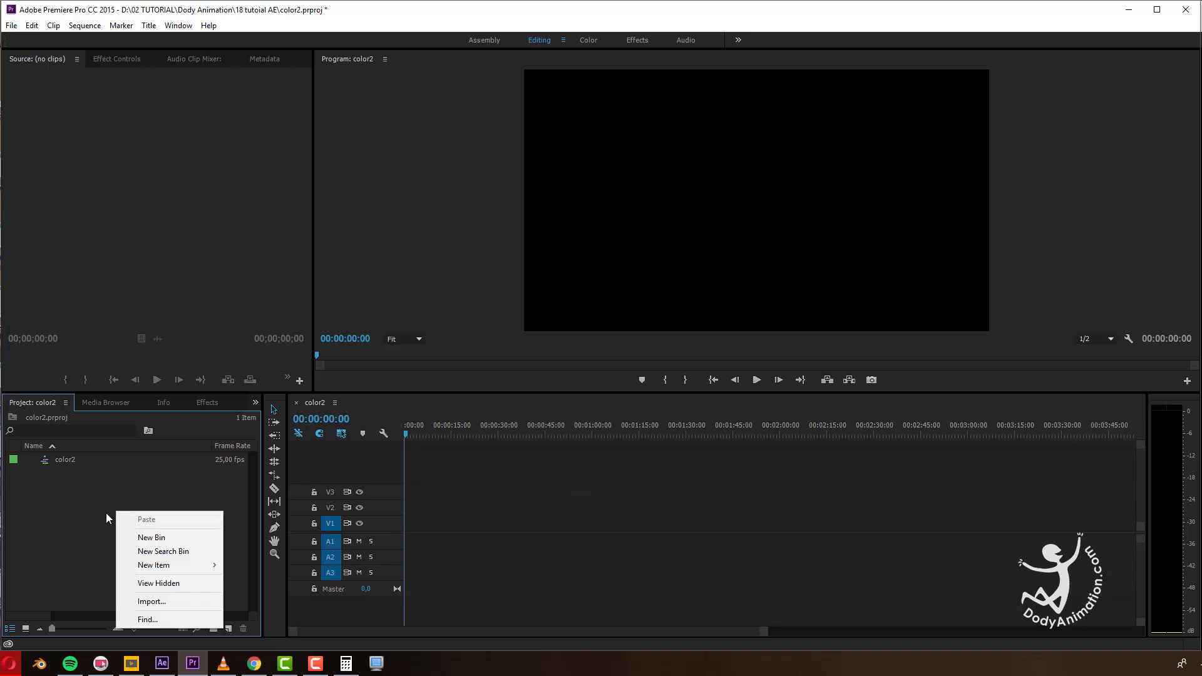
left_click(151, 601)
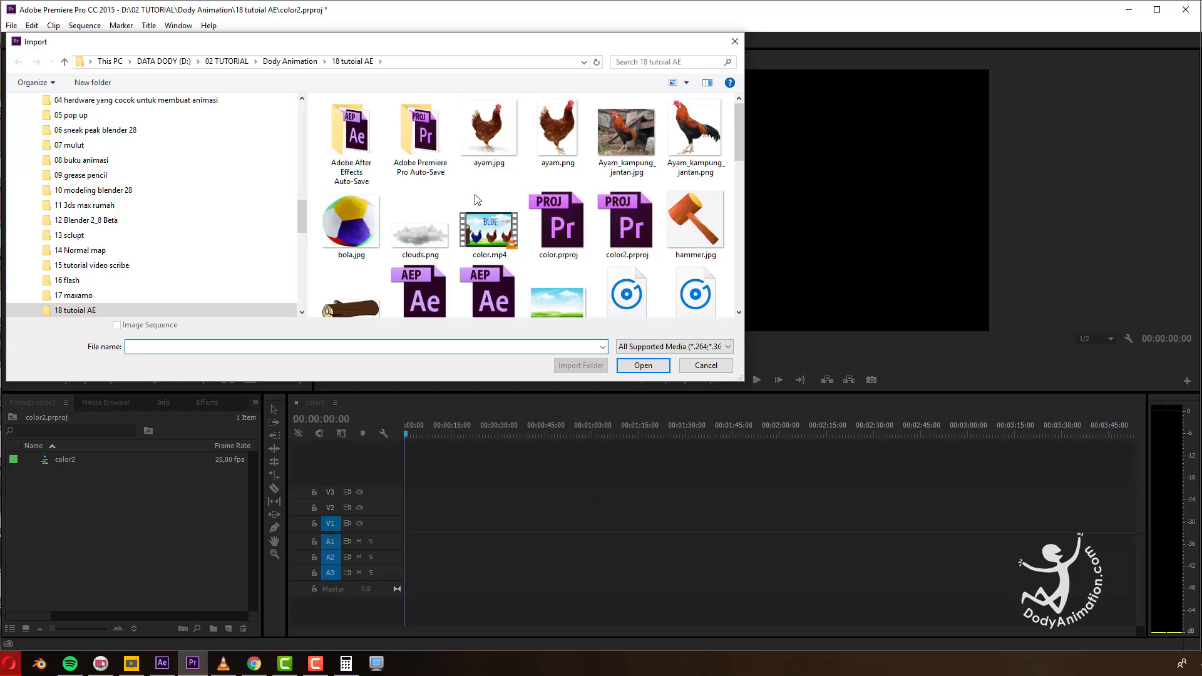
left_click_drag(737, 149, 736, 170)
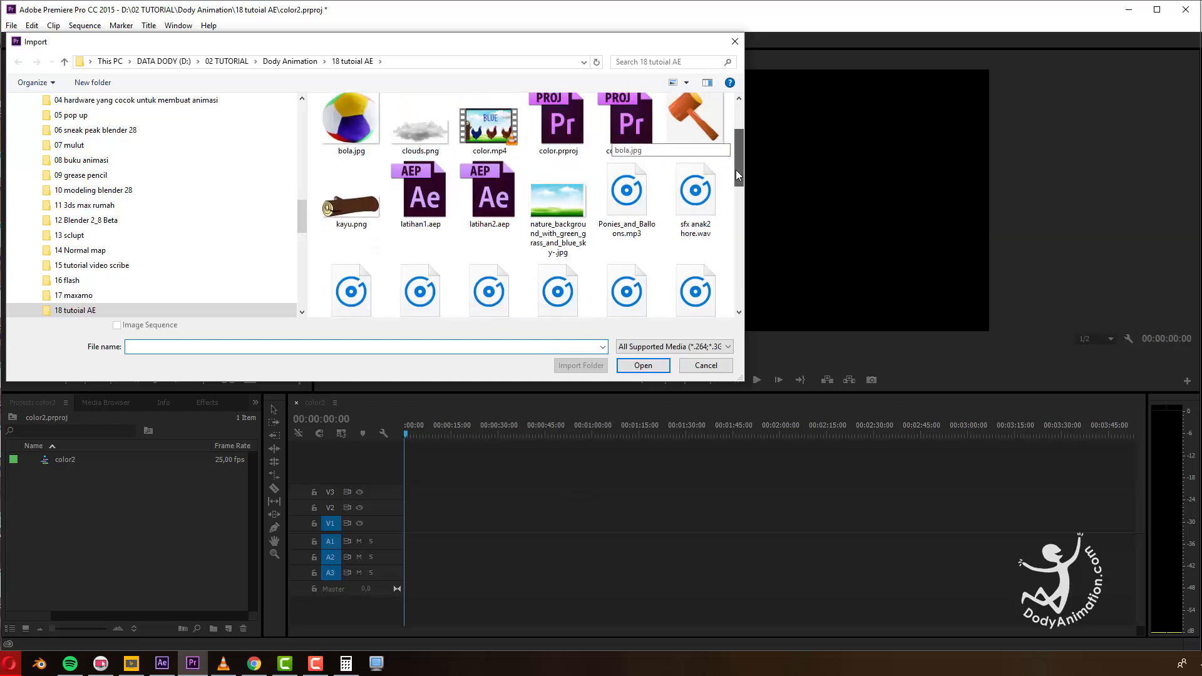
left_click(498, 203)
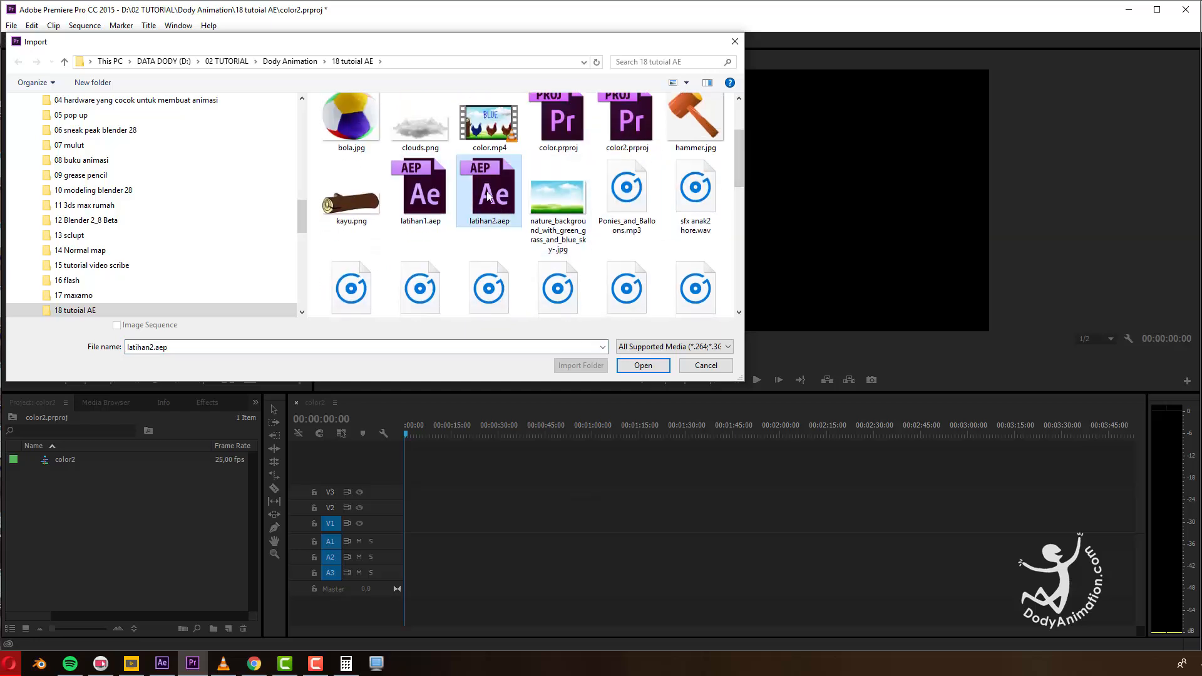
left_click(639, 368)
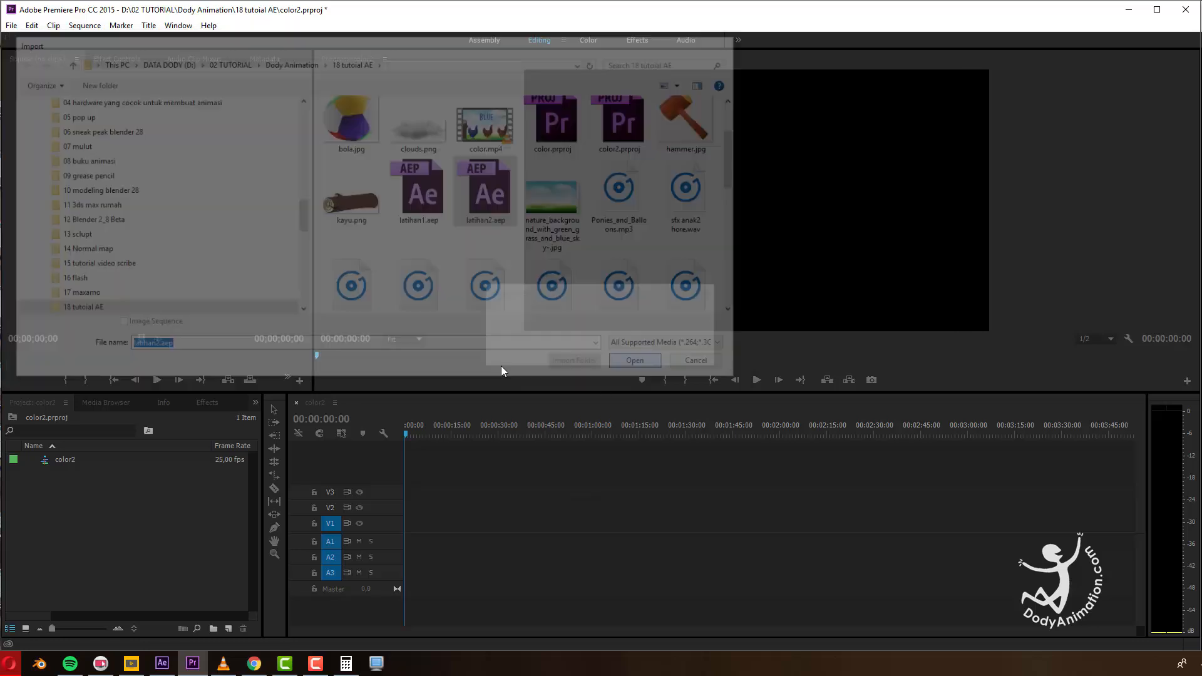
left_click(520, 247)
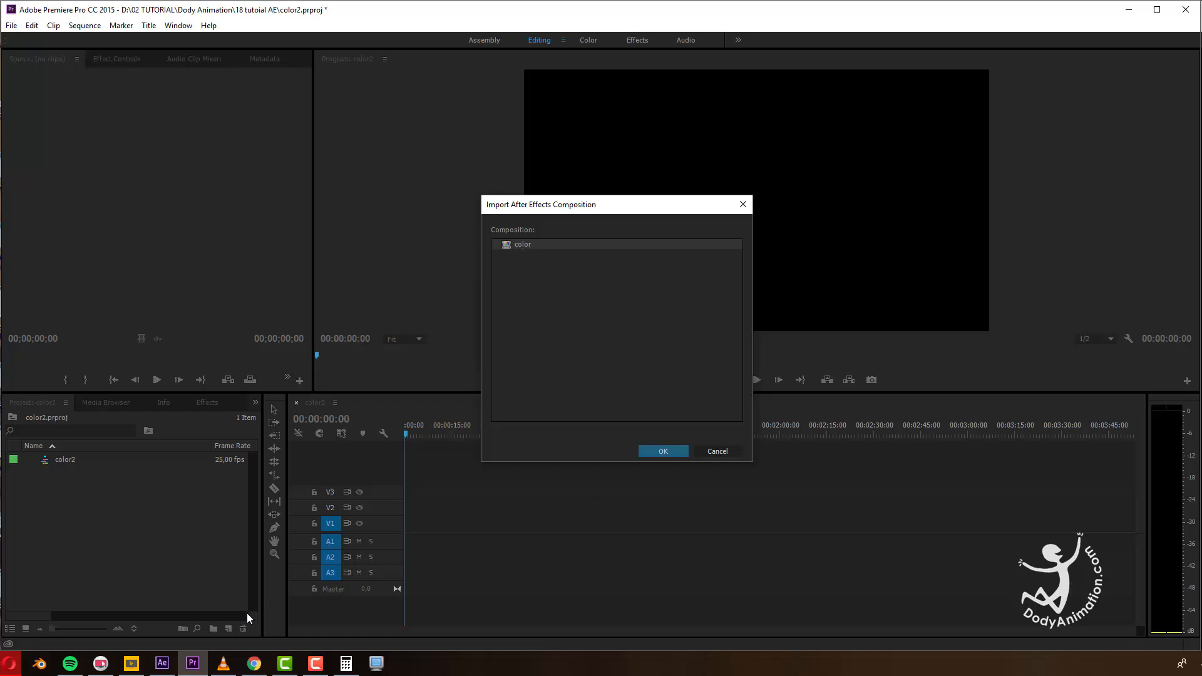
Switch to After Effects to check the color composition among the project items, and return to Premiere Pro.
left_click(162, 662)
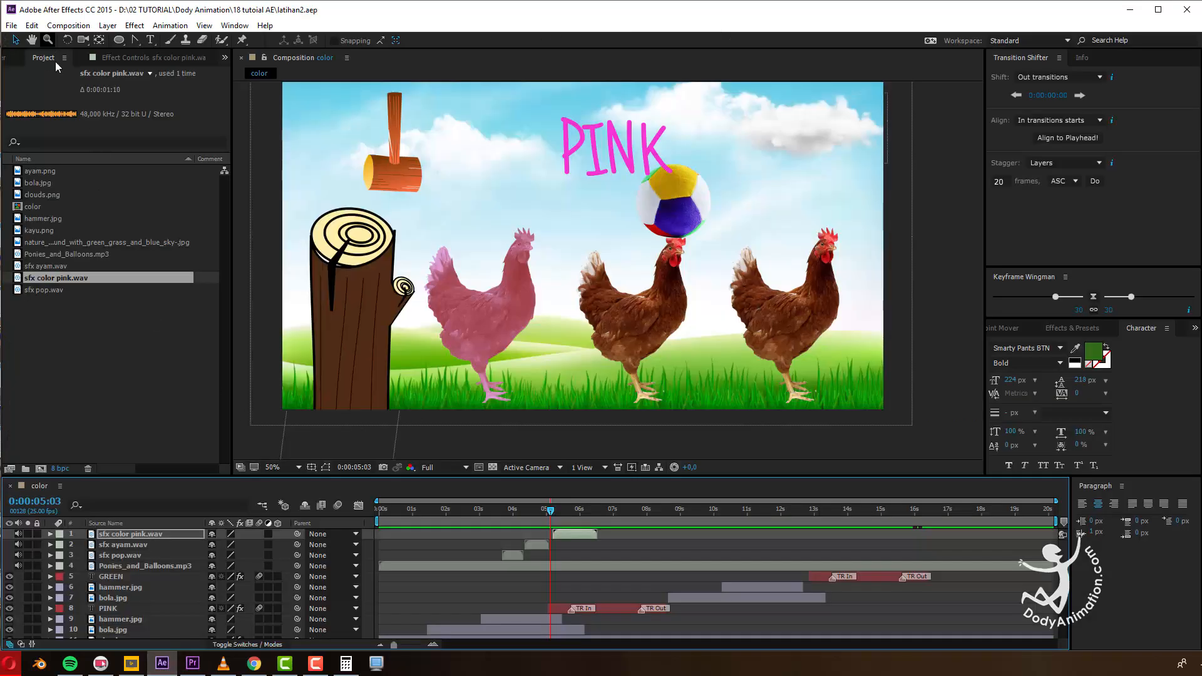
left_click(34, 207)
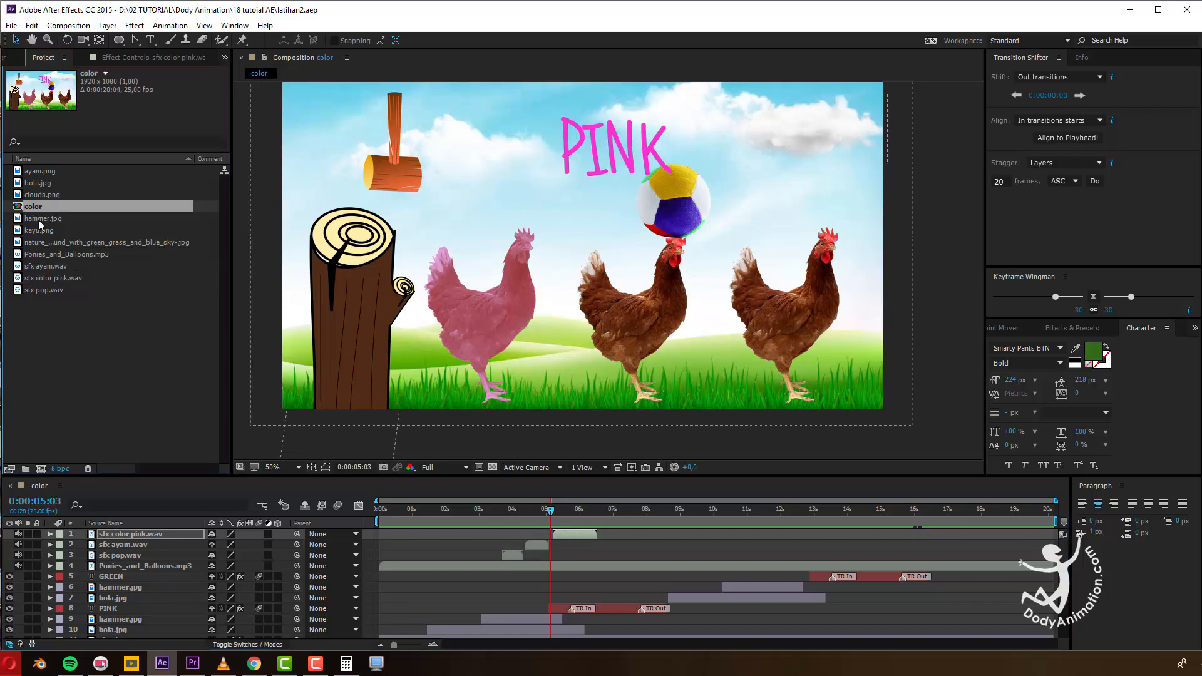
left_click(193, 662)
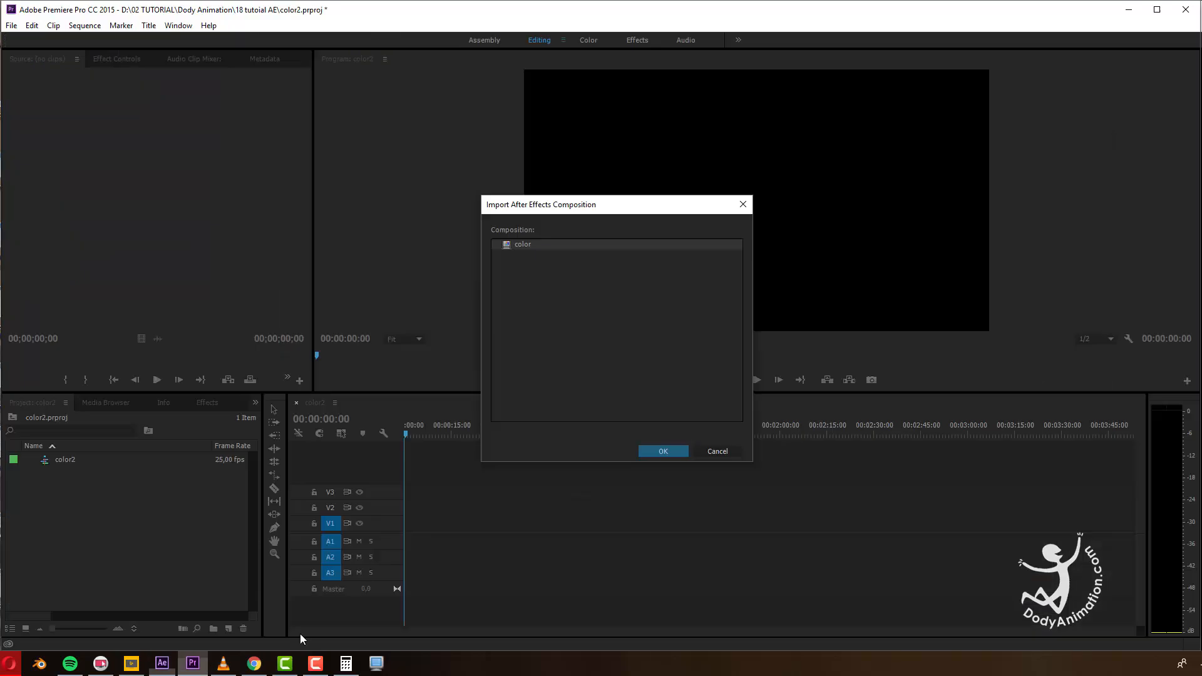
Complete the import of the color composition and place it at the start of the color2 sequence on V1 and A1.
left_click(656, 452)
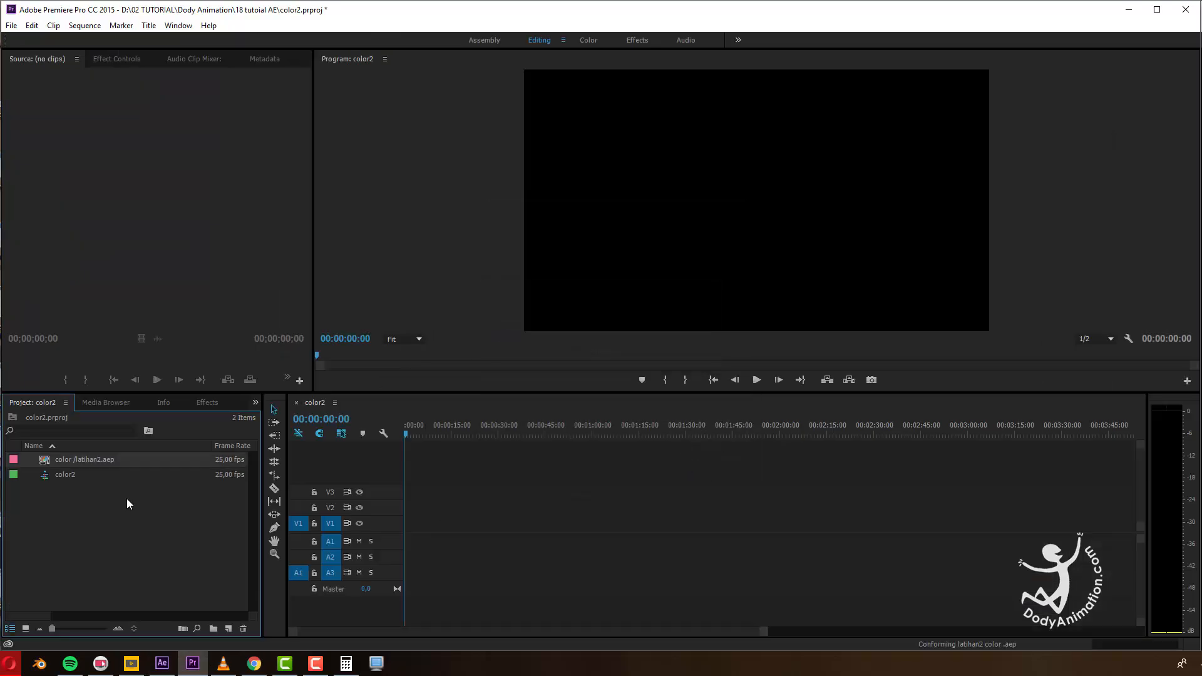
left_click_drag(73, 463, 421, 540)
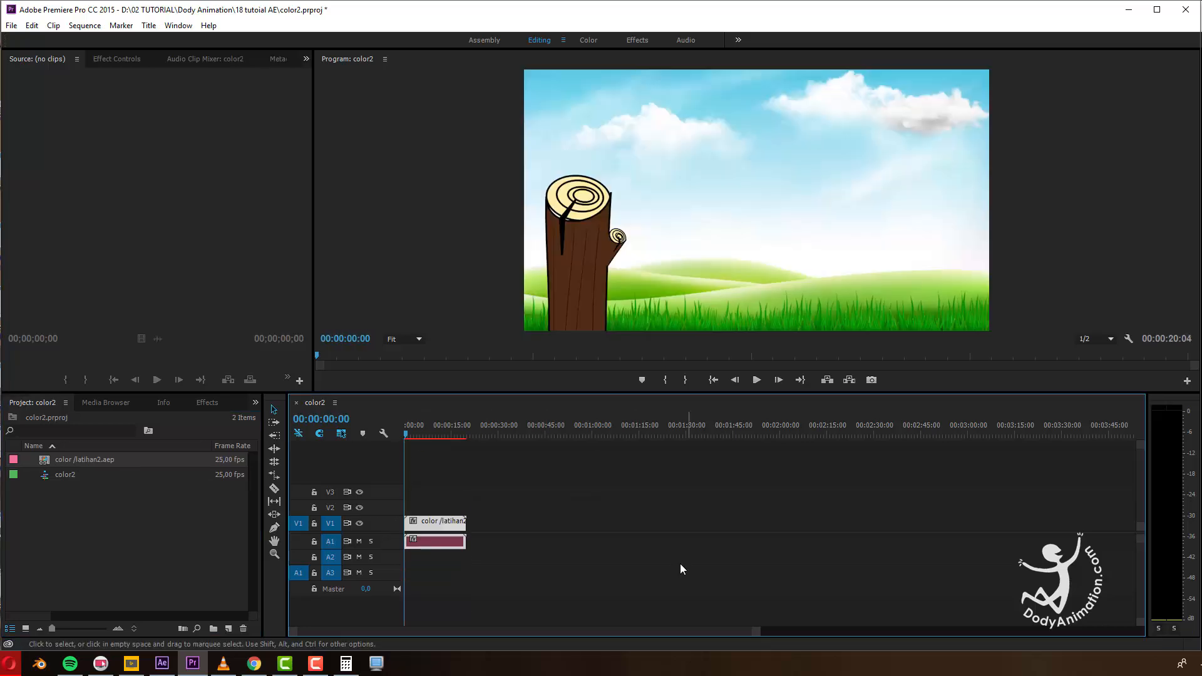
Preview the imported animation with its sound in the color2 sequence, stopping at 00:00:09:05.
mouse_move(413, 434)
left_mouse_down()
mouse_move(434, 437)
mouse_move(408, 441)
mouse_move(419, 447)
left_mouse_up()
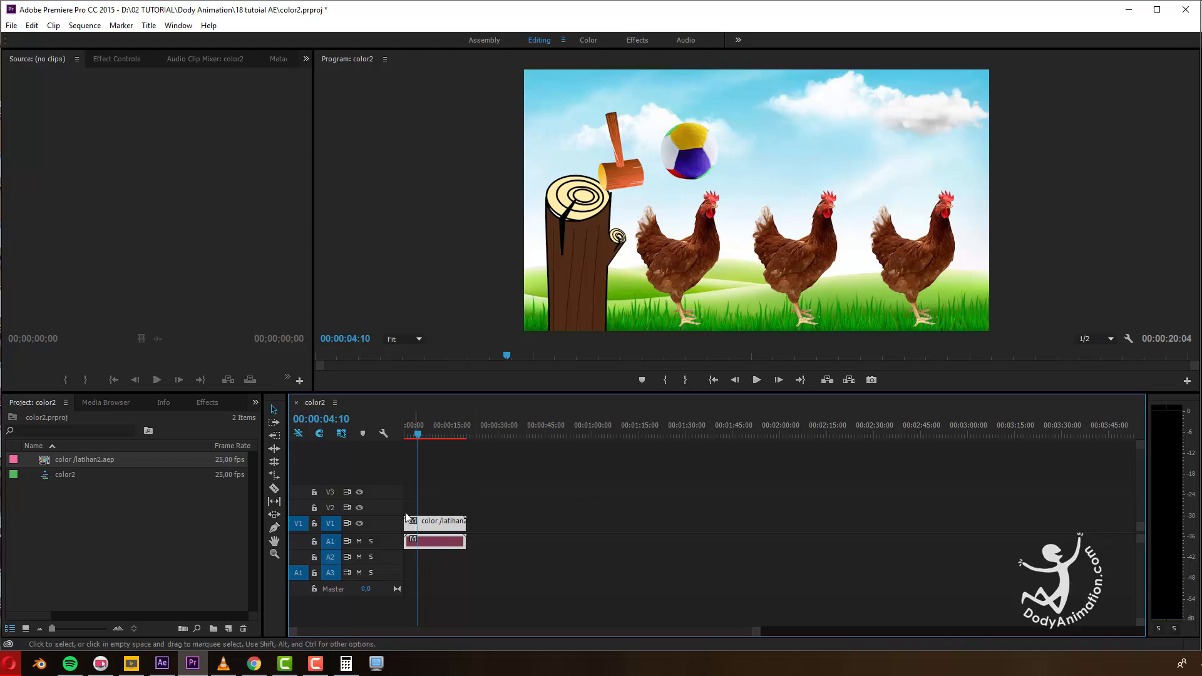
left_click(429, 438)
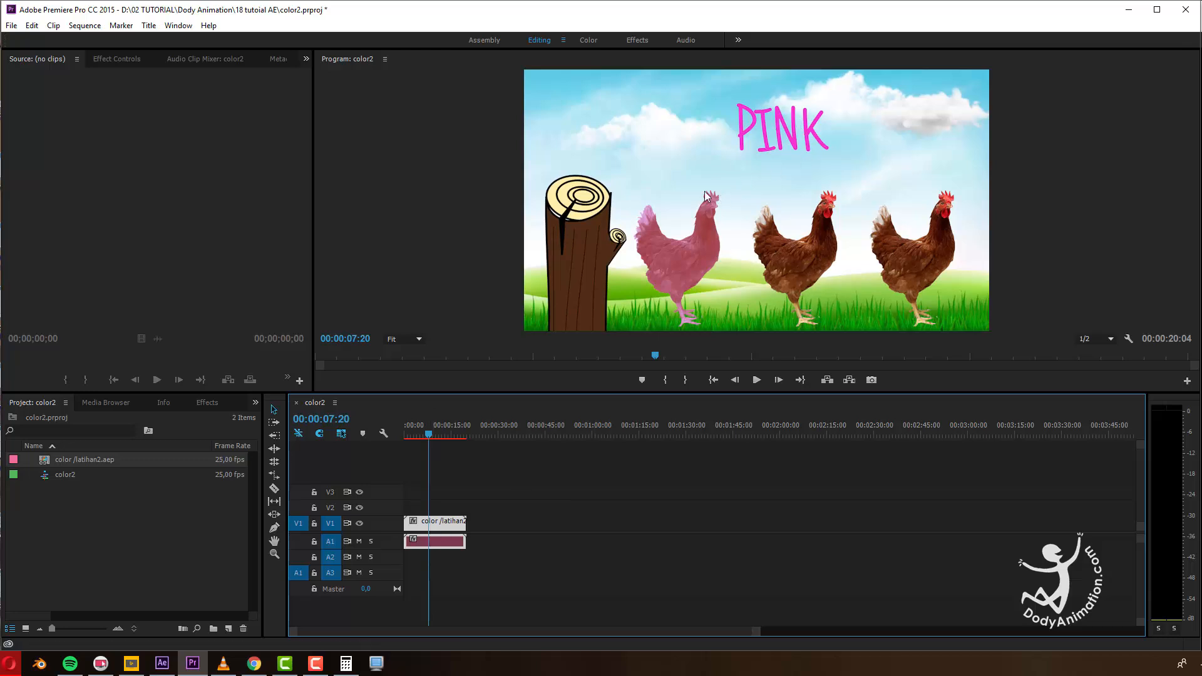
key("Home")
left_click(432, 438)
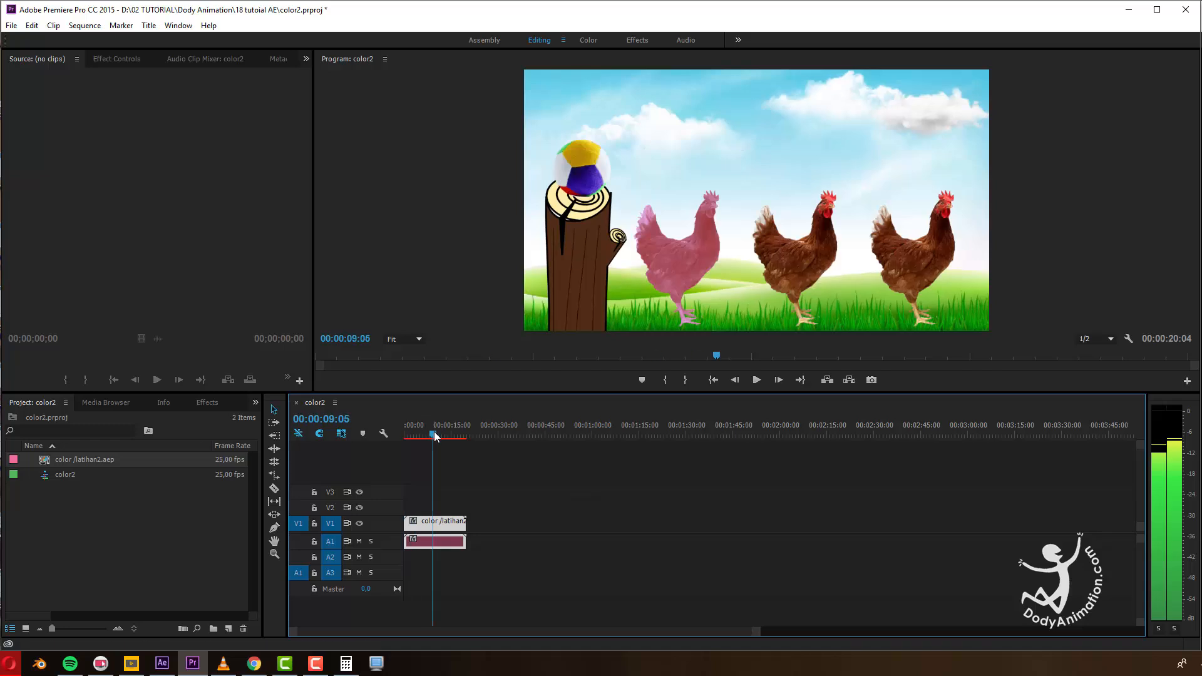
Set up a media export in H.264 format with color2.mp4 in the 18 tutoial AE folder as the output file.
left_click(11, 26)
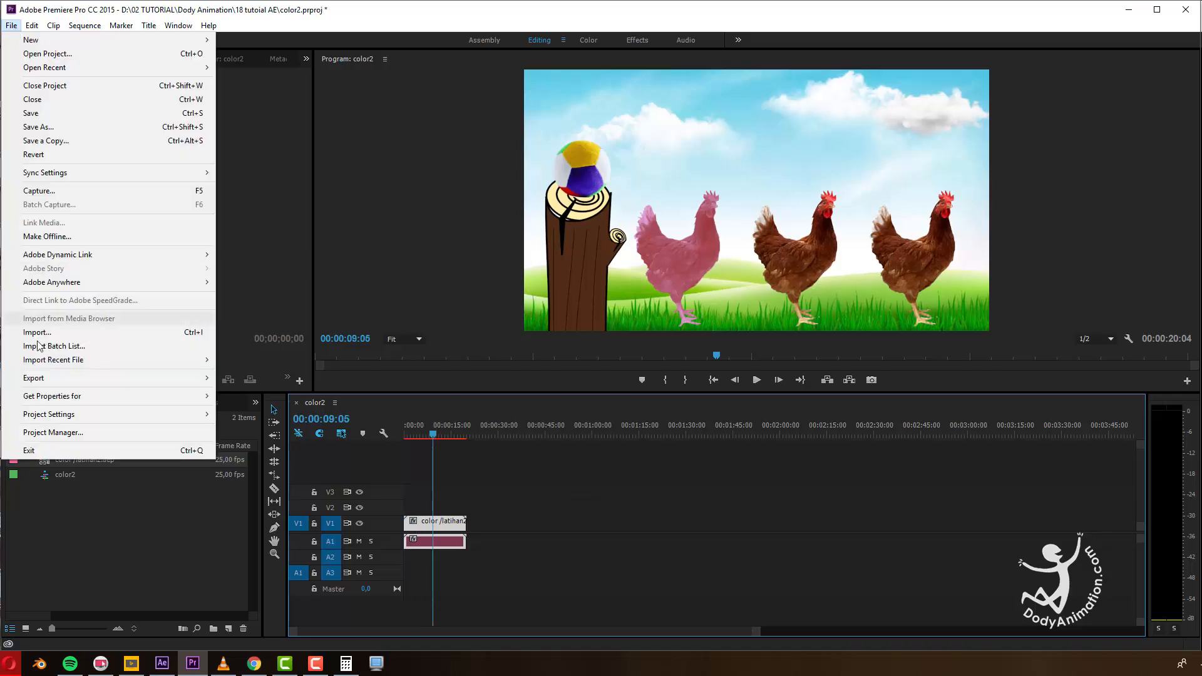
mouse_move(38, 378)
left_click(247, 378)
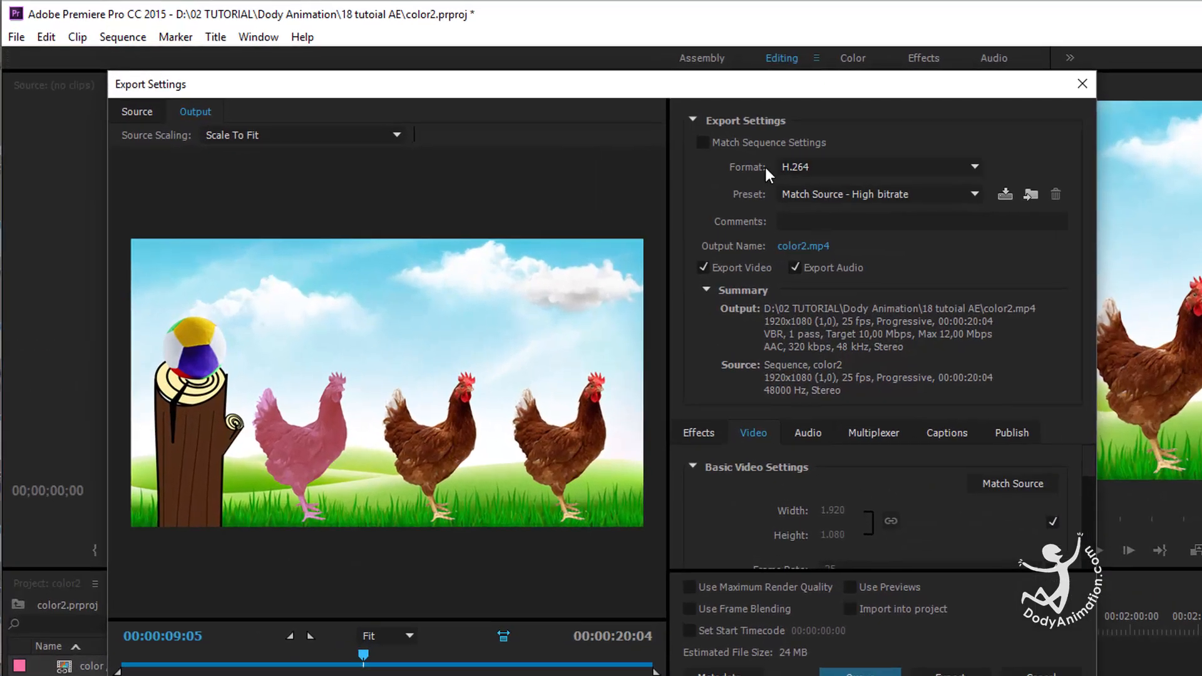
left_click(813, 167)
left_click(826, 391)
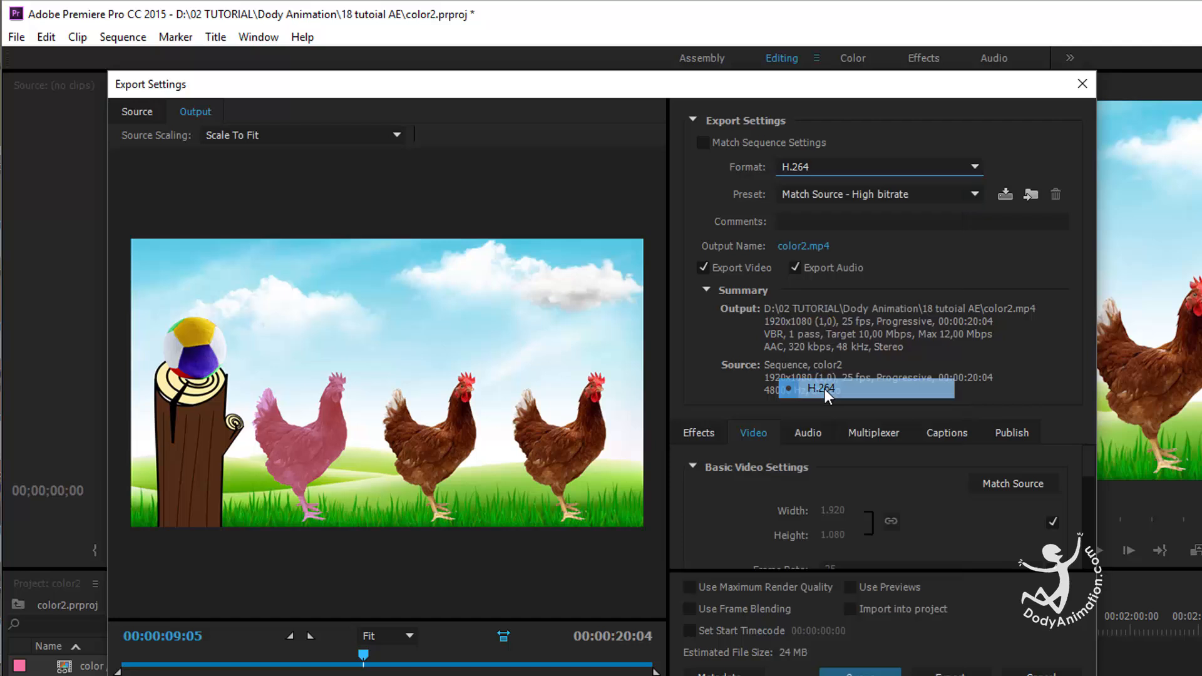
left_click(804, 247)
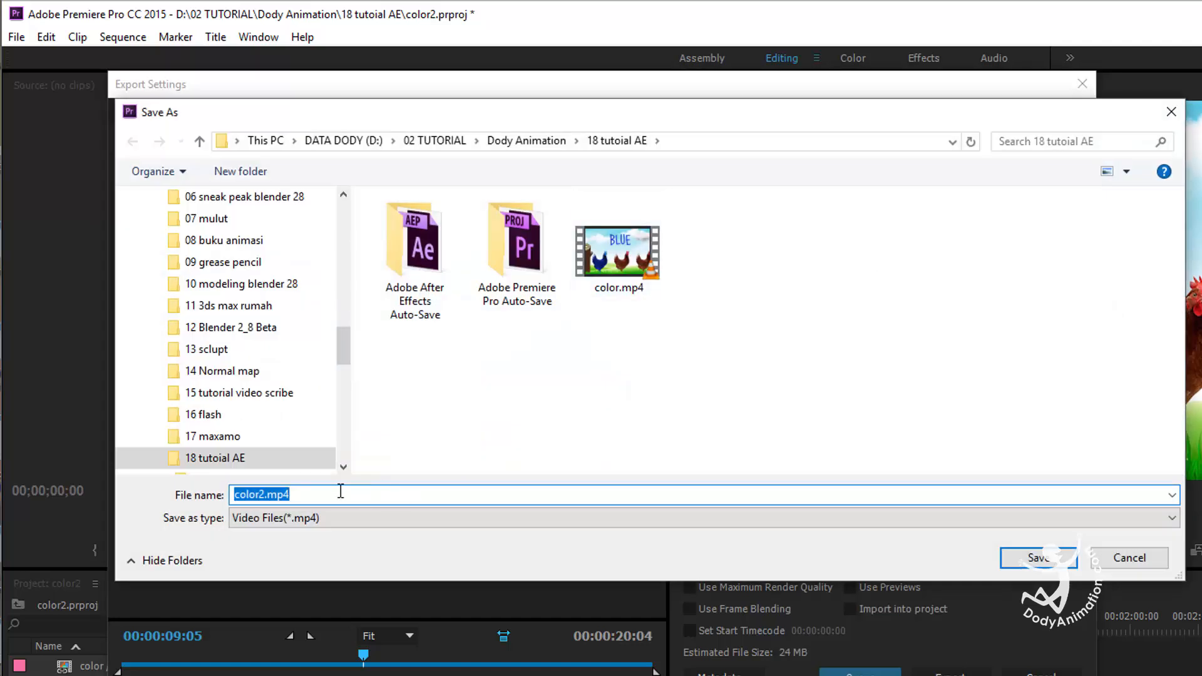
left_click(1044, 559)
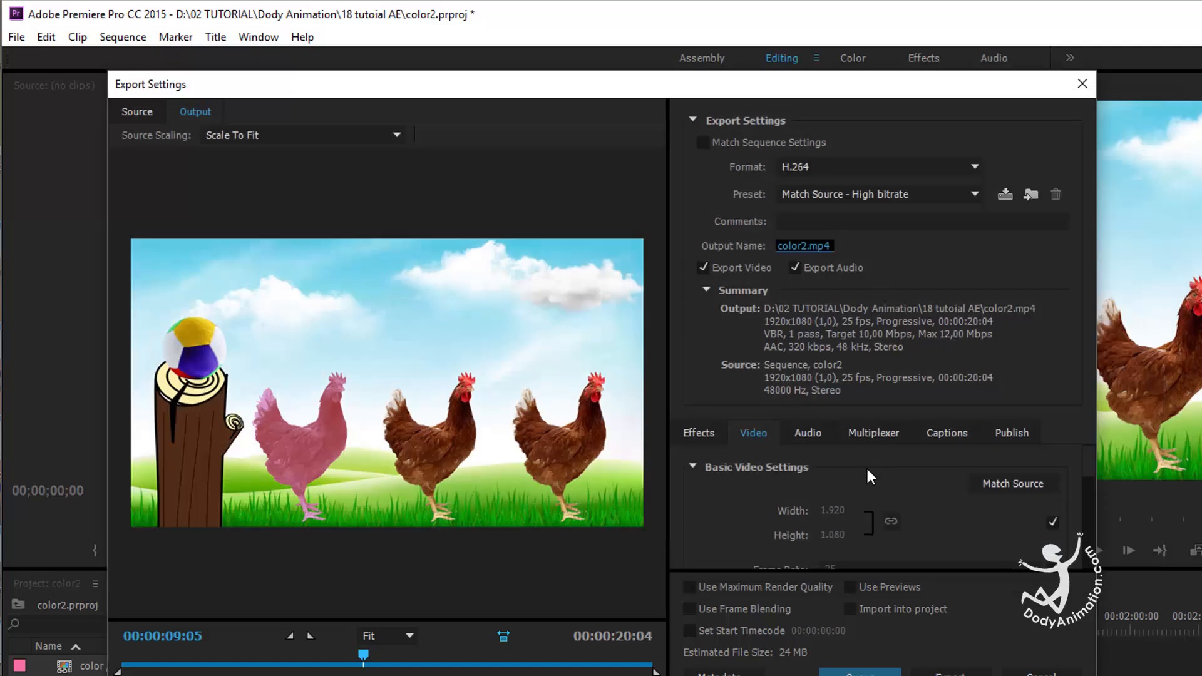
Export the sequence with video settings matched to the source and Use Maximum Render Quality enabled.
left_click(993, 485)
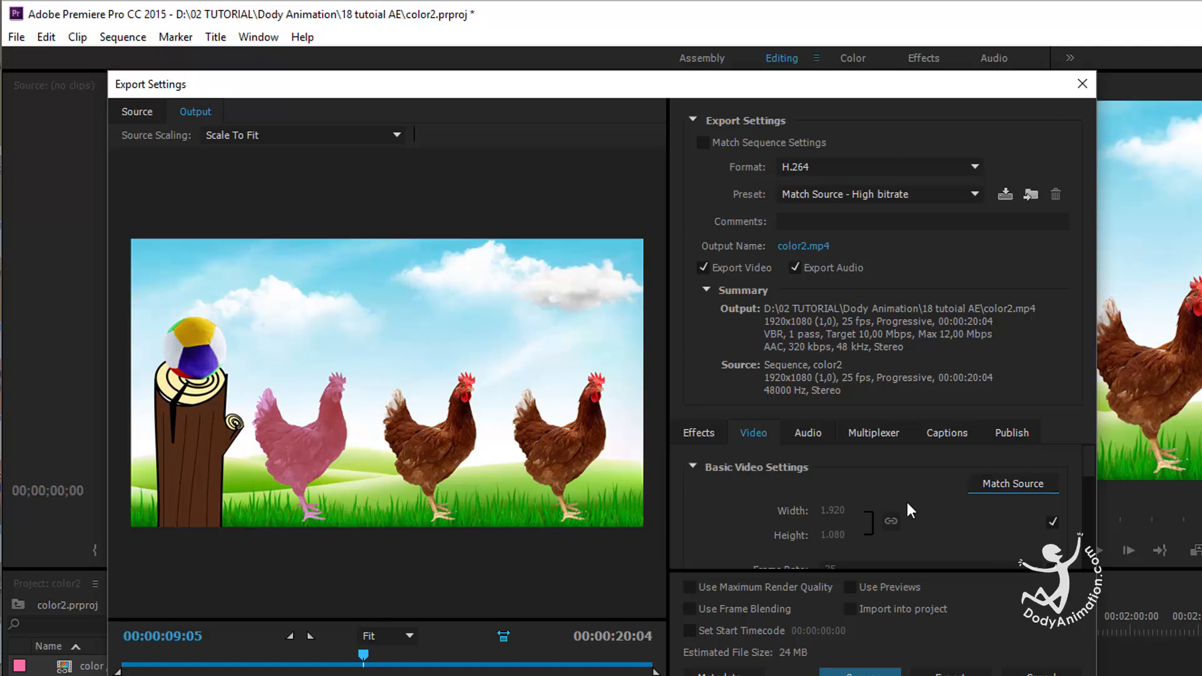
left_click(690, 586)
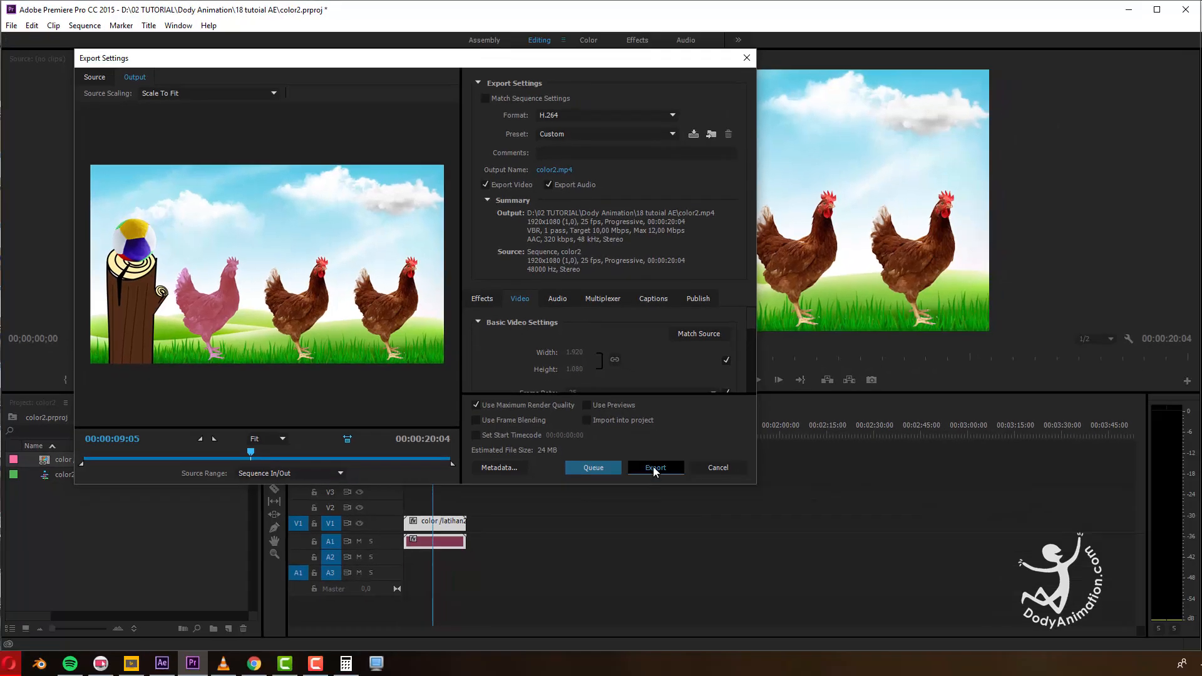
left_click(950, 674)
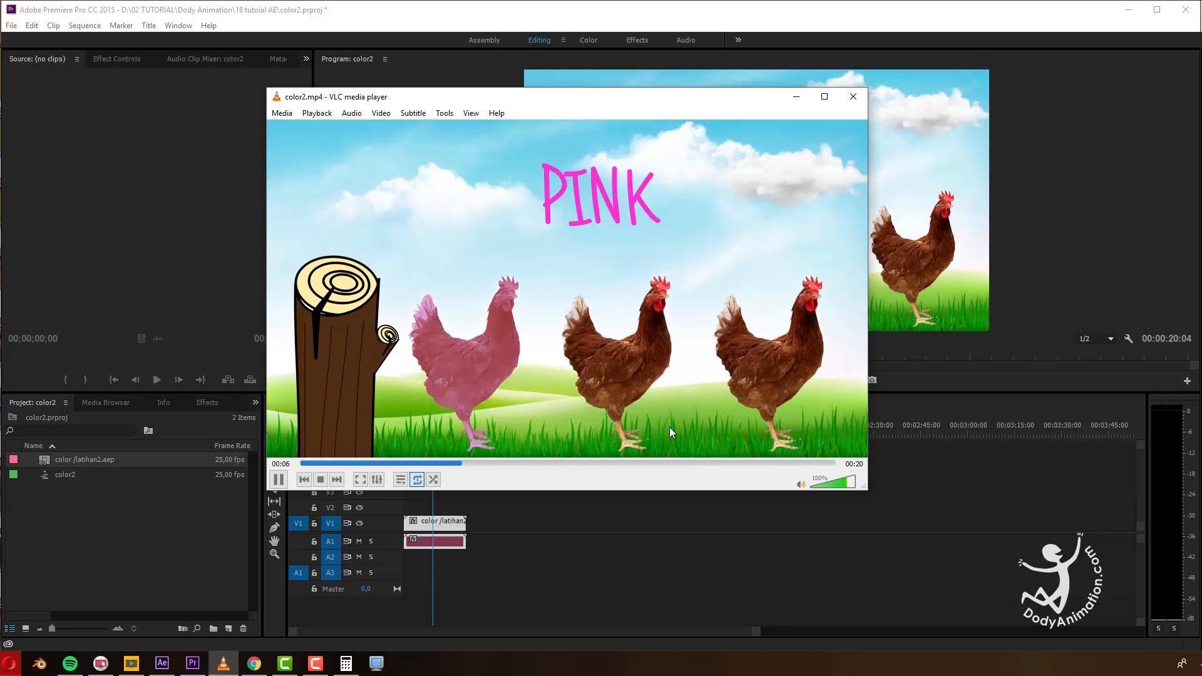
Watch the exported color2.mp4 in VLC up to the GREEN section, pause it and close the player.
left_click(279, 479)
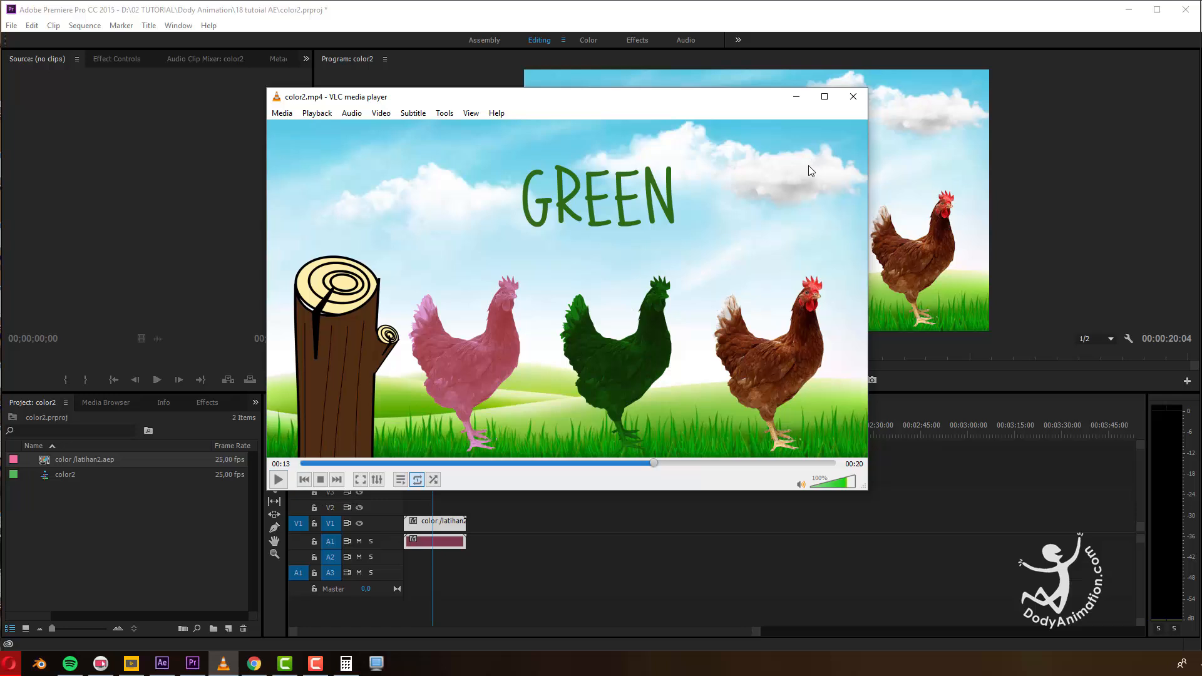
left_click(851, 99)
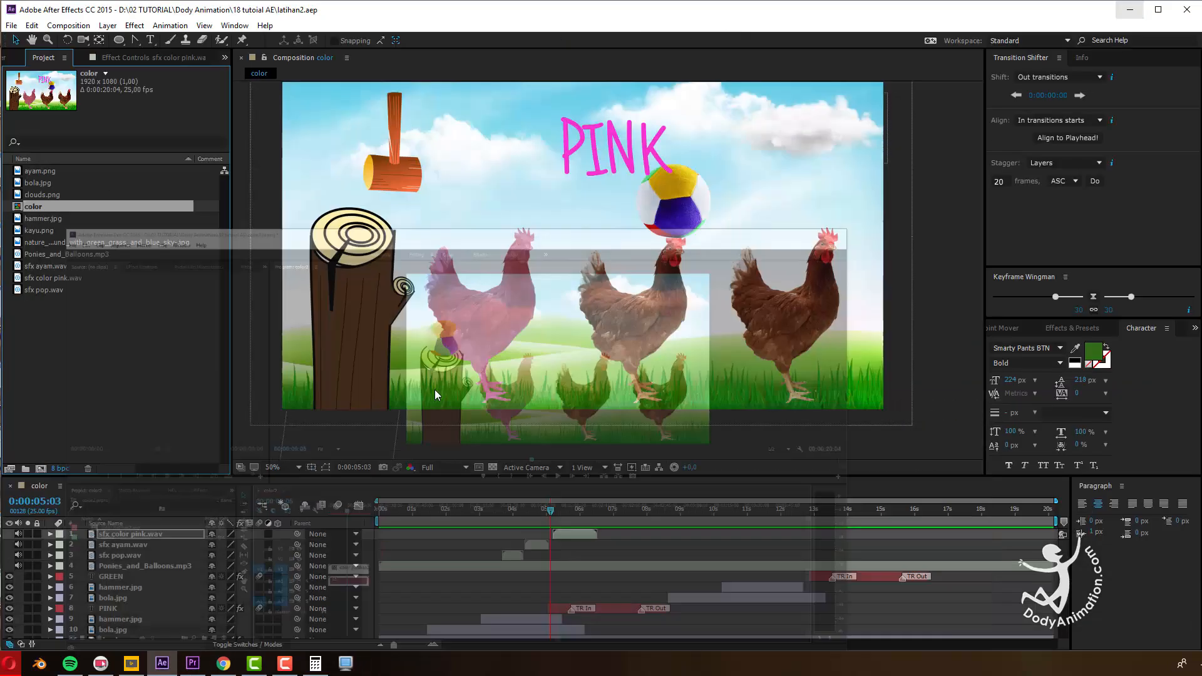
Return to After Effects, move the current time to 0:00:04:07 and save the project.
left_click(1128, 10)
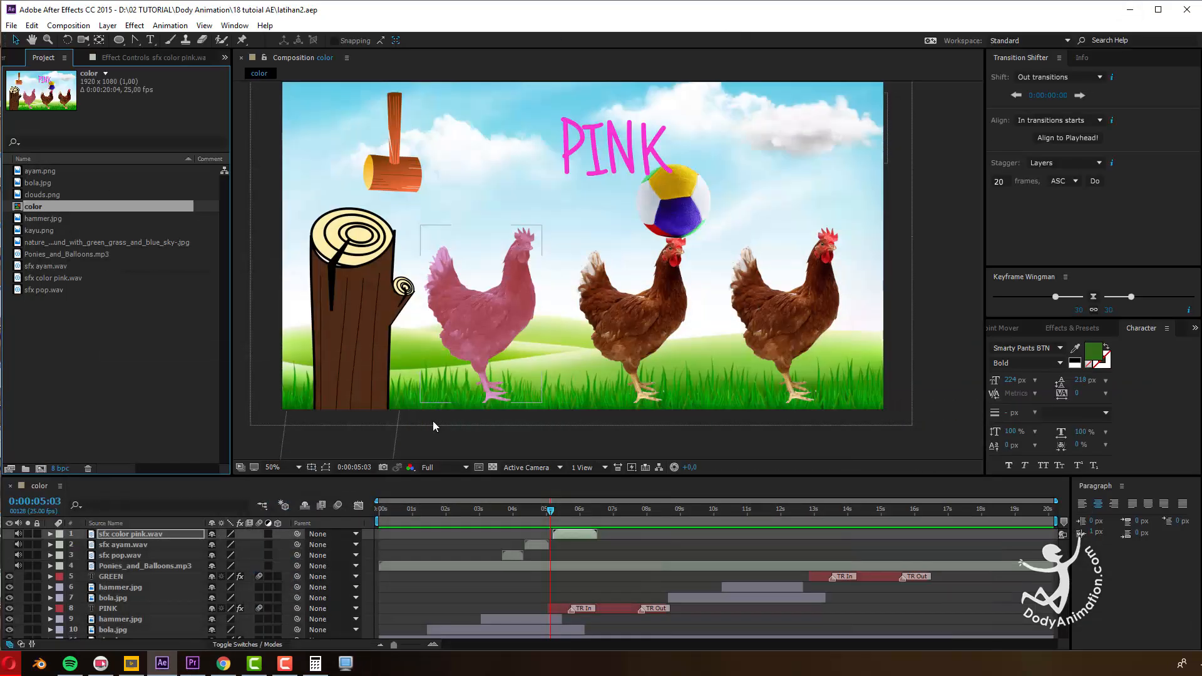
left_click_drag(400, 515, 524, 510)
key("ctrl+s")
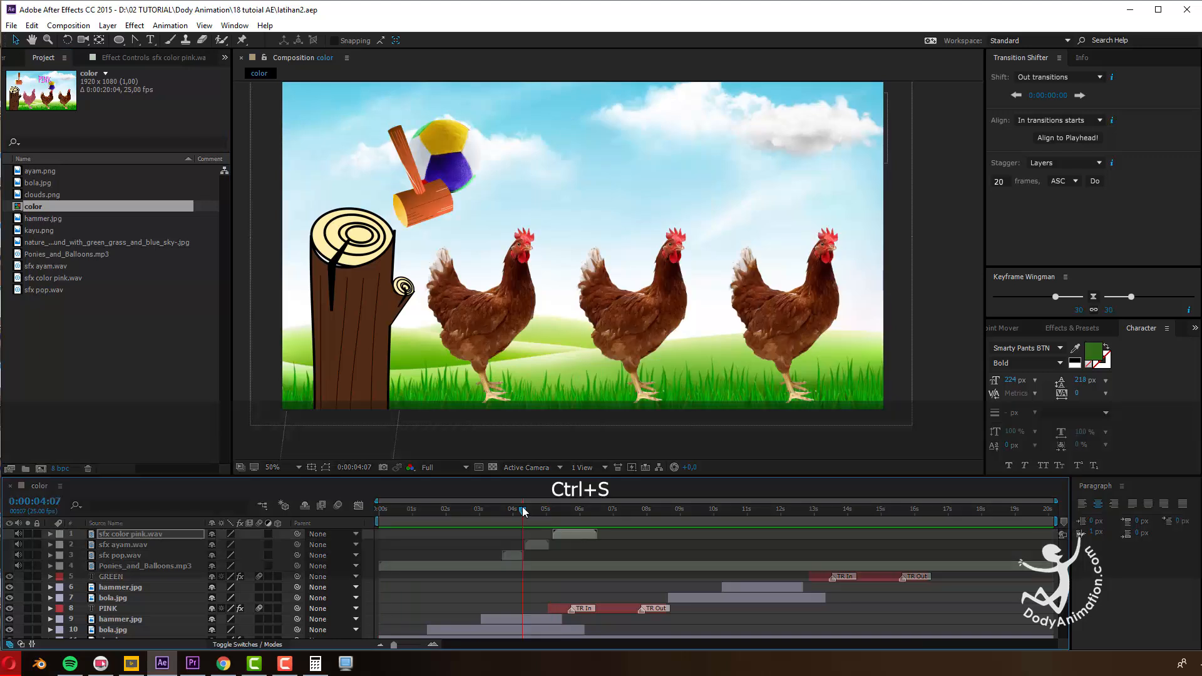